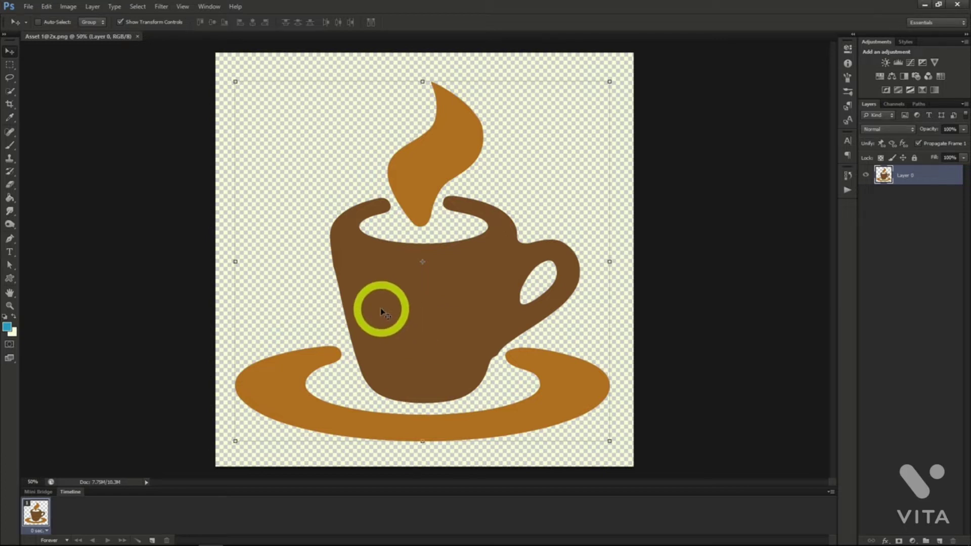
Try the Color Negative (RGB) preset in a direct Curves adjustment on the coffee cup layer.
left_click(69, 7)
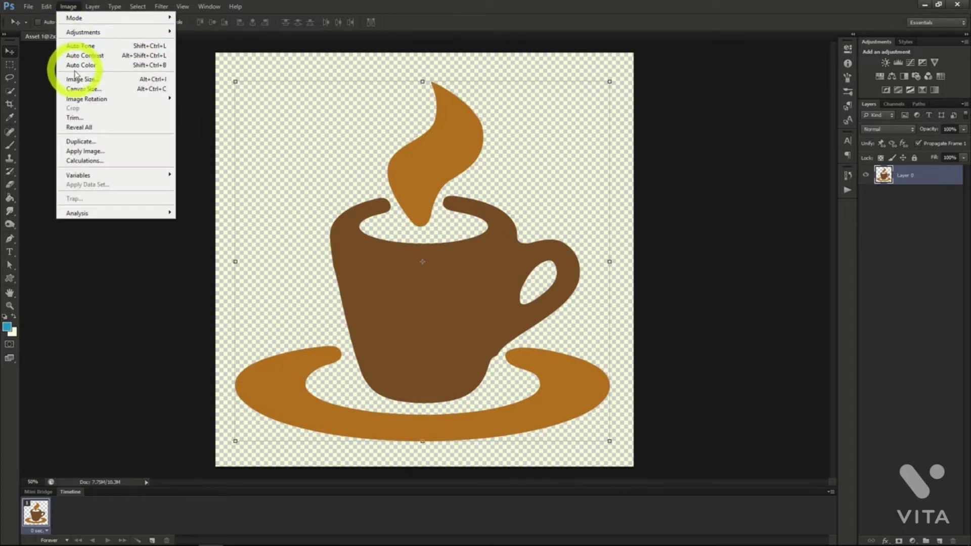
mouse_move(146, 36)
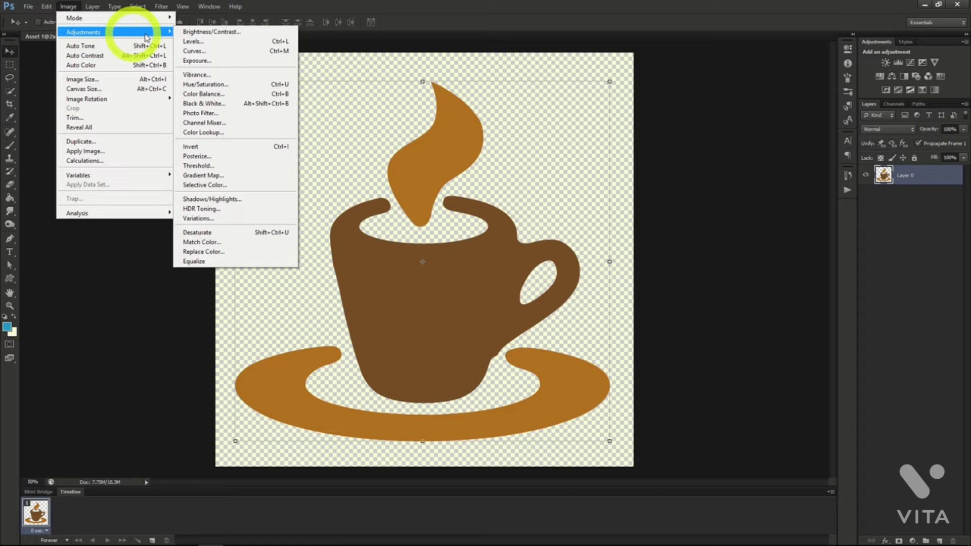
left_click(204, 52)
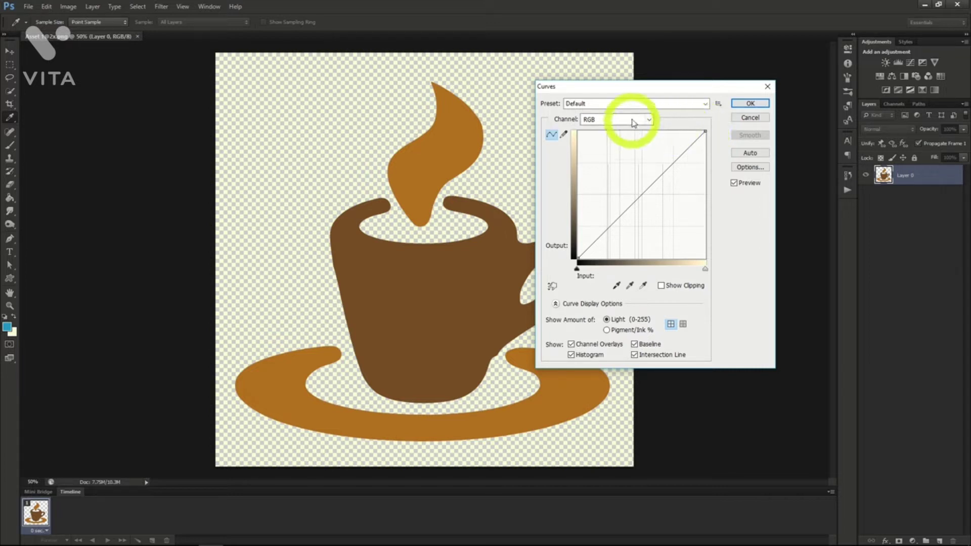
left_click(694, 104)
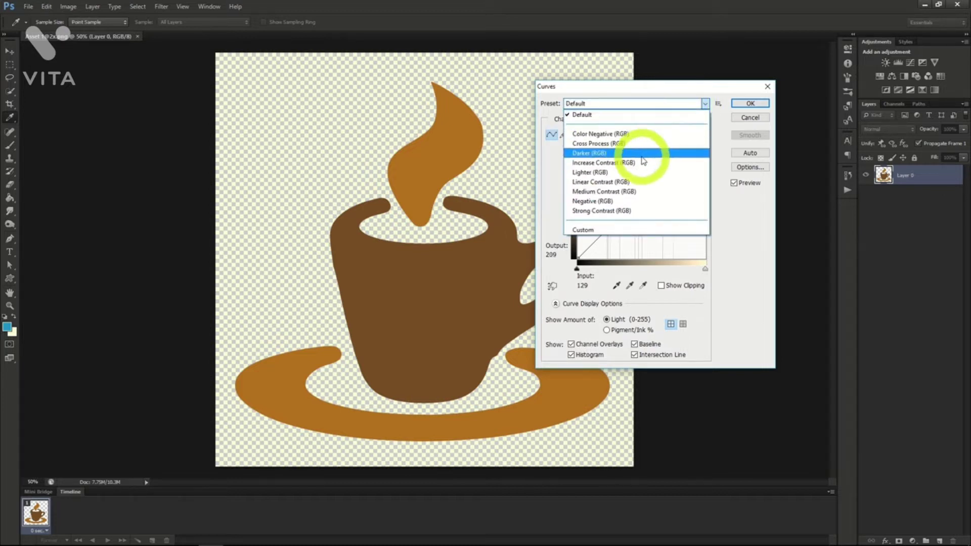
left_click(625, 135)
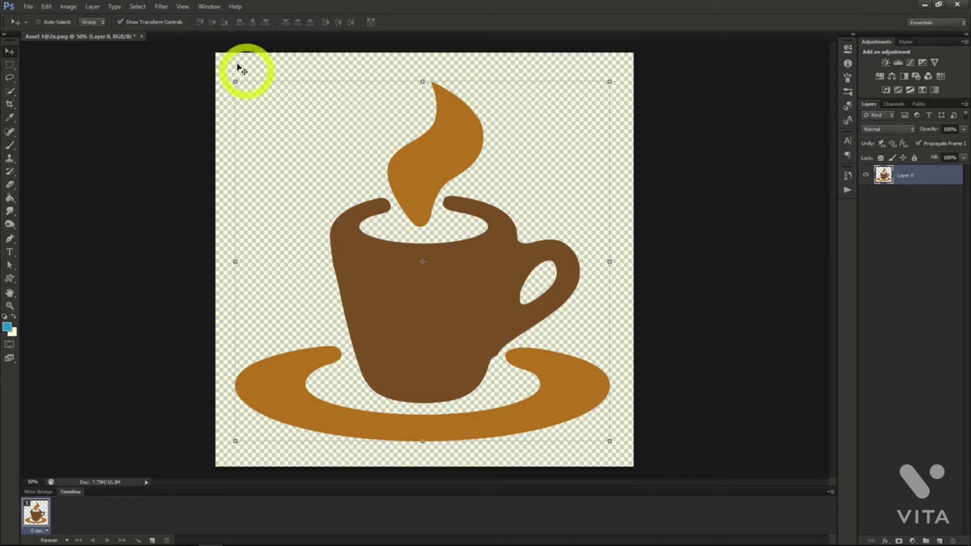
Add a Curves adjustment layer with the default name above the coffee cup layer.
left_click(92, 6)
mouse_move(126, 94)
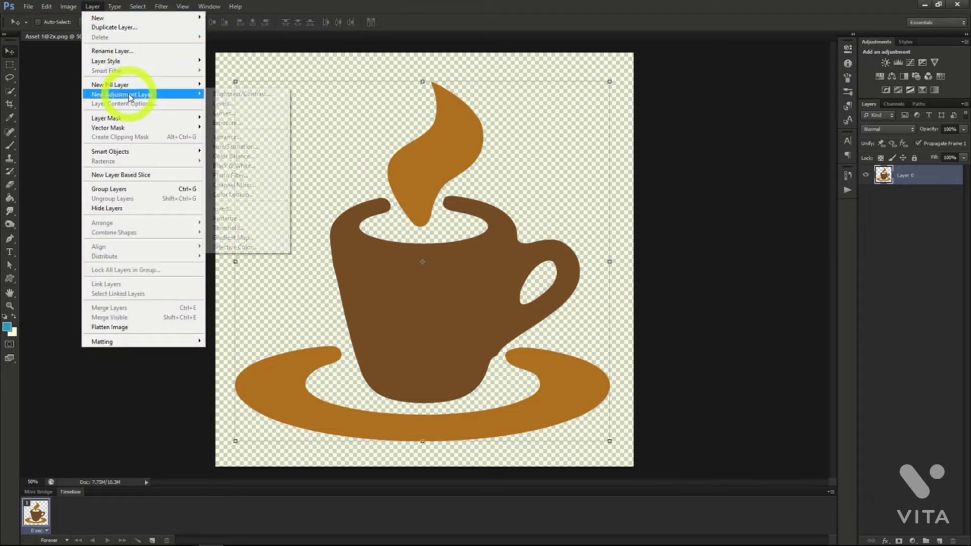
left_click(245, 117)
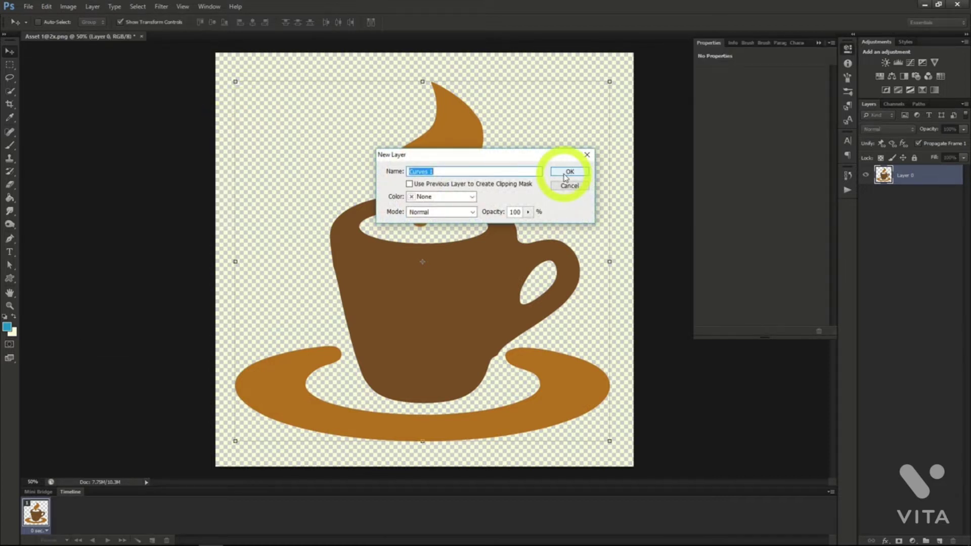
left_click(567, 172)
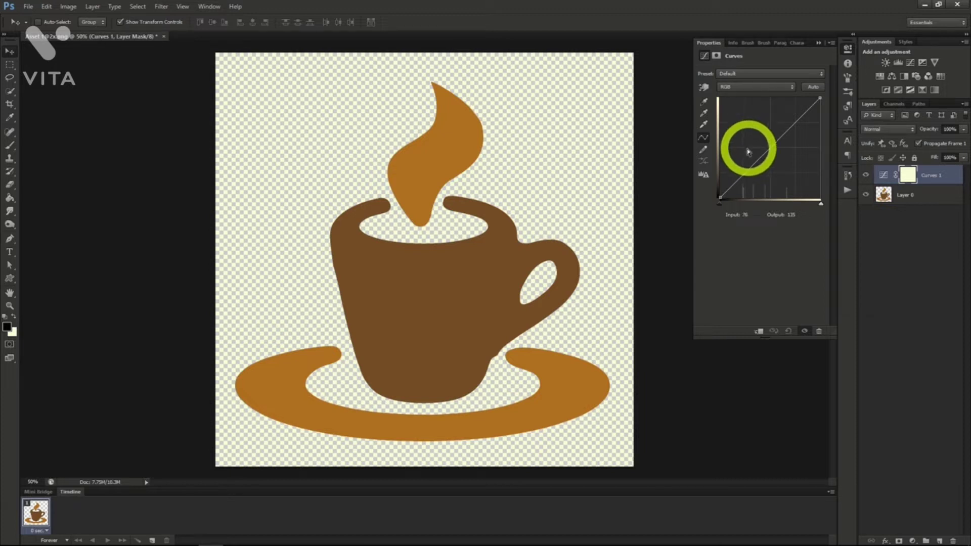
Place three points on the RGB curve, pull the shadow point to about input 88, output 20, and raise the highlight point.
left_click(742, 177)
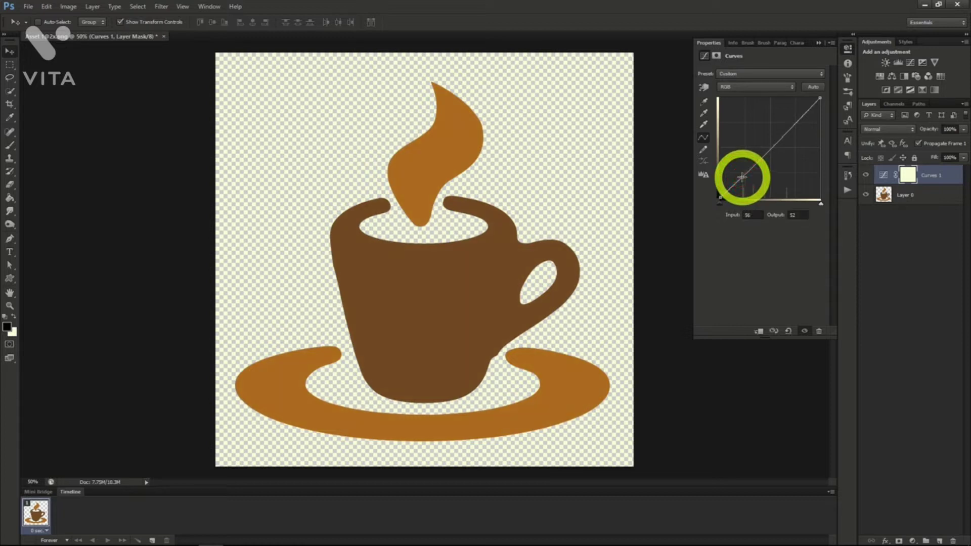
left_click(768, 150)
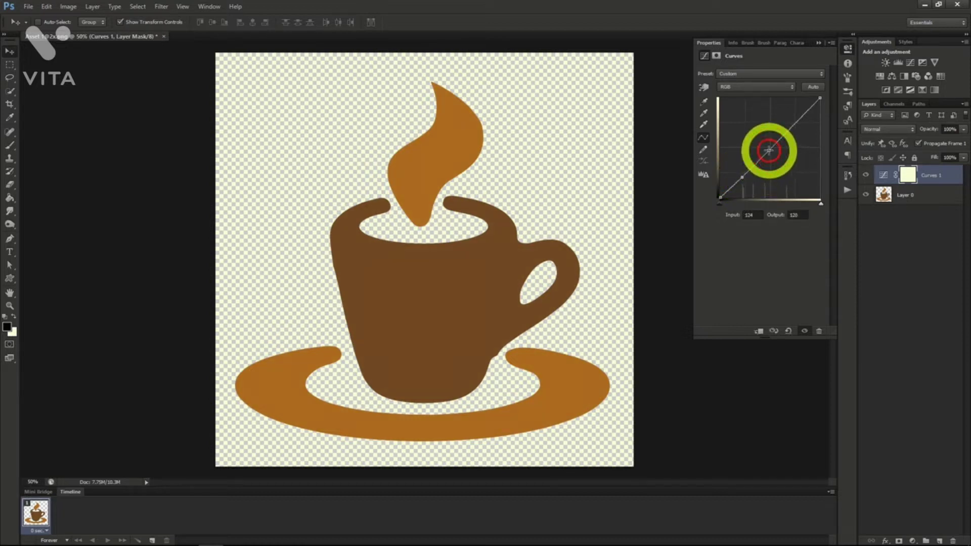
left_click(791, 127)
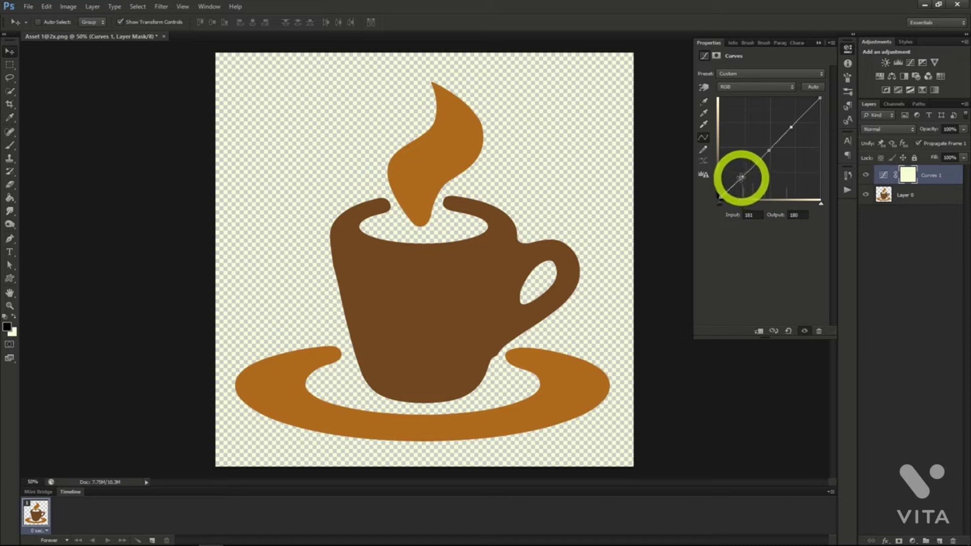
left_click_drag(743, 180, 751, 191)
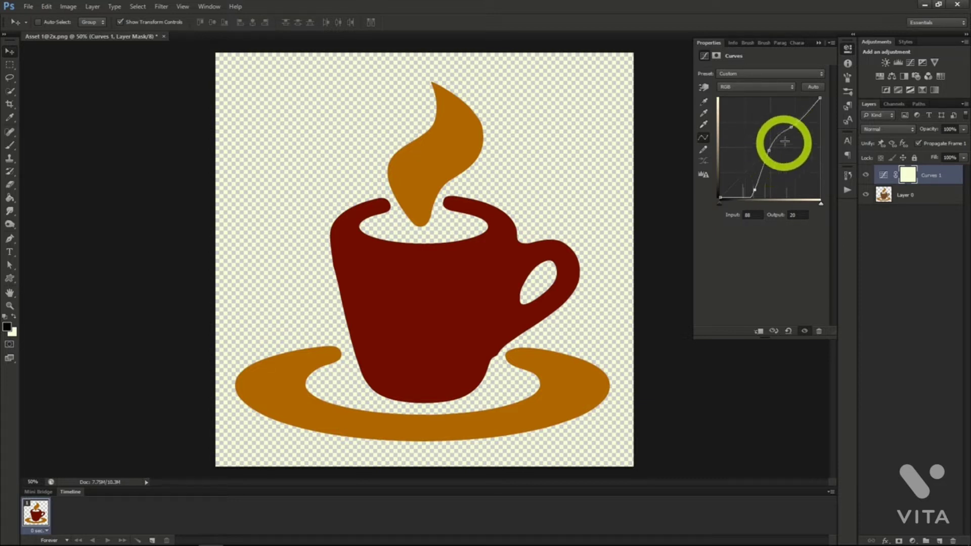
left_click_drag(791, 126, 770, 119)
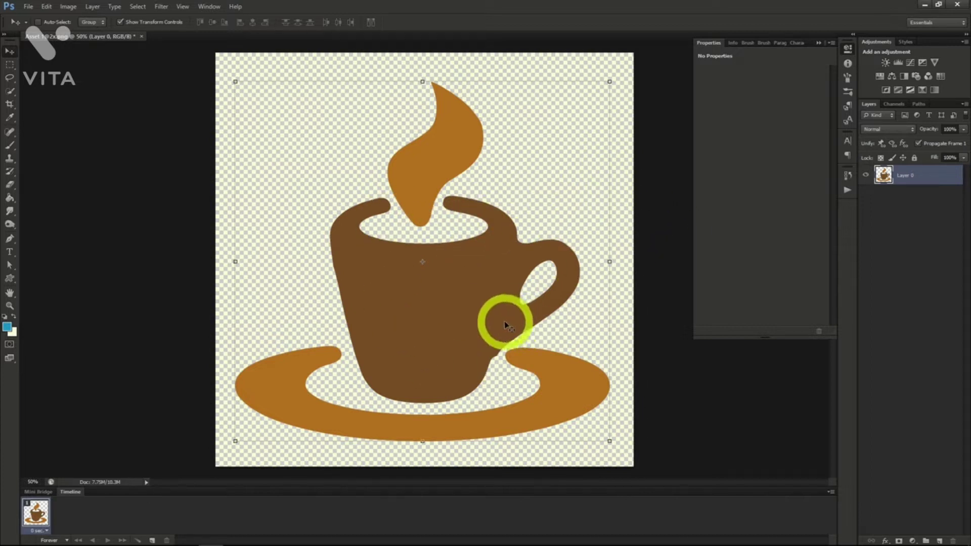
Add a Brightness/Contrast adjustment layer with the default name above the coffee cup layer.
left_click(68, 6)
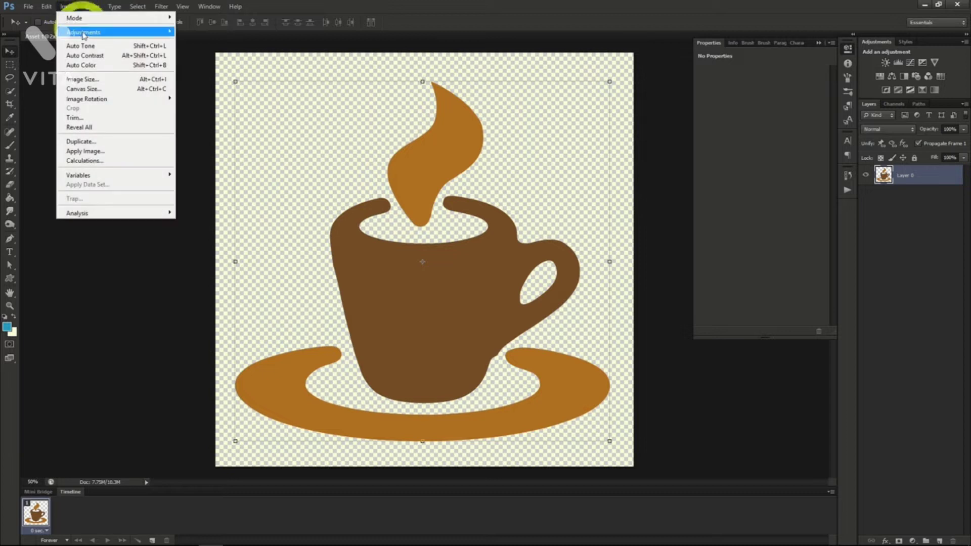
mouse_move(96, 31)
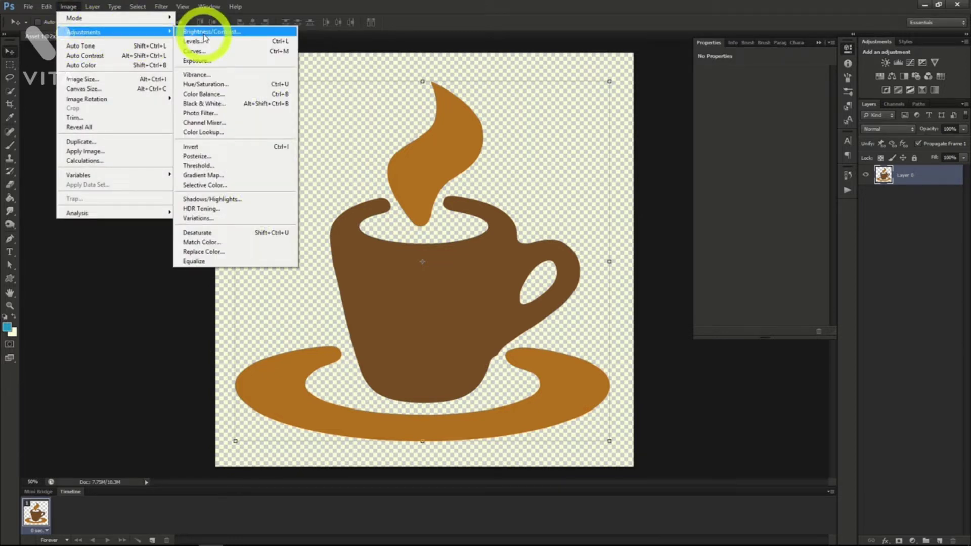
mouse_move(92, 6)
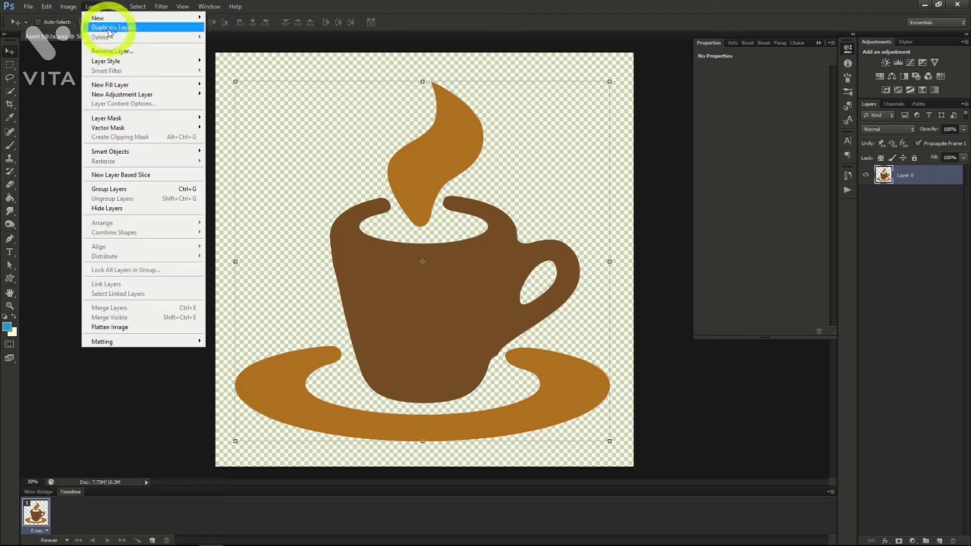
mouse_move(120, 96)
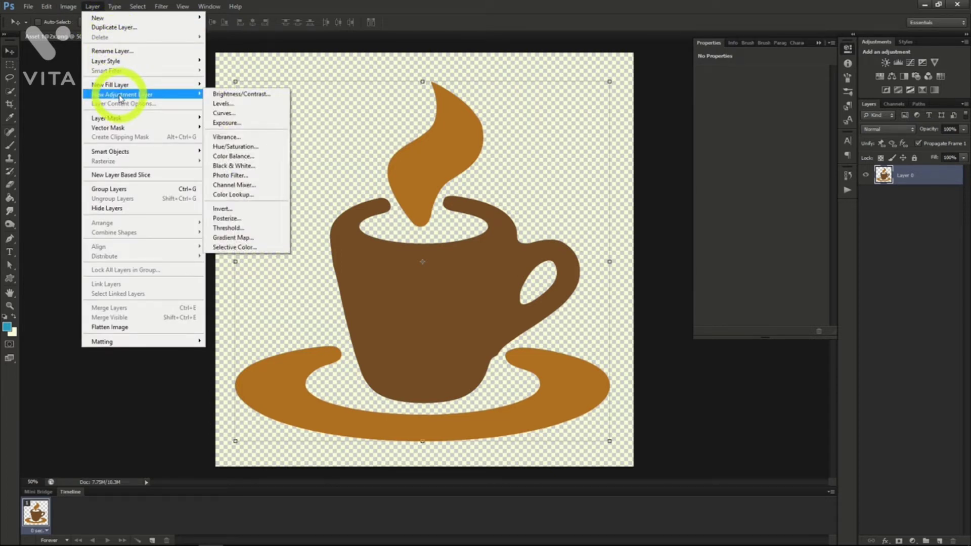
left_click(238, 94)
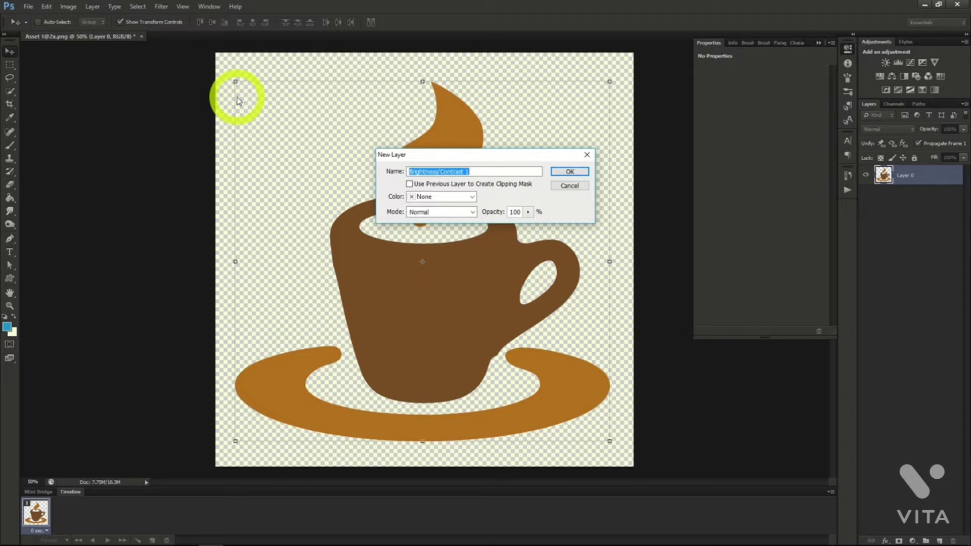
left_click(562, 171)
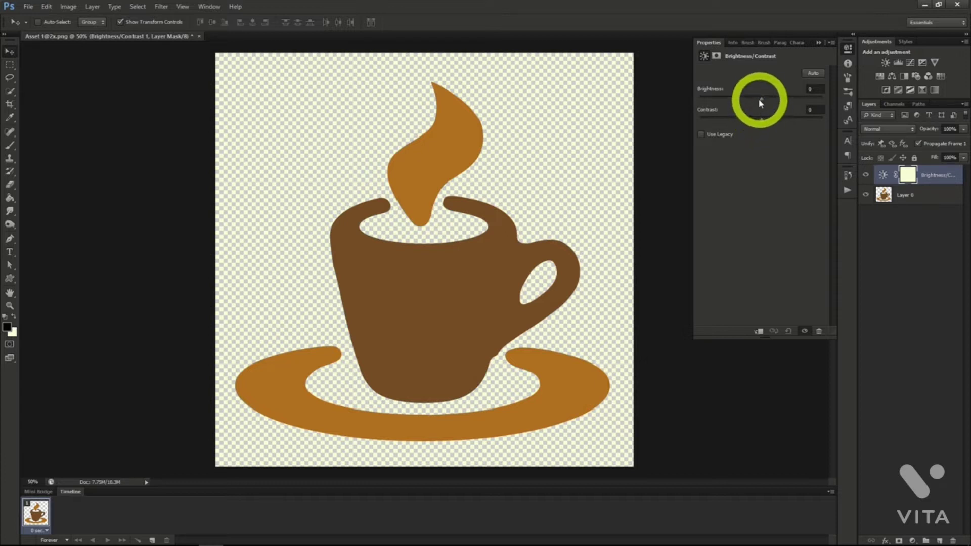
Adjust the Brightness/Contrast layer to a brightness of -61 and a contrast of 55.
left_click_drag(762, 102, 787, 103)
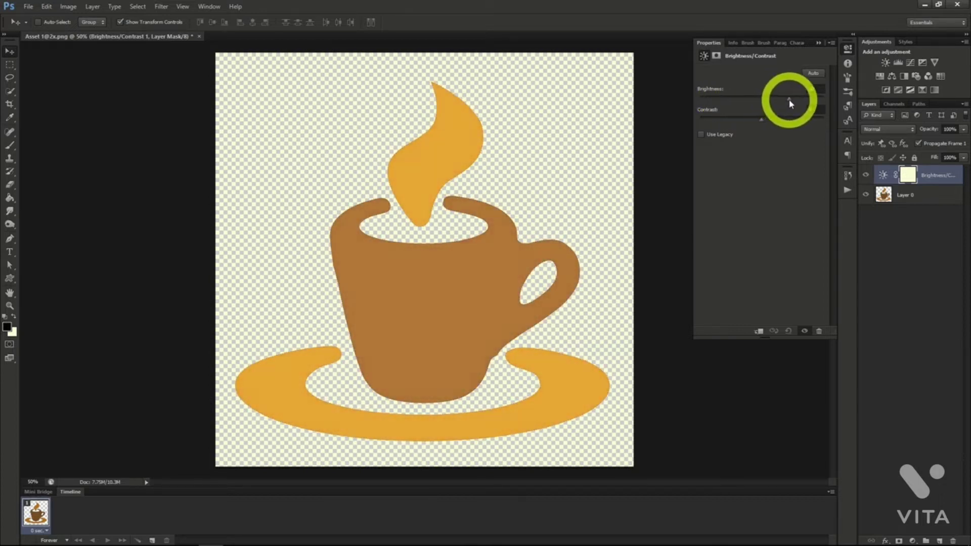
mouse_move(759, 120)
left_mouse_down()
mouse_move(729, 123)
mouse_move(792, 123)
mouse_move(778, 102)
mouse_move(765, 103)
left_mouse_up()
mouse_move(760, 103)
left_mouse_down()
mouse_move(739, 98)
mouse_move(743, 112)
left_mouse_up()
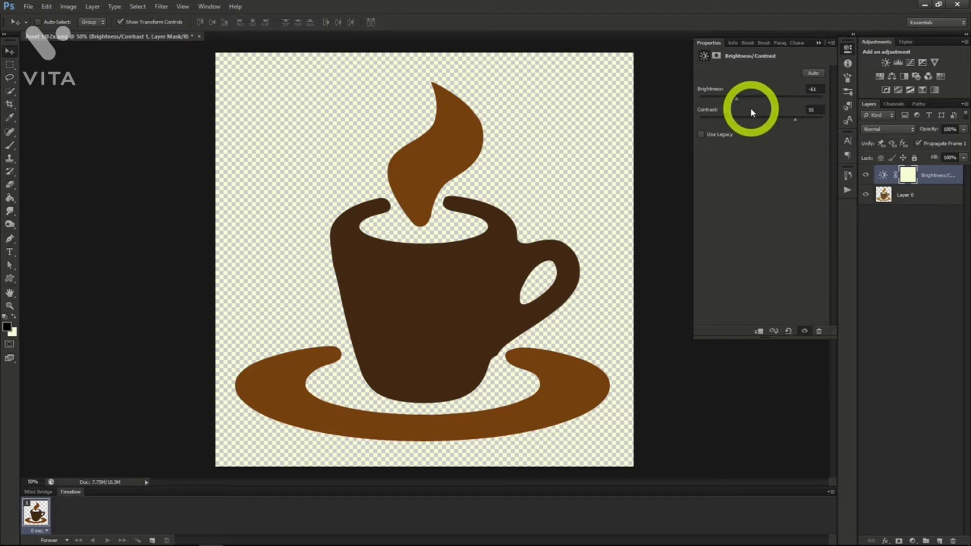
Add an Exposure adjustment layer above the Brightness/Contrast layer.
left_click(92, 8)
mouse_move(149, 96)
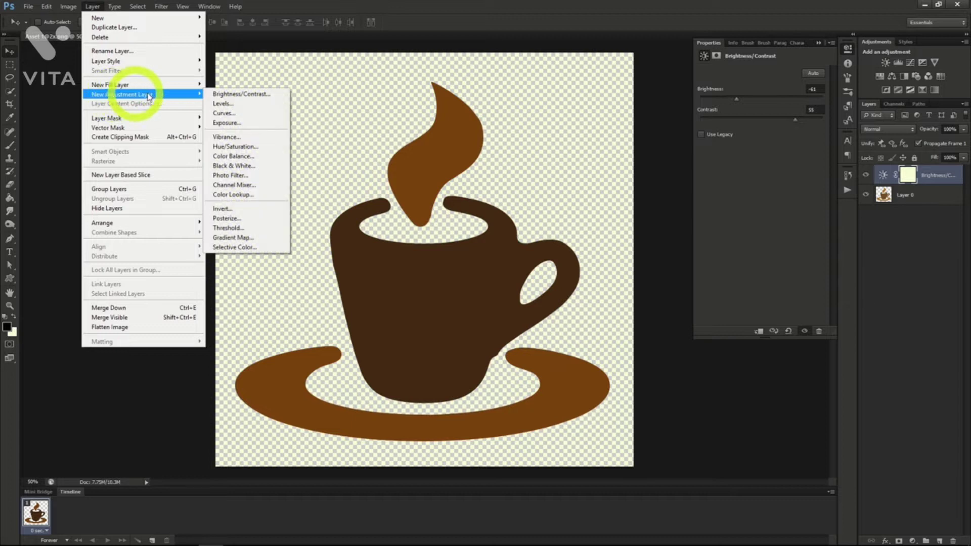
left_click(246, 126)
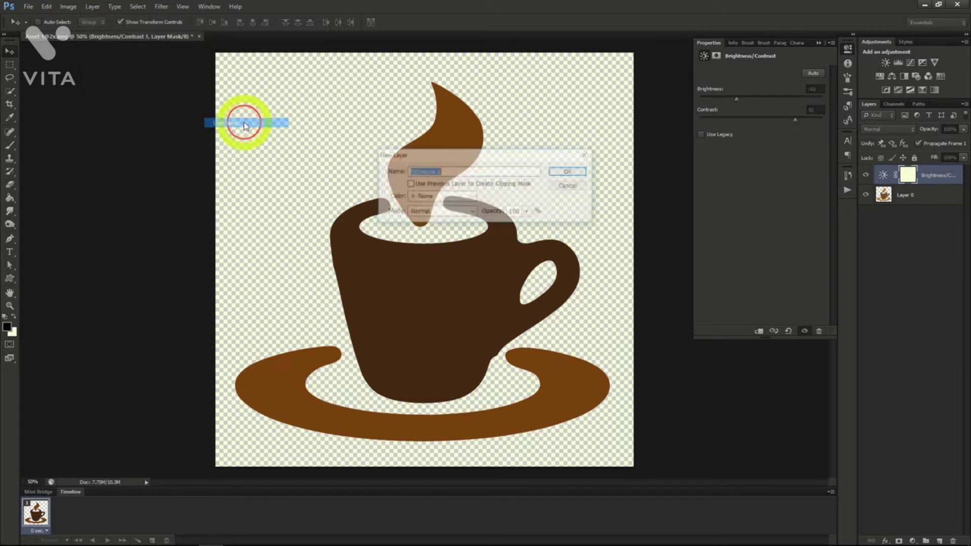
left_click(569, 172)
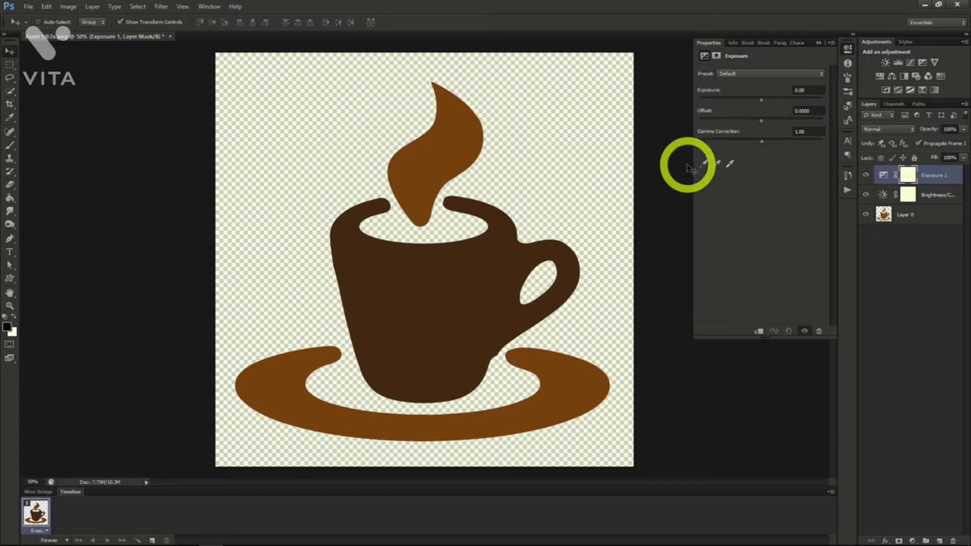
Set the Exposure layer to exposure +1.43 and offset -0.0992, and adjust its gamma correction.
left_click_drag(761, 100, 768, 145)
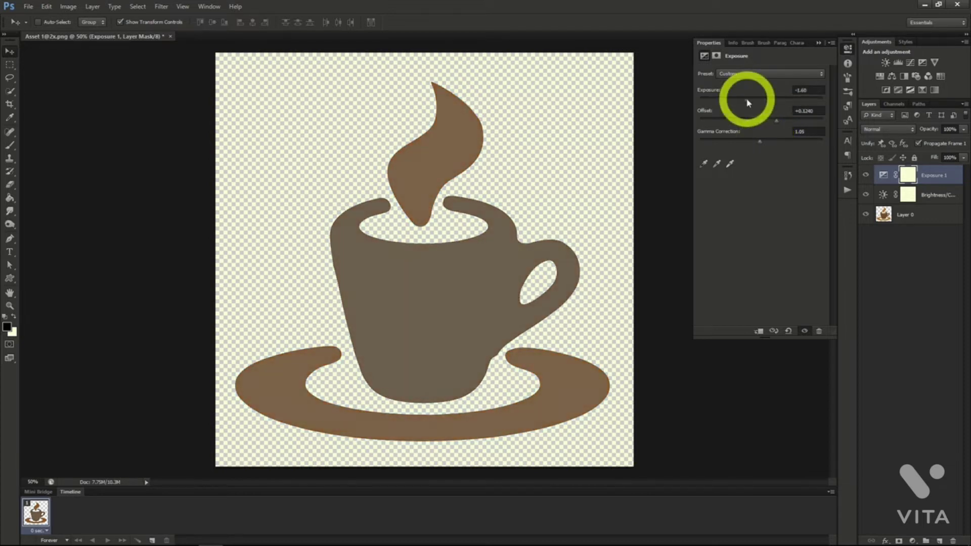
left_click_drag(747, 102, 773, 144)
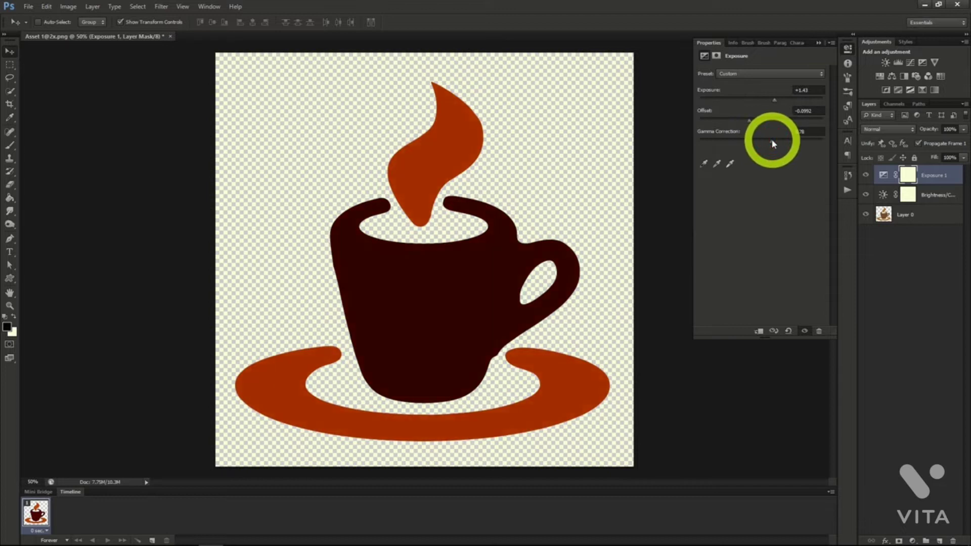
left_click(577, 193)
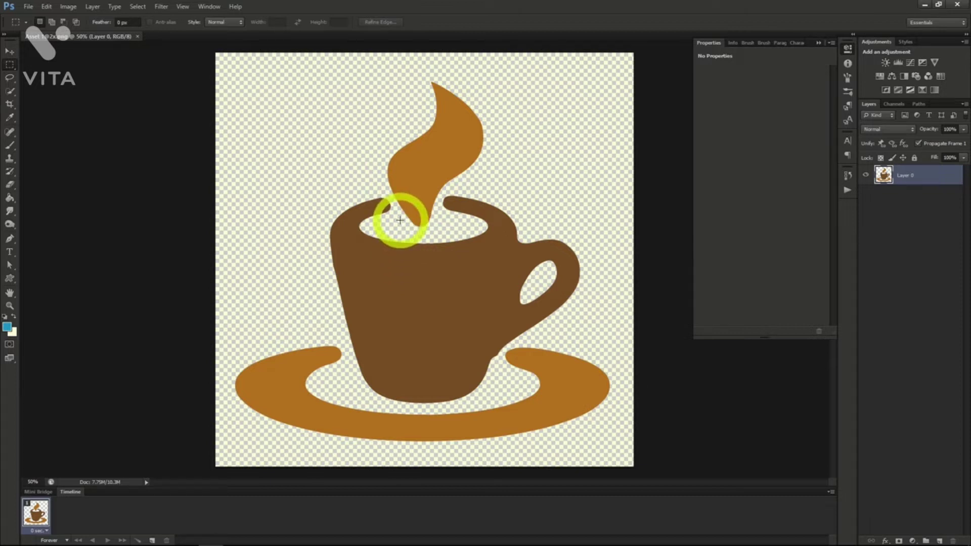
Add a Hue/Saturation adjustment layer with the default name above the coffee cup layer.
left_click(93, 7)
mouse_move(130, 96)
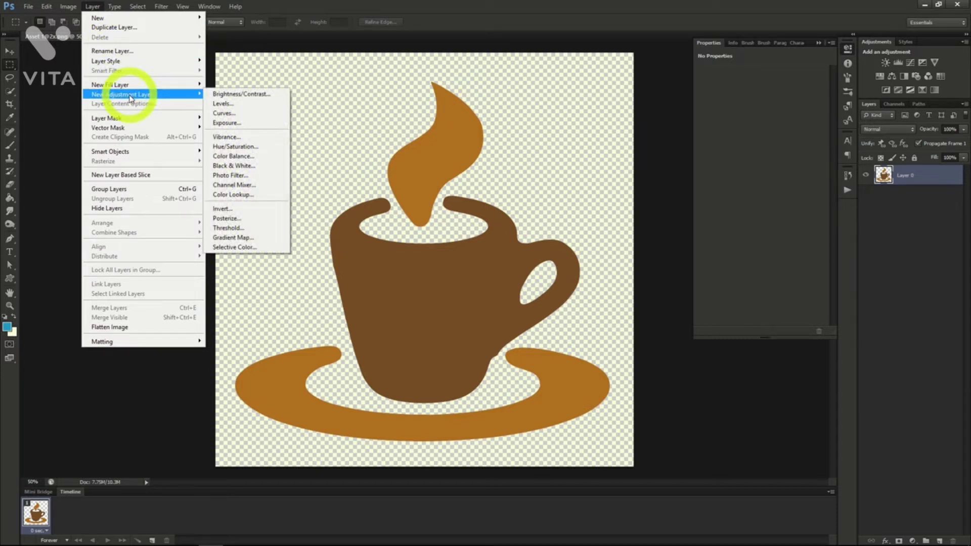
left_click(236, 146)
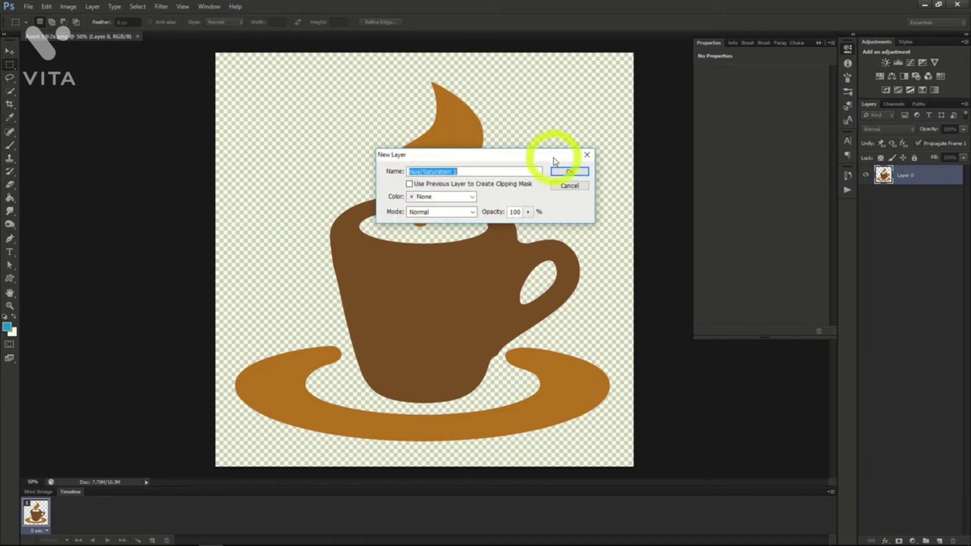
left_click(568, 172)
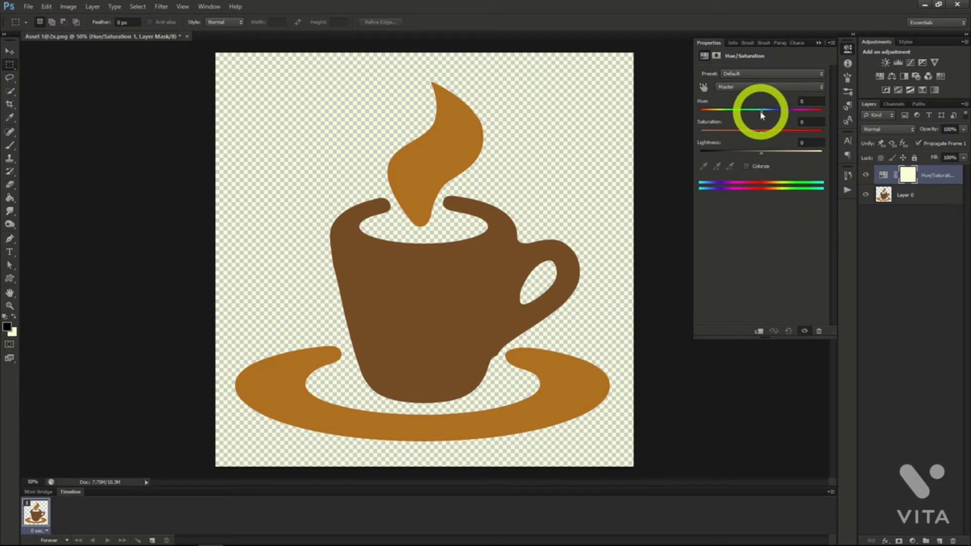
Recolour the coffee cup blue-green with hue +162, saturation +48 and lightness about -4.
left_click_drag(761, 131, 763, 156)
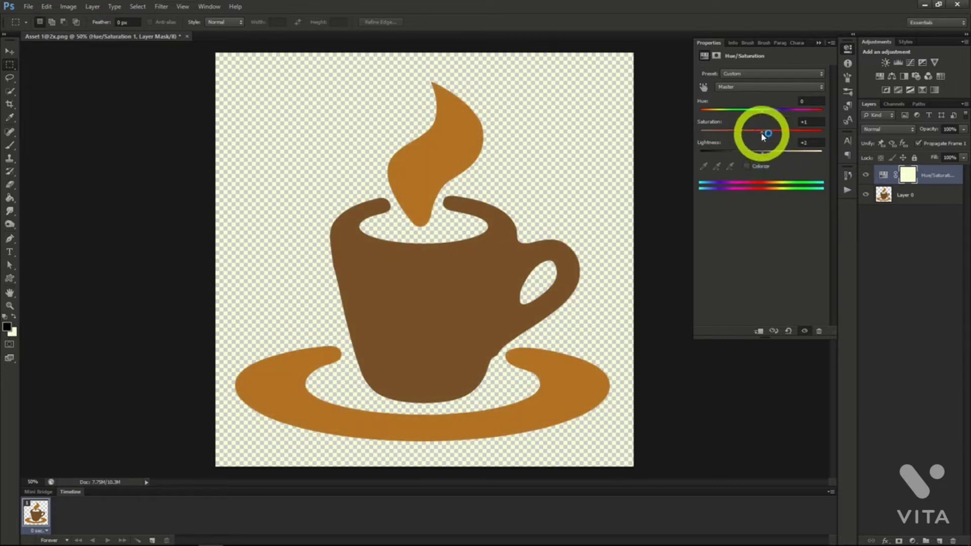
left_click(764, 135)
left_click_drag(765, 137, 792, 137)
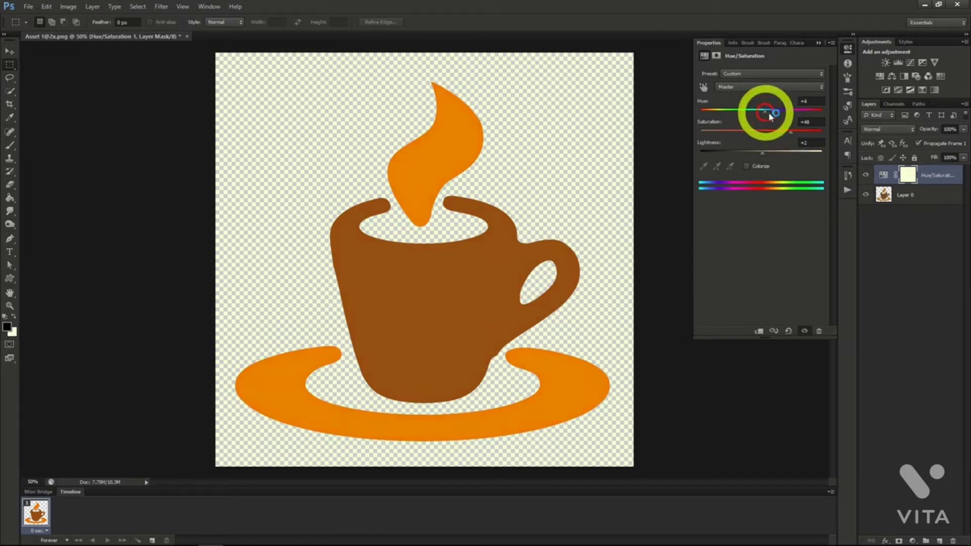
left_click_drag(762, 110, 820, 119)
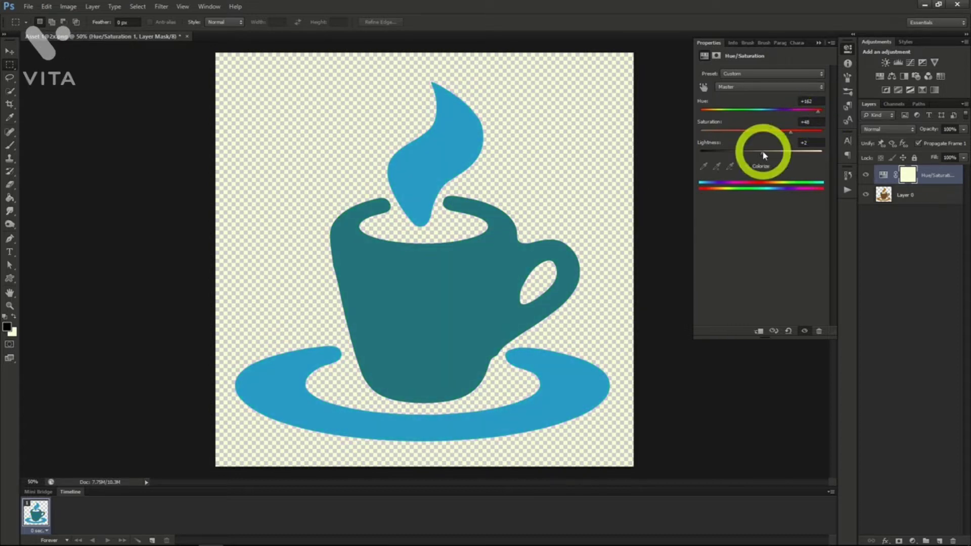
mouse_move(763, 152)
left_mouse_down()
mouse_move(780, 153)
mouse_move(761, 152)
left_mouse_up()
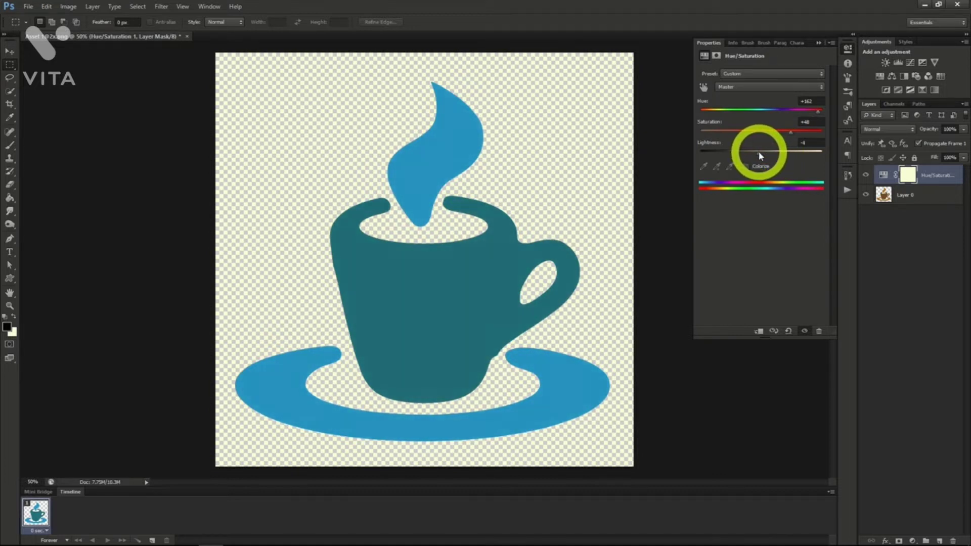
left_click(758, 153)
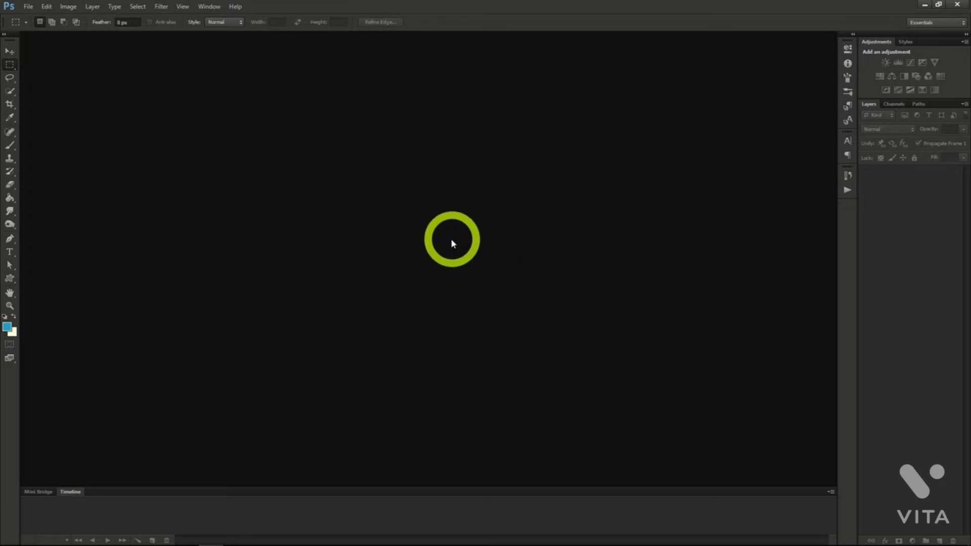
Create a new 970 by 90 pixel document at 72 pixels/inch in RGB with transparent background contents.
left_click(28, 6)
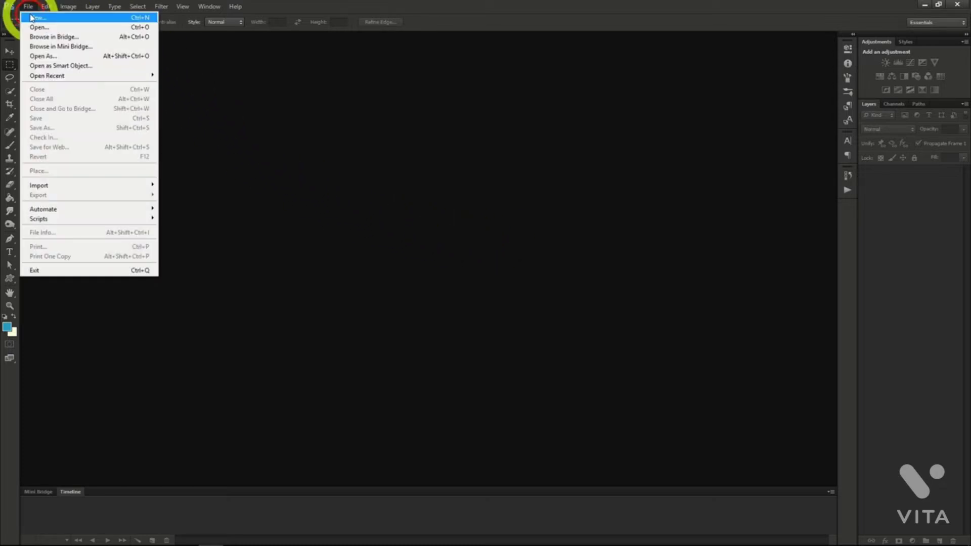
left_click(31, 18)
left_click_drag(358, 224, 304, 221)
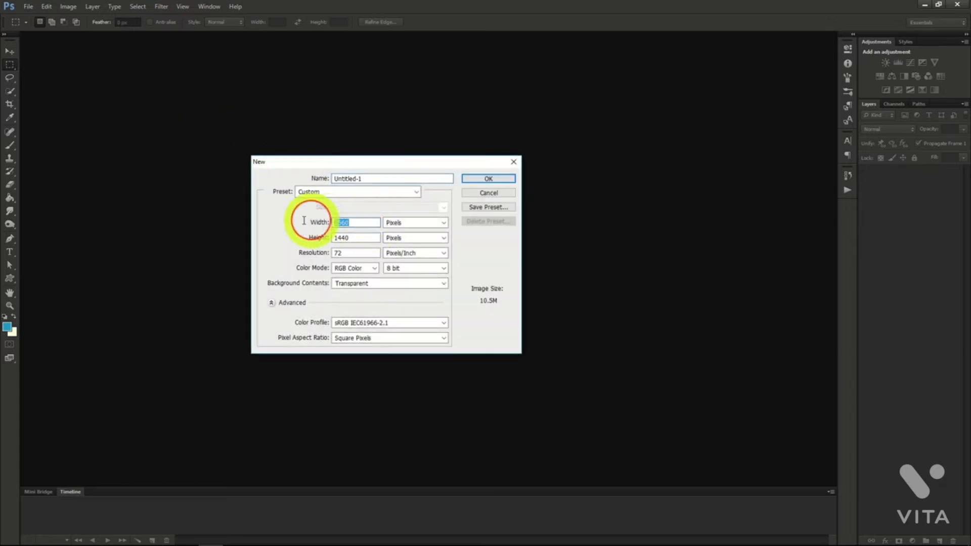
type("970")
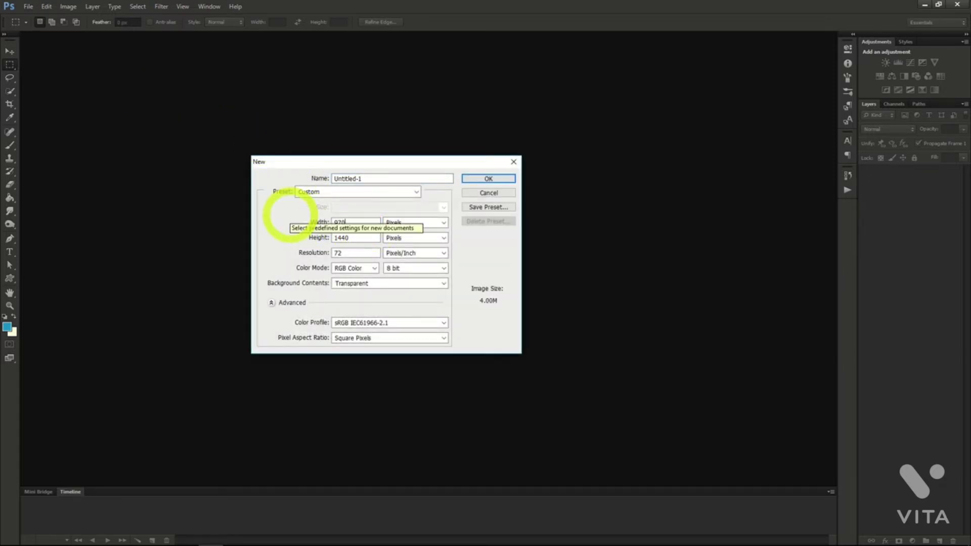
left_click_drag(357, 238, 307, 242)
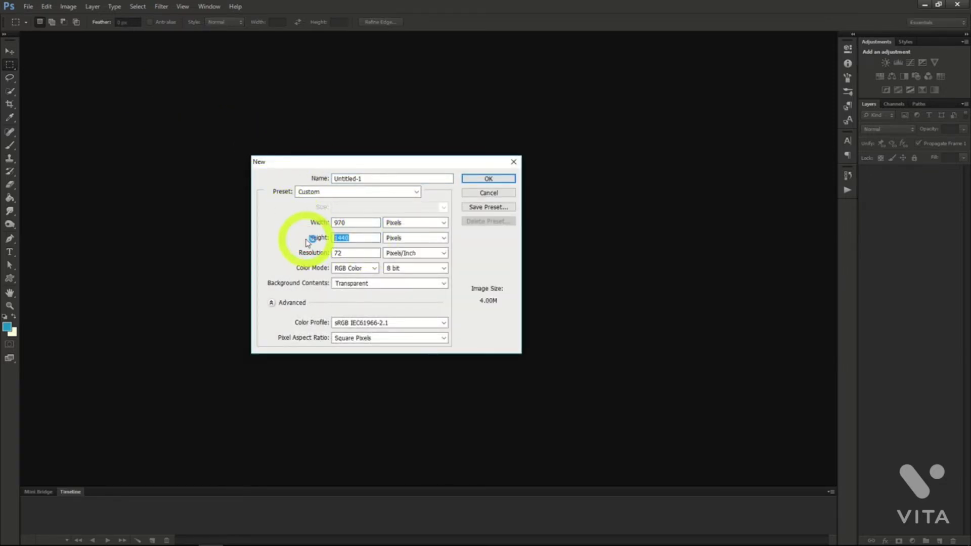
type("90")
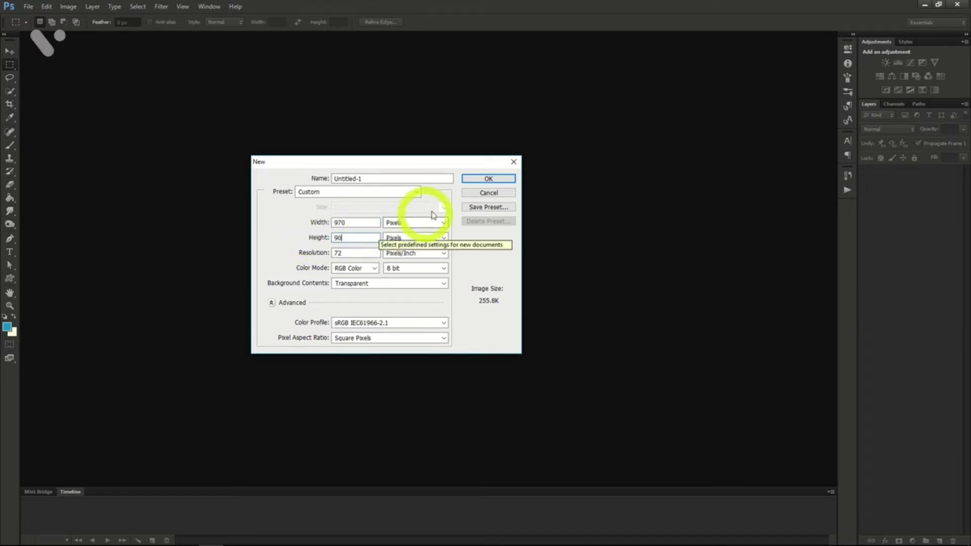
left_click(358, 238)
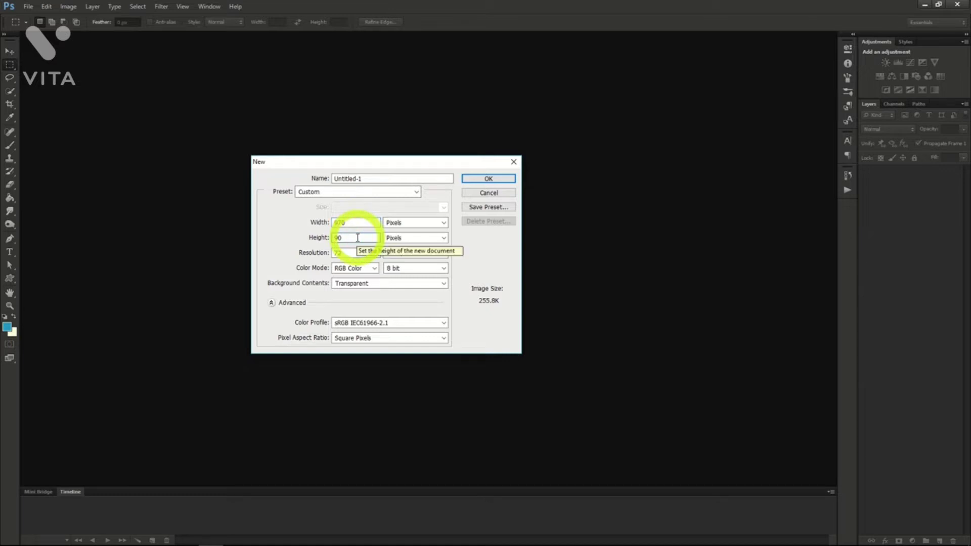
left_click(473, 178)
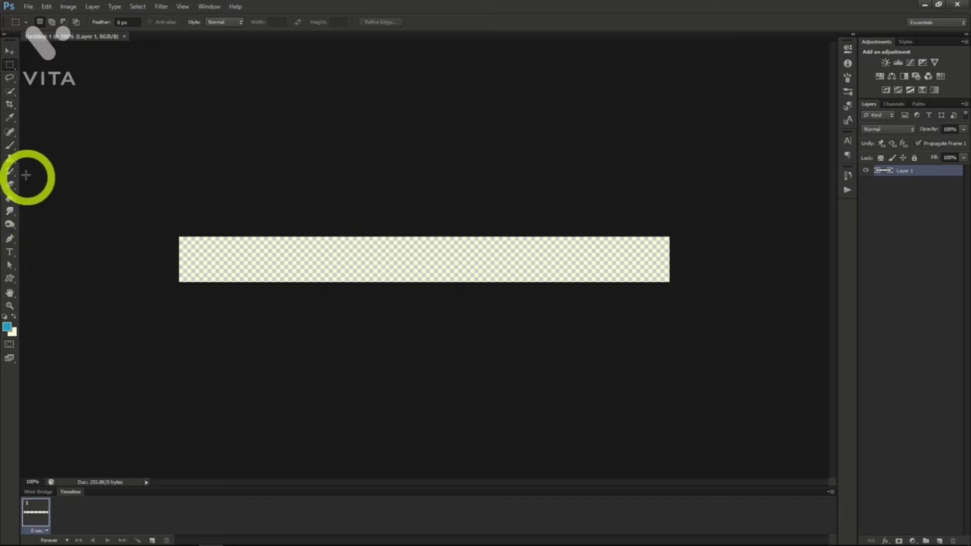
Swap the foreground and background colours and fill the empty banner with the light colour using the Paint Bucket.
left_click(9, 197)
left_click(14, 316)
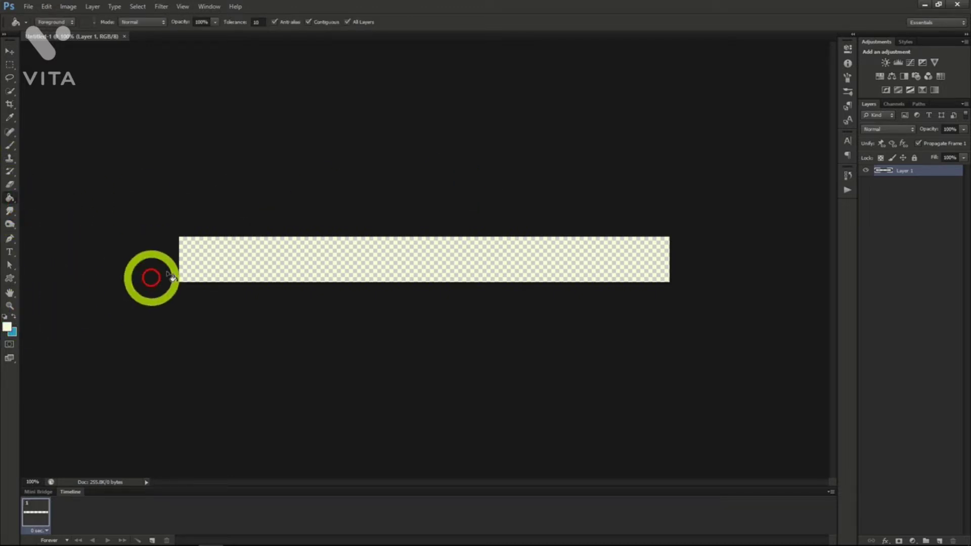
left_click(211, 257)
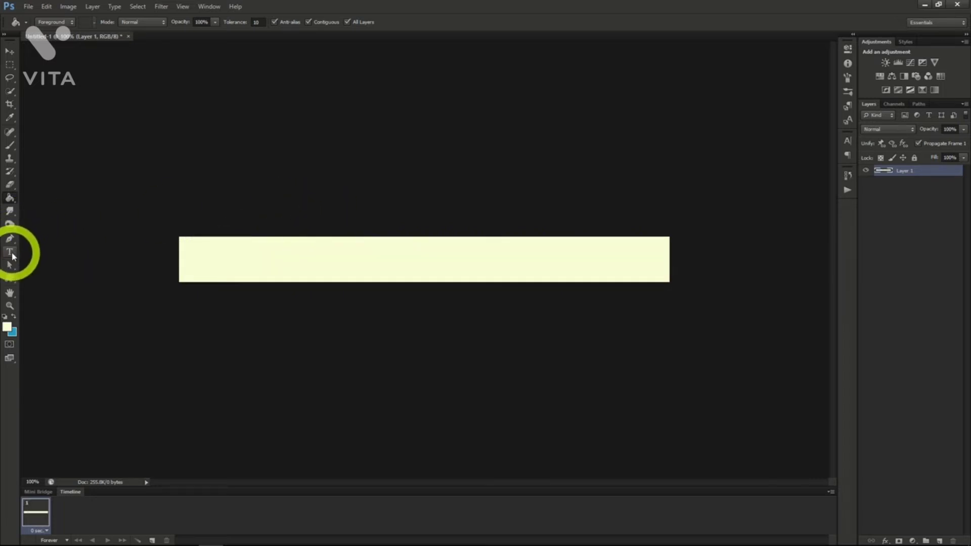
Set the text colour to black for the Type tool.
left_click(10, 252)
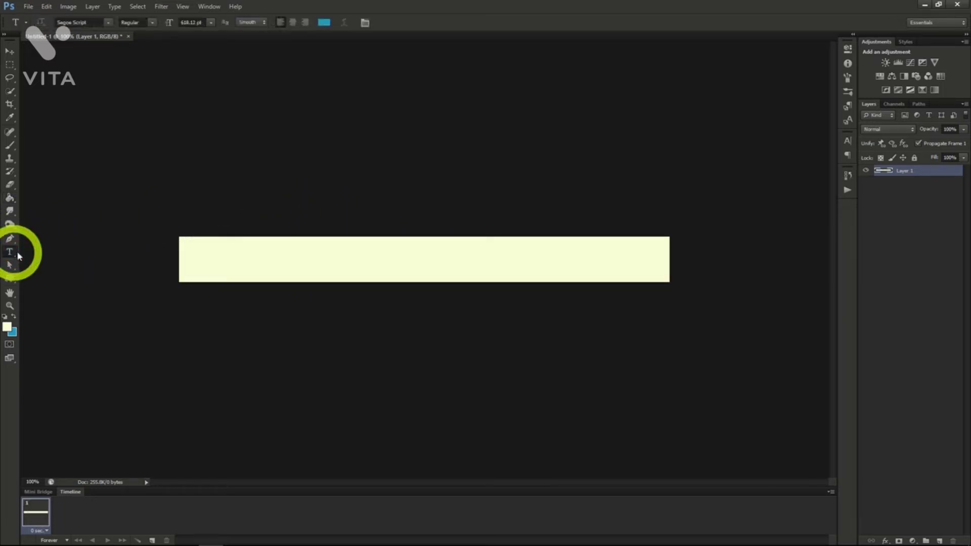
left_click(847, 140)
left_click(813, 200)
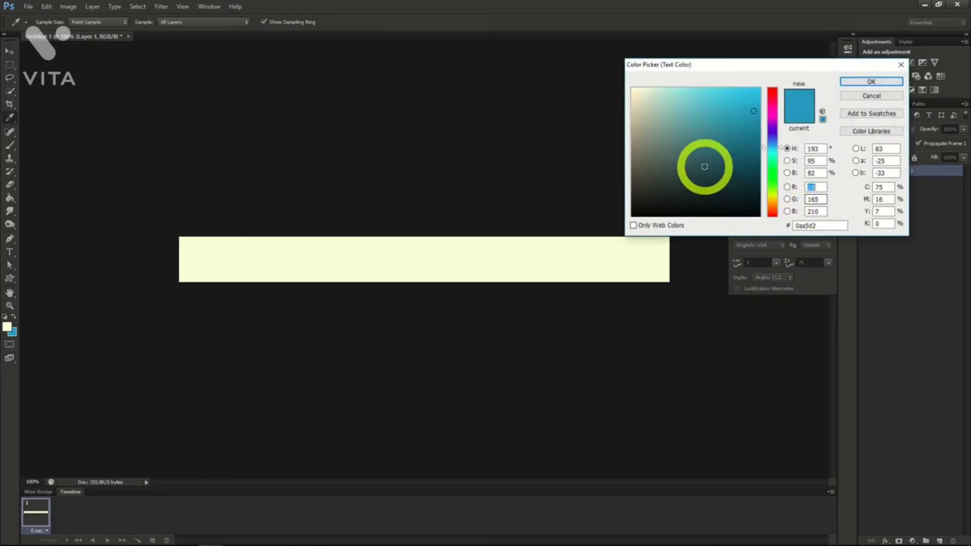
left_click_drag(705, 165, 789, 219)
left_click(856, 85)
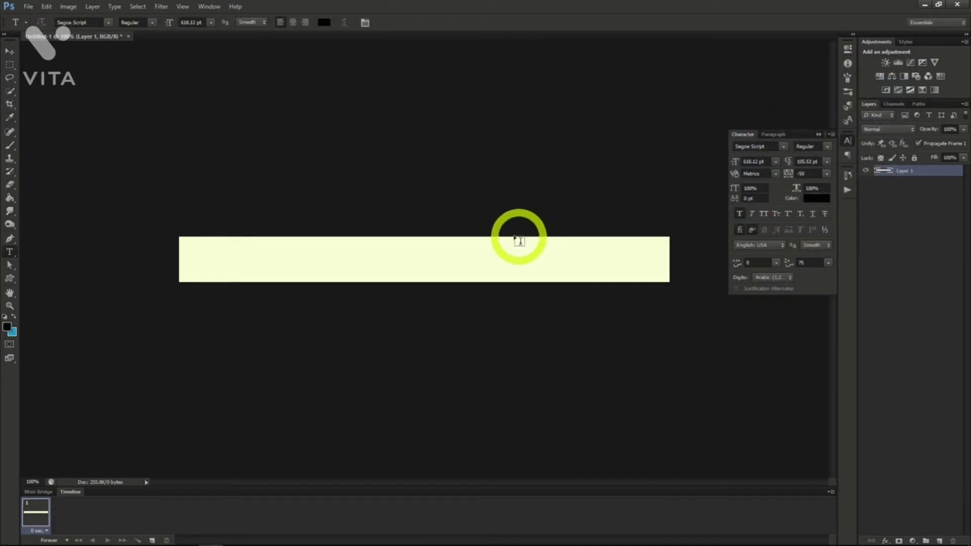
Add the text "10 Apples for 3.99" to the banner in Segoe Script at 55.12 pt.
left_click(298, 247)
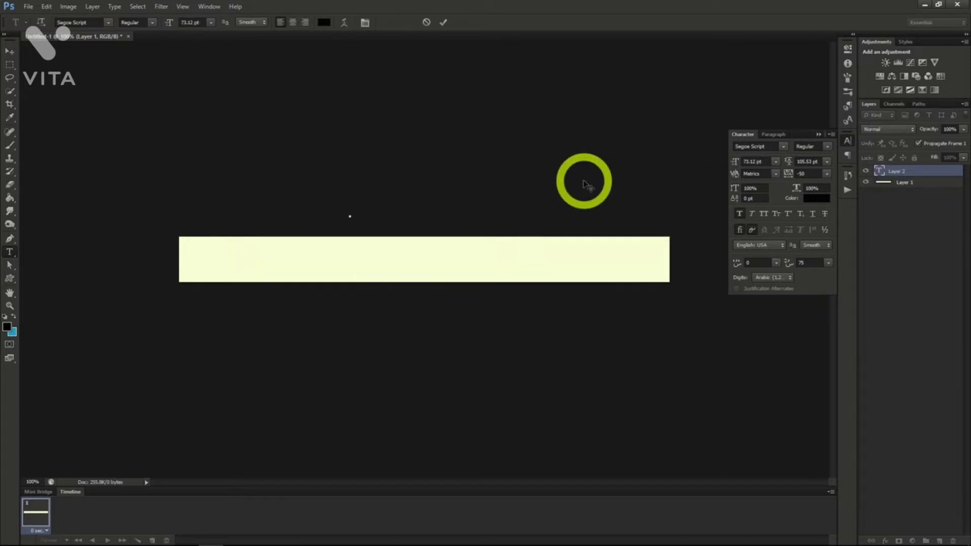
type("sho")
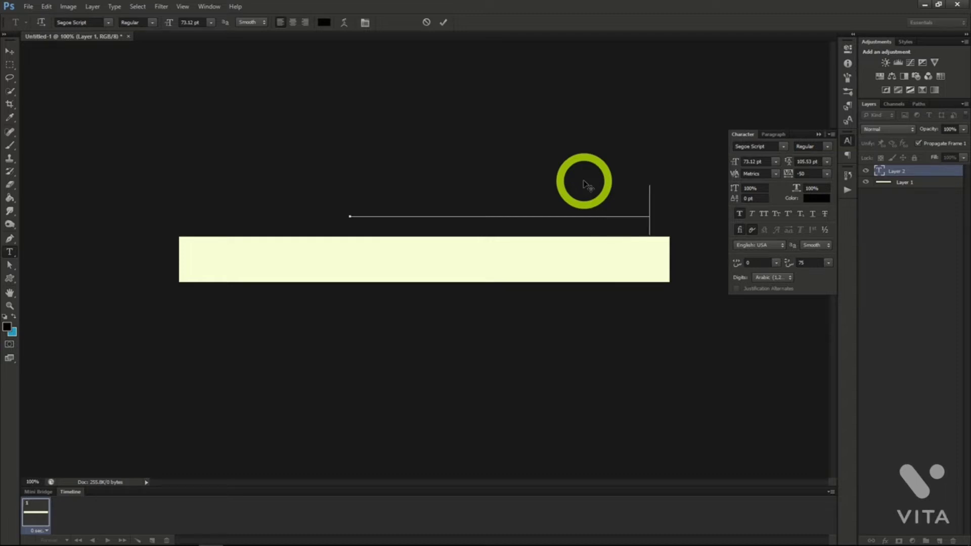
left_click_drag(548, 158, 471, 222)
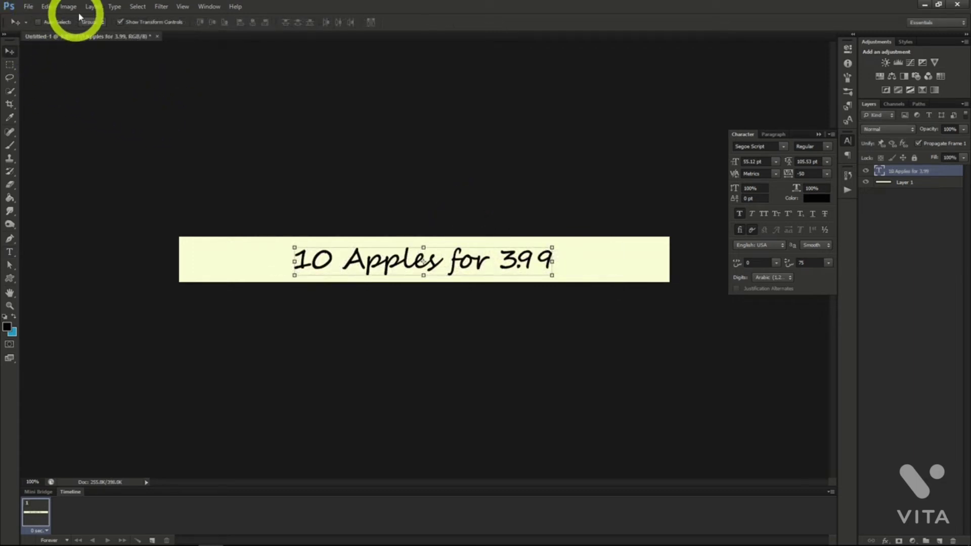
Select the whole canvas and align the text layer to its horizontal centre.
left_click(138, 6)
left_click(139, 19)
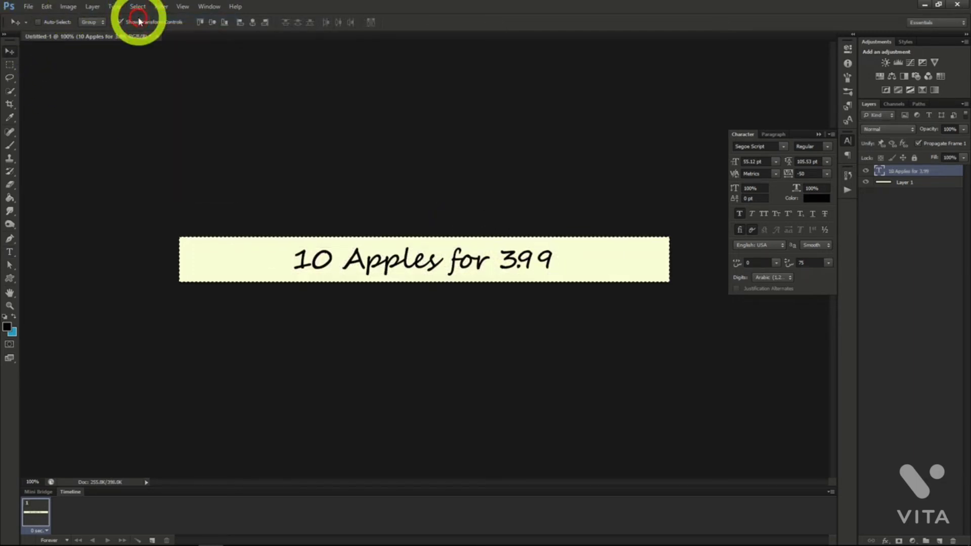
left_click(252, 26)
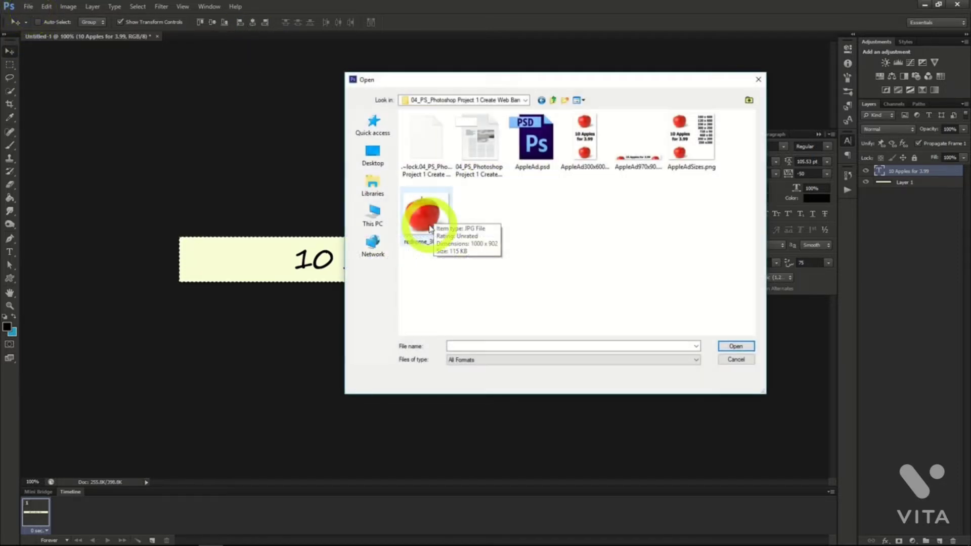
Open redrome_300.jpg and copy the entire apple image.
left_click(429, 229)
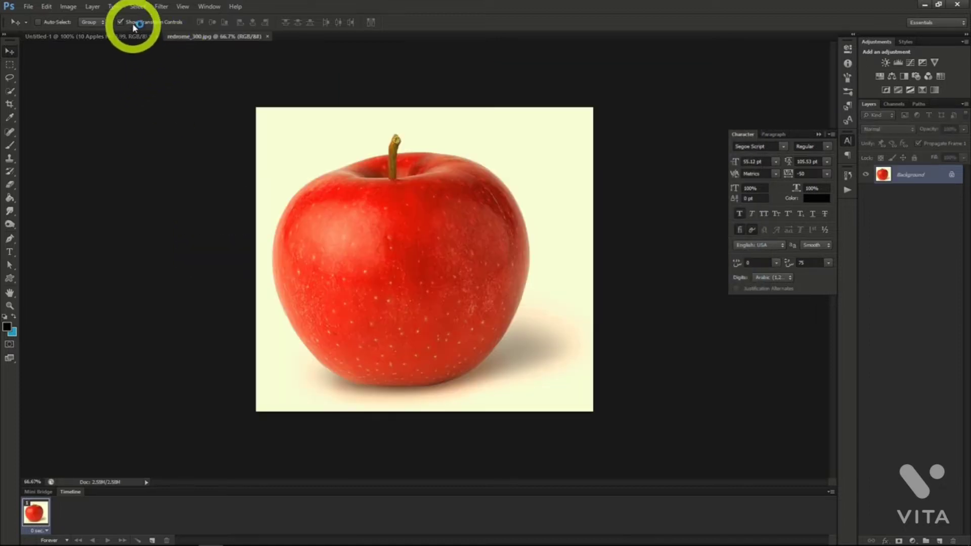
left_click(137, 6)
left_click(144, 18)
left_click(46, 6)
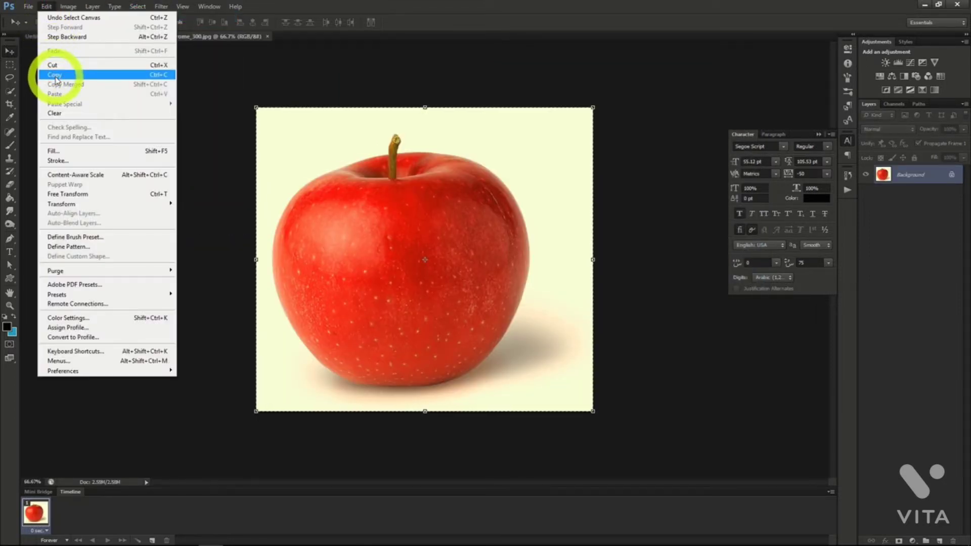
left_click(54, 71)
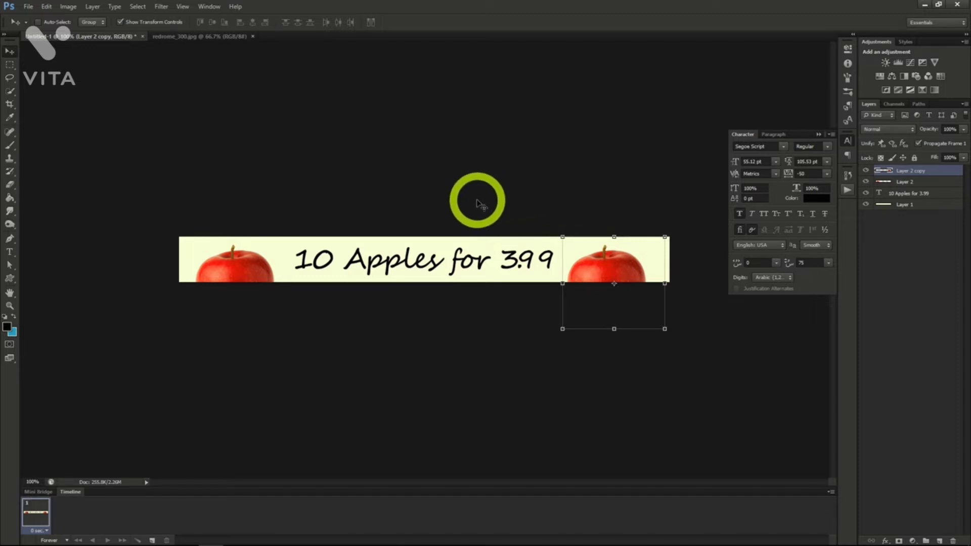
Save the banner as the Photoshop file appleAd1, keeping Maximize Compatibility on.
left_click(29, 6)
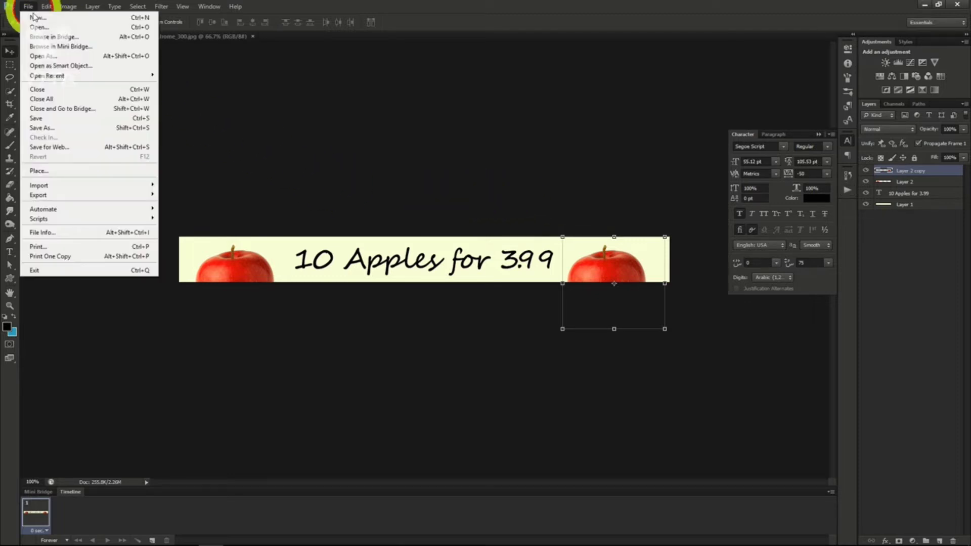
left_click(53, 132)
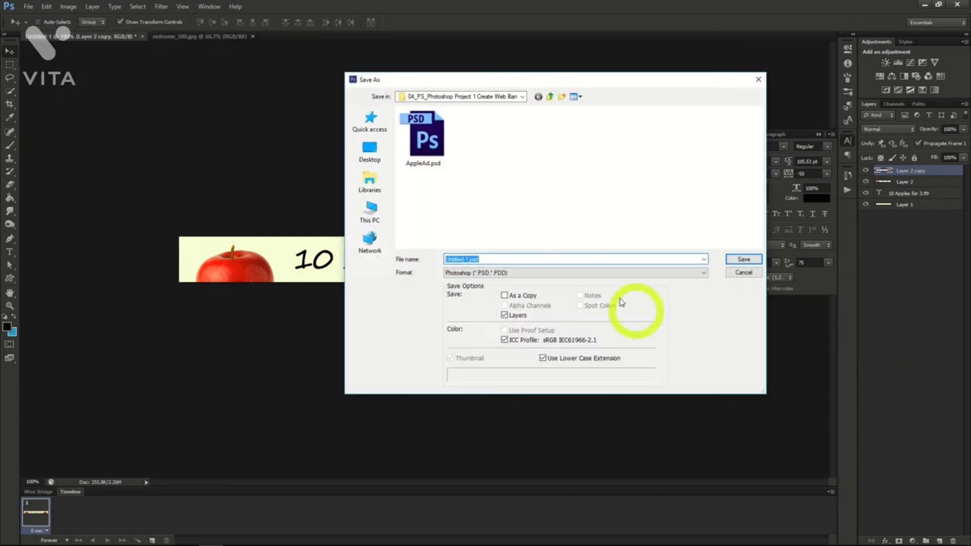
type("applead1")
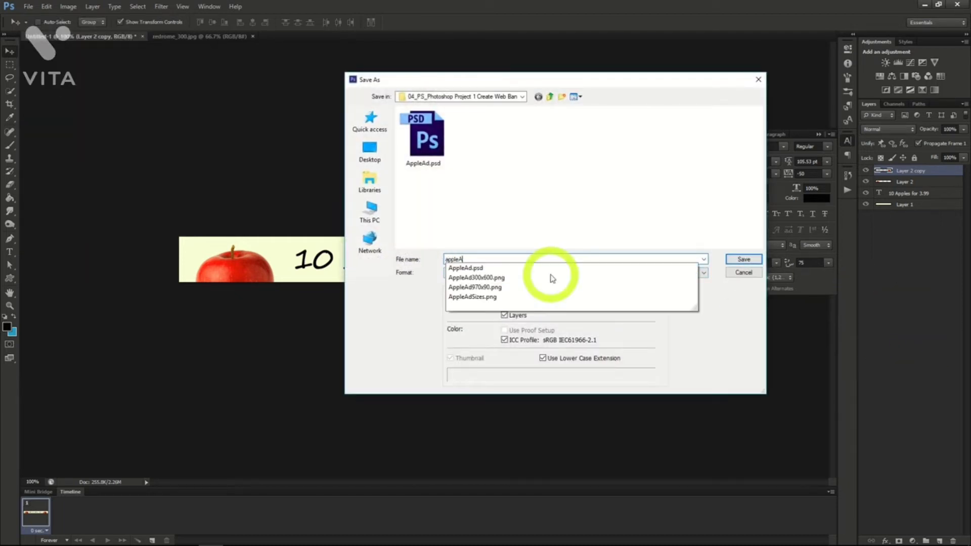
key("Return")
left_click(597, 165)
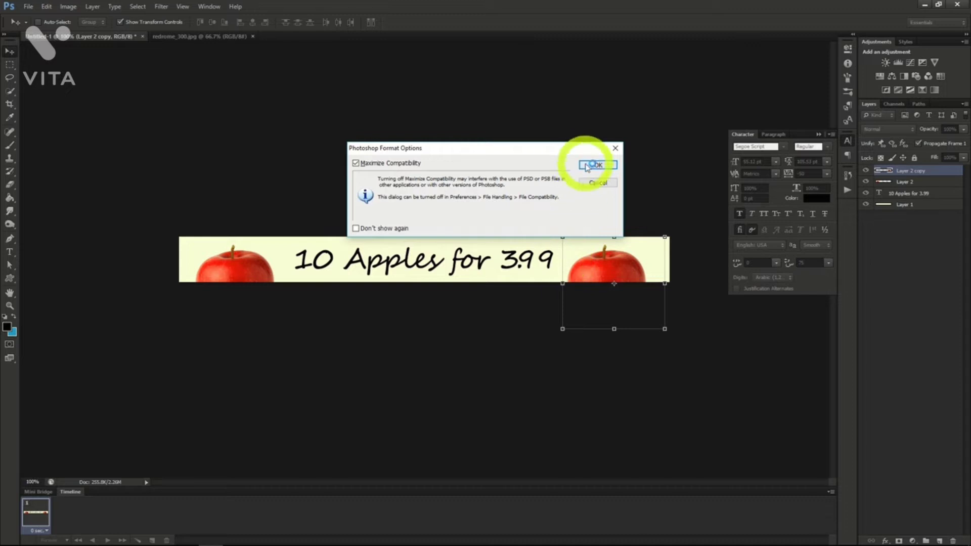
left_click(456, 153)
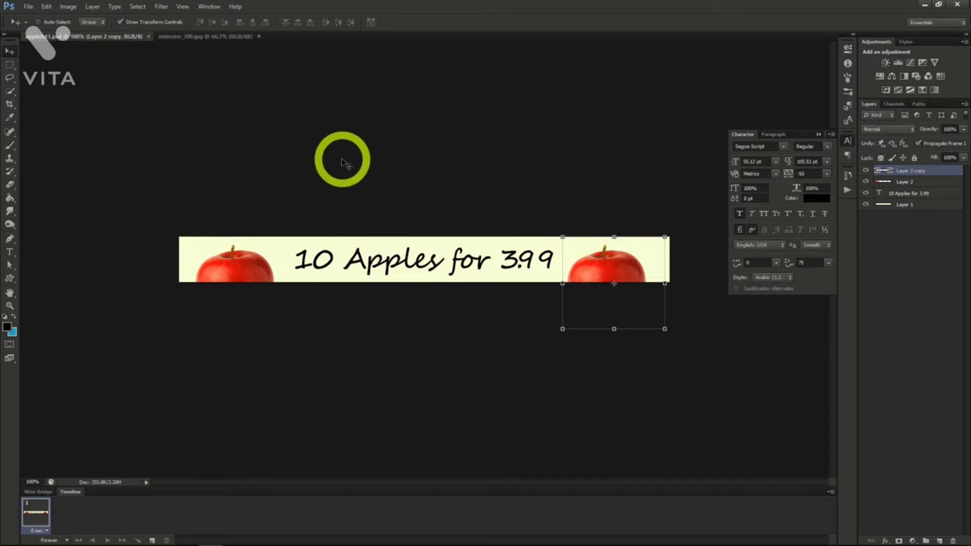
Resize the canvas to 300 by 600 pixels with the centre anchor.
left_click(69, 6)
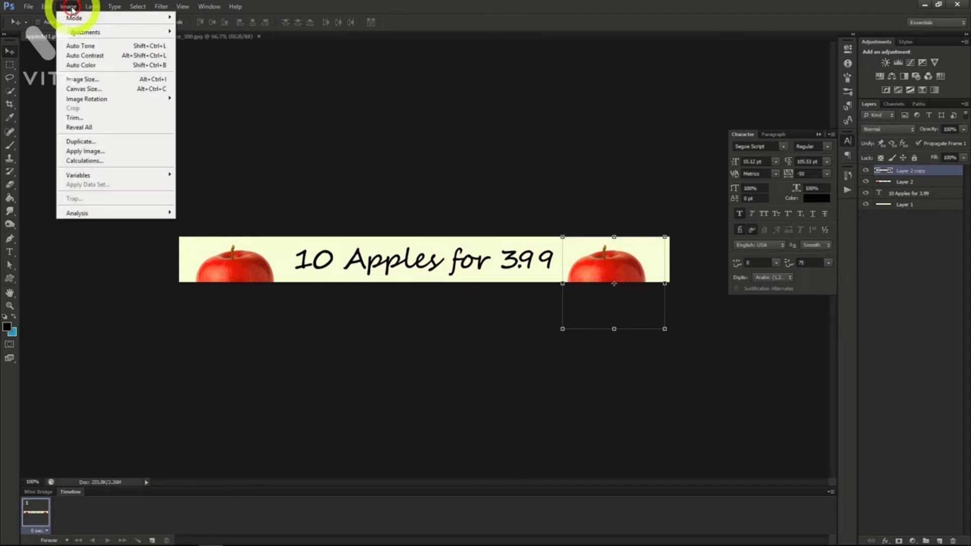
left_click(96, 91)
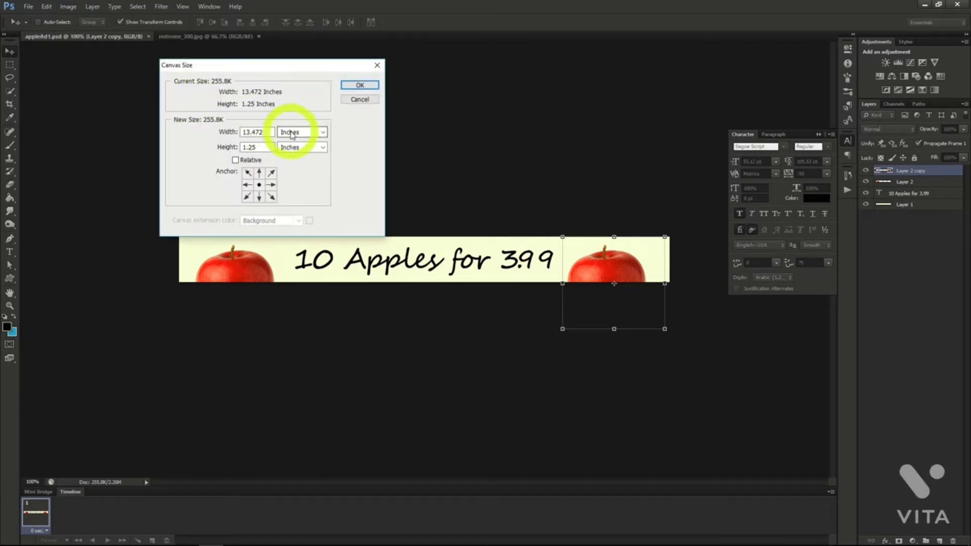
left_click(291, 133)
left_click(297, 151)
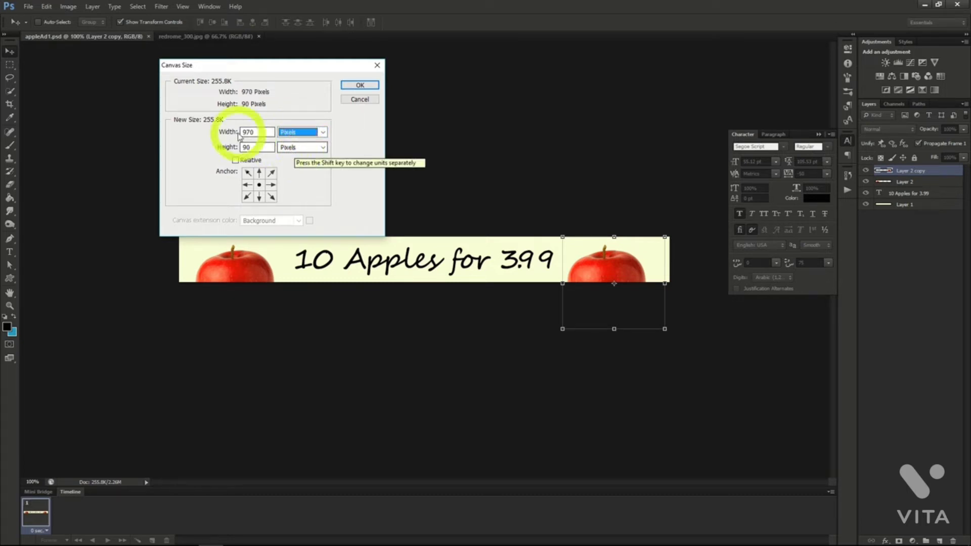
left_click(209, 130)
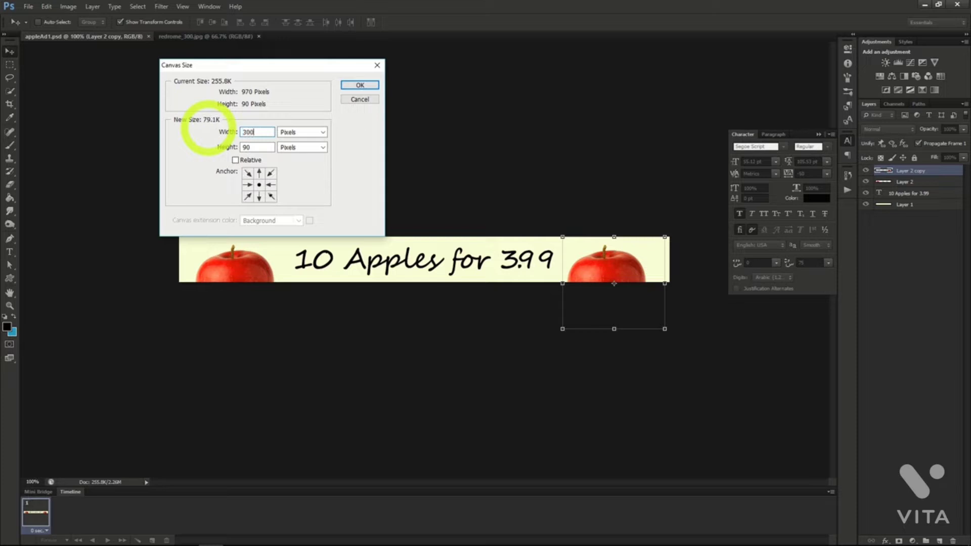
type("300")
left_click(196, 147)
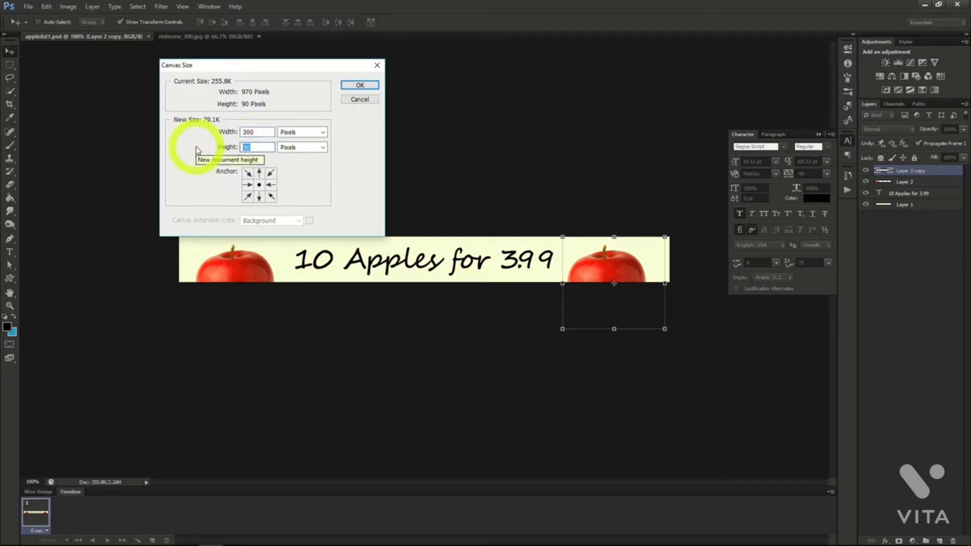
type("600")
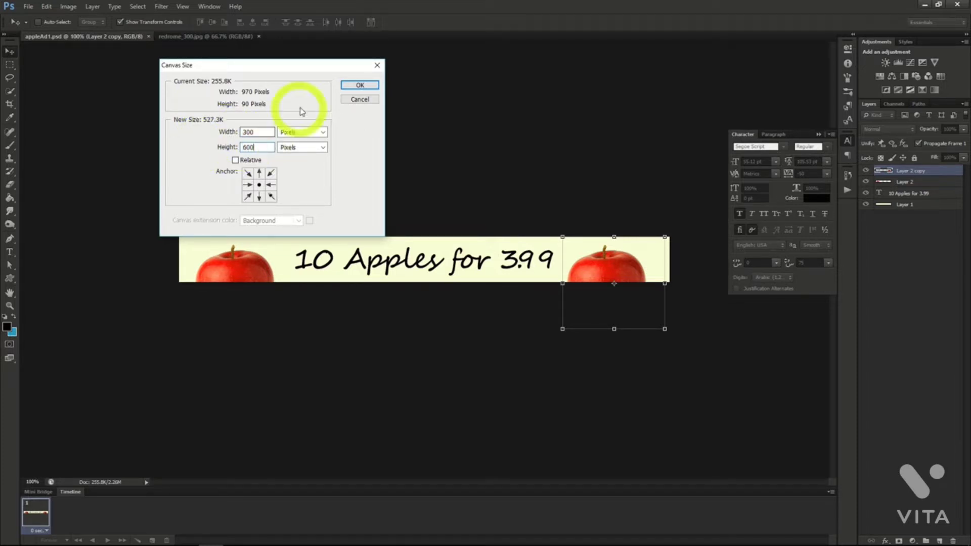
left_click(360, 85)
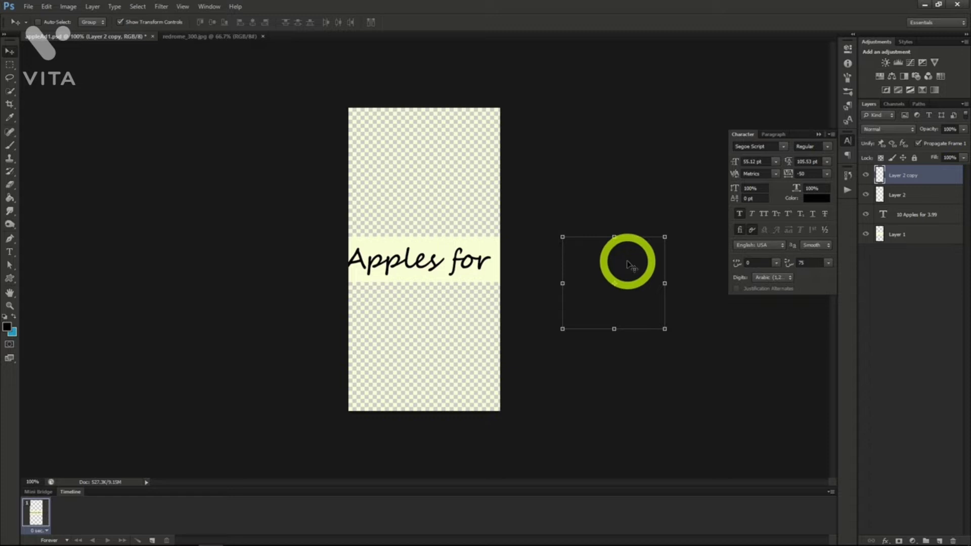
Move the copied apple layer to the bottom of the tall canvas and the original apple layer to the top.
left_click_drag(599, 275, 445, 336)
left_click(860, 195)
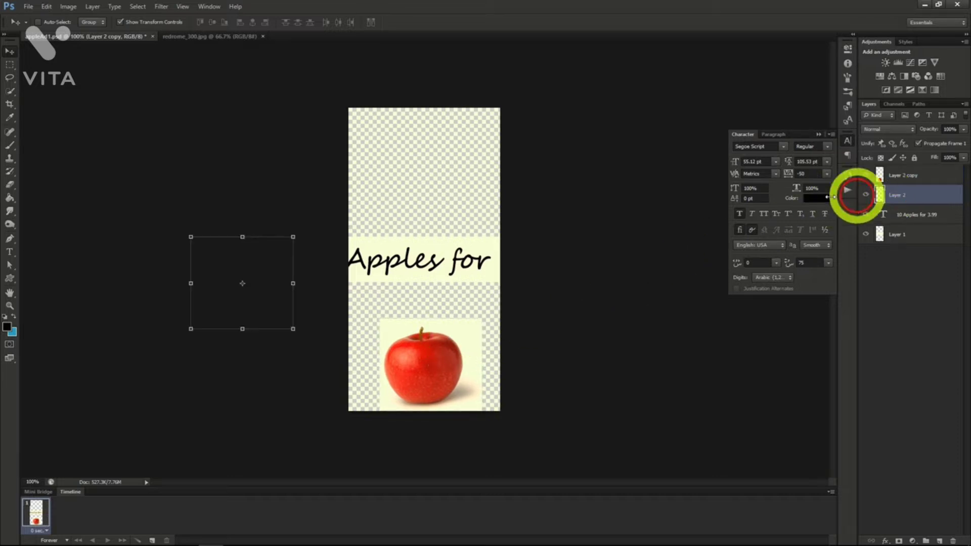
mouse_move(271, 280)
left_mouse_down()
mouse_move(263, 263)
mouse_move(369, 206)
left_mouse_up()
left_click_drag(368, 206, 458, 149)
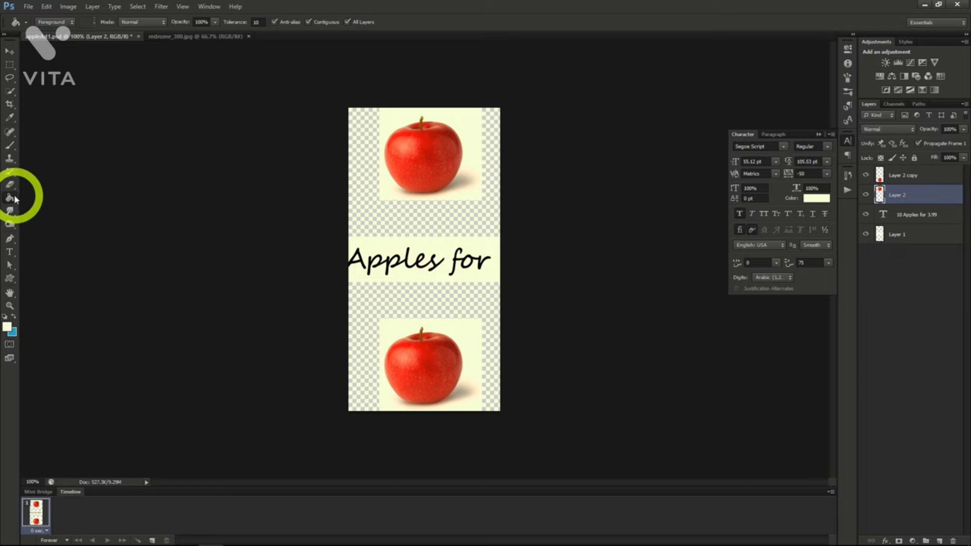
Fill the transparent areas above and below the text with the light background colour.
left_click(413, 230)
left_click(415, 302)
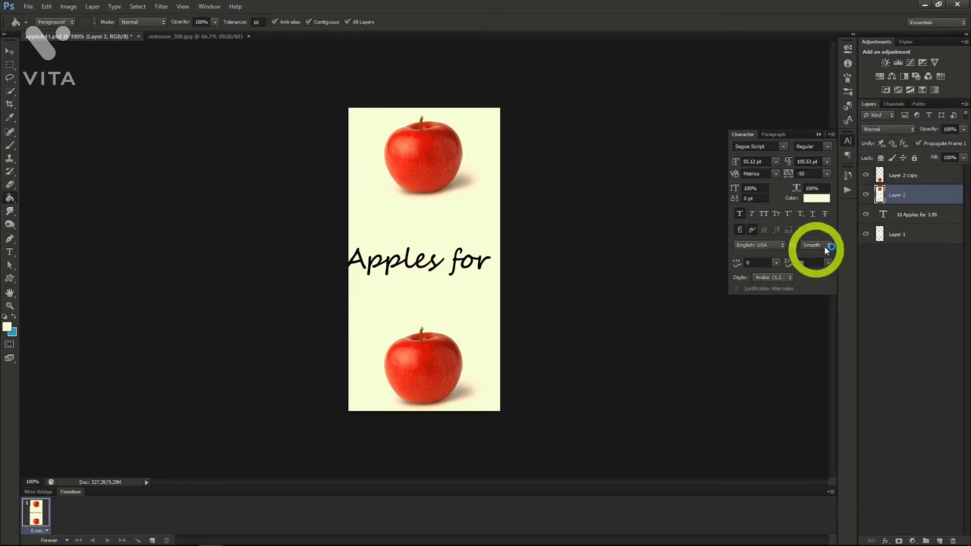
Fill the transparent area of Layer 1 around the upper apple with the light background colour.
left_click(903, 234)
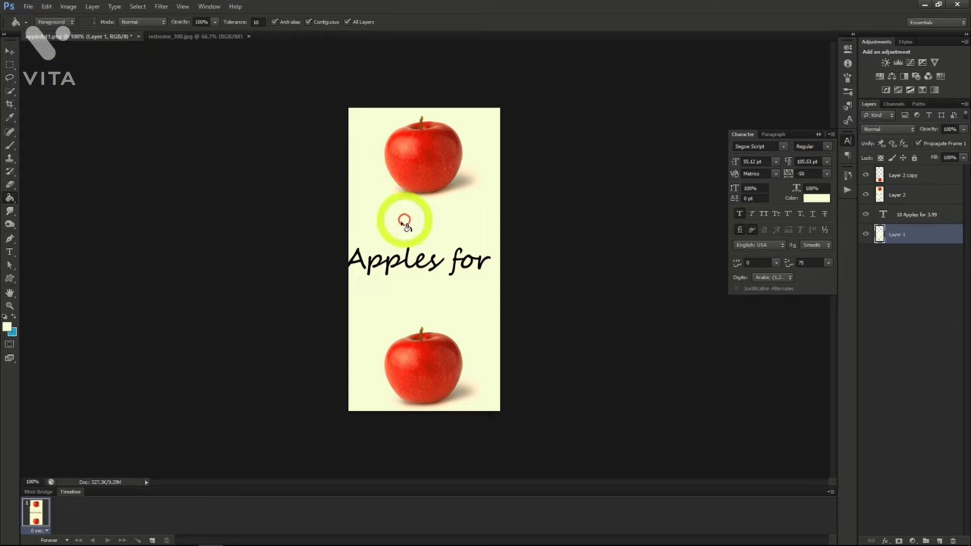
left_click(369, 174)
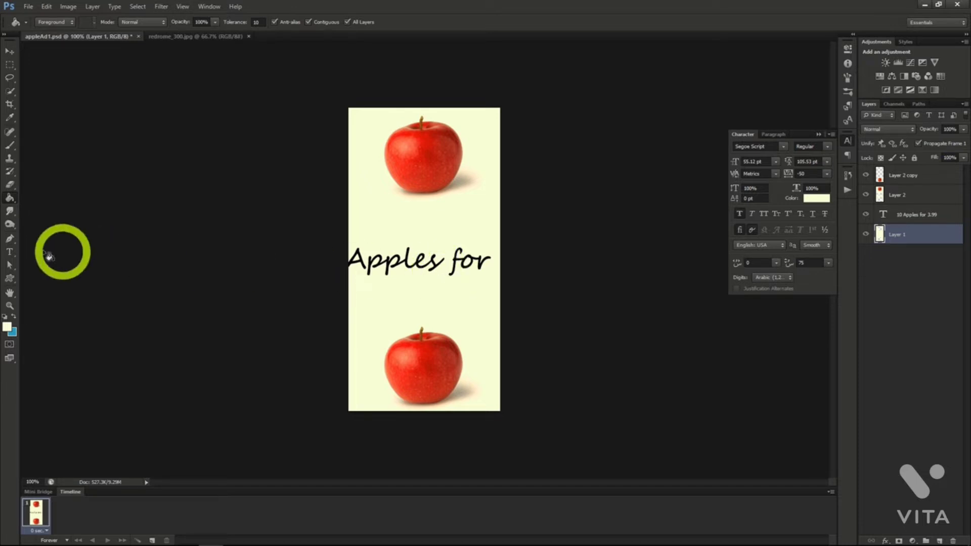
Break the "10 Apples for 3.99" text into two lines before "for" and move it between the two apples.
left_click(9, 251)
left_click(353, 267)
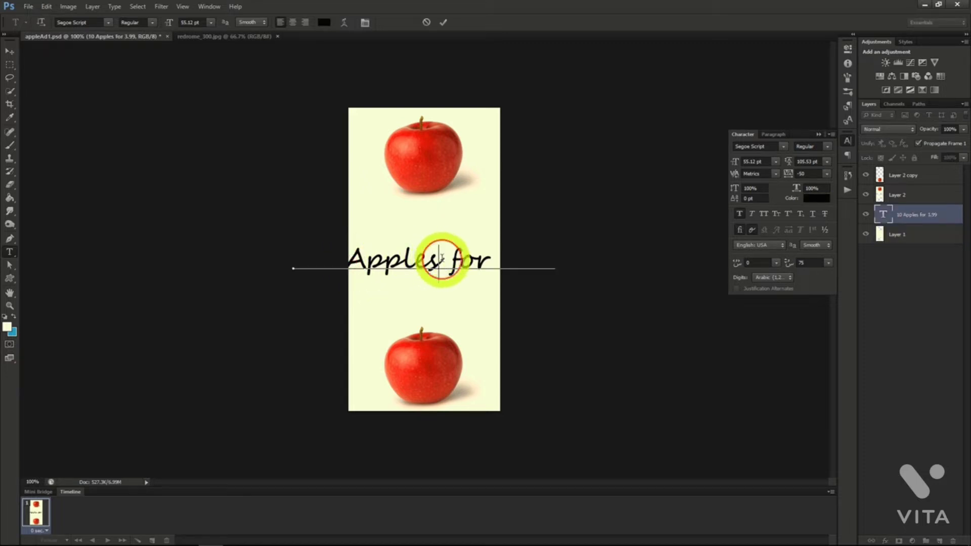
key("Return")
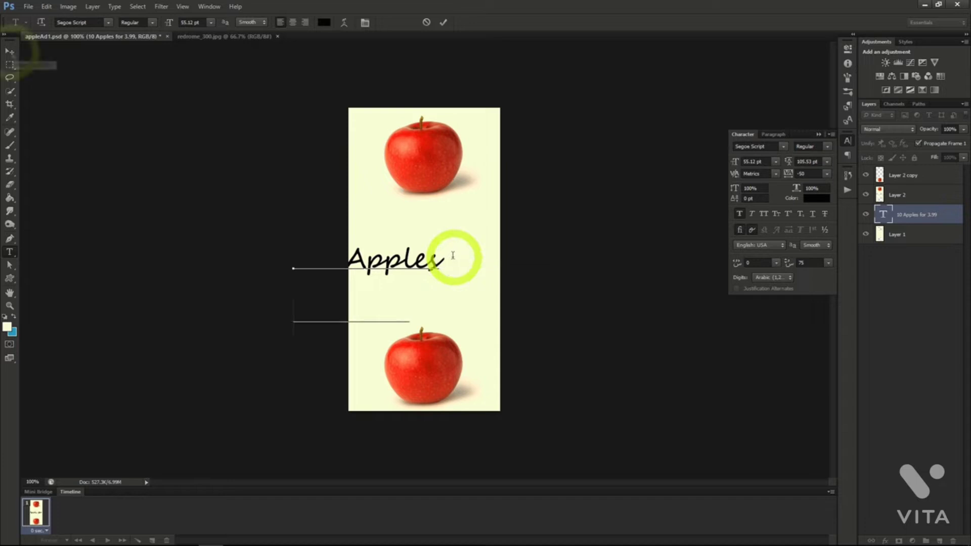
left_click(9, 51)
left_click_drag(480, 287, 552, 257)
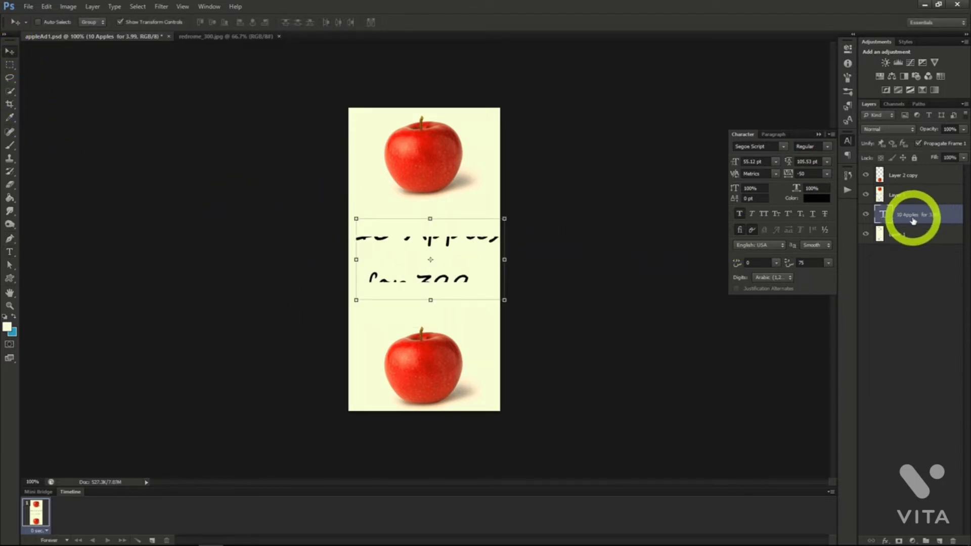
Bring the text layer above both apple layers and nudge the text slightly left so it fits the canvas width.
left_click_drag(913, 221, 908, 174)
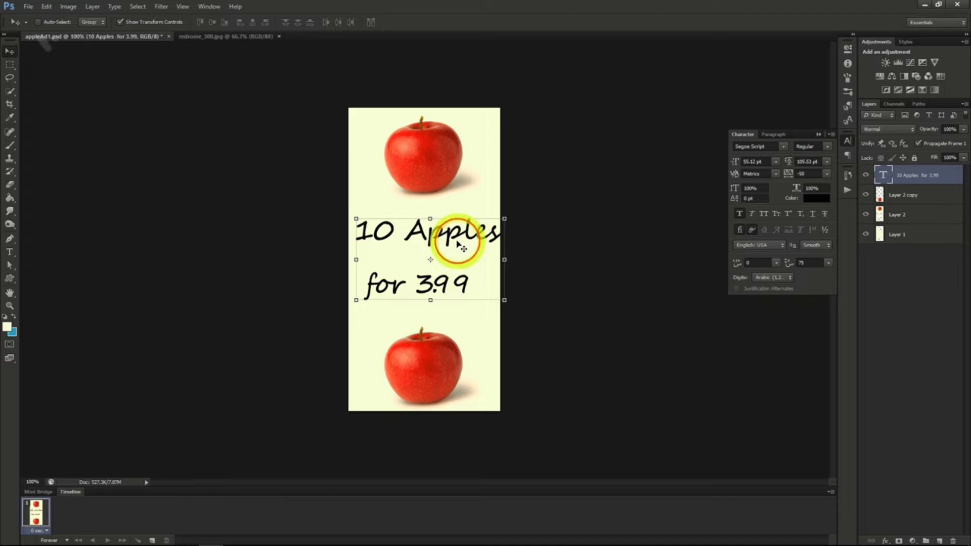
left_click_drag(460, 242, 454, 243)
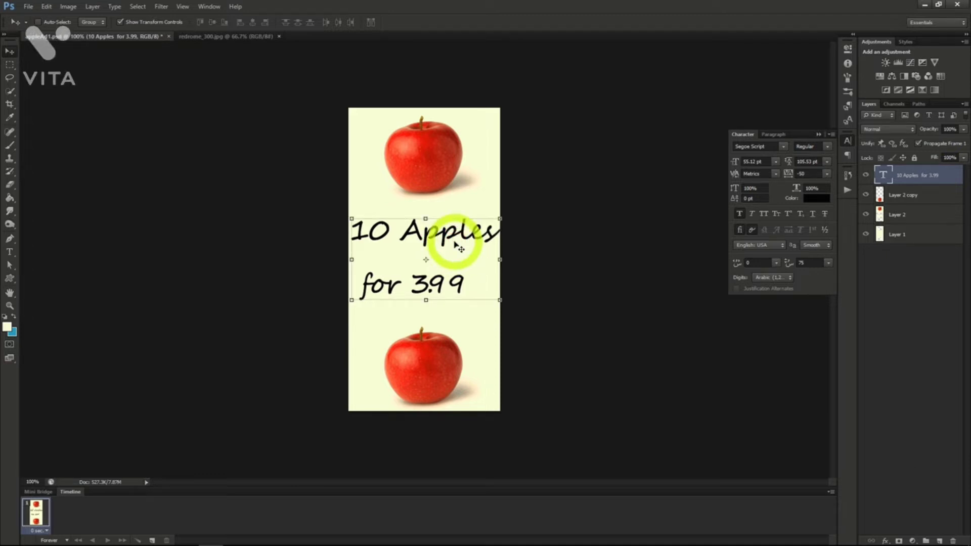
Centre-align the two-line text and move it back into the middle of the canvas.
left_click(773, 136)
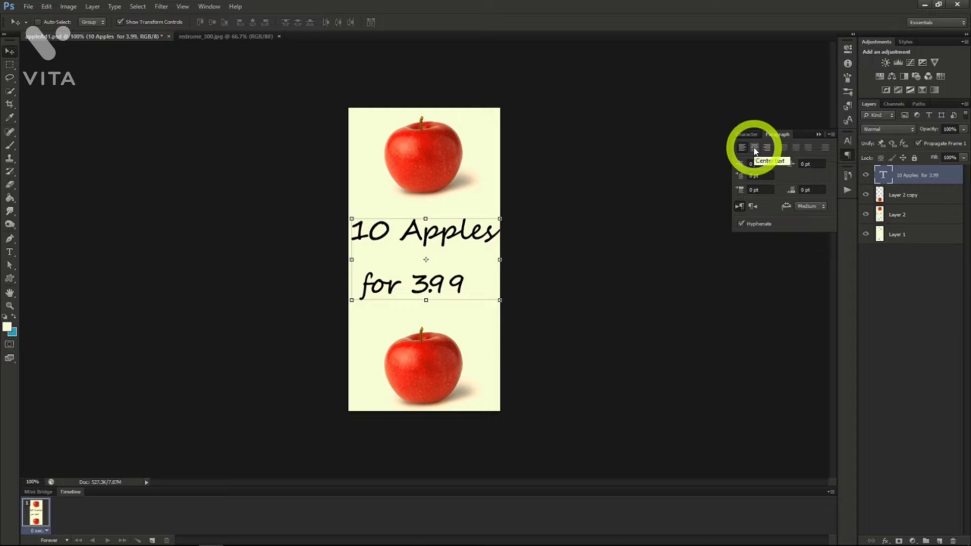
left_click(755, 148)
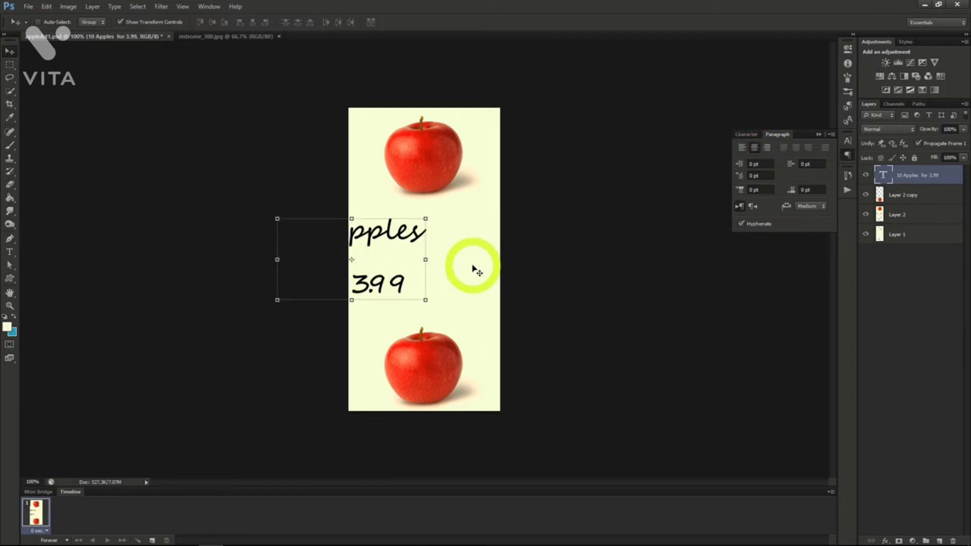
left_click_drag(474, 266, 546, 265)
left_click(746, 134)
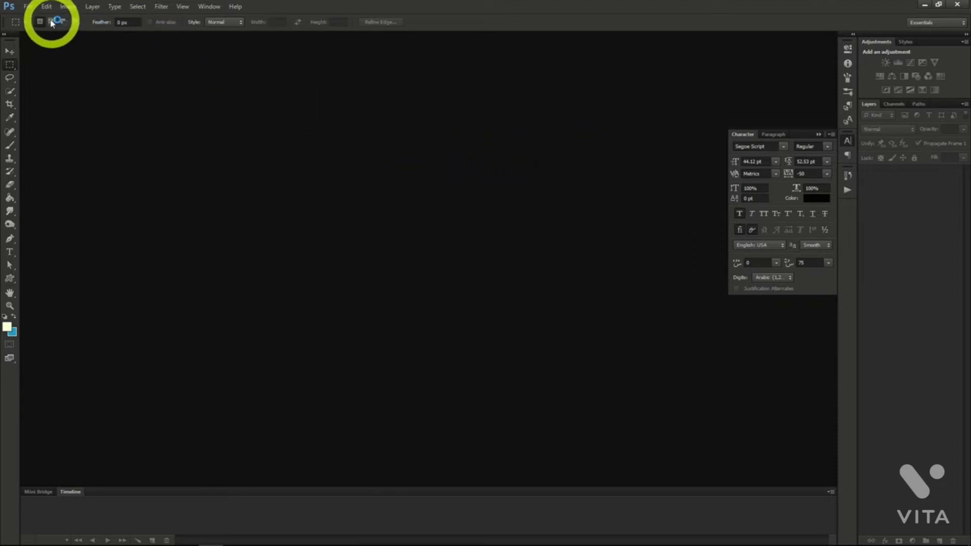
Create a new document 2560 by 1440 pixels at 72 pixels/inch with transparent background contents.
left_click(28, 6)
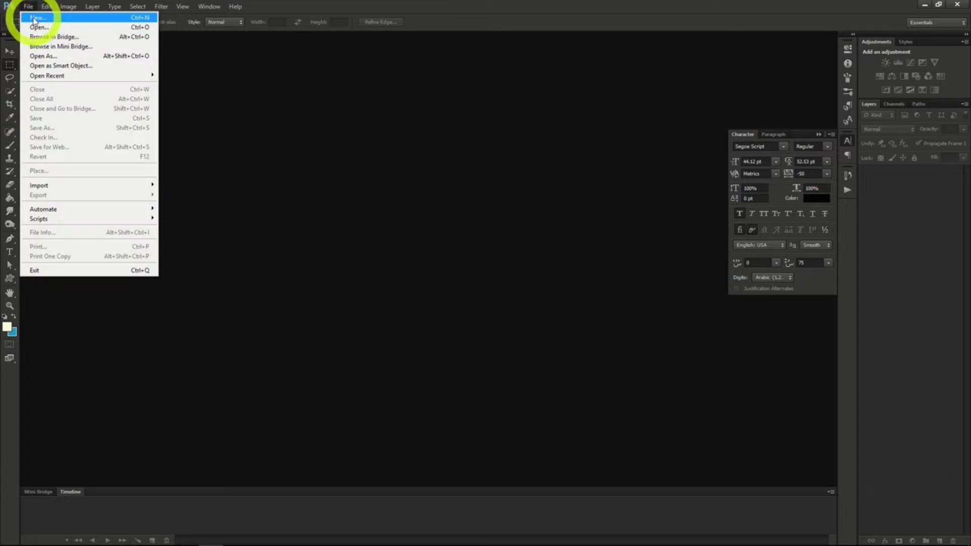
left_click(34, 19)
left_click_drag(369, 222, 304, 224)
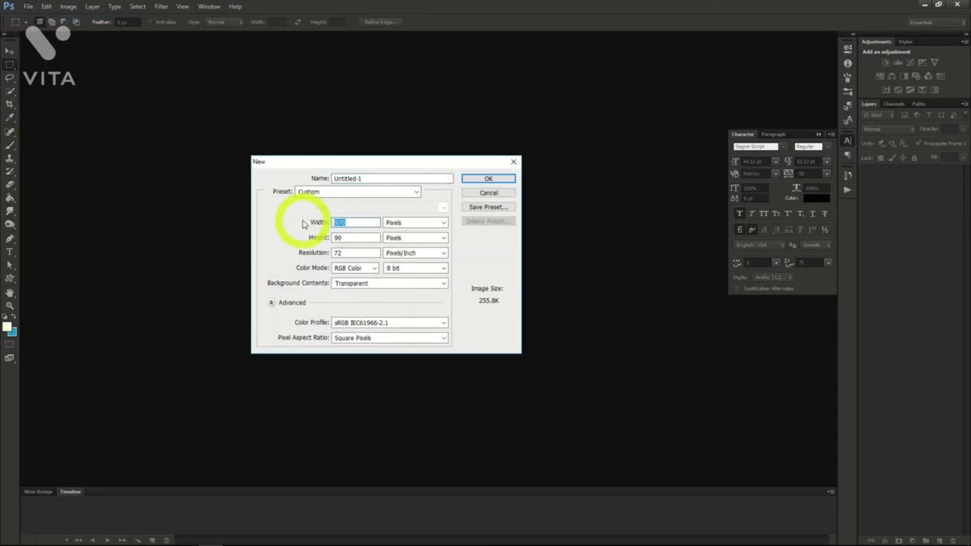
type("2560")
left_click_drag(346, 238, 282, 235)
type("144")
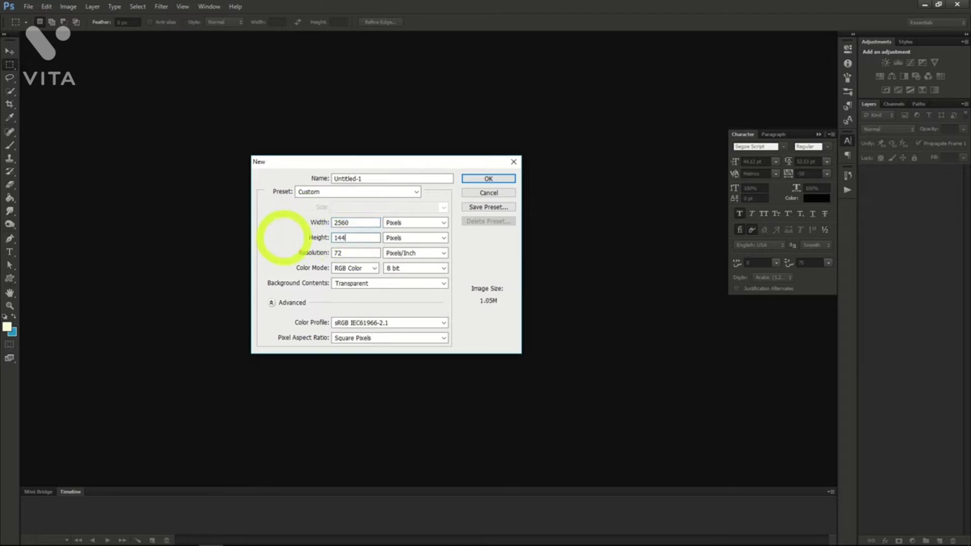
left_click(483, 178)
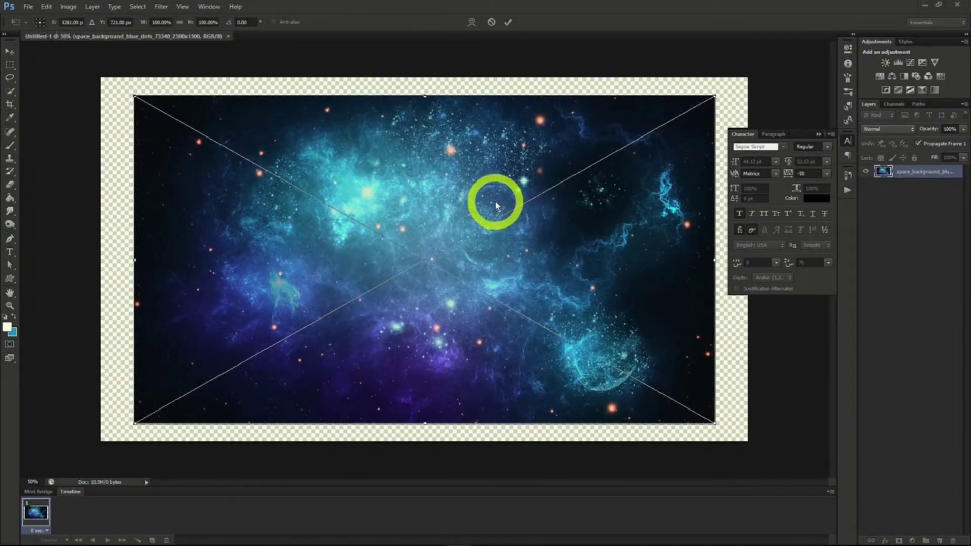
Scale the imported space background image to about 122% so it extends past all canvas edges, and place it.
left_click_drag(715, 96, 783, 57)
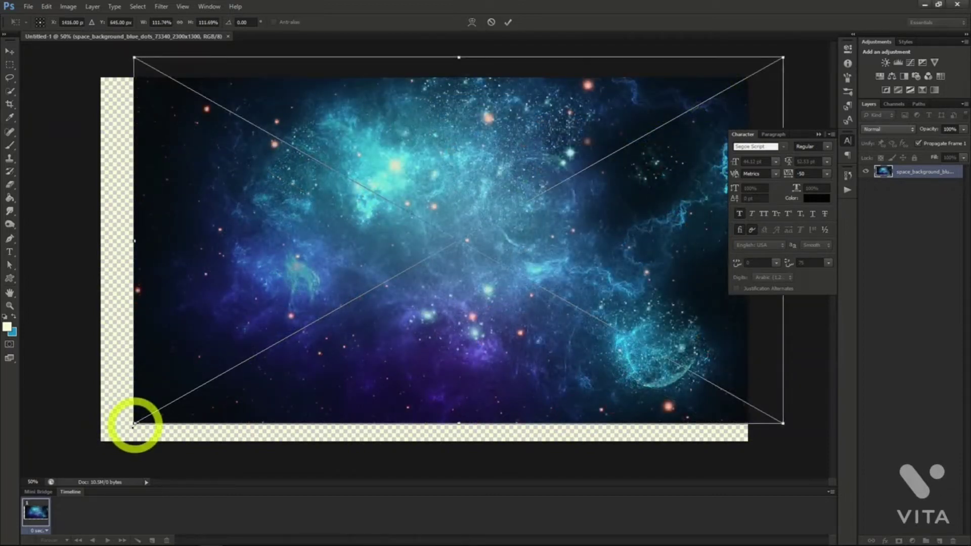
left_click_drag(133, 424, 76, 460)
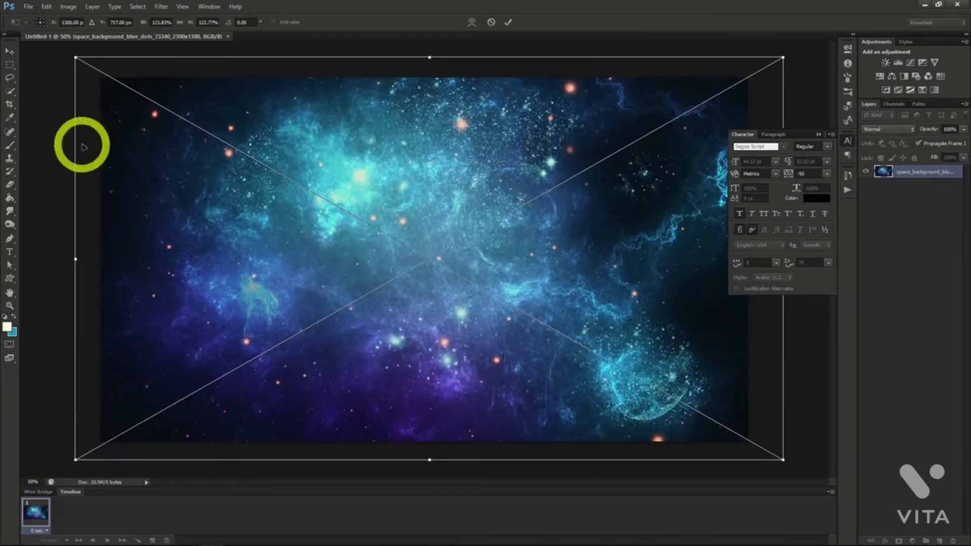
left_click(9, 51)
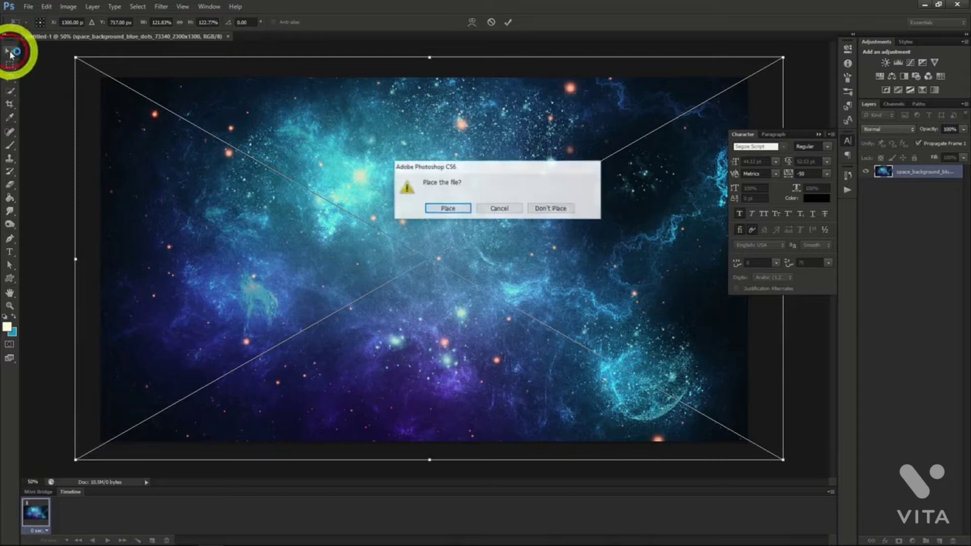
left_click(448, 209)
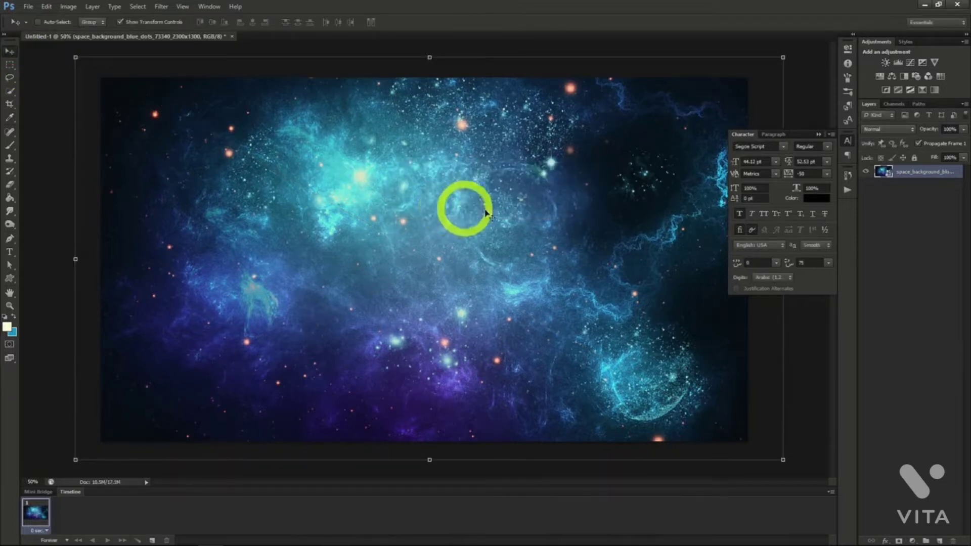
Add the text "Deep Cosmos" near the middle of the space background.
key("t")
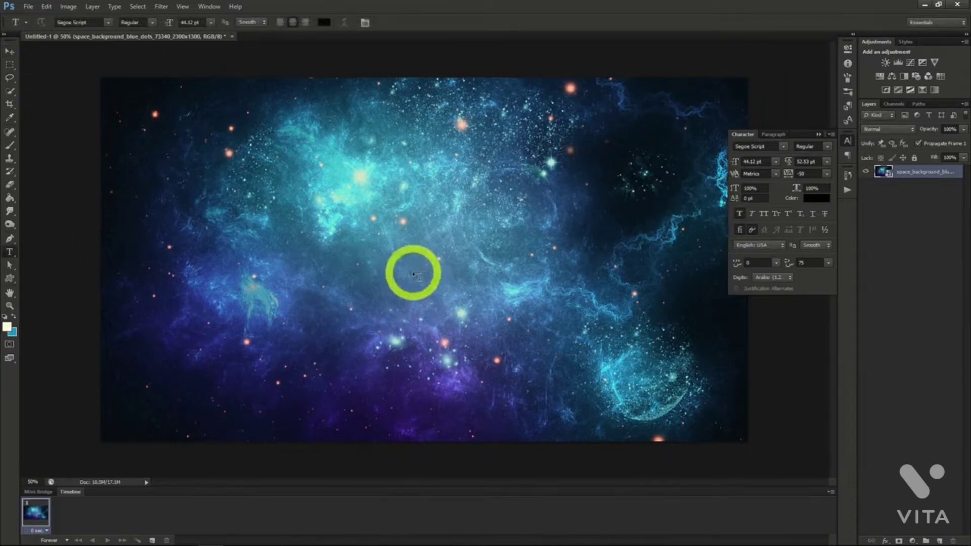
left_click(372, 260)
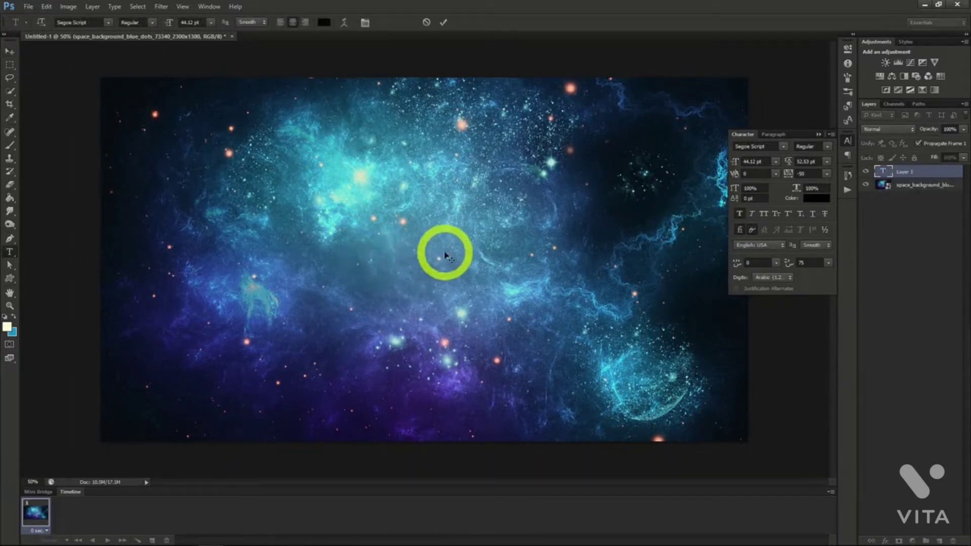
type("Deep Cosmos")
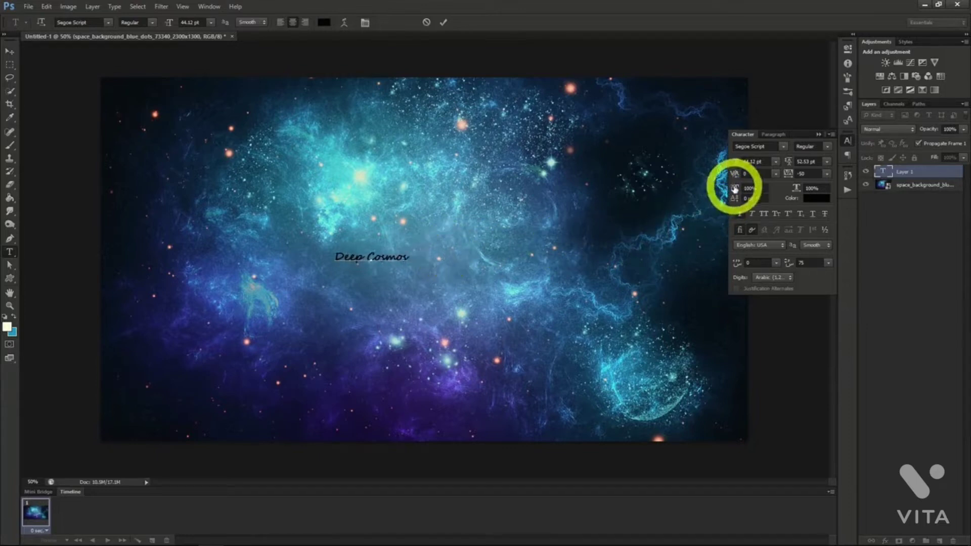
Enlarge the "Deep Cosmos" text to a font size of 150.12 pt.
left_click(10, 51)
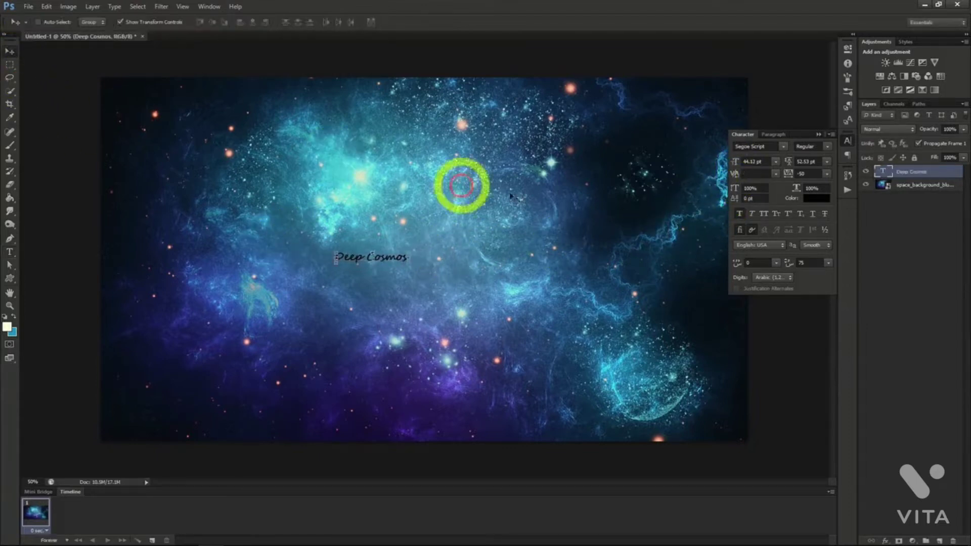
left_click_drag(736, 162, 763, 164)
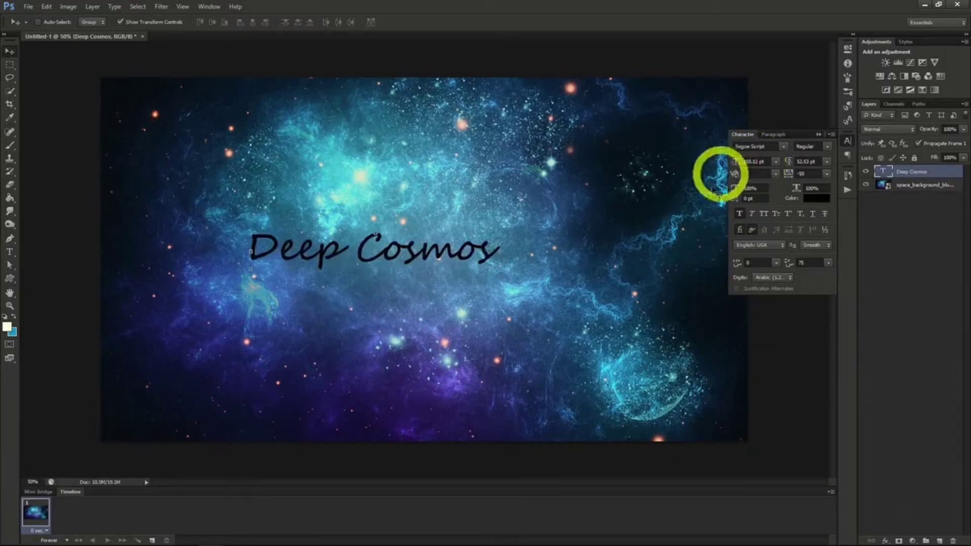
left_click_drag(576, 259, 597, 263)
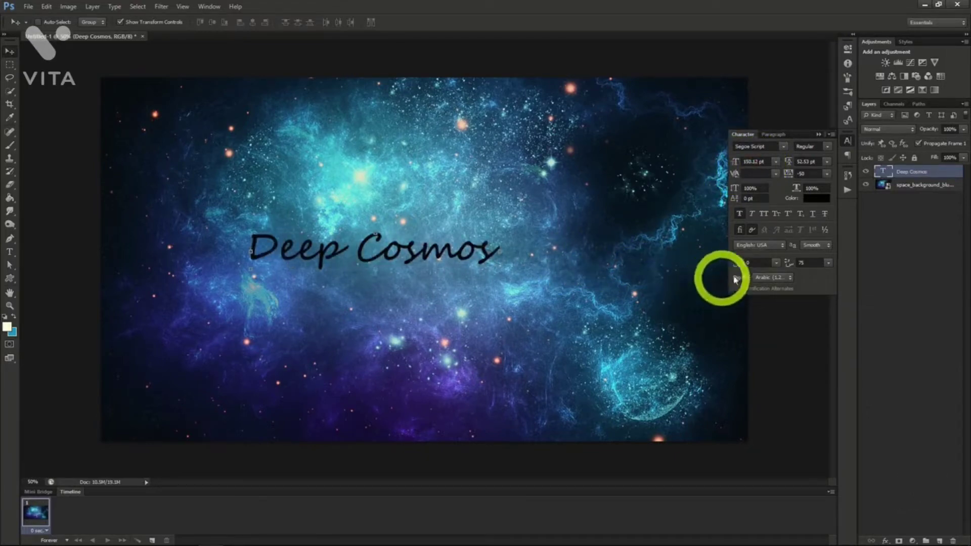
Recolour the "Deep Cosmos" text with the dark blue 124379 sampled from the space background.
left_click(813, 201)
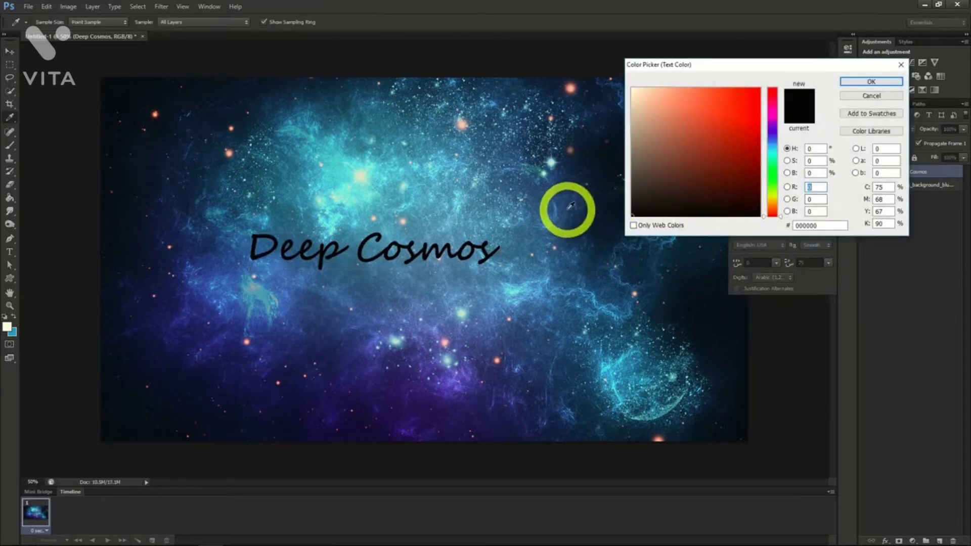
left_click(569, 204)
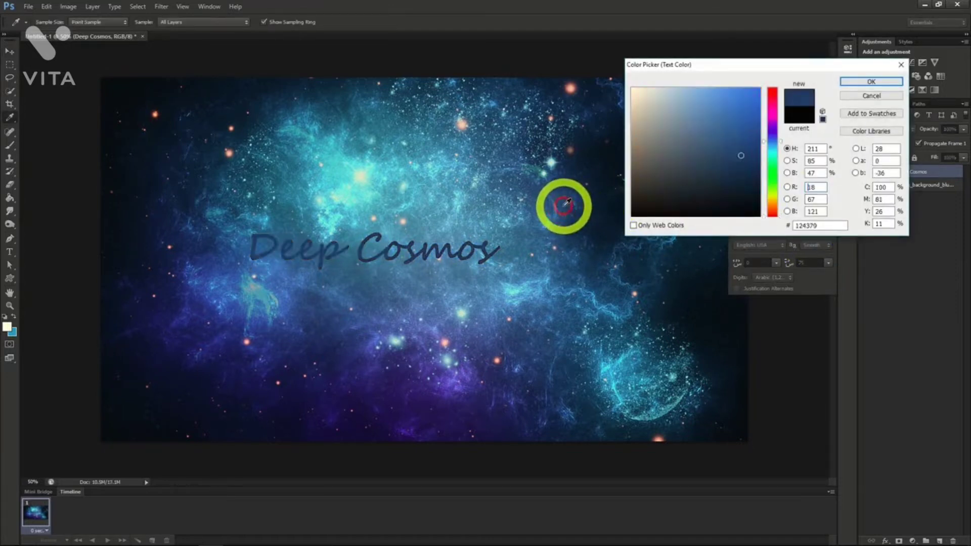
left_click(865, 82)
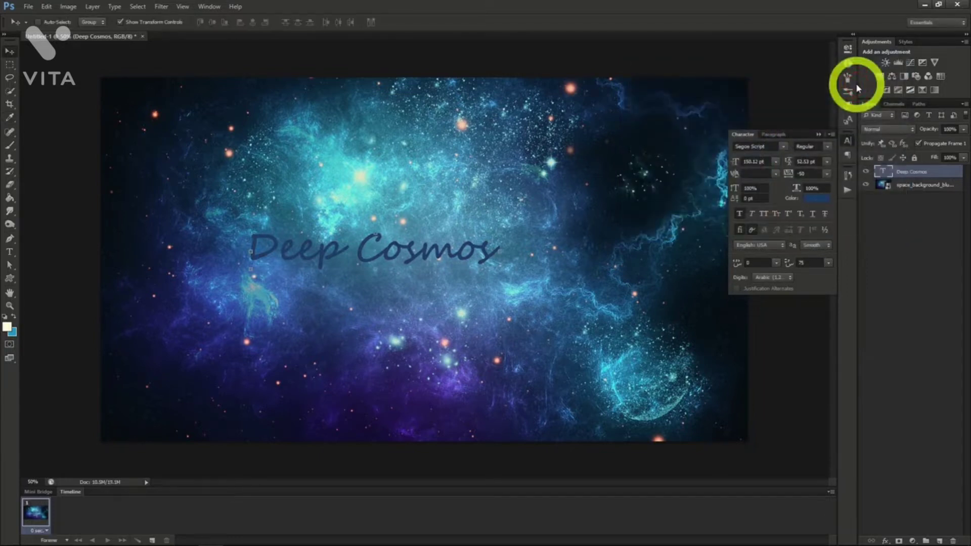
Add Stroke and Inner Glow effects to the "Deep Cosmos" text layer through its blending options.
right_click(905, 173)
left_click(862, 172)
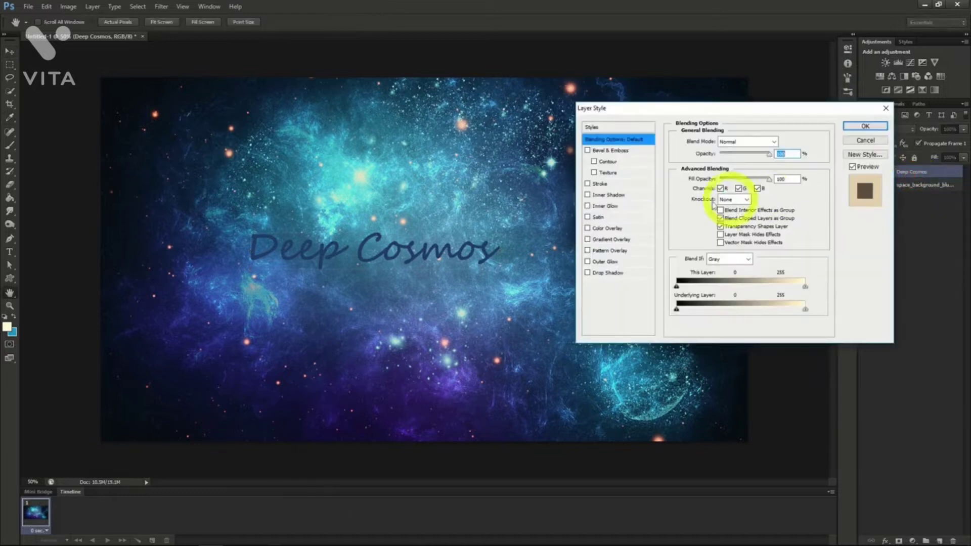
left_click(587, 184)
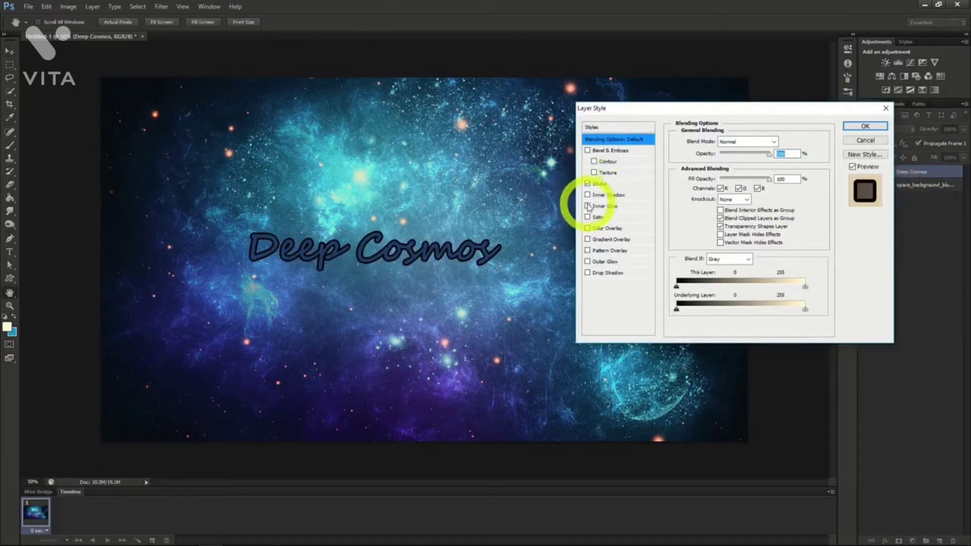
left_click(588, 205)
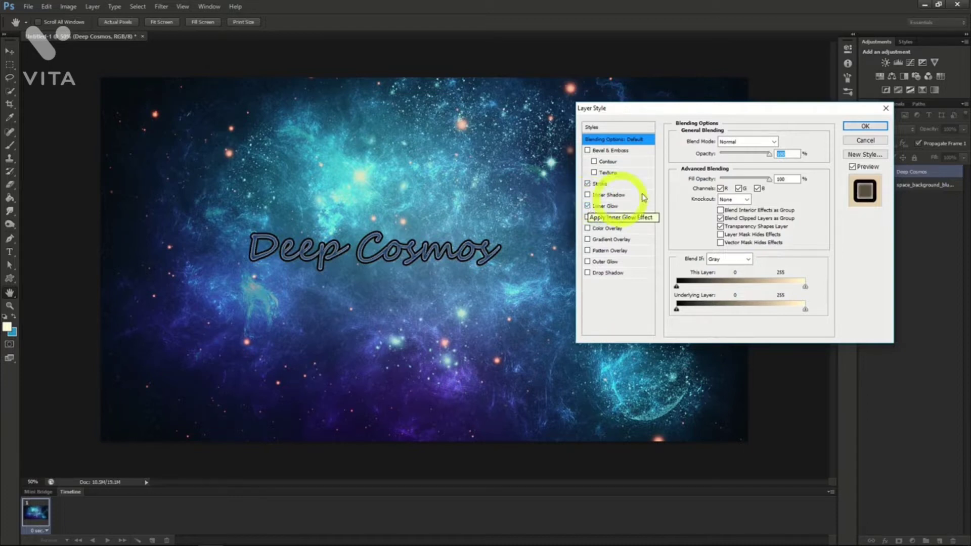
left_click(864, 127)
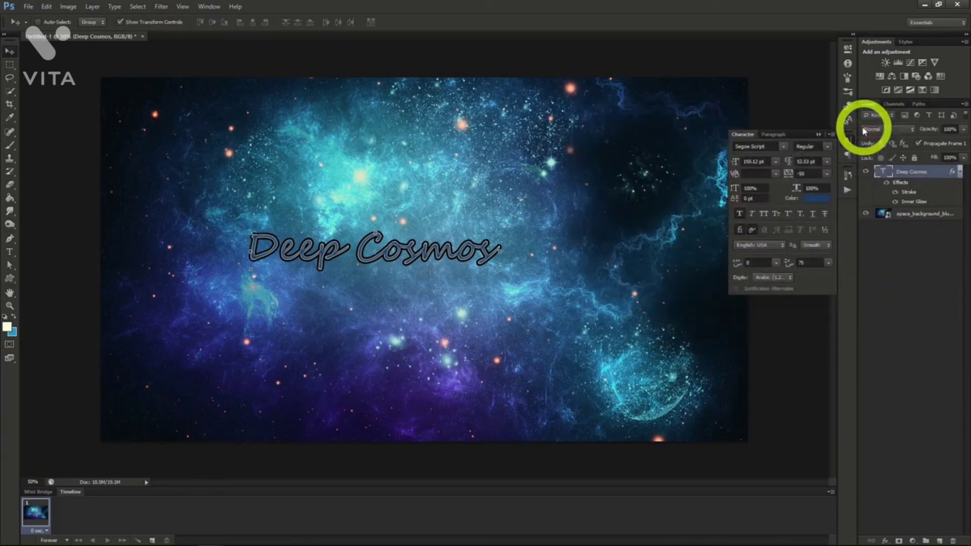
Change the "Deep Cosmos" font to Master Of Break (OT1) and move the text to the right side of the canvas.
left_click(784, 147)
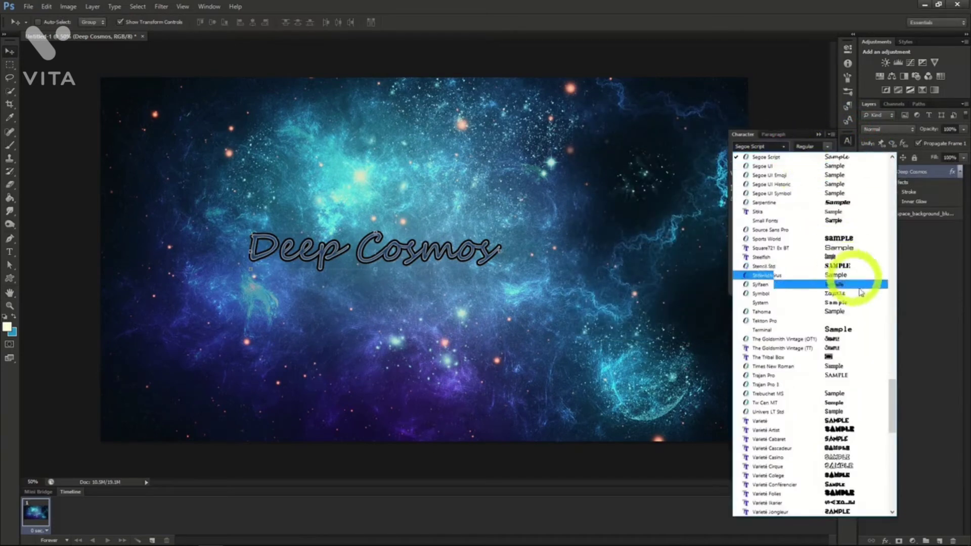
left_click_drag(893, 407, 893, 312)
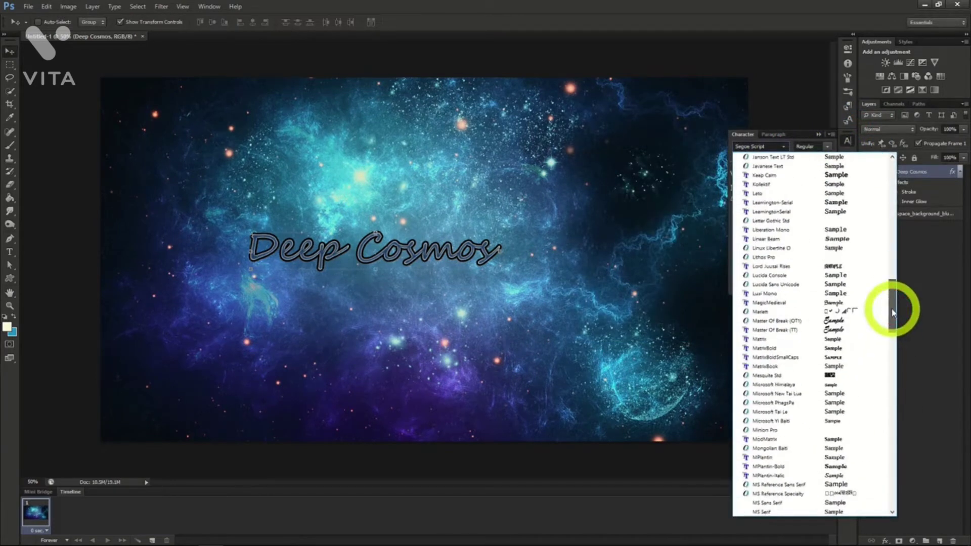
left_click(785, 323)
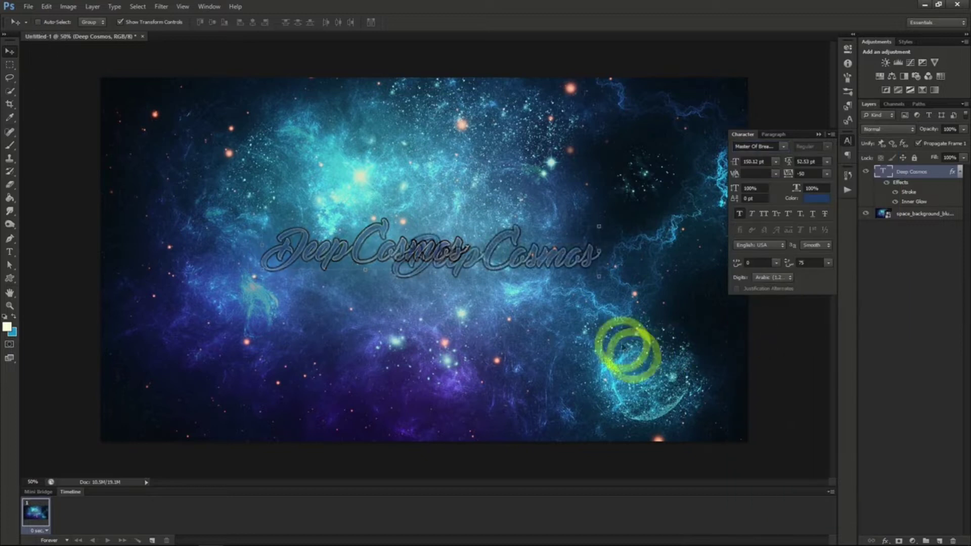
left_click_drag(625, 348, 746, 347)
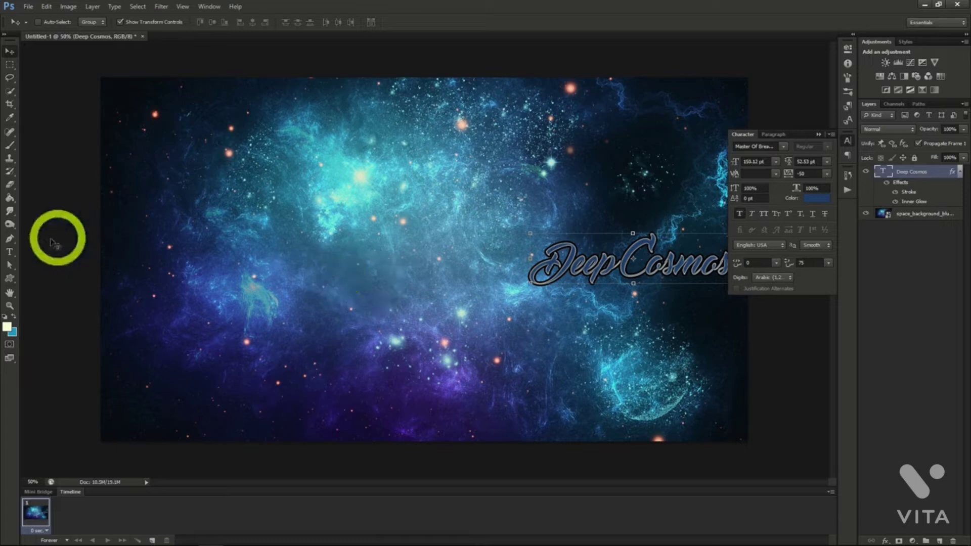
Add the text "Space Exploration" as a new text layer near the centre of the space banner.
left_click(10, 252)
left_click(10, 252)
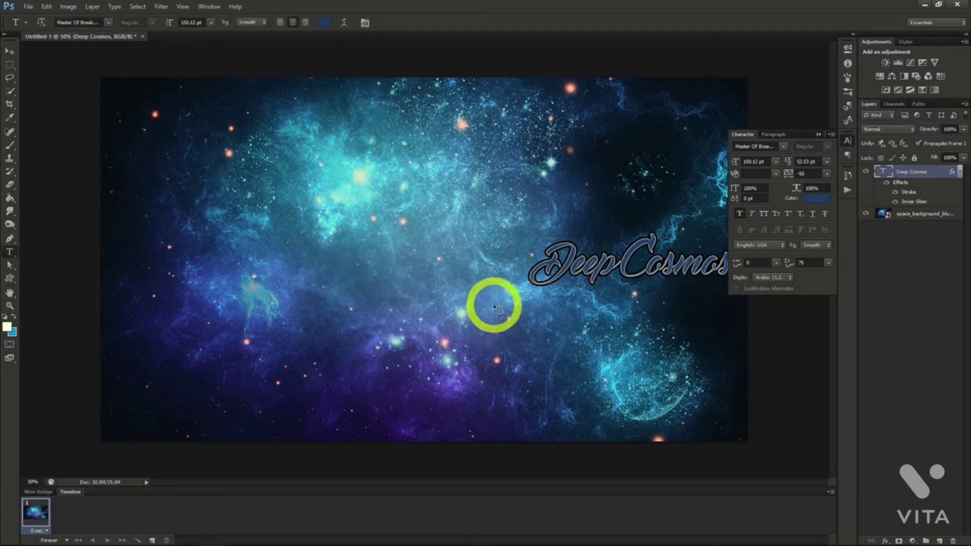
left_click(489, 304)
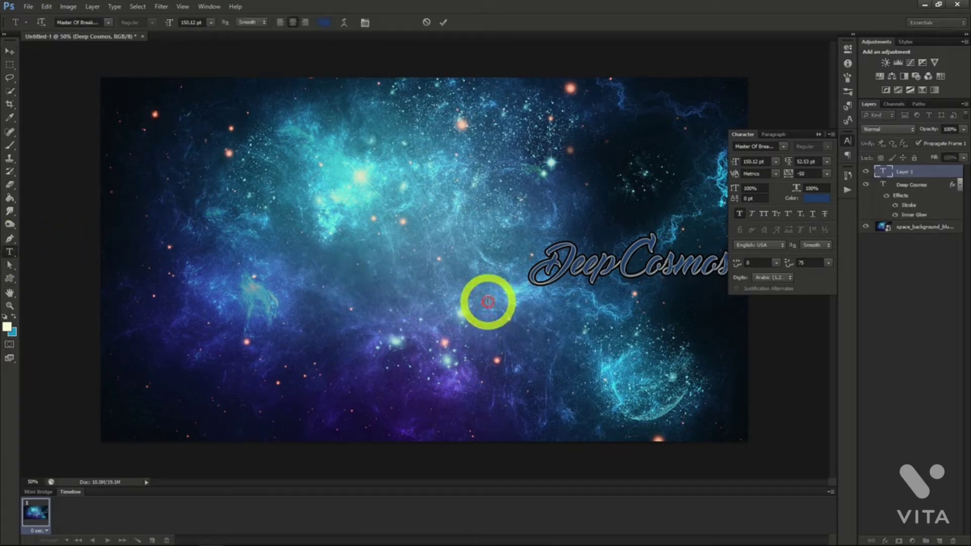
type("Space Exploration")
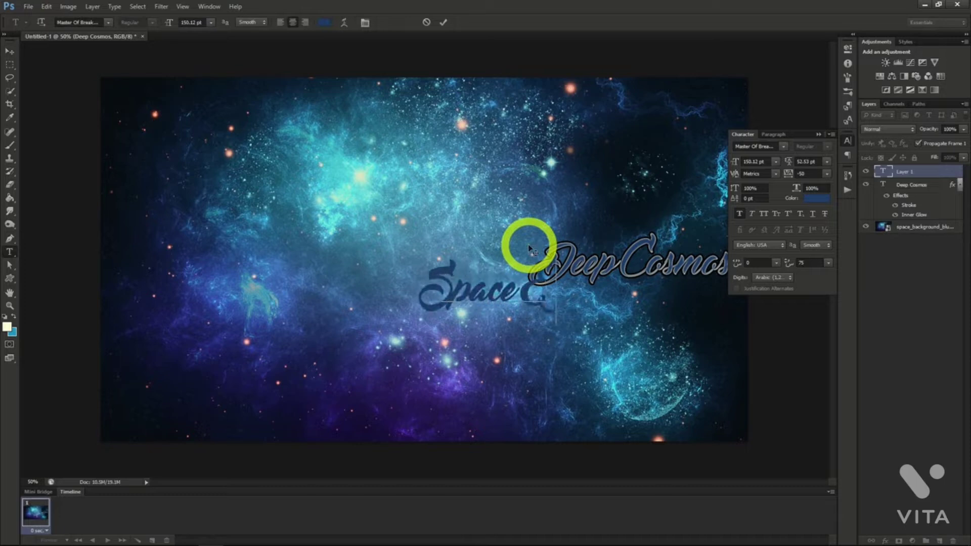
left_click(10, 51)
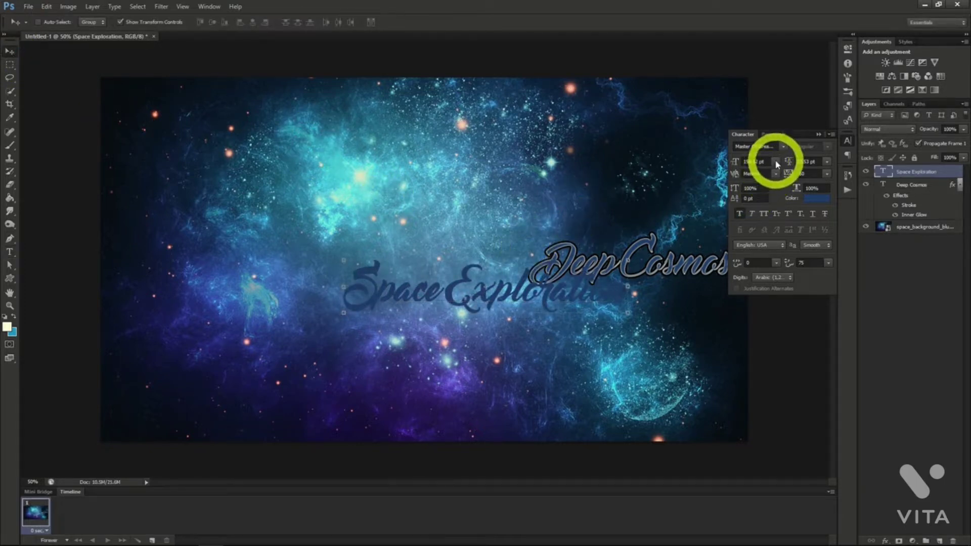
Change the "Space Exploration" font to MPlantin-Bold and nudge the text slightly down and to the right.
left_click(784, 146)
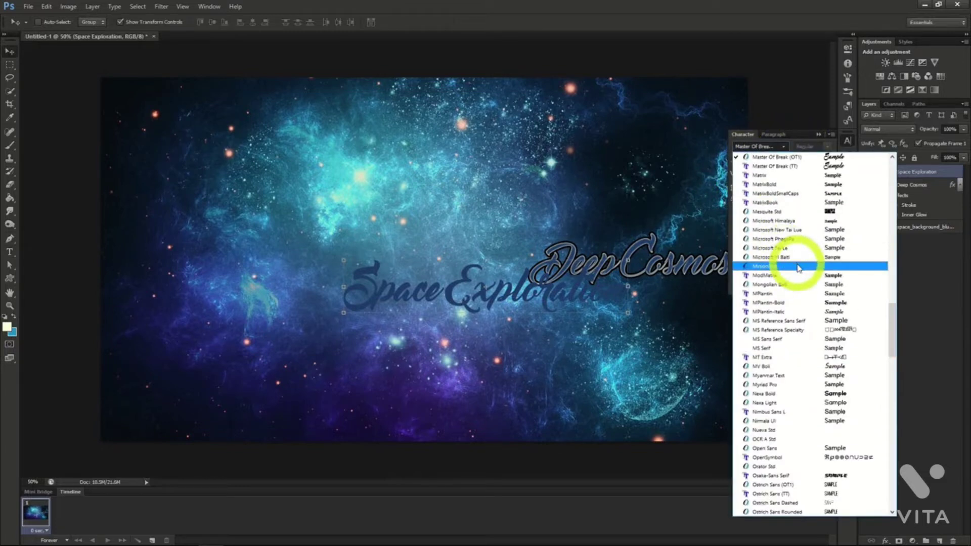
left_click(801, 303)
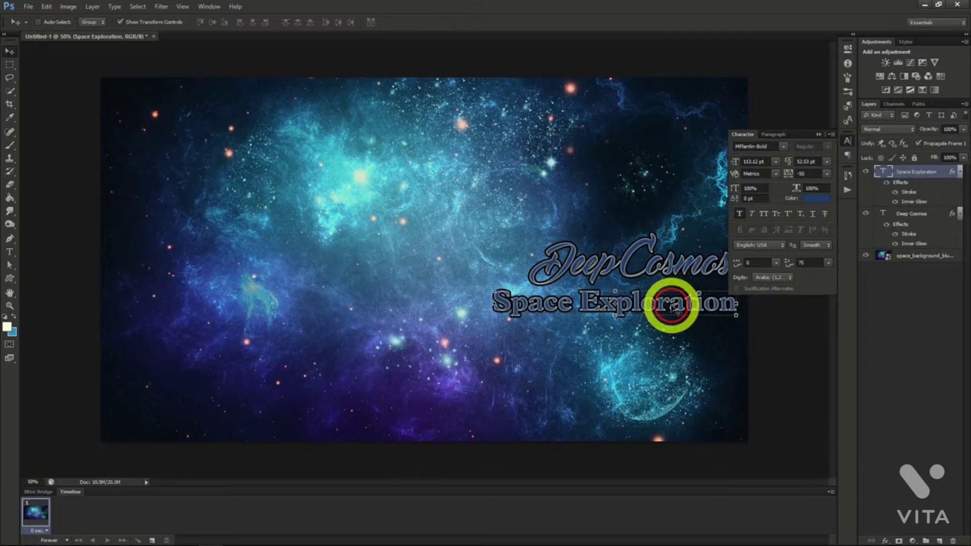
left_click_drag(672, 307, 679, 313)
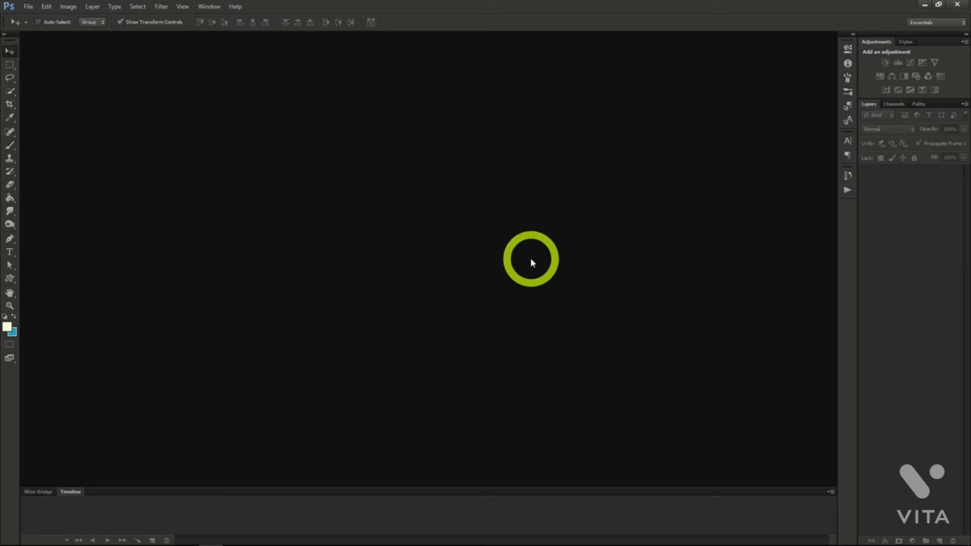
Create a transparent 1200 x 618 pixel document at 72 pixels/inch and start opening an image file.
left_click(29, 6)
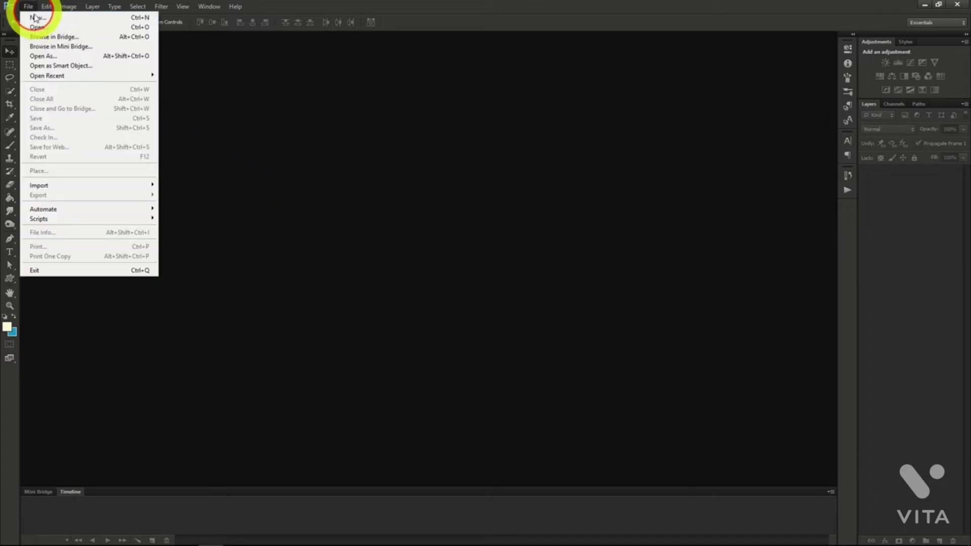
left_click(35, 18)
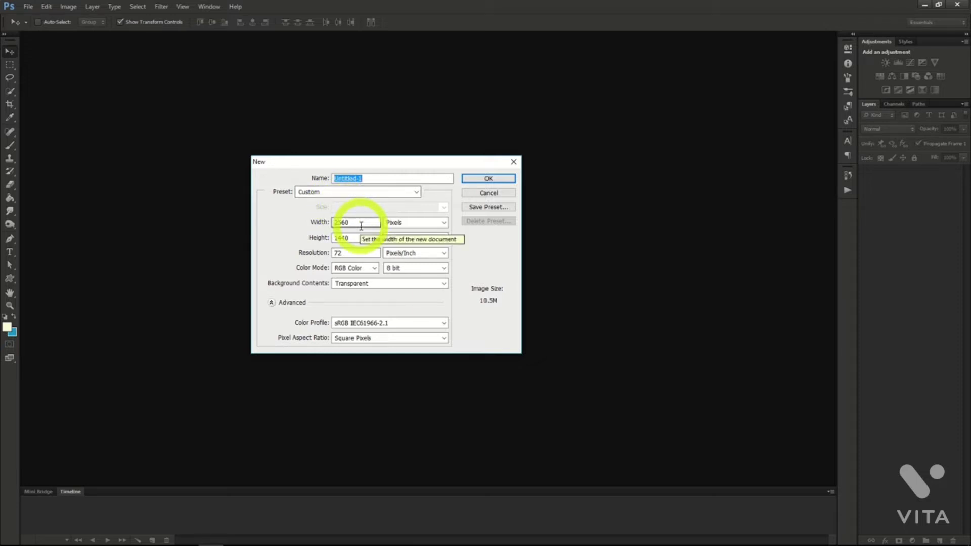
left_click_drag(356, 224, 291, 222)
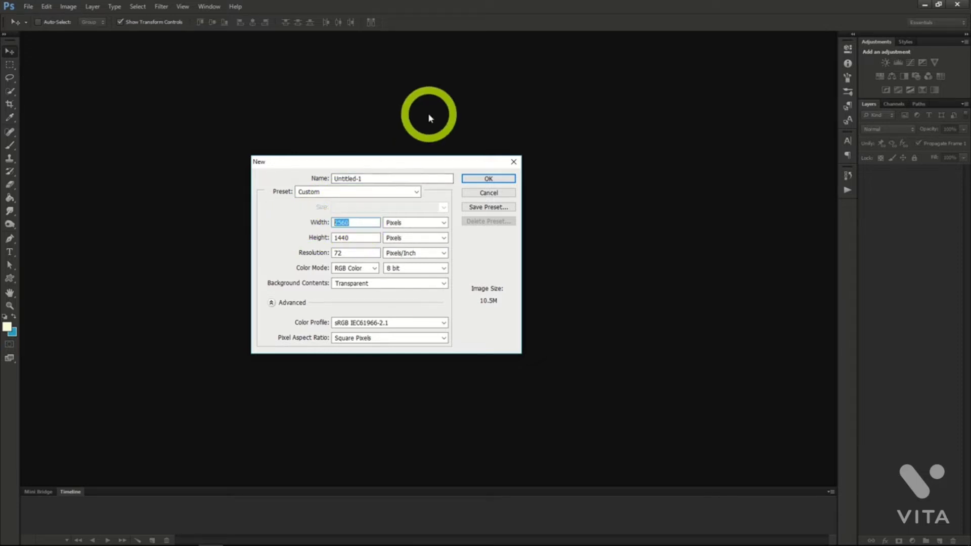
type("1200")
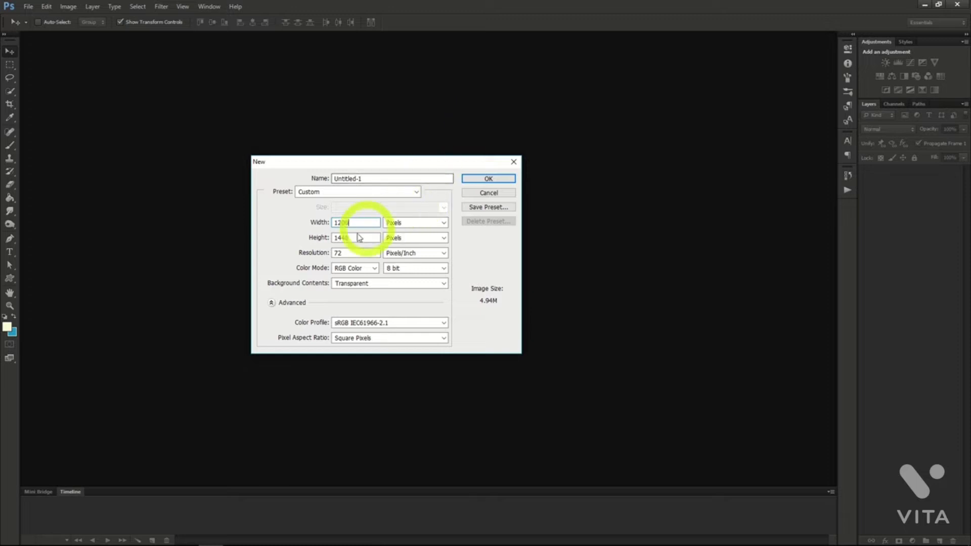
left_click_drag(355, 236, 285, 235)
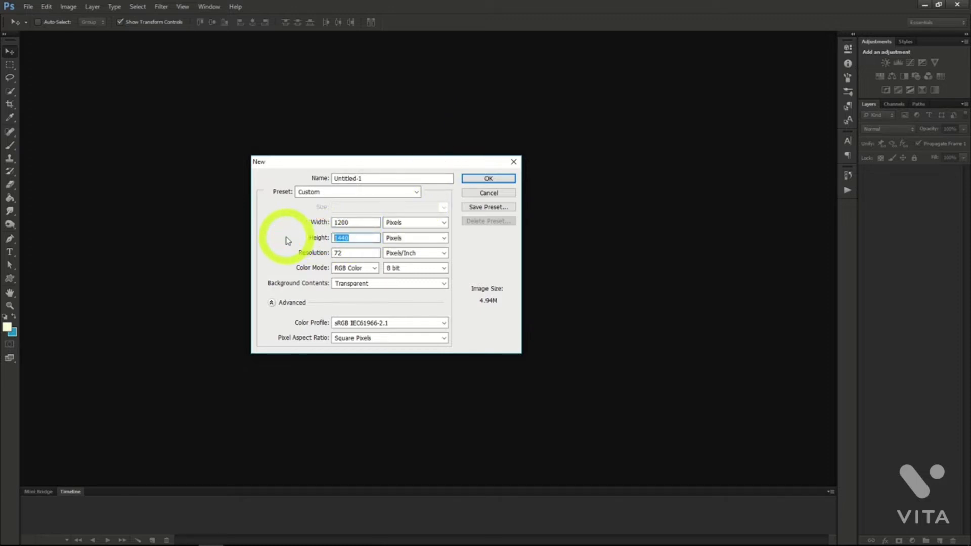
type("618")
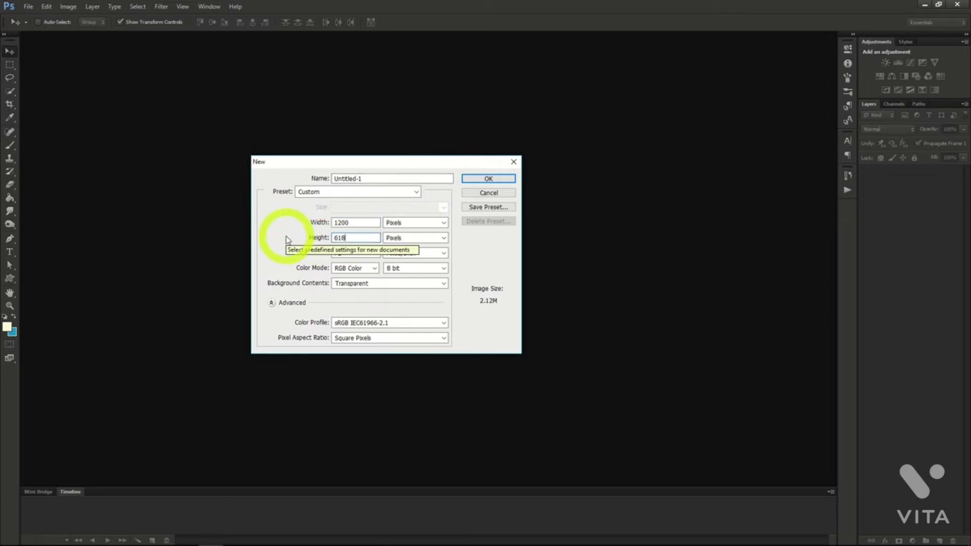
left_click(480, 178)
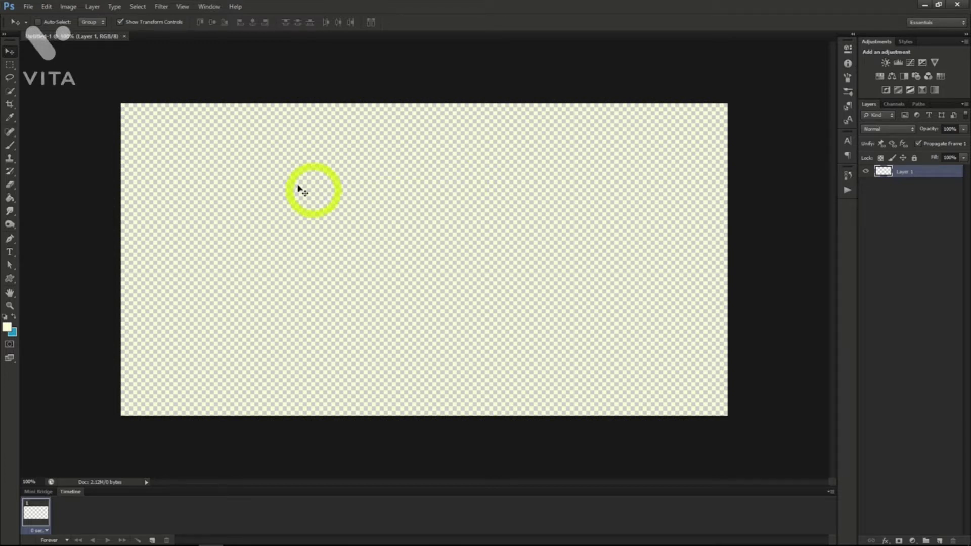
left_click(27, 6)
left_click(34, 24)
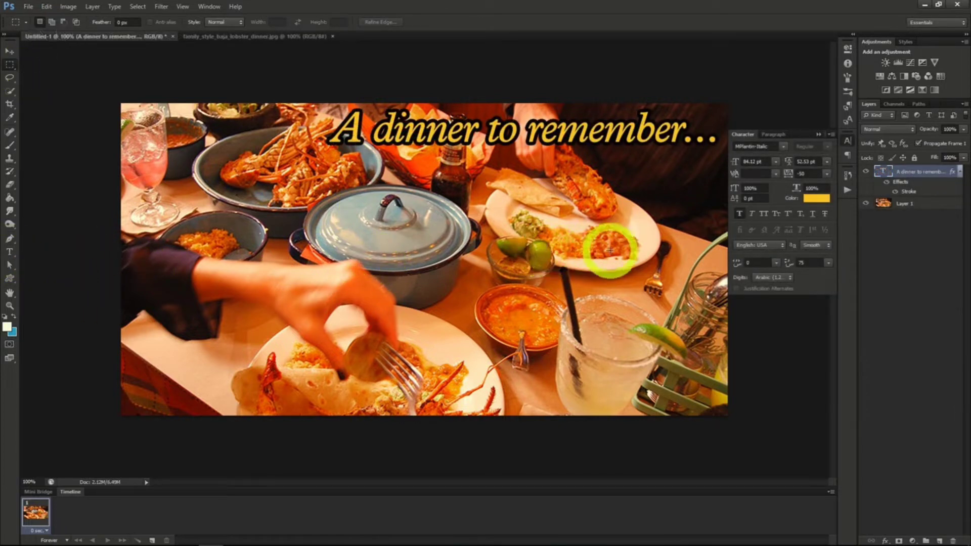
Apply a black (000000) Inner Glow to the dinner photo layer and change the glow's blend mode.
left_click(905, 204)
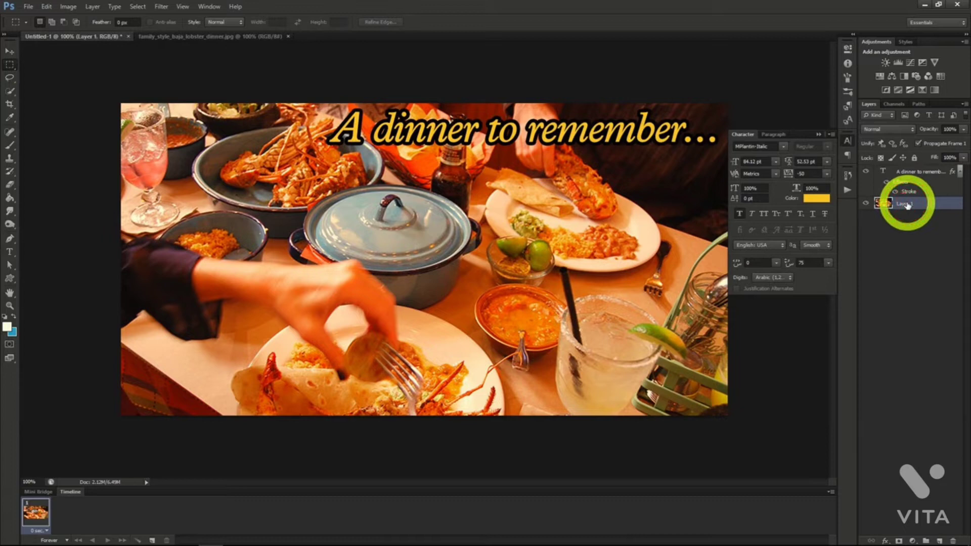
right_click(907, 205)
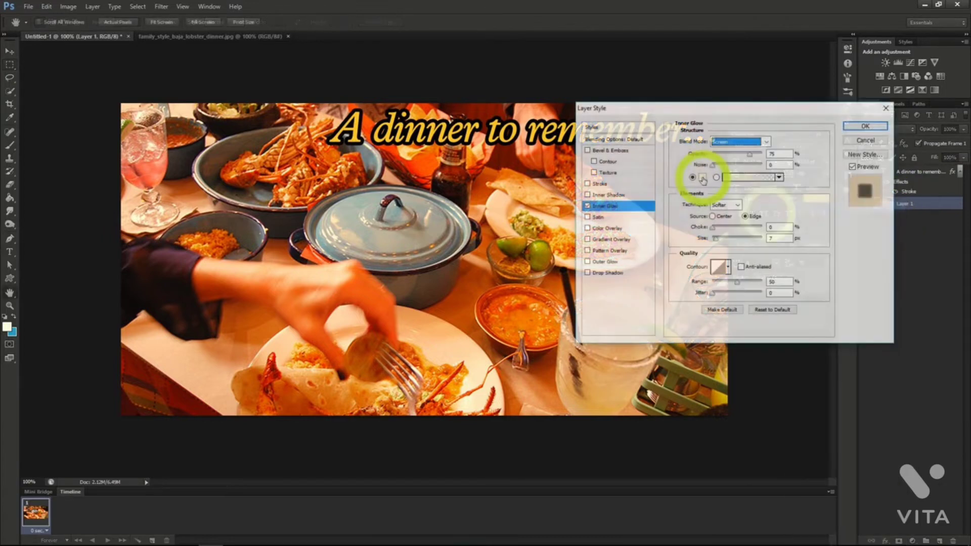
left_click(703, 178)
left_click_drag(715, 177, 769, 221)
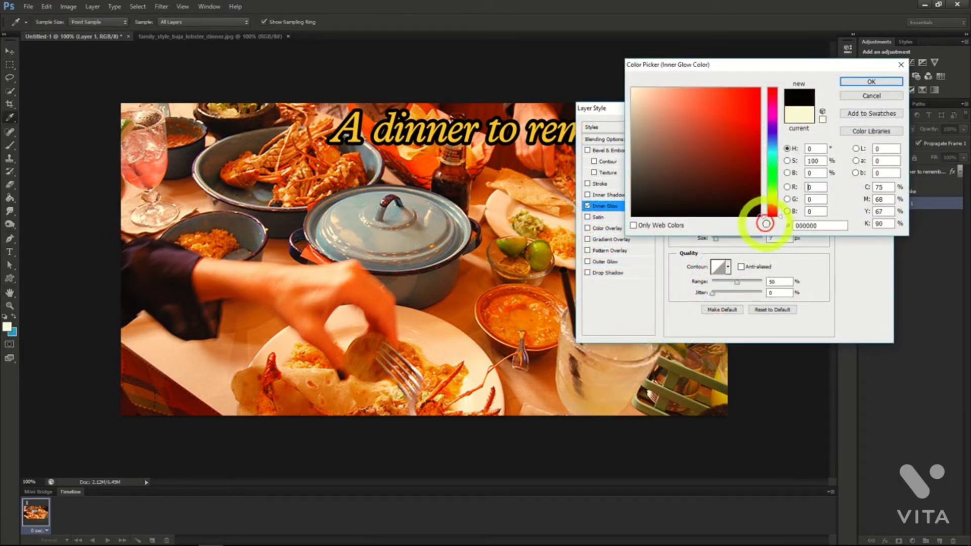
left_click(873, 83)
left_click(750, 154)
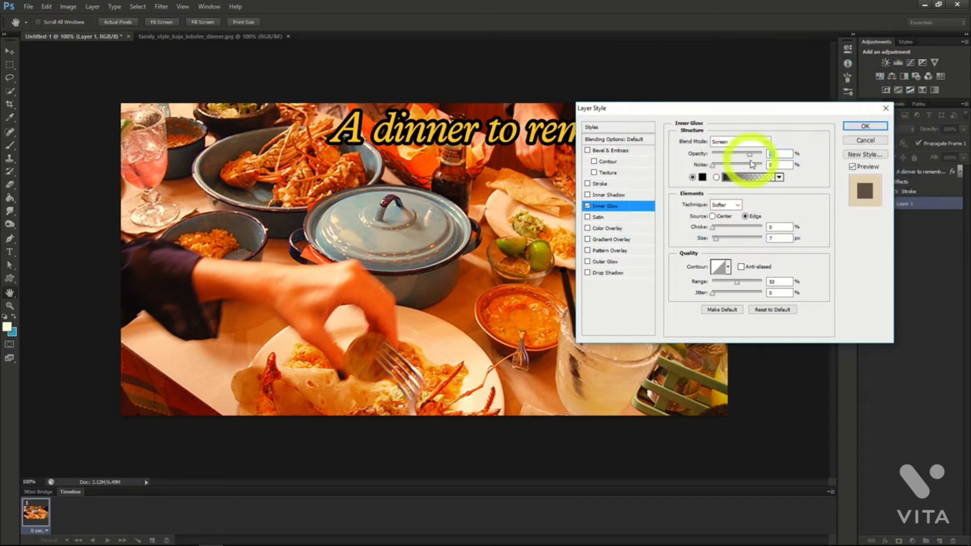
left_click(753, 143)
left_click(749, 148)
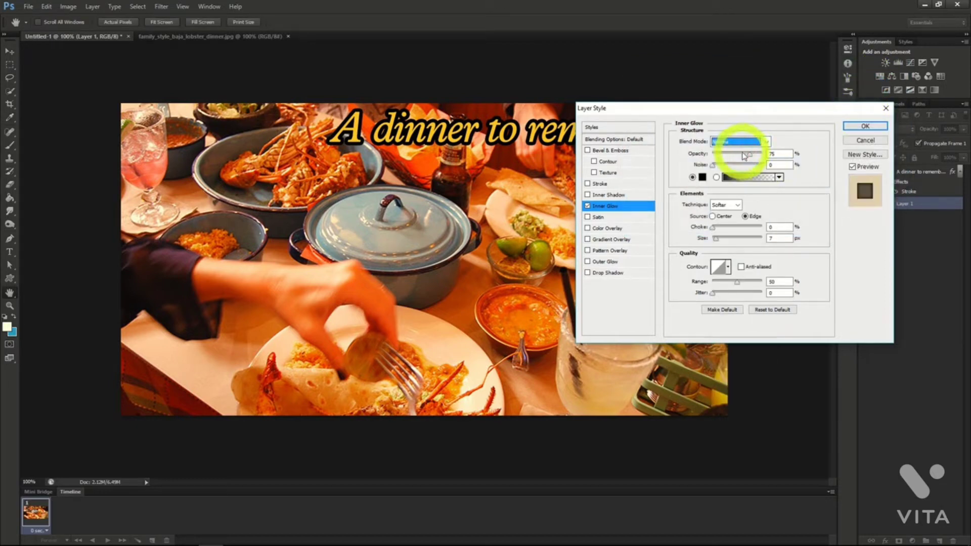
left_click(866, 125)
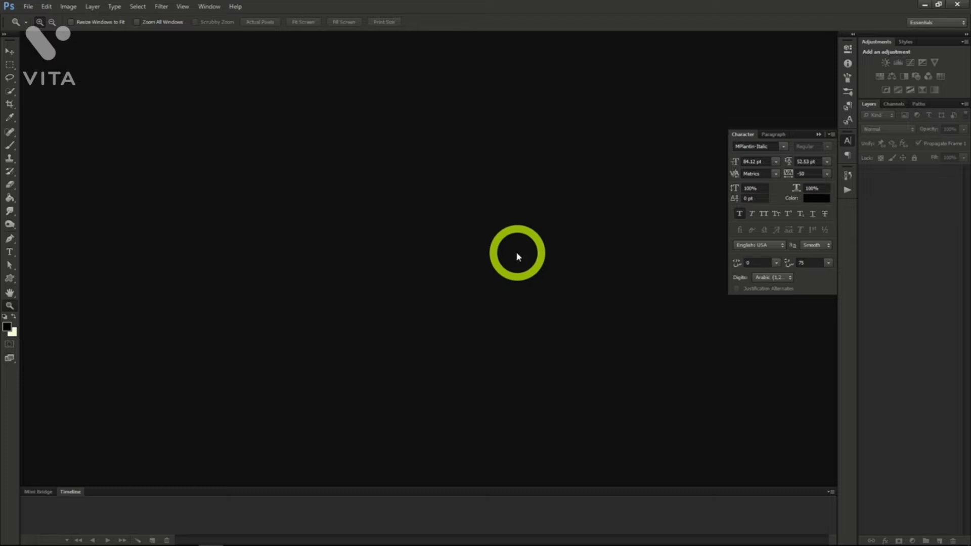
Create a transparent 851 x 315 pixel document at 72 pixels/inch.
left_click(29, 7)
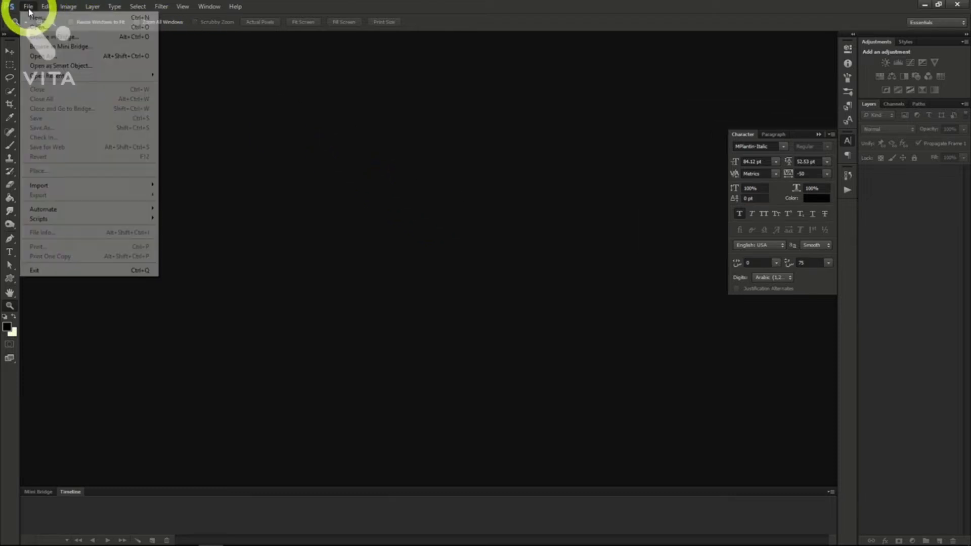
left_click(39, 20)
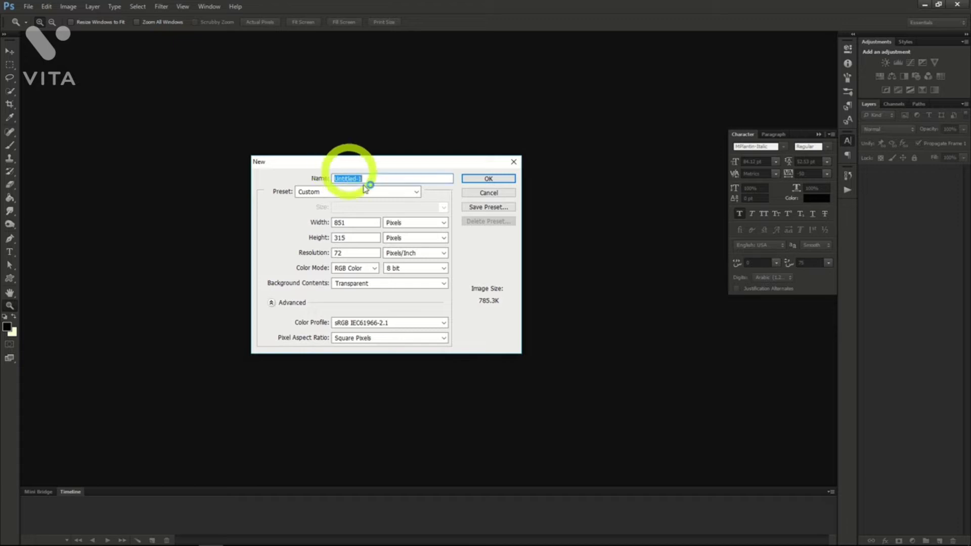
left_click(352, 223)
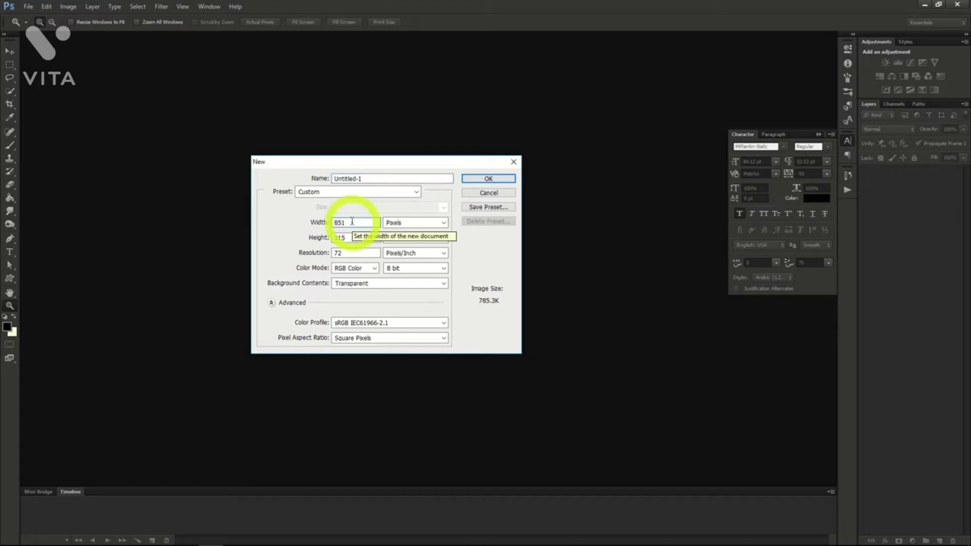
left_click(349, 237)
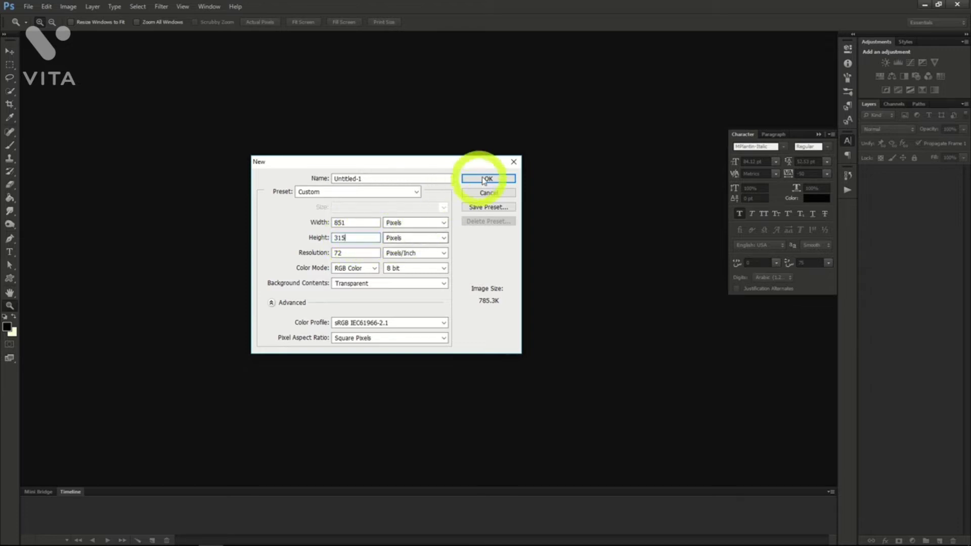
left_click(502, 181)
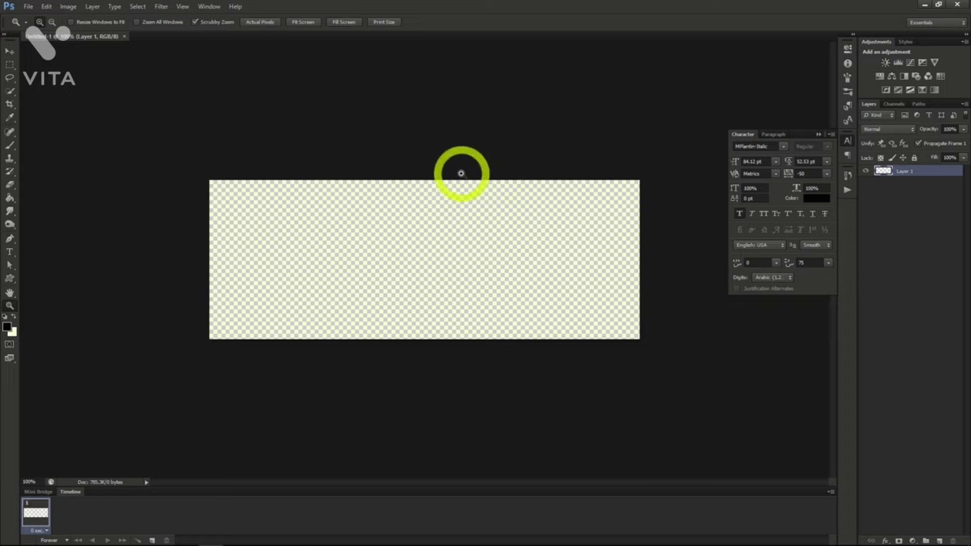
Open the science laboratory room PNG from the 07_PS_Photoshop Project 4 folder.
left_click(29, 7)
left_click(36, 27)
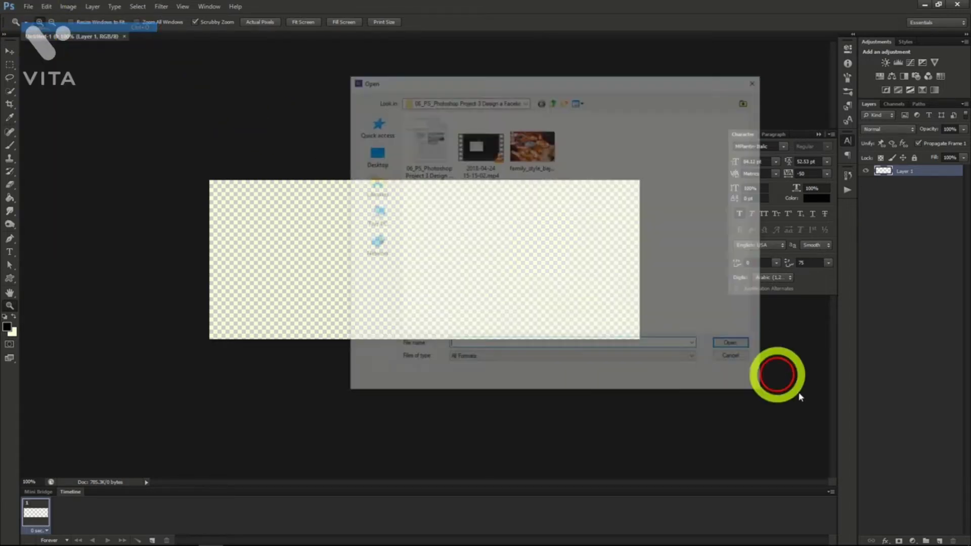
left_click(553, 100)
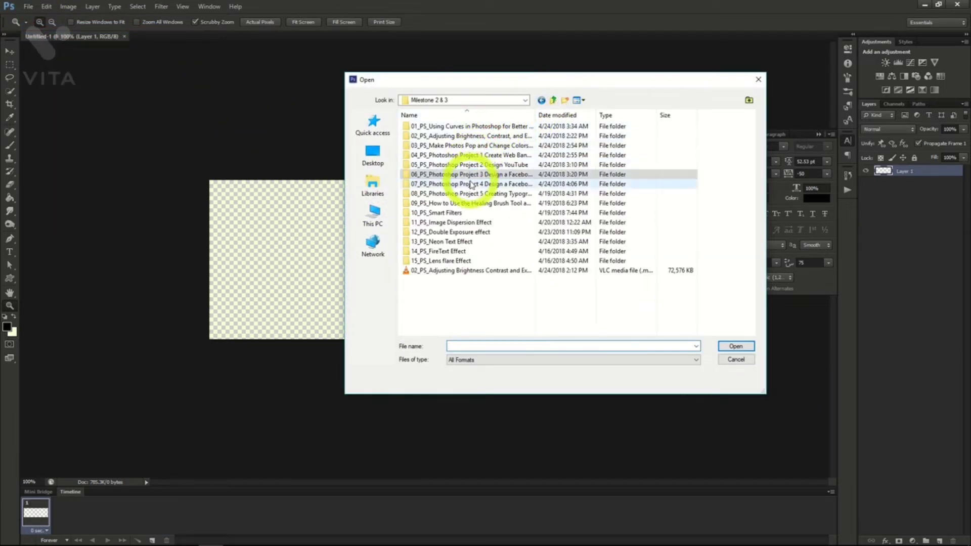
double_click(470, 184)
double_click(586, 152)
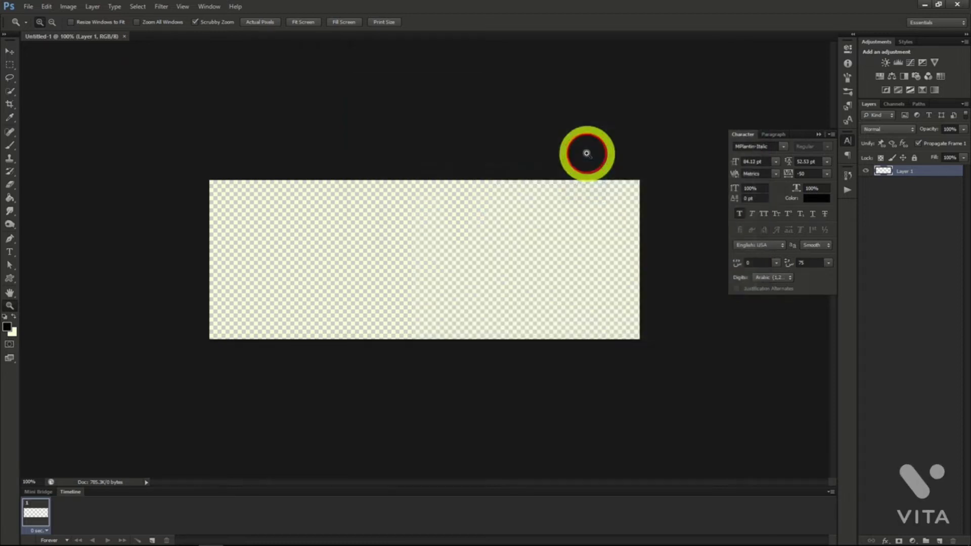
Copy the entire laboratory image into the 851 x 315 document and reposition it to frame the bottle shelf, chairs and window.
left_click(138, 7)
left_click(142, 18)
left_click(48, 7)
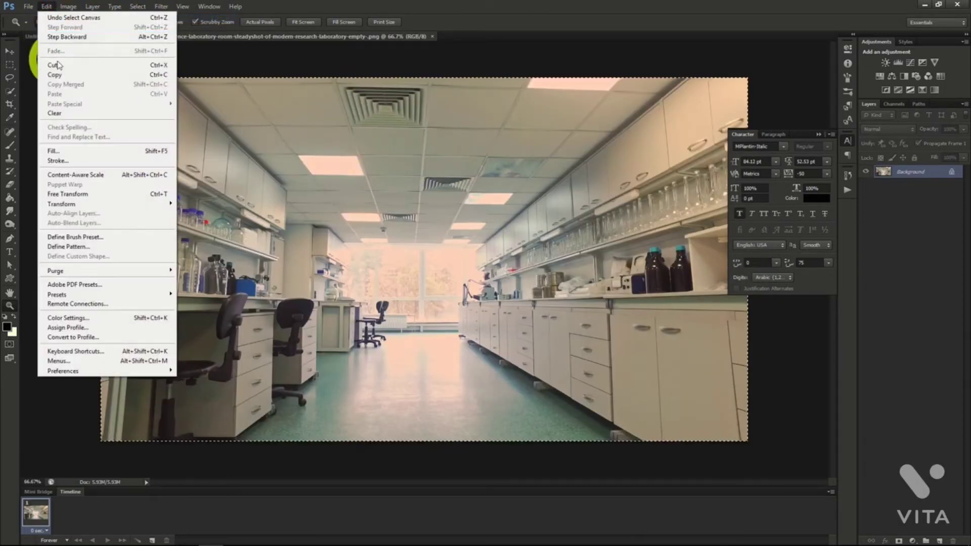
left_click(55, 74)
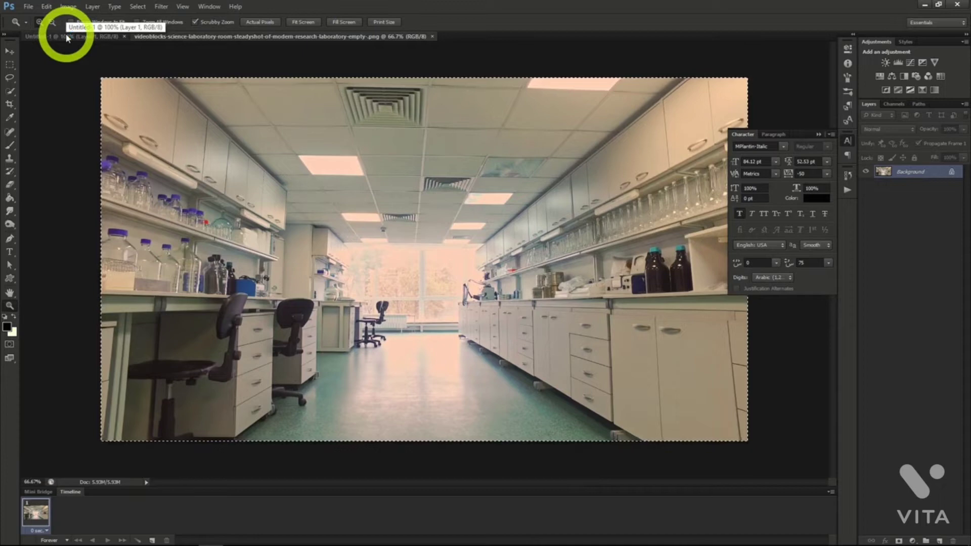
left_click(65, 32)
key("ctrl+v")
left_click(10, 51)
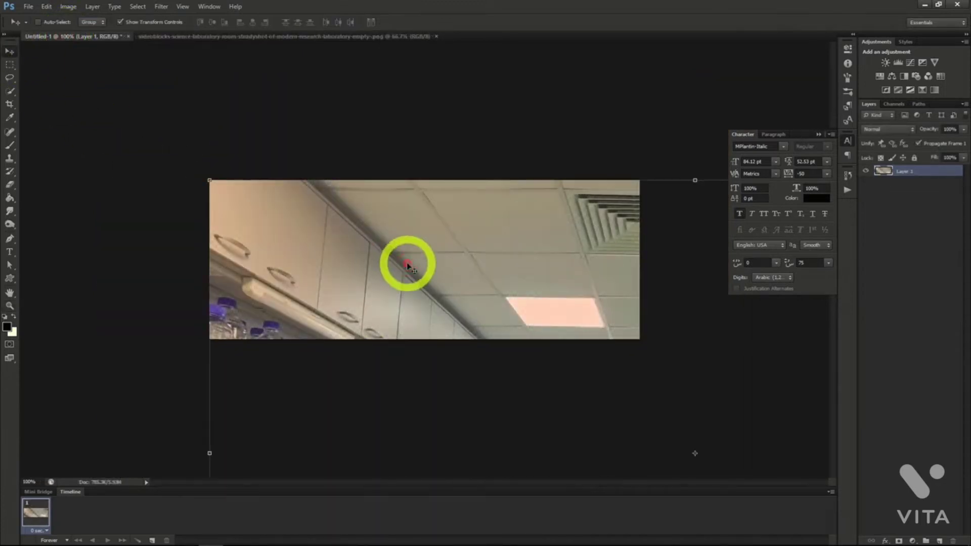
left_click_drag(408, 265, 600, 263)
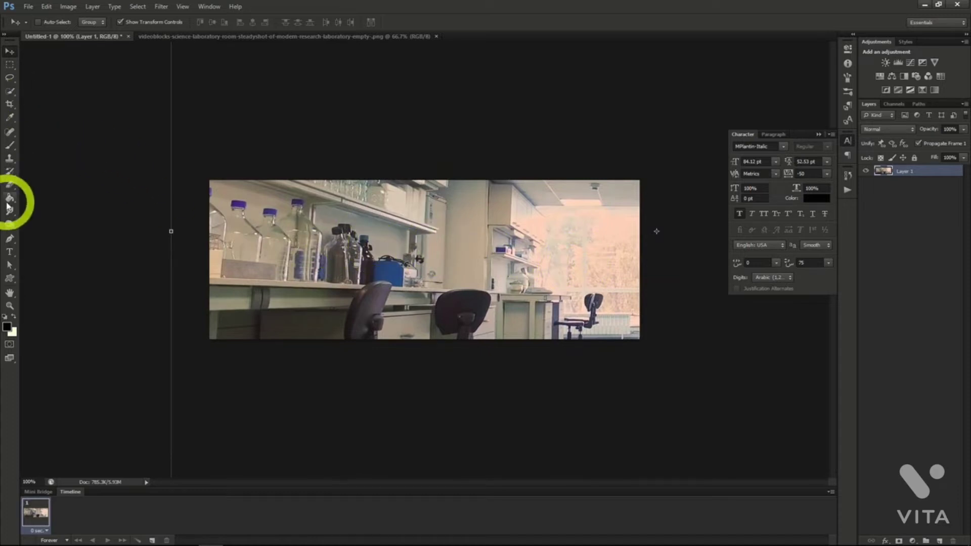
Add the black text "Lab Crew 76" in MPlantin-Italic, 84.12 pt, over the laboratory photo.
left_click(9, 251)
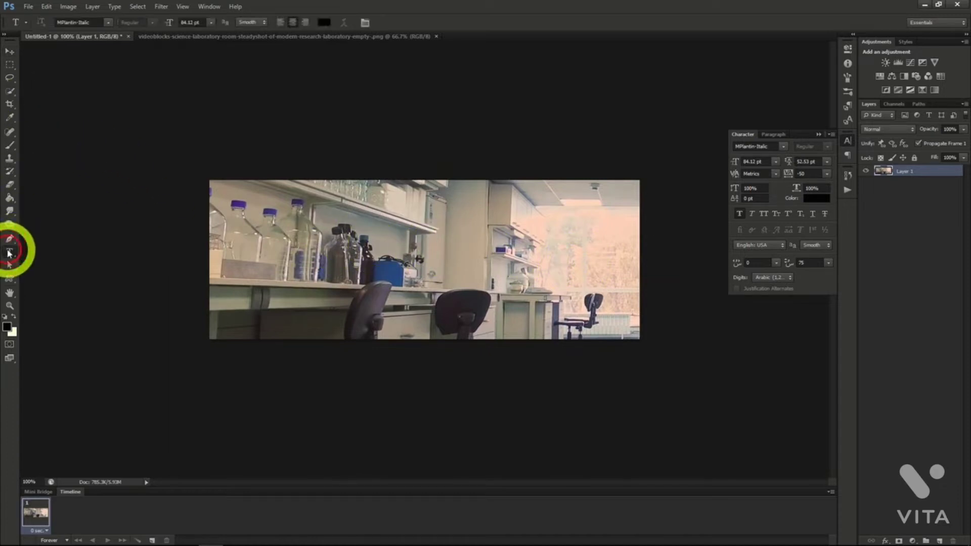
left_click(356, 262)
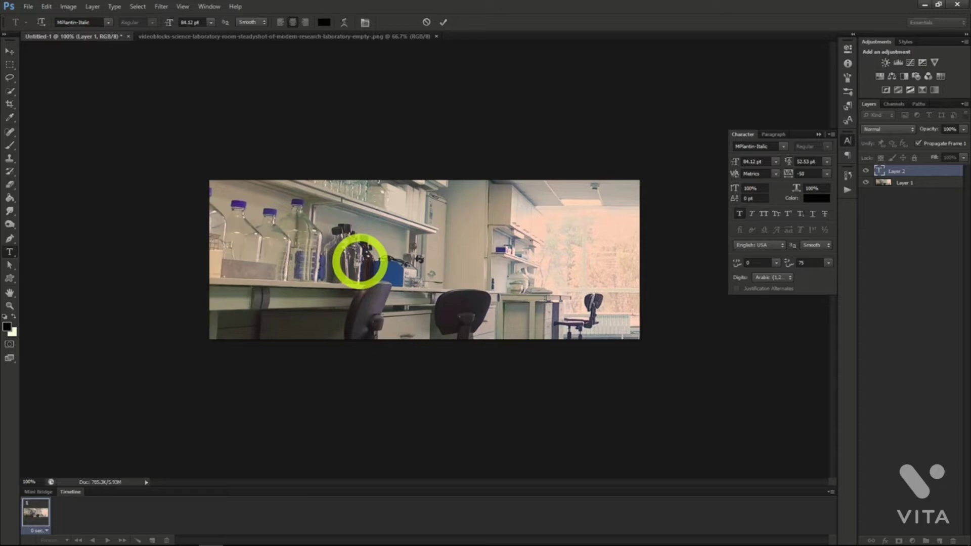
type("Lab")
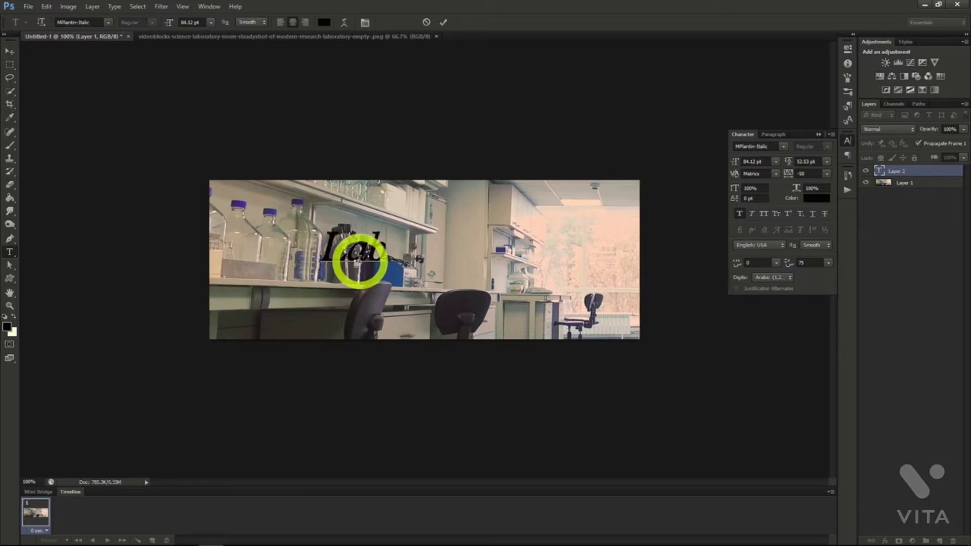
type(" Crew")
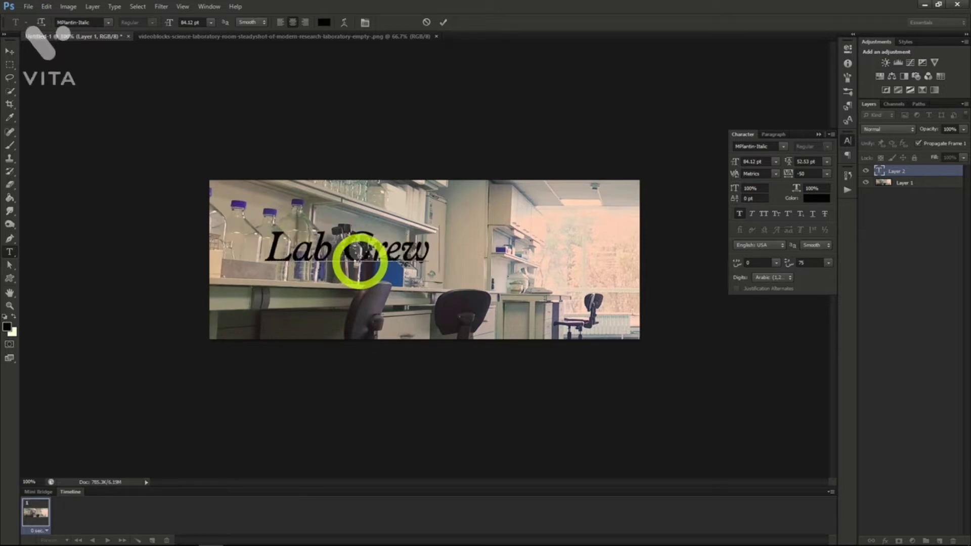
type(" 76")
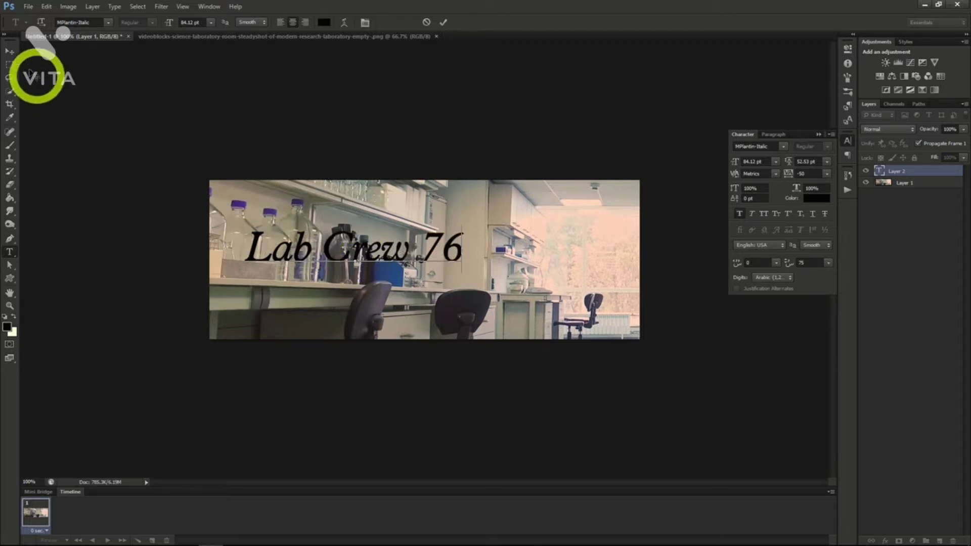
left_click(9, 51)
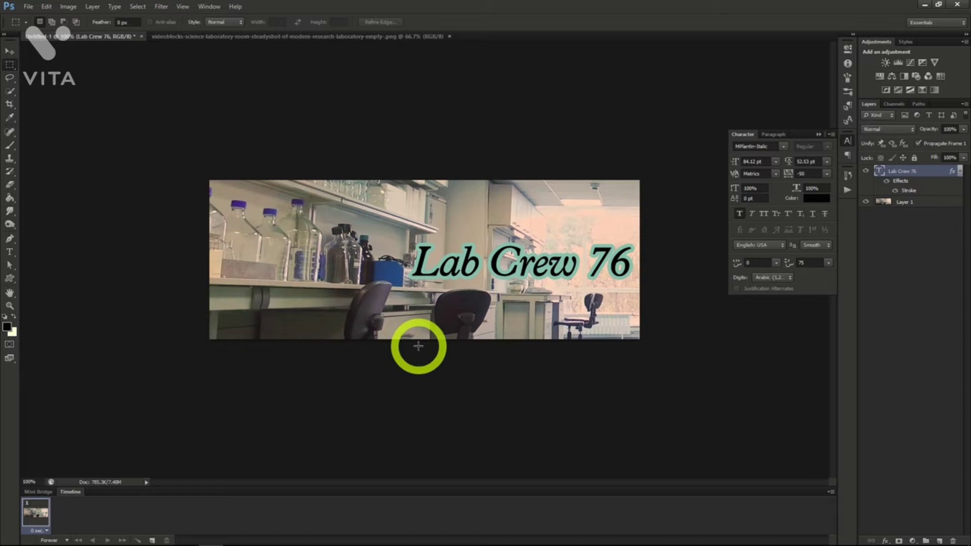
Save the Lab Crew 76 cover as a Photoshop file with Maximize Compatibility enabled.
left_click(29, 7)
left_click(46, 127)
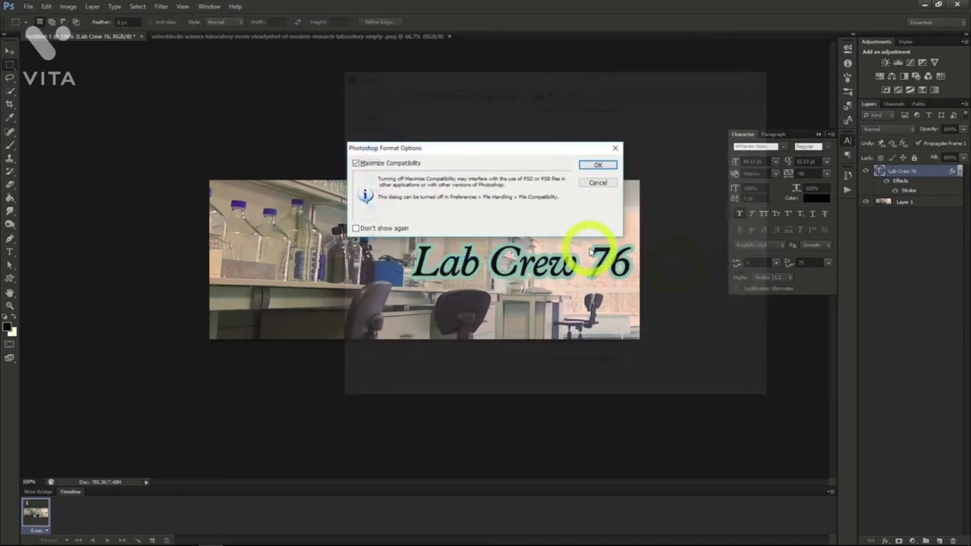
left_click(598, 165)
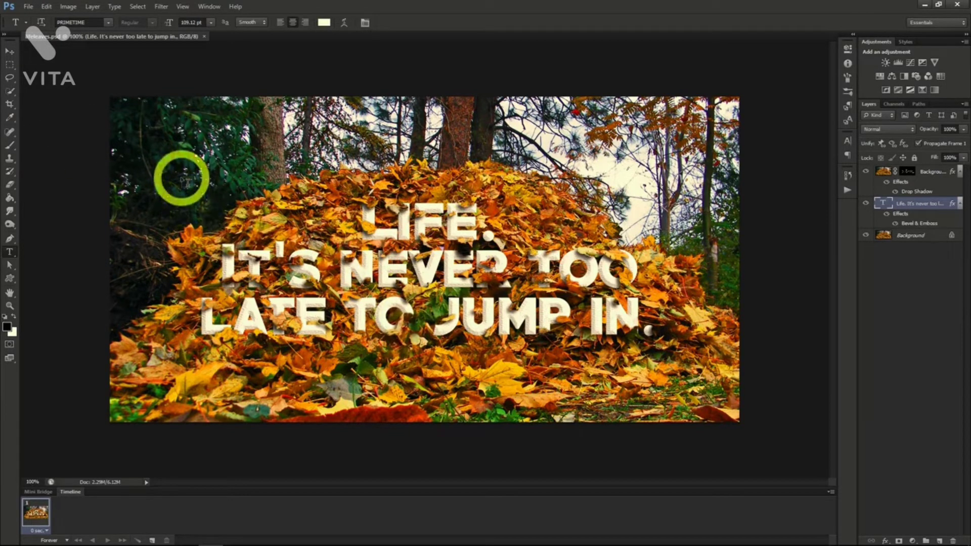
Open lifeleaves.png from the 08_PS_Photoshop Project 5 folder.
left_click(28, 7)
left_click(36, 25)
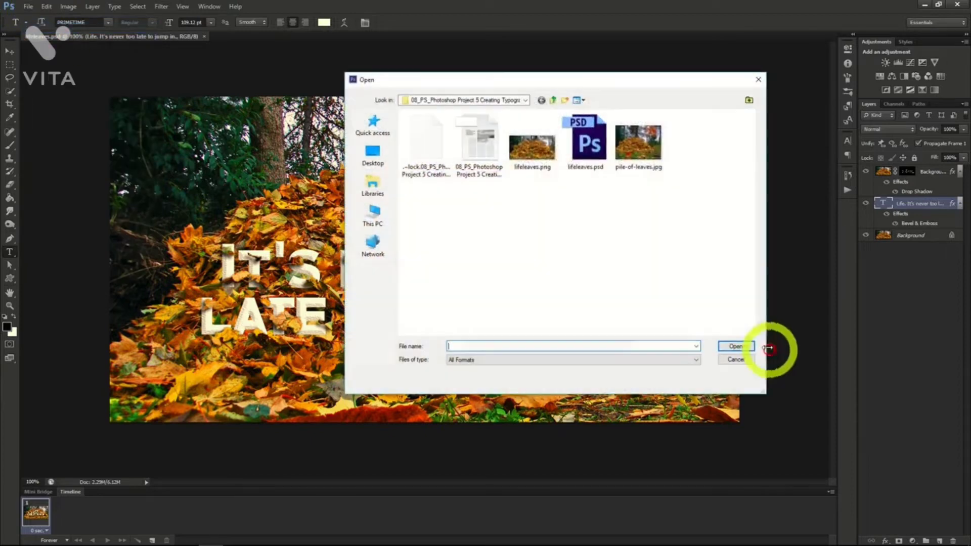
double_click(521, 147)
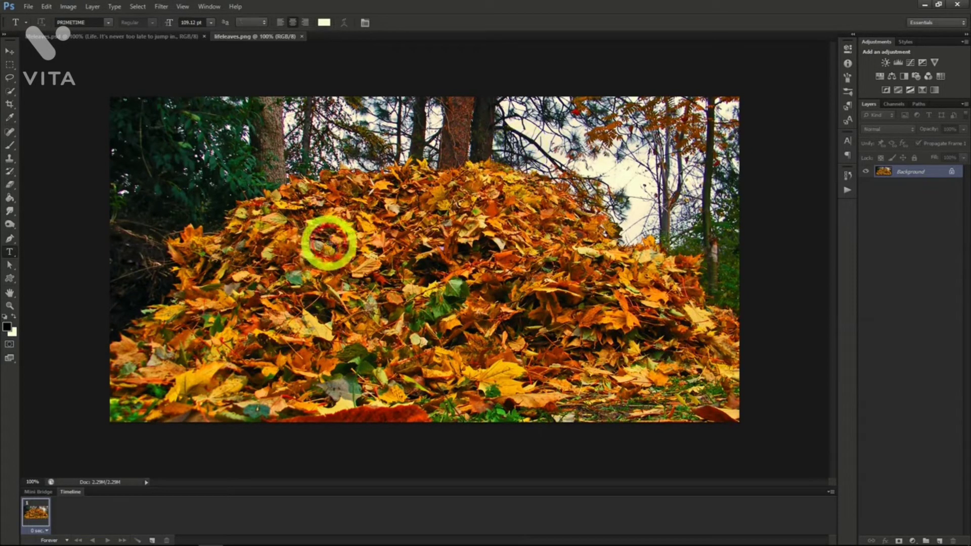
Add three centered lines of PRIMETIME text over the leaf pile: "Life.", "It's never too late" and "to jump in.".
left_click(463, 203)
type("LIFE")
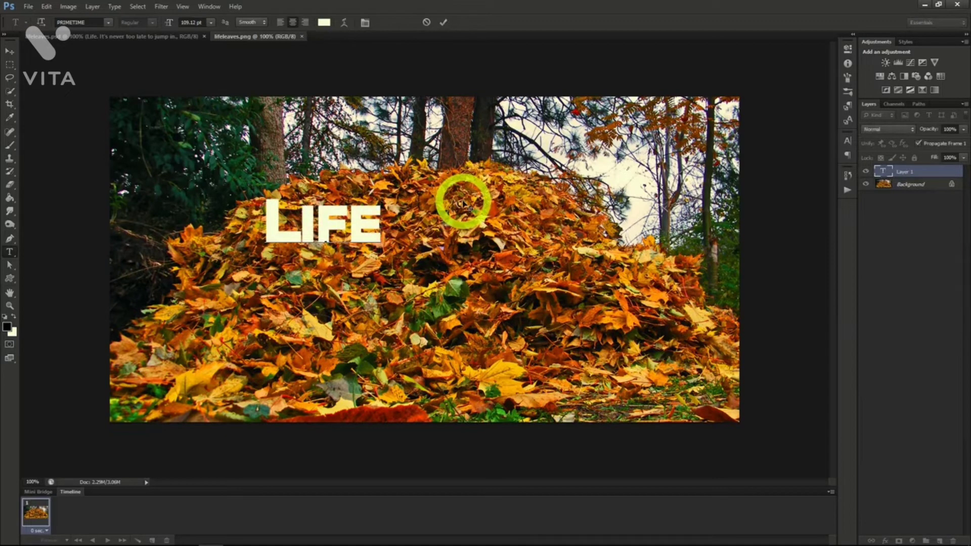
type(".")
key("Return")
type("It's never t")
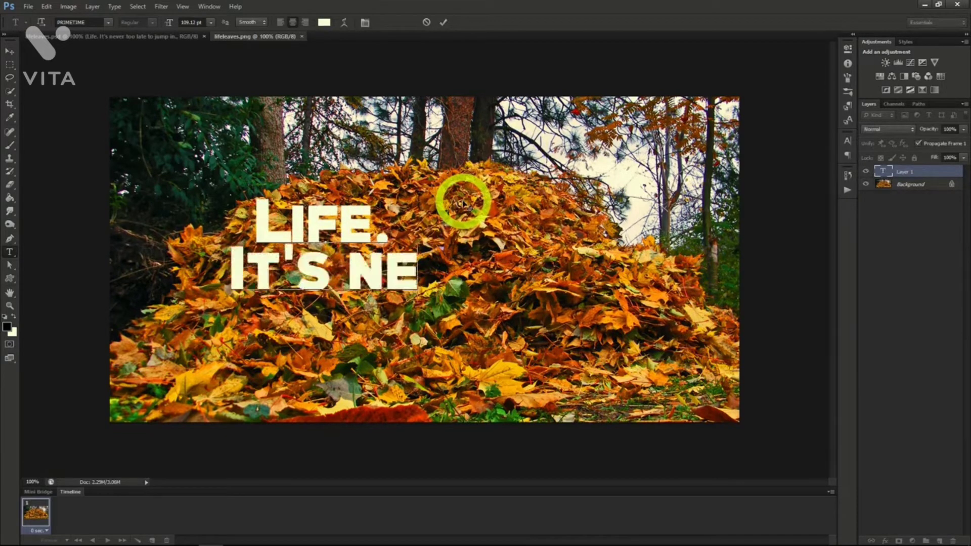
type("oo late")
key("Return")
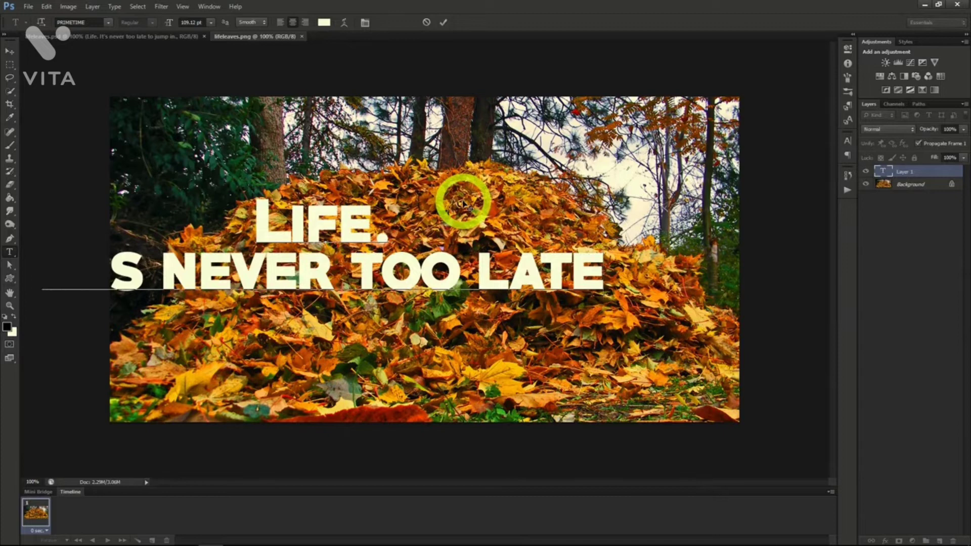
type("to jump in.")
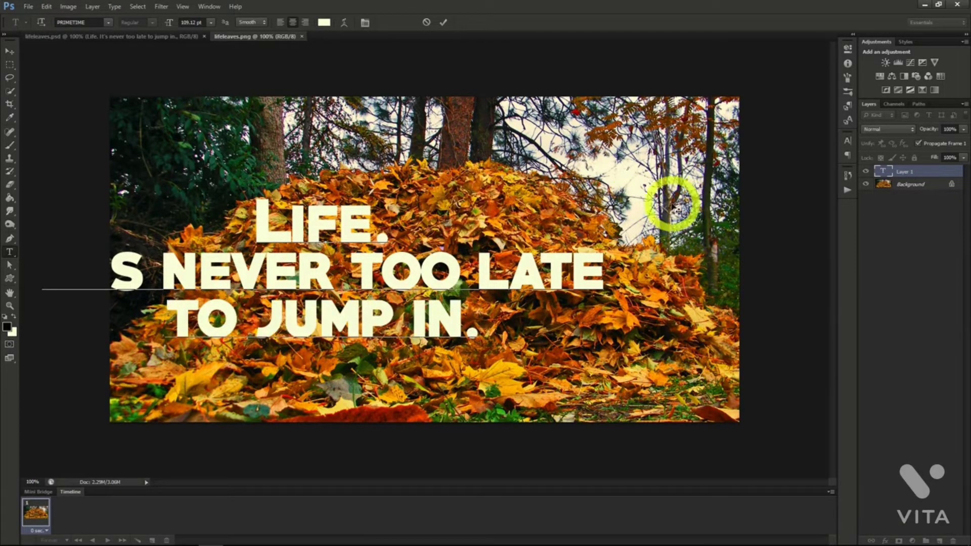
Move the text toward the middle of the leaf pile and rebreak it so the third line reads "late to jump in.".
left_click_drag(697, 202, 717, 210)
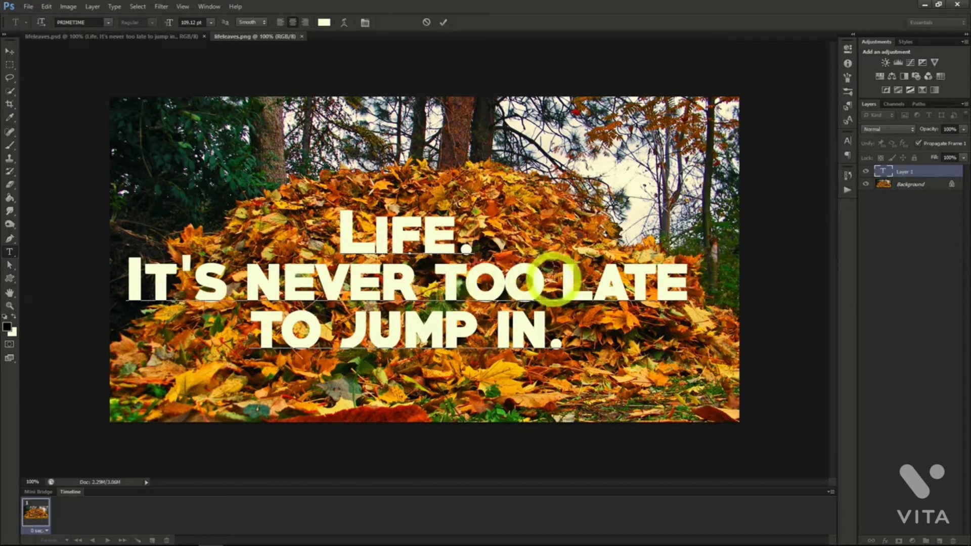
left_click(561, 277)
key("Return")
left_click(494, 322)
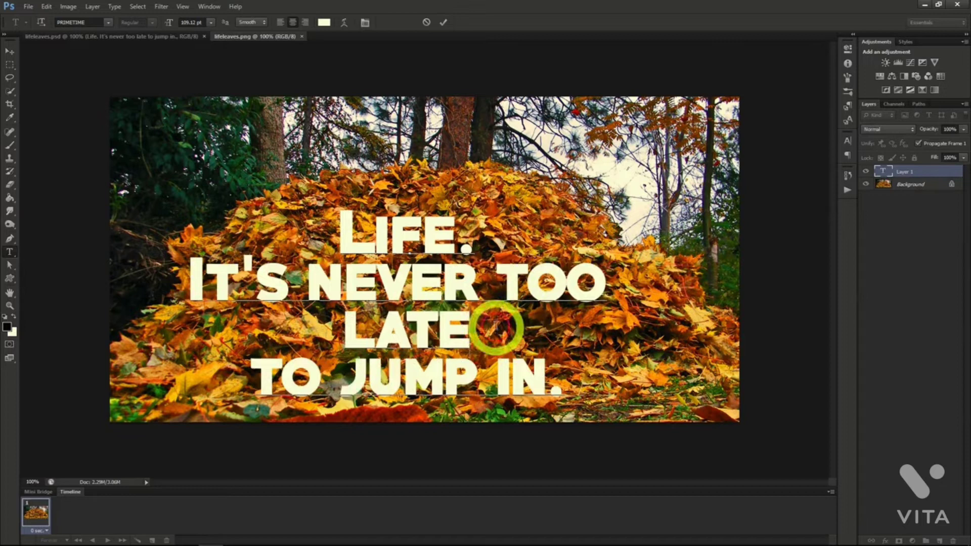
key("Delete")
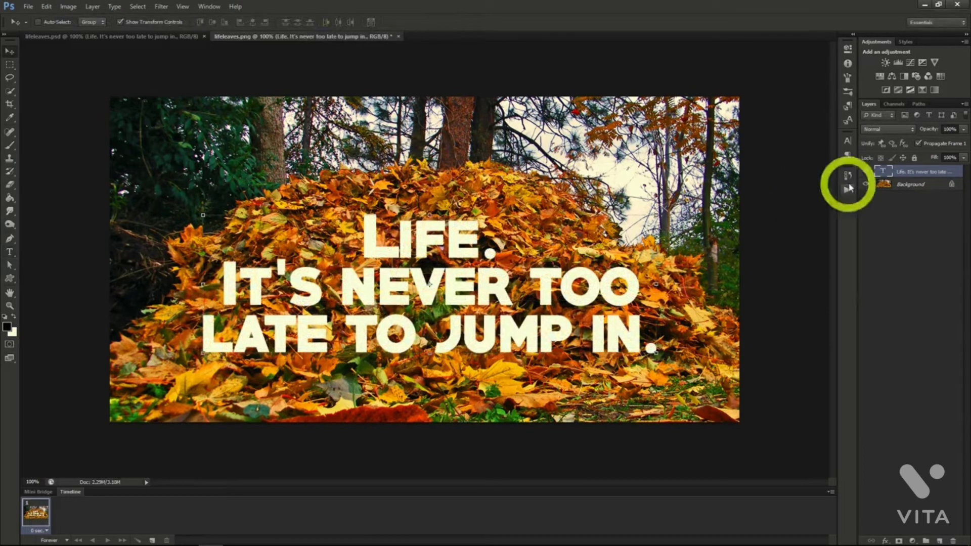
Duplicate the Background layer, placing the copy above the text layer, and lower the copy's opacity to 45%.
left_click(905, 185)
right_click(906, 187)
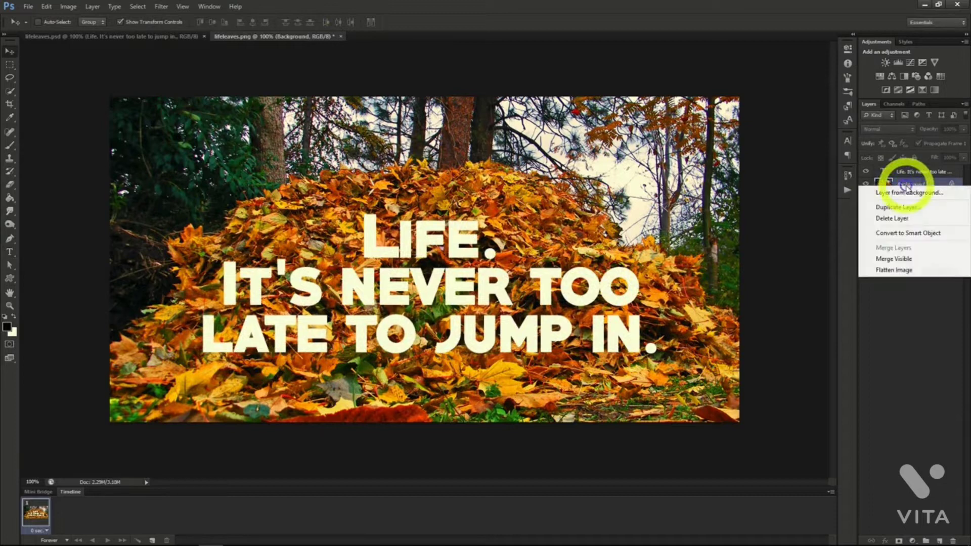
left_click(897, 209)
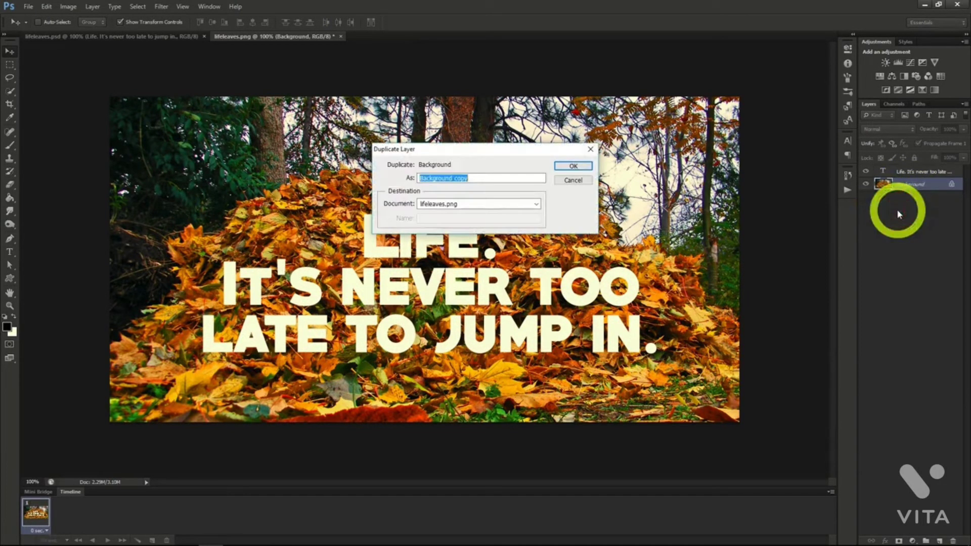
left_click(565, 170)
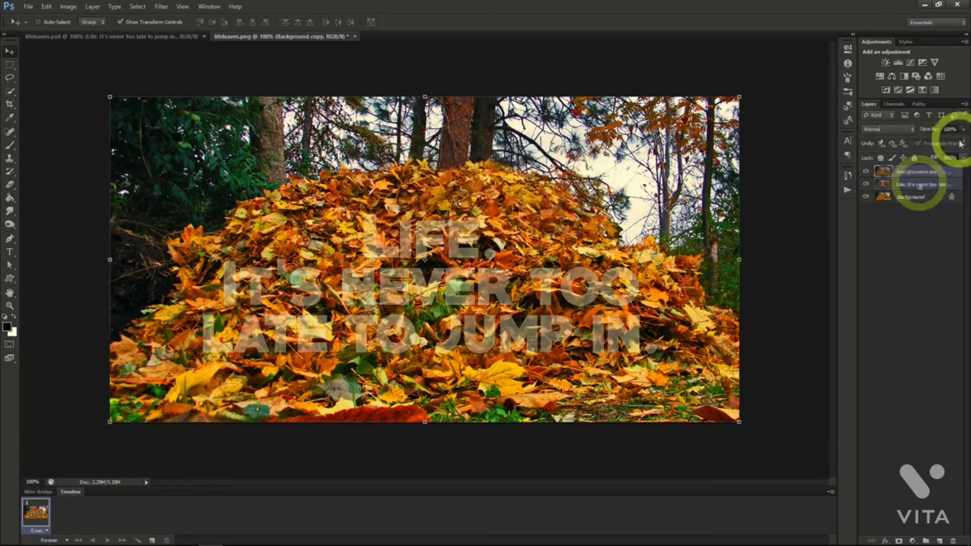
left_click(963, 129)
left_click_drag(961, 144, 935, 146)
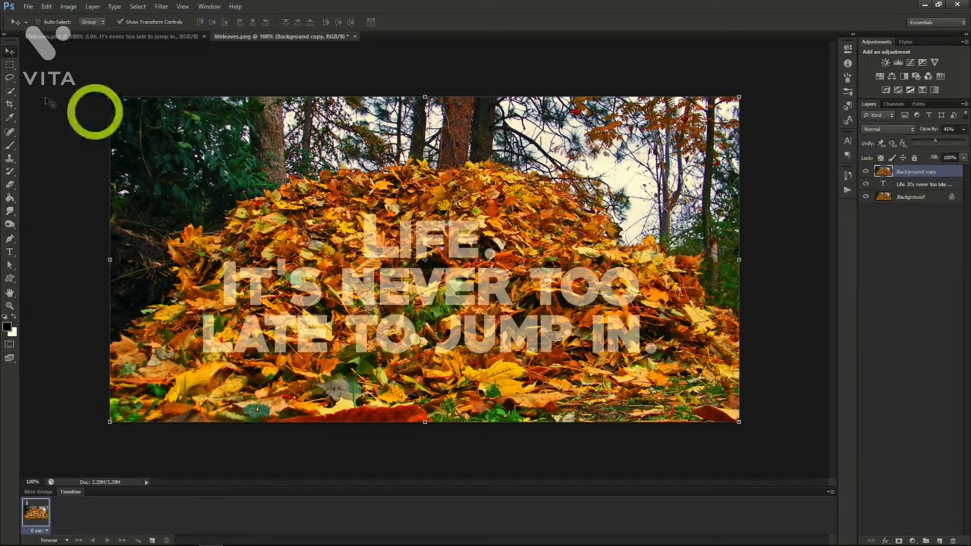
Mask the Background copy to quick-selected leaves overlapping the letters and set its opacity to 100%.
left_click(9, 91)
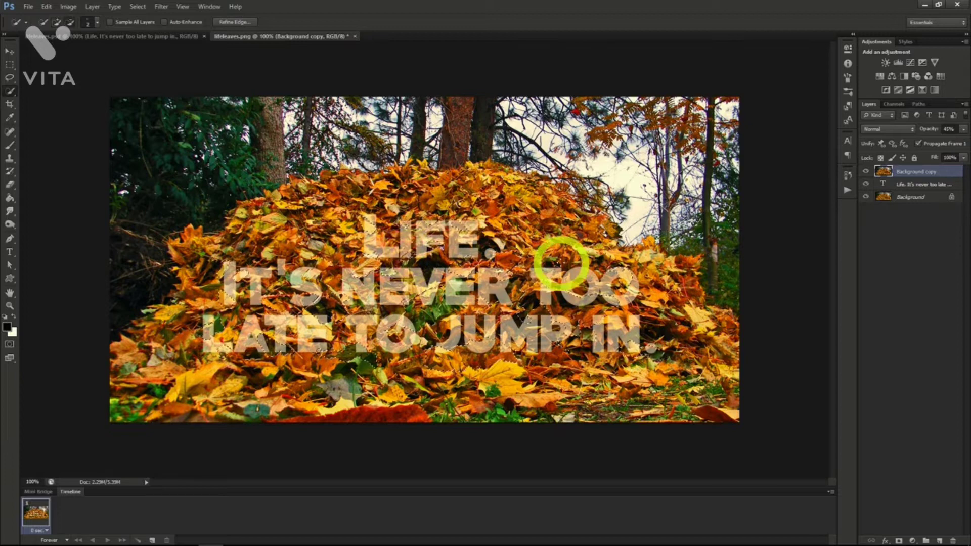
left_click(560, 261)
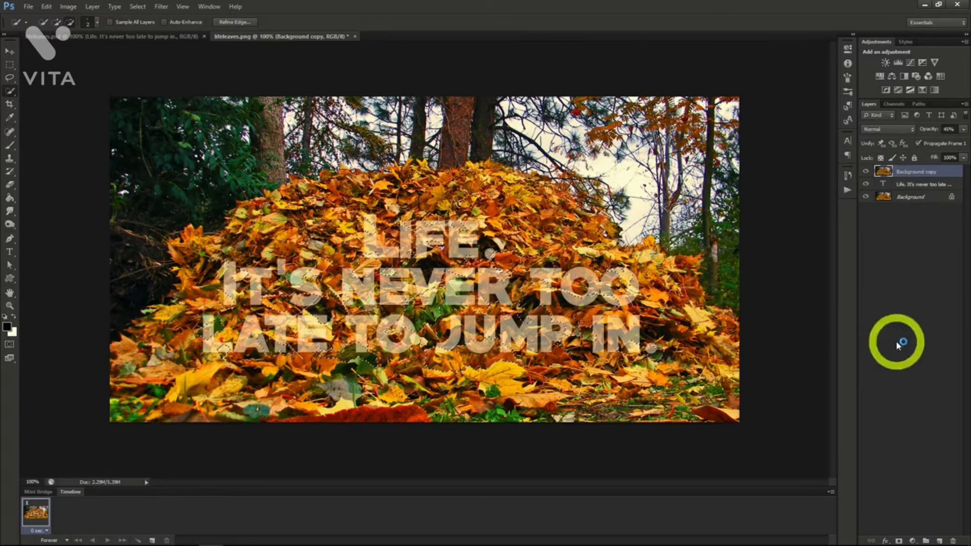
left_click(898, 541)
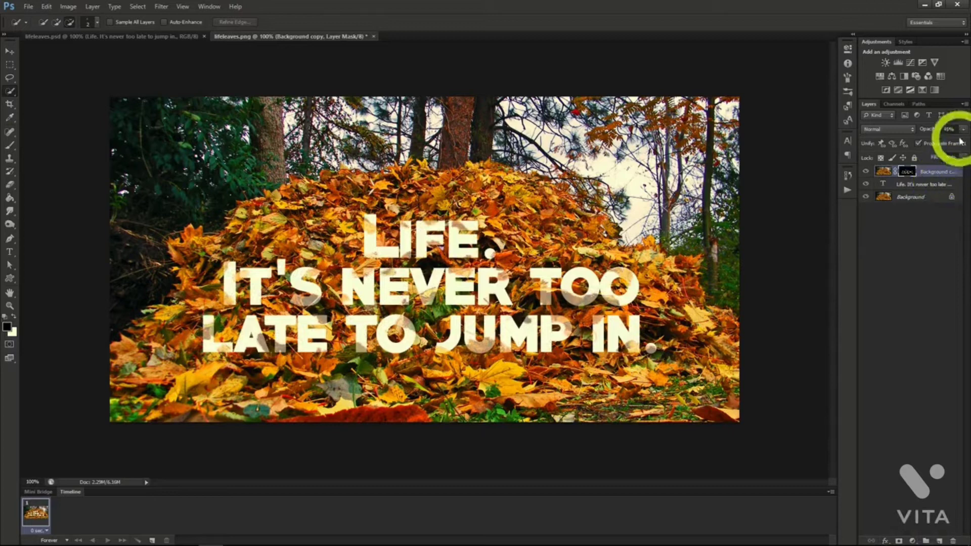
left_click(963, 130)
left_click_drag(956, 145, 969, 144)
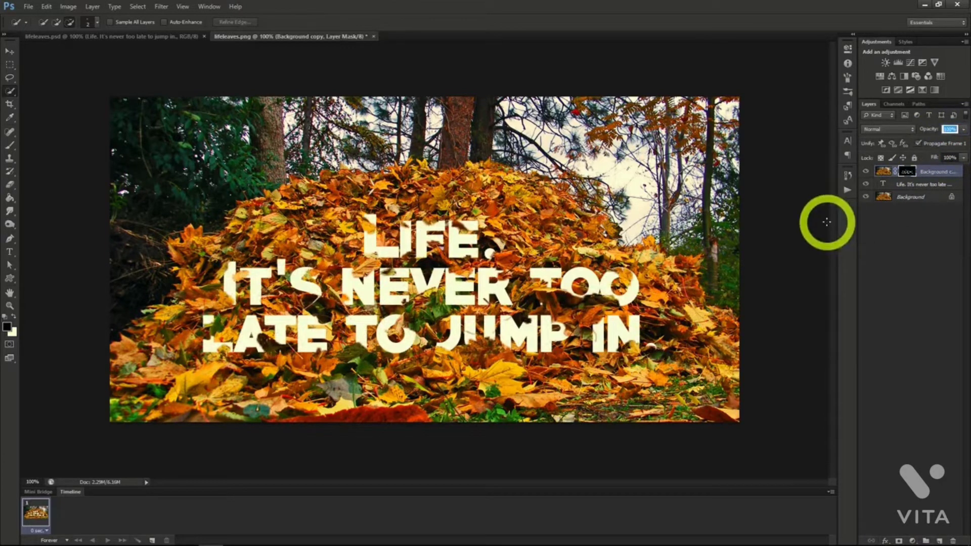
Apply a Drop Shadow layer style to the masked Background copy layer.
right_click(919, 174)
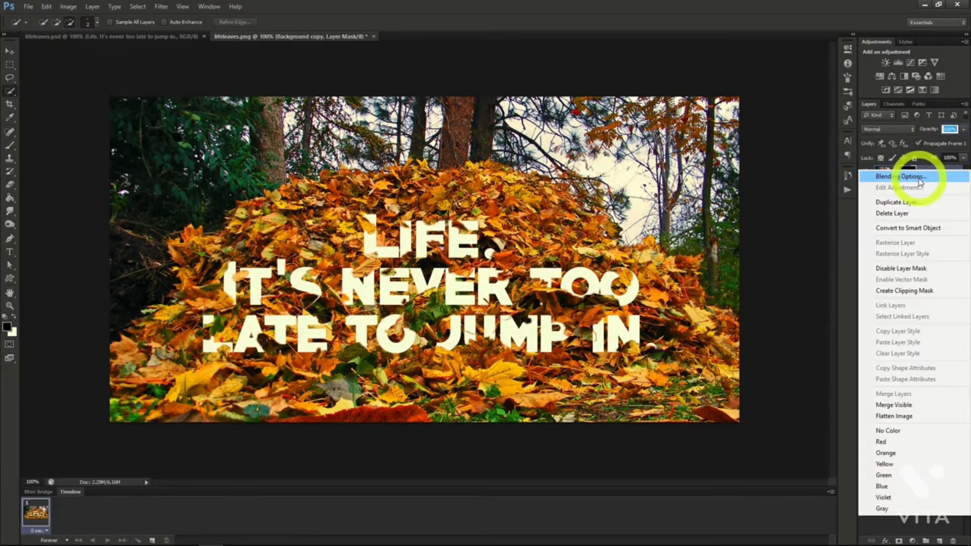
left_click(919, 177)
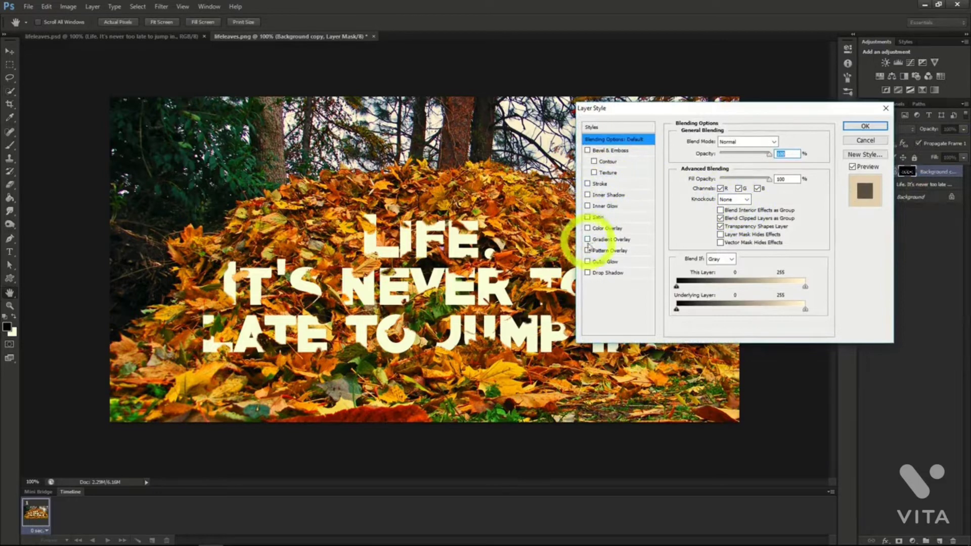
left_click(588, 273)
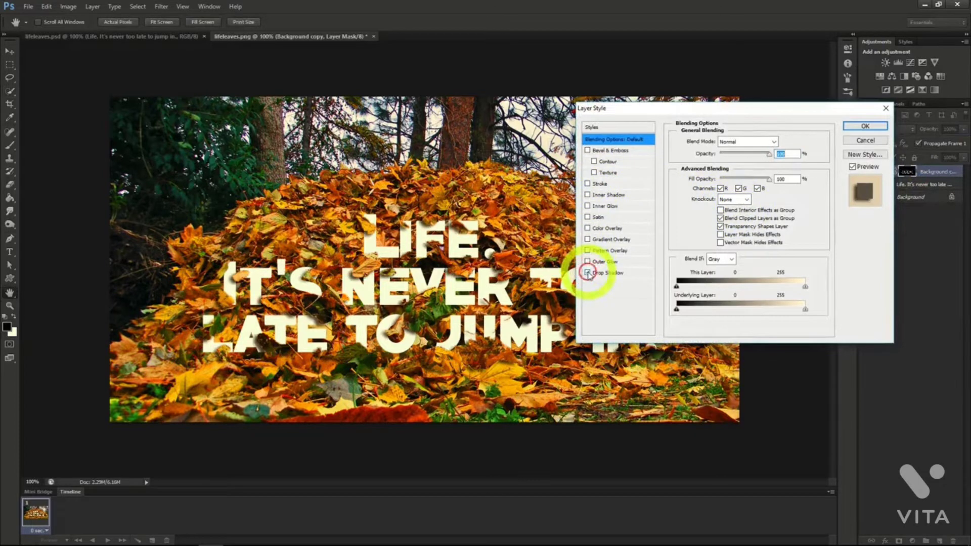
left_click(864, 127)
Add a Pattern Overlay with the brown-gray textured pattern to the text layer and lower the overlay's opacity to a faint level.
left_click(912, 203)
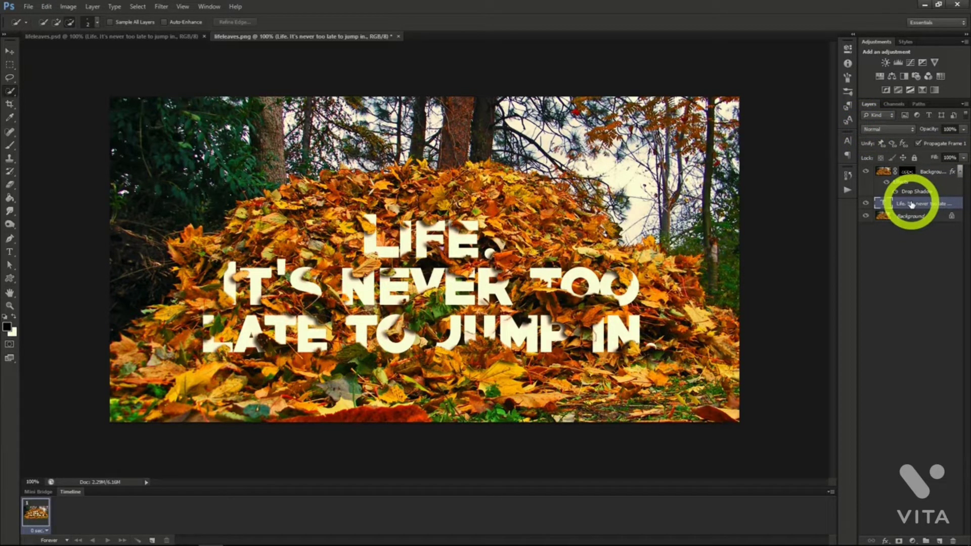
right_click(912, 205)
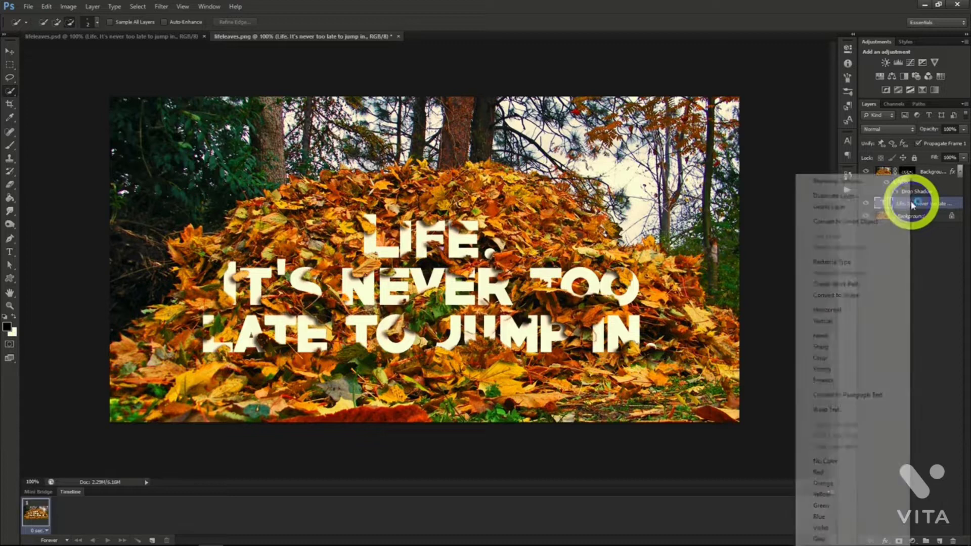
left_click(849, 183)
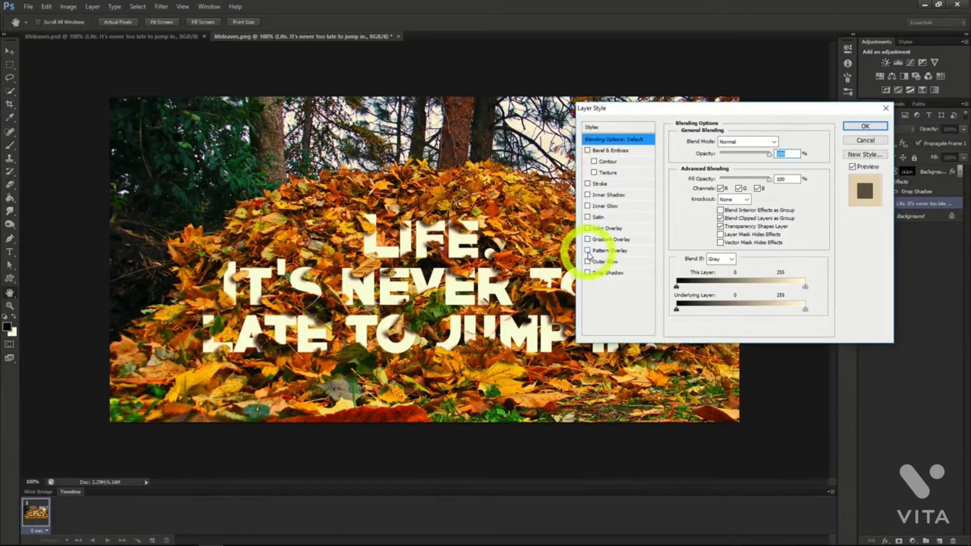
left_click(587, 251)
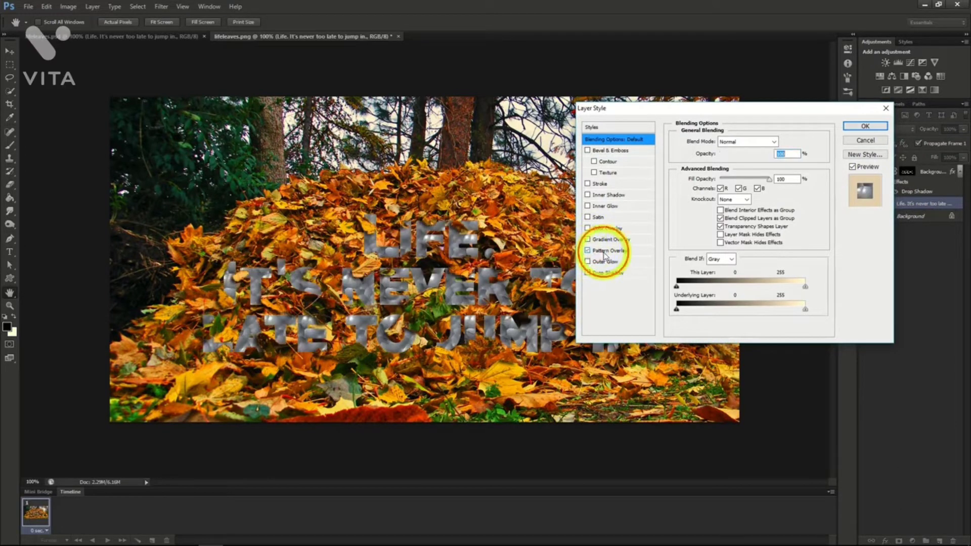
left_click(605, 251)
left_click(743, 175)
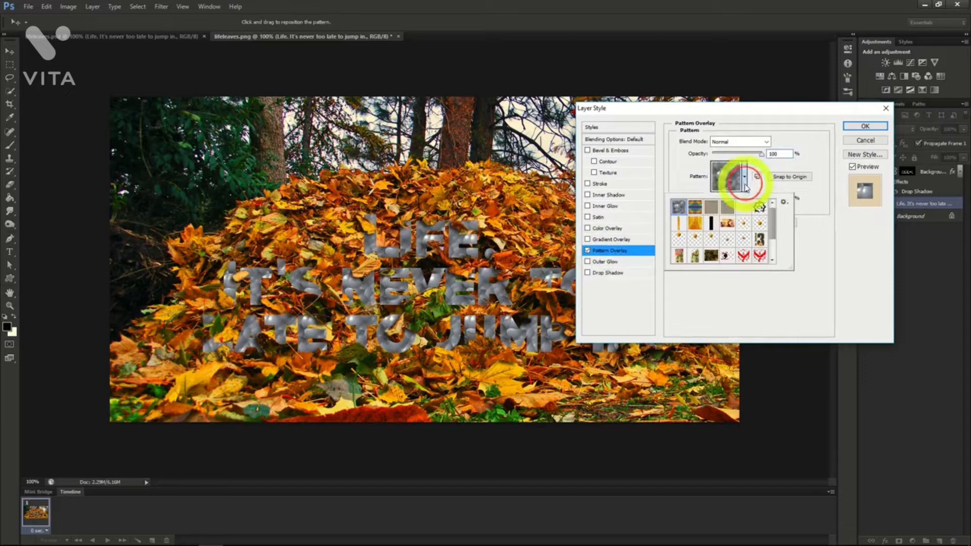
left_click(727, 207)
left_click(757, 160)
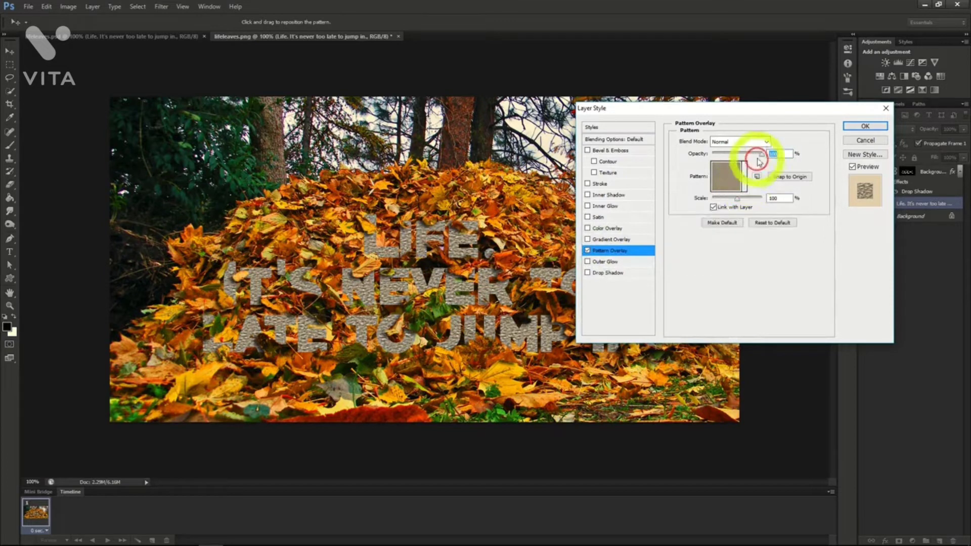
left_click_drag(761, 154, 724, 156)
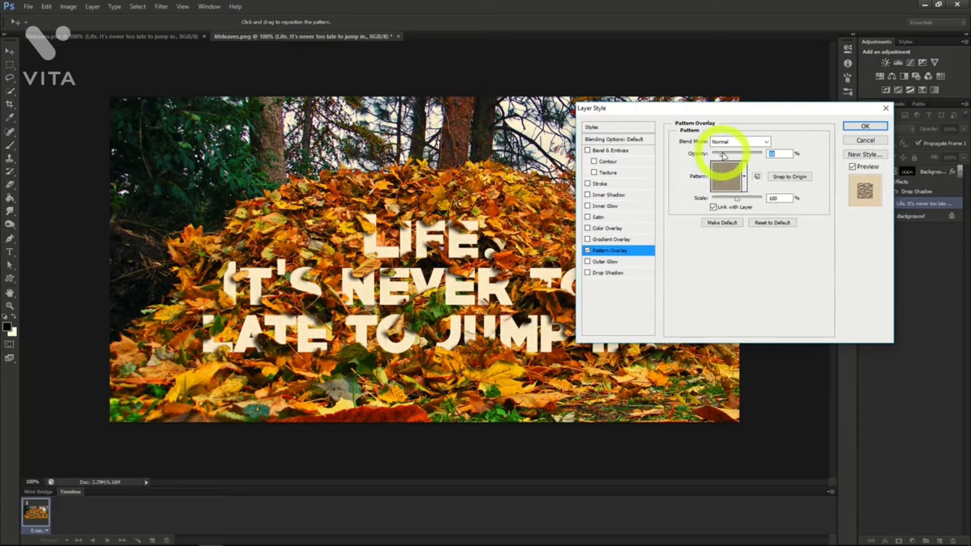
left_click(851, 126)
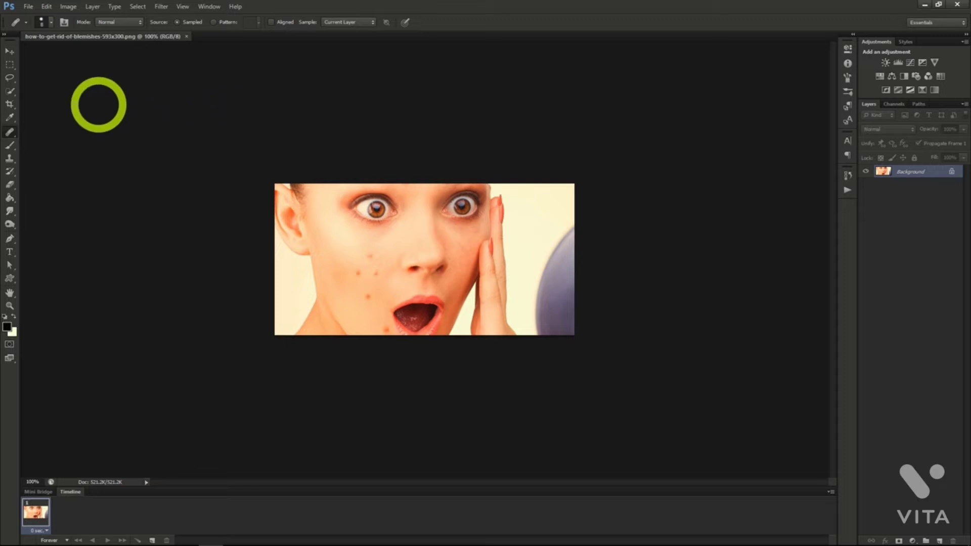
Remove the three upper blemishes from the woman's cheek with the Healing Brush, sampling clean skin nearby and enlarging the brush.
left_click(9, 119)
left_click(10, 133)
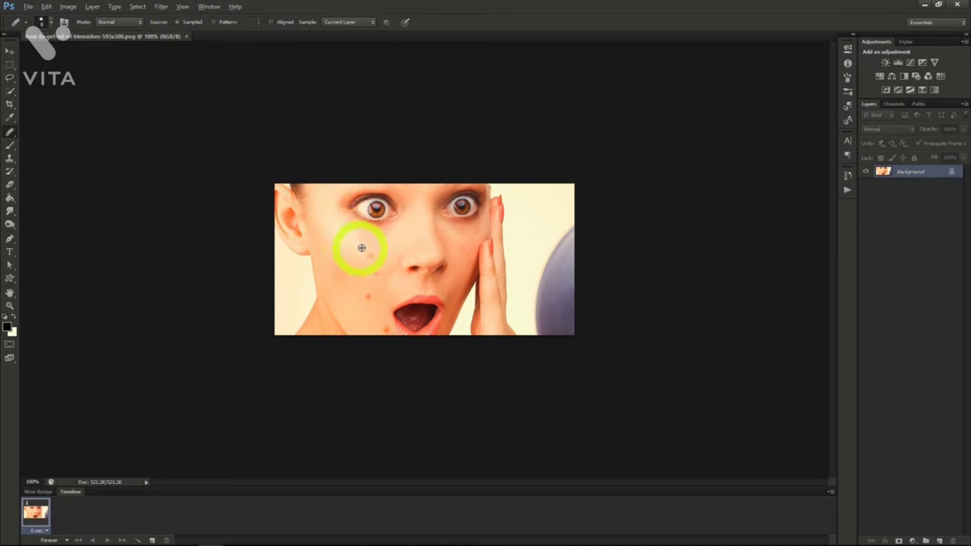
left_click(379, 251, "alt")
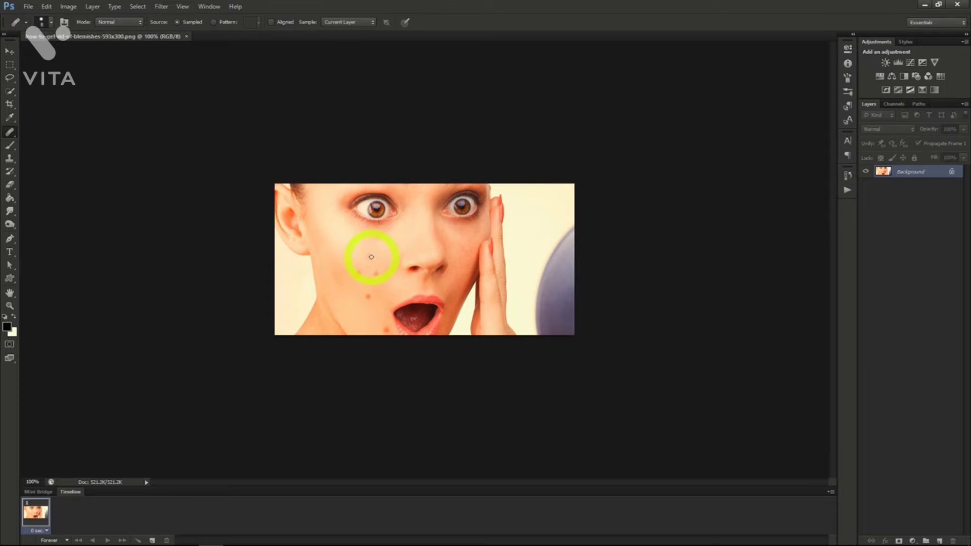
key("bracketright")
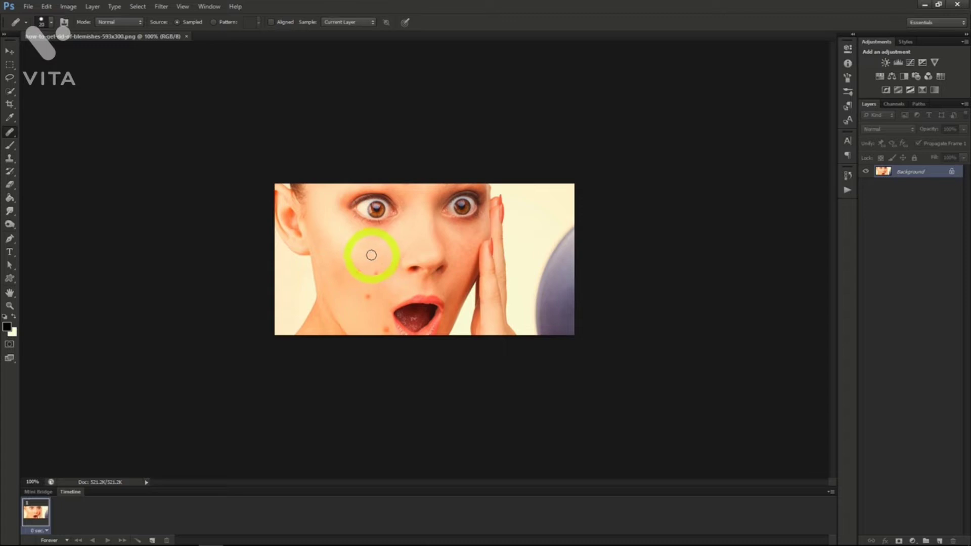
left_click(368, 255)
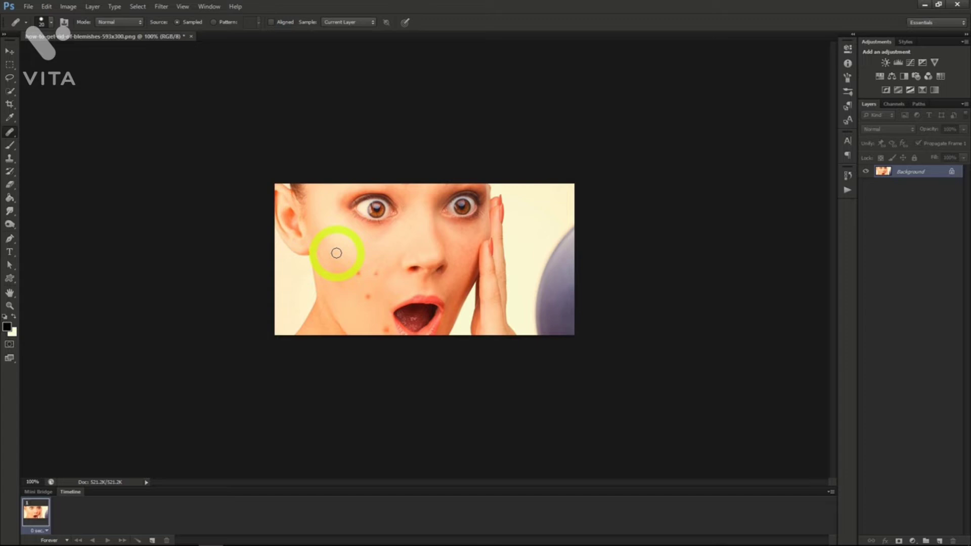
left_click(358, 273)
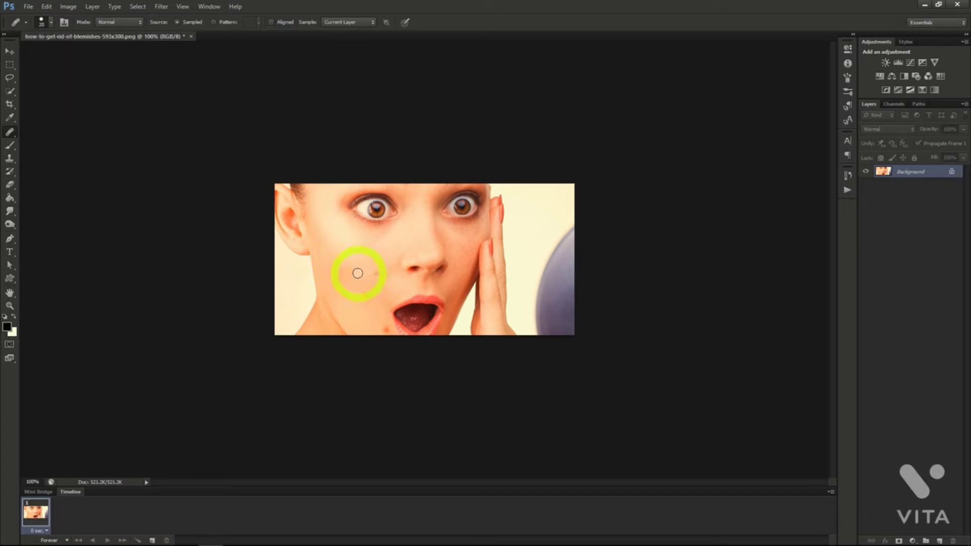
left_click(373, 274)
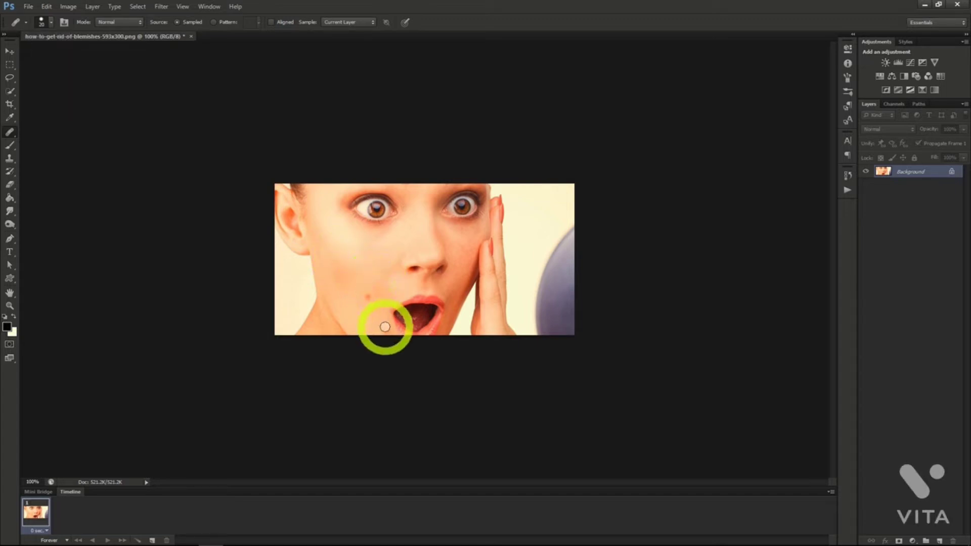
left_click(338, 277)
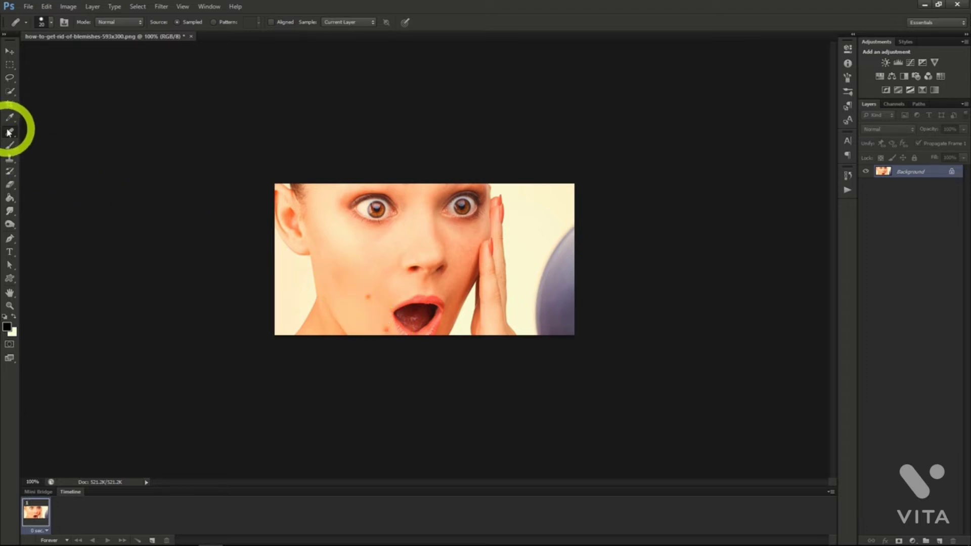
Remove the remaining blemish on the lower cheek beside the mouth with the Spot Healing Brush.
left_click_drag(9, 133, 52, 134)
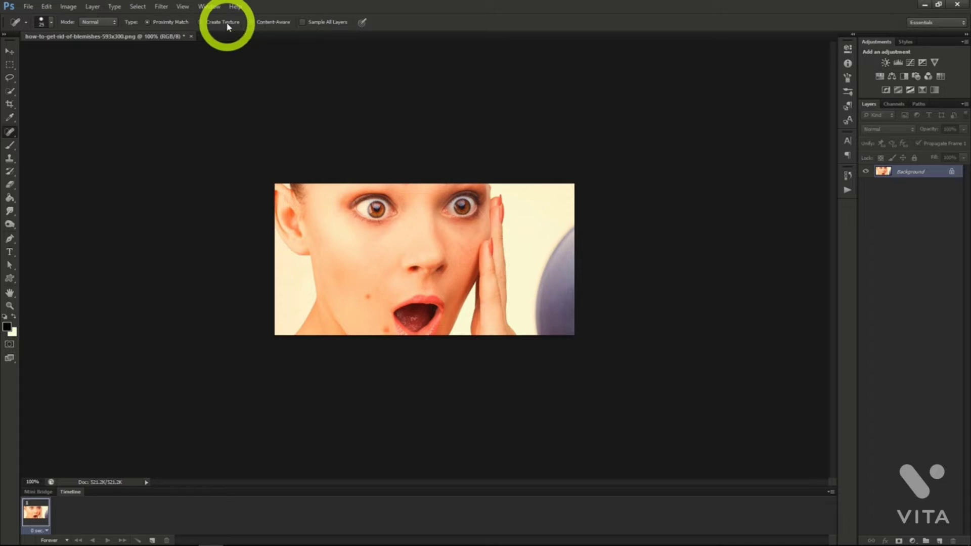
left_click(272, 25)
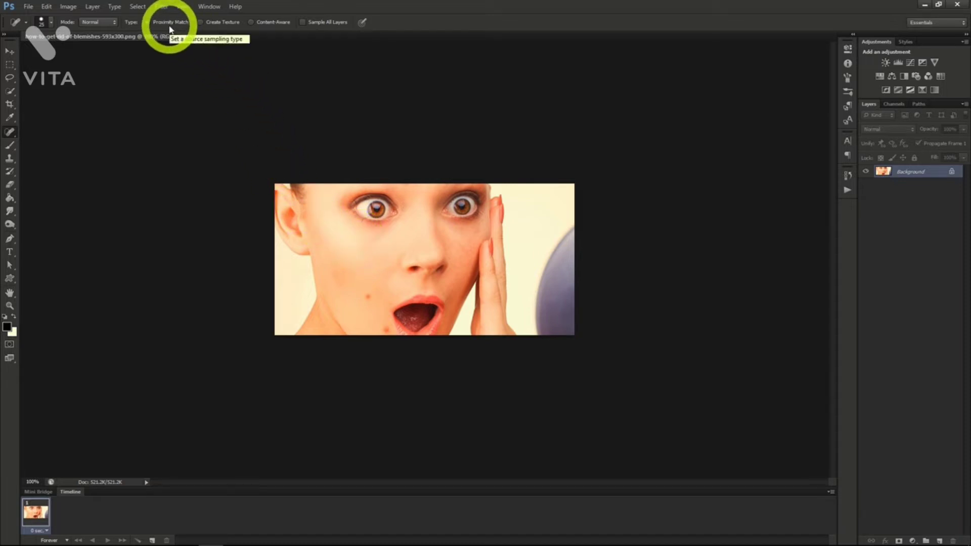
left_click(368, 298)
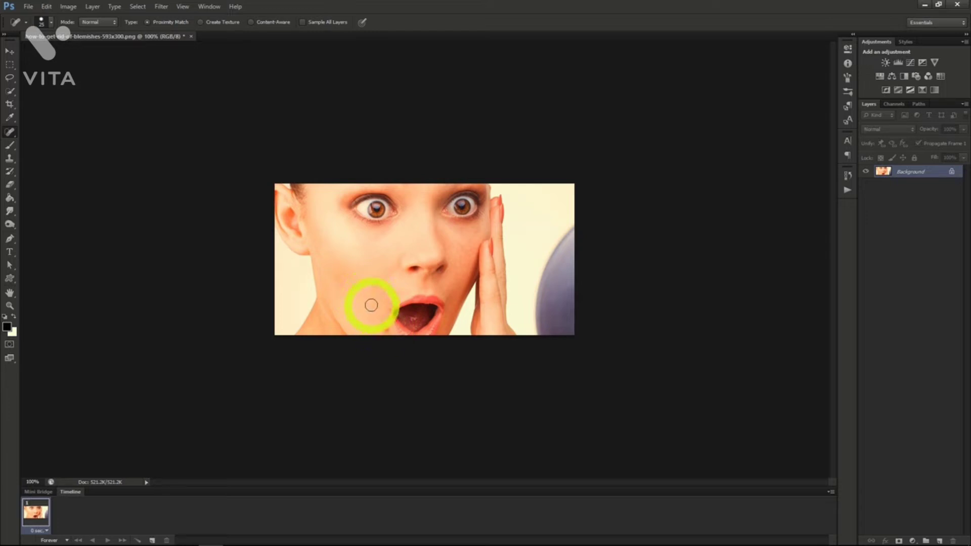
left_click(370, 321)
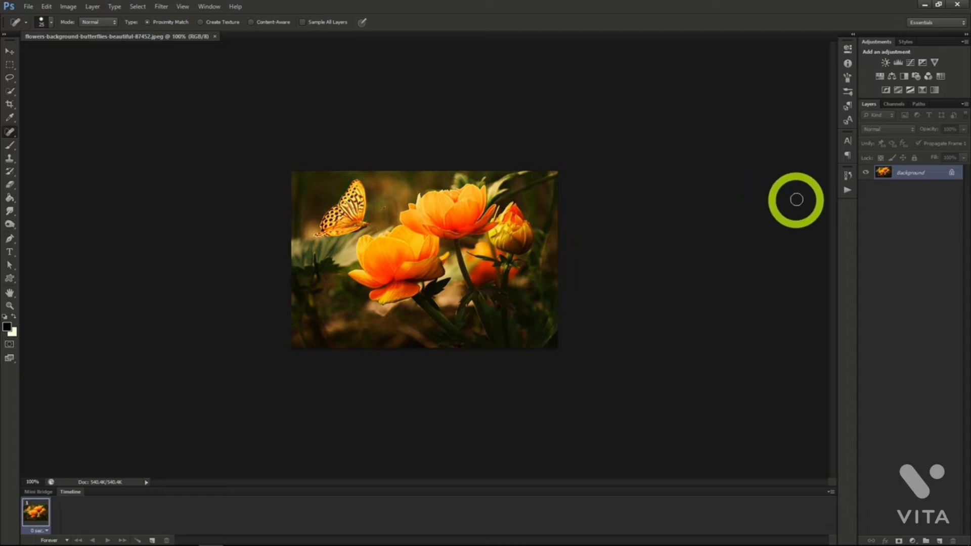
Convert the flower photo's Background layer to a smart object and apply a Stained Glass filter with cell size 2, border thickness 1, light intensity 2.
right_click(906, 173)
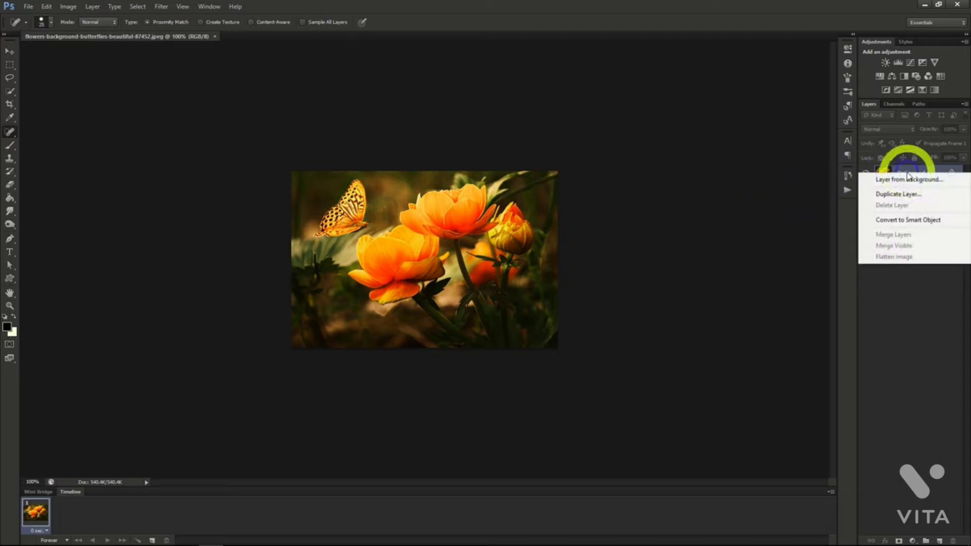
left_click(905, 220)
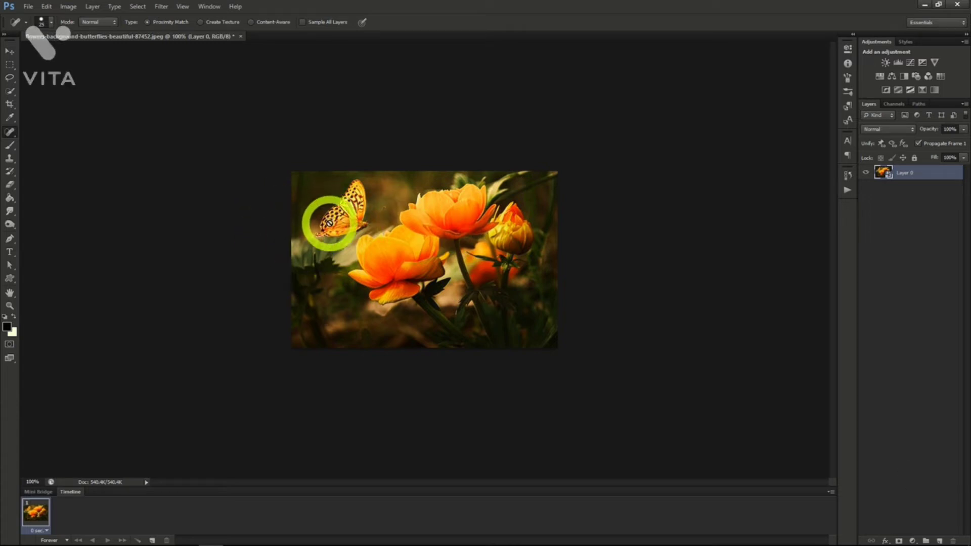
left_click(161, 7)
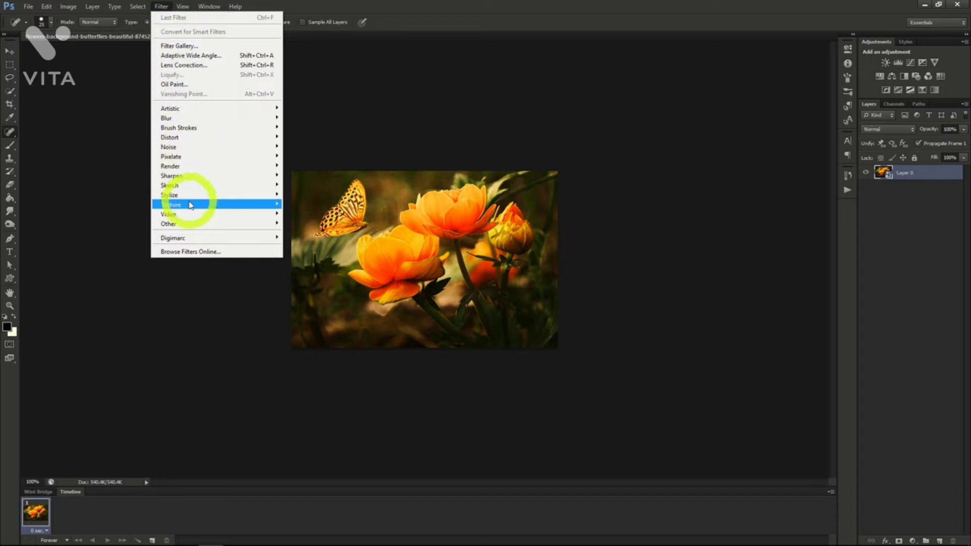
mouse_move(190, 204)
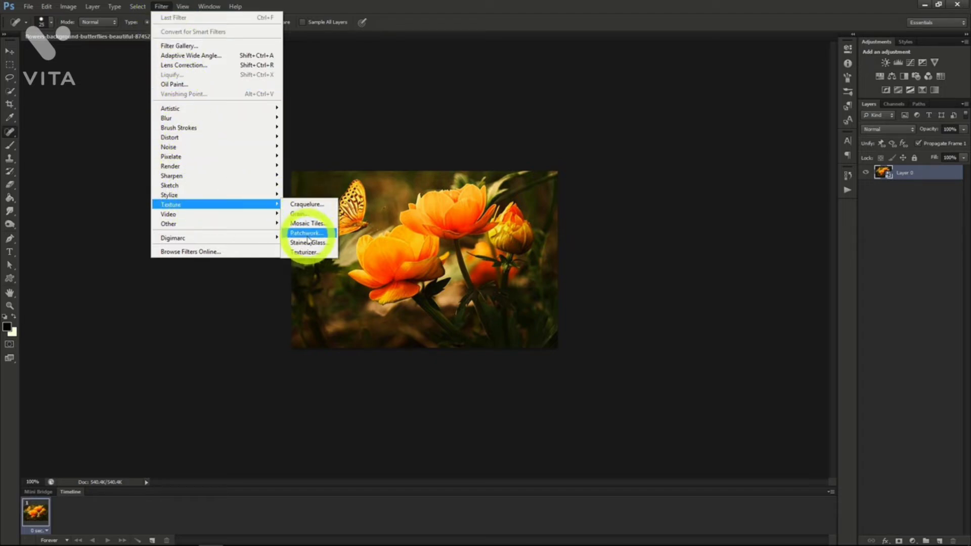
left_click(309, 243)
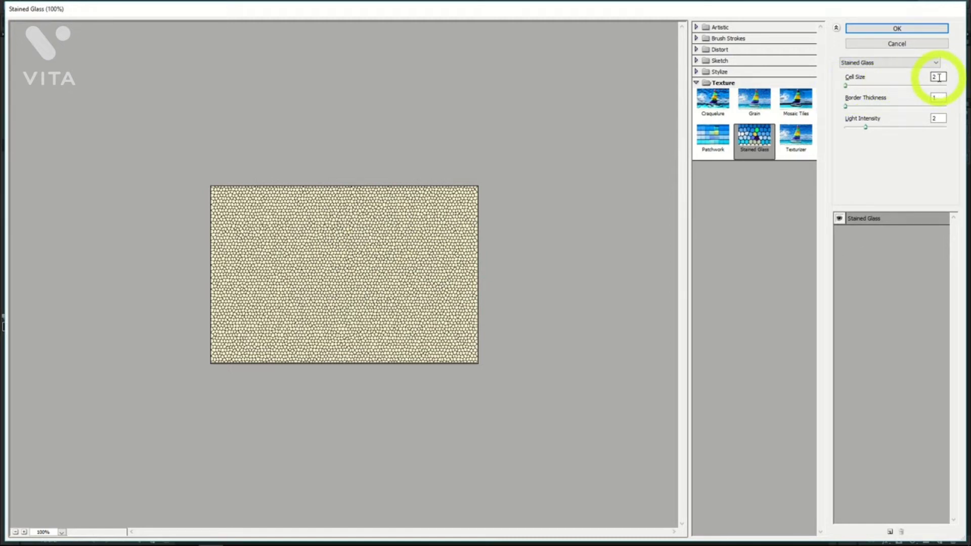
left_click(897, 28)
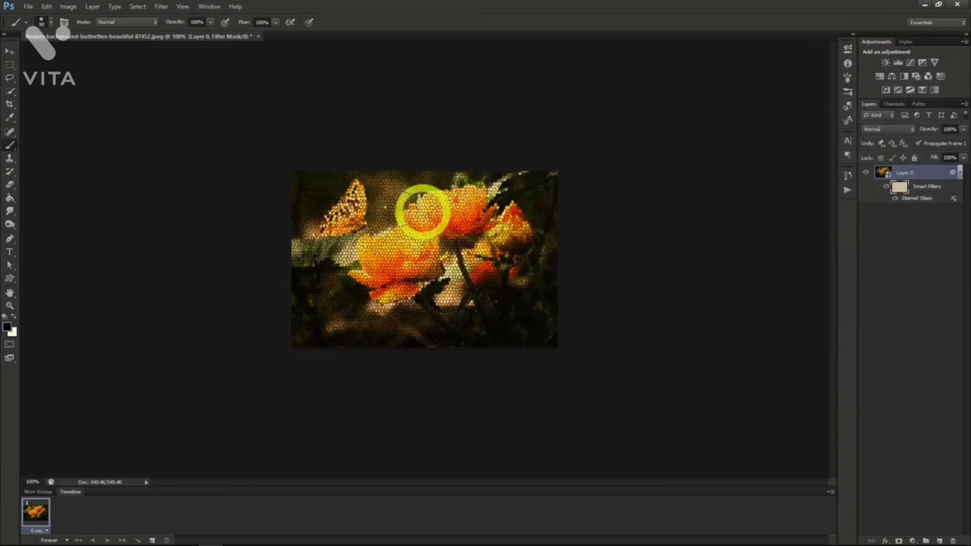
Quick-select the butterfly and mask it out of the Stained Glass effect on the smart filter's mask.
left_click(337, 221)
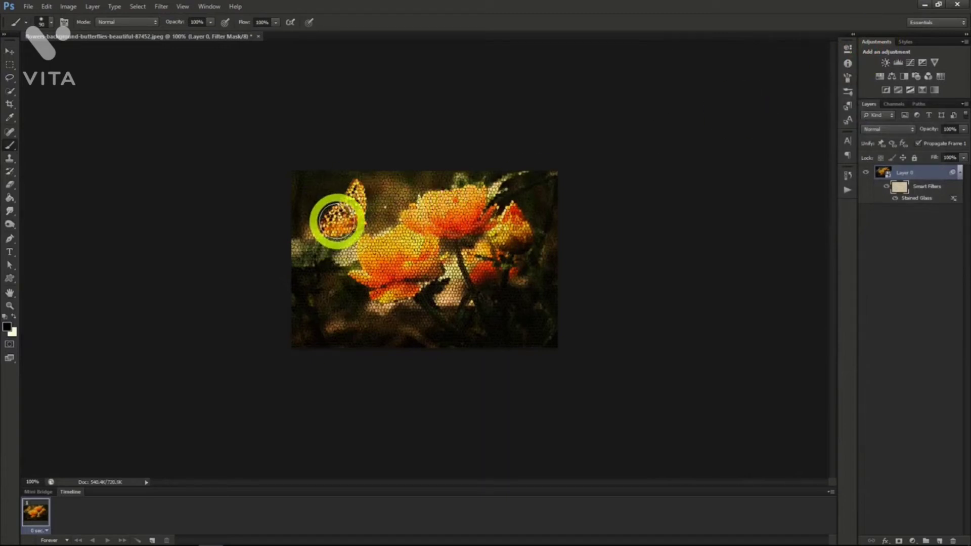
left_click_drag(338, 221, 345, 221)
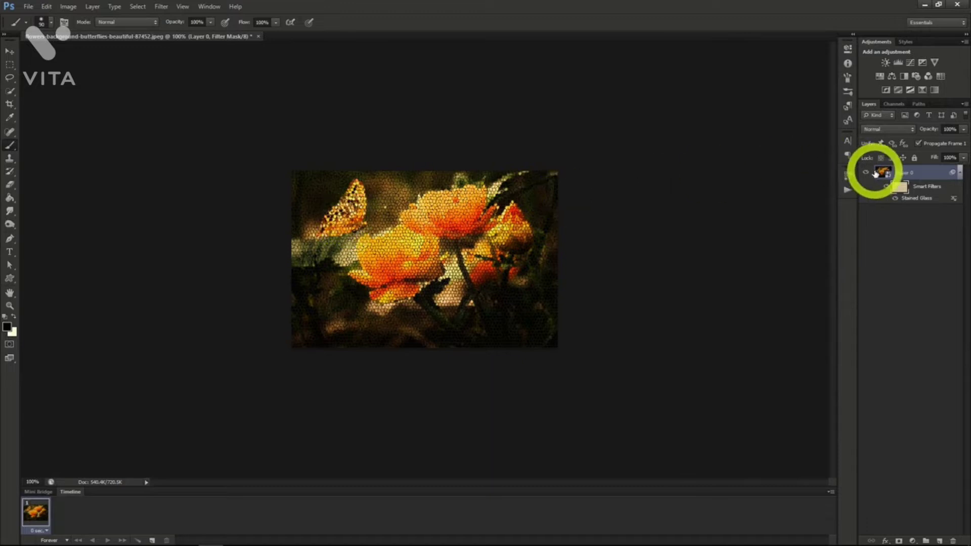
left_click(879, 173)
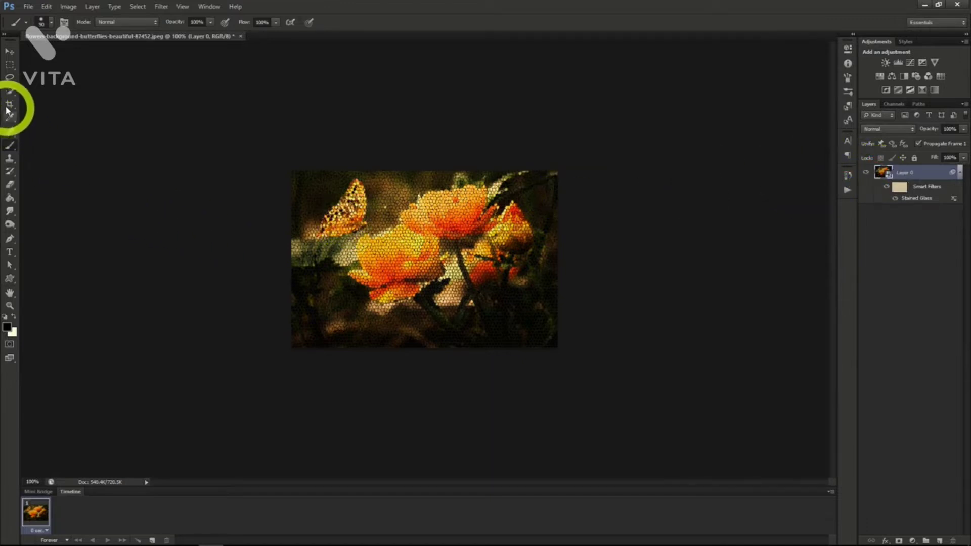
left_click(9, 91)
left_click(351, 216)
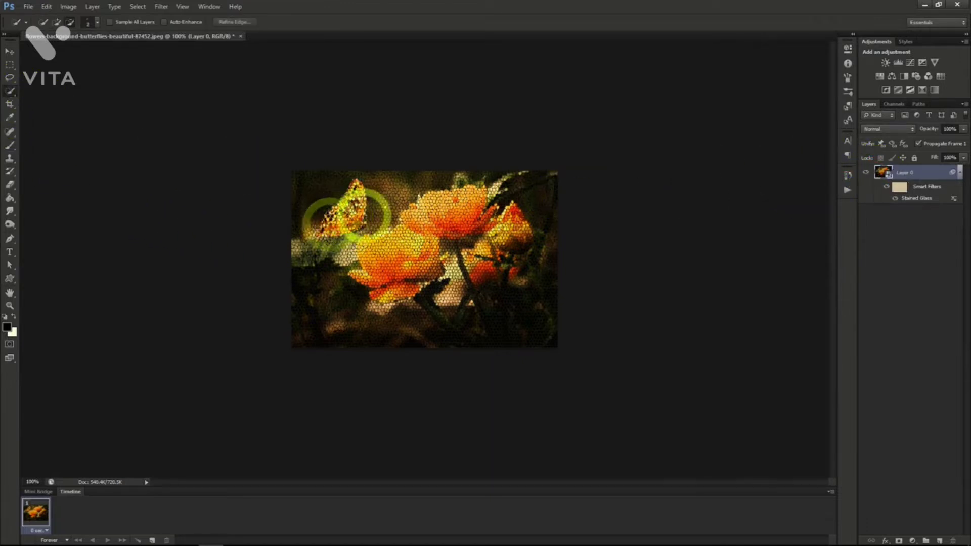
left_click(364, 216)
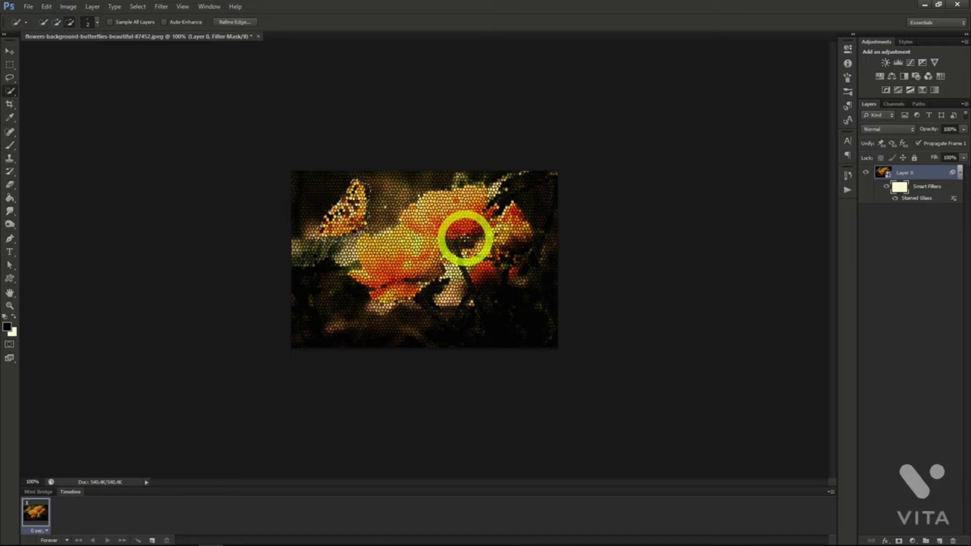
left_click(460, 238)
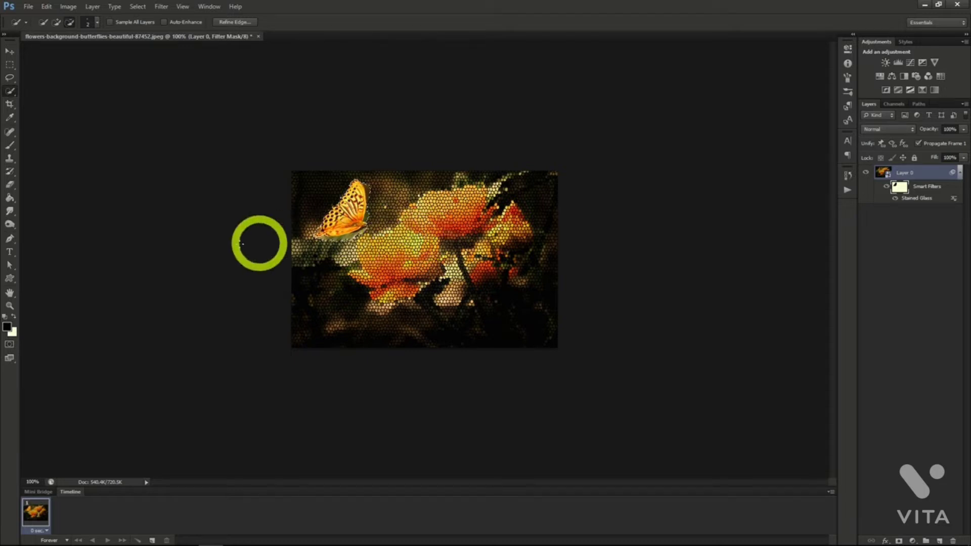
key("b")
key("x")
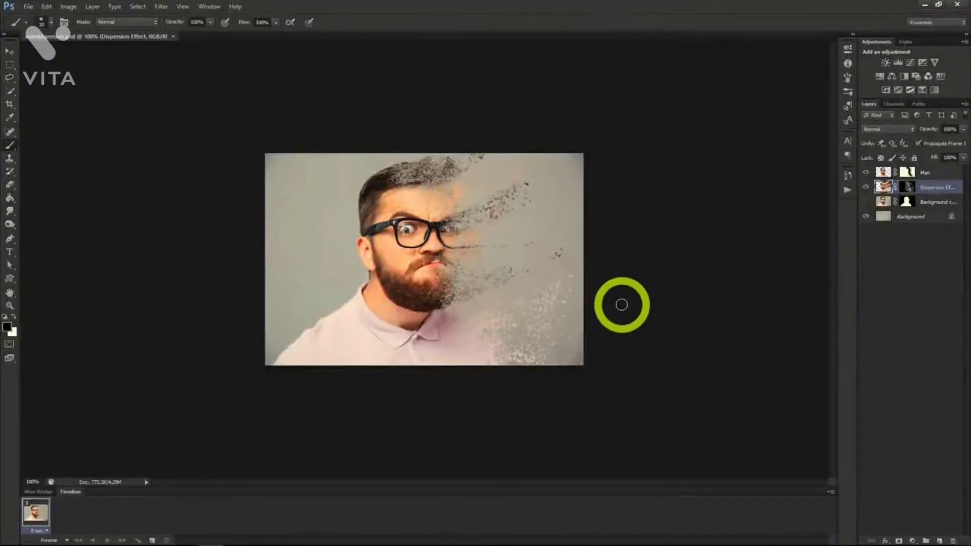
Duplicate the Background layer of the bearded man's portrait as "Background copy".
scroll(628, 301, "up", 2)
scroll(627, 301, "up", 1)
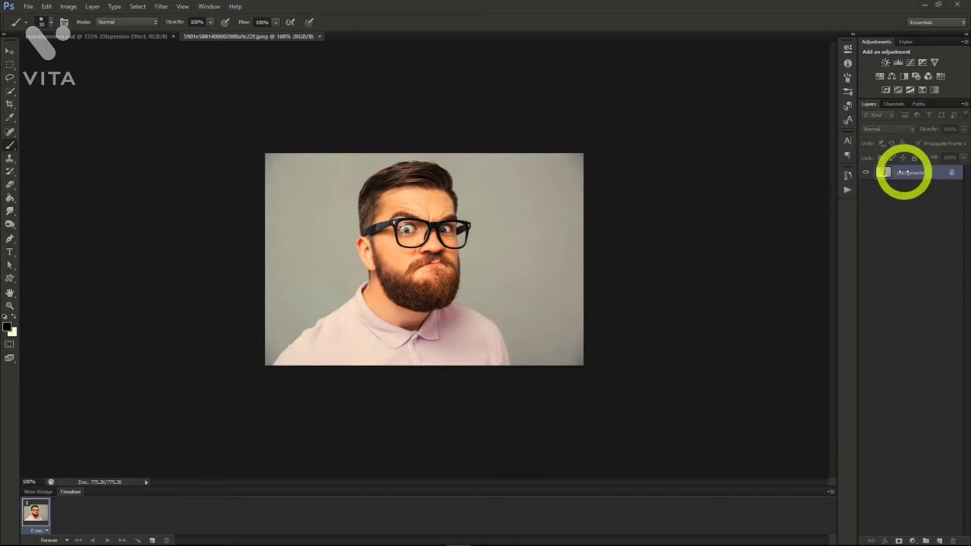
right_click(906, 172)
left_click(900, 198)
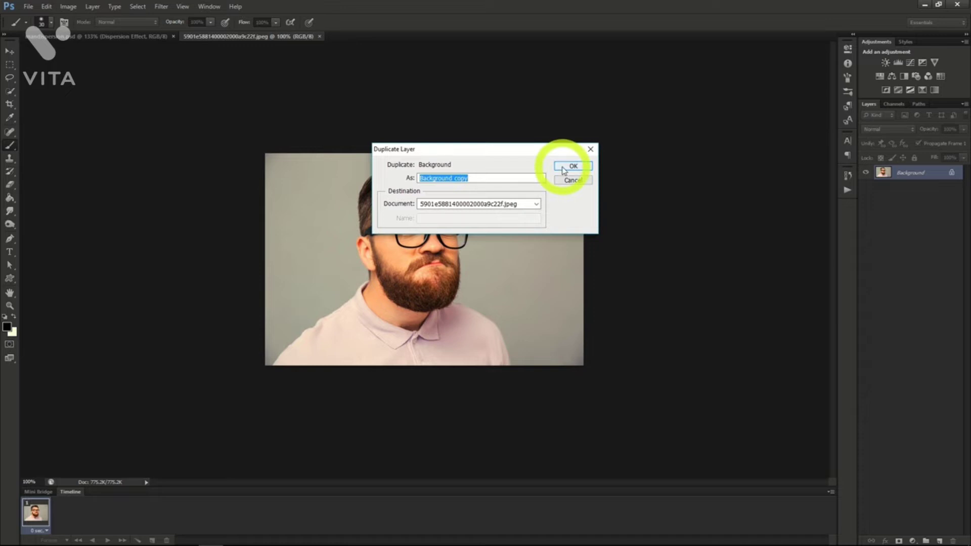
left_click(565, 168)
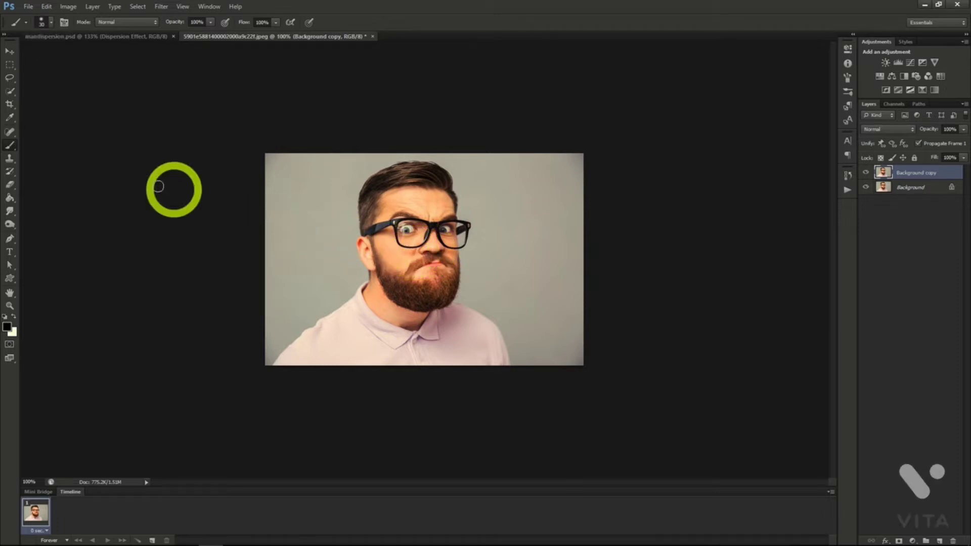
On the Background layer, lasso loosely around the man and fill the selection using Content-Aware.
left_click(9, 77)
key("alt+bracketleft")
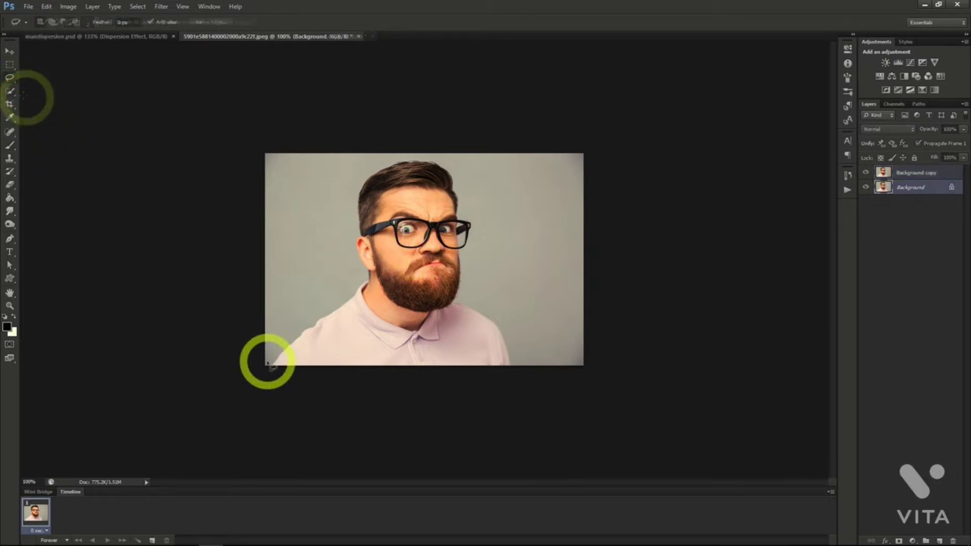
mouse_move(267, 362)
left_mouse_down()
mouse_move(274, 325)
mouse_move(298, 295)
mouse_move(331, 293)
mouse_move(348, 277)
mouse_move(343, 243)
mouse_move(360, 169)
mouse_move(415, 154)
mouse_move(457, 162)
mouse_move(481, 234)
mouse_move(478, 272)
mouse_move(514, 350)
mouse_move(499, 374)
mouse_move(266, 356)
left_mouse_up()
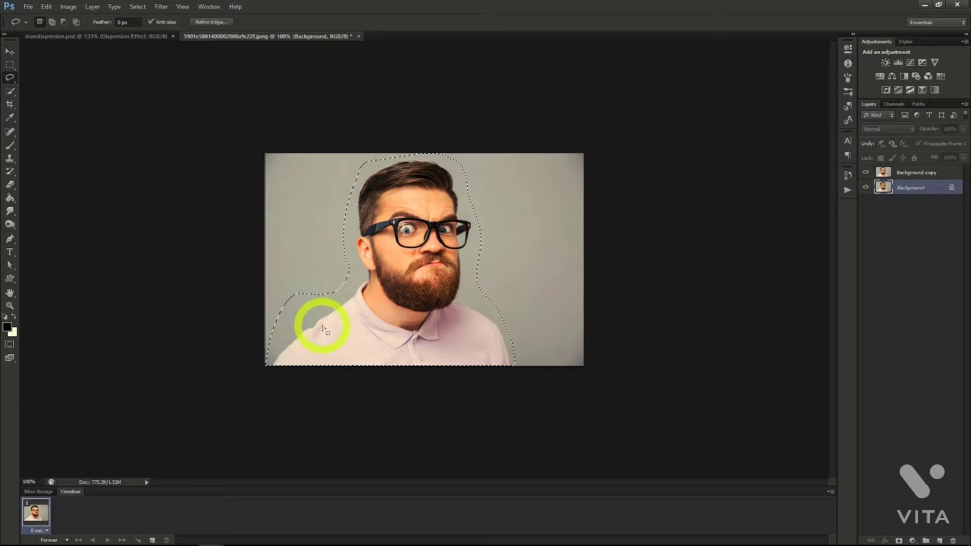
right_click(355, 312)
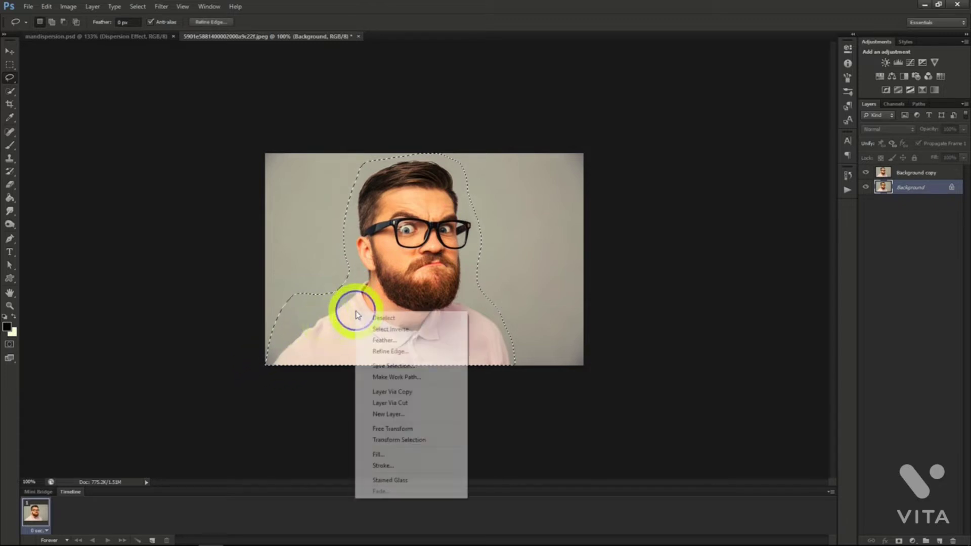
left_click(396, 458)
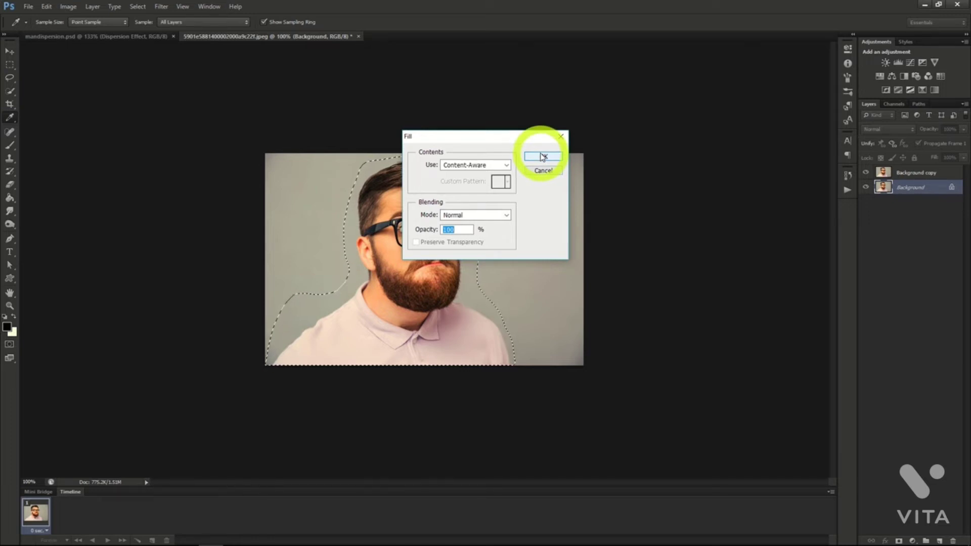
left_click(542, 157)
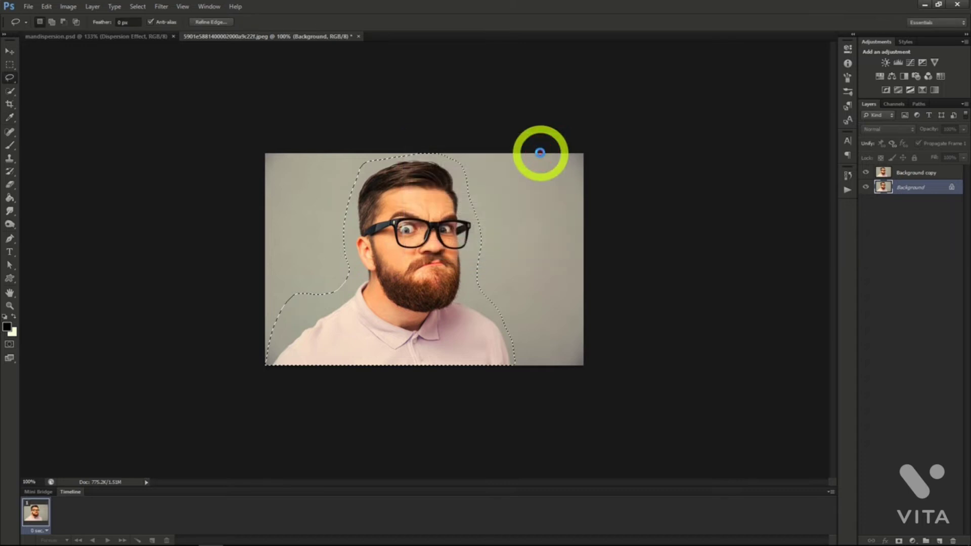
key("l")
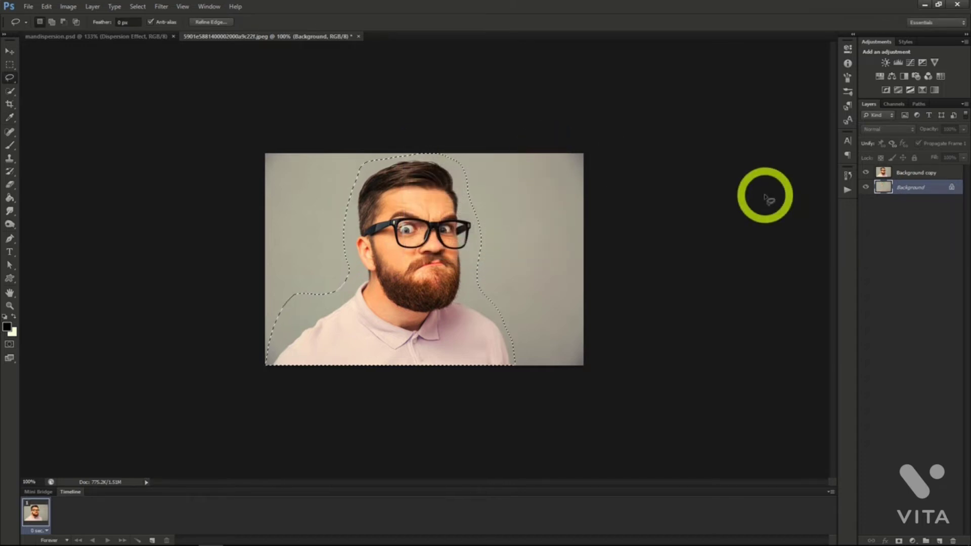
On the Background copy layer, drop the loose selection and quick-select the man's head, beard, neck and shirt.
left_click(914, 173)
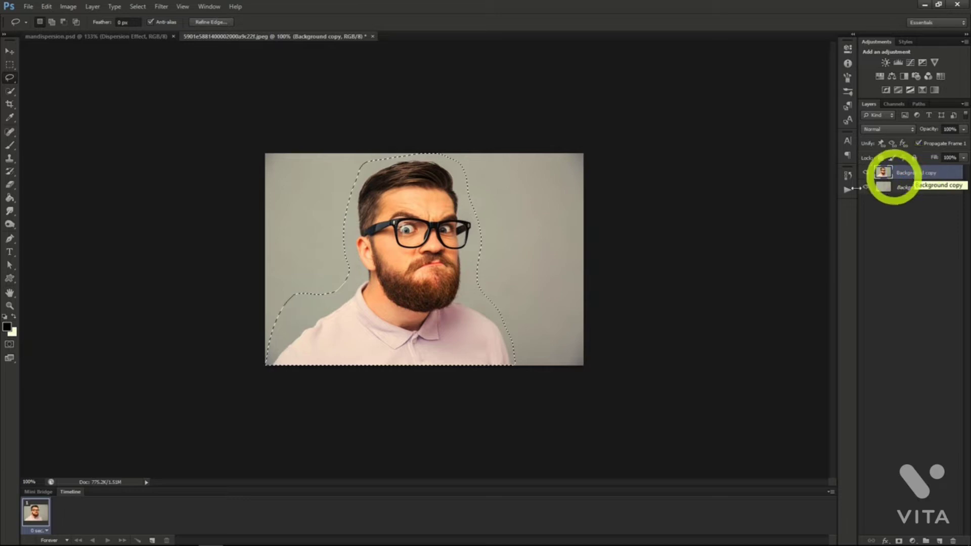
left_click(11, 90)
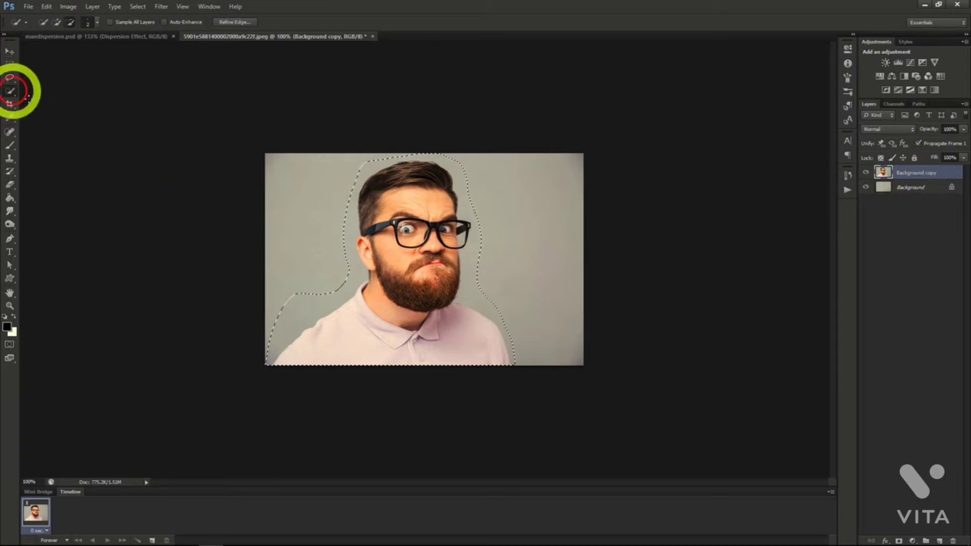
right_click(313, 219)
left_click(324, 226)
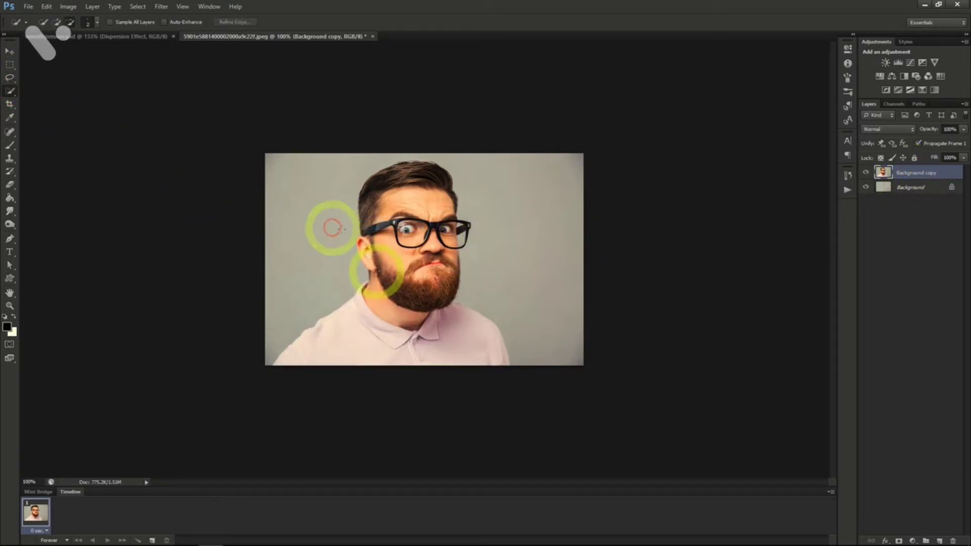
mouse_move(376, 270)
left_mouse_down()
mouse_move(362, 244)
mouse_move(369, 182)
mouse_move(422, 163)
mouse_move(442, 169)
mouse_move(455, 240)
mouse_move(447, 293)
mouse_move(429, 287)
mouse_move(419, 232)
mouse_move(395, 253)
left_mouse_up()
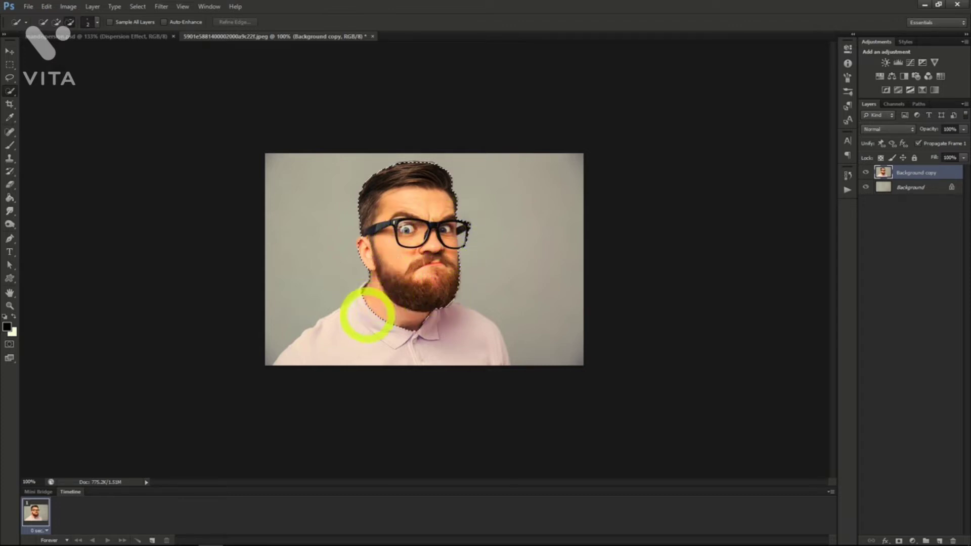
mouse_move(363, 343)
left_mouse_down()
mouse_move(472, 345)
mouse_move(394, 320)
mouse_move(365, 296)
left_mouse_up()
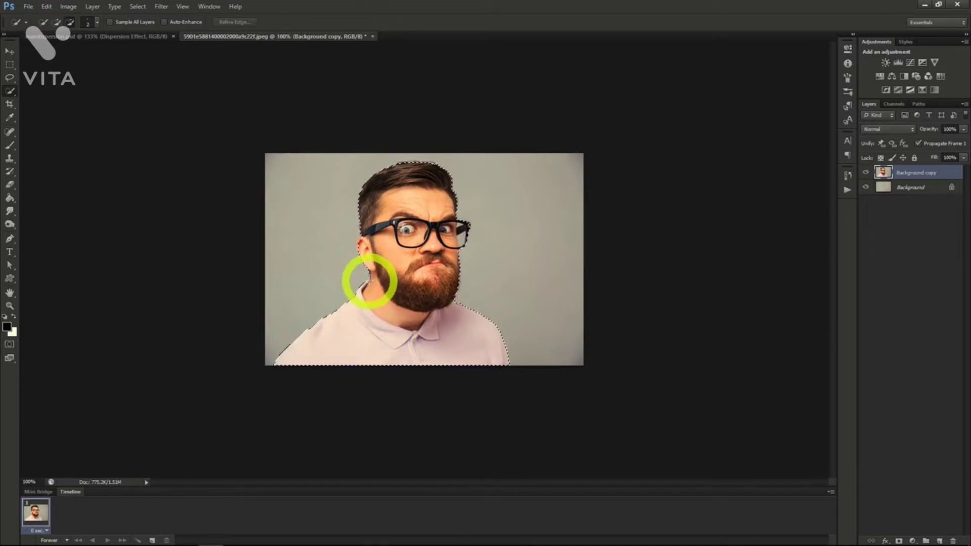
left_click_drag(396, 277, 394, 258)
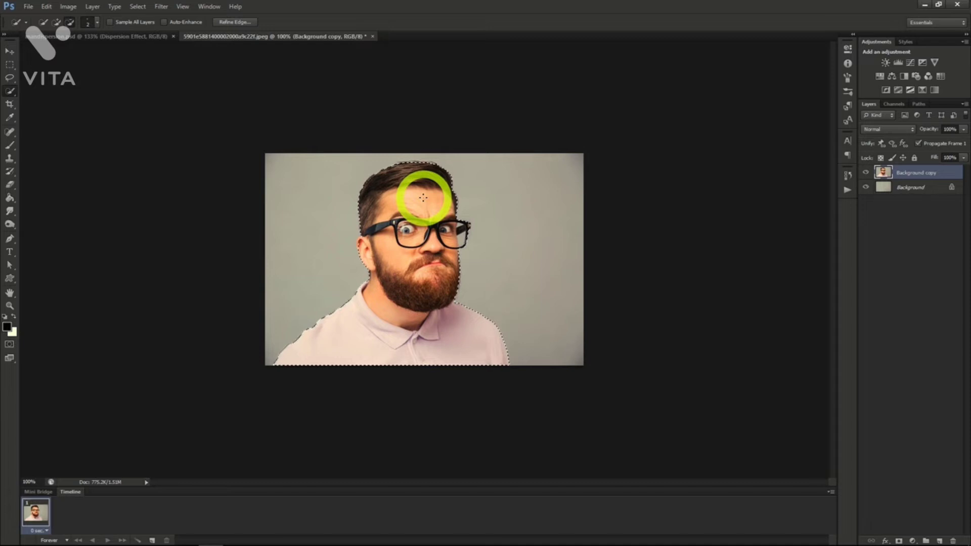
Output the man's selection to a layer mask with Refine Edge, and toggle the Background copy layer's visibility to check the empty backdrop.
left_click(235, 23)
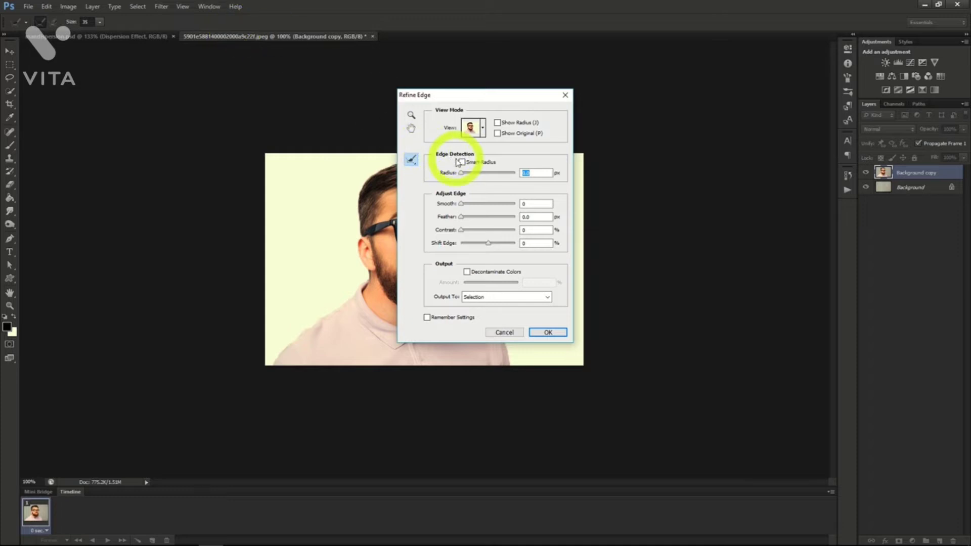
left_click_drag(489, 99, 694, 107)
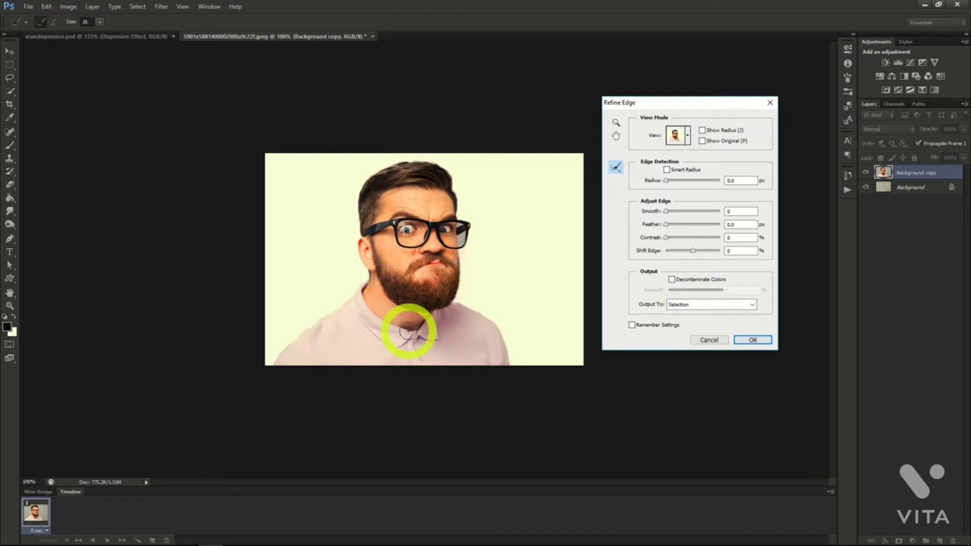
left_click(700, 306)
left_click(691, 323)
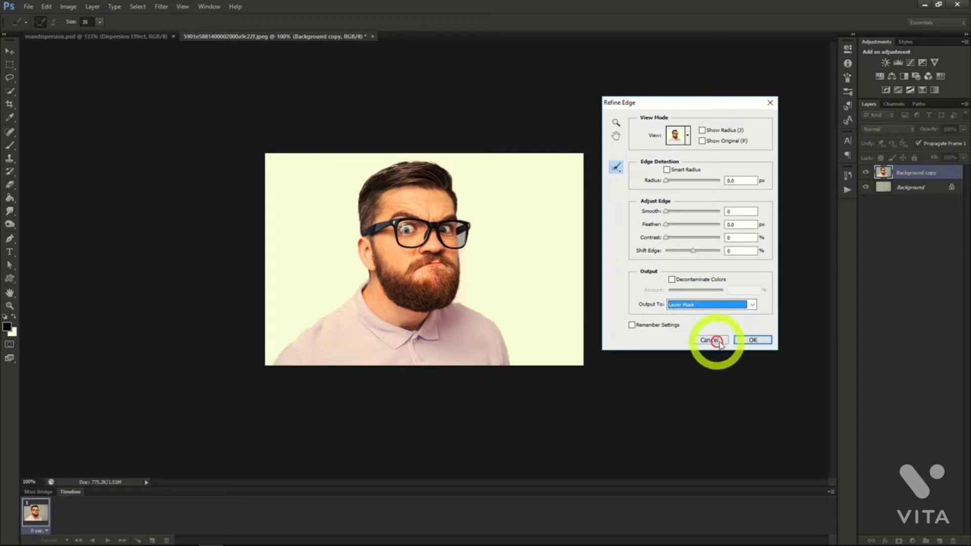
left_click(752, 340)
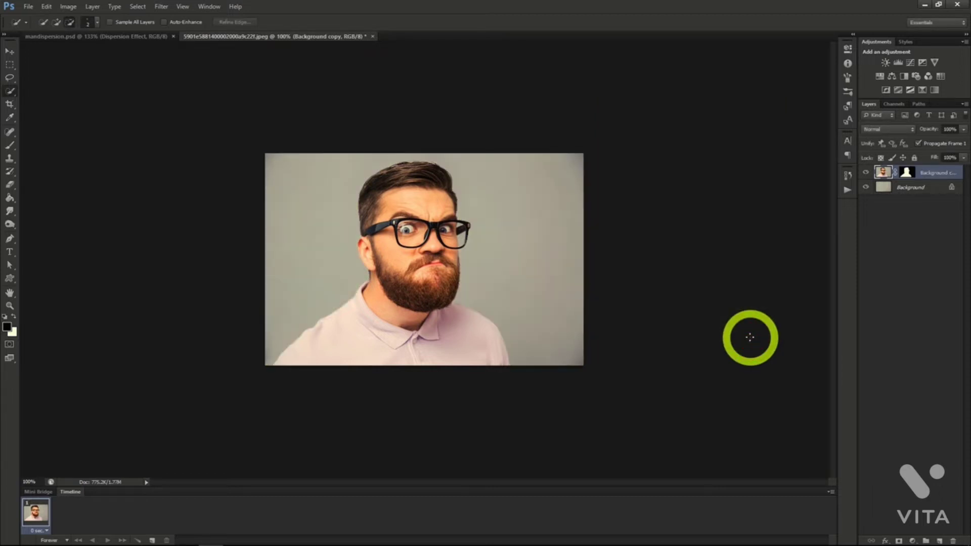
left_click(865, 173)
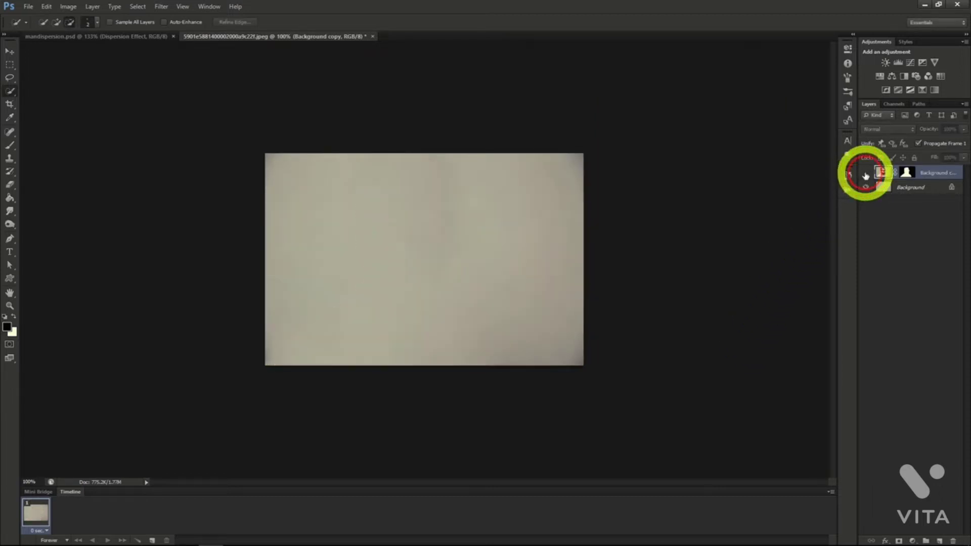
left_click(865, 173)
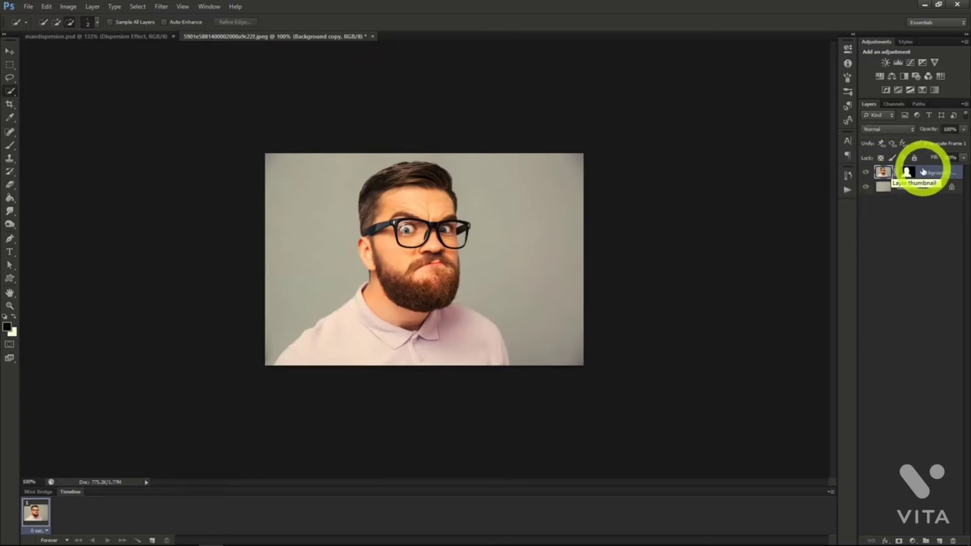
Duplicate the masked Background copy layer as "Dispersion Effect", and duplicate that layer as "Man".
right_click(928, 172)
left_click(892, 203)
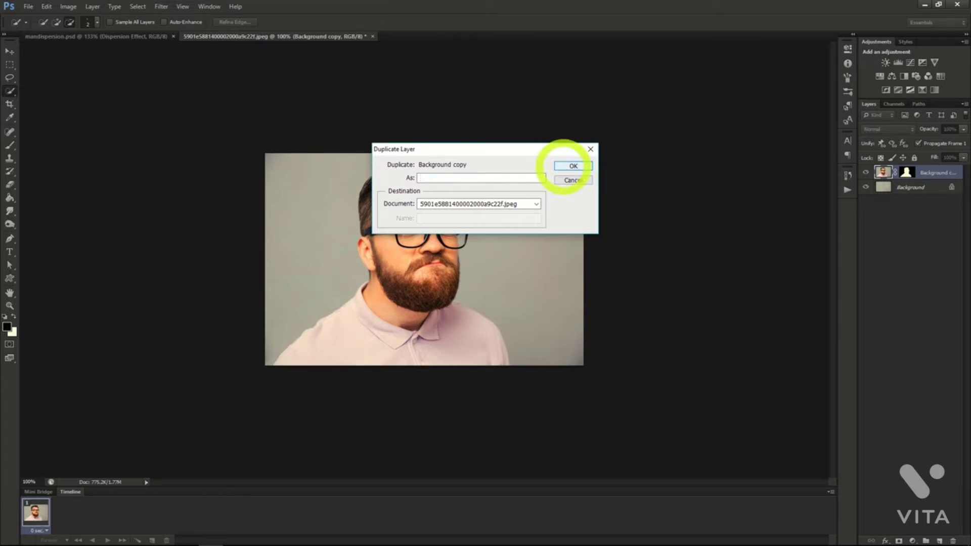
type("Dispersion Effect")
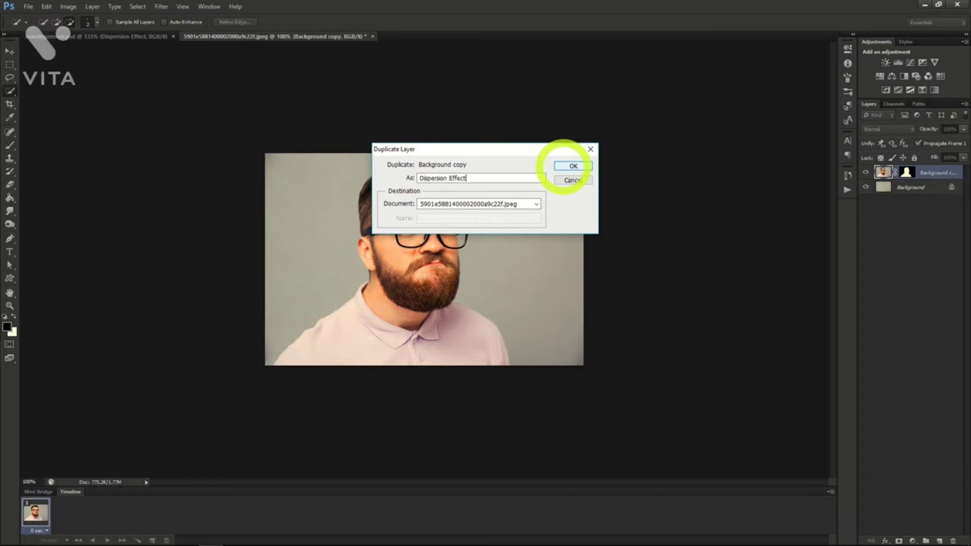
left_click(573, 166)
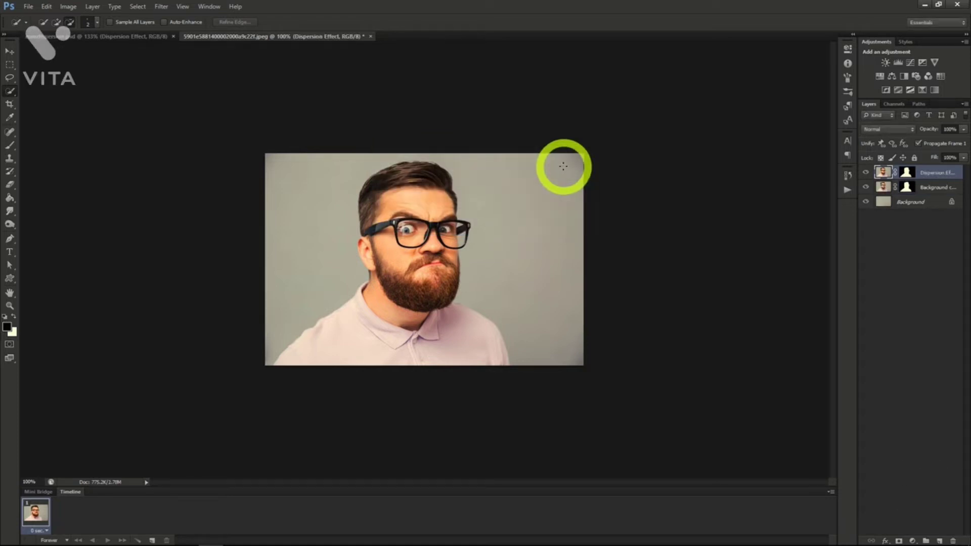
right_click(921, 174)
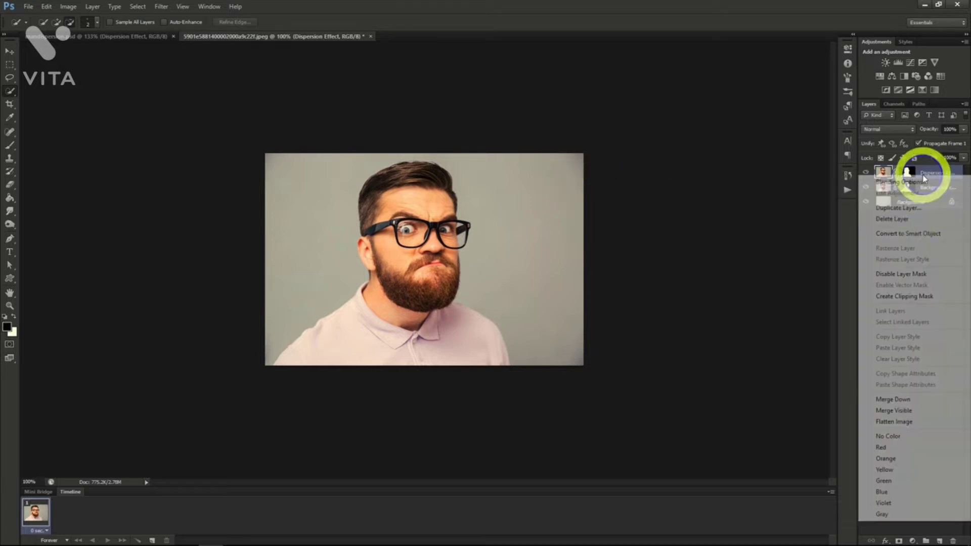
left_click(898, 207)
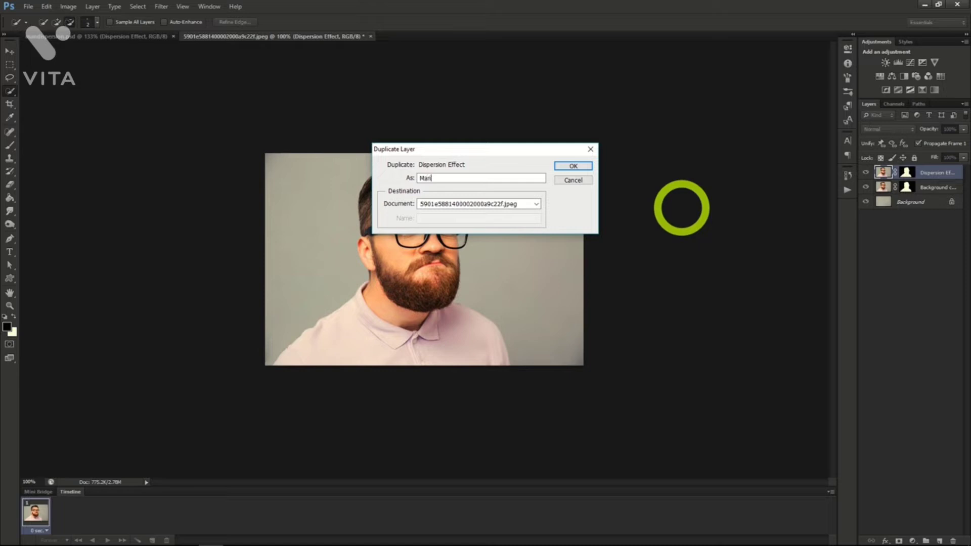
key("Return")
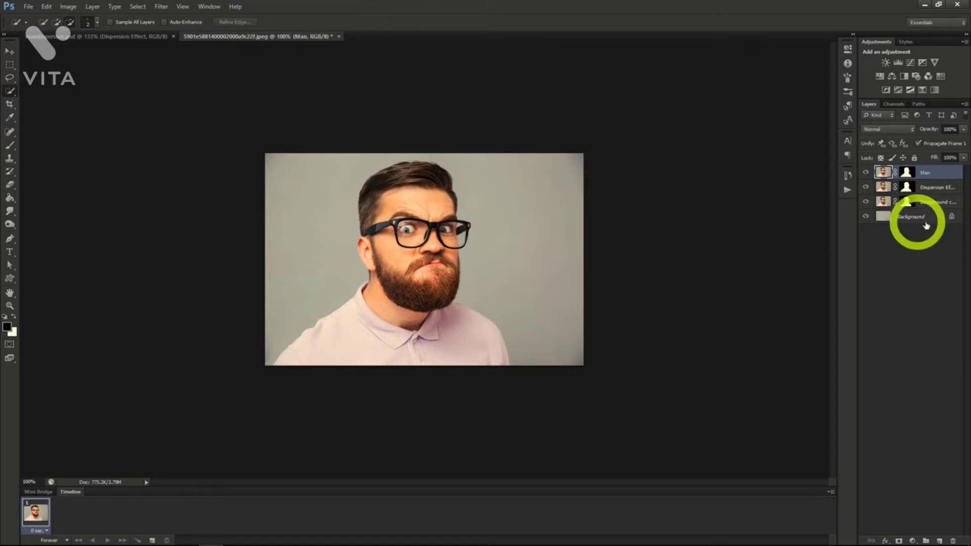
Liquify the Dispersion Effect layer, smearing the man's forehead, glasses, beard and shirt outward past the right edge of the image.
left_click(927, 188)
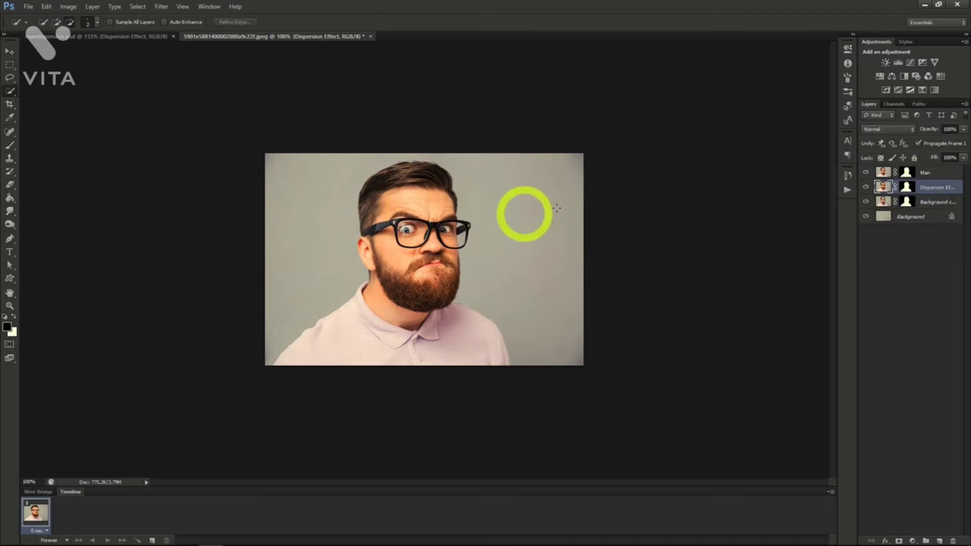
left_click(161, 6)
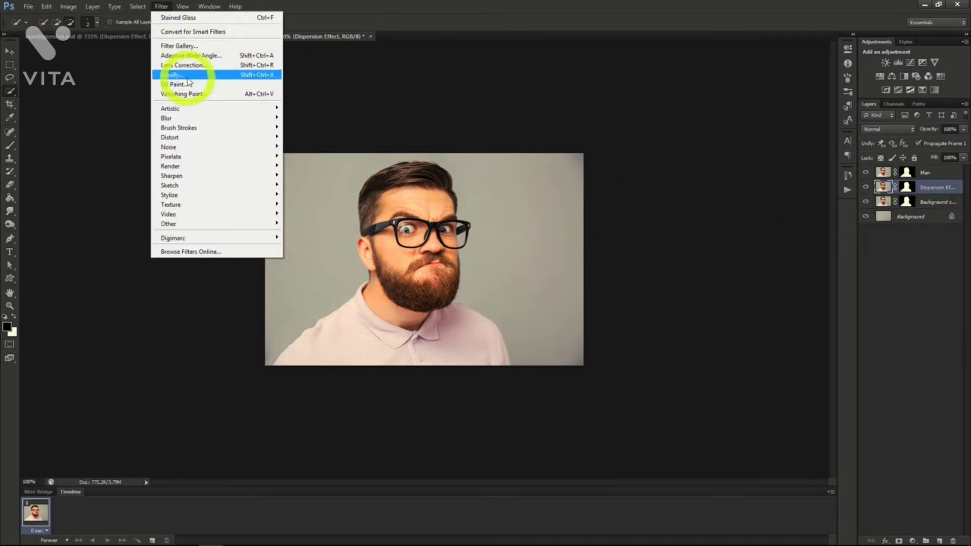
left_click(186, 76)
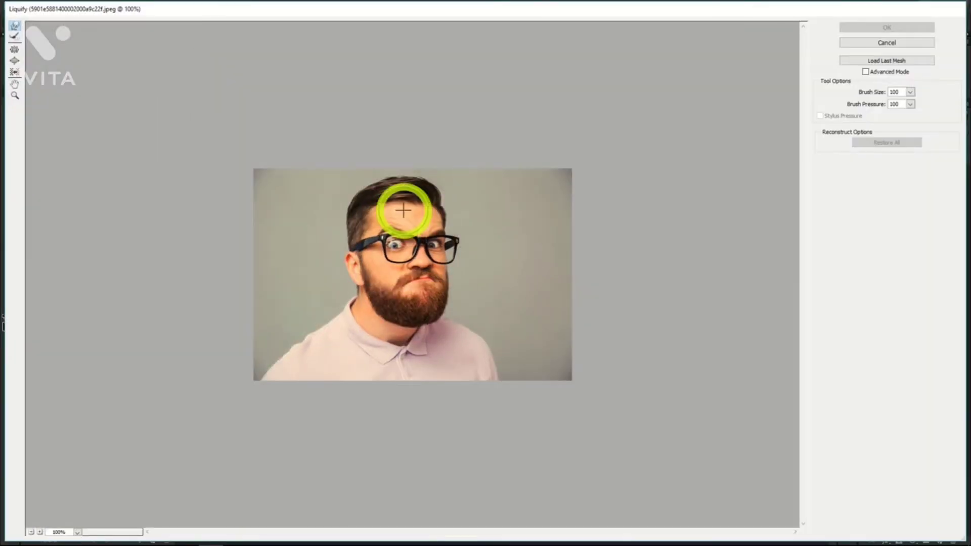
mouse_move(403, 210)
left_mouse_down()
mouse_move(411, 217)
mouse_move(451, 169)
mouse_move(480, 155)
left_mouse_up()
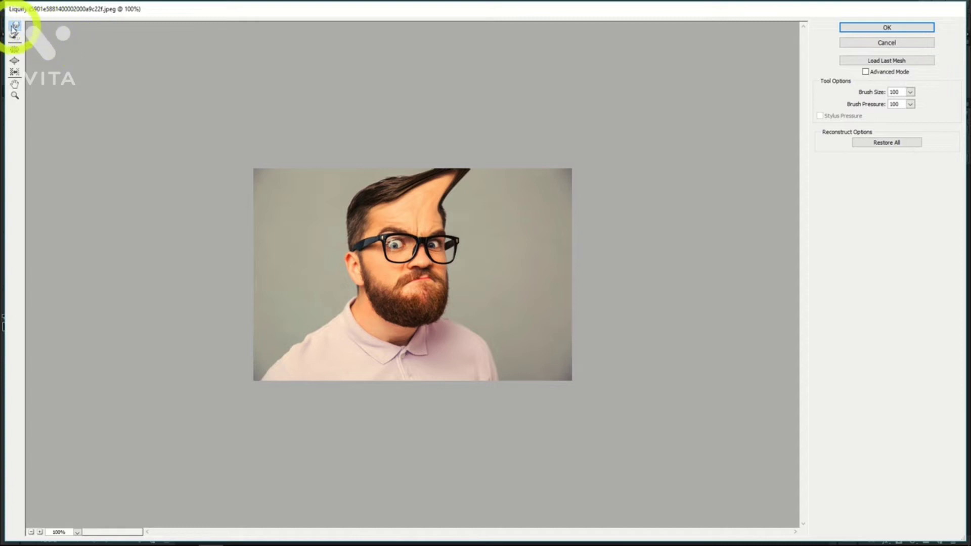
mouse_move(434, 212)
left_mouse_down()
mouse_move(515, 164)
mouse_move(428, 213)
mouse_move(528, 163)
mouse_move(568, 158)
left_mouse_up()
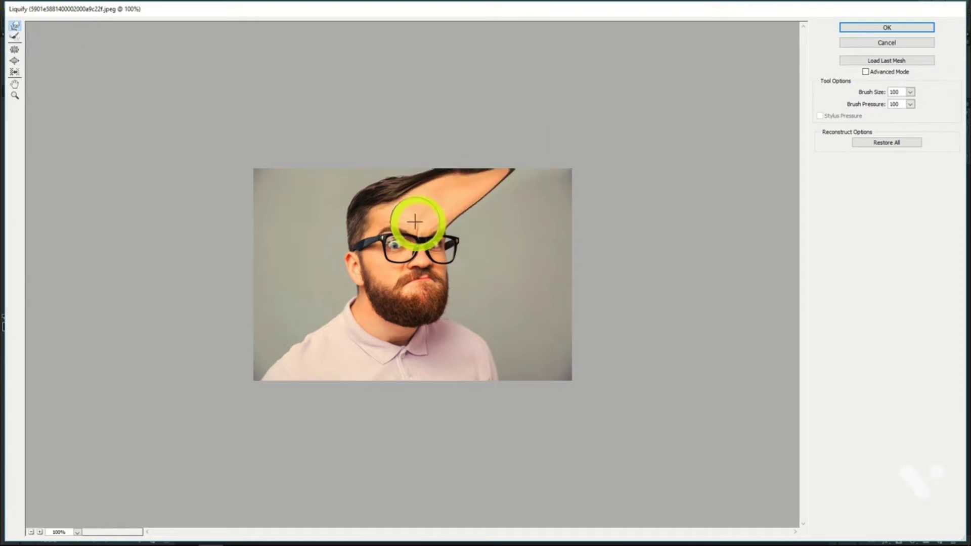
left_click_drag(426, 224, 587, 185)
left_click_drag(471, 218, 581, 187)
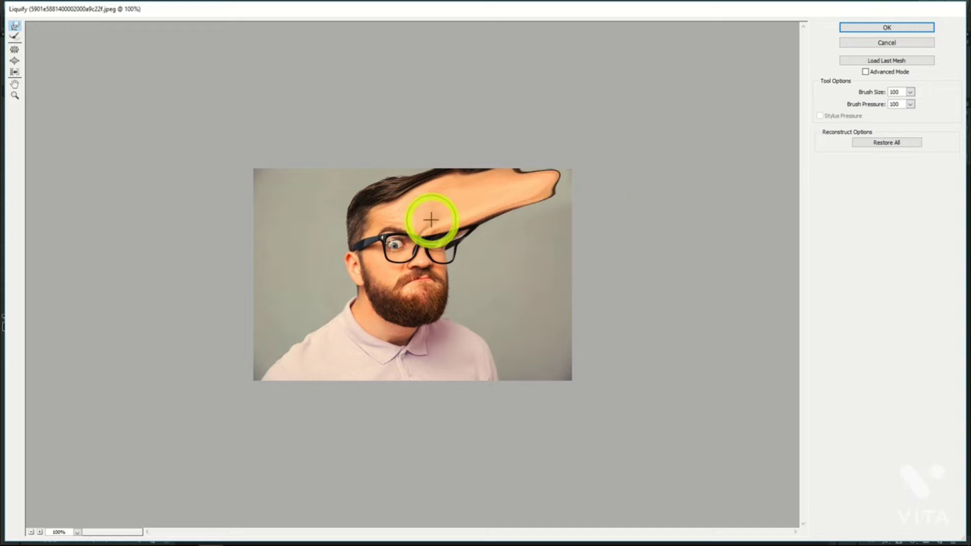
left_click_drag(431, 220, 566, 159)
mouse_move(474, 204)
left_mouse_down()
mouse_move(589, 177)
mouse_move(461, 209)
mouse_move(569, 205)
left_mouse_up()
left_click_drag(460, 217, 616, 219)
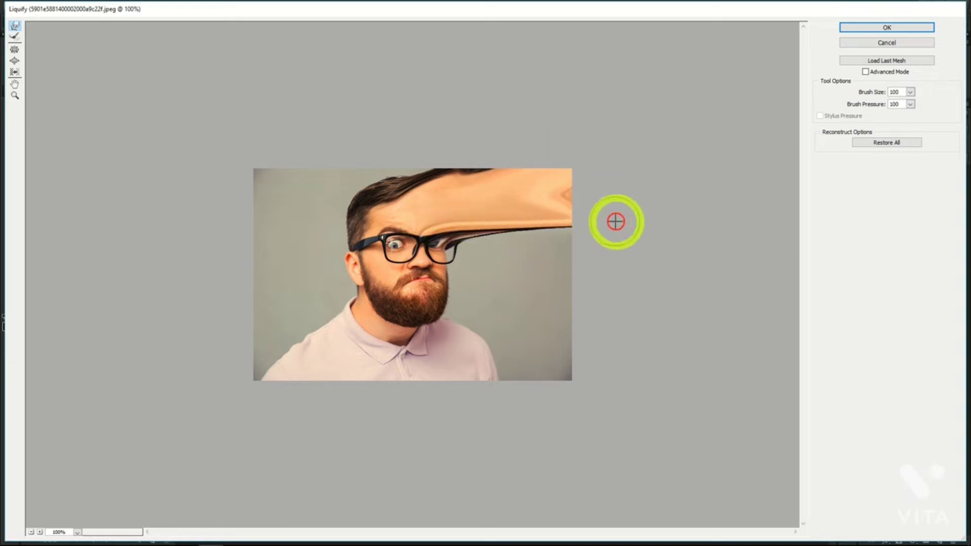
mouse_move(448, 237)
left_mouse_down()
mouse_move(611, 252)
mouse_move(490, 244)
mouse_move(617, 260)
left_mouse_up()
left_click_drag(516, 245, 627, 244)
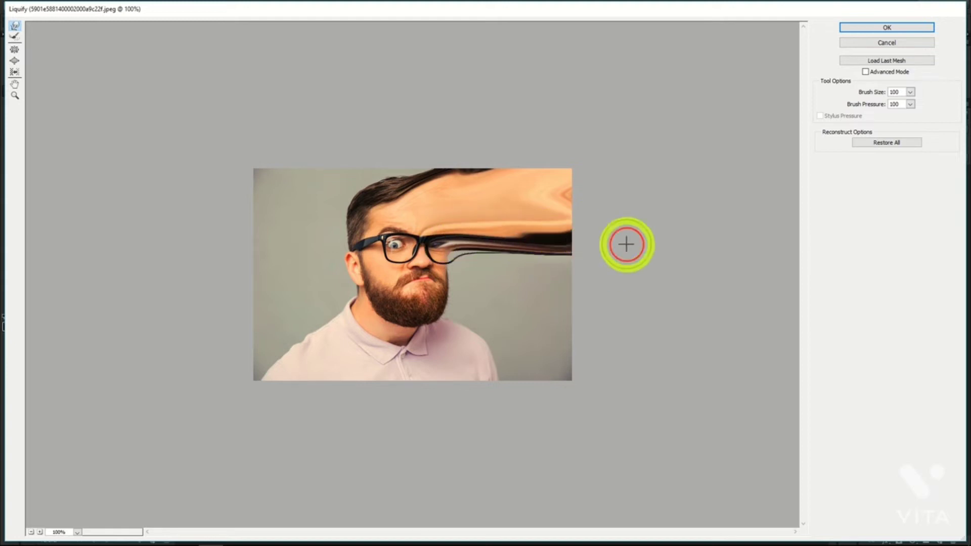
left_click_drag(427, 283, 621, 349)
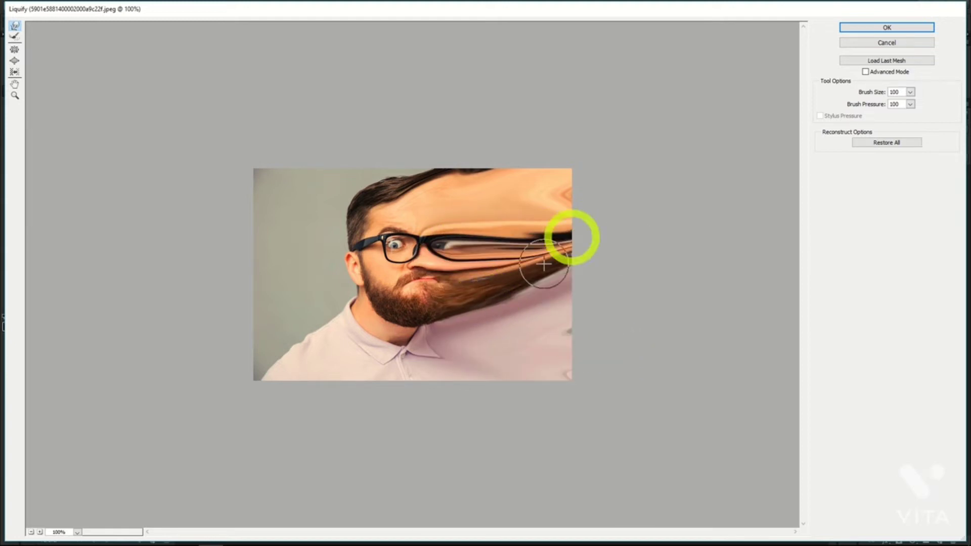
left_click(880, 28)
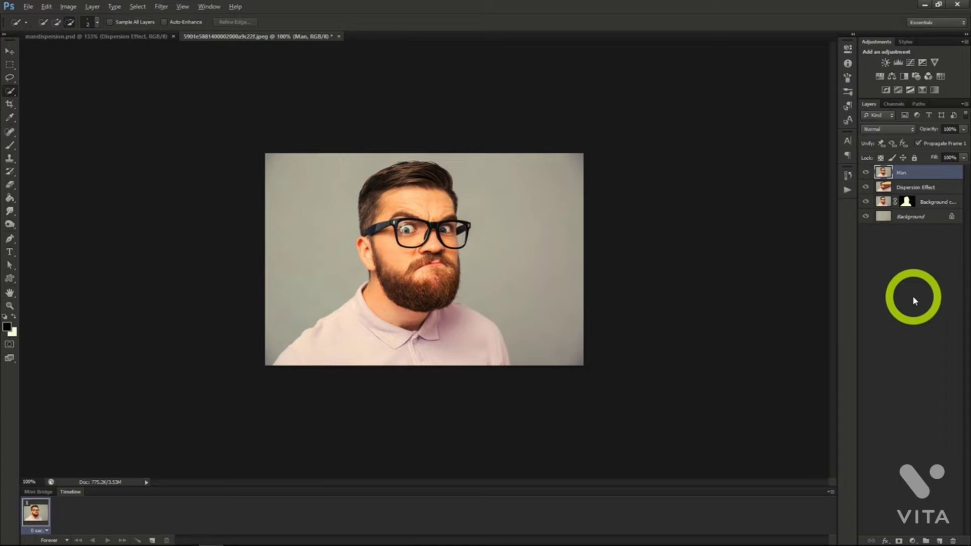
Add a black layer mask to Dispersion Effect and a white one to Man, with the Background copy layer hidden.
left_click(903, 187)
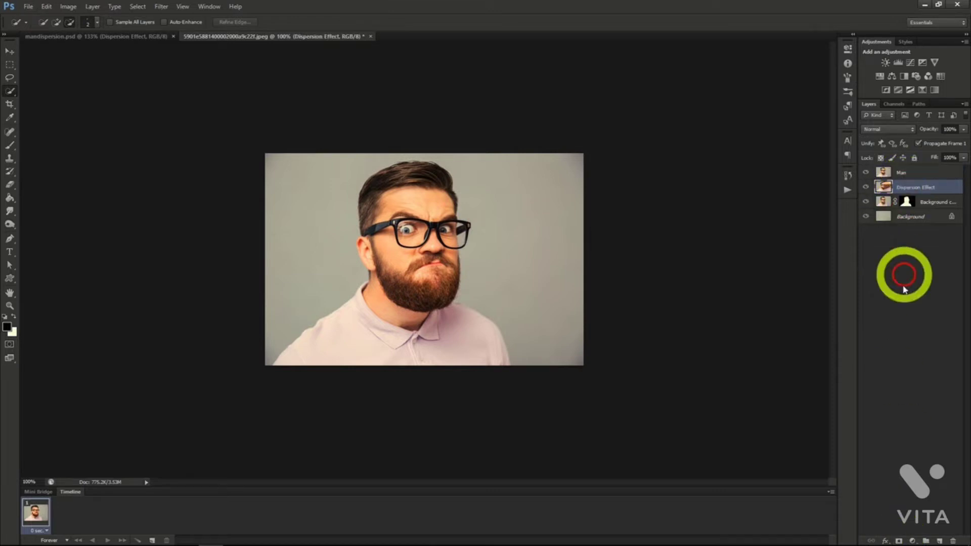
left_click(900, 541, "alt")
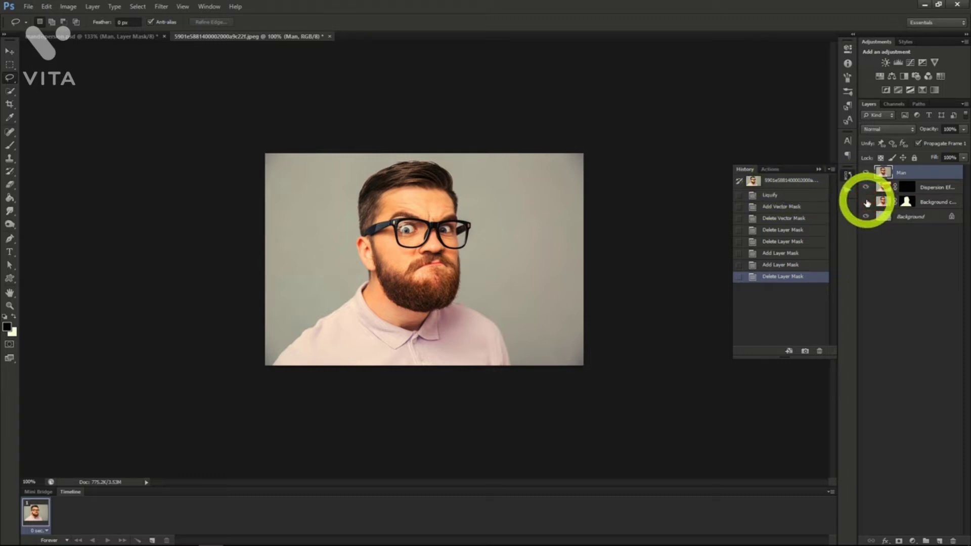
left_click(867, 202)
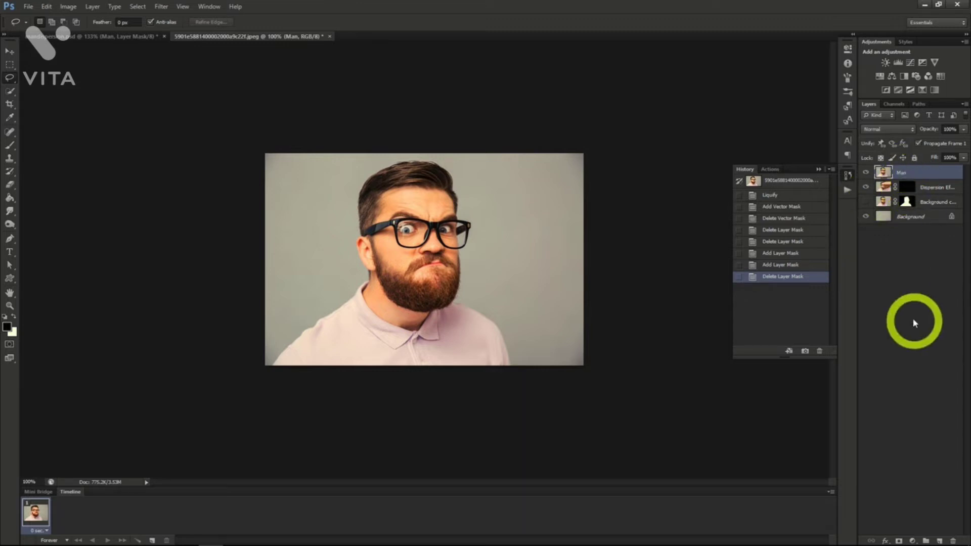
left_click(898, 541)
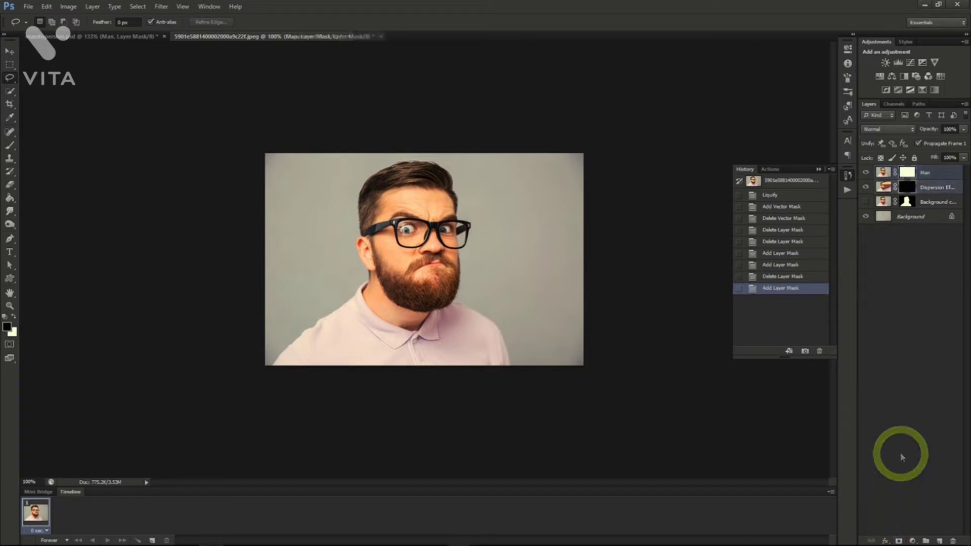
left_click(907, 186)
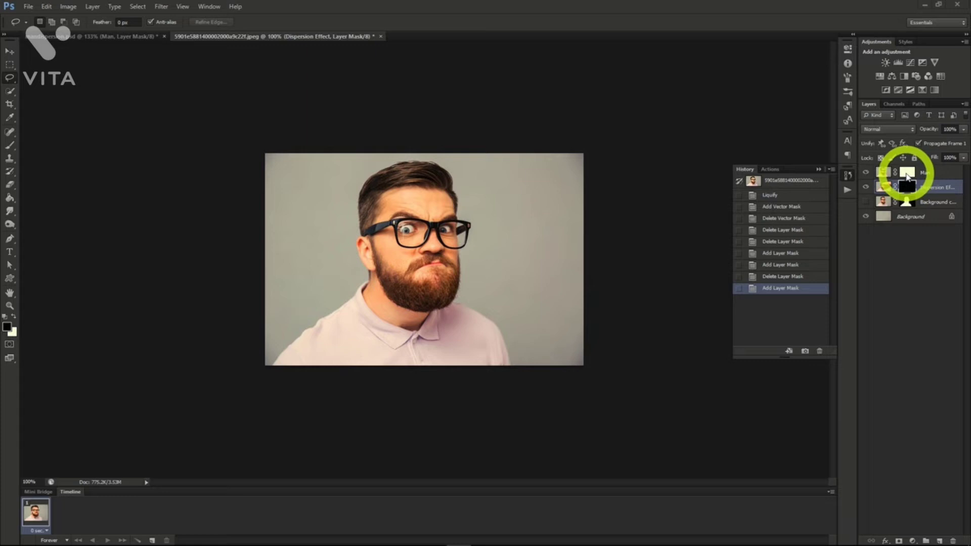
On the Man layer's mask, stamp black with a particle brush at size 400 to break up the face, hair and shoulder edge nearest the smear.
left_click(908, 175)
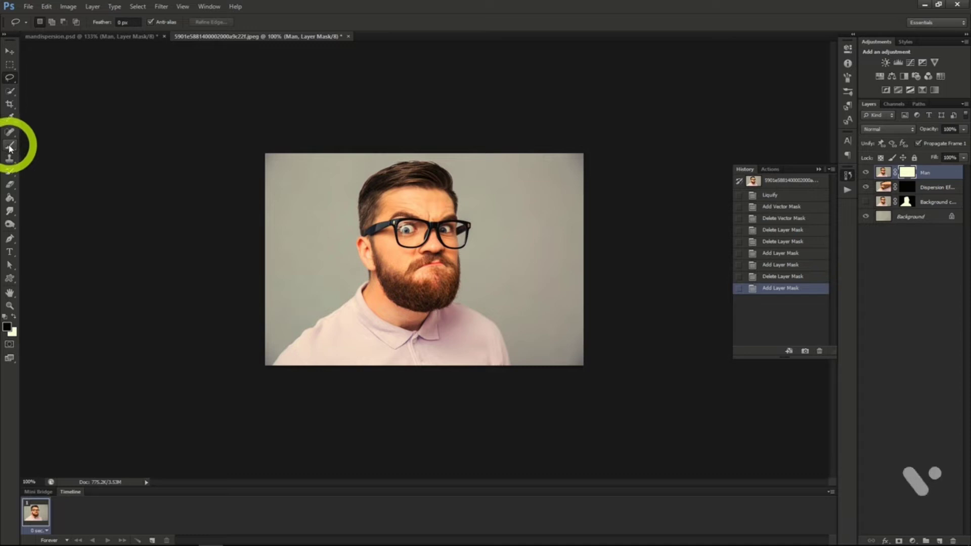
left_click(9, 146)
left_click(51, 22)
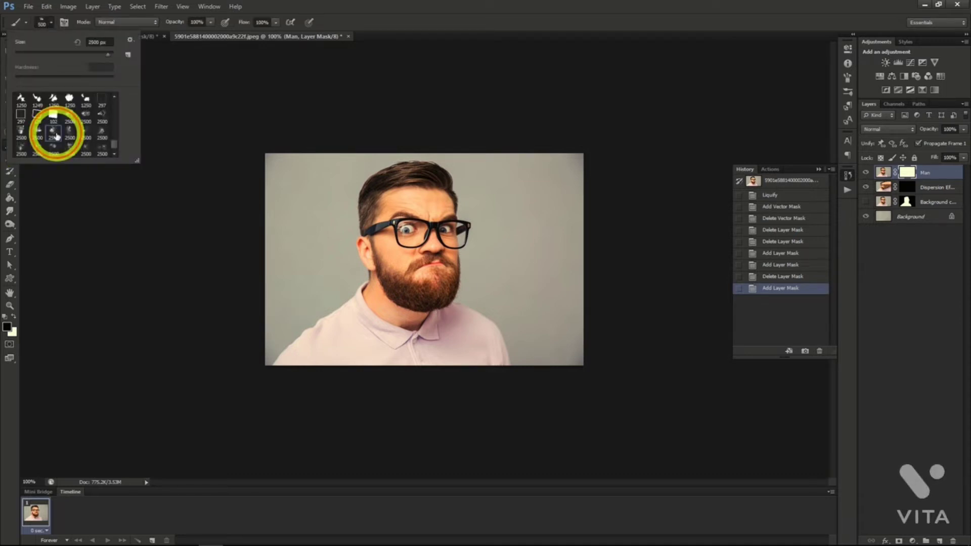
left_click(47, 22)
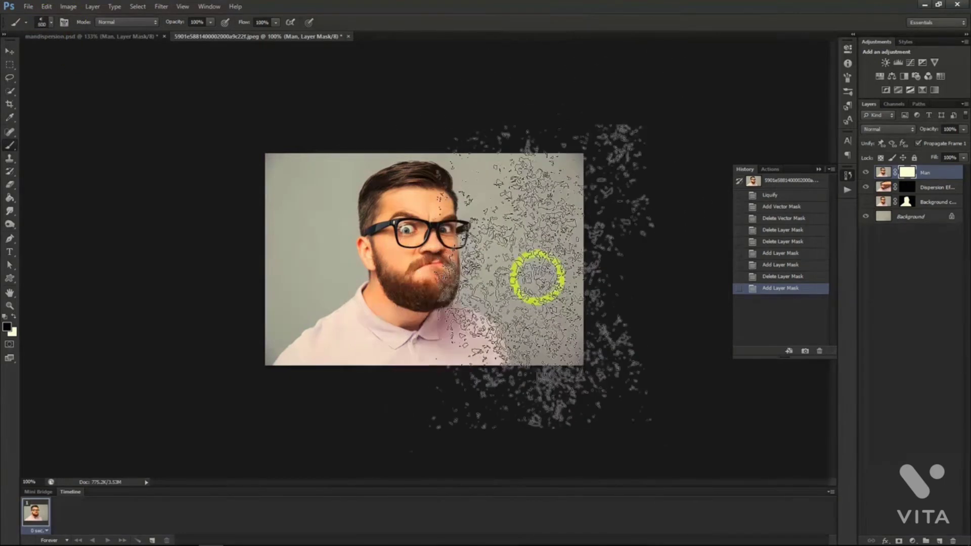
key("[")
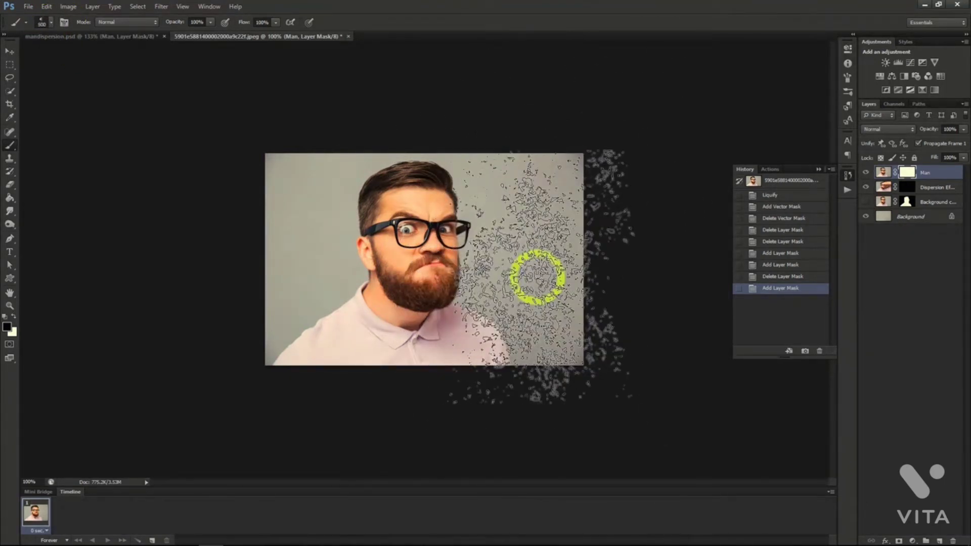
key("[")
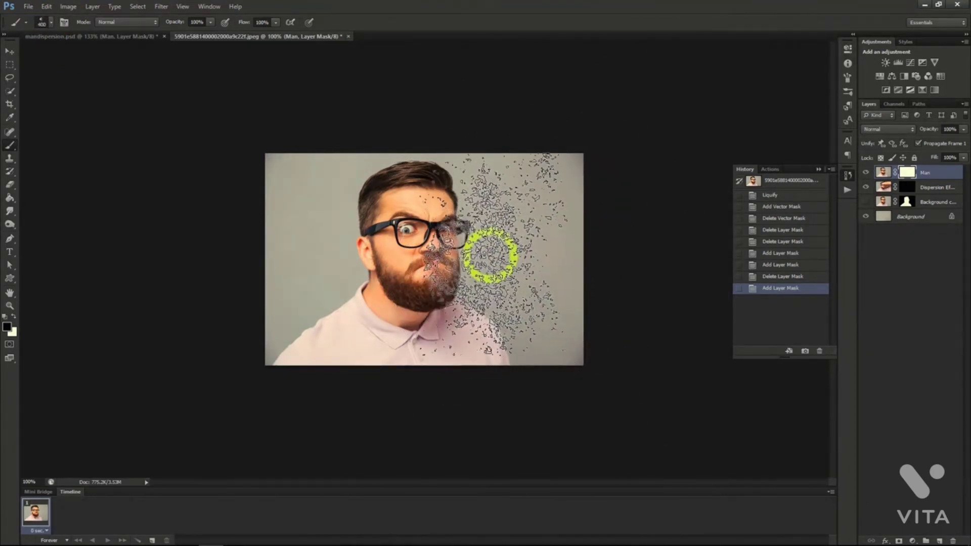
left_click(494, 235)
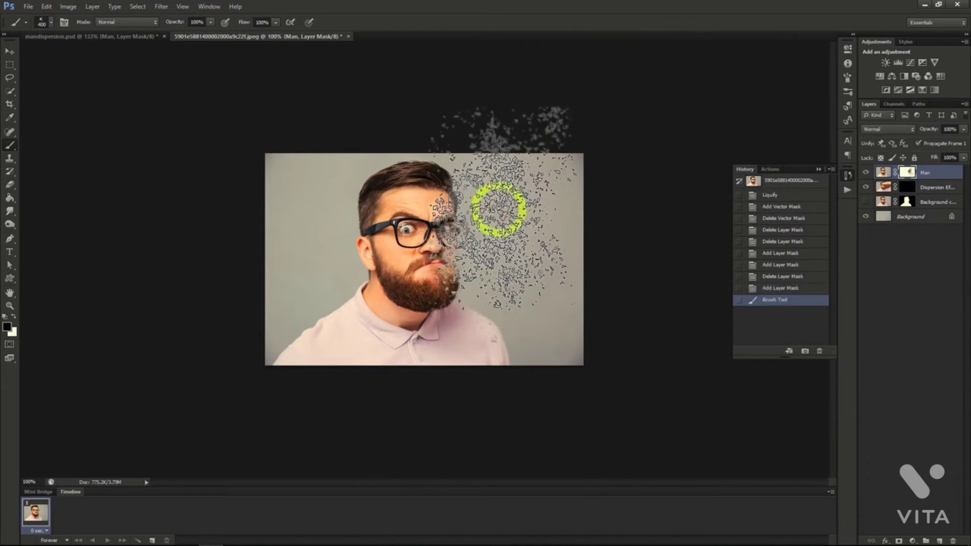
left_click(499, 198)
left_click(482, 163)
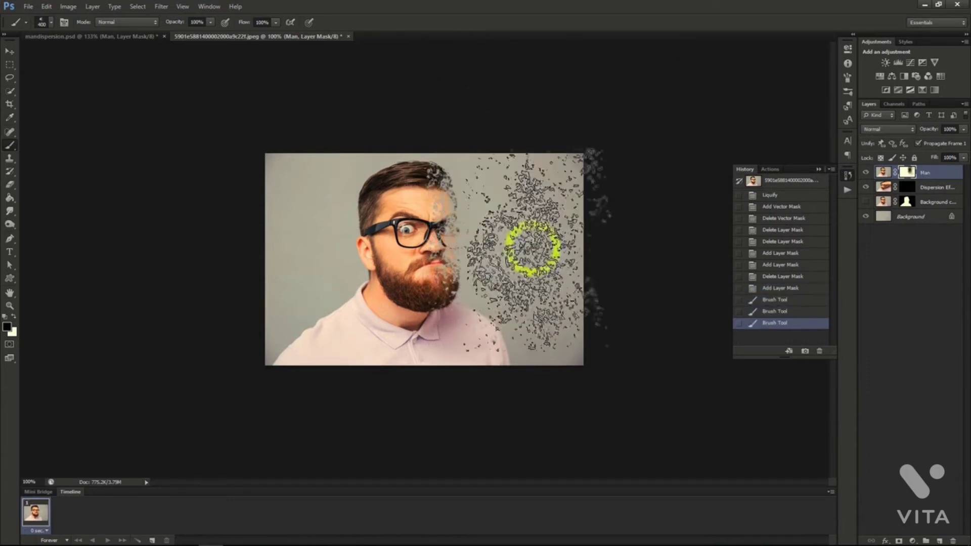
left_click(529, 298)
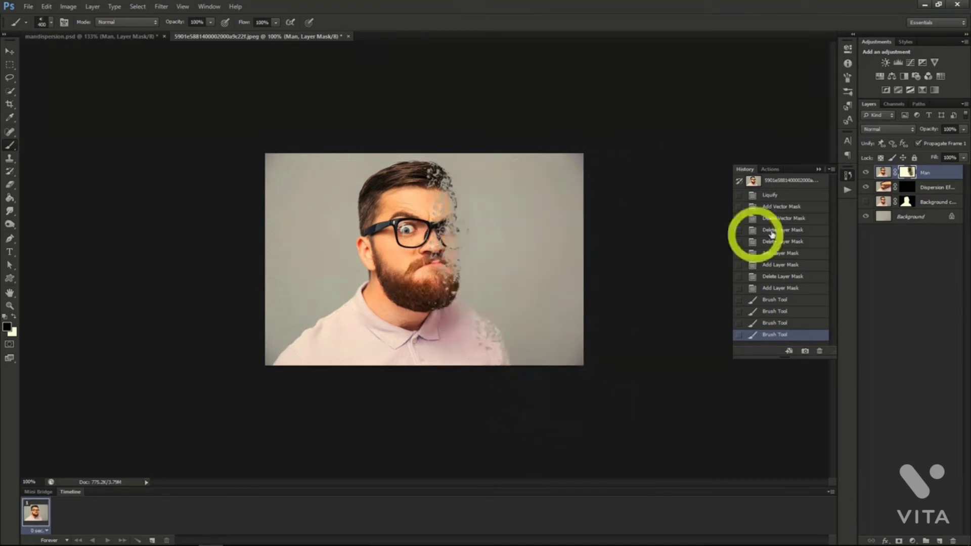
Select the Dispersion Effect layer and choose a different particle brush with a size of 2500 and white as the foreground colour.
left_click(925, 191)
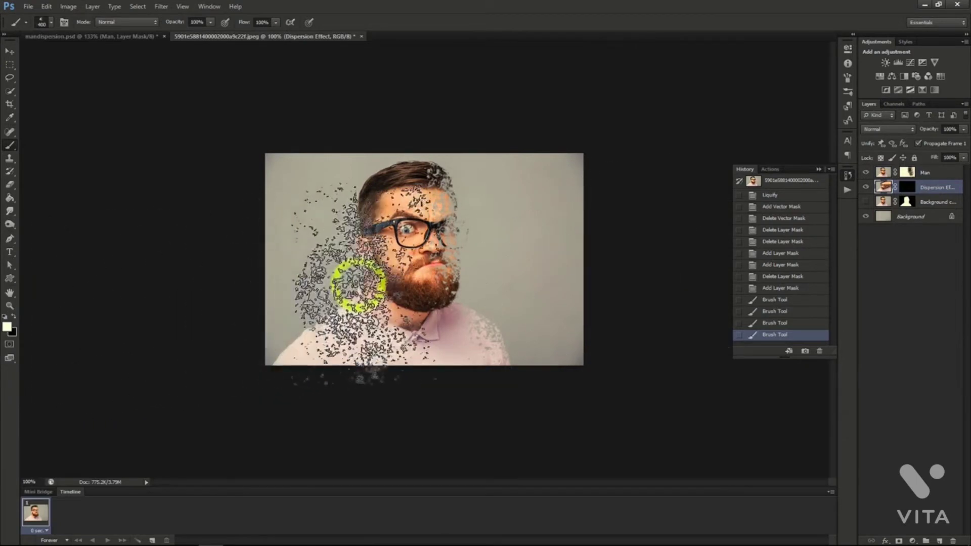
left_click(46, 23)
left_click(71, 125)
left_click(46, 22)
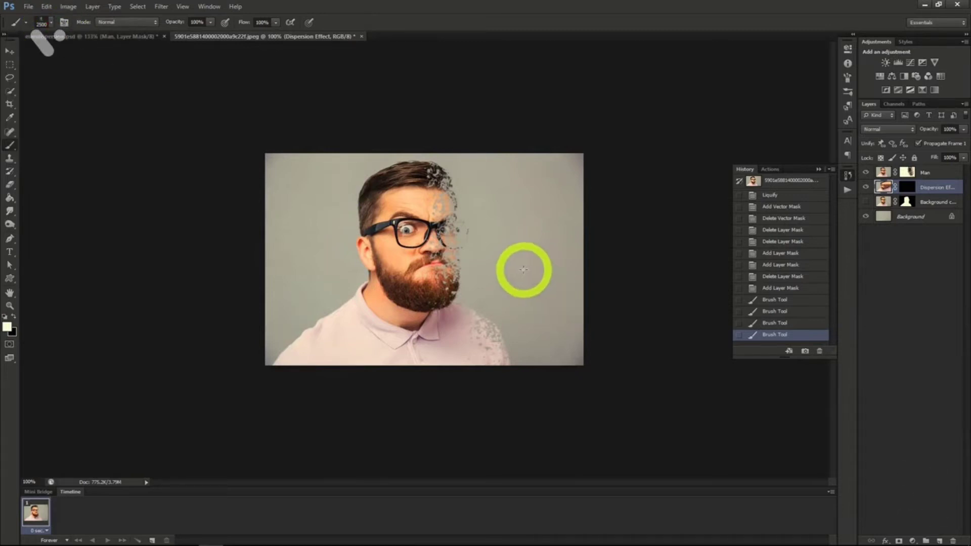
left_click(506, 251)
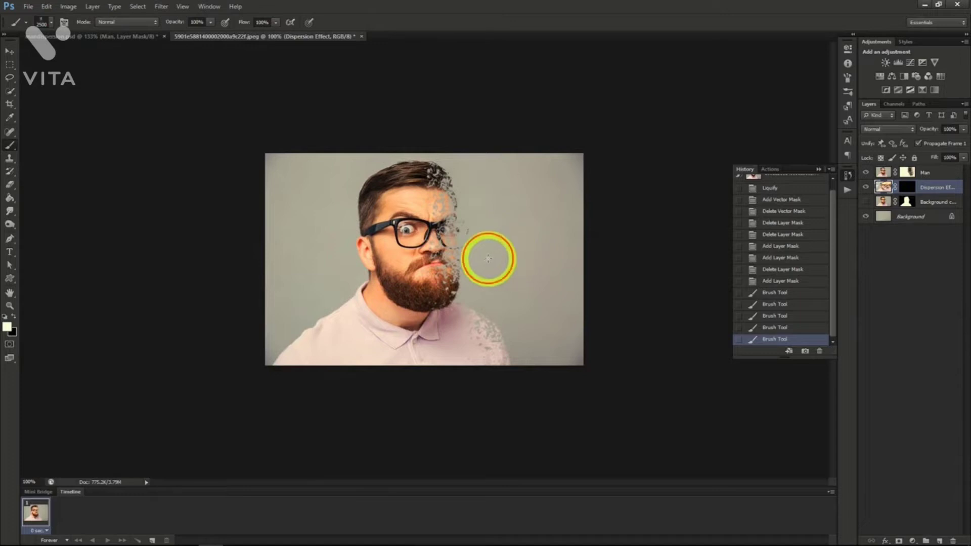
left_click(488, 256)
left_click(452, 200)
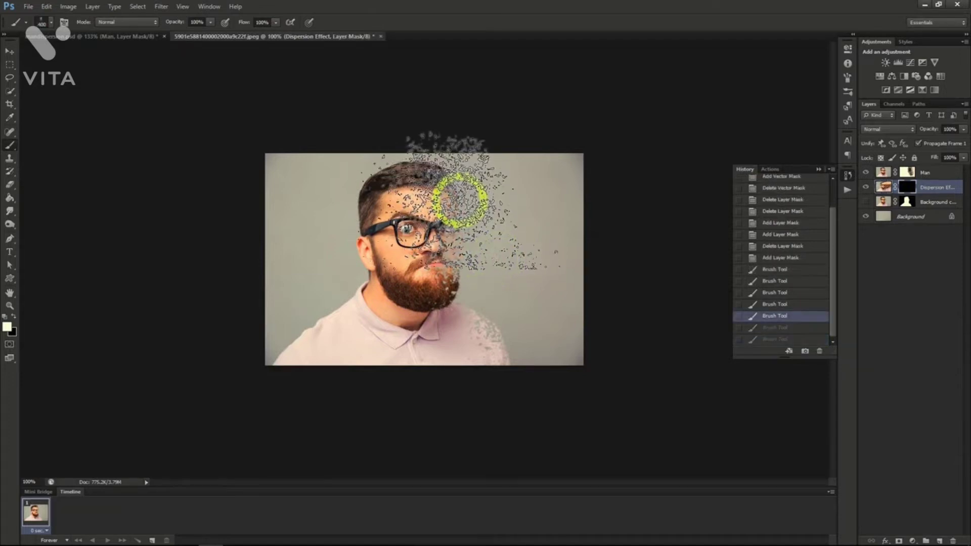
On the Dispersion Effect layer's mask, stamp white with the particle brush at size 400 beside the forehead, beard and shoulder and toward the image edge.
left_click(459, 201)
left_click(458, 206)
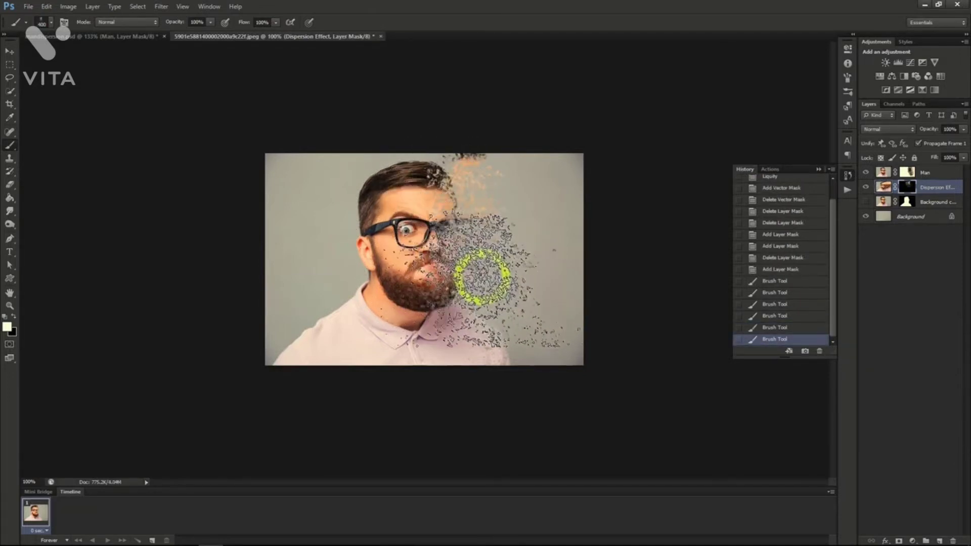
left_click(510, 307)
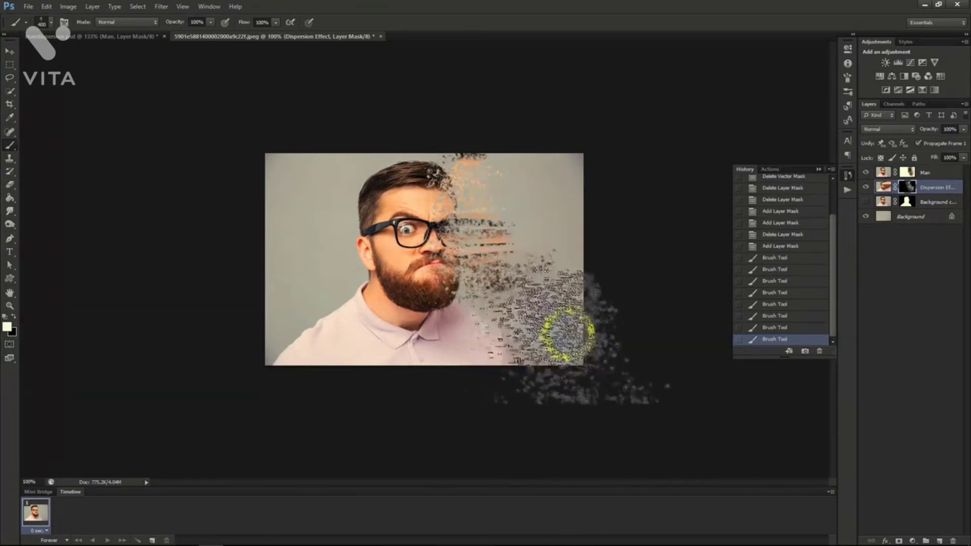
left_click(583, 277)
left_click(566, 203)
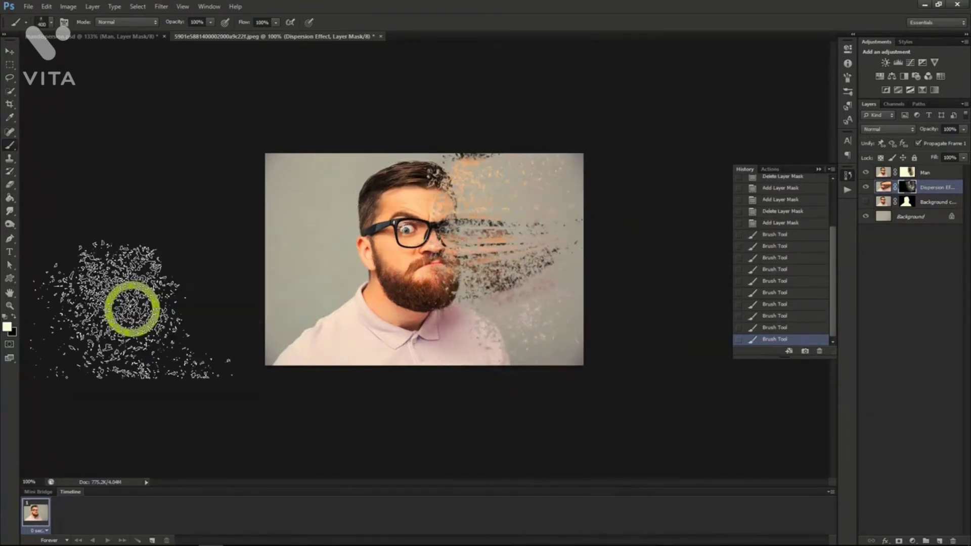
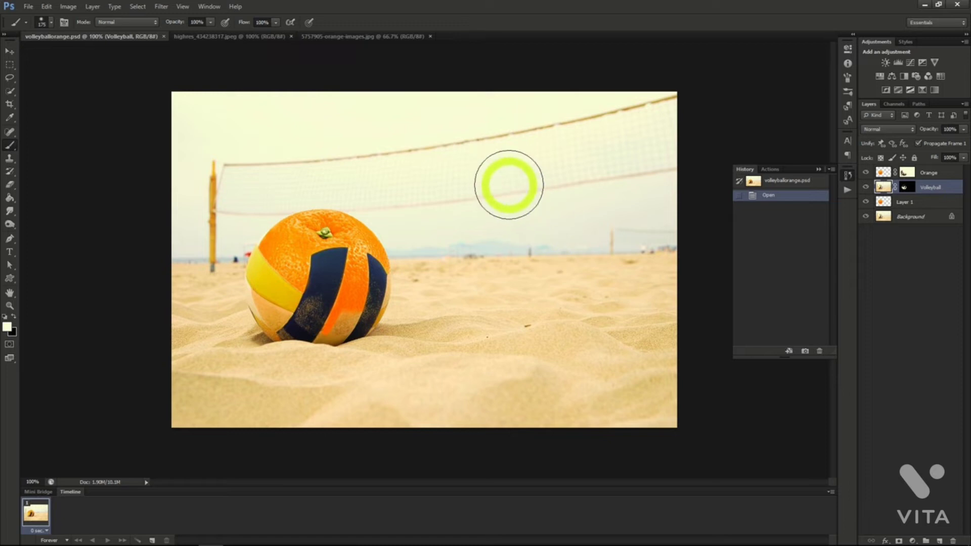
Select the orange in 5757905-orange-images.jpg with Quick Selection and paste a copy into the volleyball image highres_434238317.jpeg.
left_click(259, 39)
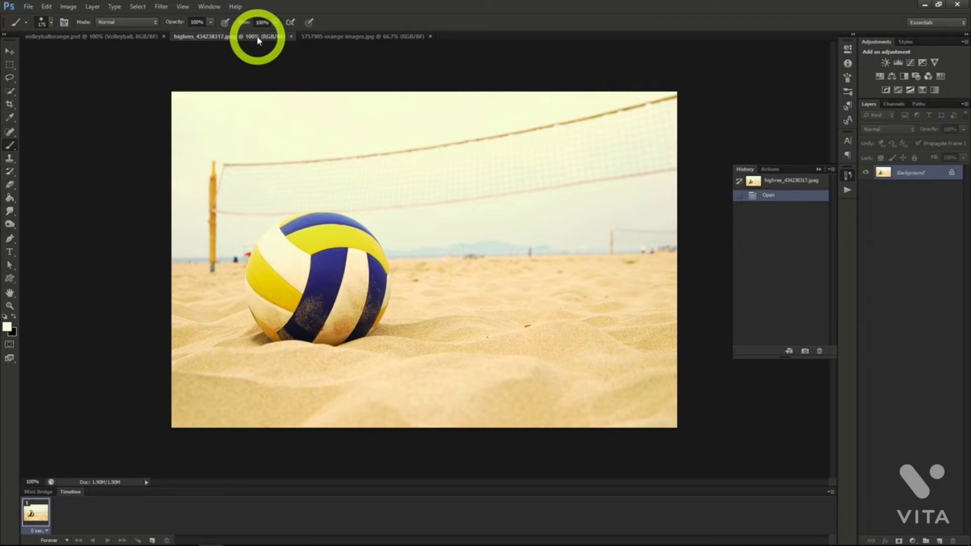
left_click(325, 37)
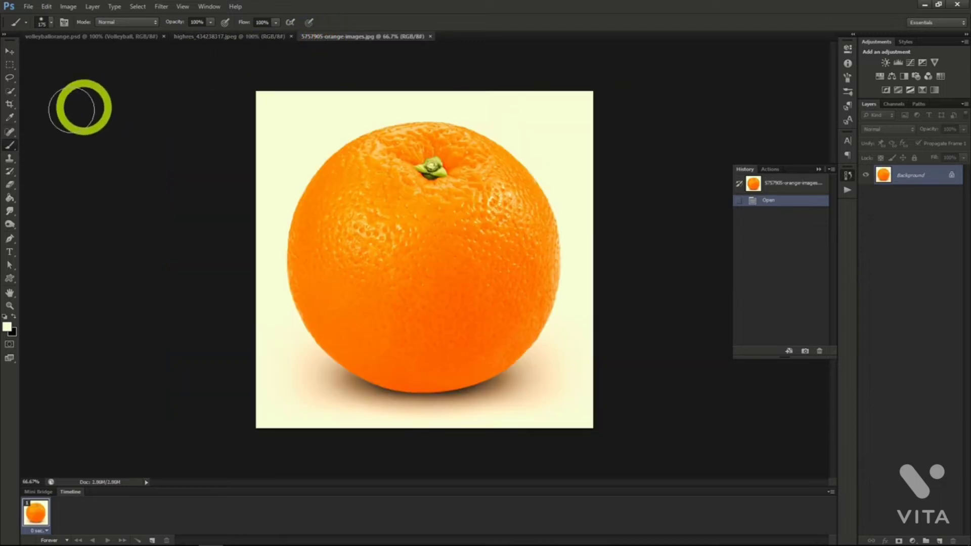
left_click(10, 91)
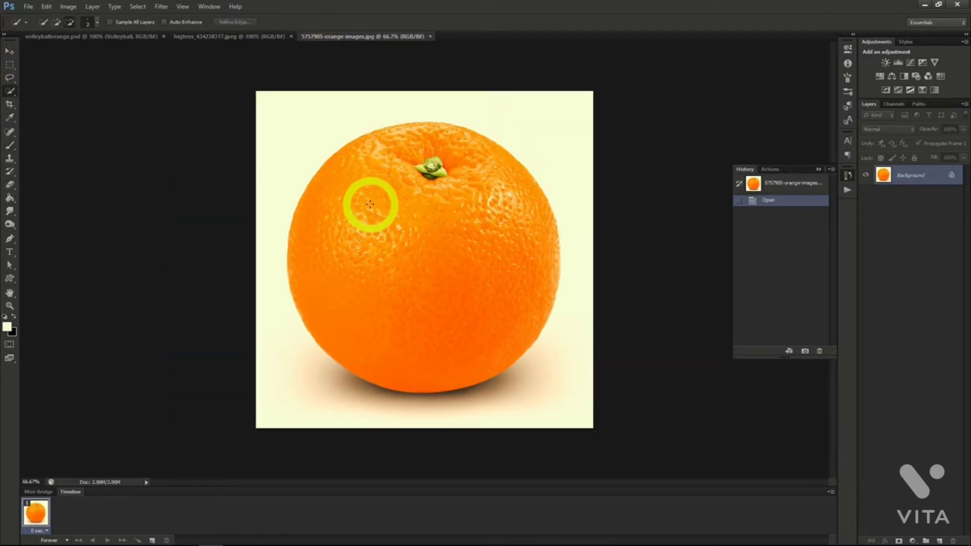
mouse_move(378, 213)
left_mouse_down()
mouse_move(415, 308)
mouse_move(462, 350)
mouse_move(487, 361)
mouse_move(510, 357)
left_mouse_up()
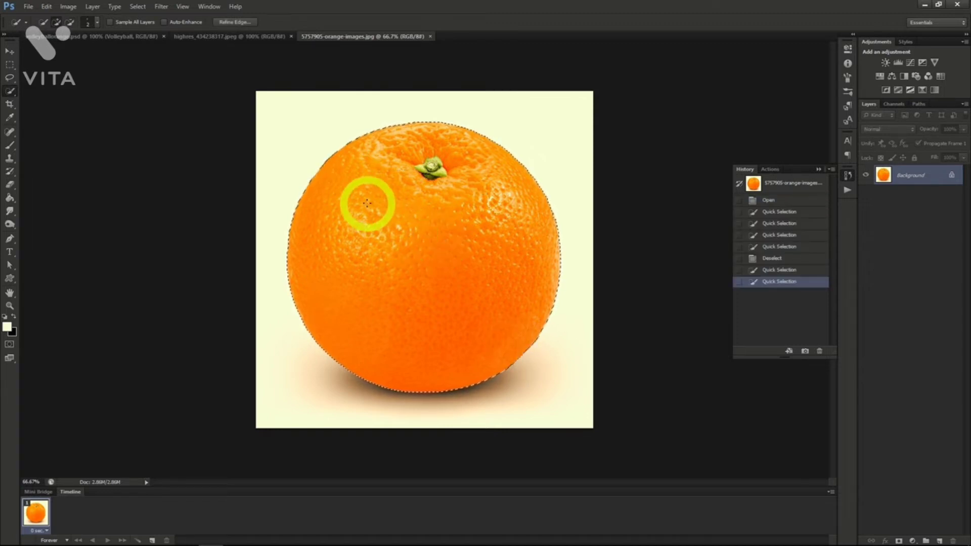
left_click(209, 39)
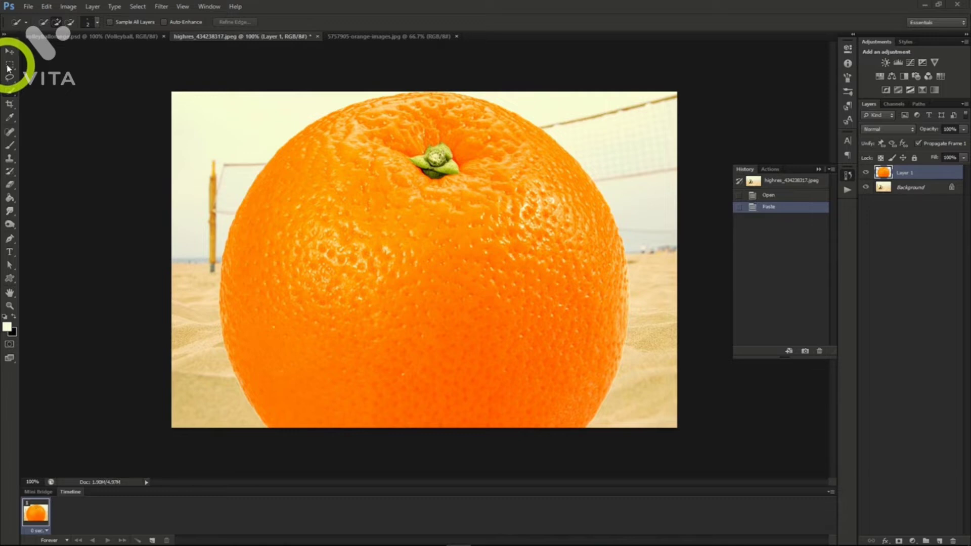
left_click(528, 205)
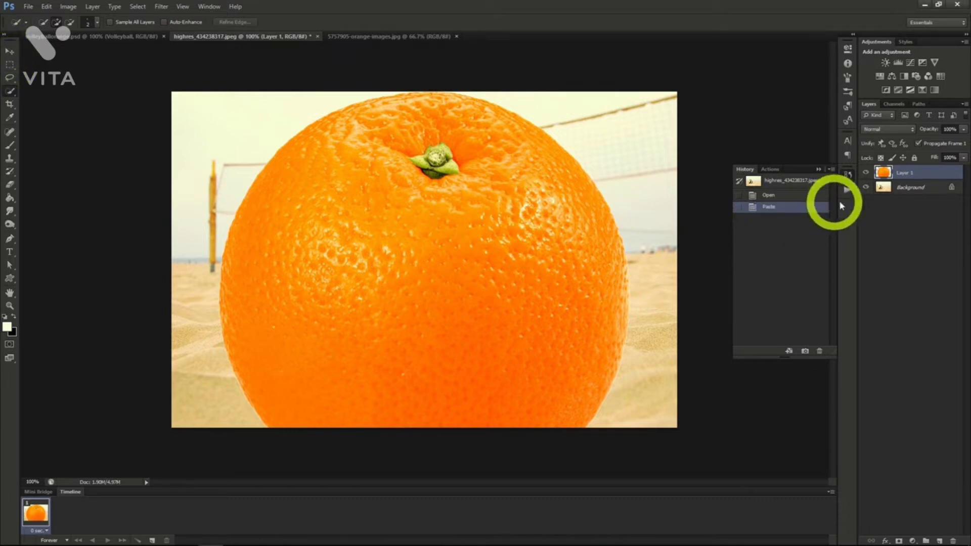
Duplicate the Background layer, move the copy above Layer 1 and set its opacity to 50%.
right_click(899, 190)
left_click(899, 204)
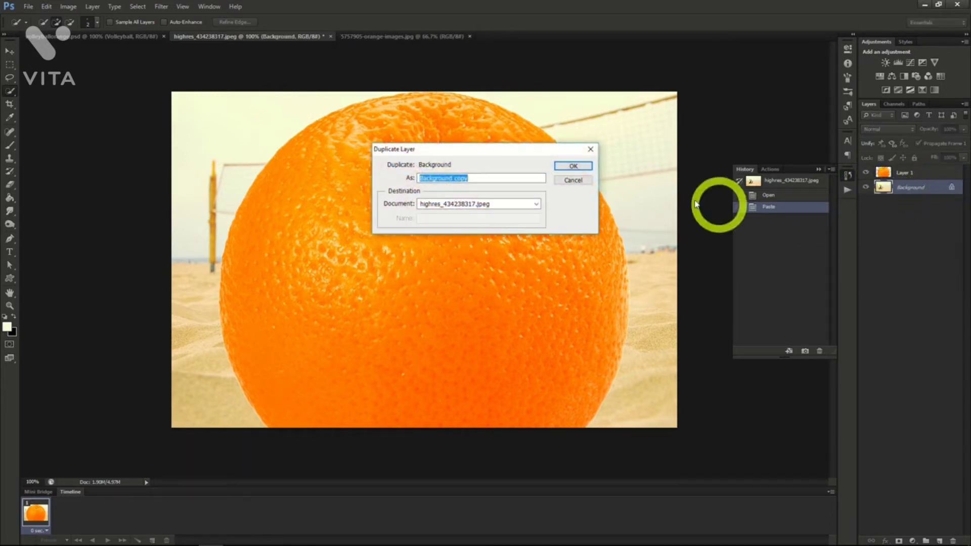
left_click(573, 166)
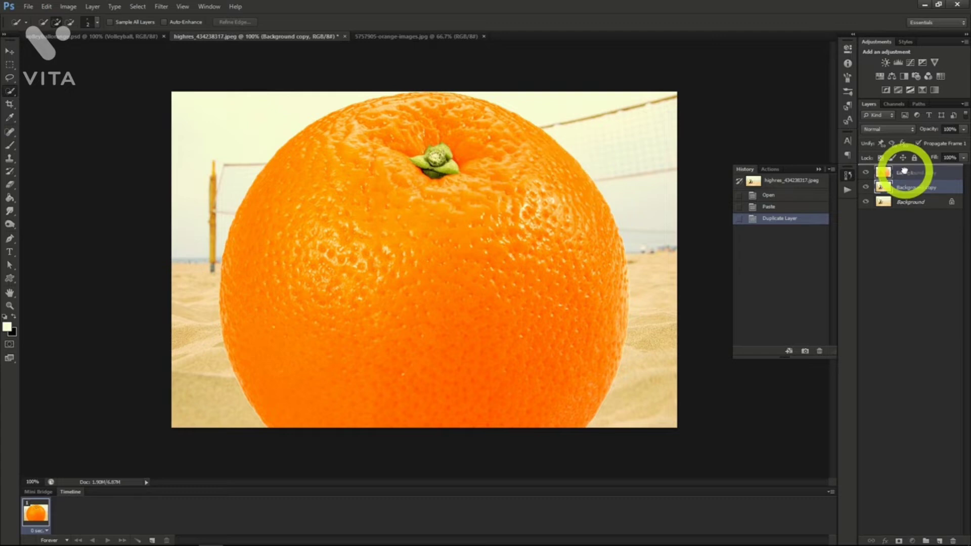
left_click_drag(904, 171, 906, 173)
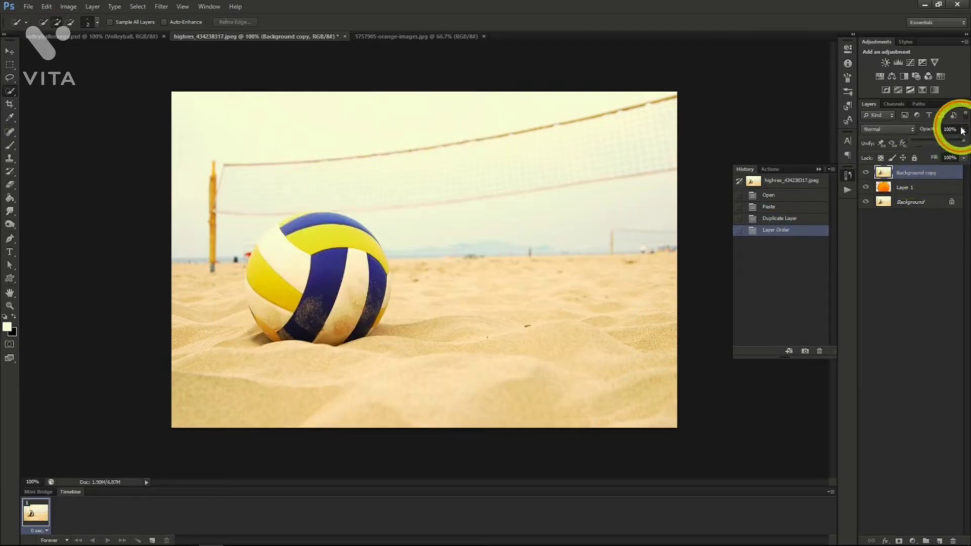
left_click_drag(937, 138, 937, 138)
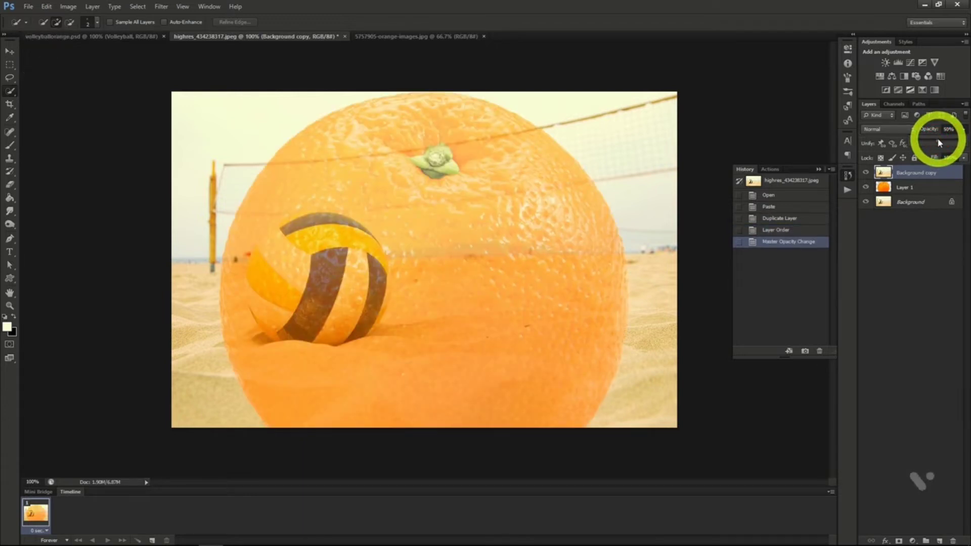
Scale the orange on Layer 1 down proportionally and position it over the volleyball so their outlines match.
left_click(916, 188)
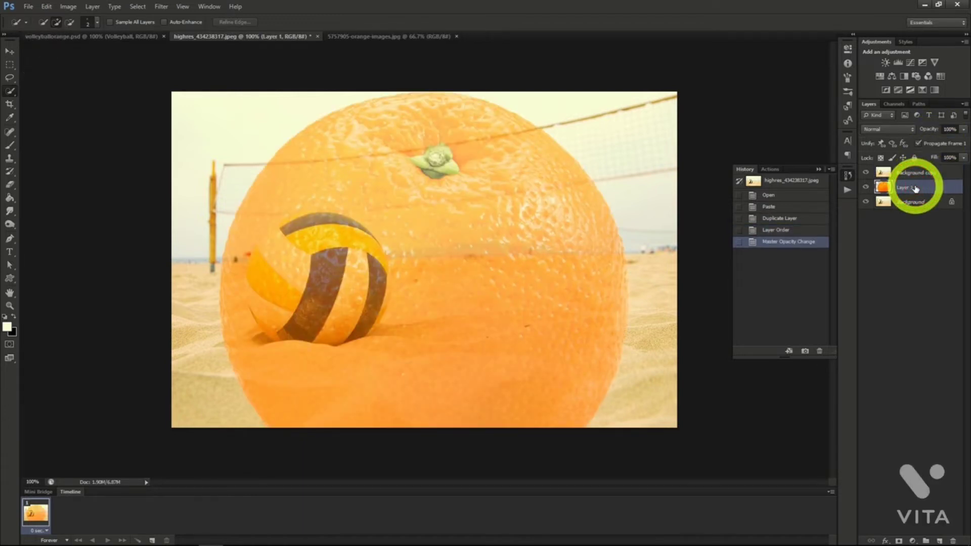
left_click(7, 52)
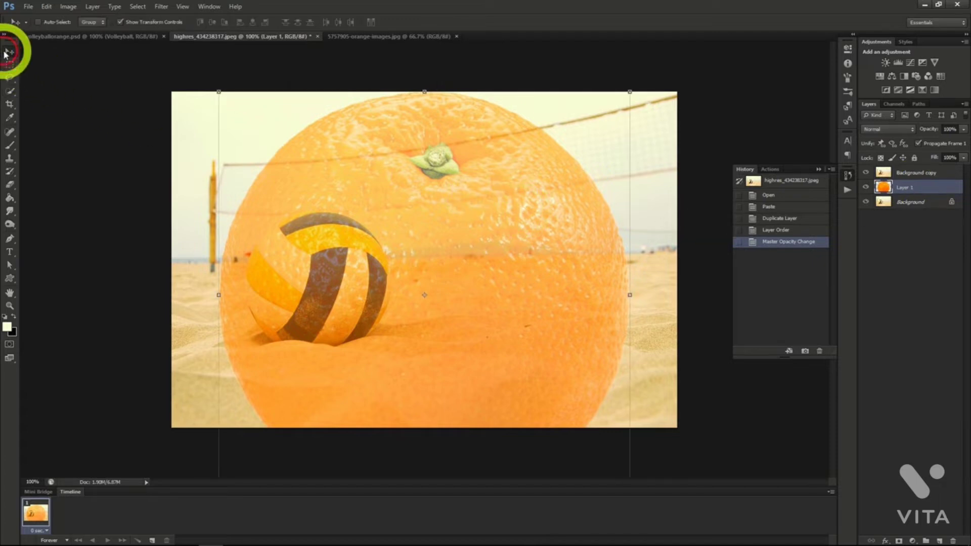
left_click(219, 92)
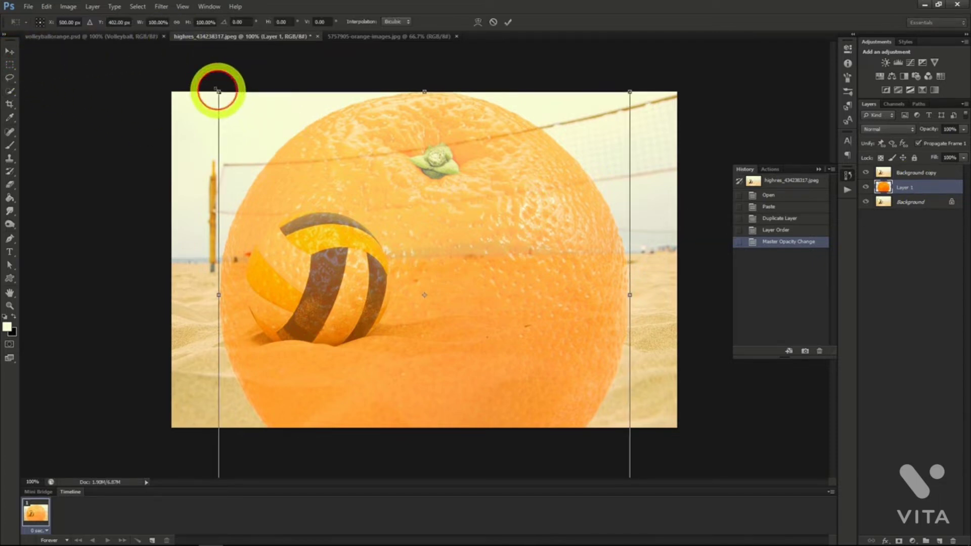
left_click(173, 23)
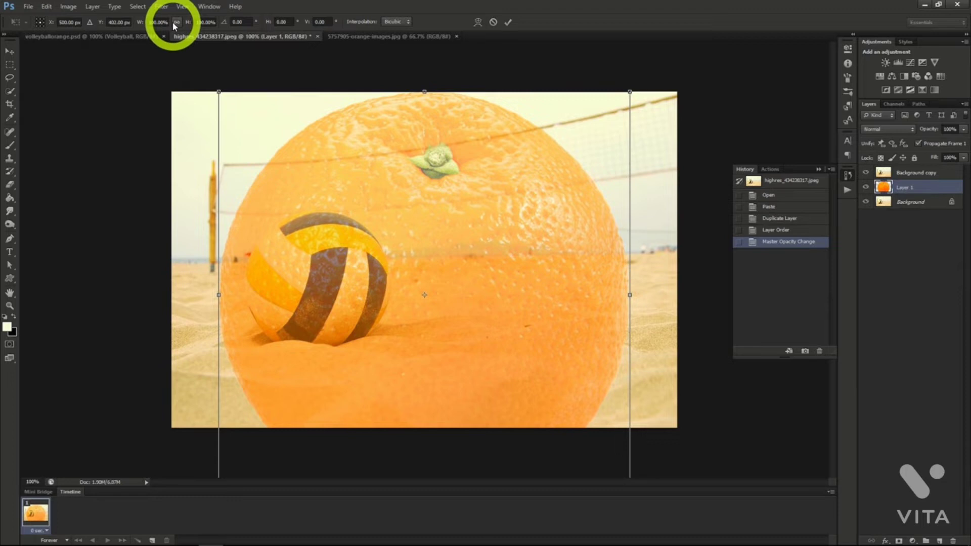
left_click(175, 24)
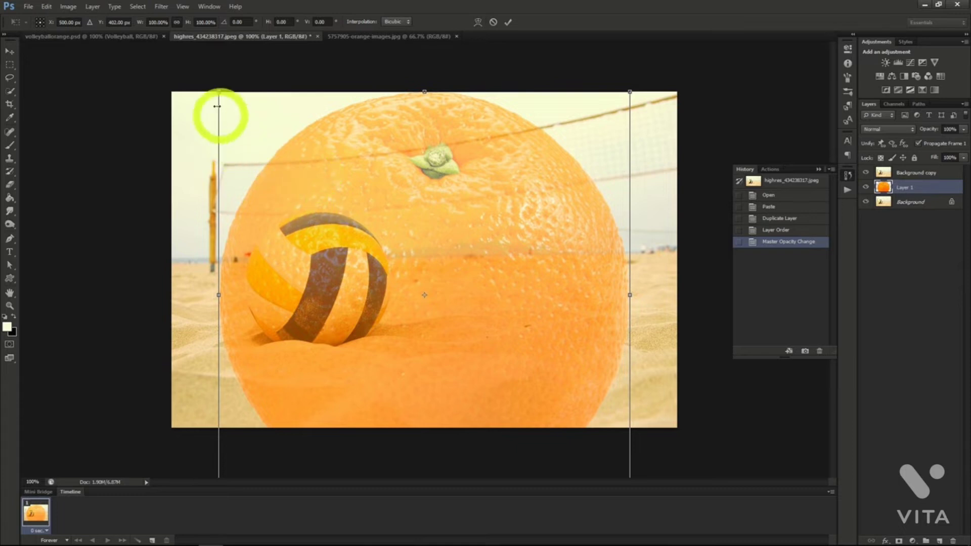
left_click_drag(218, 92, 442, 314)
left_click_drag(505, 364, 310, 260)
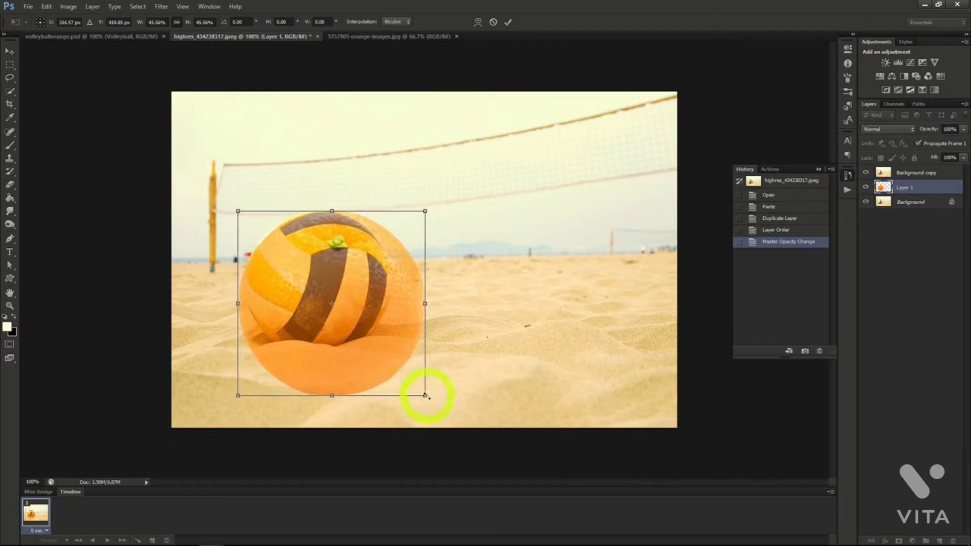
left_click_drag(425, 395, 383, 356)
left_click_drag(324, 323, 331, 323)
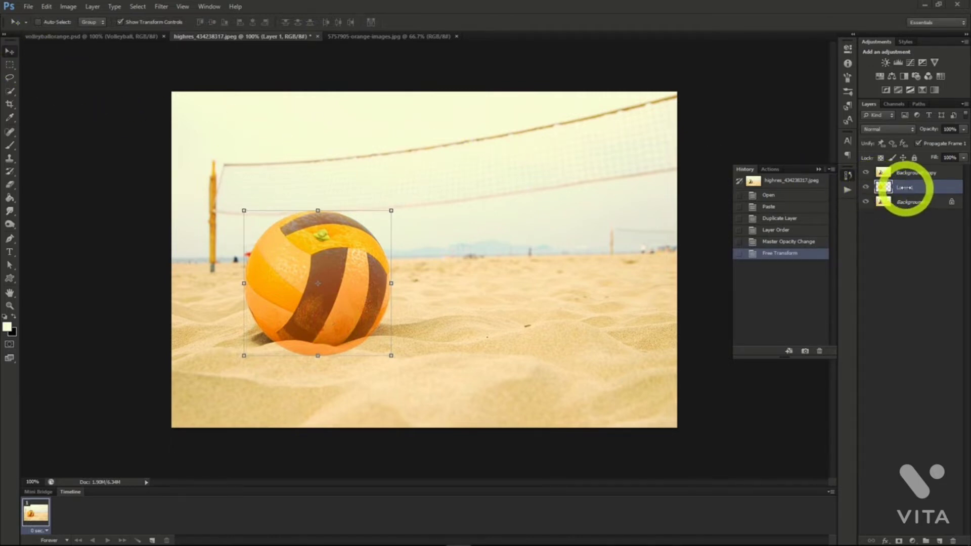
Load Layer 1's orange outline as a selection and add a layer mask from it to the Background copy layer.
left_click(906, 188)
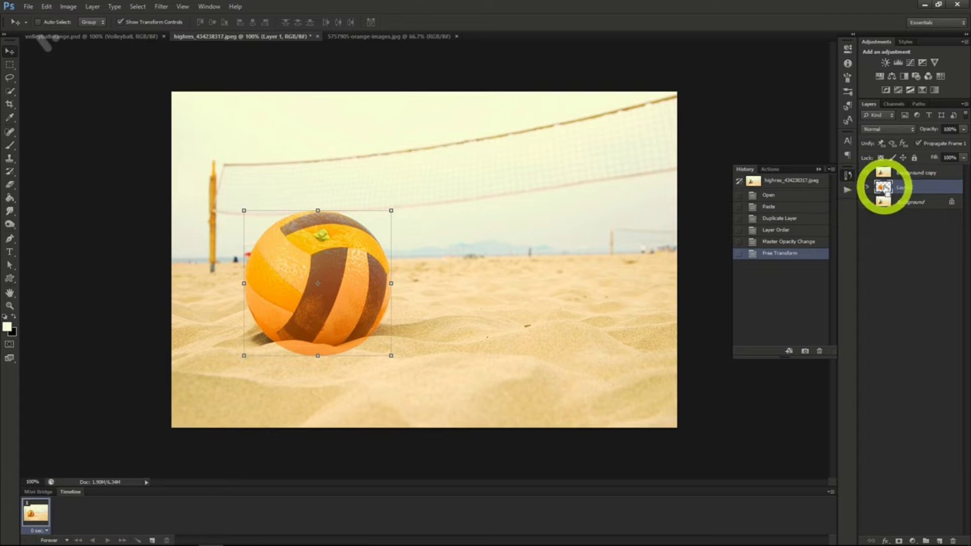
left_click(883, 188, "ctrl")
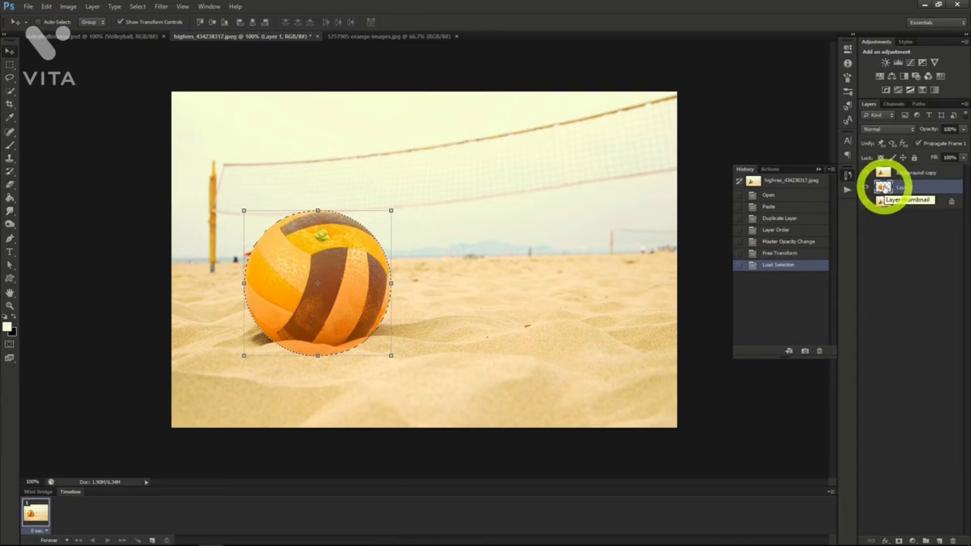
left_click(913, 174)
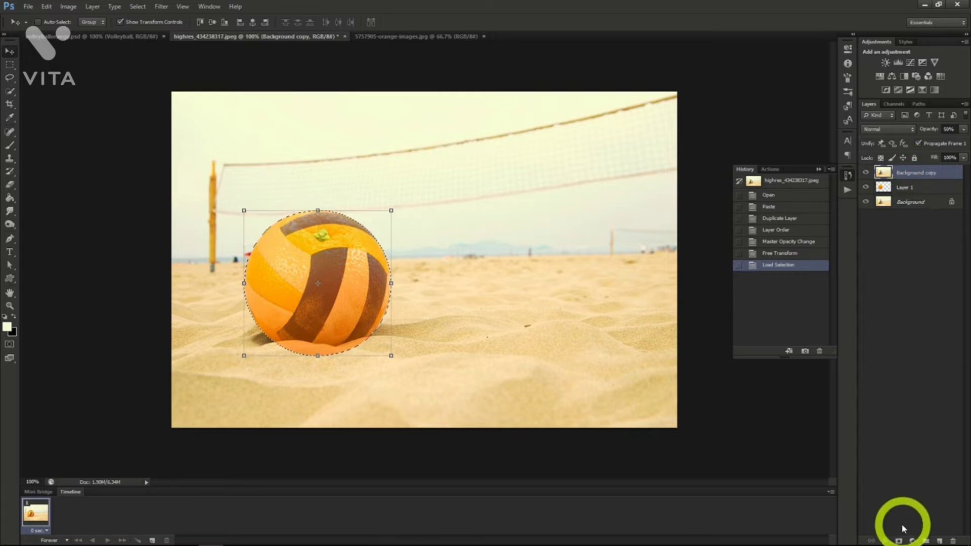
left_click(899, 540)
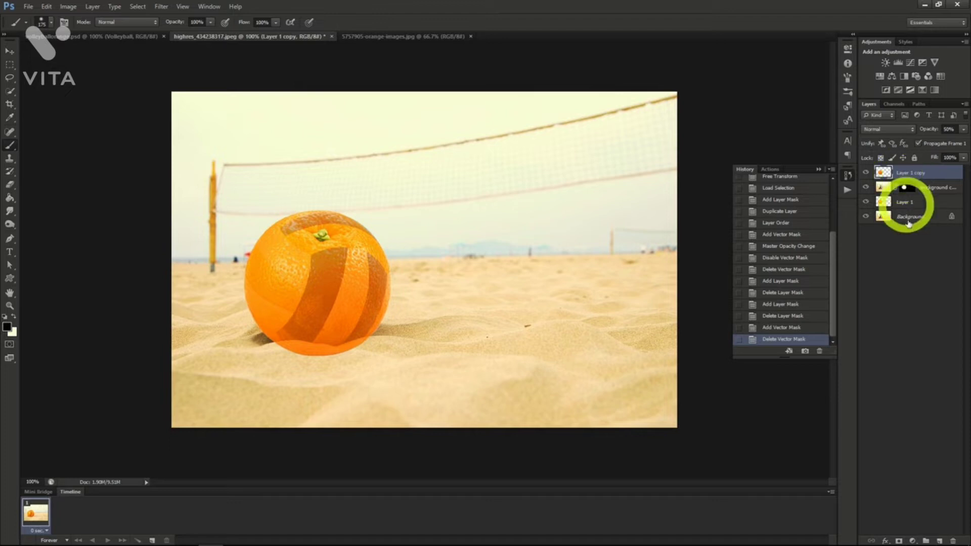
Add a black layer mask to Layer 1 copy and brush inside the selected ball panels to reveal the orange peel there.
left_click(899, 541, "alt")
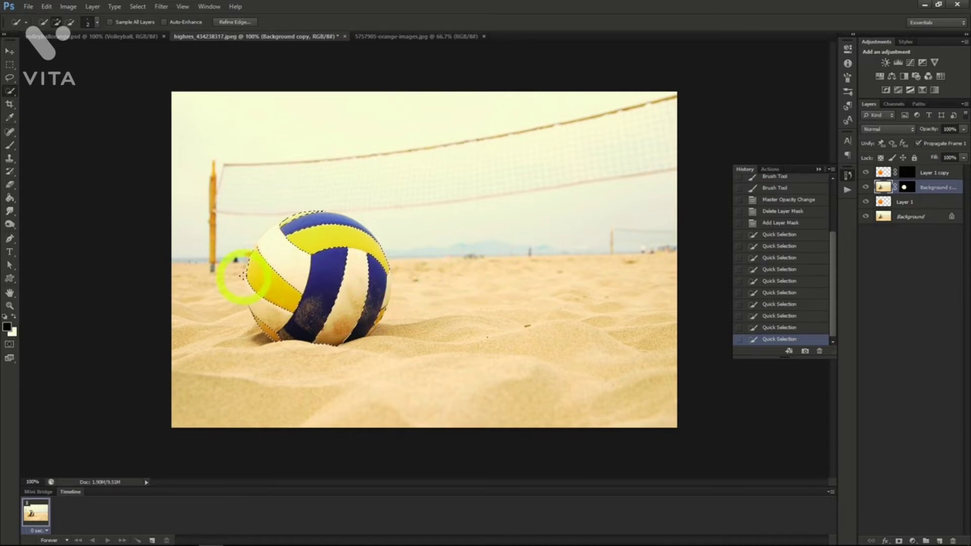
left_click(10, 145)
mouse_move(297, 307)
left_mouse_down()
mouse_move(252, 284)
mouse_move(245, 267)
mouse_move(256, 254)
mouse_move(296, 297)
mouse_move(283, 313)
mouse_move(255, 291)
mouse_move(258, 270)
mouse_move(305, 309)
mouse_move(279, 301)
left_mouse_up()
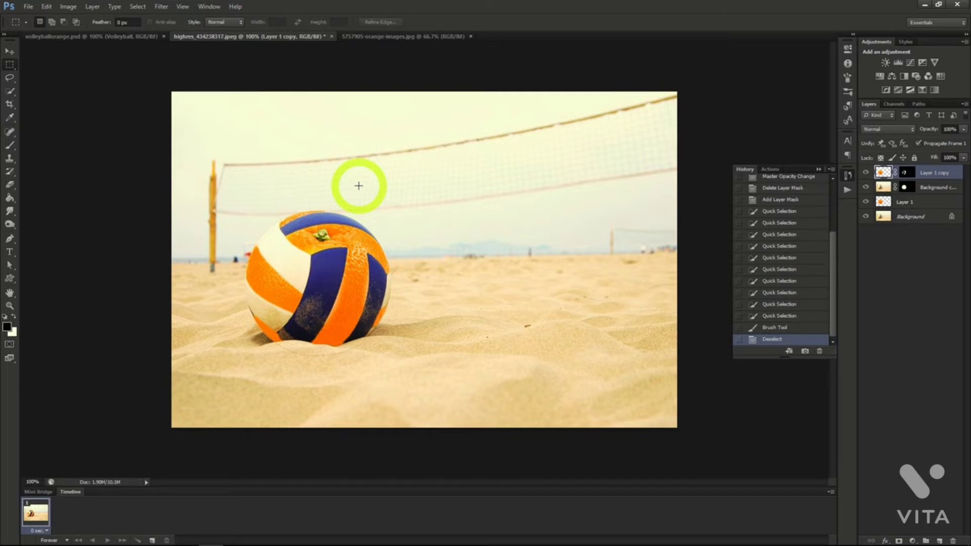
left_click(508, 17)
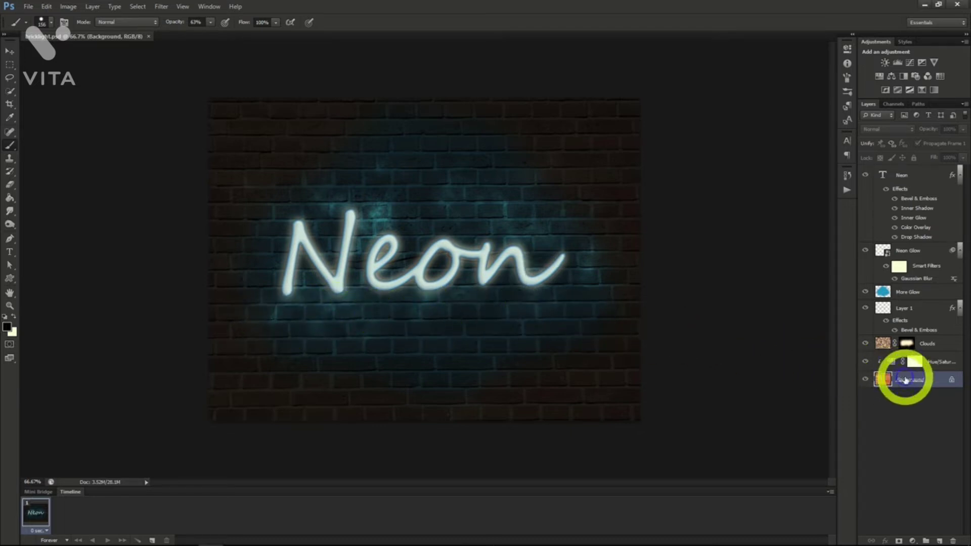
Duplicate the brick Background layer of bricklight.psd into a new document.
right_click(905, 379)
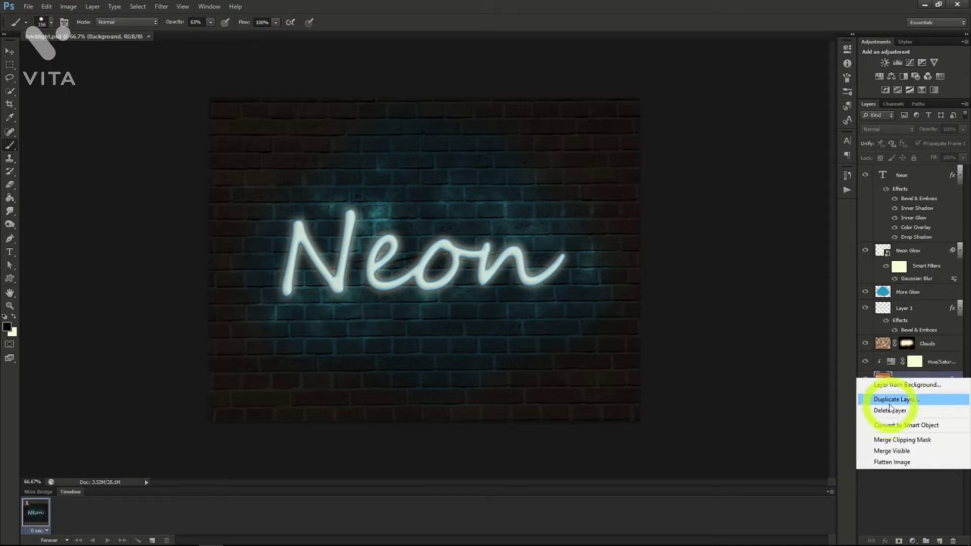
left_click(896, 399)
left_click(488, 206)
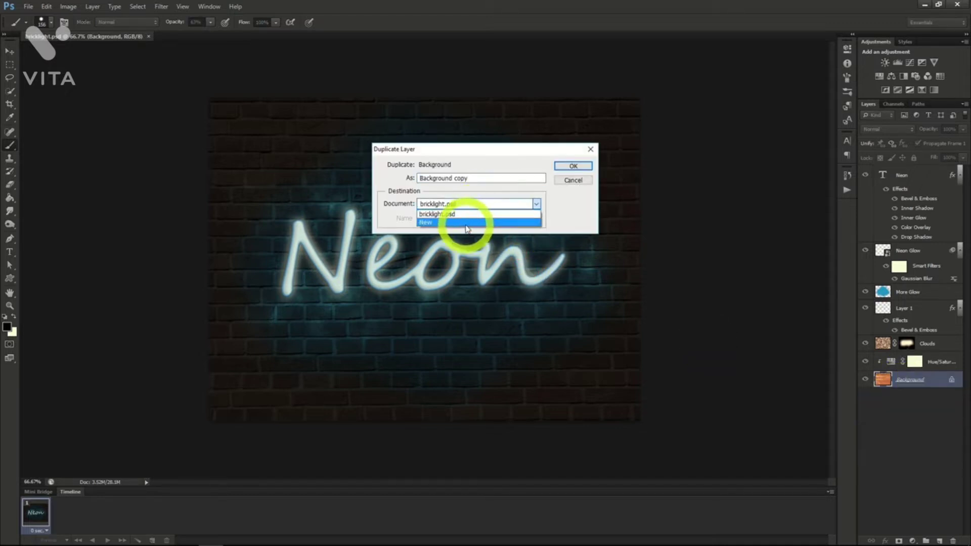
left_click(466, 223)
left_click(573, 166)
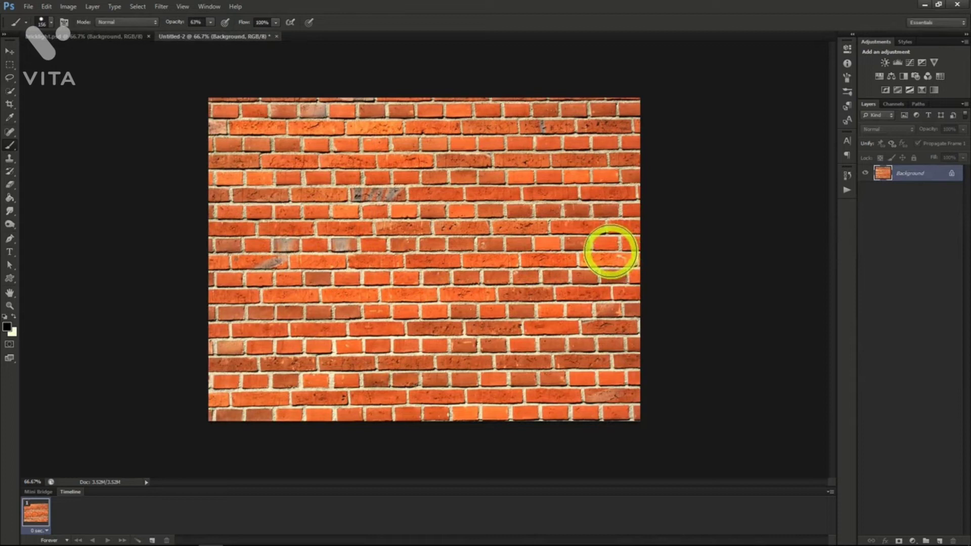
Add the text "Neon" in black Segoe Script over the brick wall.
left_click(848, 143)
key("t")
left_click(330, 264)
type("Neo")
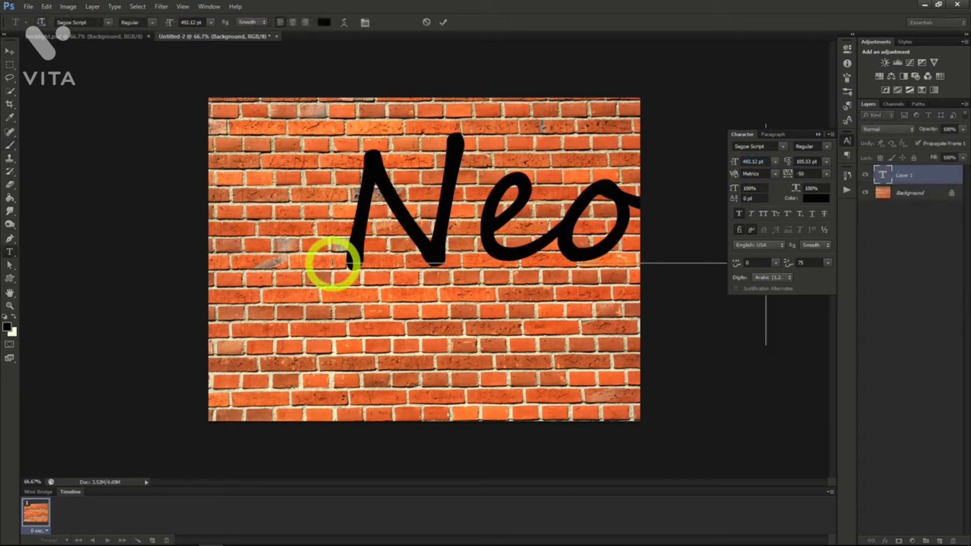
type("n")
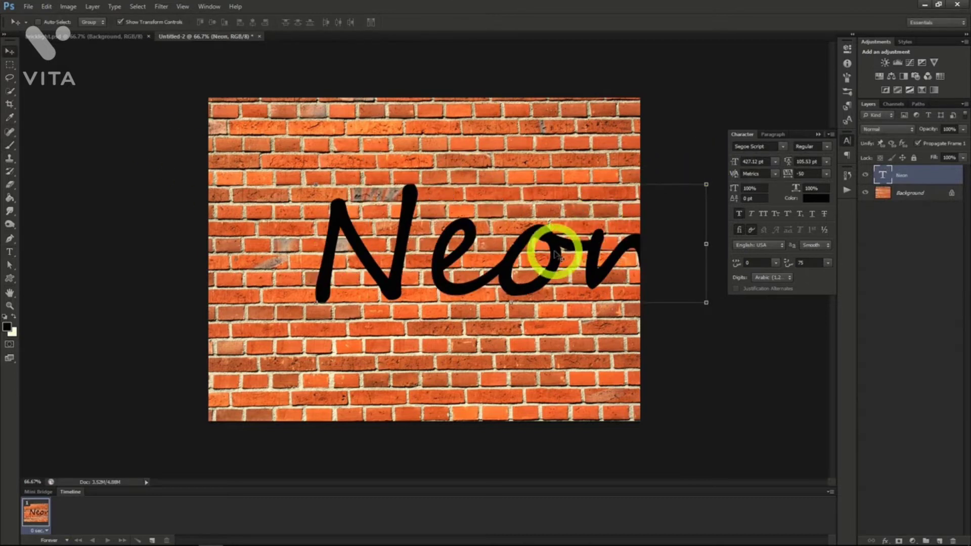
Reduce the Neon text size to 282.12 pt and centre the word on the brick wall.
left_click_drag(556, 254, 503, 254)
left_click(725, 162)
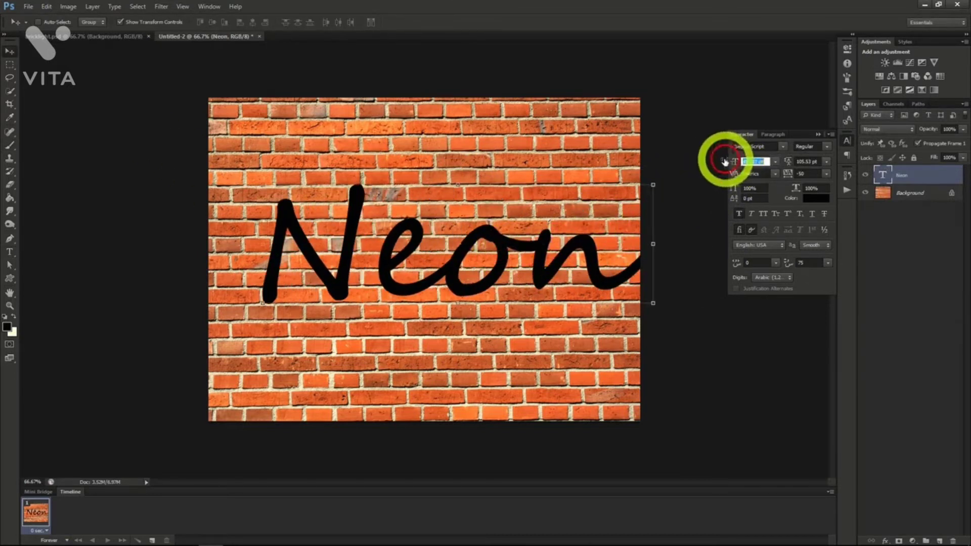
left_click_drag(725, 162, 546, 256)
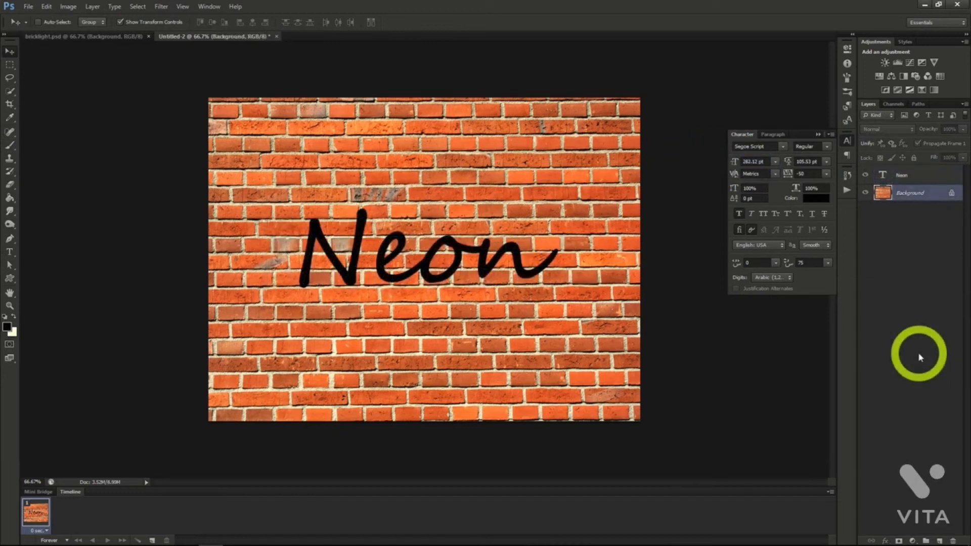
left_click(912, 253)
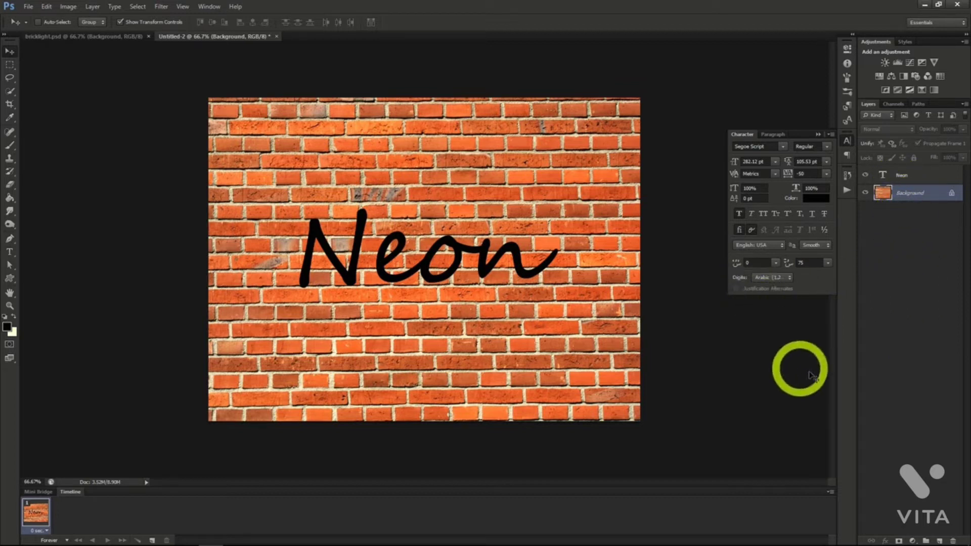
Add a Hue/Saturation adjustment layer above the brick Background layer, with Normal mode and 100% opacity.
left_click(92, 7)
mouse_move(125, 96)
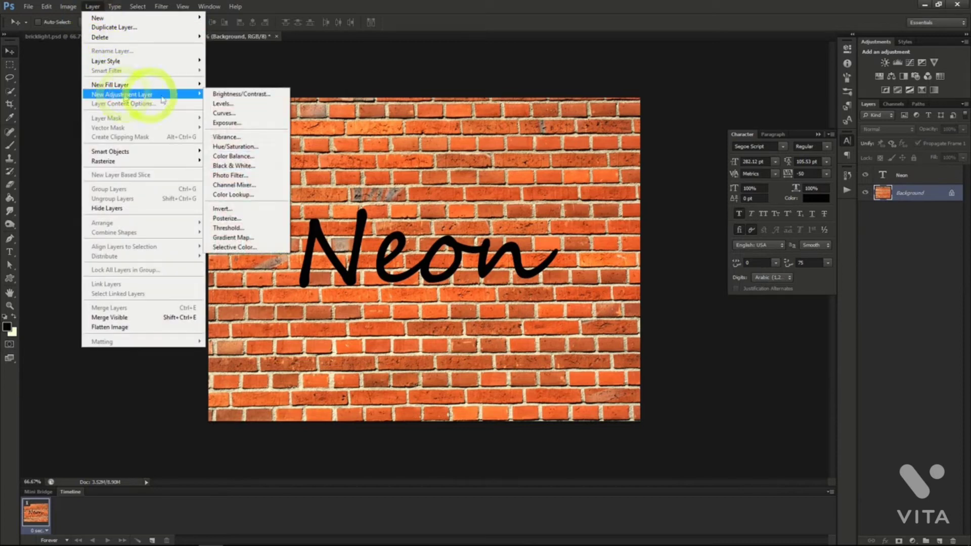
left_click(228, 146)
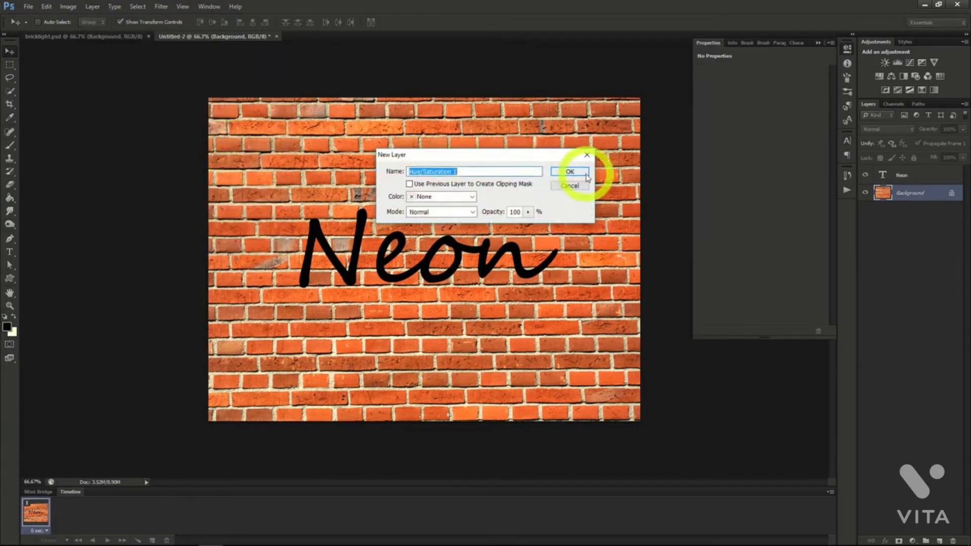
left_click(570, 172)
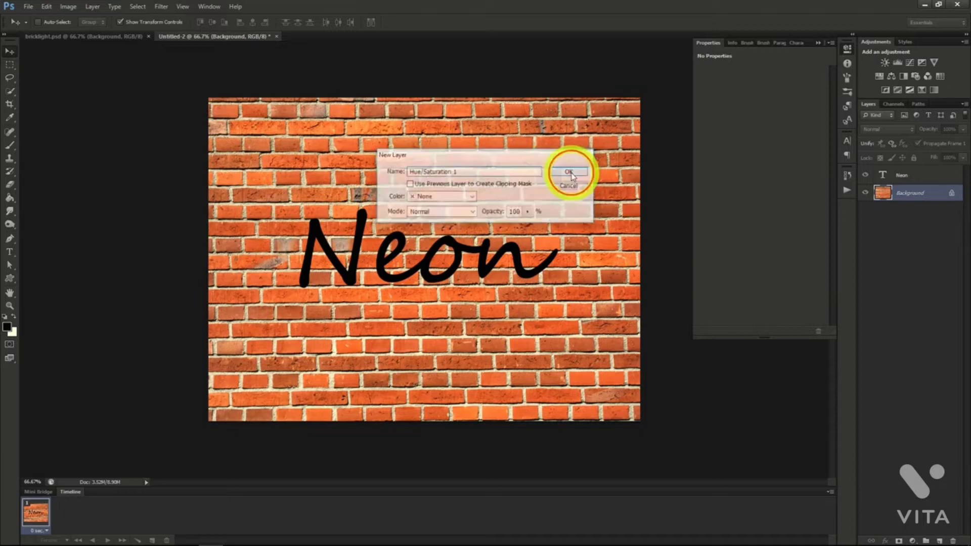
Darken the brick wall with the Hue/Saturation adjustment, setting Saturation to -70 and Lightness to -87.
left_click_drag(761, 136, 708, 153)
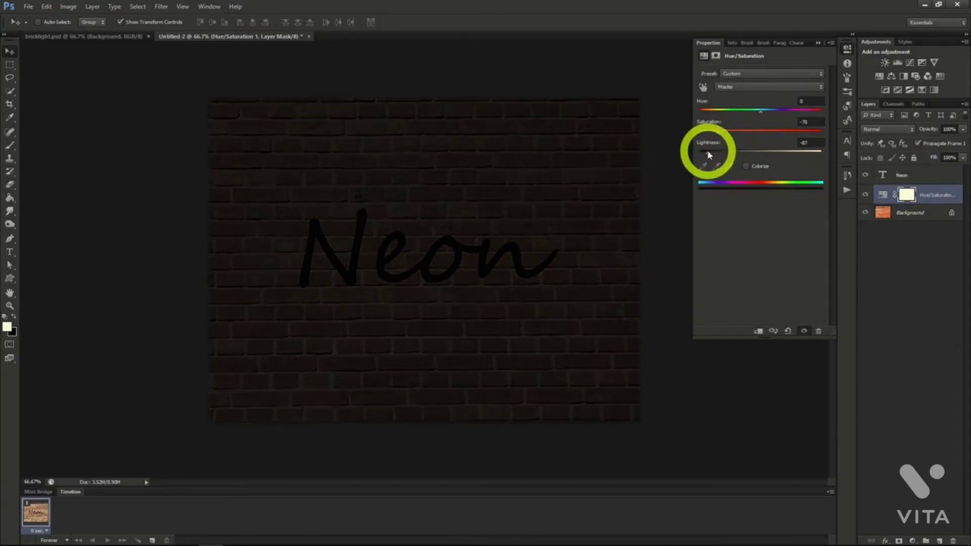
left_click(918, 195)
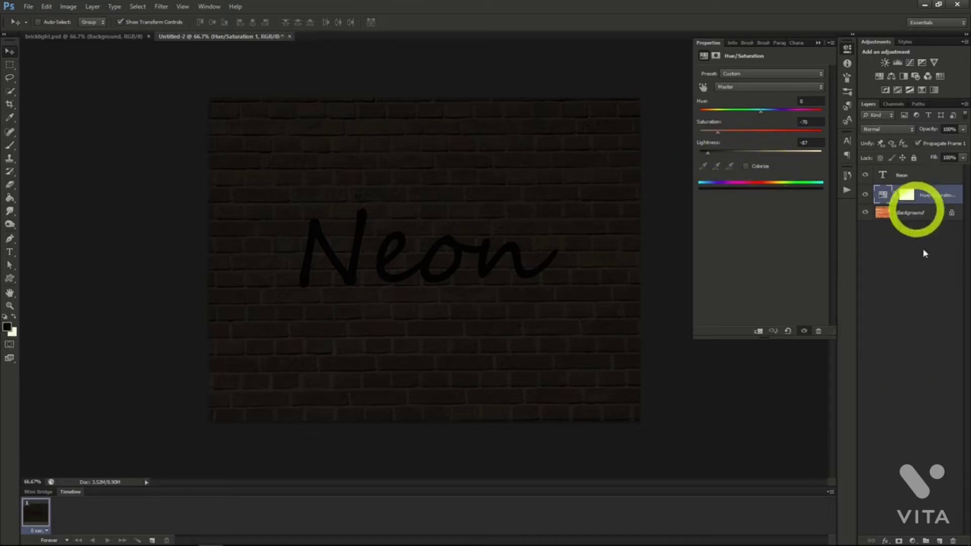
Add an empty layer between the Hue/Saturation adjustment and the Neon text, and render Clouds on it.
left_click(939, 540)
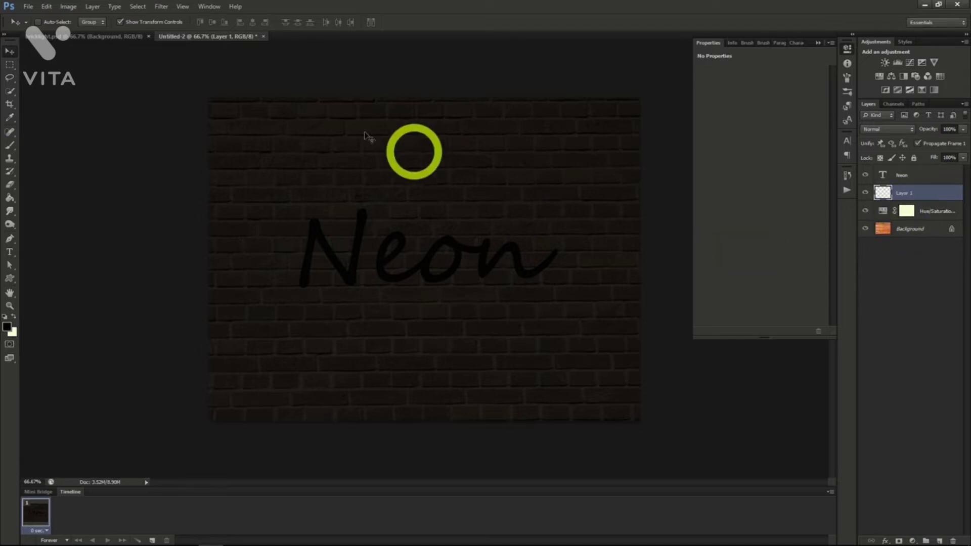
left_click(160, 8)
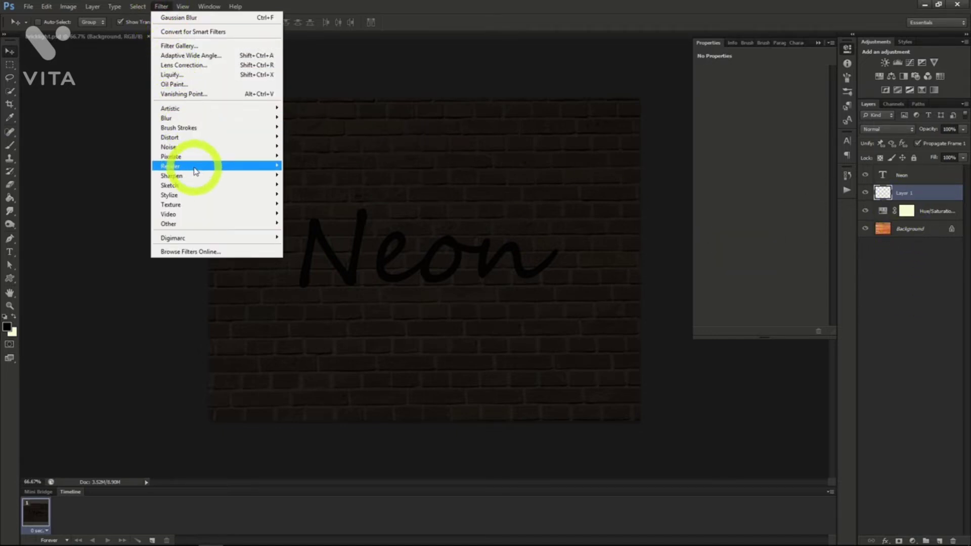
mouse_move(191, 166)
left_click(315, 169)
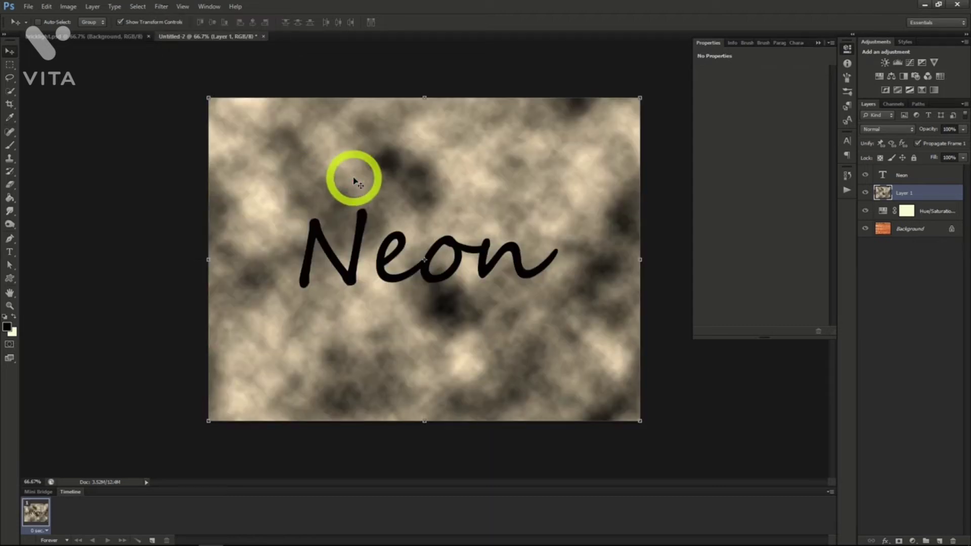
Add a black layer mask to the clouds layer and set its blending mode to Divide.
left_click(904, 193)
left_click(910, 247)
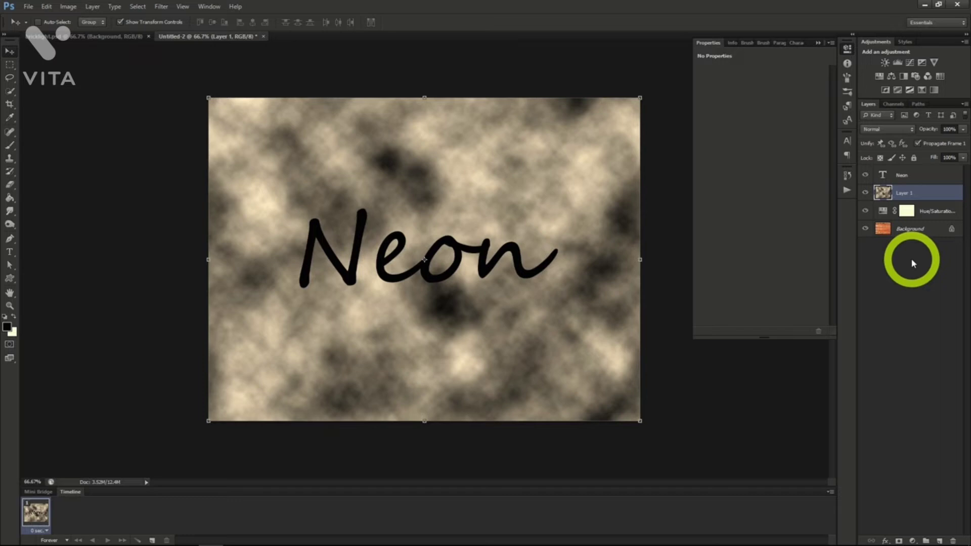
left_click(900, 541, "alt")
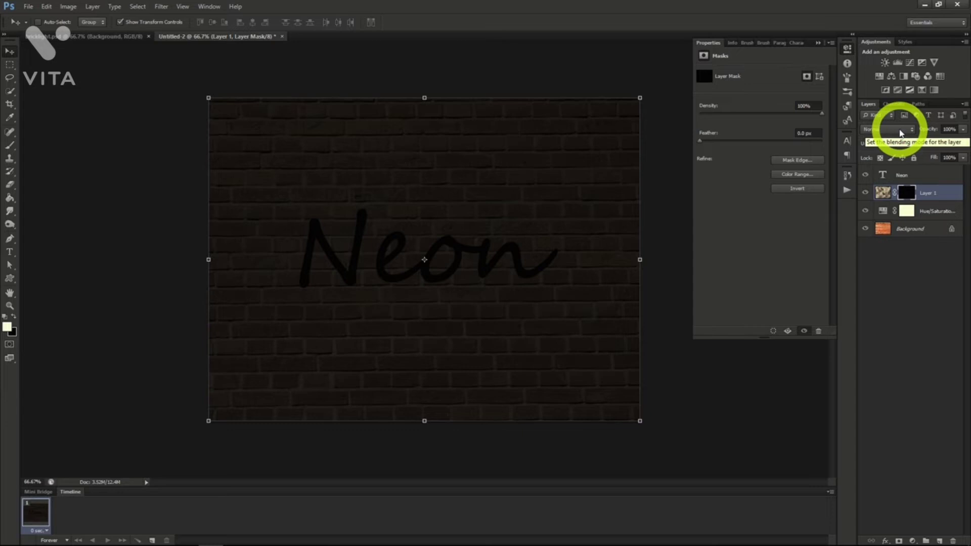
left_click(900, 130)
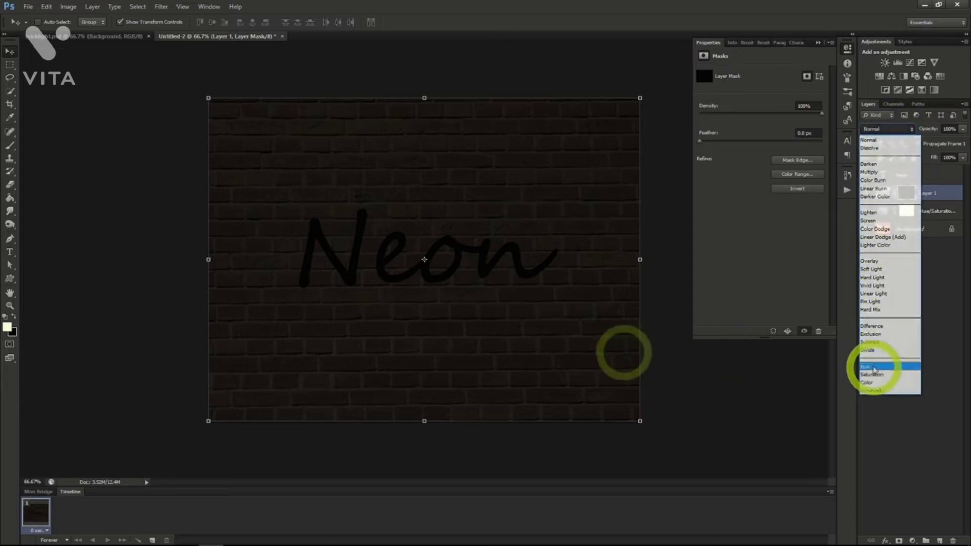
left_click(868, 349)
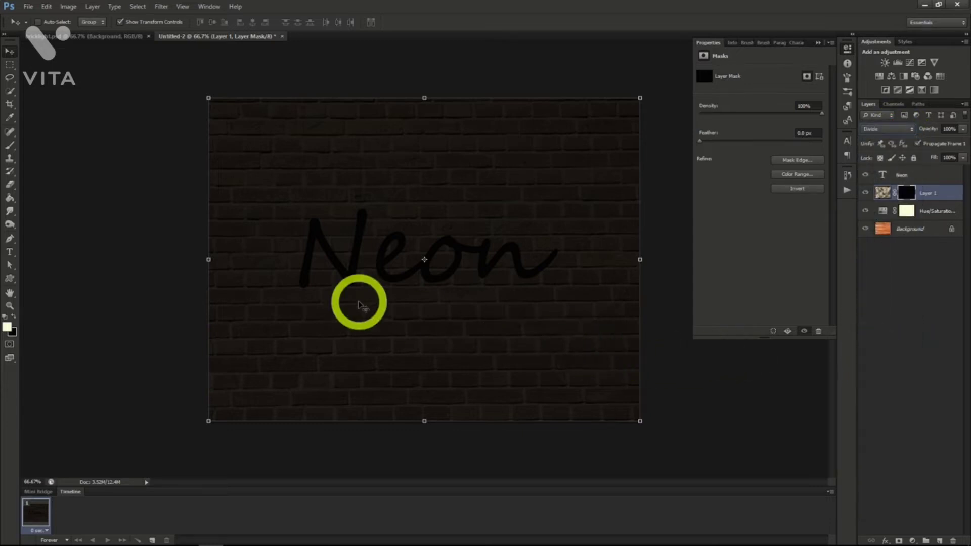
Paint light patches on the clouds layer's mask around the Neon lettering with a soft 156 px brush at 50% opacity.
left_click(11, 147)
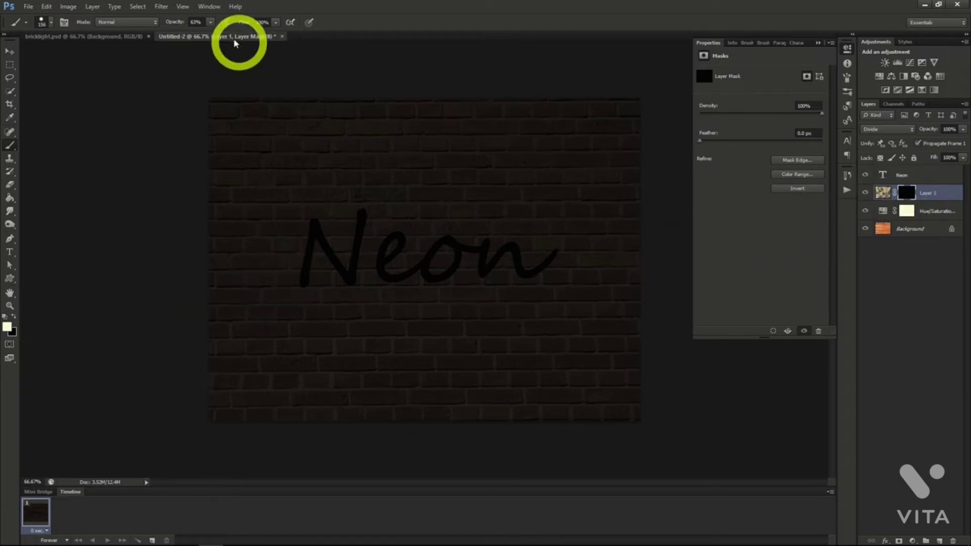
left_click_drag(208, 37, 206, 37)
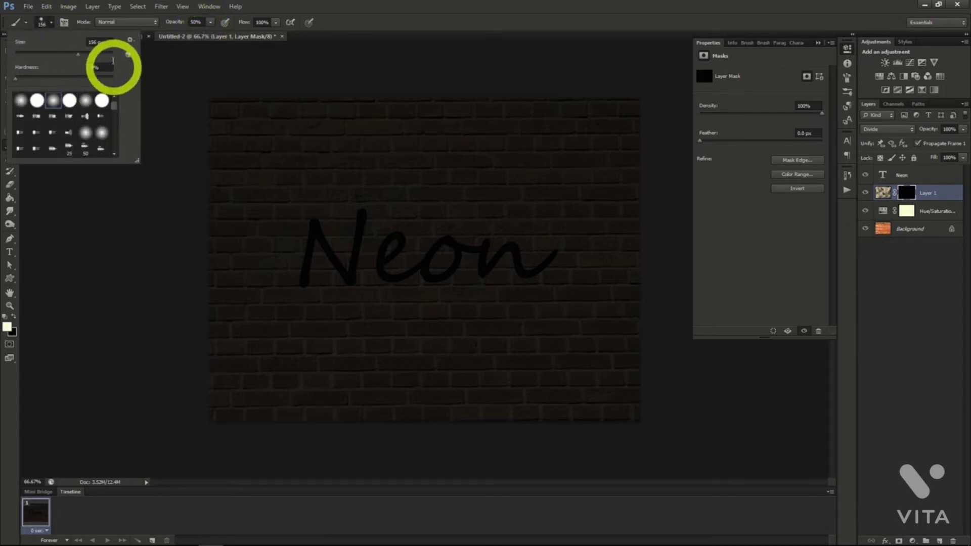
left_click(51, 27)
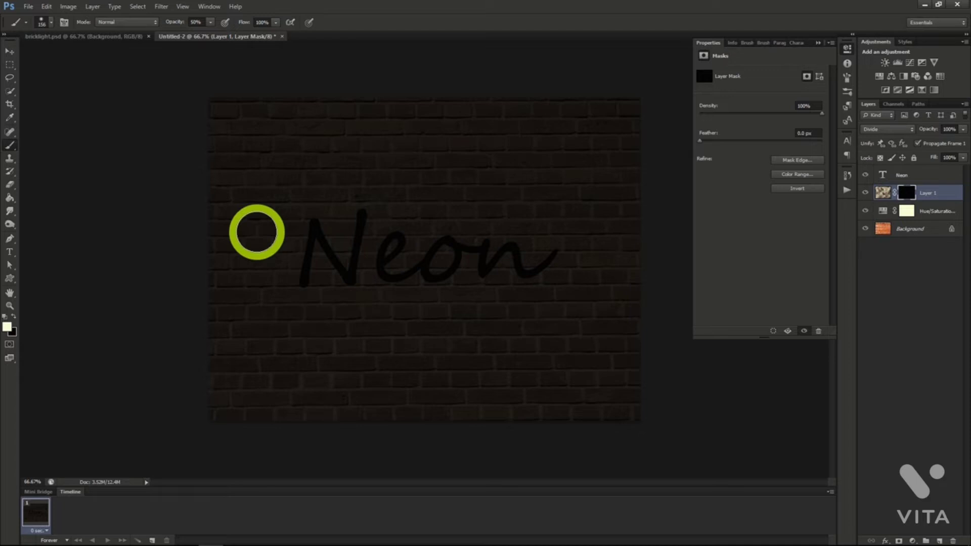
mouse_move(319, 219)
left_mouse_down()
mouse_move(292, 265)
mouse_move(323, 266)
mouse_move(396, 231)
mouse_move(381, 275)
mouse_move(451, 270)
mouse_move(417, 234)
mouse_move(481, 223)
mouse_move(503, 272)
mouse_move(598, 261)
mouse_move(516, 215)
mouse_move(490, 236)
mouse_move(528, 303)
mouse_move(465, 223)
mouse_move(387, 231)
mouse_move(372, 305)
left_mouse_up()
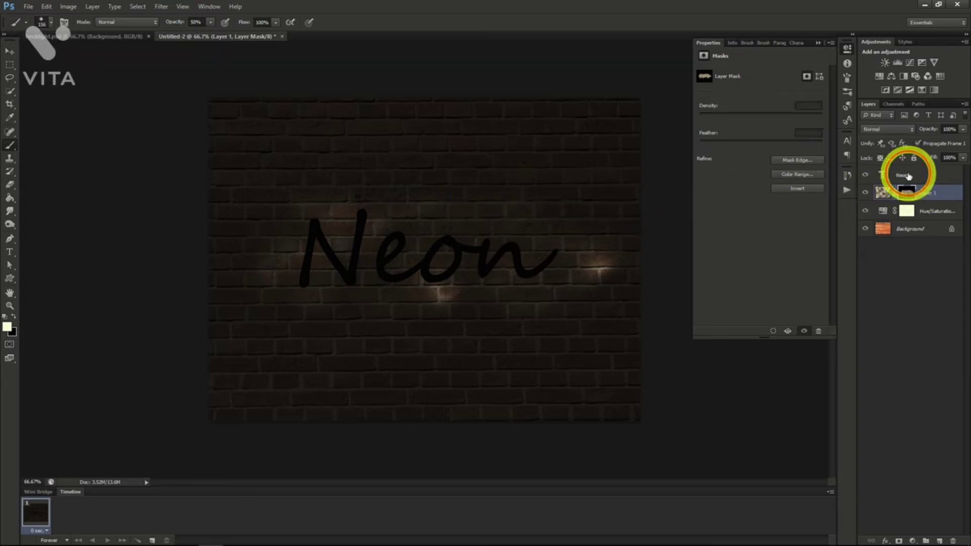
Recolour the Neon text blue and add a smooth Inner Bevel with 185% depth, 3 px size and 16 px soften.
left_click_drag(908, 172, 881, 170)
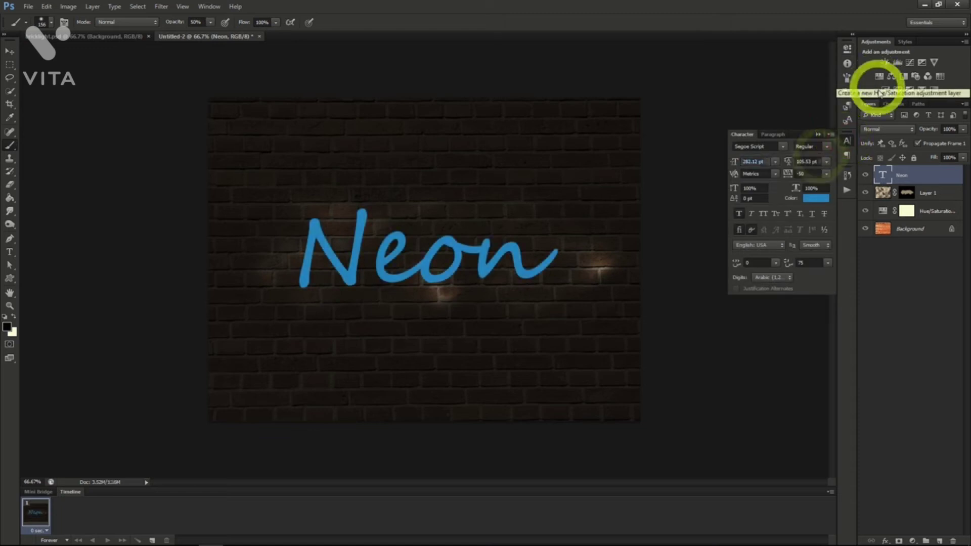
right_click(902, 173)
left_click(866, 184)
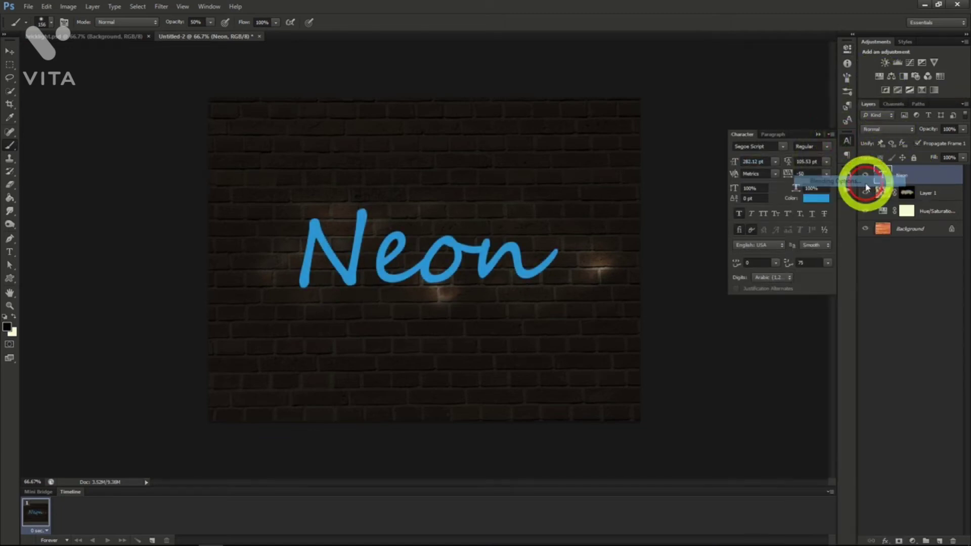
left_click(613, 150)
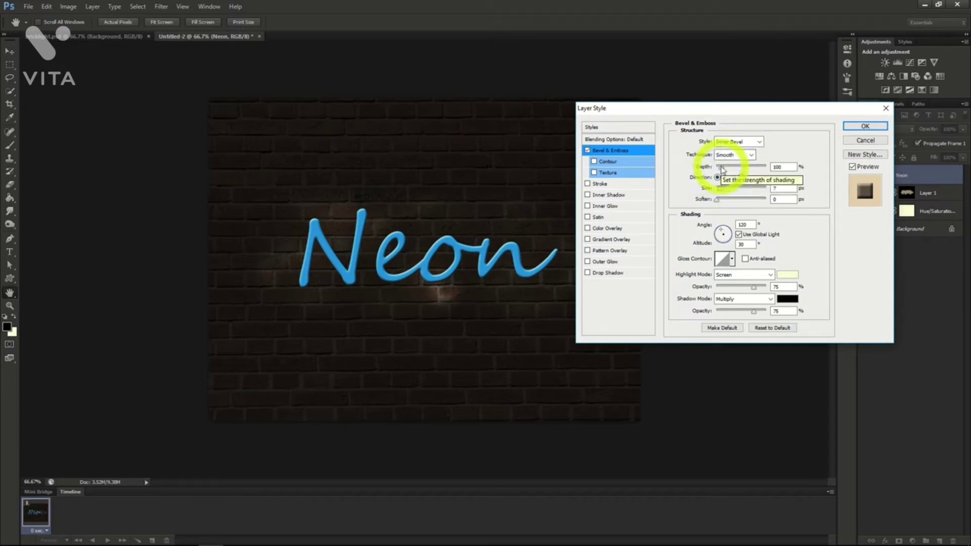
left_click_drag(722, 170, 726, 173)
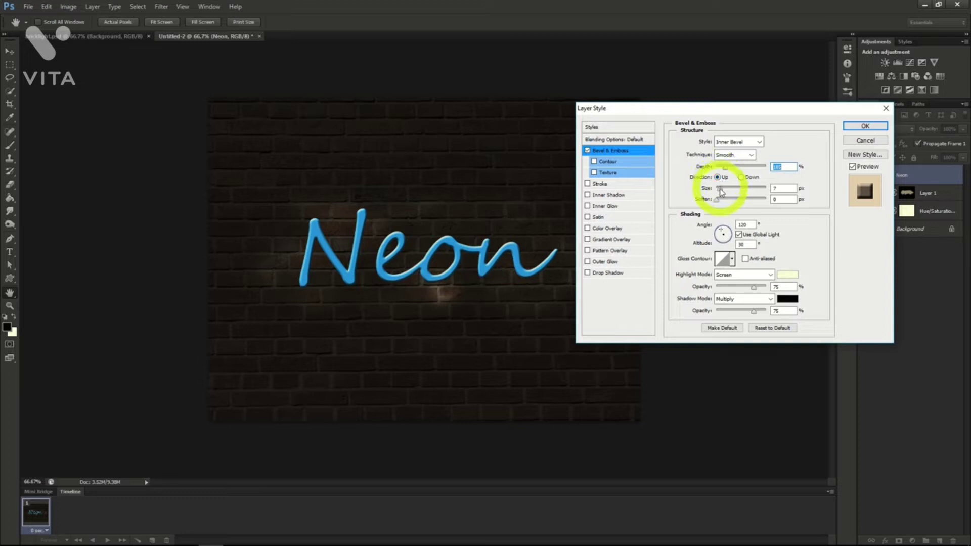
left_click_drag(720, 191, 776, 199)
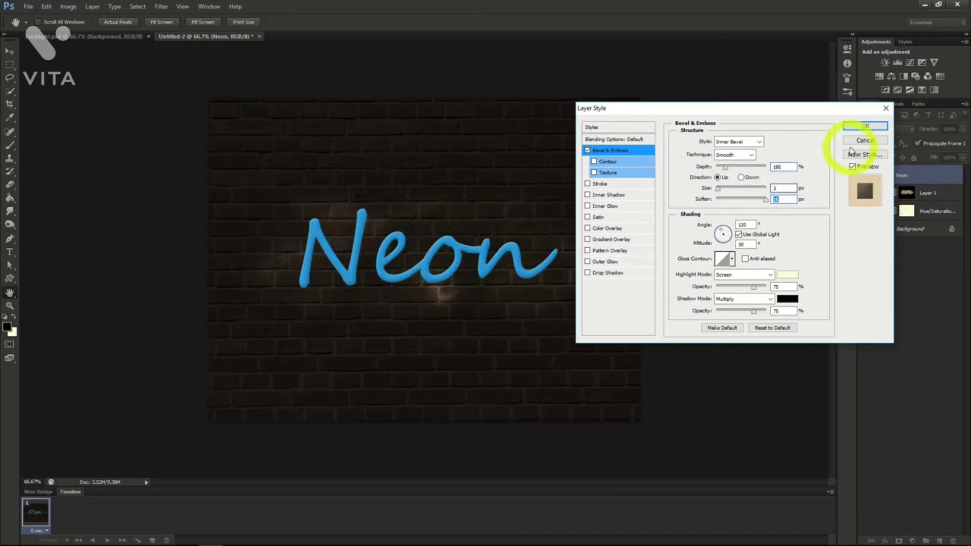
Add a black Multiply Inner Shadow to the Neon text with 40% opacity, 5 px distance and a reduced size.
left_click(606, 196)
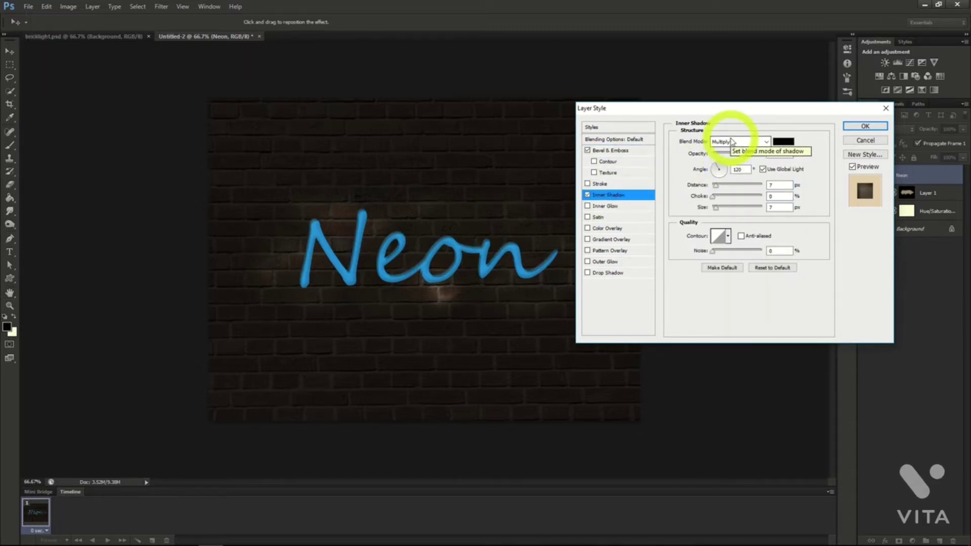
left_click_drag(752, 154, 734, 158)
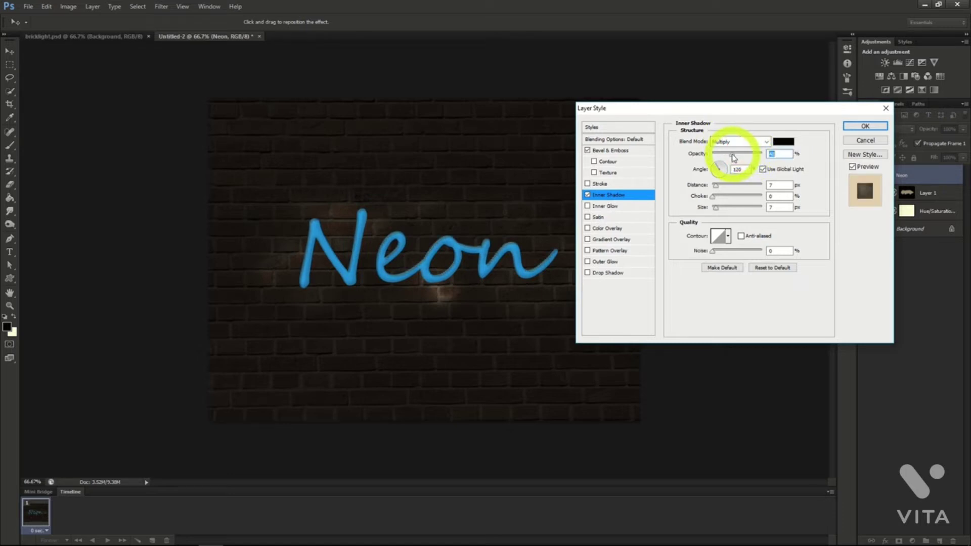
left_click_drag(716, 185, 713, 188)
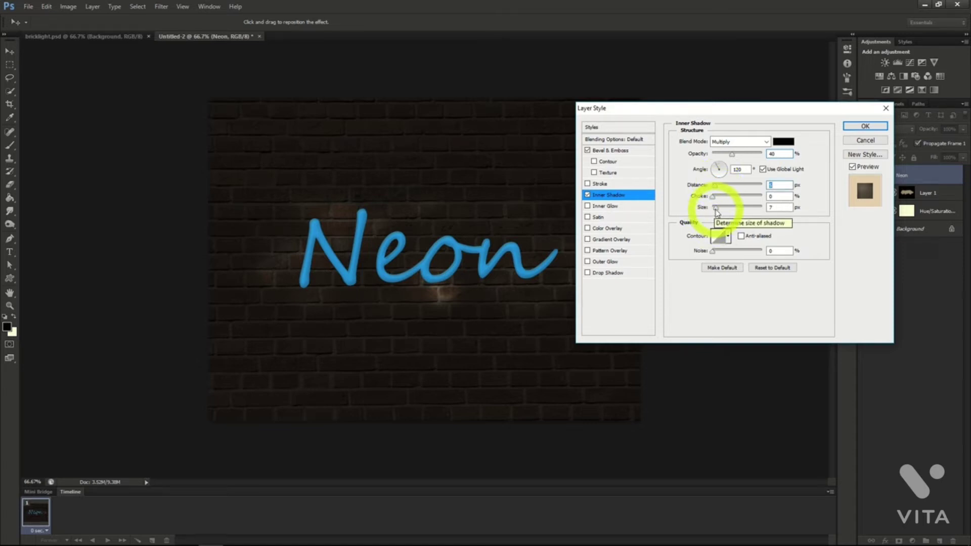
left_click_drag(714, 209, 712, 208)
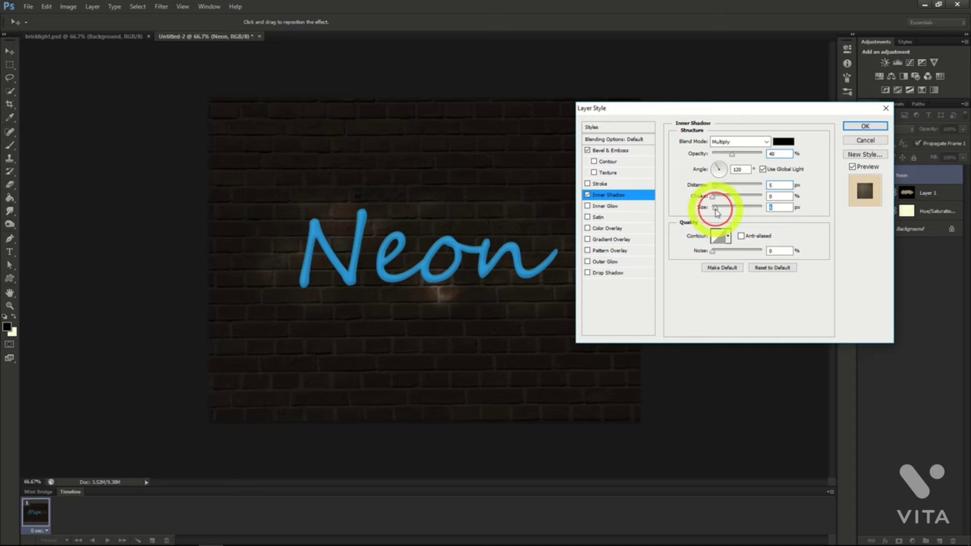
Add a Screen Inner Glow from the centre at 75% opacity and 8 px size, and apply the Neon layer style.
left_click(610, 206)
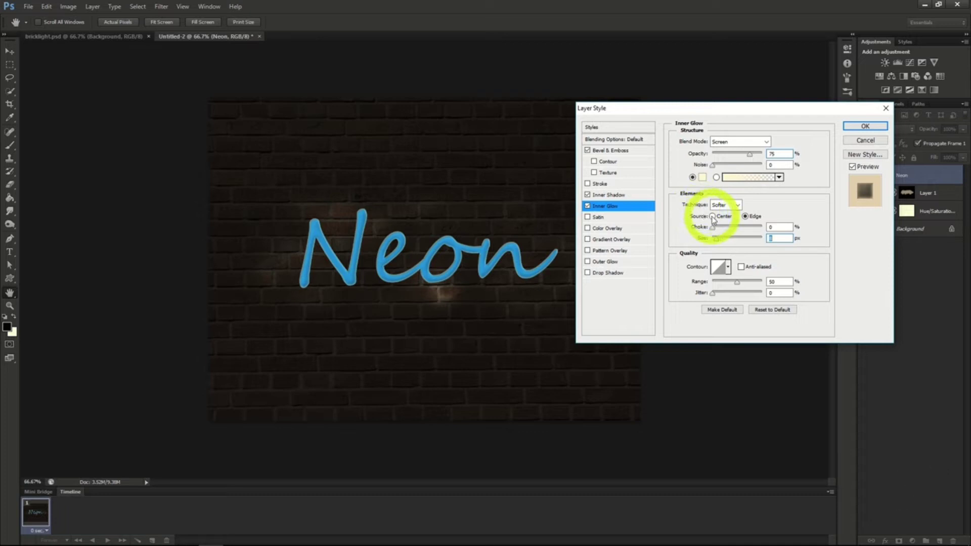
left_click(712, 217)
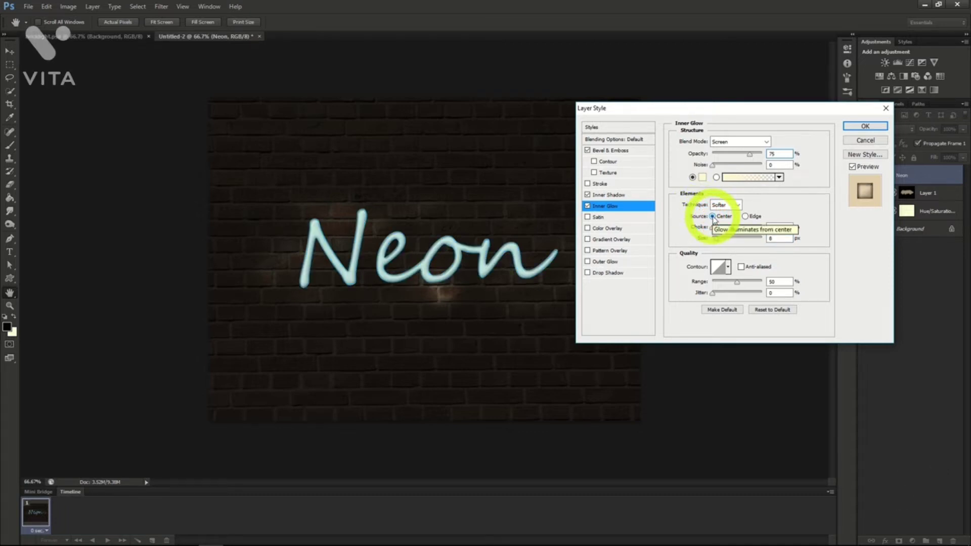
left_click(865, 125)
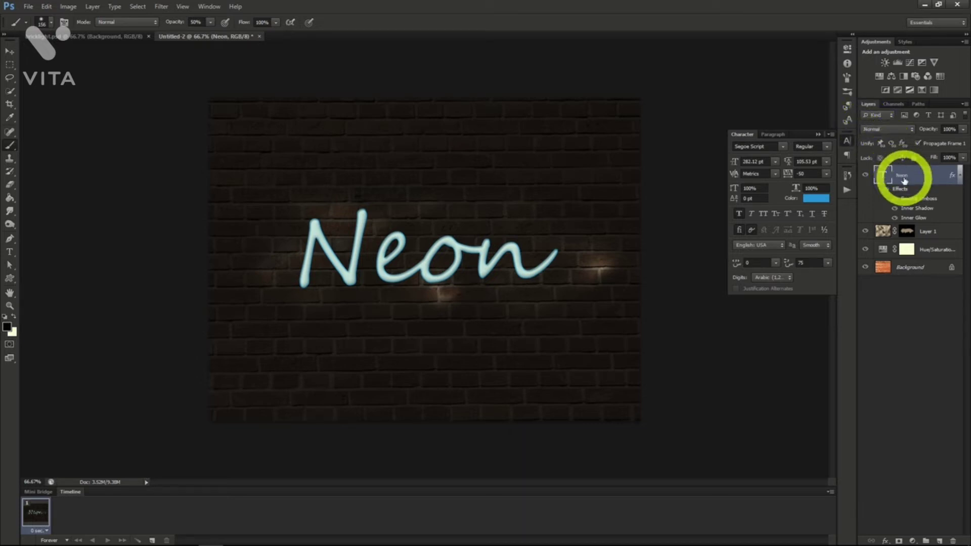
Duplicate the Neon text layer as "Neon copy" and place the copy beneath the original.
right_click(906, 182)
left_click(857, 194)
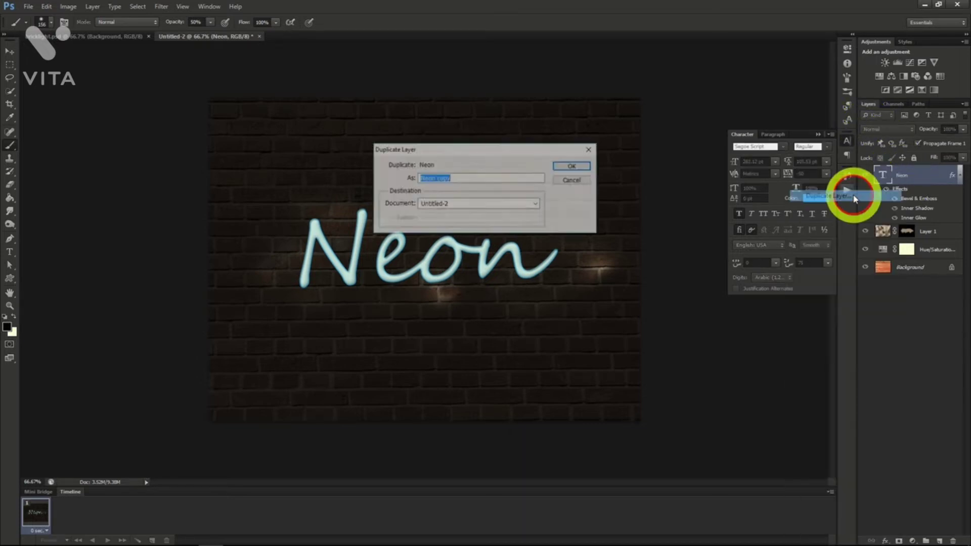
left_click(568, 167)
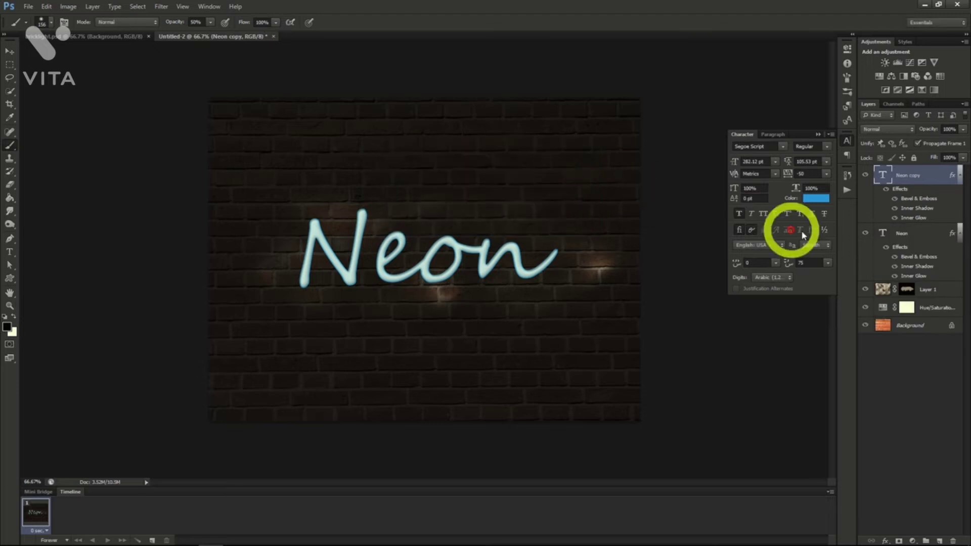
left_click_drag(906, 174, 913, 273)
Convert the Neon copy layer to a Smart Object and apply a Gaussian Blur with a radius of about 11 pixels.
right_click(904, 237)
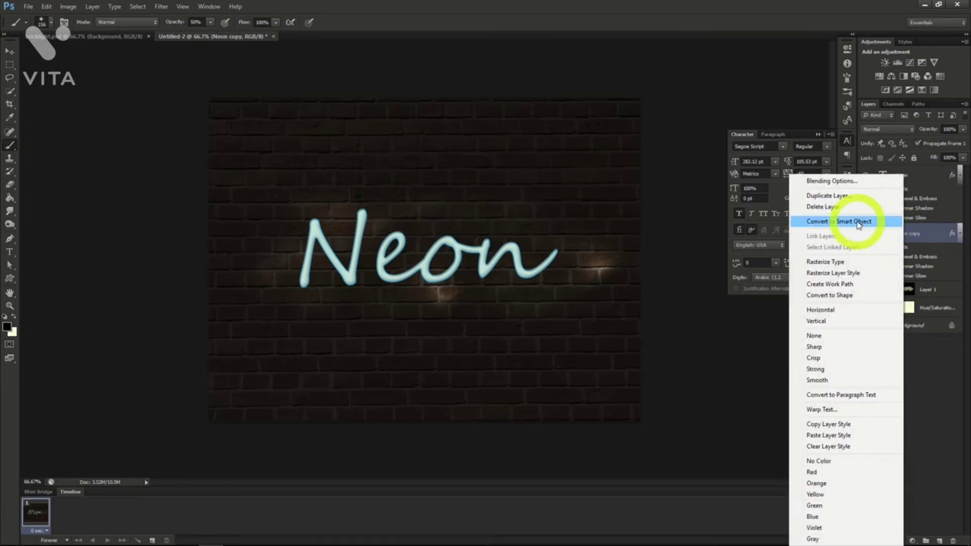
left_click(855, 221)
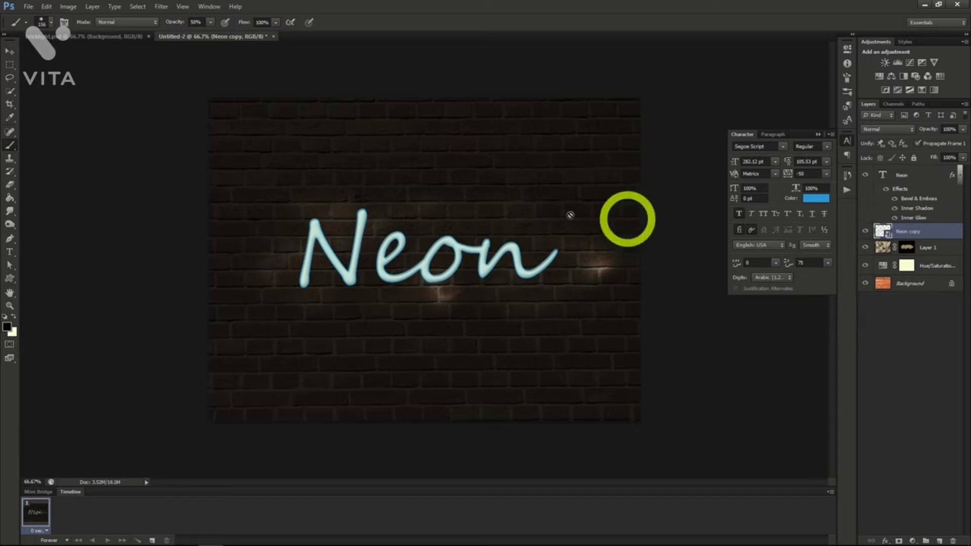
left_click(171, 11)
mouse_move(186, 121)
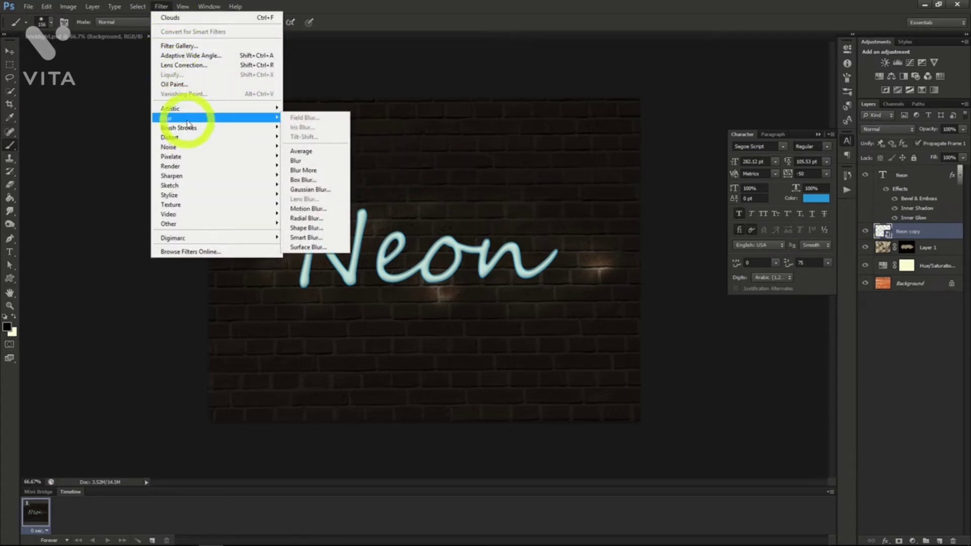
left_click(308, 191)
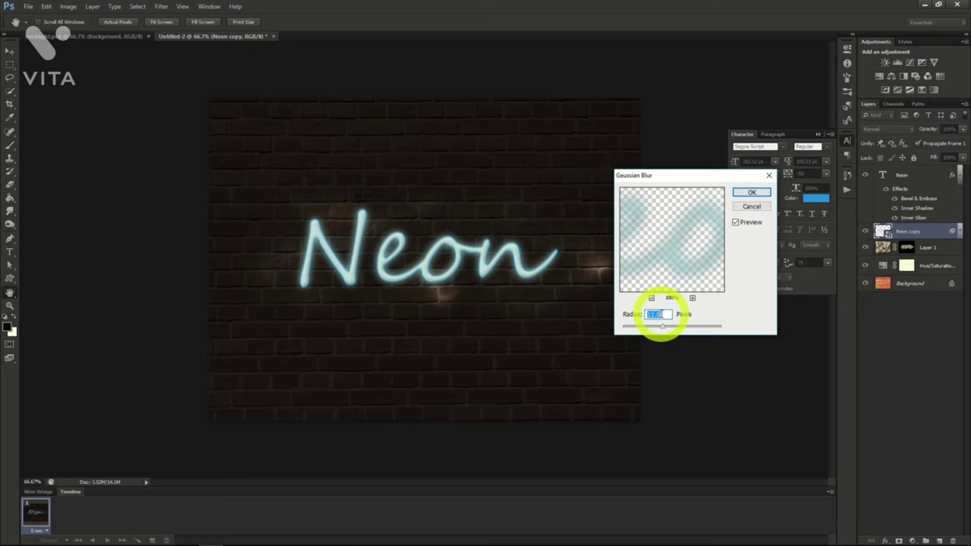
left_click(748, 192)
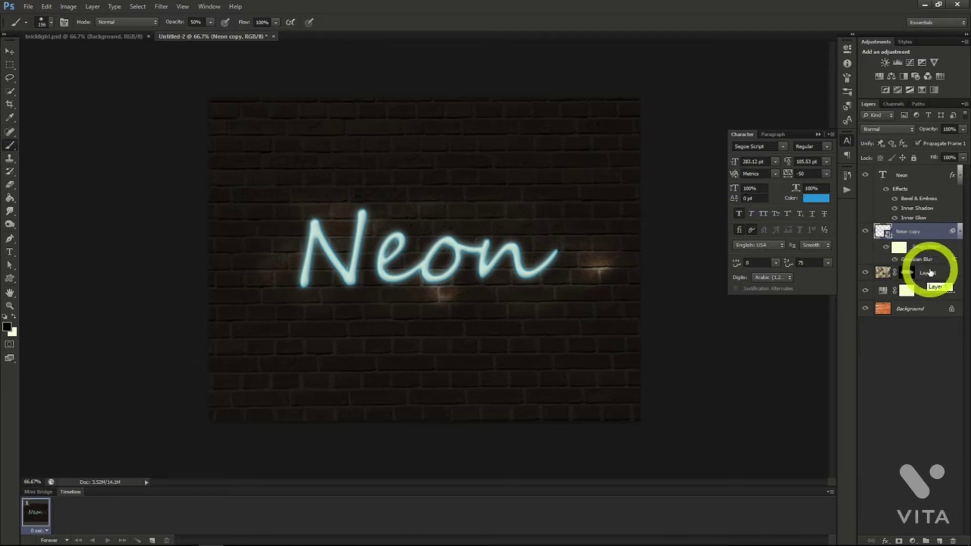
Create a new layer above Layer 1 and set the Brush to a hard round tip of 13 px.
left_click(929, 272)
left_click(940, 541)
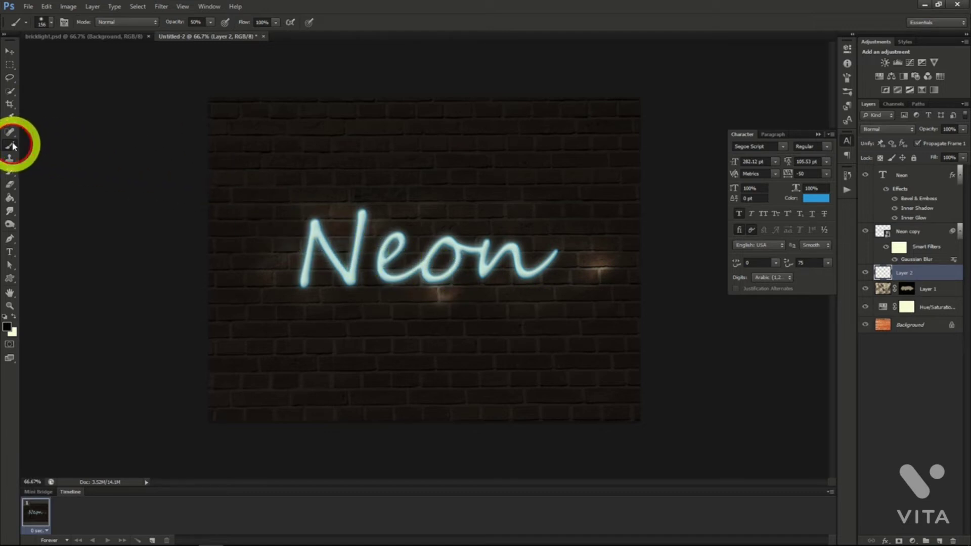
left_click(48, 31)
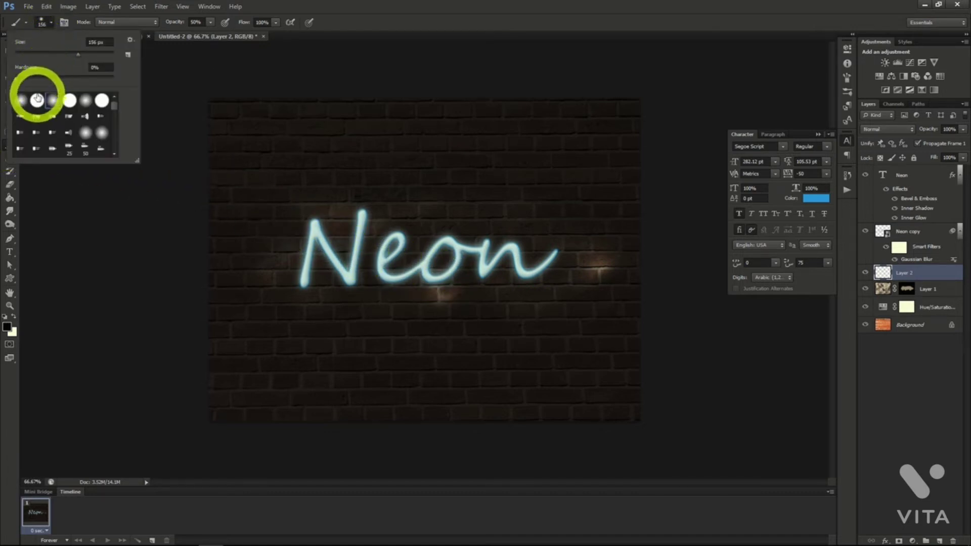
left_click(52, 25)
left_click(52, 25)
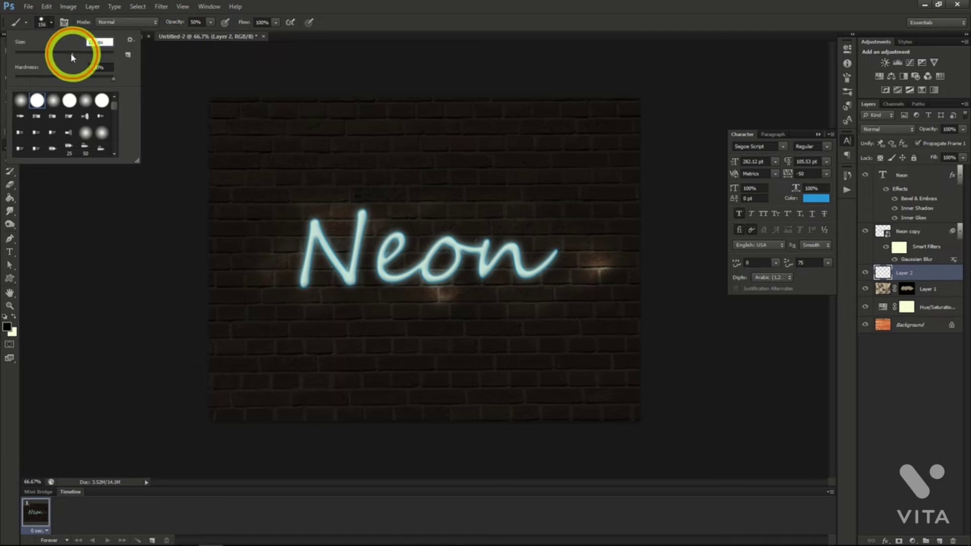
left_click_drag(72, 55, 32, 55)
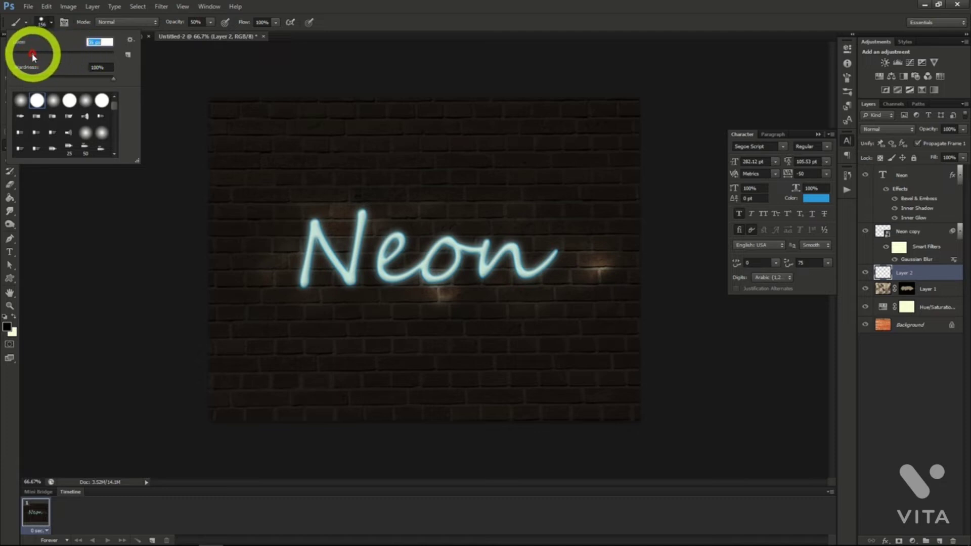
Draw a wavy open path with the Pen tool running from the final n back across the letters to the N.
left_click(9, 238)
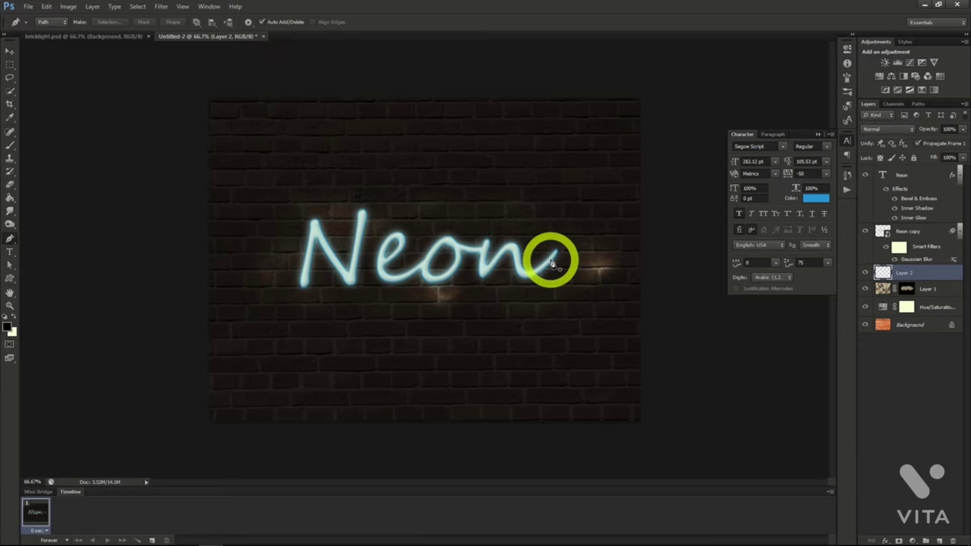
left_click_drag(553, 264, 516, 261)
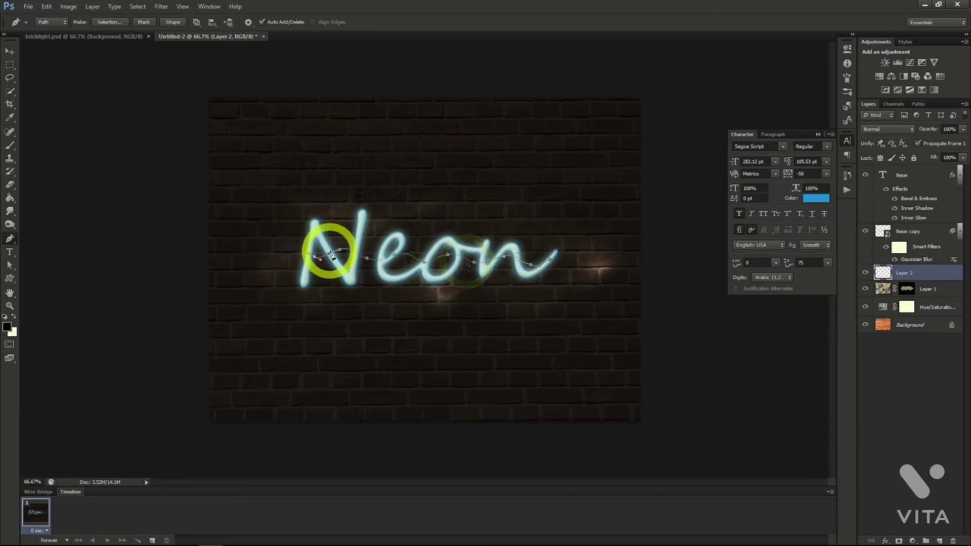
Stroke the wavy path with the Brush using Simulate Pressure, and delete the path.
right_click(334, 253)
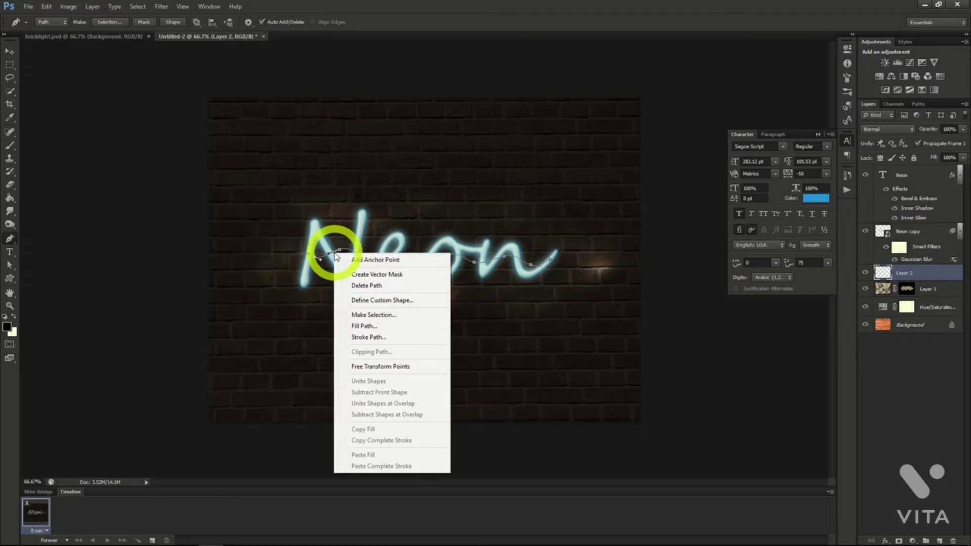
left_click(373, 338)
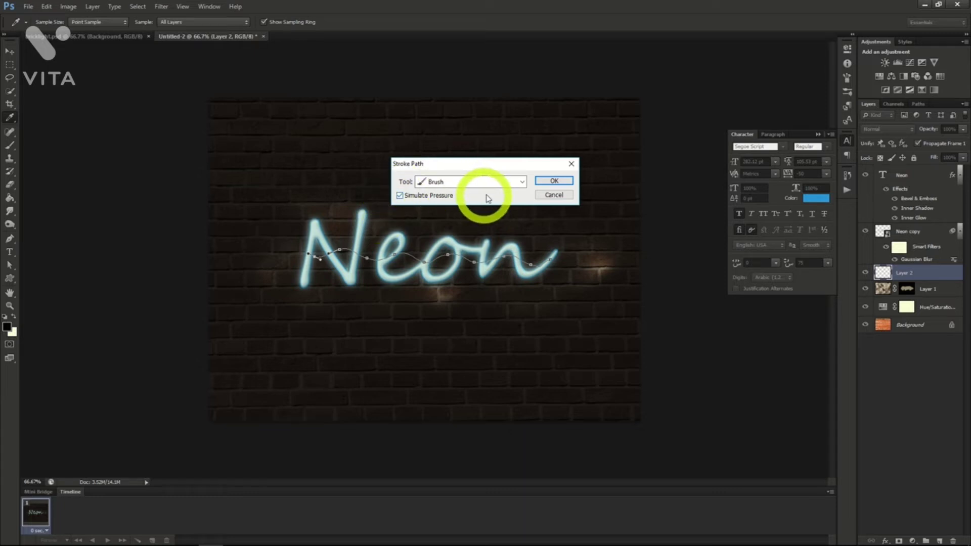
left_click(553, 181)
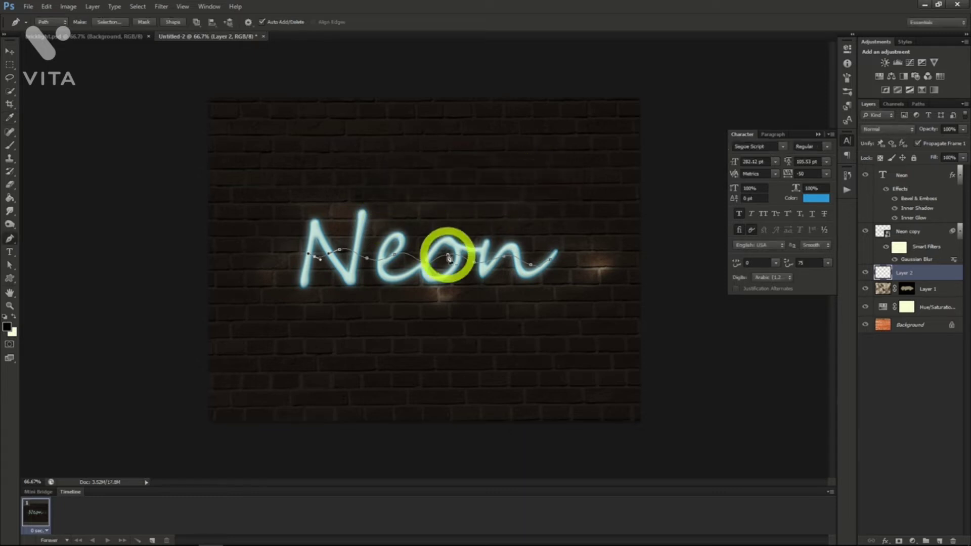
right_click(449, 258)
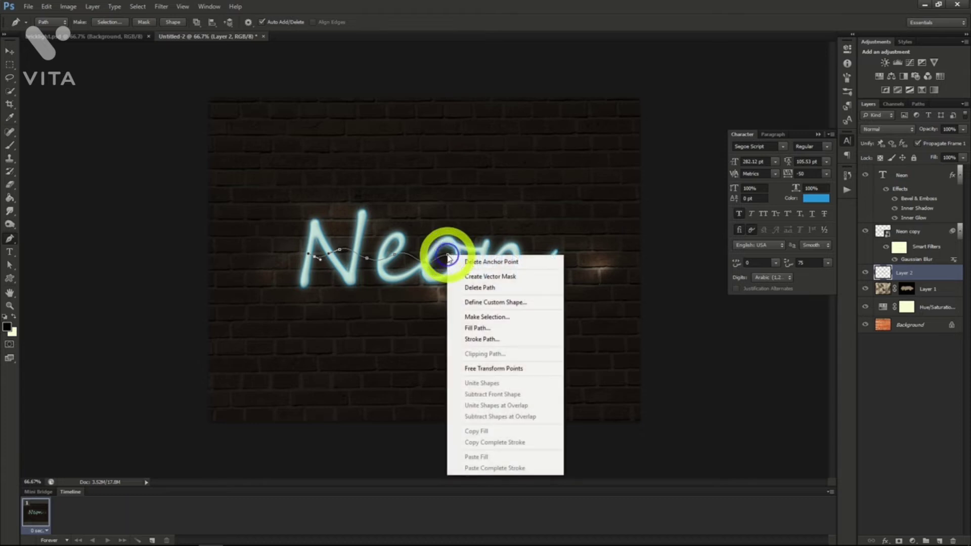
left_click(480, 292)
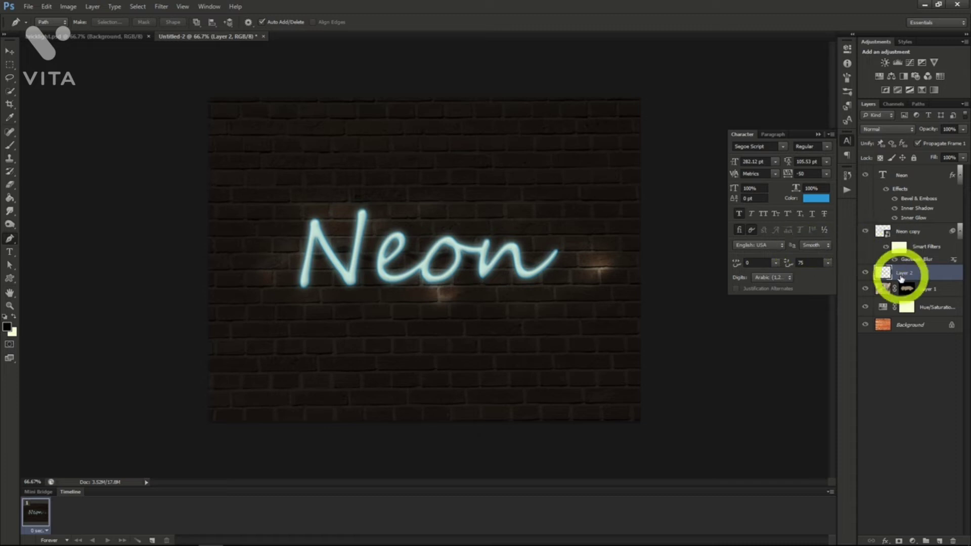
Apply an Inner Bevel to Layer 2 with 245% depth, 0 px size and slight softening.
right_click(903, 277)
left_click(829, 204)
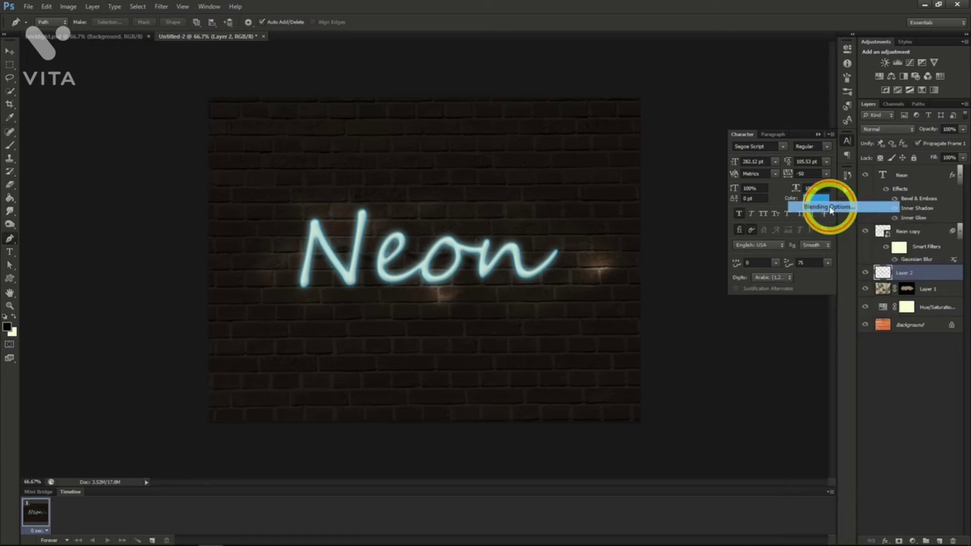
left_click(627, 151)
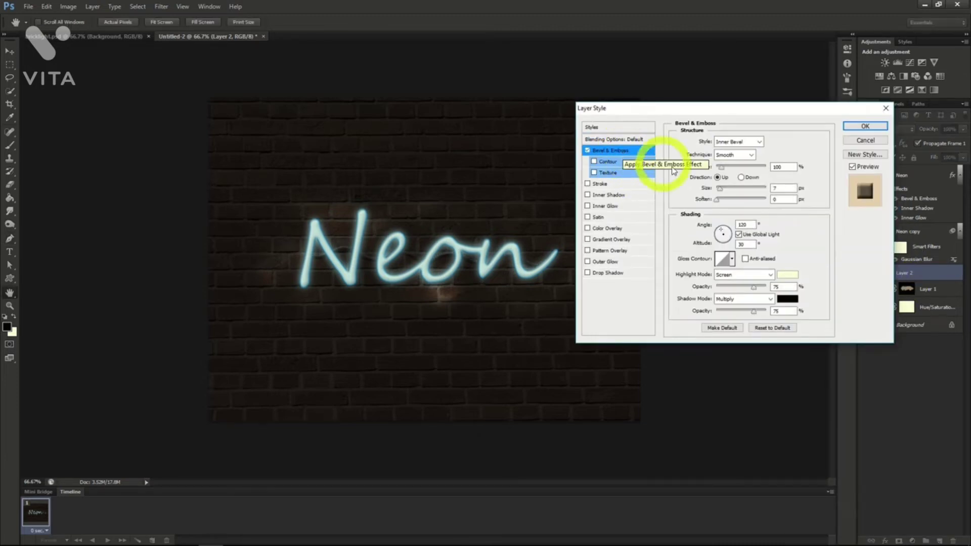
left_click(728, 168)
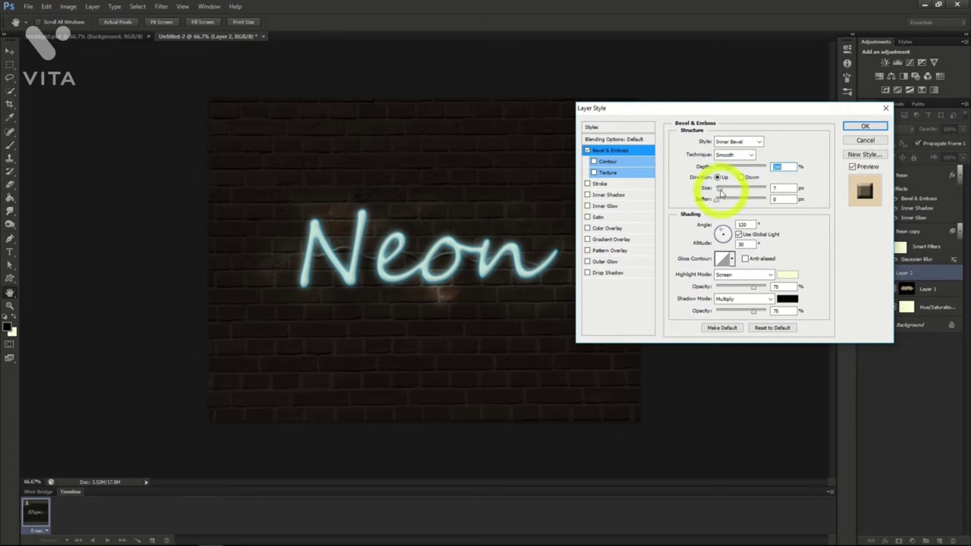
left_click(717, 188)
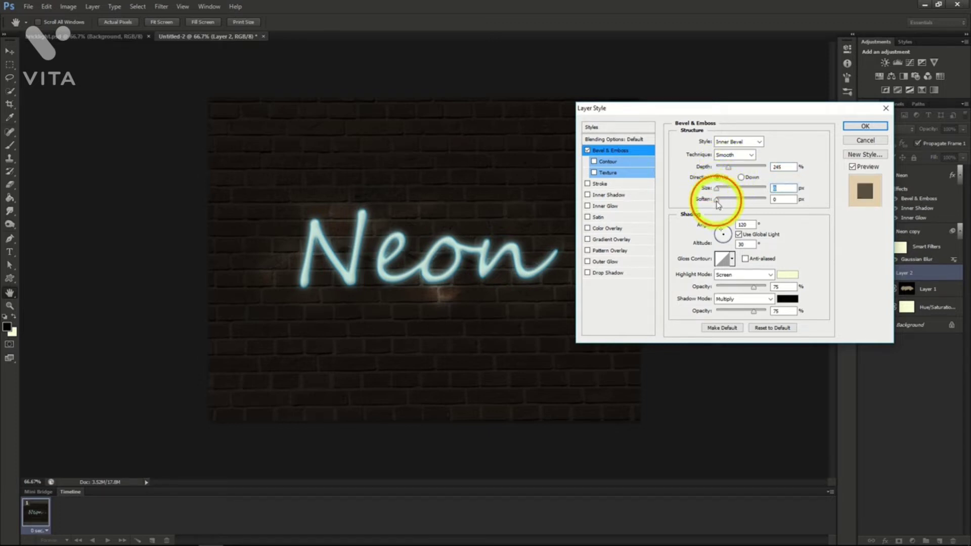
left_click(720, 200)
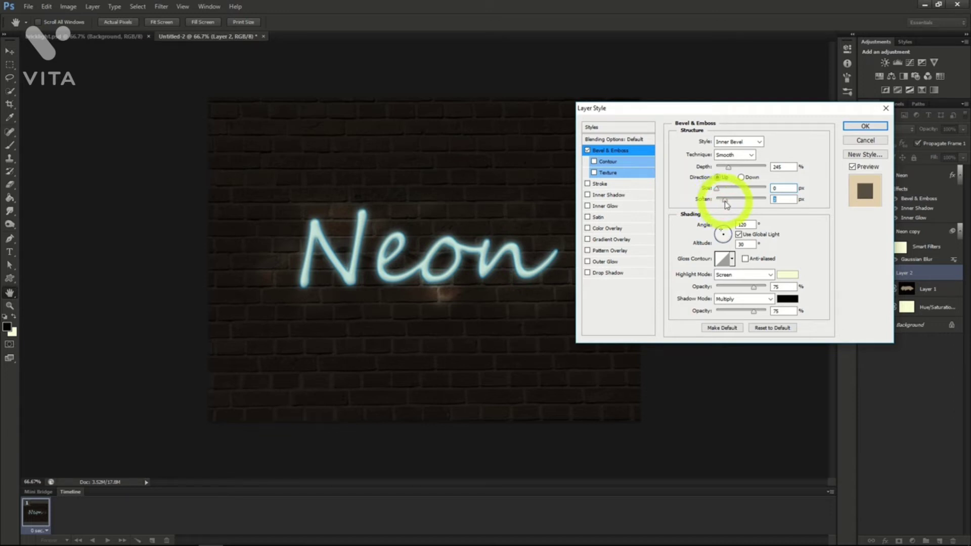
left_click(863, 126)
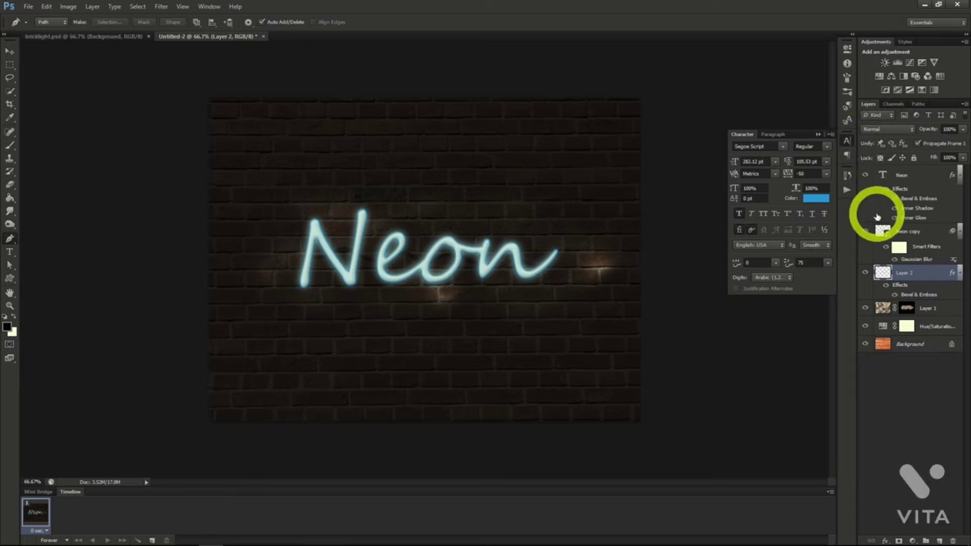
Create a new layer above Layer 2 and set a soft round brush to 156 px at 63% opacity.
left_click(938, 541)
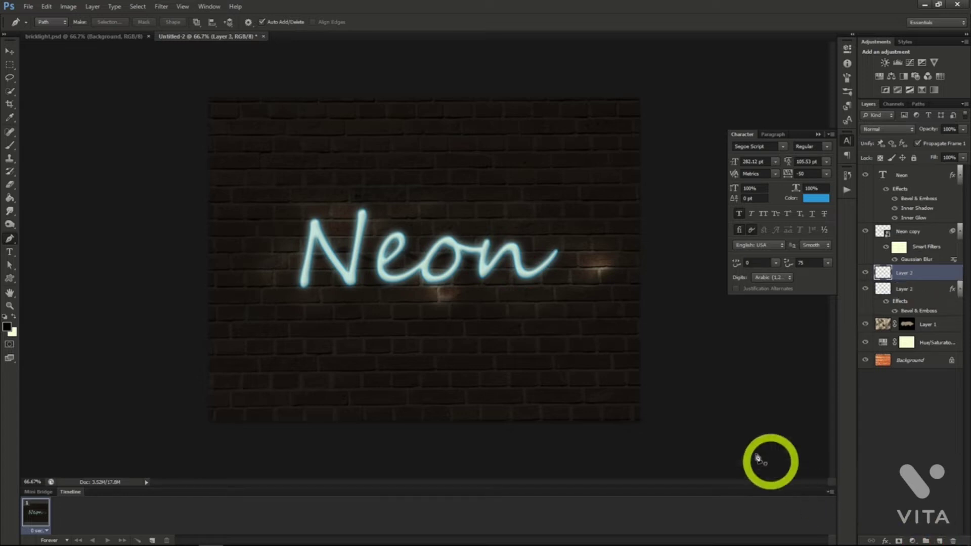
left_click(9, 145)
left_click(51, 23)
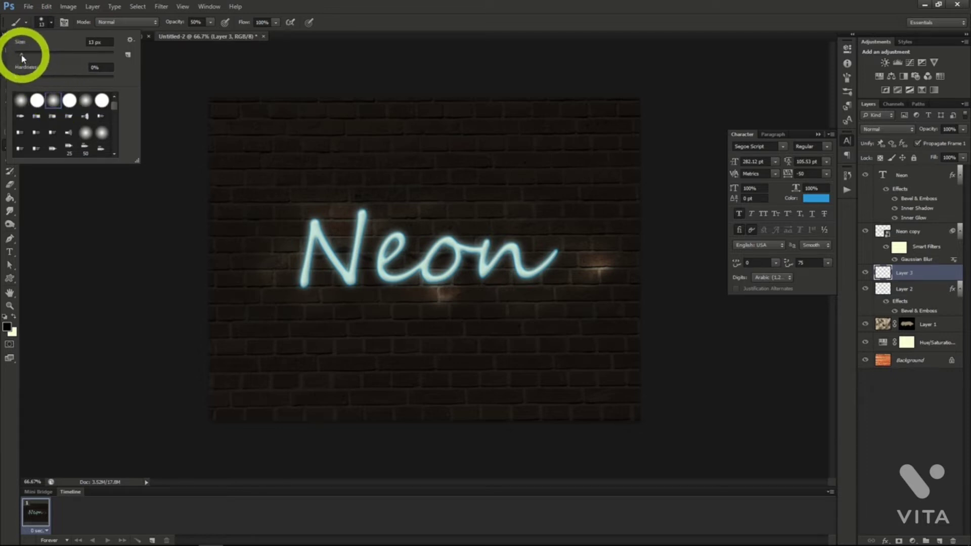
left_click_drag(22, 55, 79, 55)
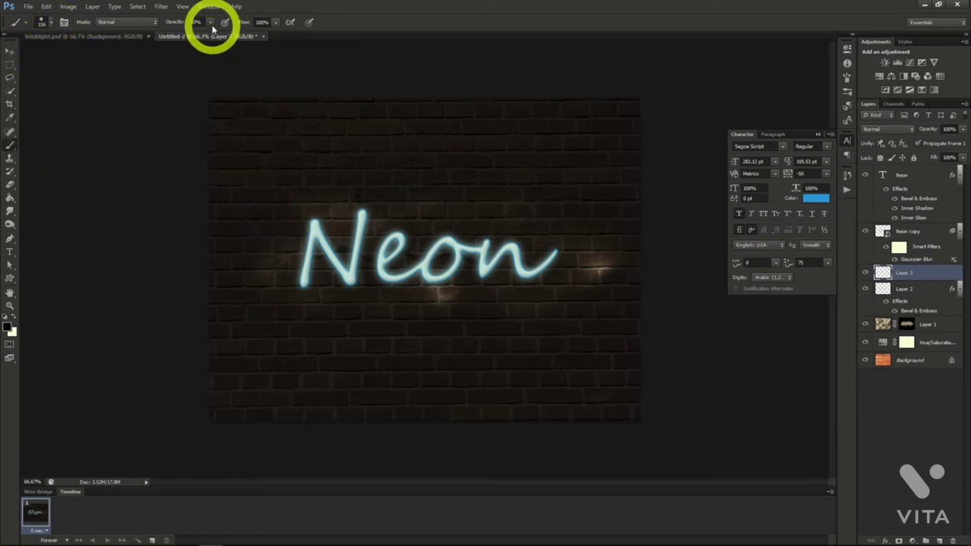
left_click(210, 22)
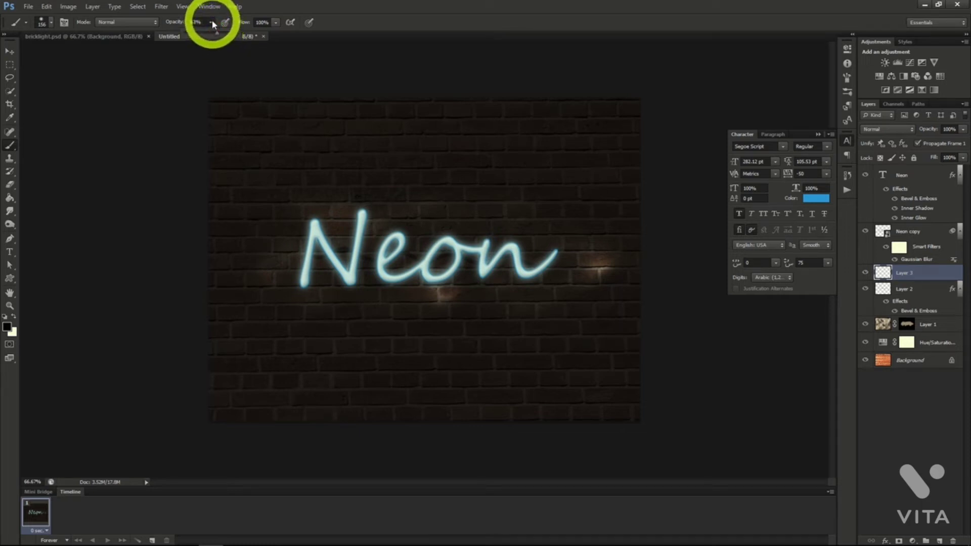
left_click(211, 22)
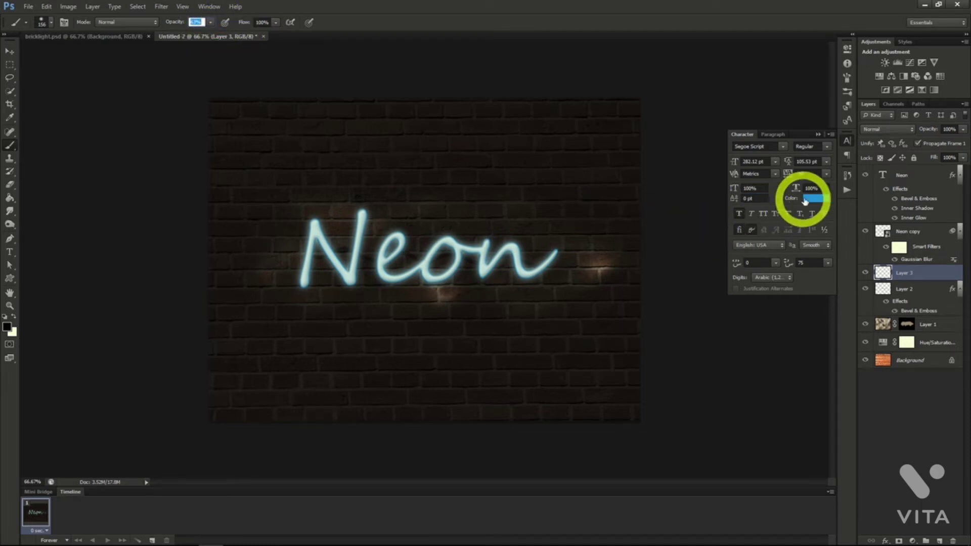
Paint a large teal area behind the Neon text on the new layer and set its blend mode to Soft Light.
left_click(8, 327)
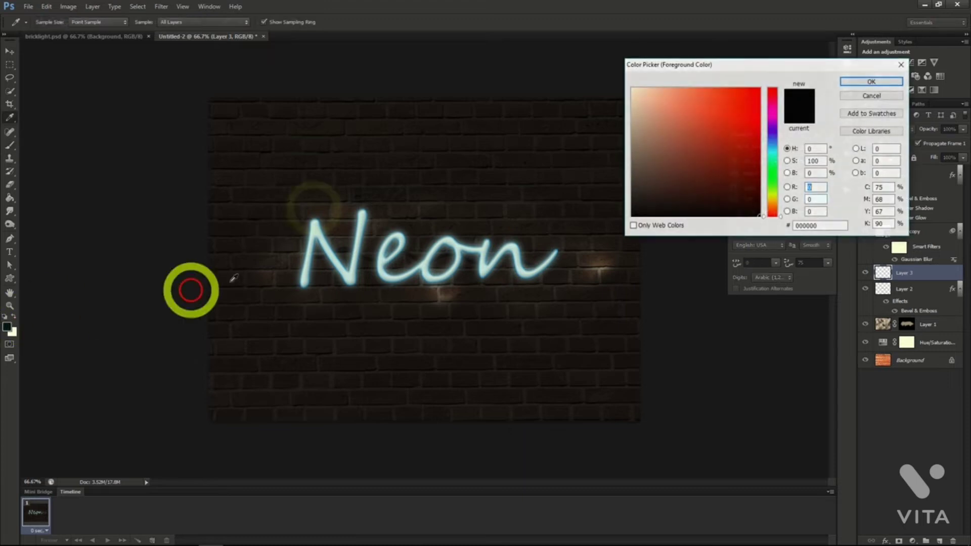
mouse_move(279, 251)
left_mouse_down()
mouse_move(297, 277)
mouse_move(329, 206)
mouse_move(318, 288)
mouse_move(371, 213)
mouse_move(375, 297)
mouse_move(511, 225)
mouse_move(430, 296)
left_mouse_up()
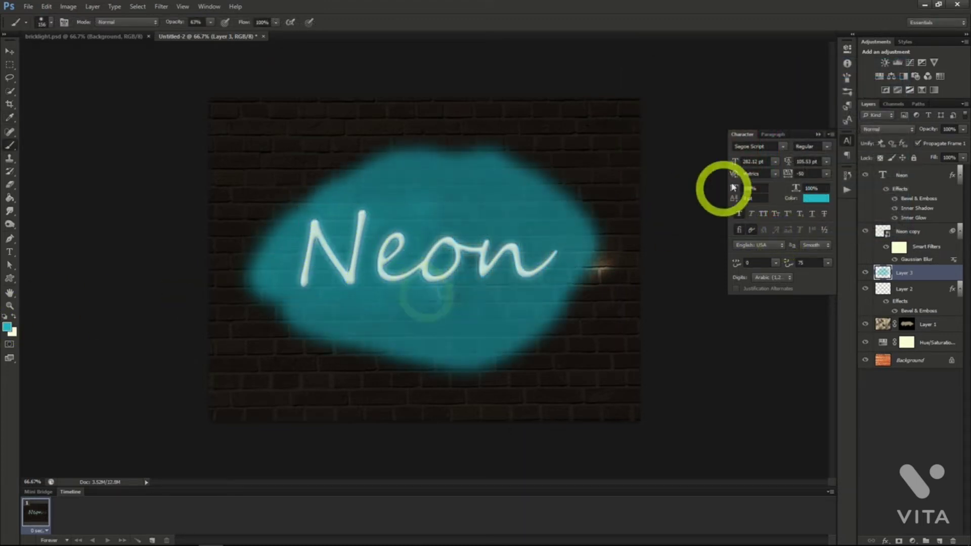
left_click(883, 131)
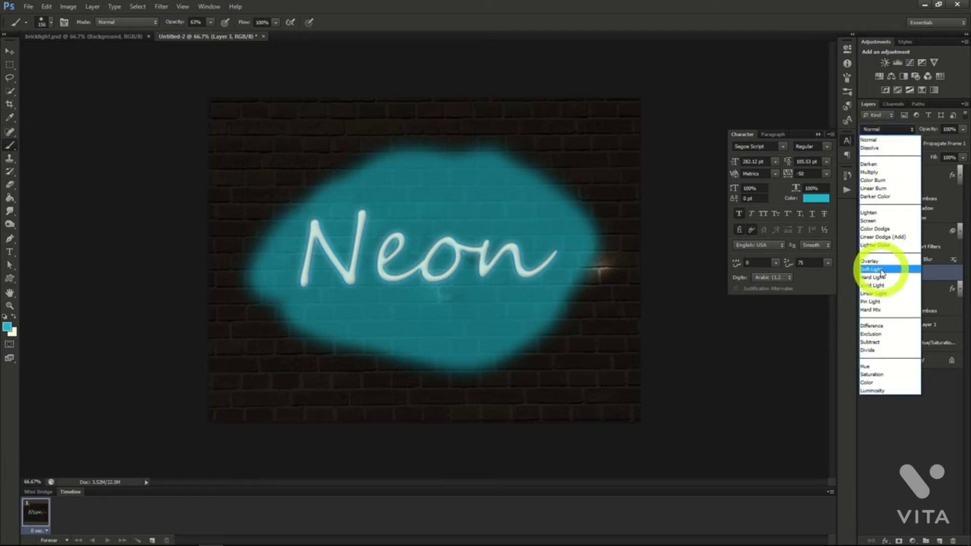
left_click(880, 271)
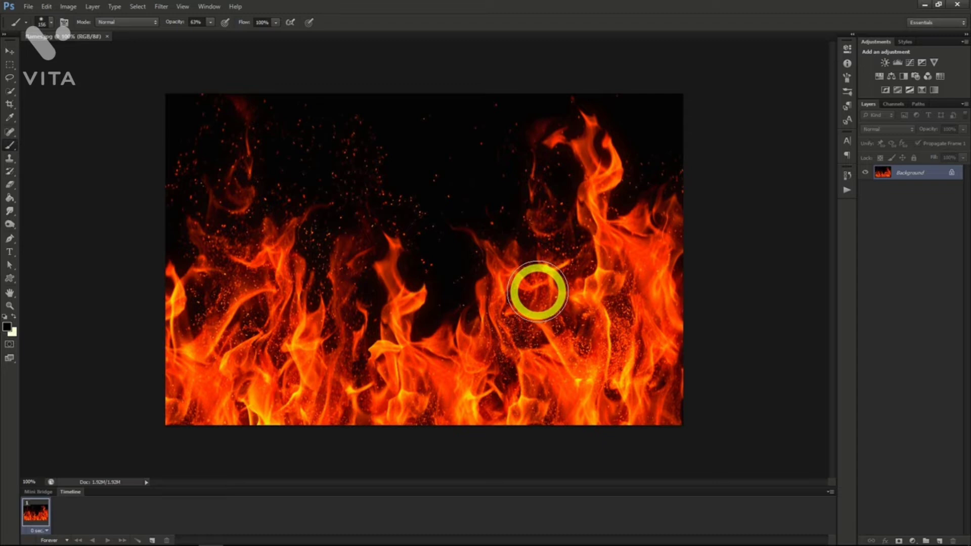
Create a 1280 × 720 pixel RGB document with a transparent background and fill its layer with black.
left_click(28, 7)
left_click(35, 18)
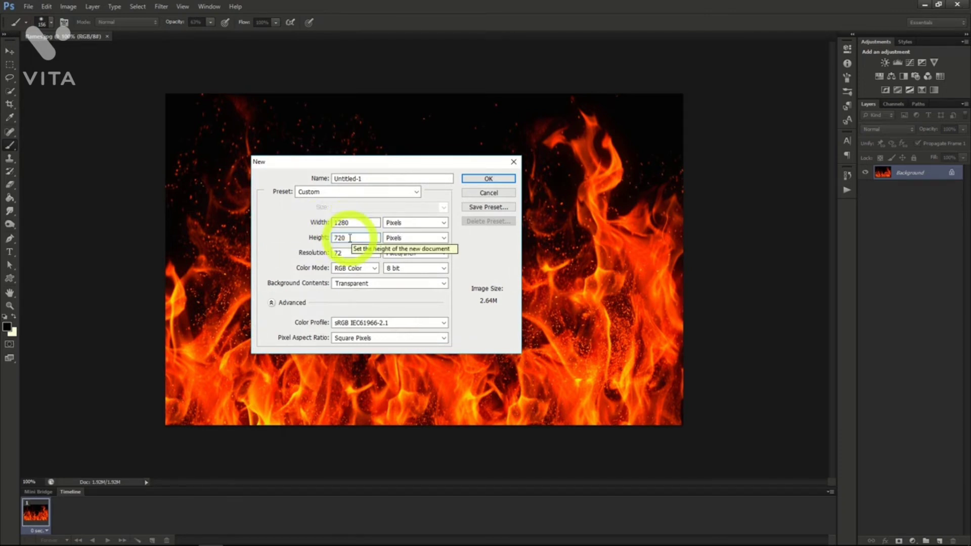
left_click(481, 178)
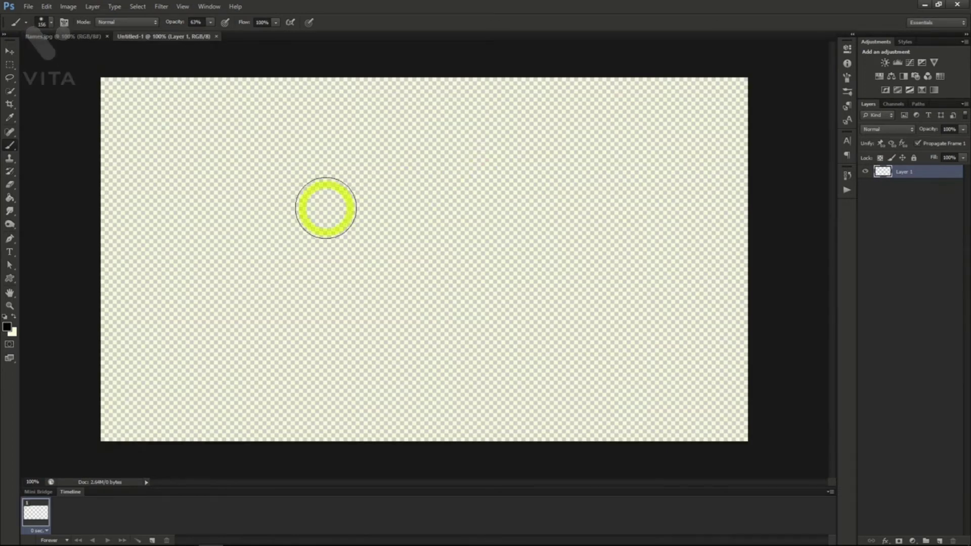
left_click(9, 198)
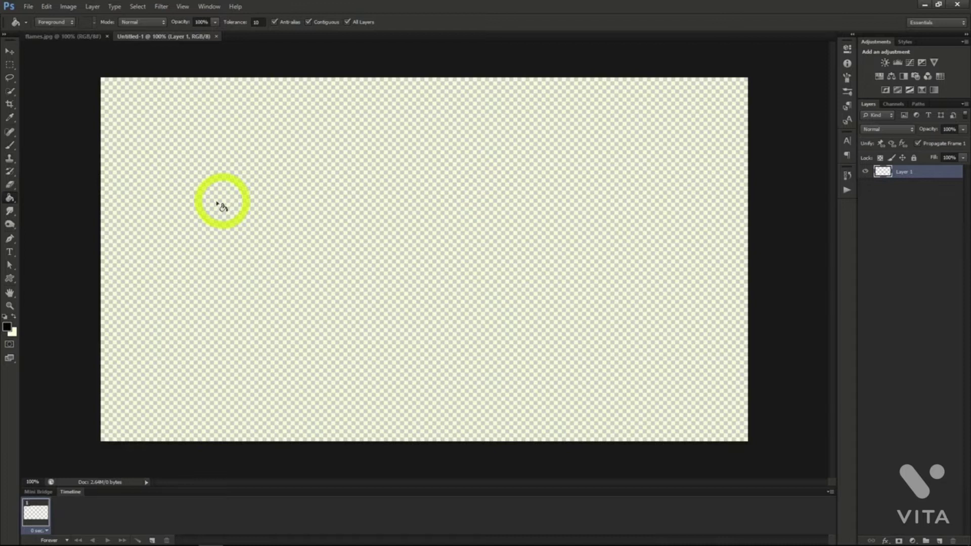
left_click(331, 247)
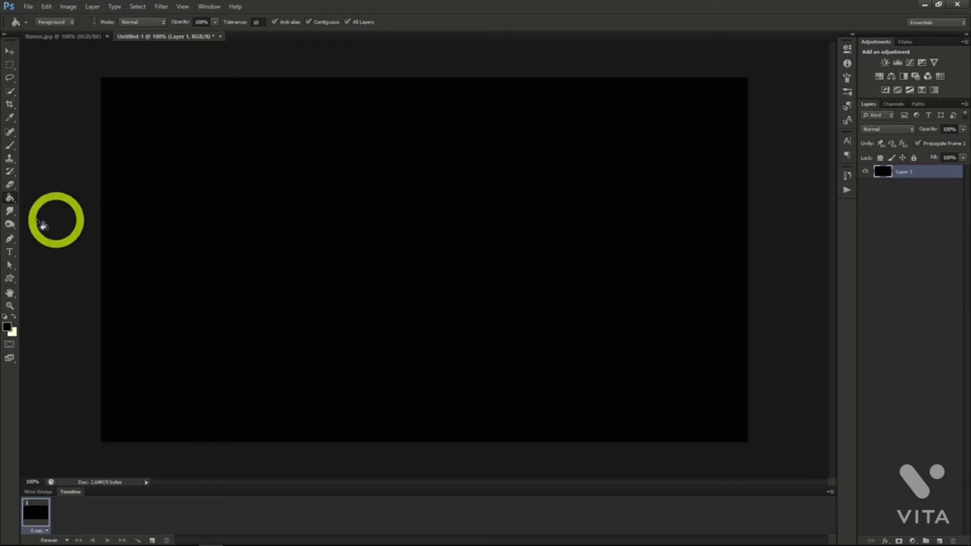
Add the text "FIRE" in pale Steelfish Regular at 282.12 pt on the upper middle of the black canvas.
left_click(9, 252)
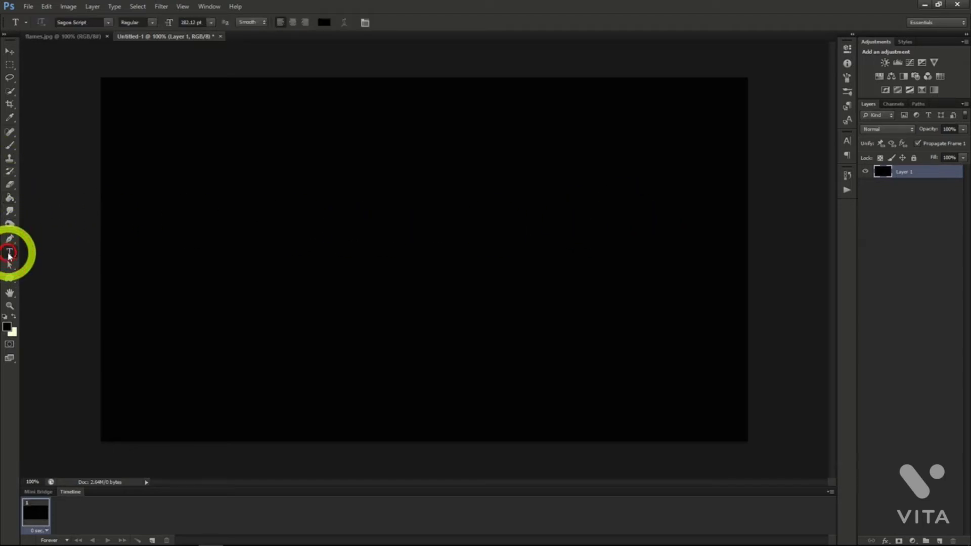
left_click(847, 141)
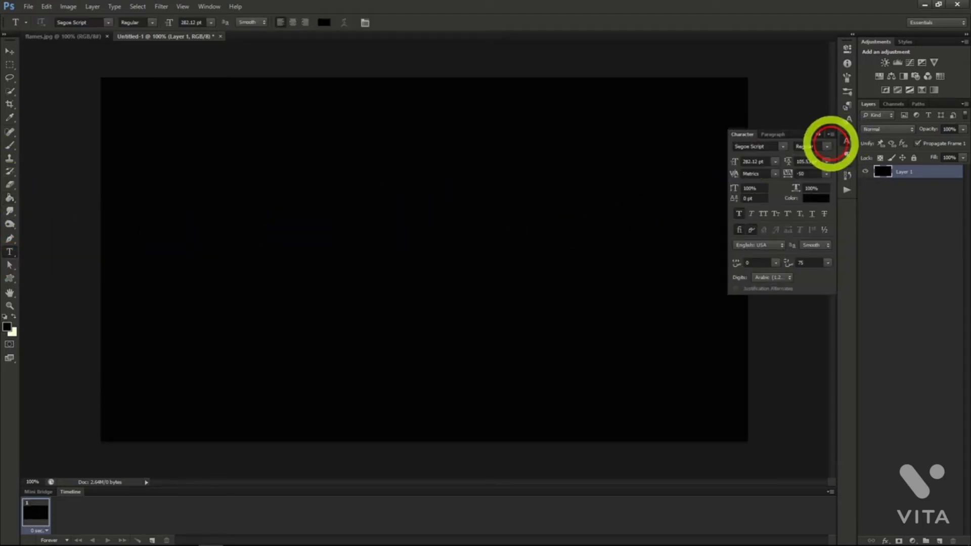
left_click(401, 262)
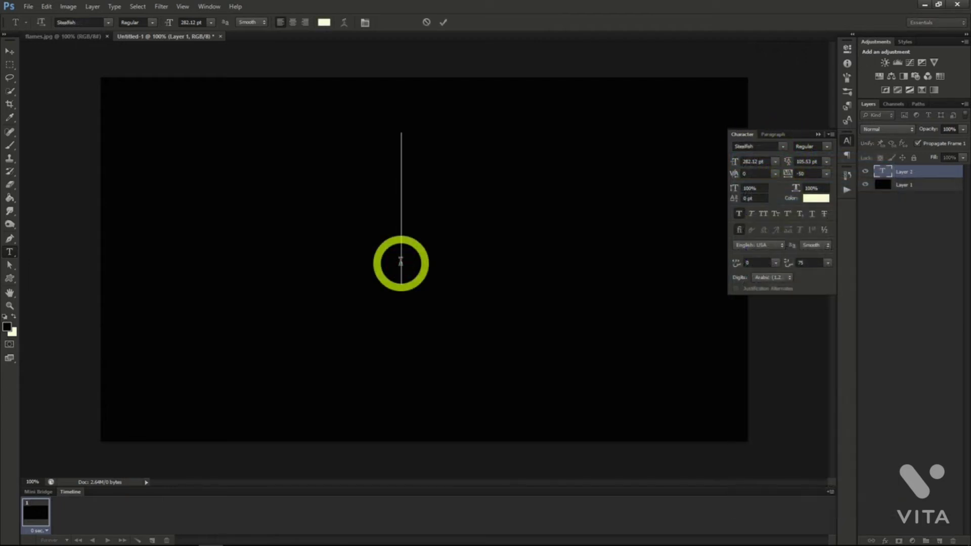
type("FIRE")
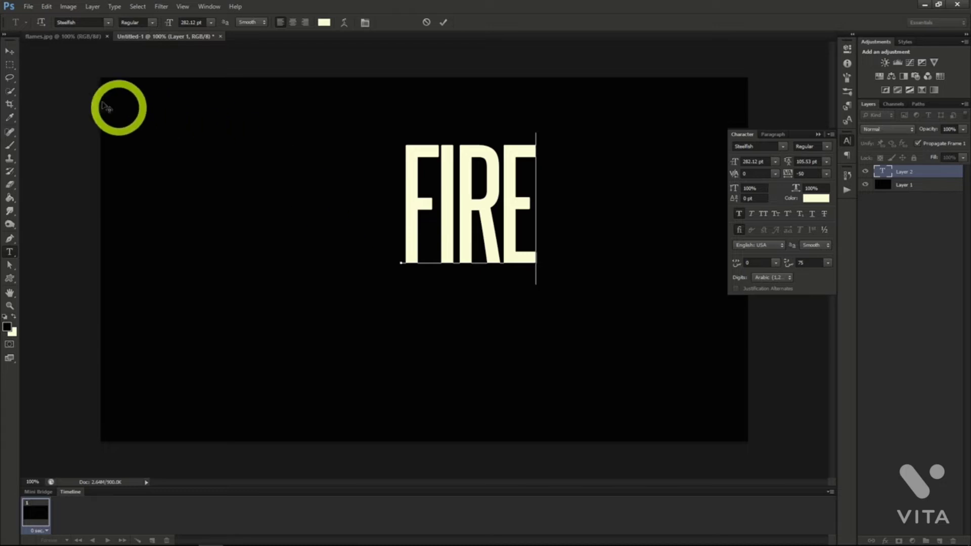
left_click(8, 53)
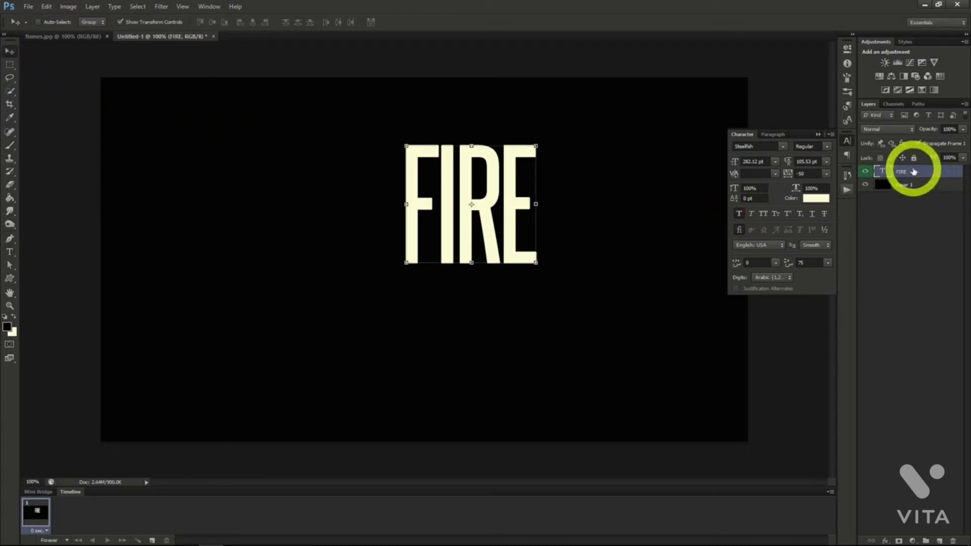
Add an Outer Glow in Screen mode to the FIRE text layer and set the glow color to F70300.
right_click(919, 173)
left_click(918, 177)
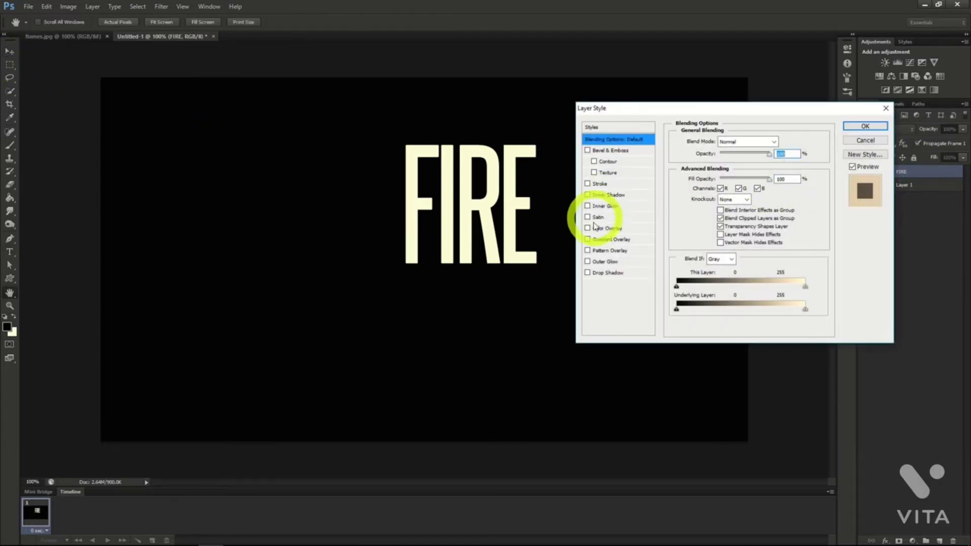
left_click(588, 262)
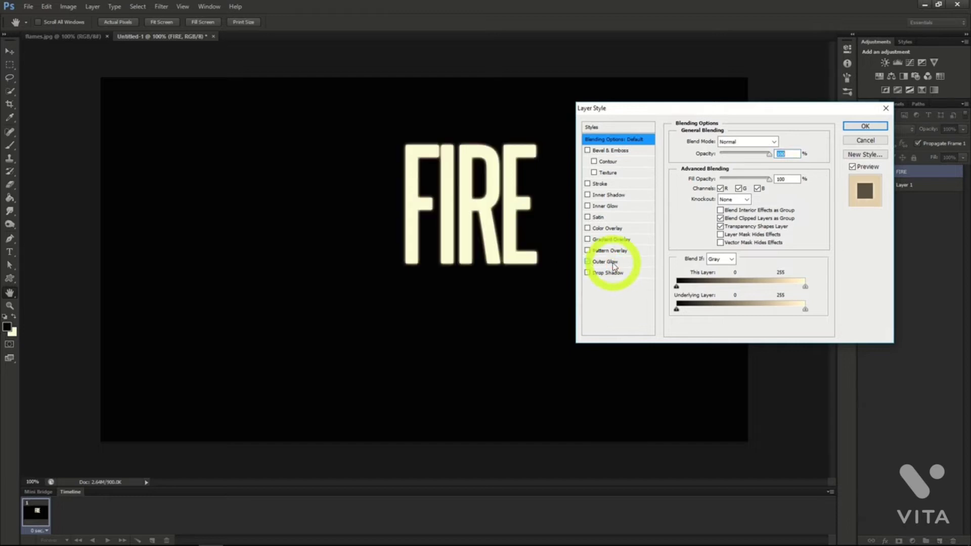
left_click(612, 263)
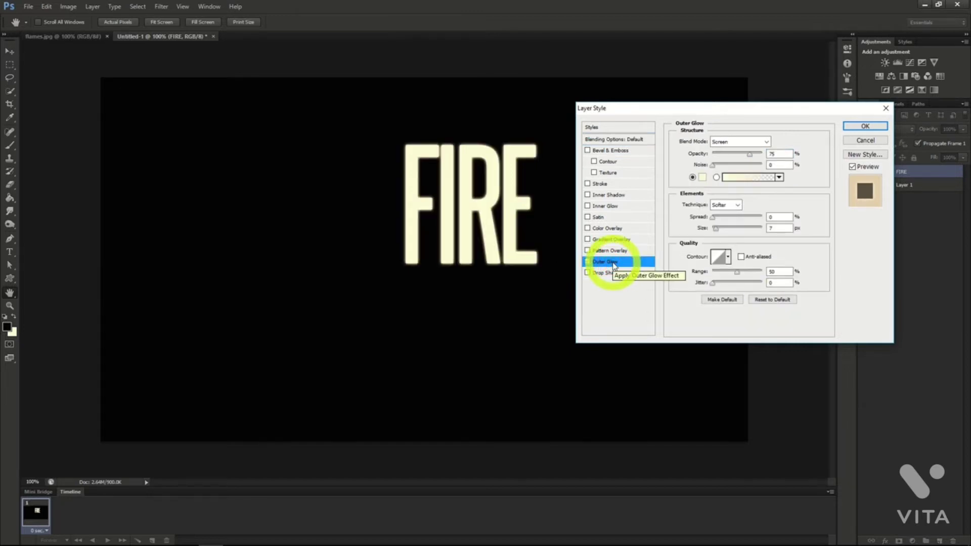
left_click(701, 177)
double_click(823, 225)
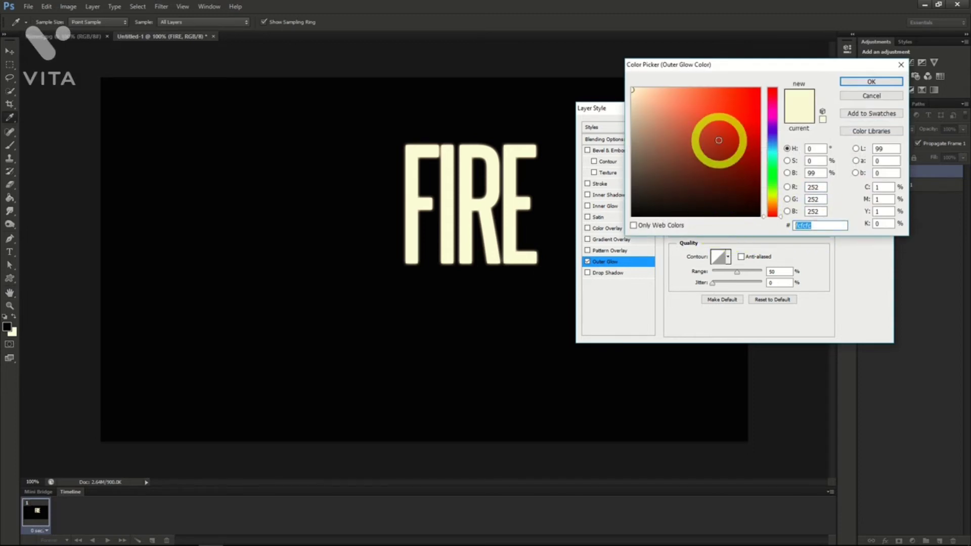
type("f70300")
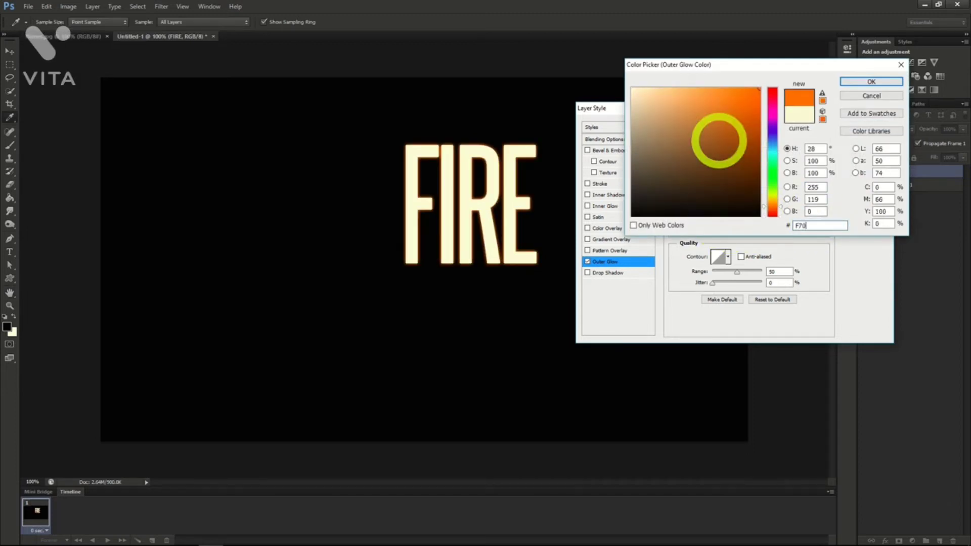
left_click(868, 83)
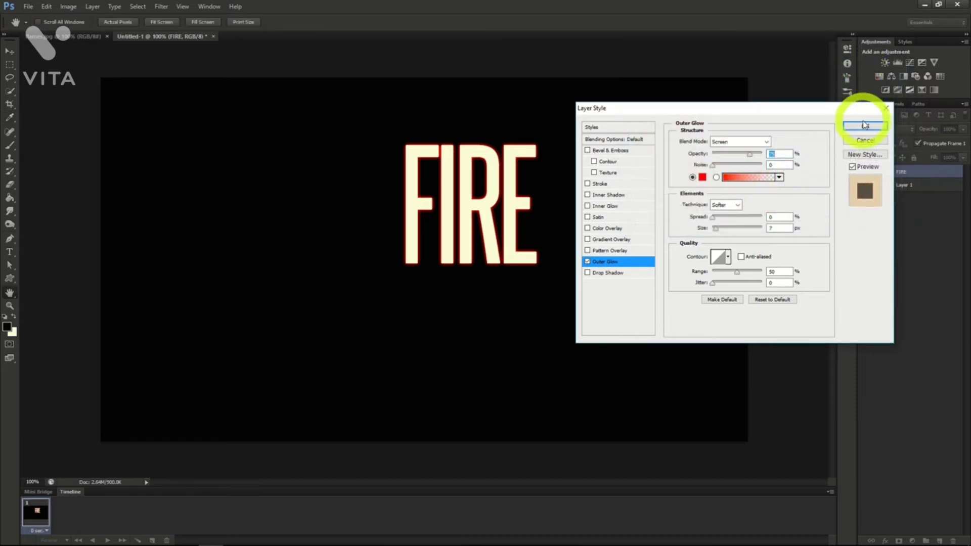
Add a Satin effect to the FIRE text with color 872D0F at 100% opacity in Multiply mode and slightly adjust its distance.
left_click(598, 218)
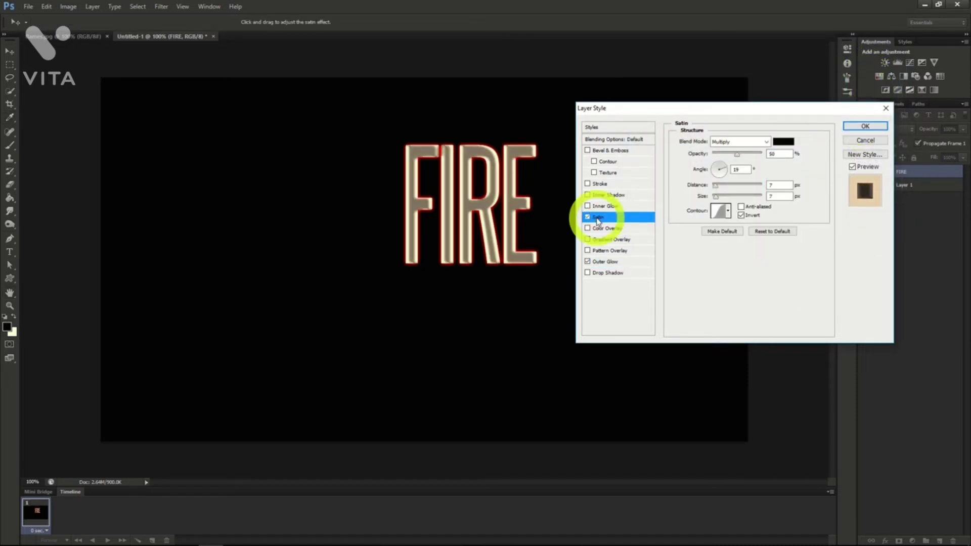
left_click(778, 144)
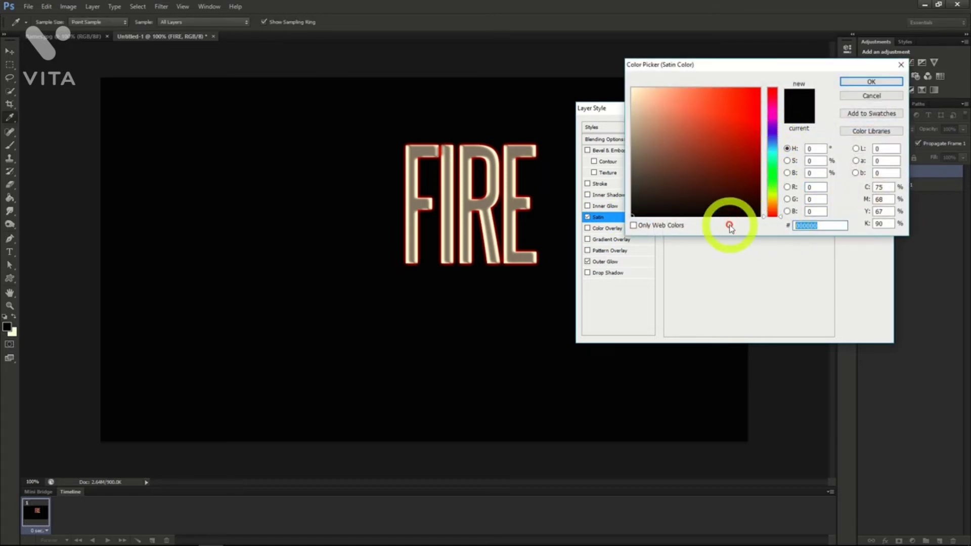
type("87")
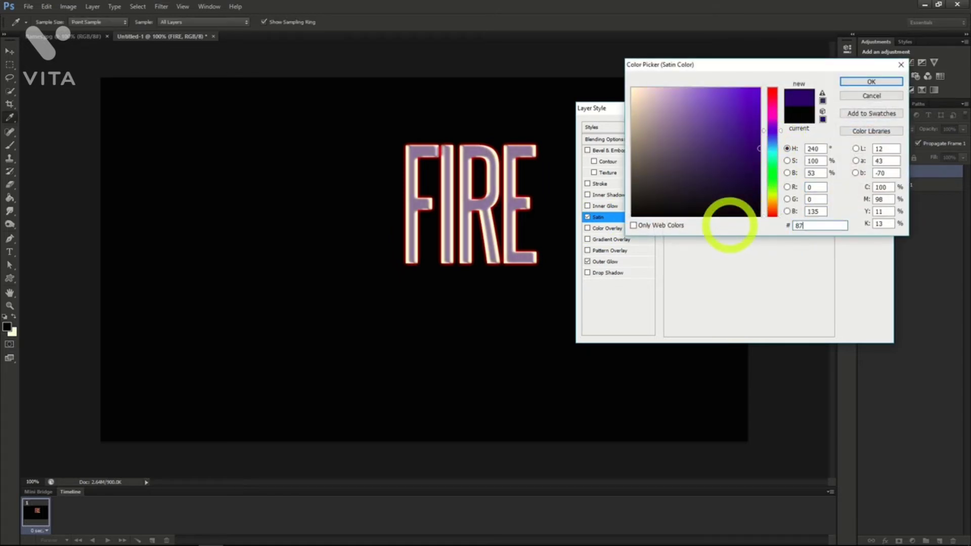
type("2D0F")
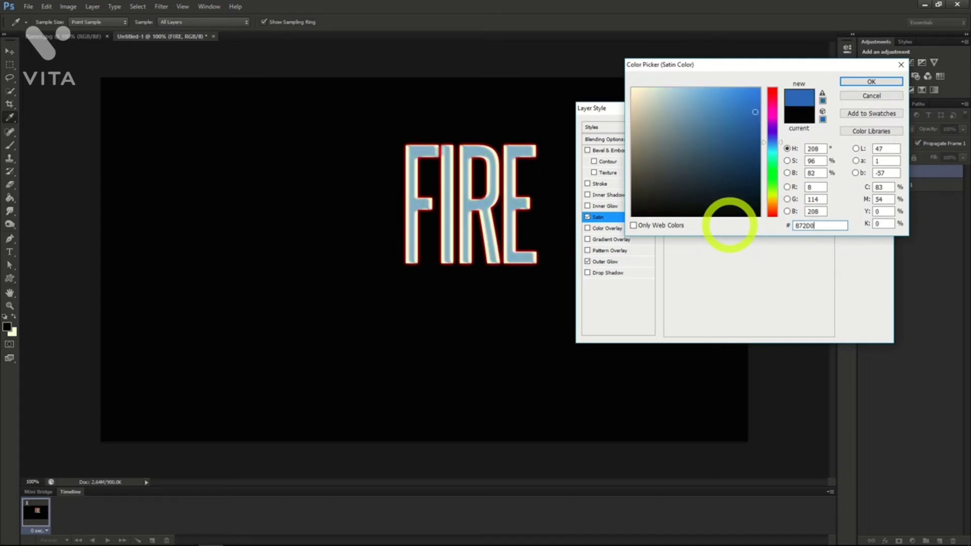
left_click(879, 83)
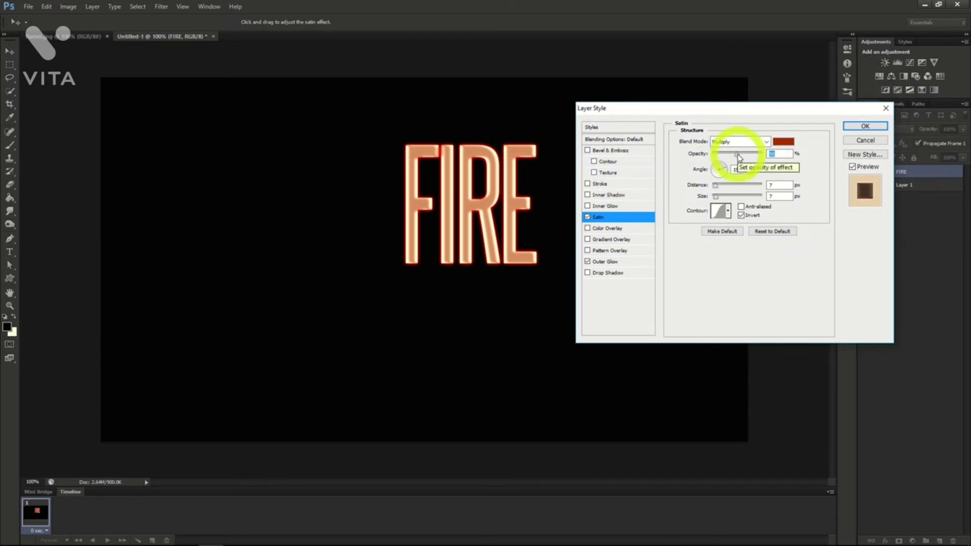
left_click_drag(738, 157, 774, 149)
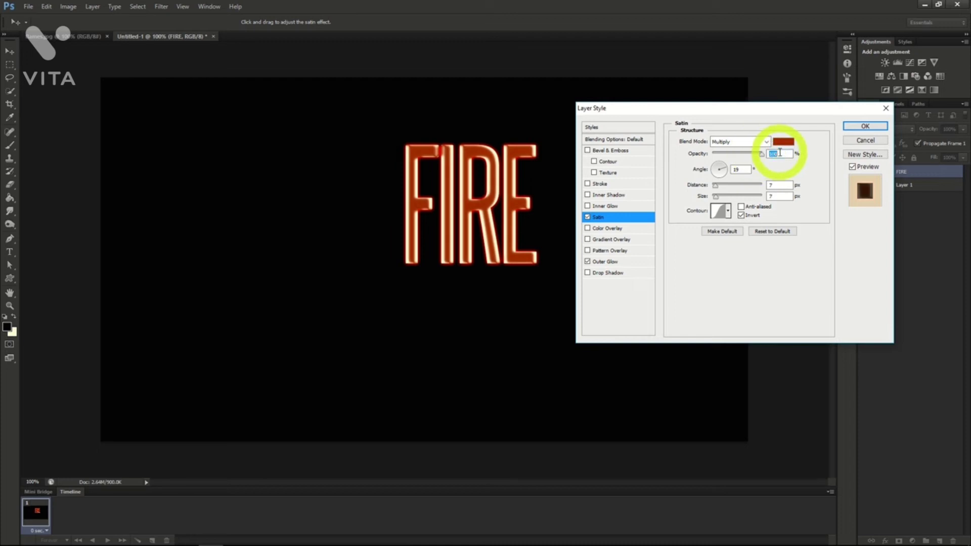
left_click(716, 190)
left_click_drag(716, 190, 718, 189)
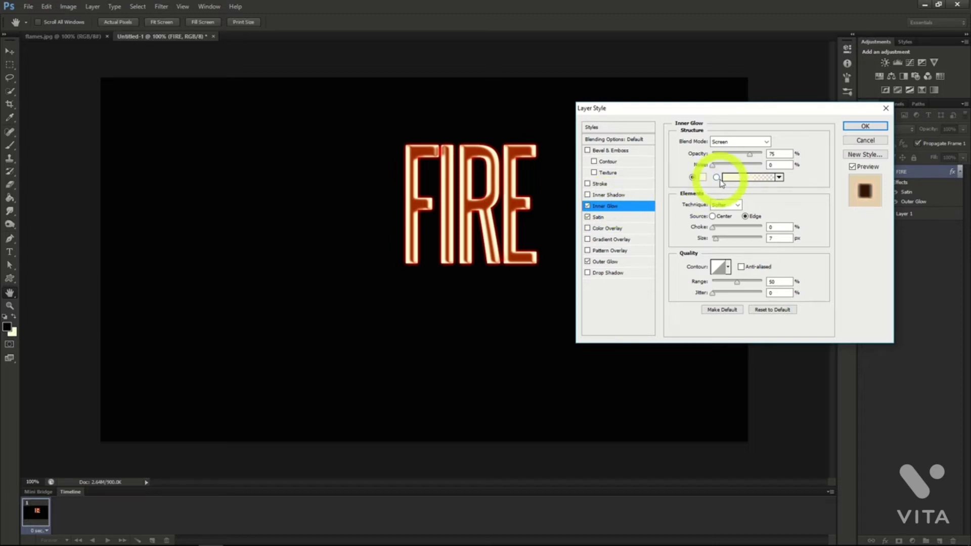
Give the FIRE text a Color Dodge Inner Glow in color E5C23B at 100% opacity, with a slightly larger size.
left_click(756, 141)
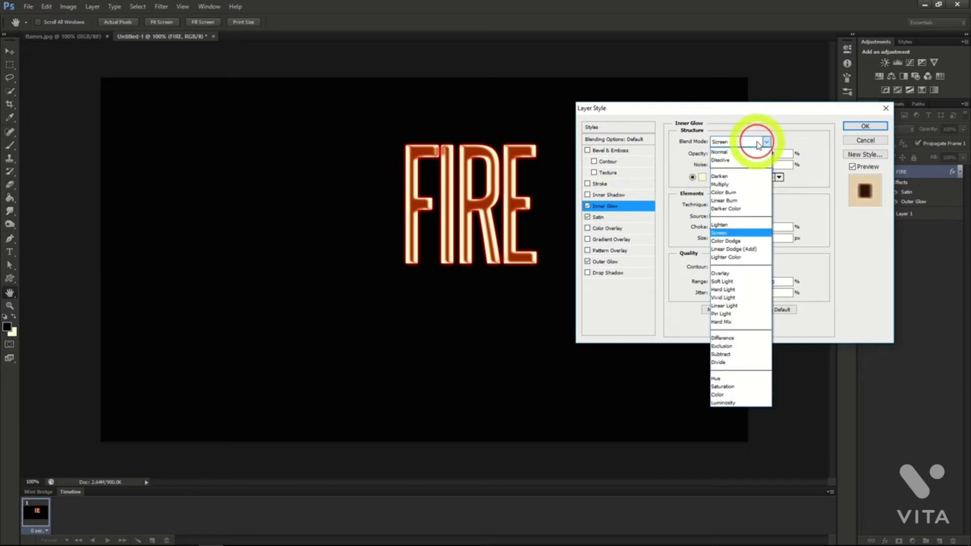
left_click(728, 241)
left_click(701, 176)
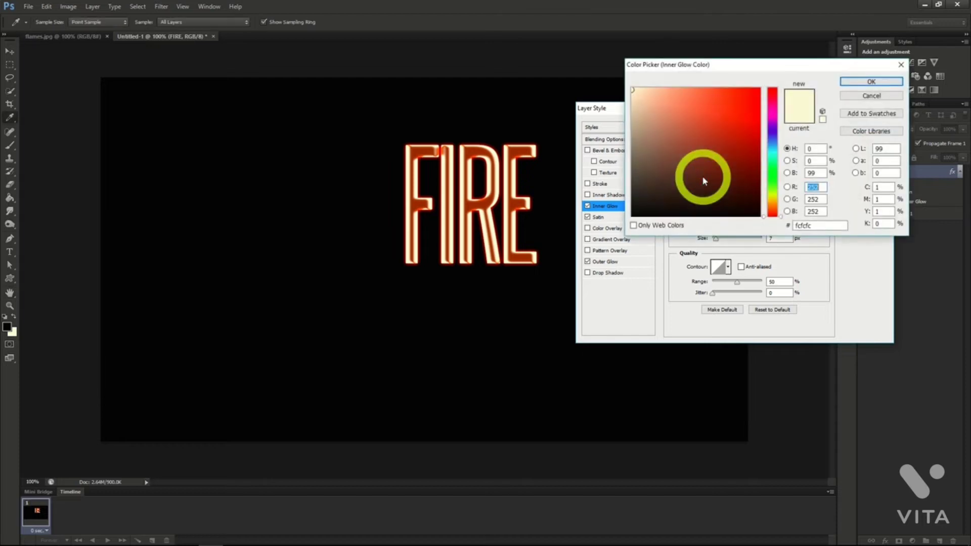
left_click(808, 225)
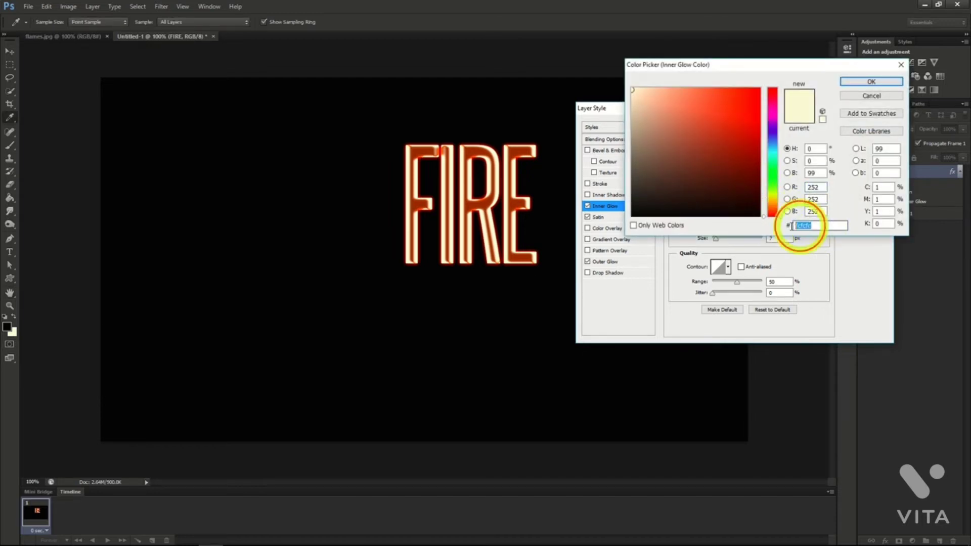
type("E")
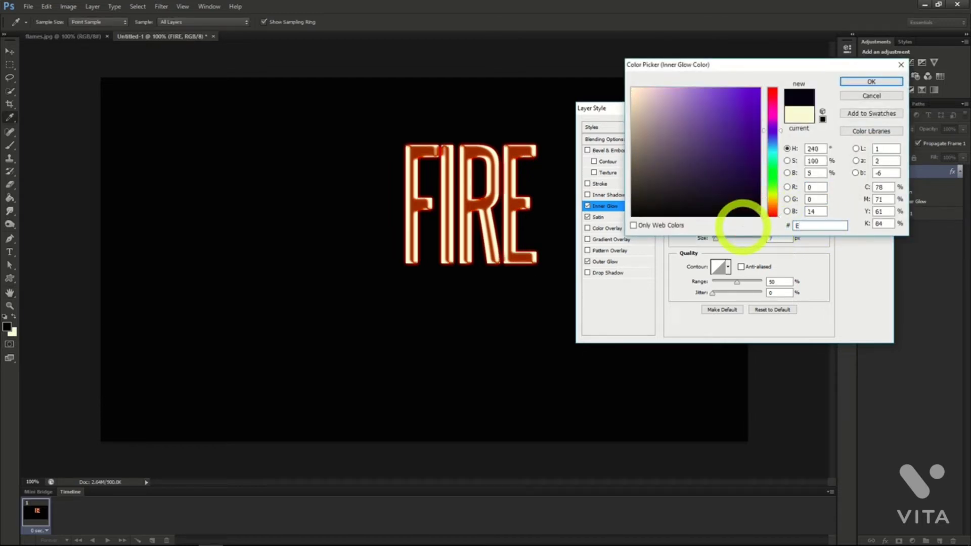
type("5C")
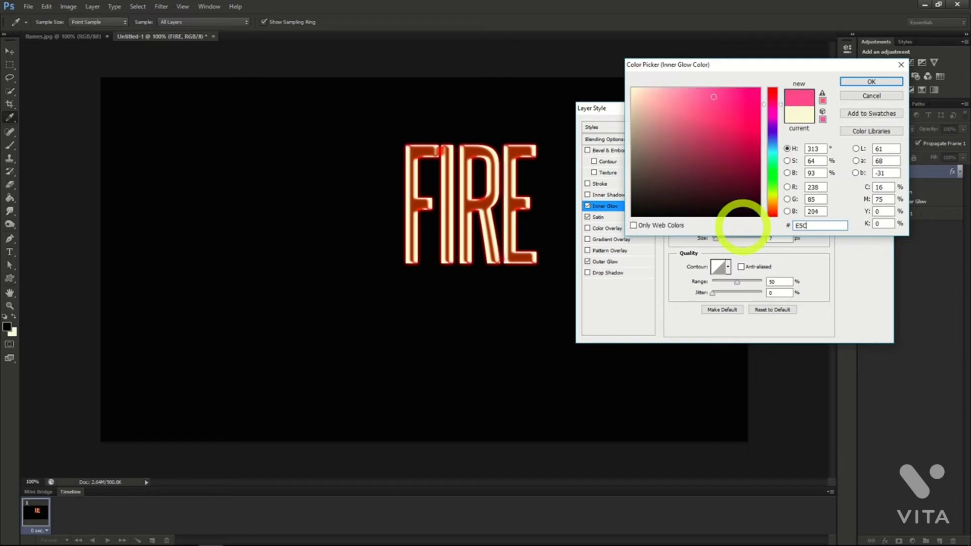
type("238")
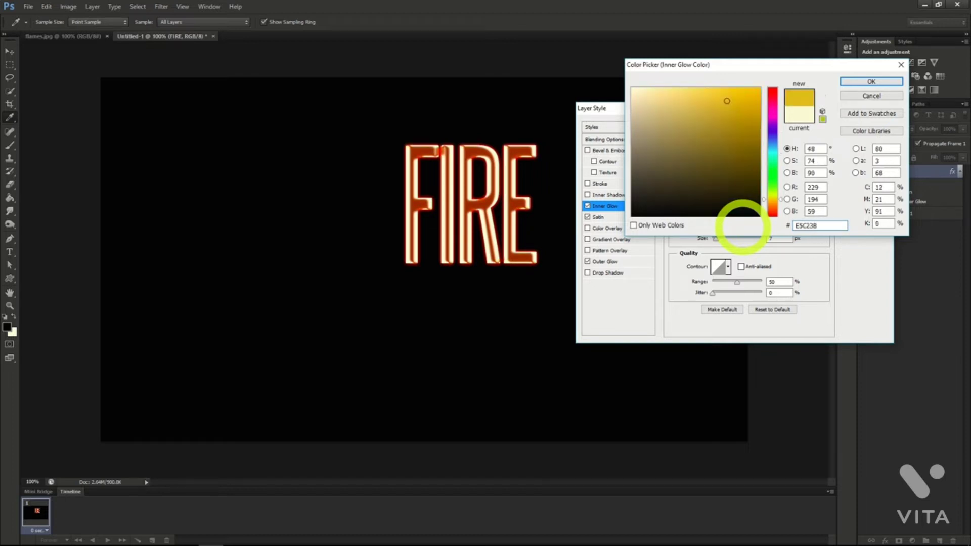
left_click(867, 82)
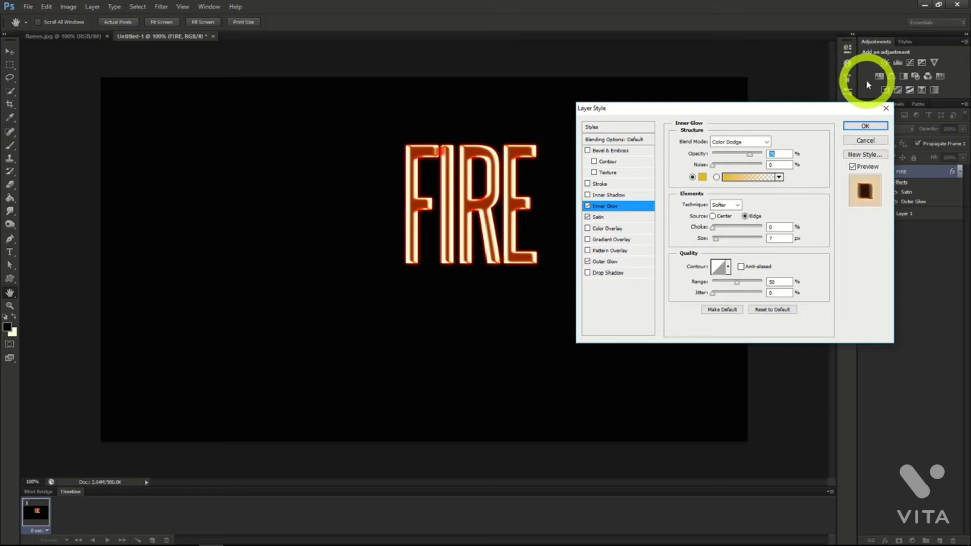
left_click_drag(750, 155, 773, 152)
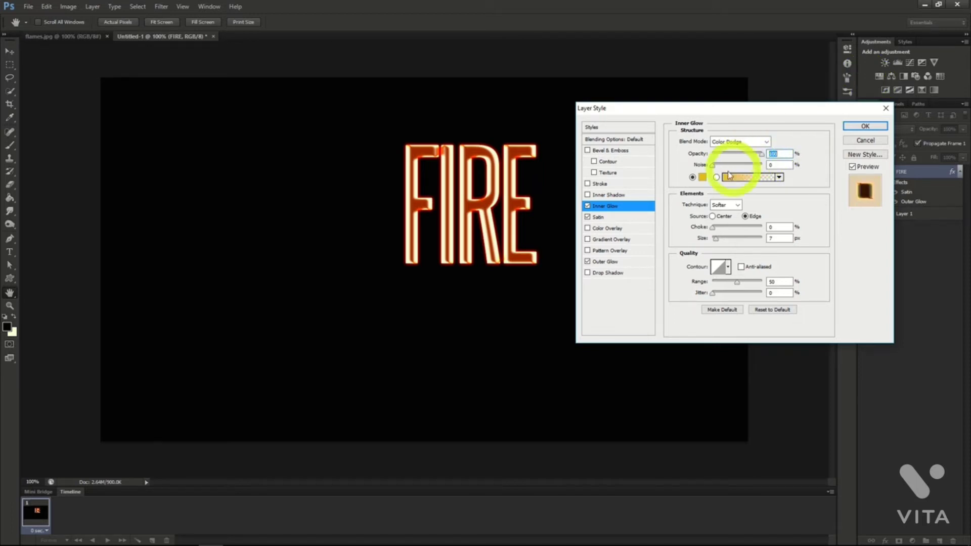
left_click_drag(716, 238, 719, 243)
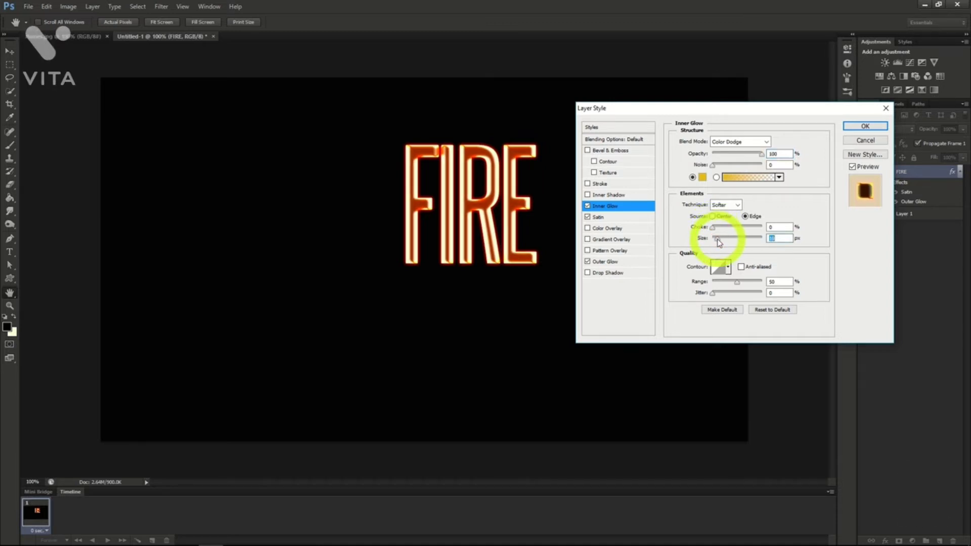
left_click(864, 127)
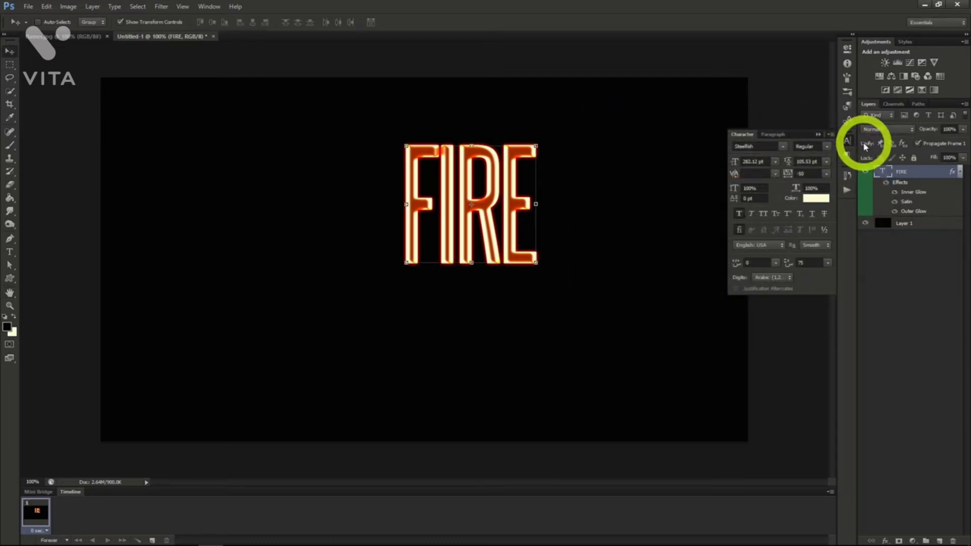
Rasterize the FIRE type layer and move the word to the center of the canvas.
right_click(905, 172)
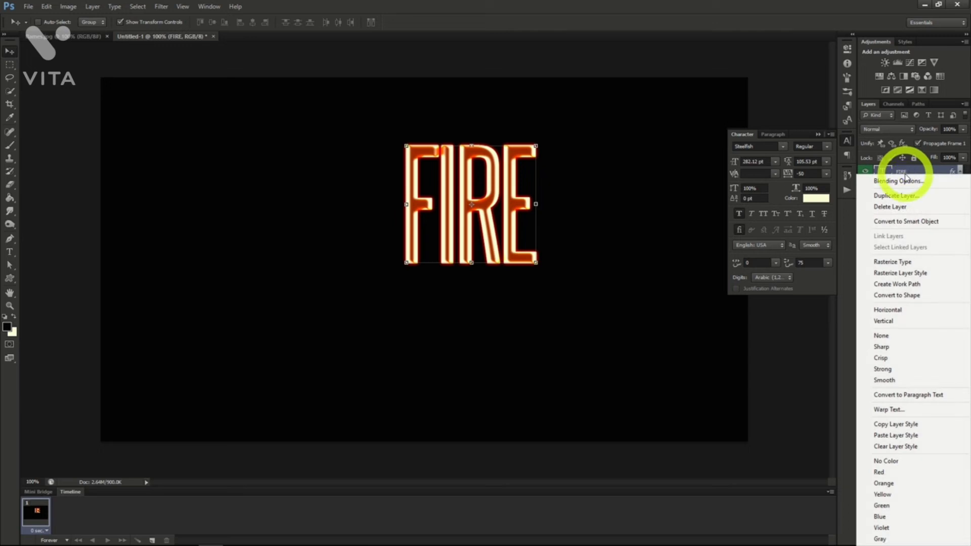
left_click(892, 262)
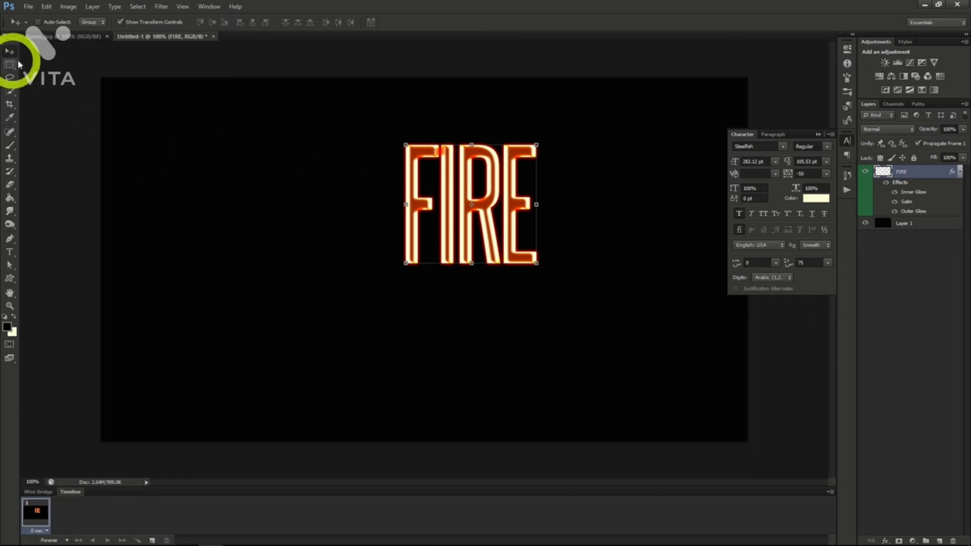
left_click_drag(479, 194, 467, 212)
left_click_drag(442, 229, 443, 227)
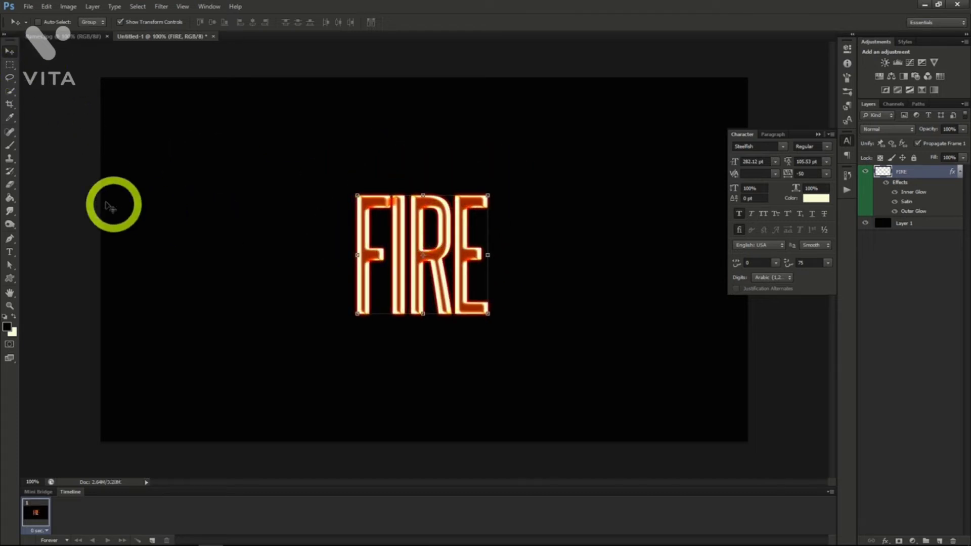
Fade out the tops of the FIRE letters using the Eraser with a 250 px soft round brush at 0% hardness.
left_click(10, 186)
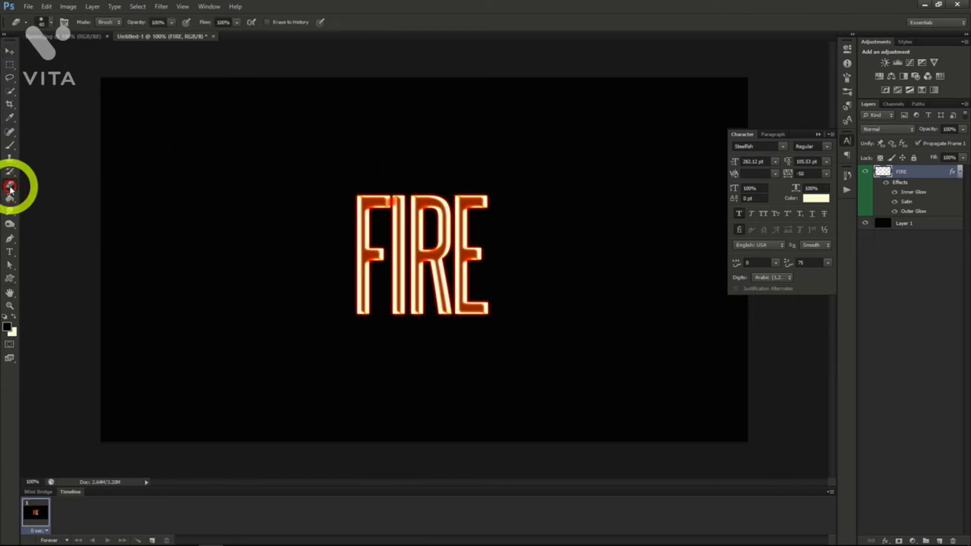
left_click(51, 24)
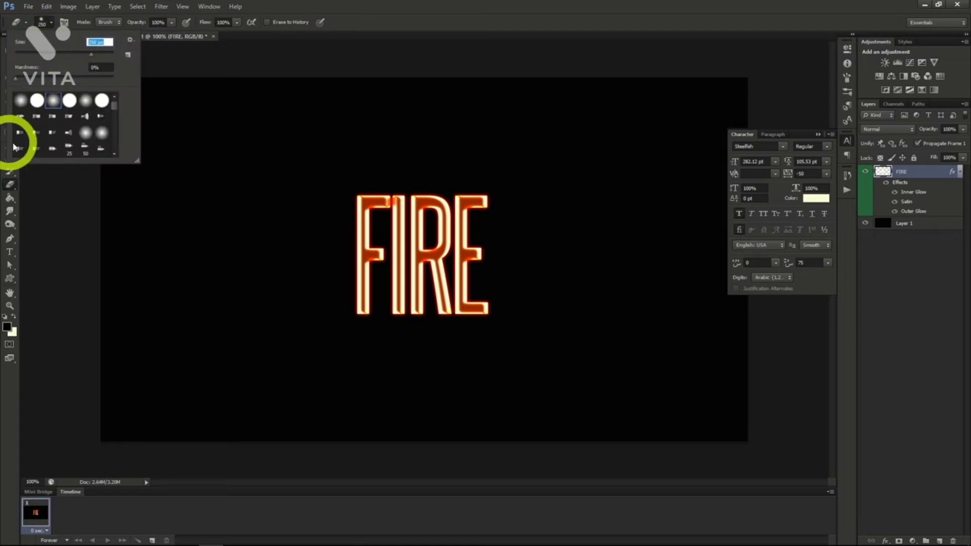
left_click(55, 103)
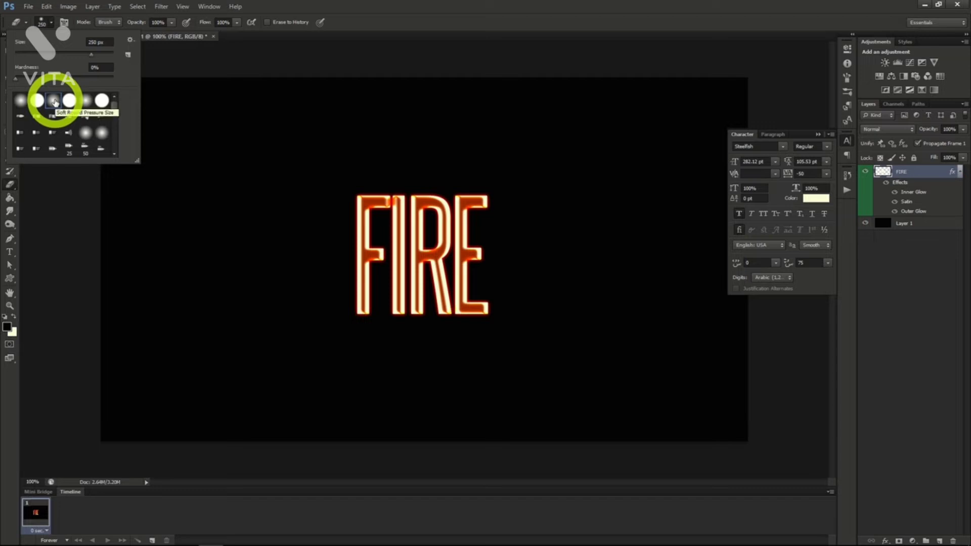
left_click(51, 22)
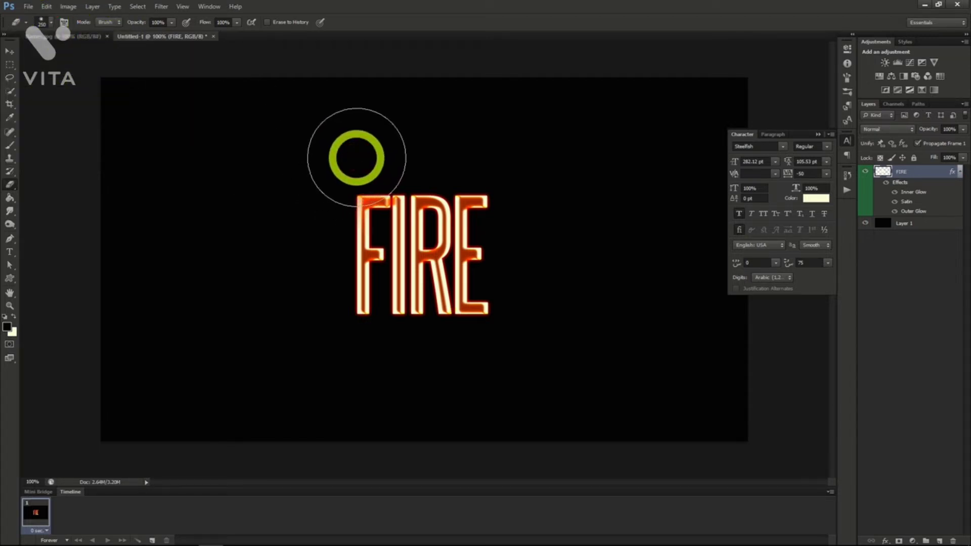
mouse_move(357, 158)
left_mouse_down()
mouse_move(501, 158)
mouse_move(344, 160)
mouse_move(429, 155)
left_mouse_up()
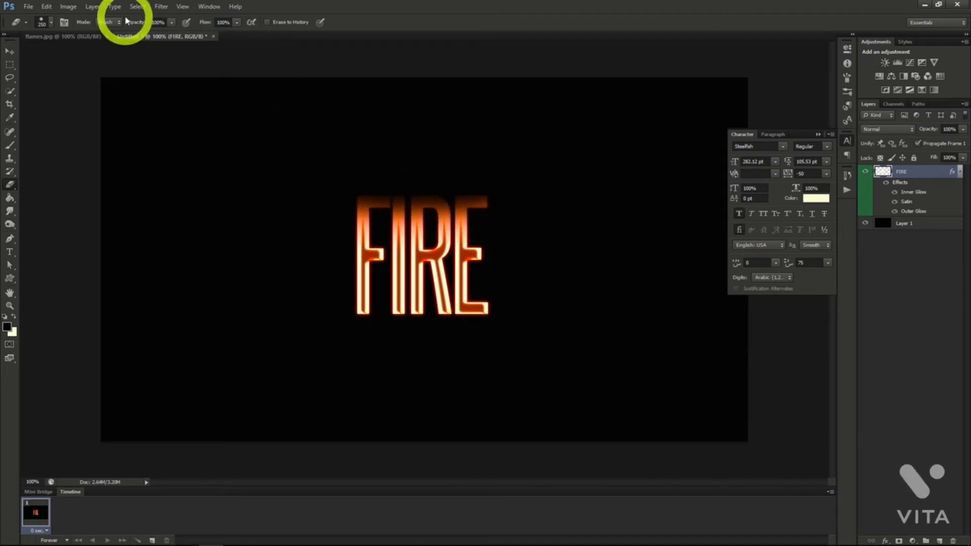
Distort the FIRE letters with a Pond Ripples ZigZag filter, using an amount of 4 and 4 ridges.
left_click(161, 6)
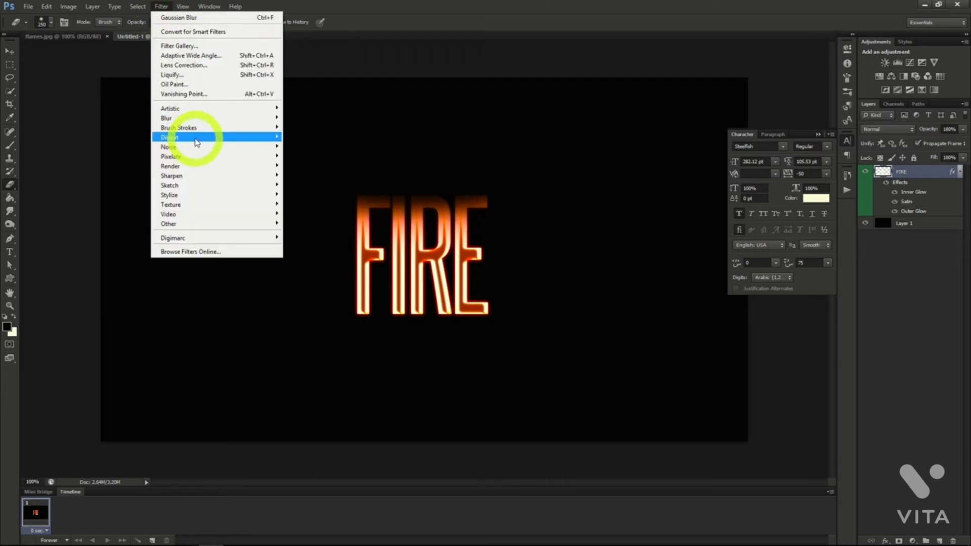
mouse_move(197, 143)
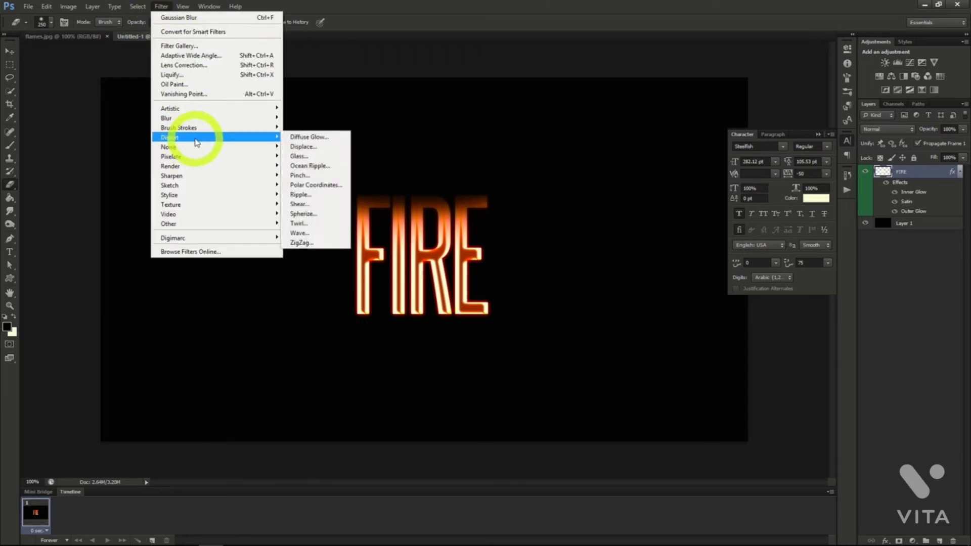
left_click(304, 241)
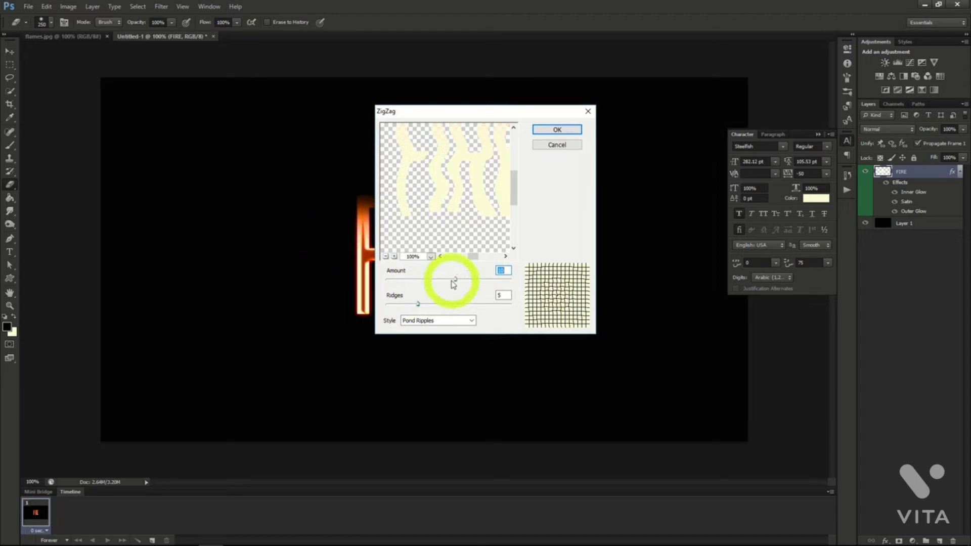
left_click_drag(452, 278, 414, 304)
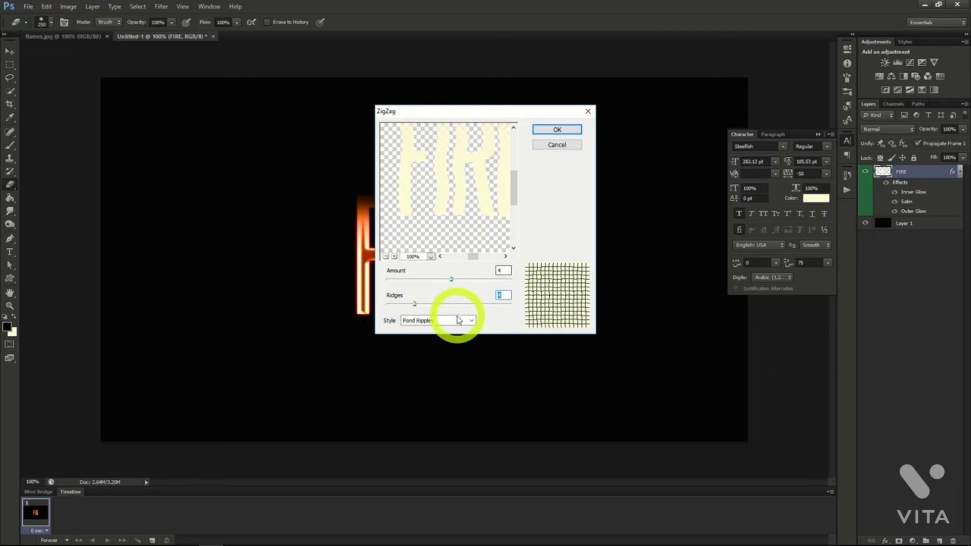
left_click(537, 133)
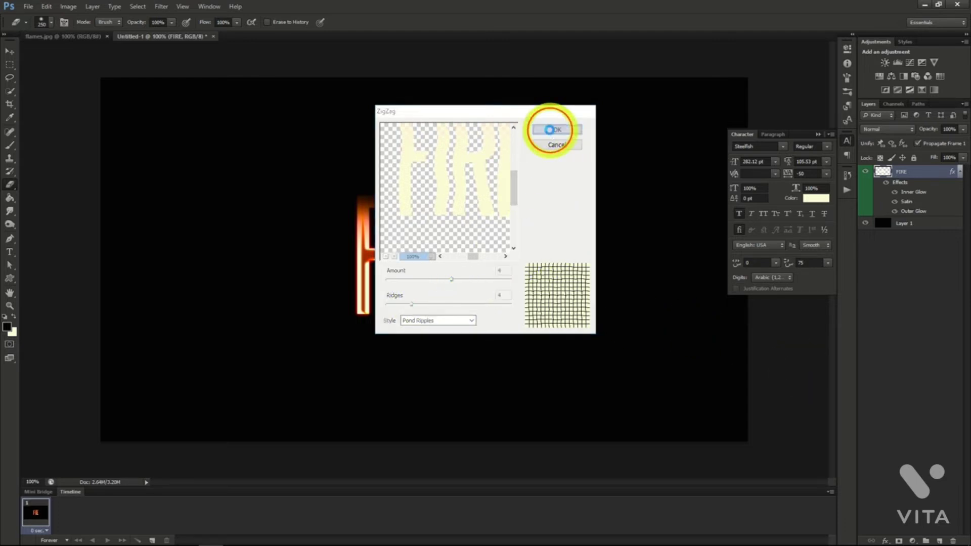
Copy the flames.jpg image into the FIRE document and duplicate its Green channel selection onto a new layer.
left_click(80, 39)
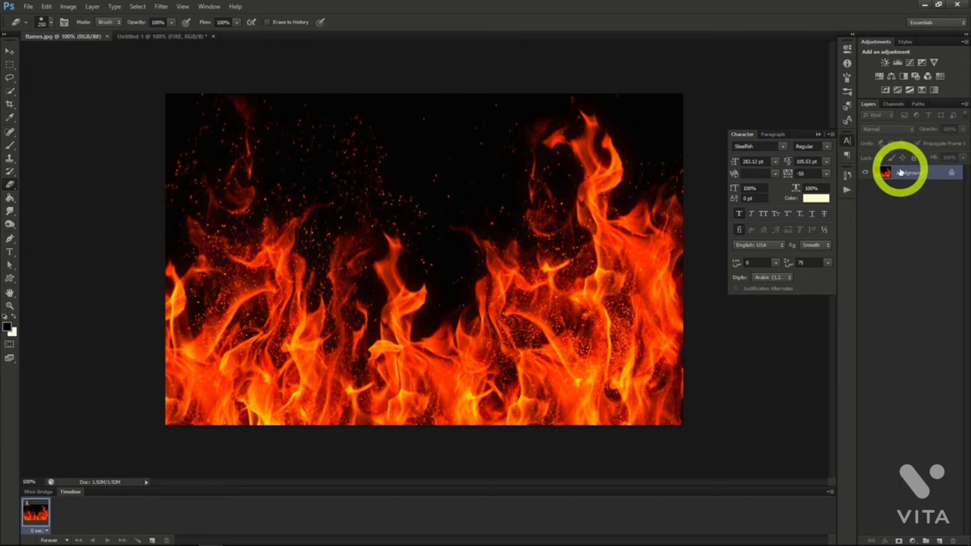
left_click_drag(900, 172, 181, 39)
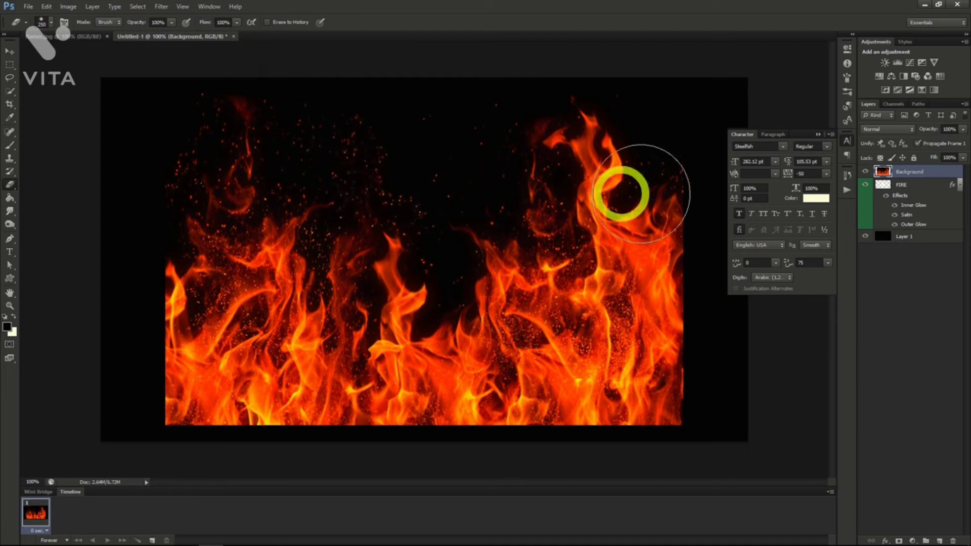
left_click(893, 105)
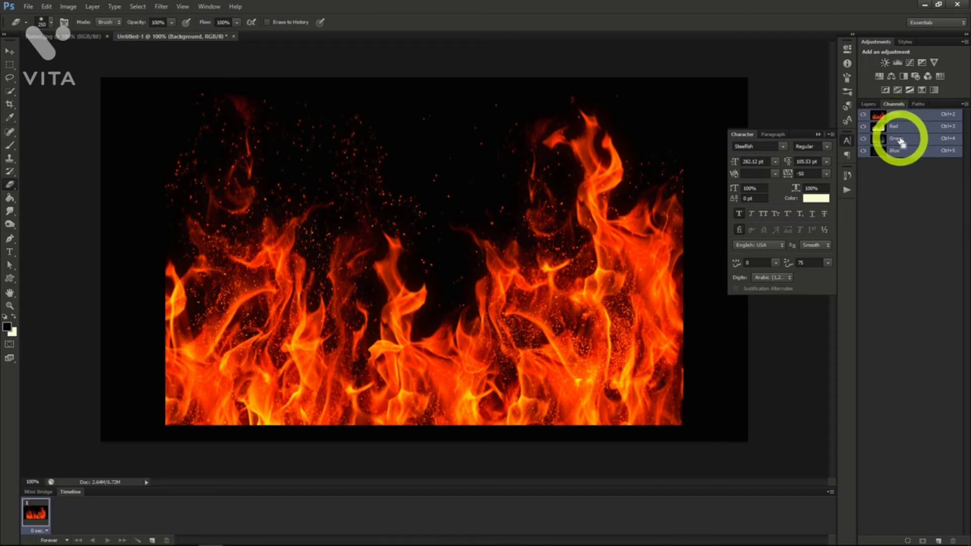
left_click(899, 142, "ctrl")
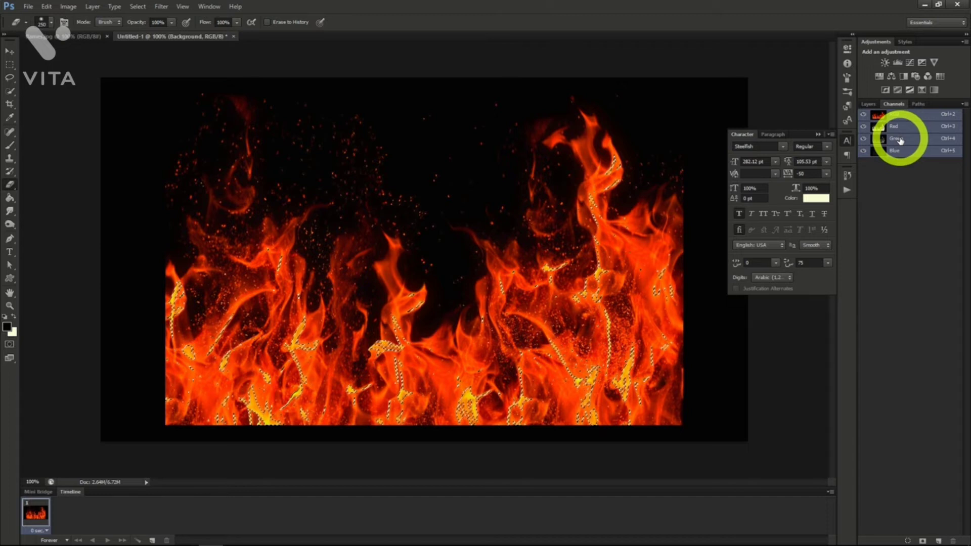
left_click(873, 105)
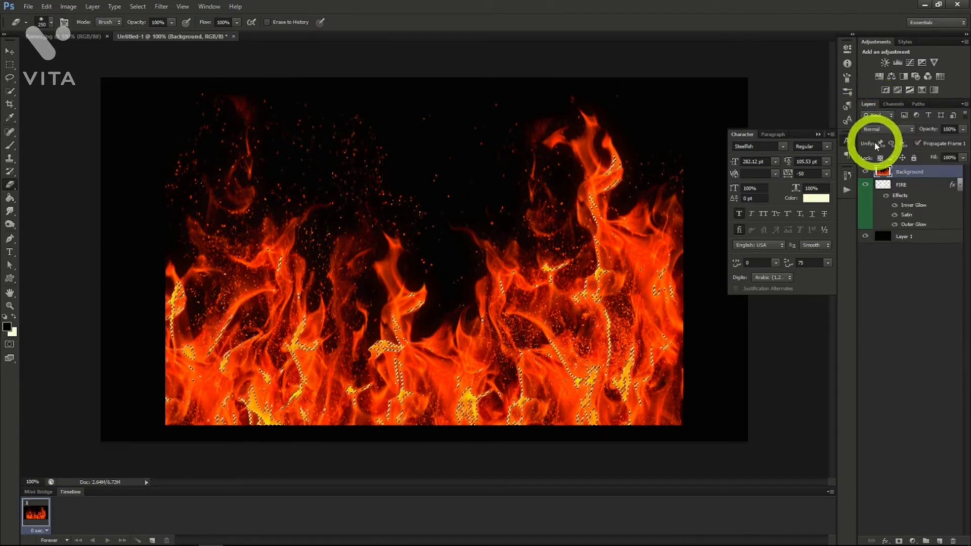
key("ctrl+j")
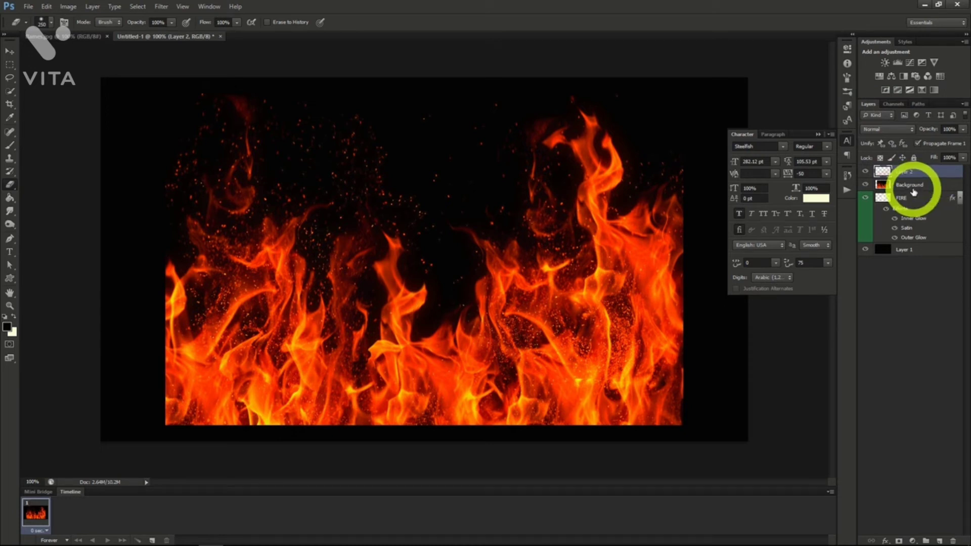
Delete the full flames Background layer and rename the extracted flames layer "Fire Main".
left_click(902, 185)
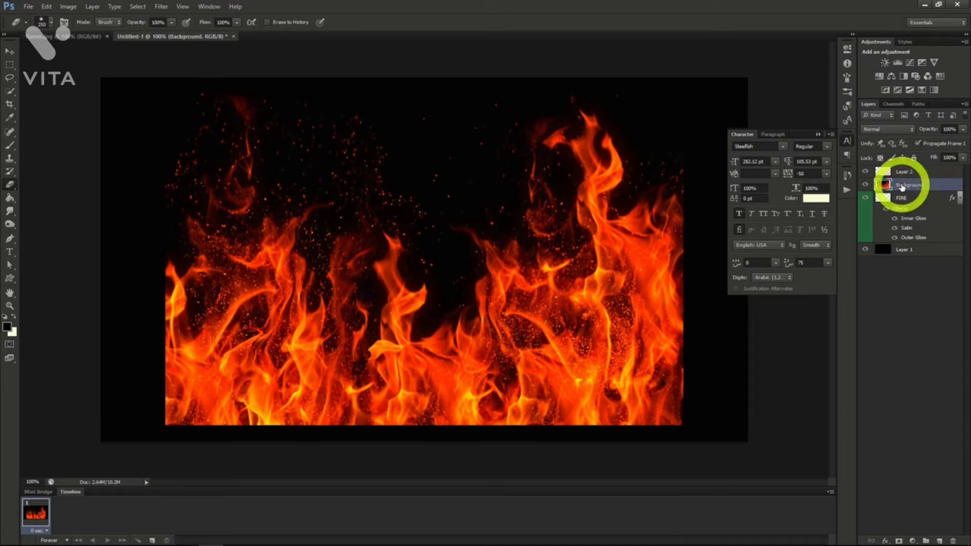
key("Delete")
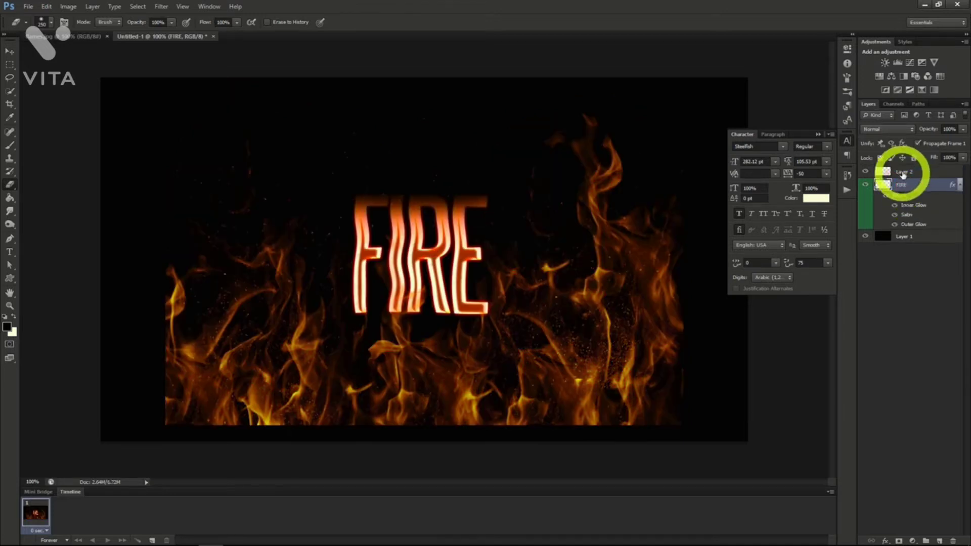
double_click(905, 172)
type("Fire Main")
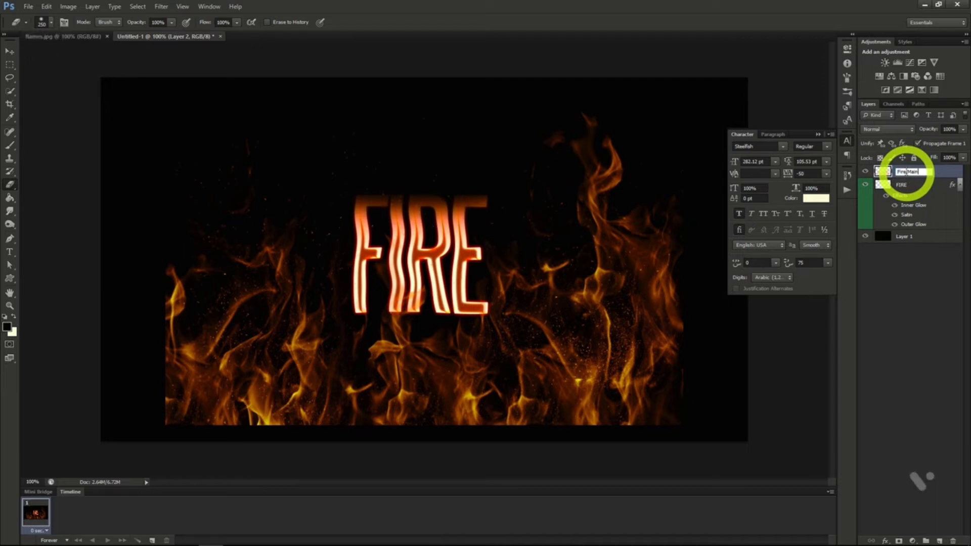
key("Return")
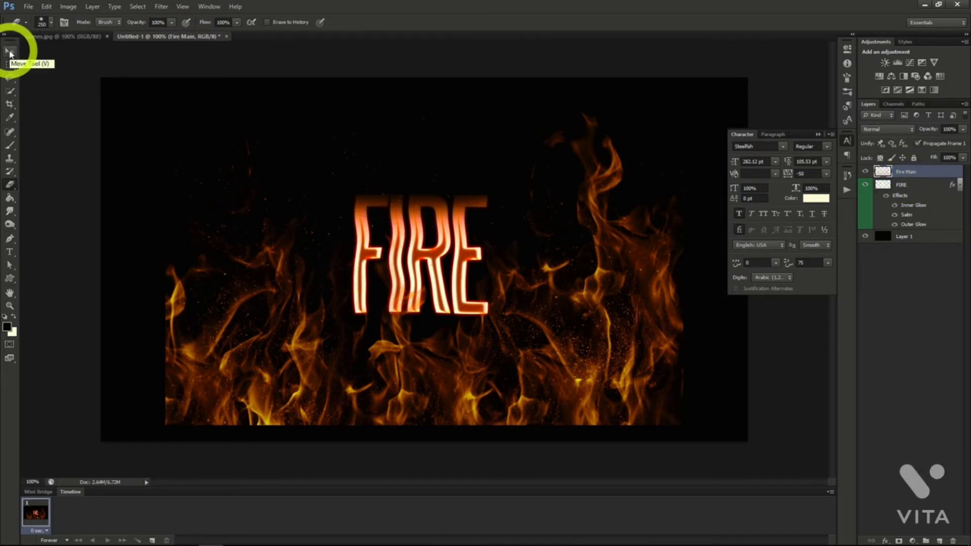
Scale the Fire Main flames proportionally to about 55%, position them over the FIRE letters and erase the excess around the word.
left_click(9, 51)
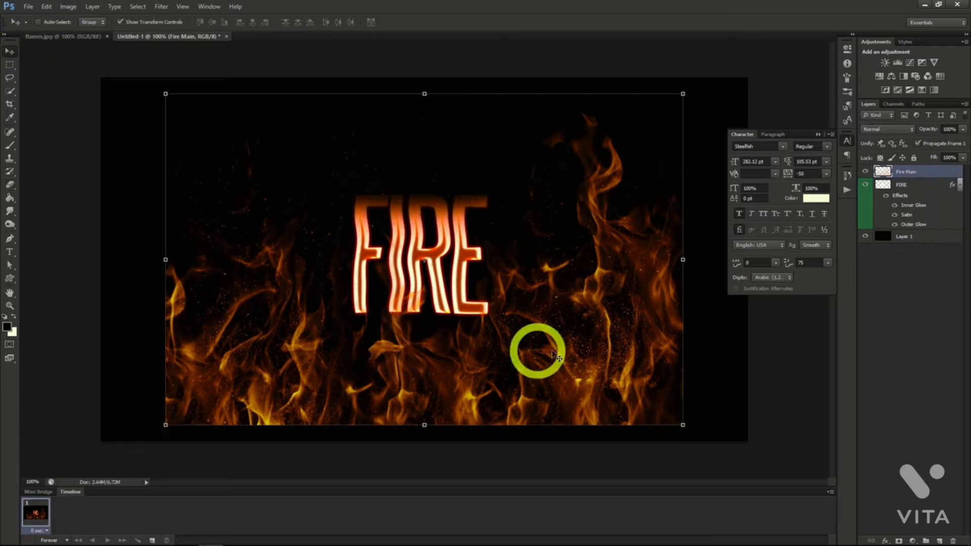
left_click_drag(538, 347, 558, 325)
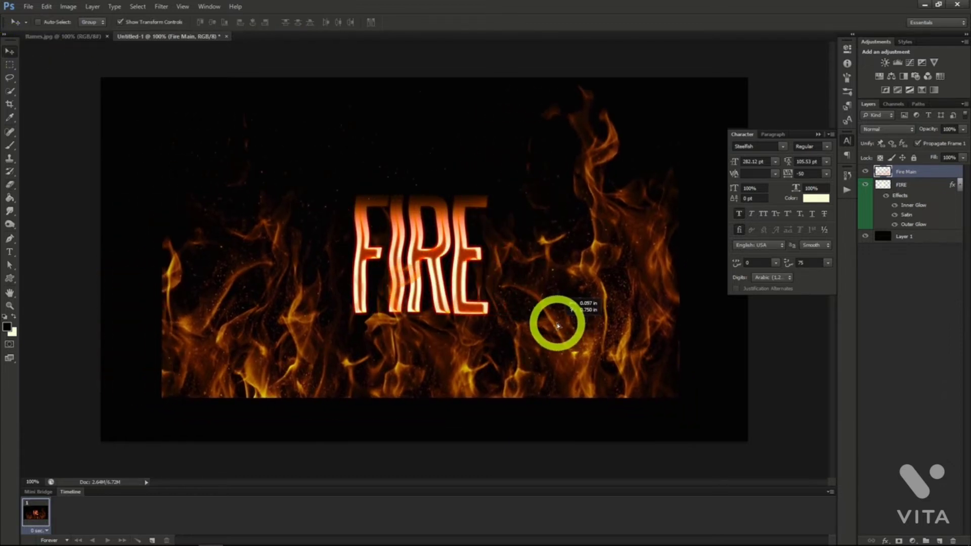
key("ctrl+t")
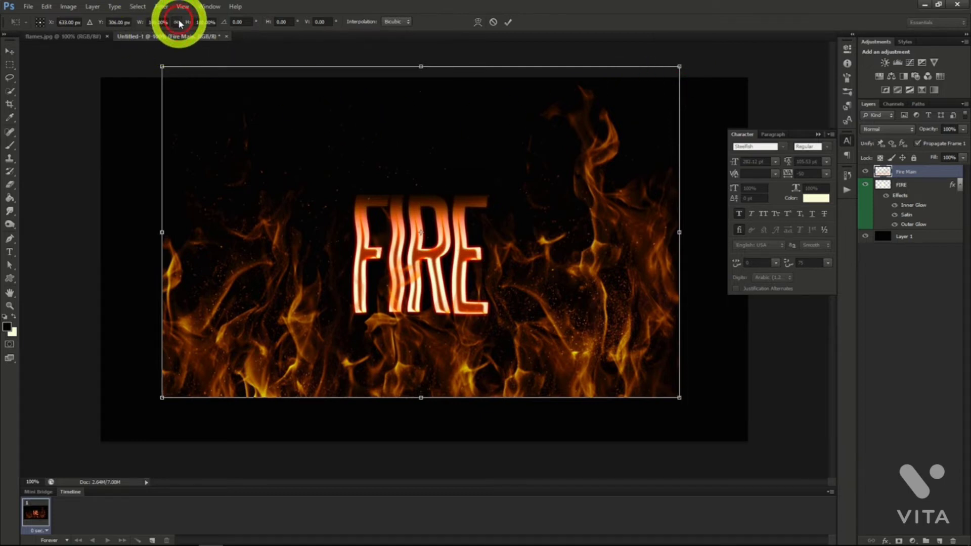
left_click(177, 22)
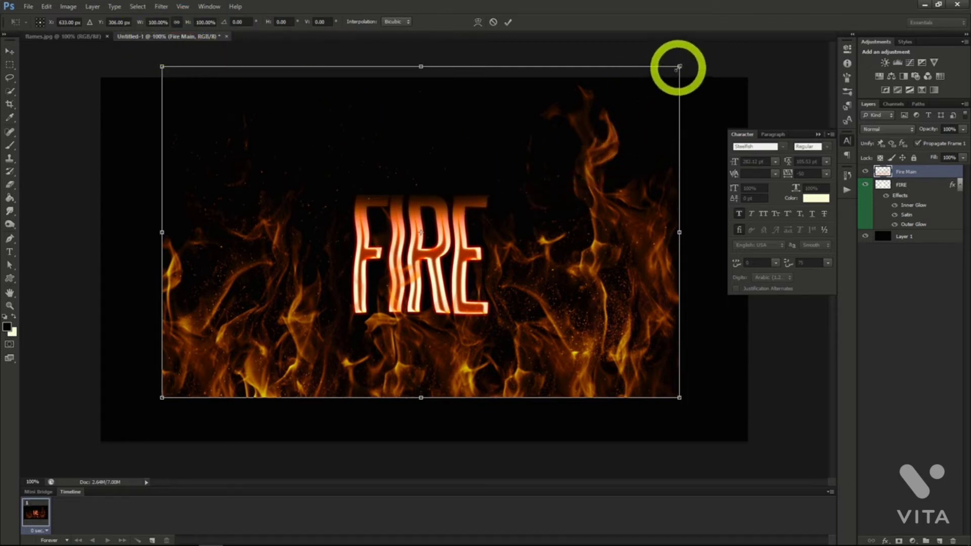
left_click_drag(679, 66, 448, 214)
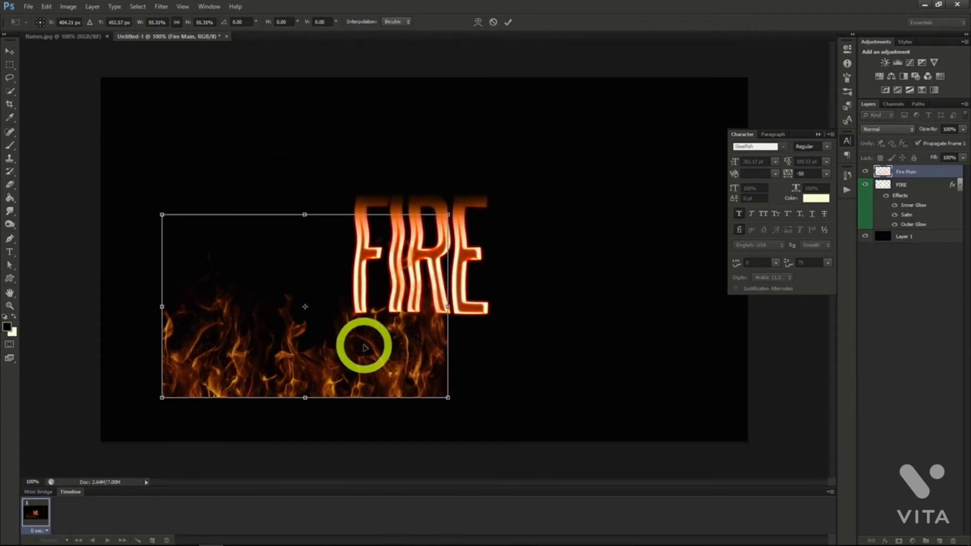
mouse_move(364, 347)
left_mouse_down()
mouse_move(444, 271)
mouse_move(431, 275)
left_mouse_up()
key("Return")
key("e")
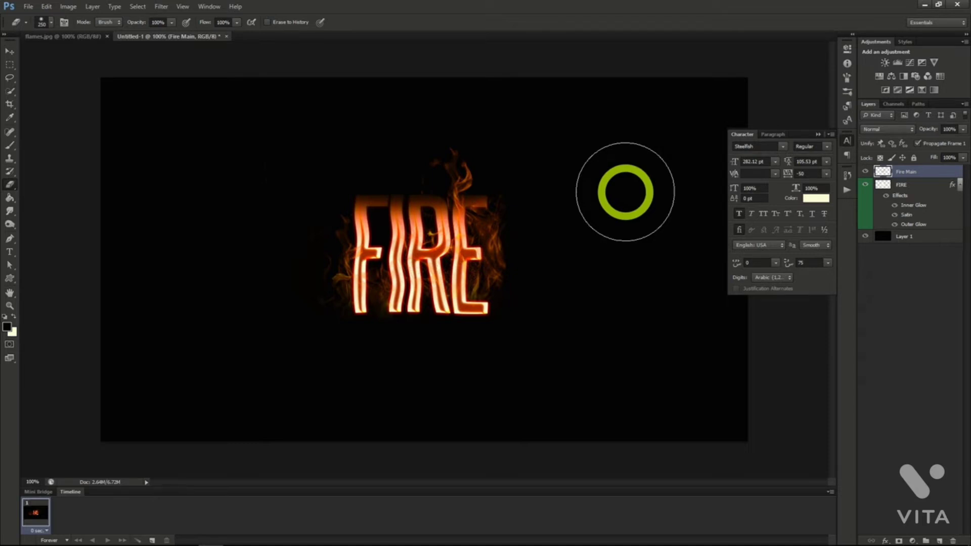
left_click(598, 14)
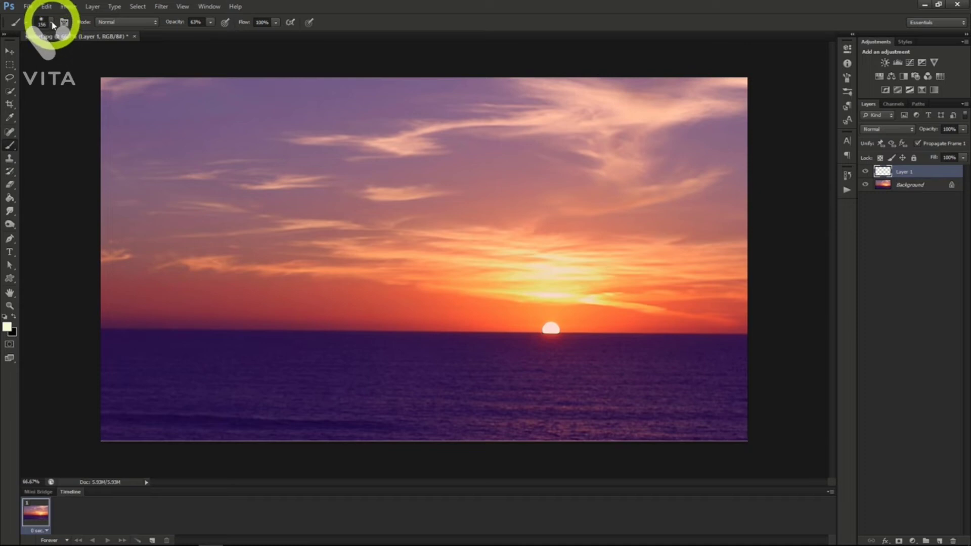
Paint one soft pale glow spot on Layer 1 of sunset.jpg above the horizon, using a 300 px brush at 0% hardness.
left_click(52, 23)
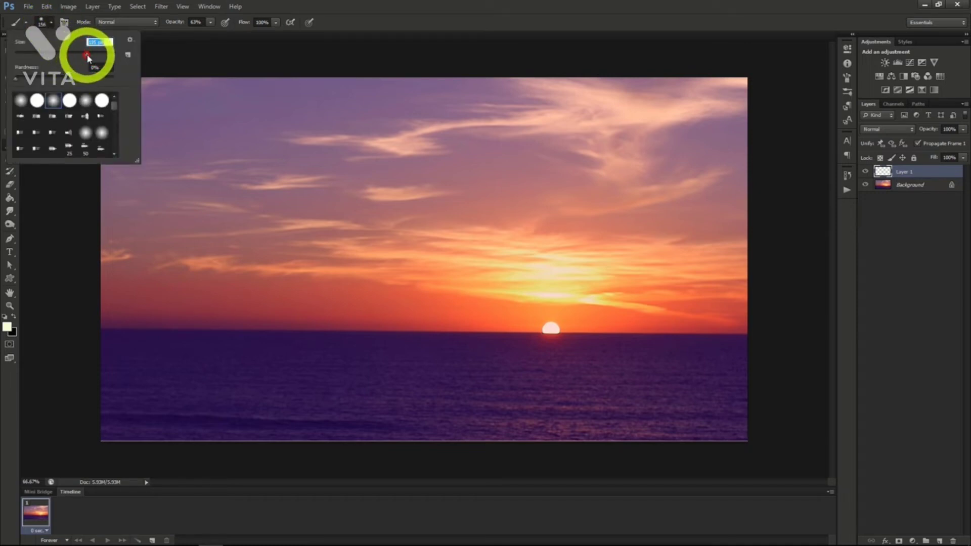
left_click_drag(87, 58, 98, 58)
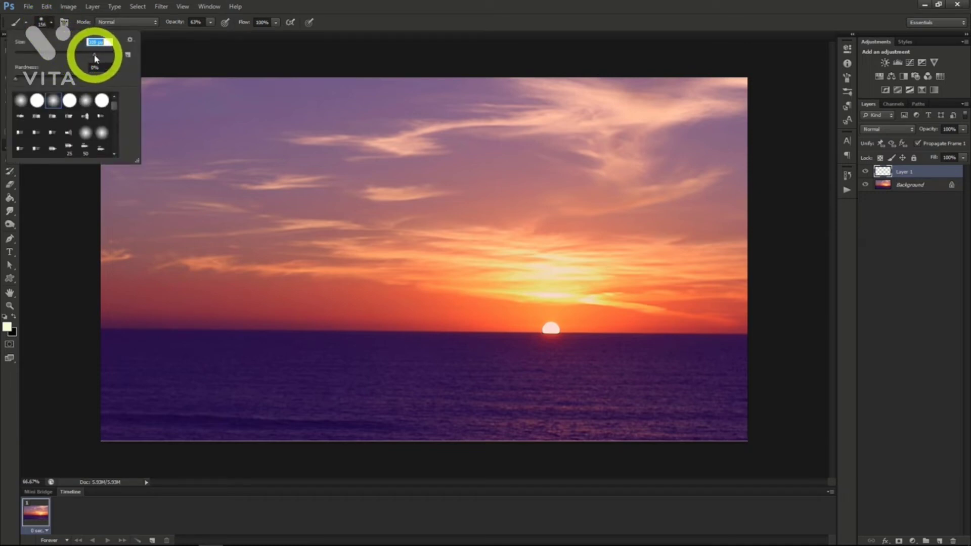
left_click(48, 22)
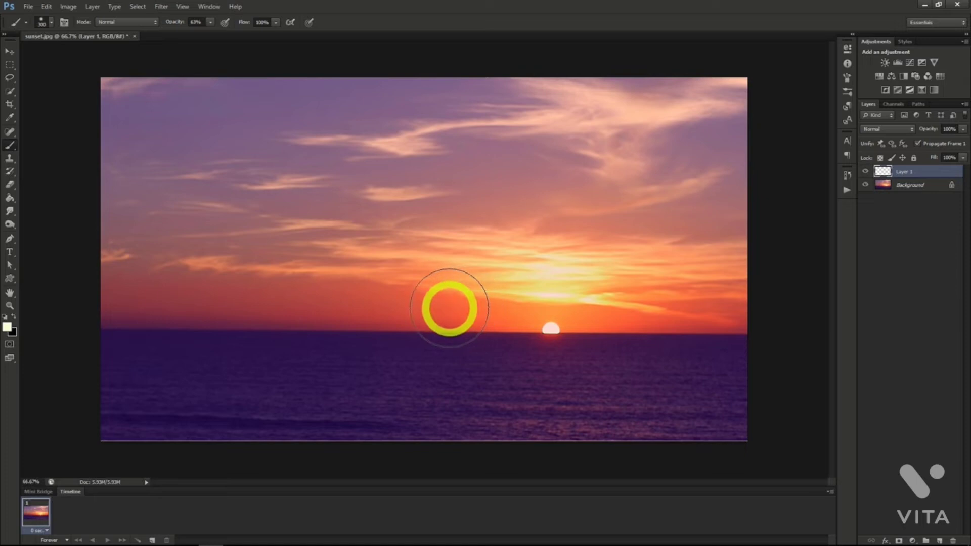
left_click(450, 308)
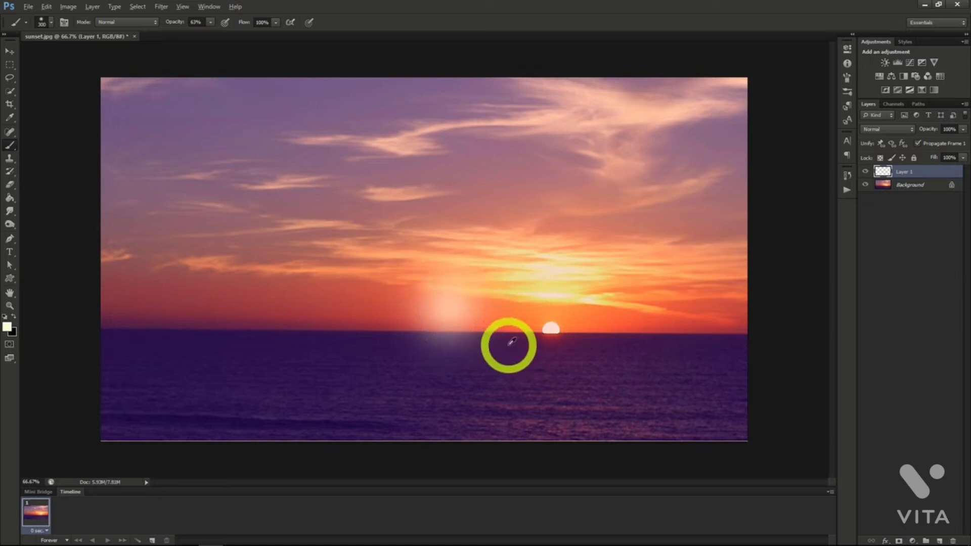
Add 3.5% monochromatic noise to the glow spot on Layer 1.
scroll(501, 340, "up", 3)
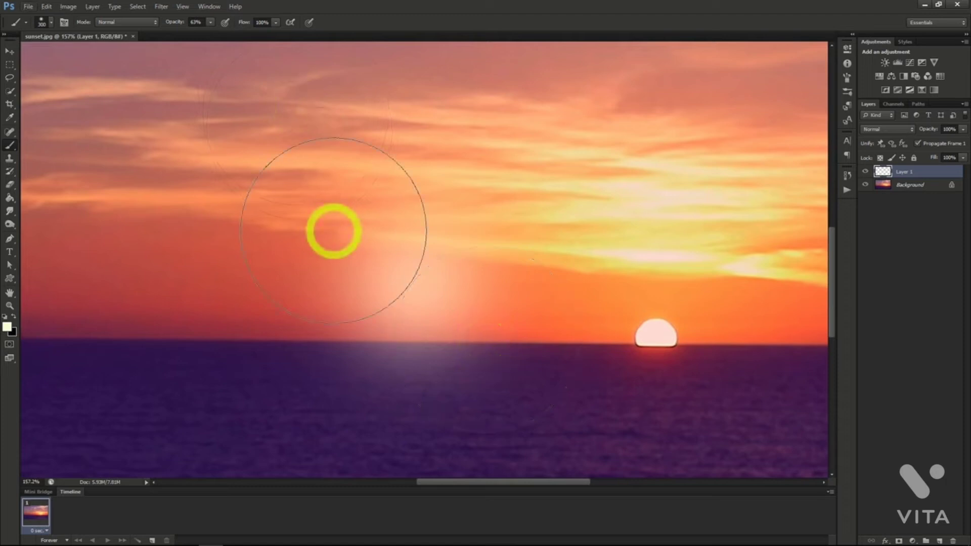
left_click(161, 6)
mouse_move(215, 147)
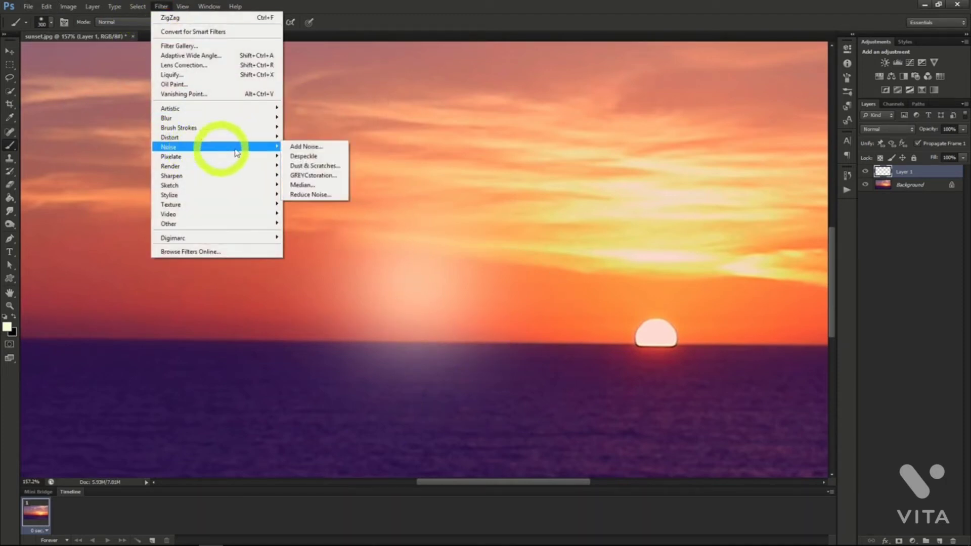
left_click(320, 147)
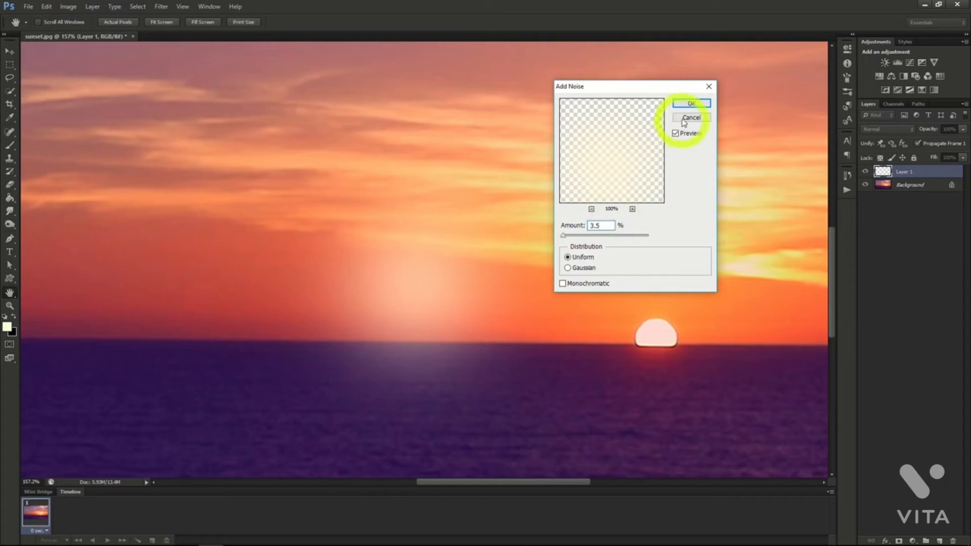
left_click(563, 284)
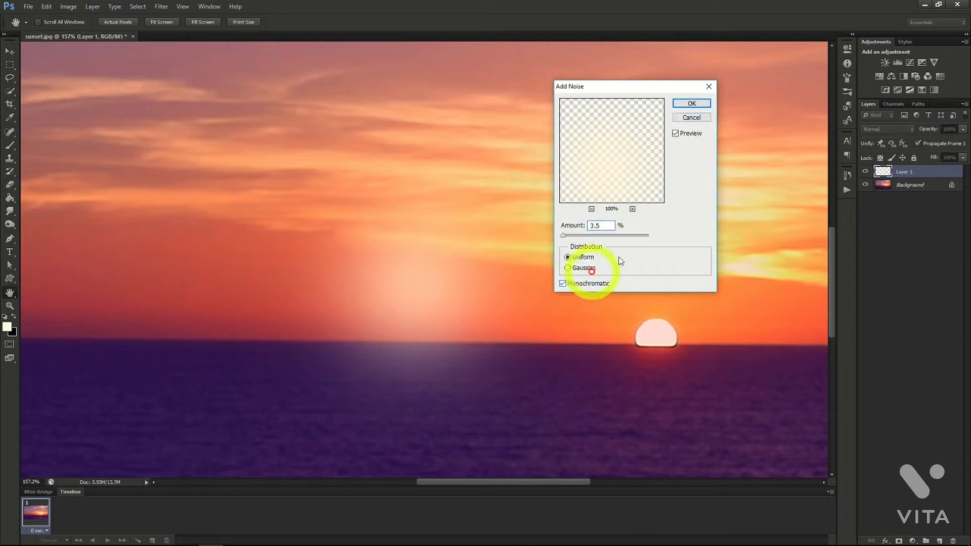
left_click(686, 103)
key("b")
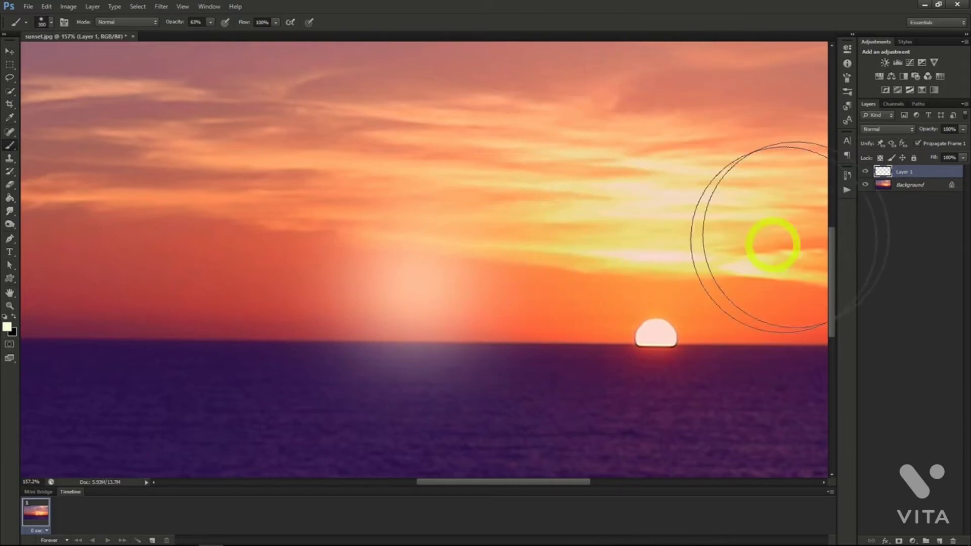
Duplicate the glow layer as "White" and rename the original Layer 1 "Orange".
right_click(908, 171)
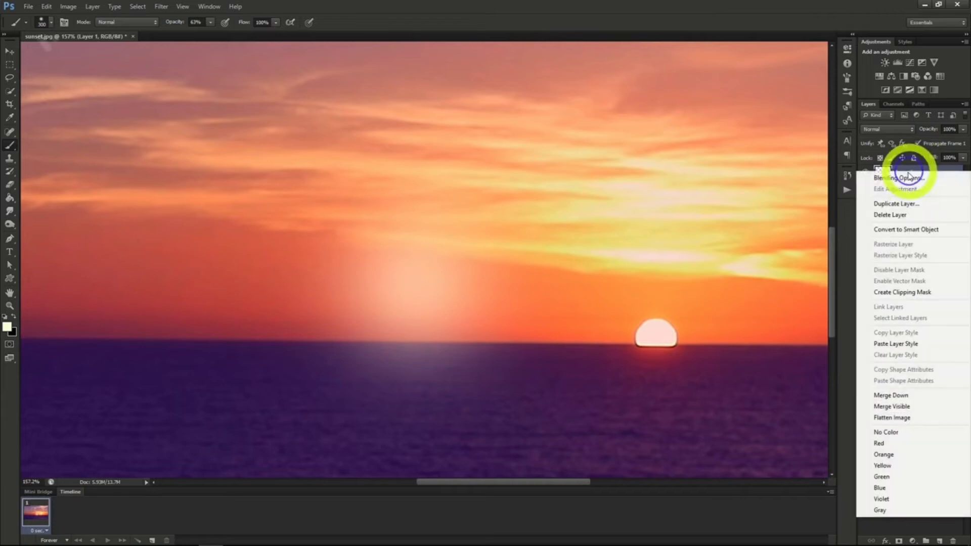
left_click(905, 204)
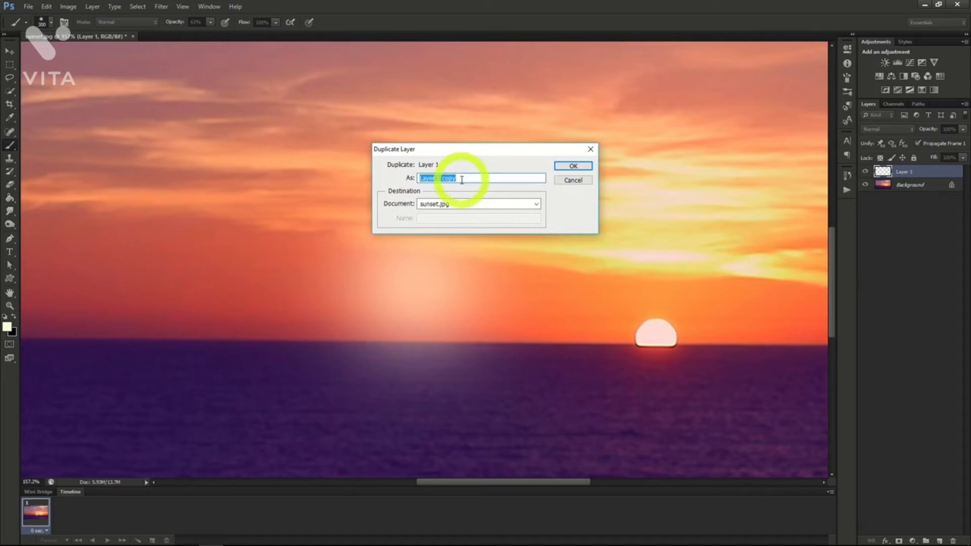
type("White")
key("Return")
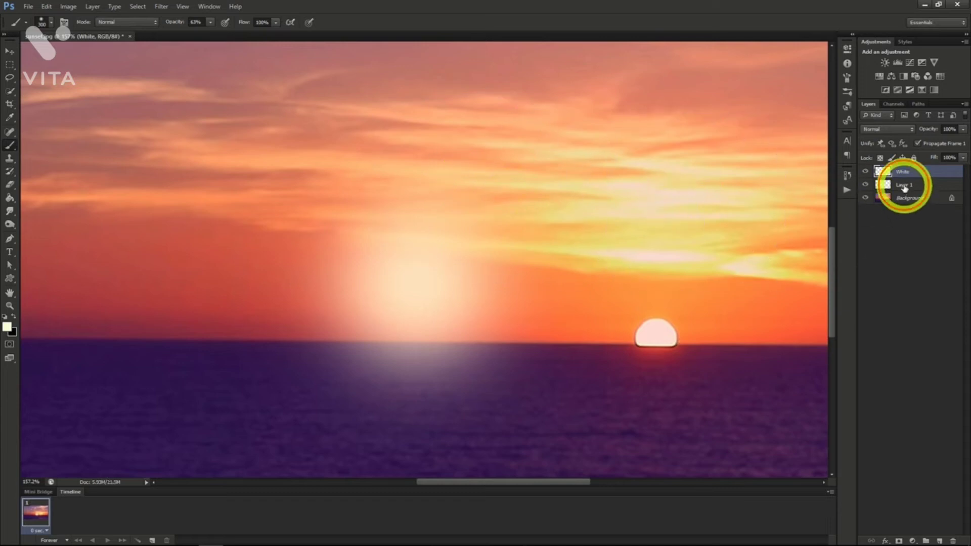
right_click(905, 186)
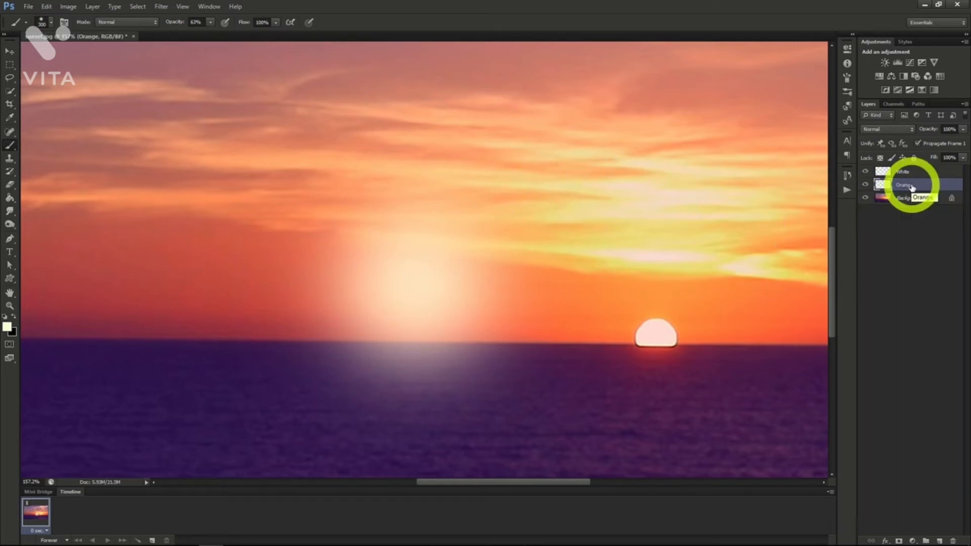
Hide the White layer and colorize the Orange layer with Hue/Saturation at hue 45, saturation 97 and lightness -19.
left_click(865, 172)
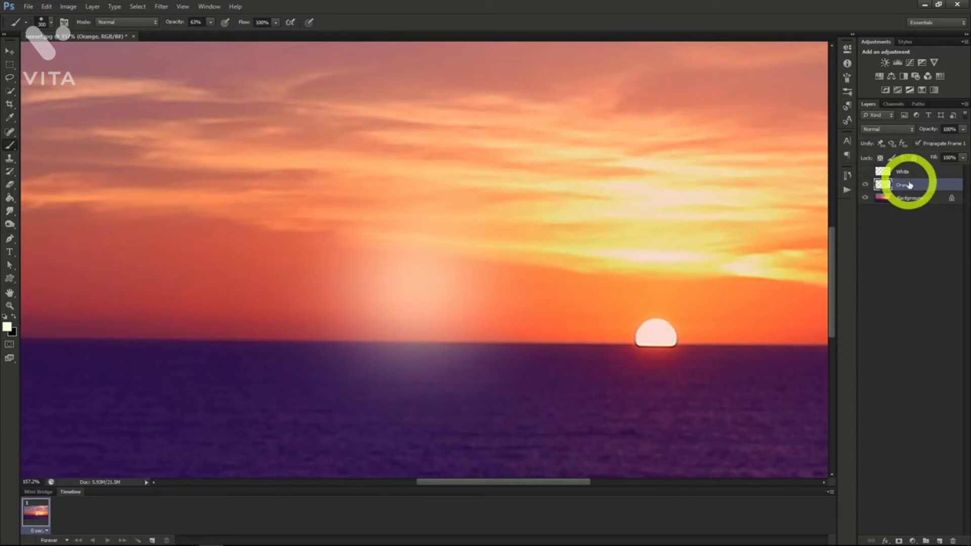
left_click(69, 7)
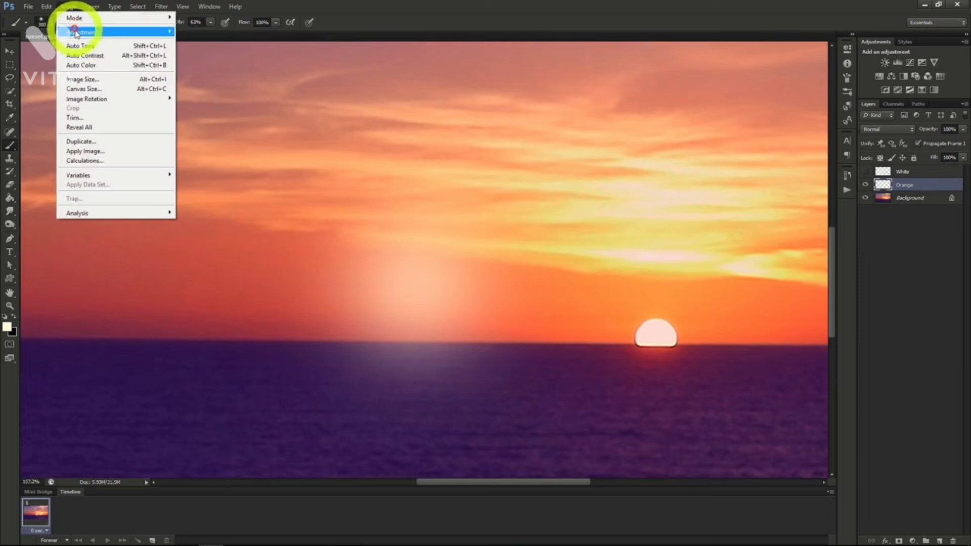
mouse_move(92, 33)
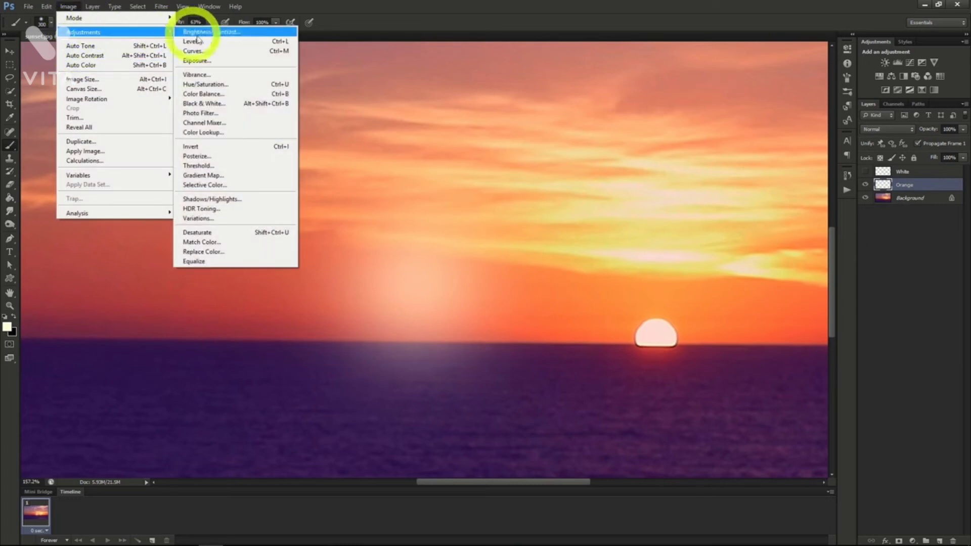
left_click(216, 84)
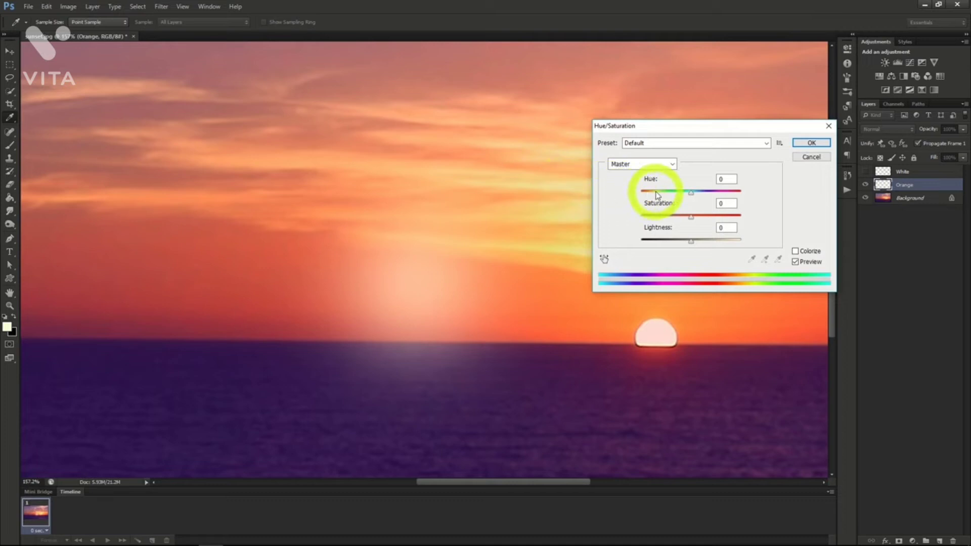
left_click(795, 252)
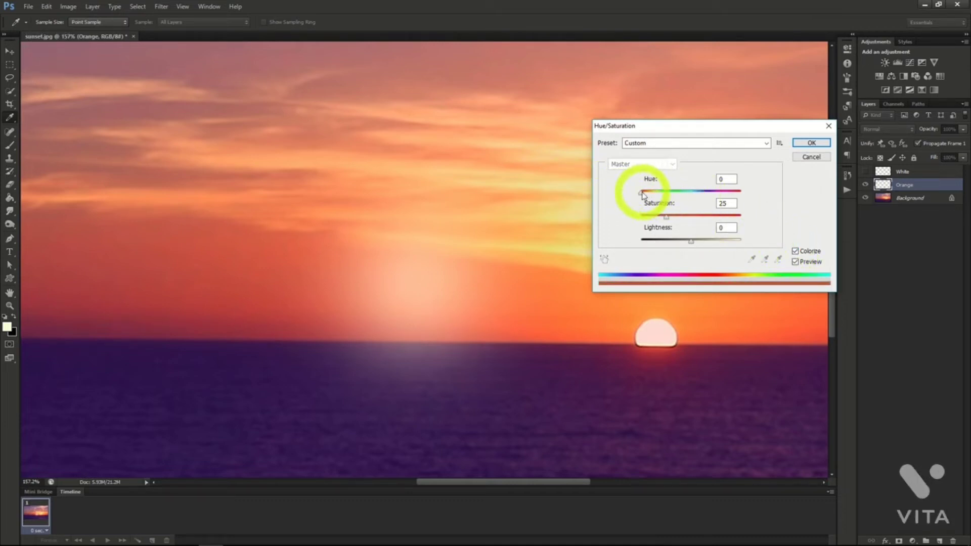
left_click_drag(642, 193, 740, 221)
left_click_drag(691, 241, 682, 242)
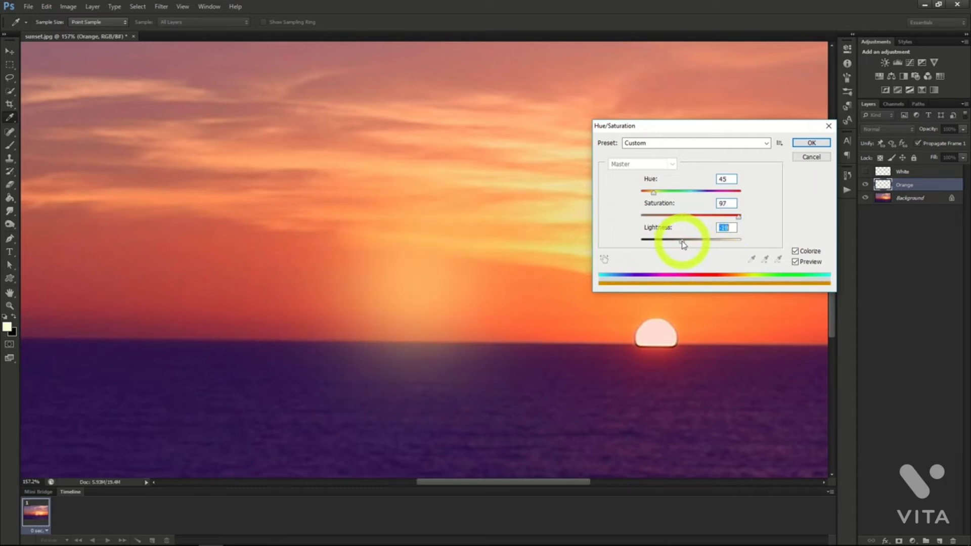
left_click(811, 143)
key("b")
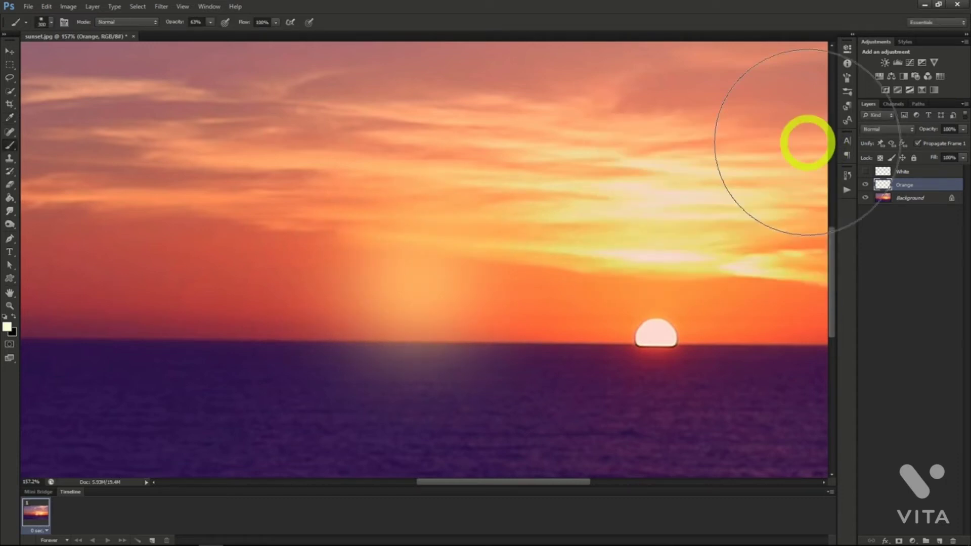
Set the Orange layer's blend mode to Screen and the visible White layer's blend mode to Linear Dodge (Add).
left_click(885, 129)
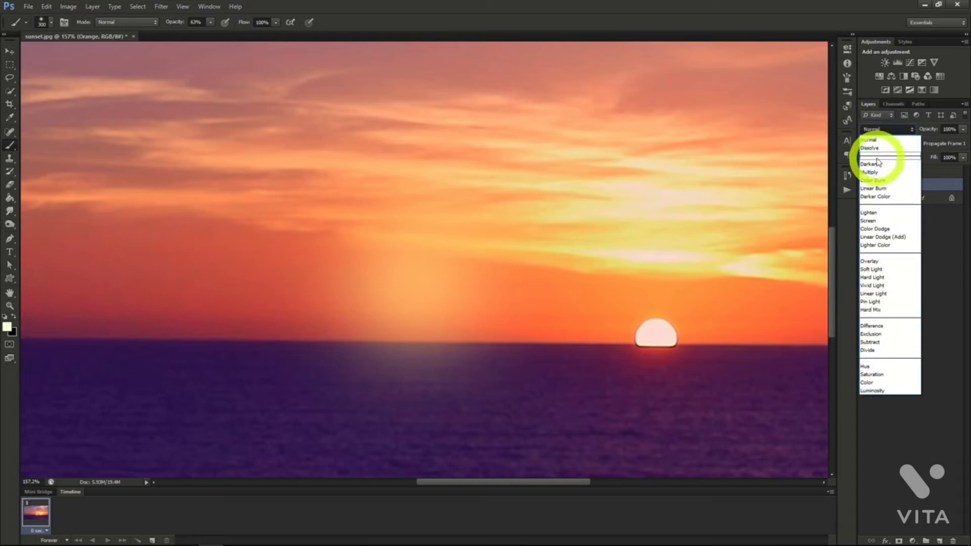
left_click(882, 236)
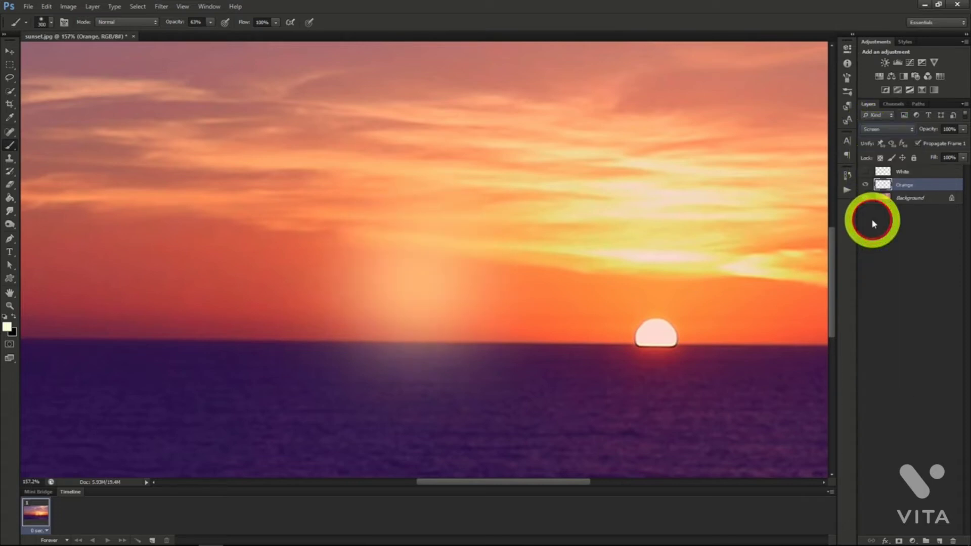
left_click(887, 131)
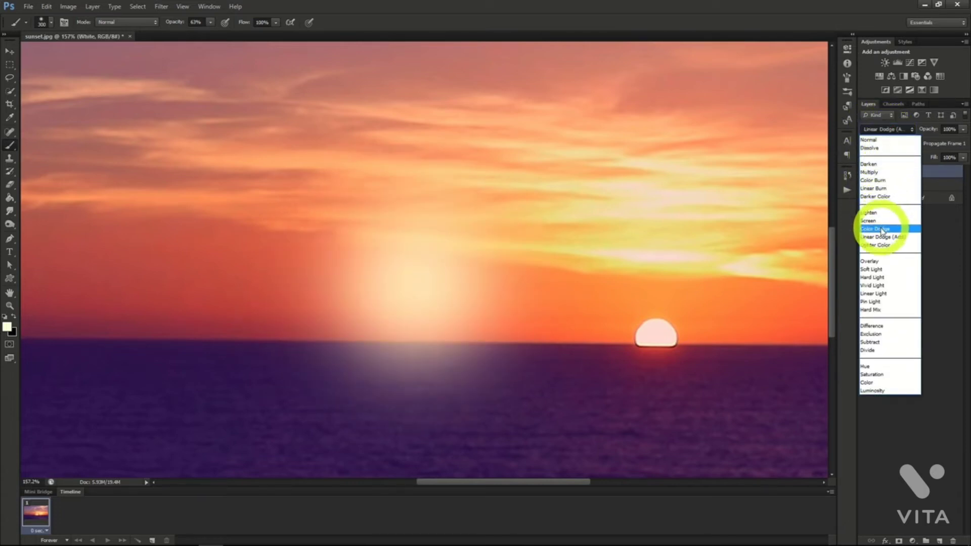
left_click(881, 238)
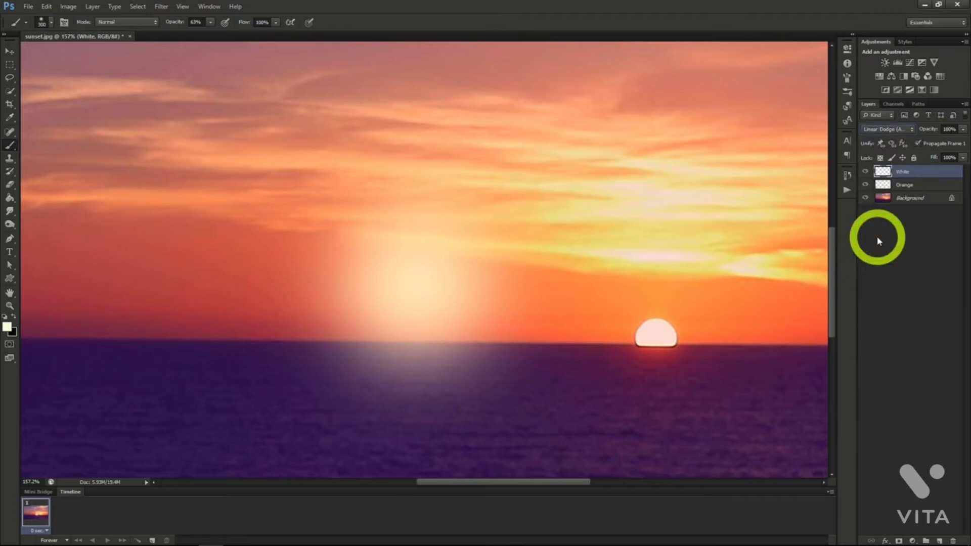
left_click(913, 187)
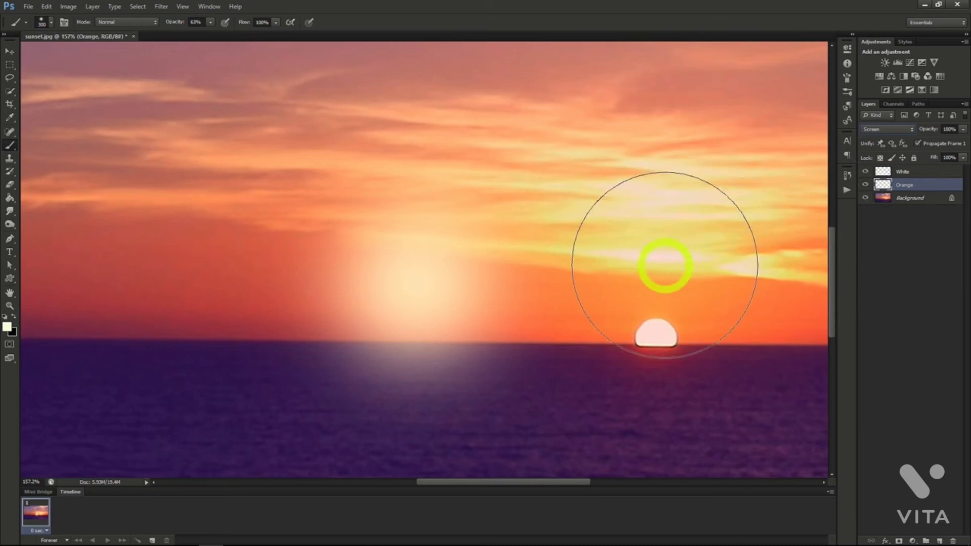
Scale the Orange glow proportionally to about 114% and center it on the White glow.
key("ctrl+t")
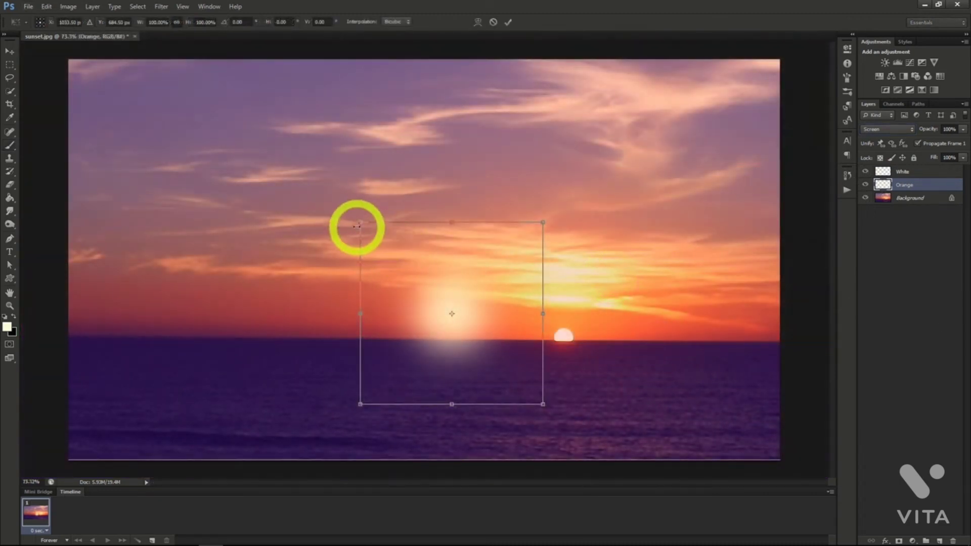
left_click_drag(360, 221, 327, 202)
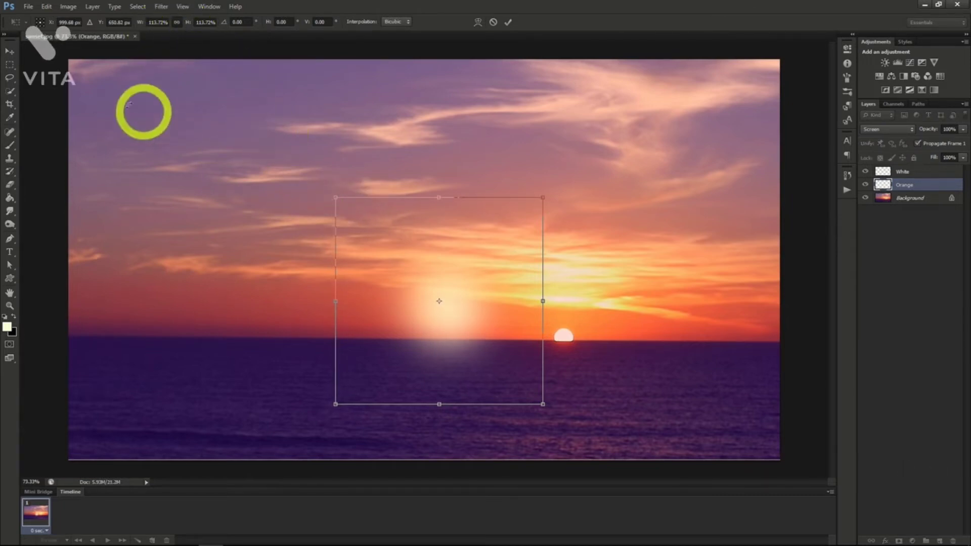
left_click(5, 53)
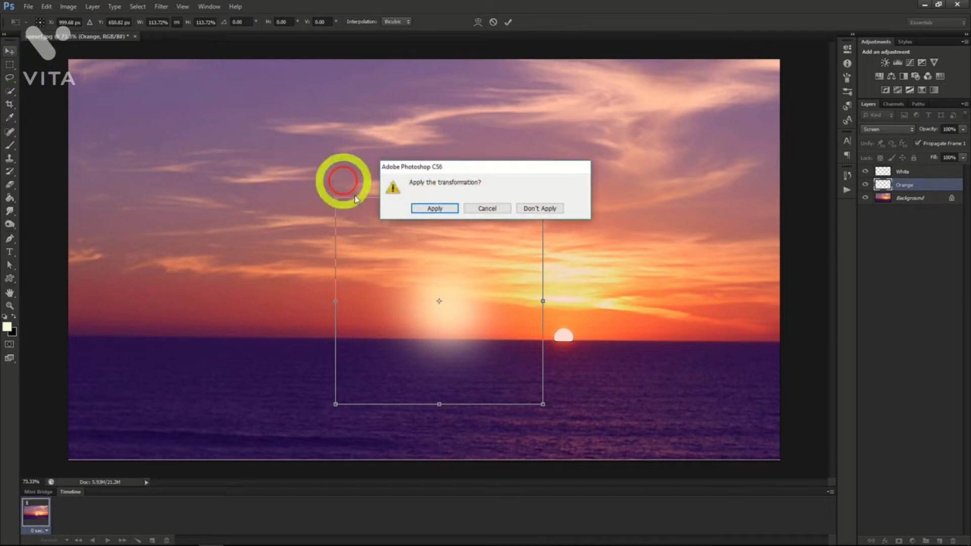
left_click(429, 212)
left_click_drag(430, 211, 445, 225)
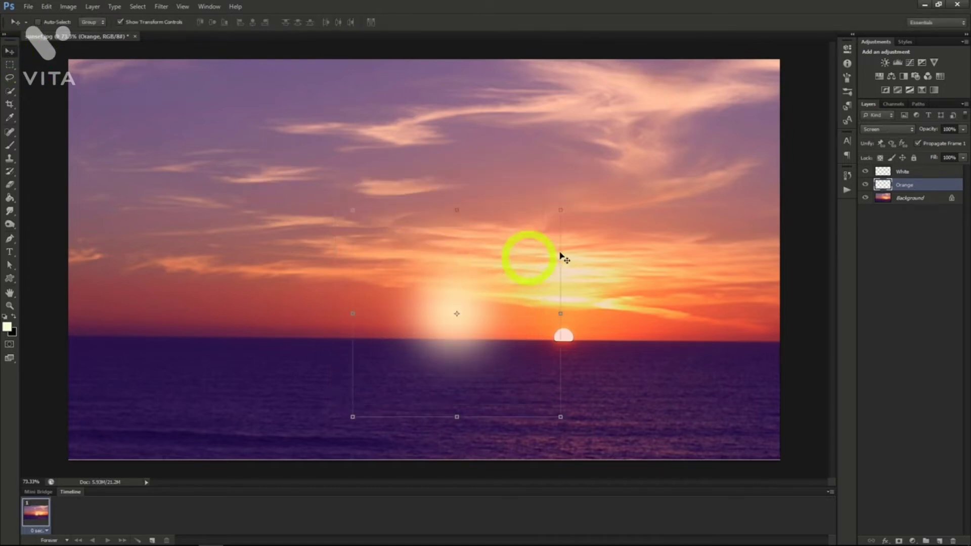
Select the White and Orange layers together and move both glows over the sun at the horizon.
left_click(913, 172)
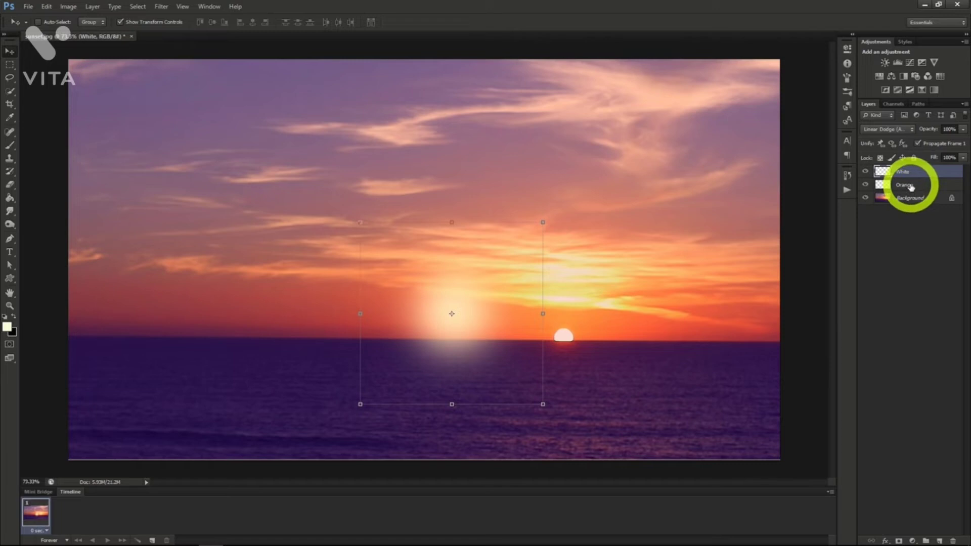
left_click(910, 186, "shift")
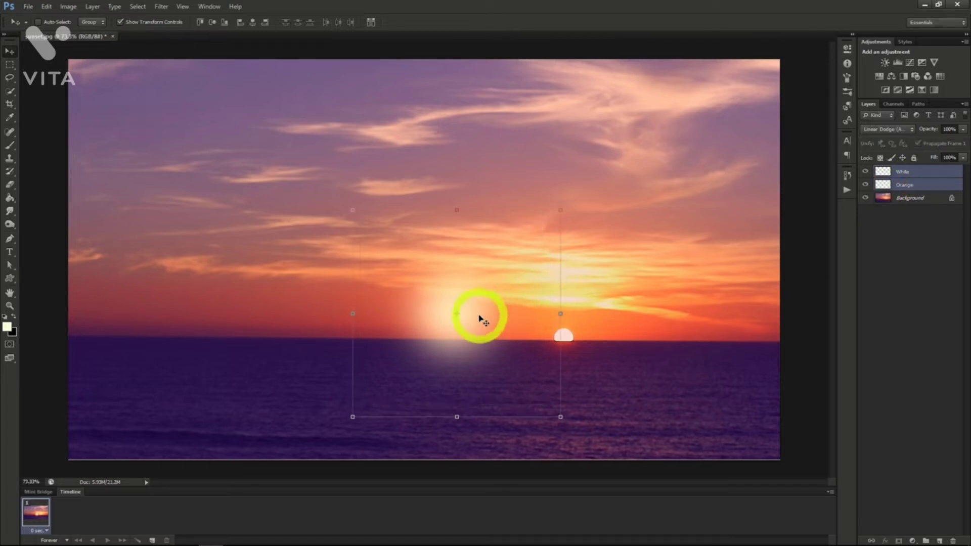
left_click_drag(480, 316, 587, 328)
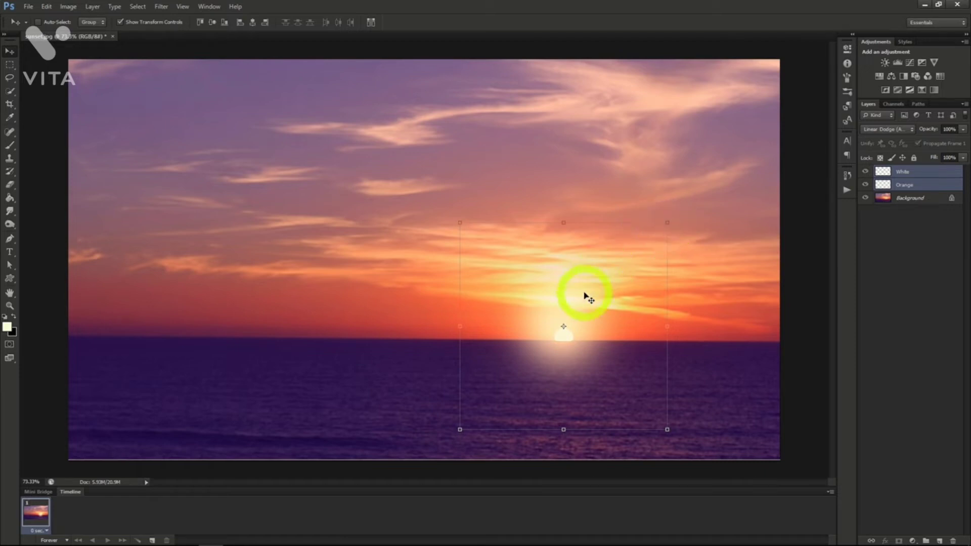
left_click_drag(585, 293, 587, 294)
Enlarge the White and Orange glows proportionally together, keeping them centered on the sun.
left_click(883, 183)
left_click(902, 174)
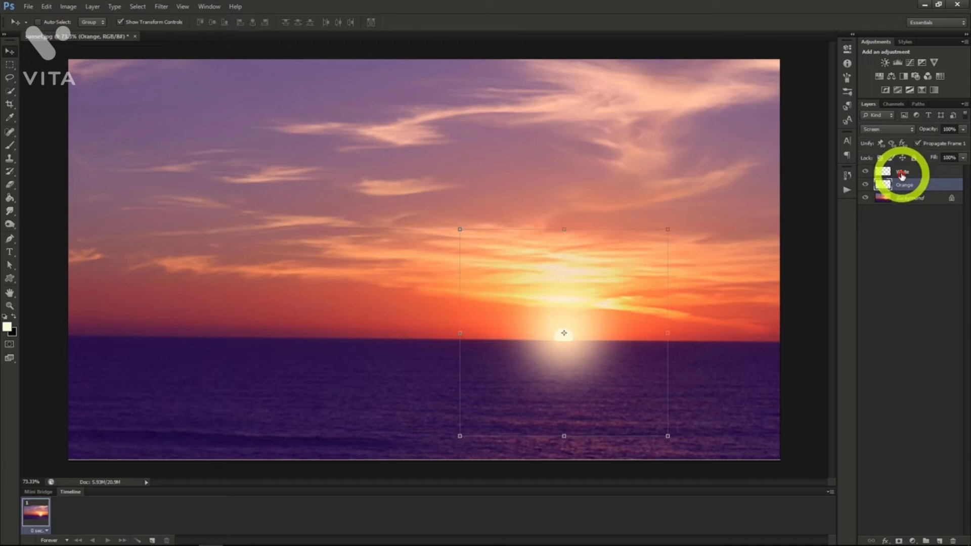
left_click(902, 173)
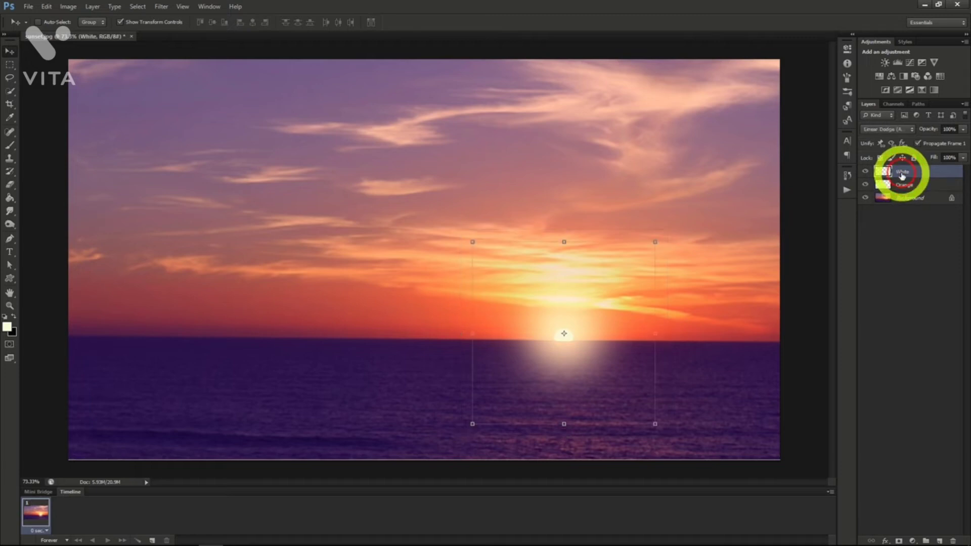
left_click(440, 202, "ctrl+shift")
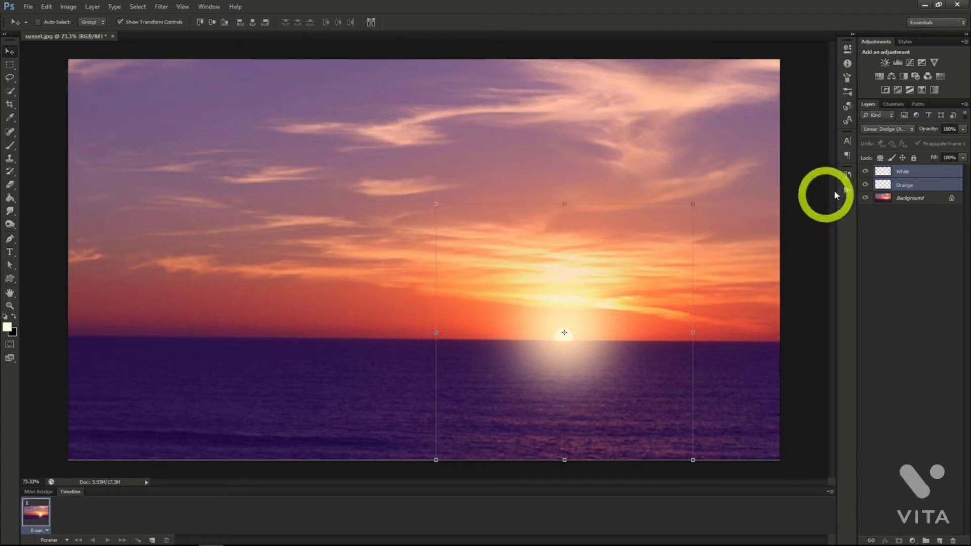
Reduce the Orange layer's opacity to 50%.
left_click(905, 184)
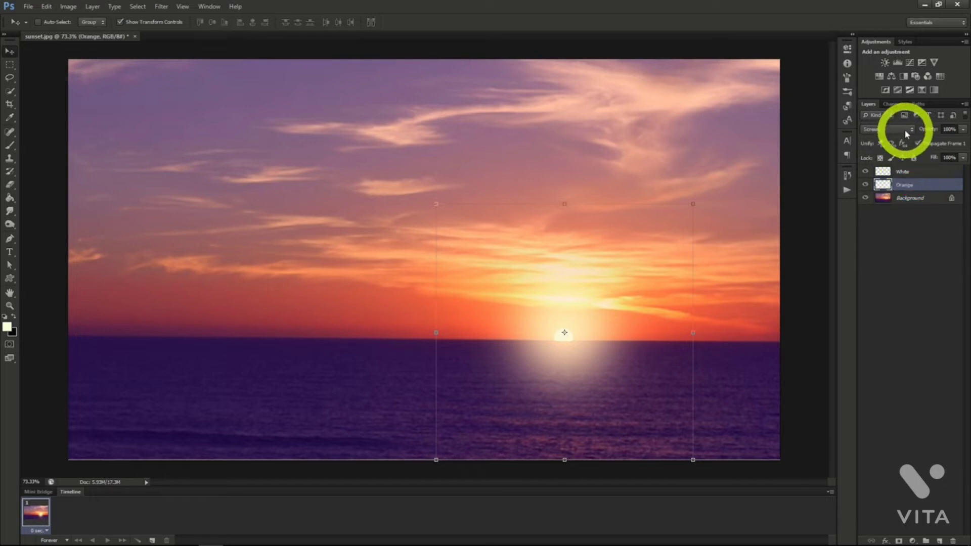
left_click(917, 172)
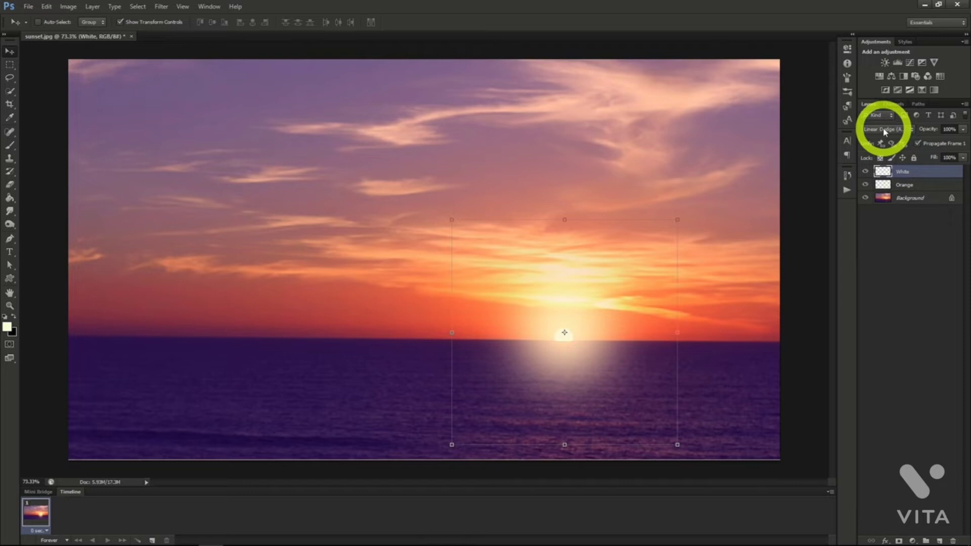
left_click(918, 187)
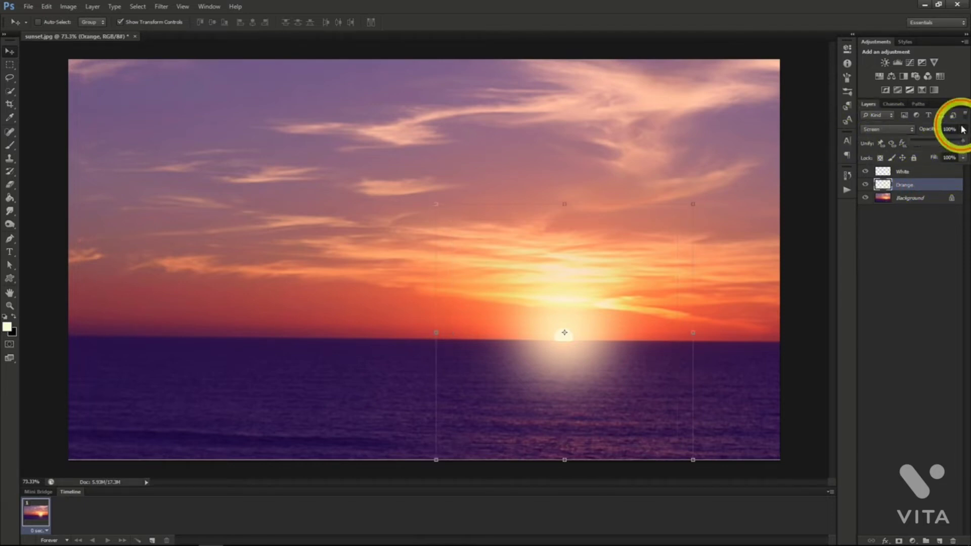
left_click(935, 142)
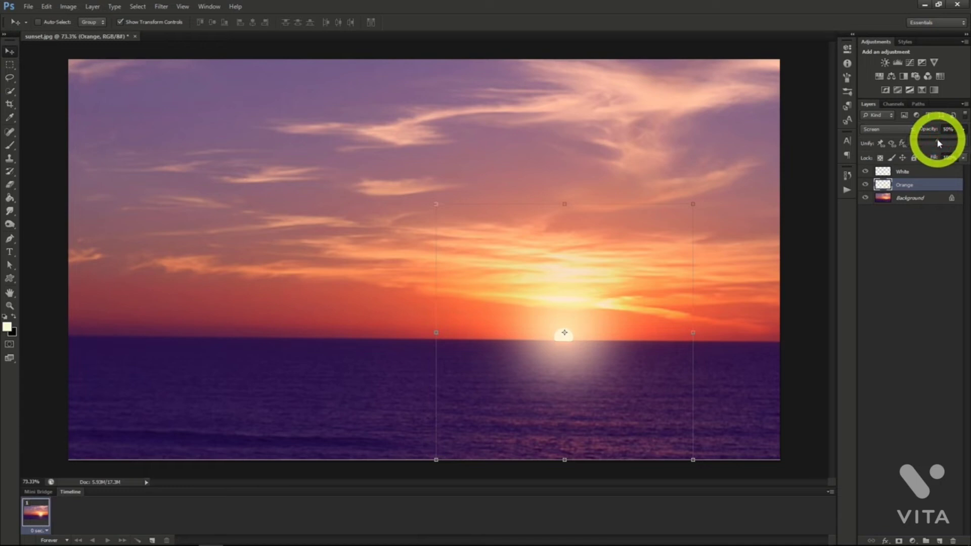
Lower the fill of the White layer to soften the sun glow.
left_click(918, 176)
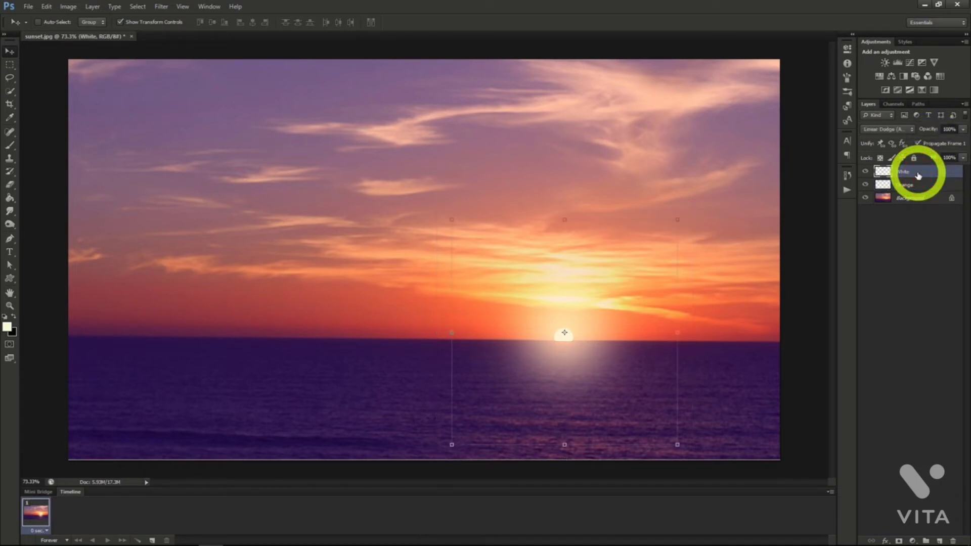
left_click(962, 159)
left_click_drag(964, 174, 923, 175)
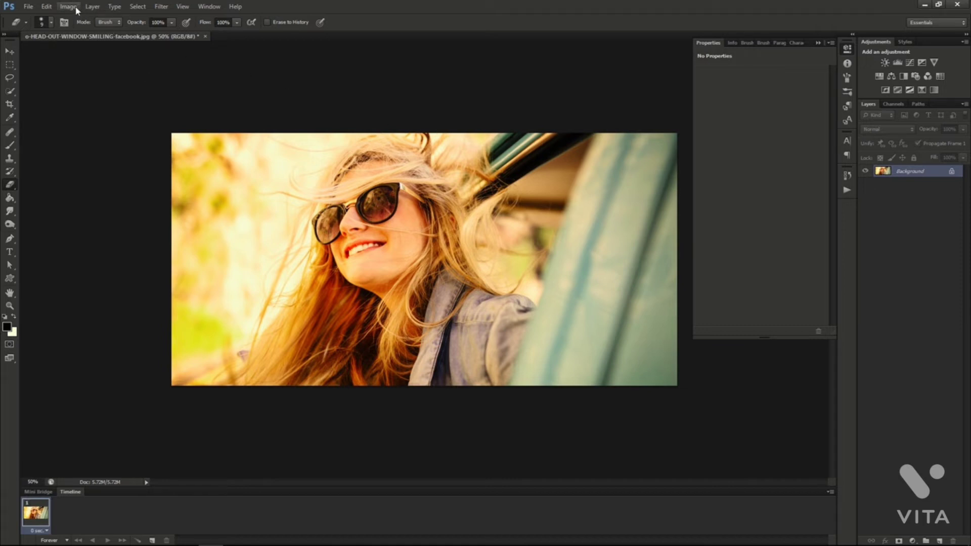
Add a Curves adjustment layer named "Lomography Effect" above the Background of the photo of the woman in sunglasses.
left_click(93, 7)
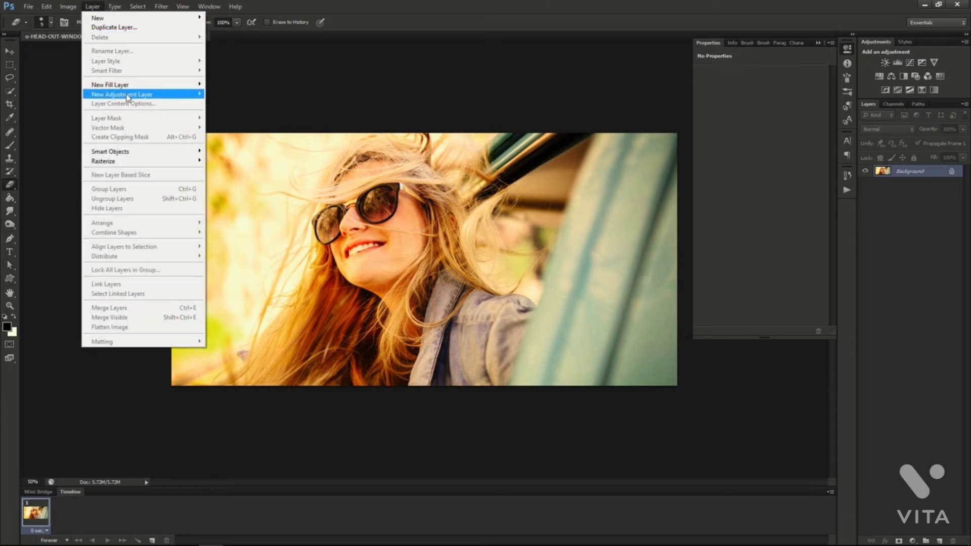
mouse_move(130, 95)
left_click(226, 113)
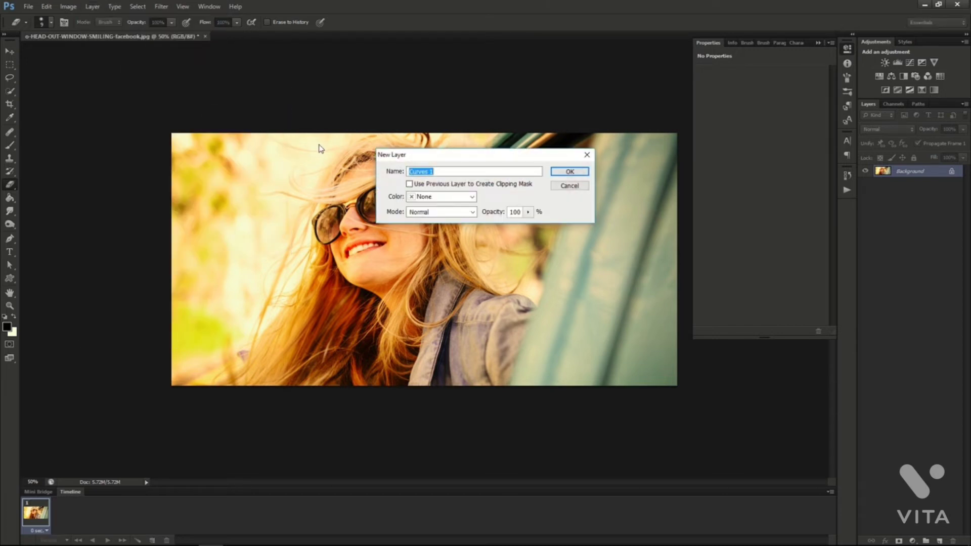
type("Lomography Effect")
left_click(569, 172)
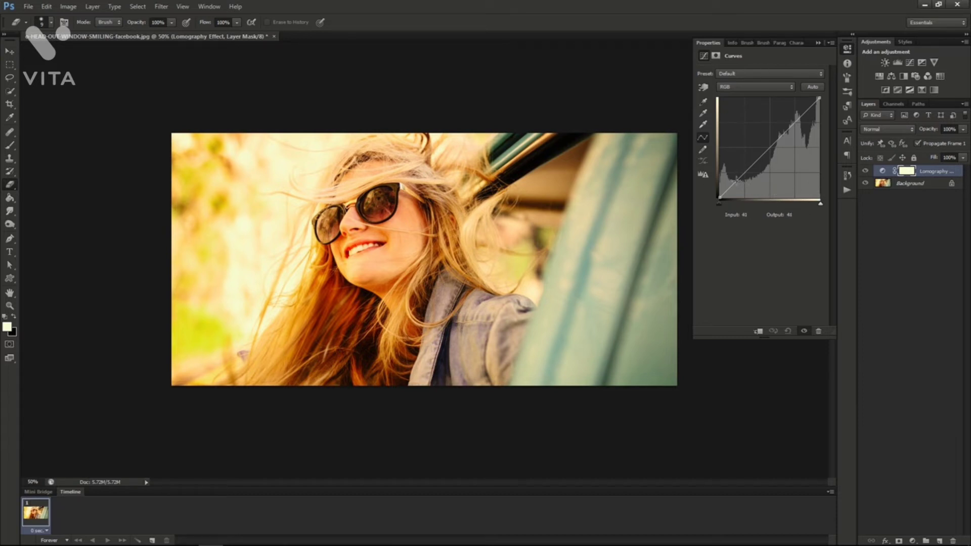
Shape the RGB curve into a slight S with points at input 47, output 35 and input 190, output 196.
left_click(736, 179)
left_click_drag(737, 181, 738, 183)
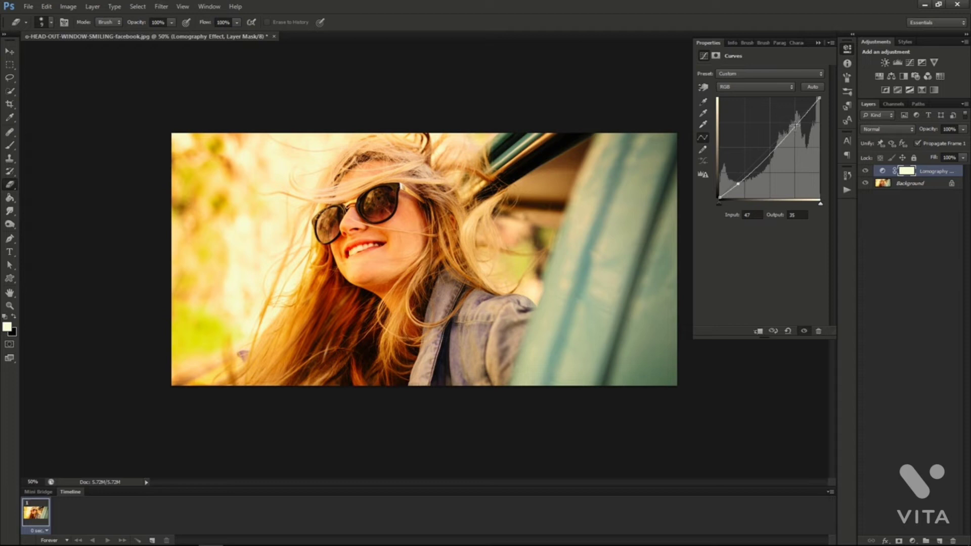
left_click(795, 125)
left_click_drag(795, 125, 794, 121)
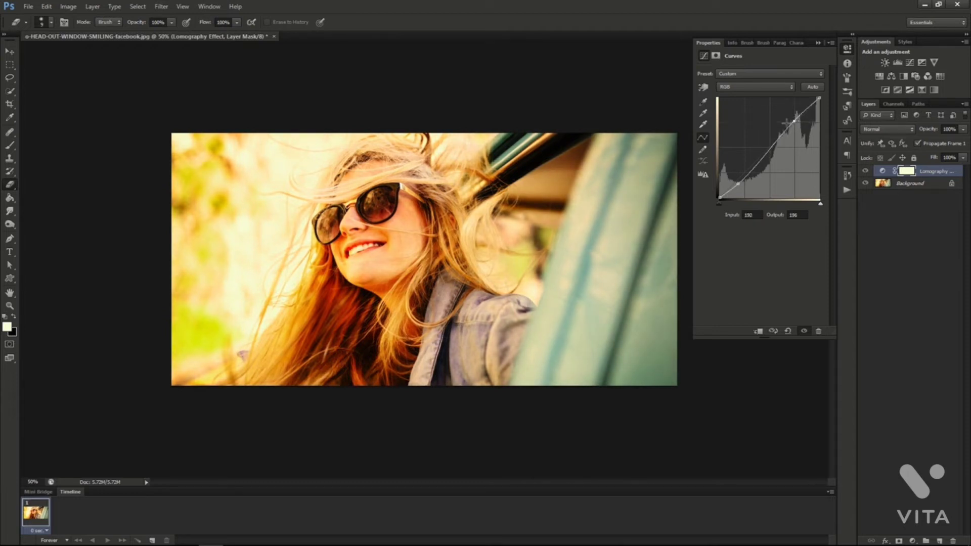
Darken the shadows of the Red channel curve with a point at input 41, output 28.
left_click(745, 89)
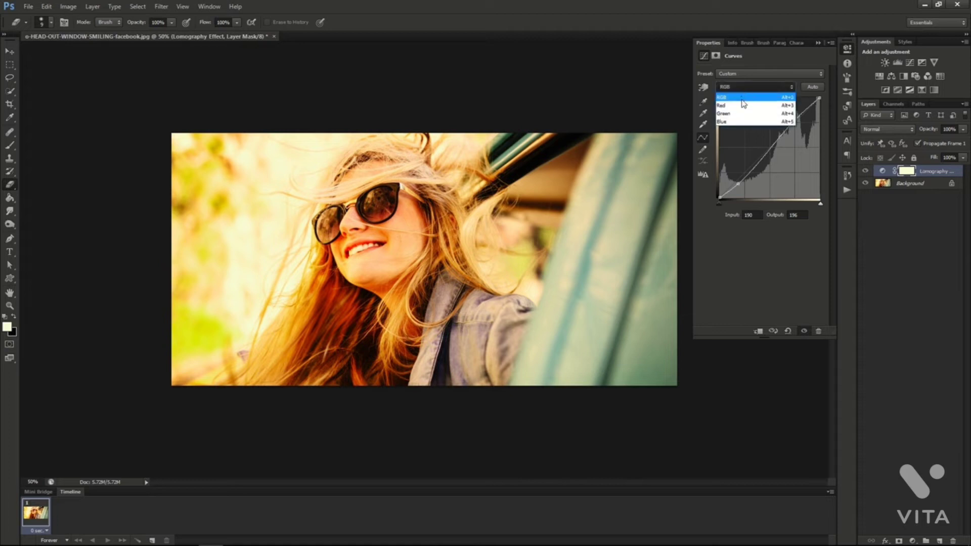
left_click(744, 102)
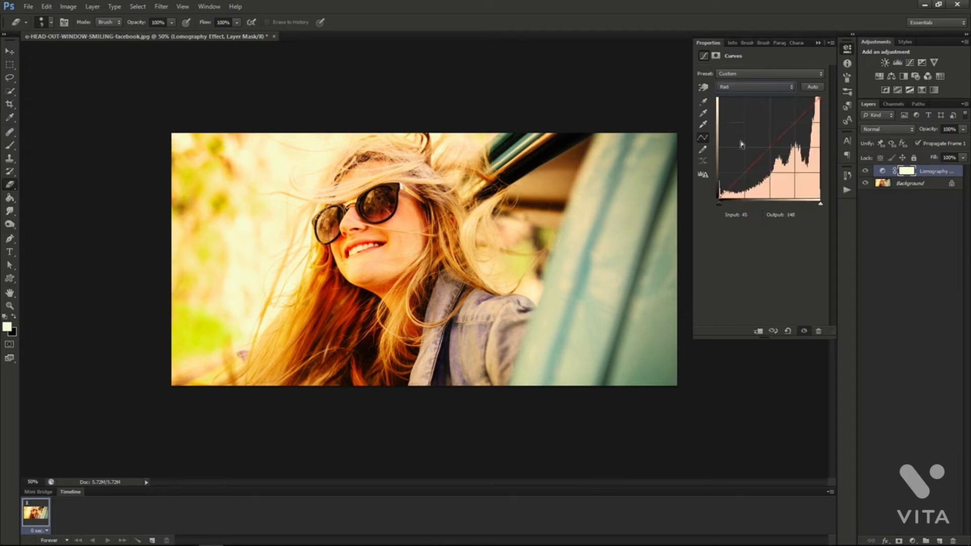
left_click(734, 183)
left_click_drag(734, 183, 736, 187)
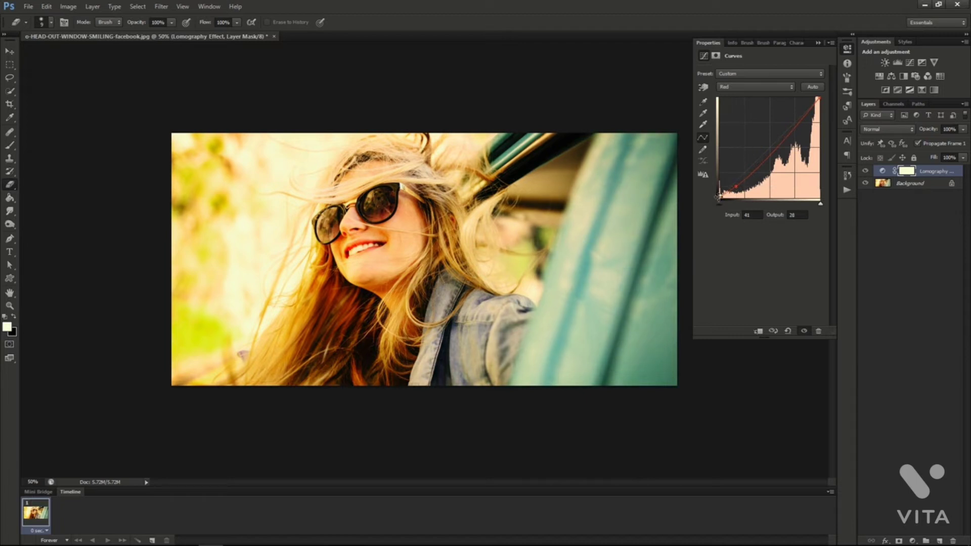
Add a Red channel highlight point at input 191, output 190, then raise the Green curve's shadows and place its highlight point at input 195, output 182.
left_click_drag(718, 198, 719, 193)
left_click_drag(797, 128, 794, 123)
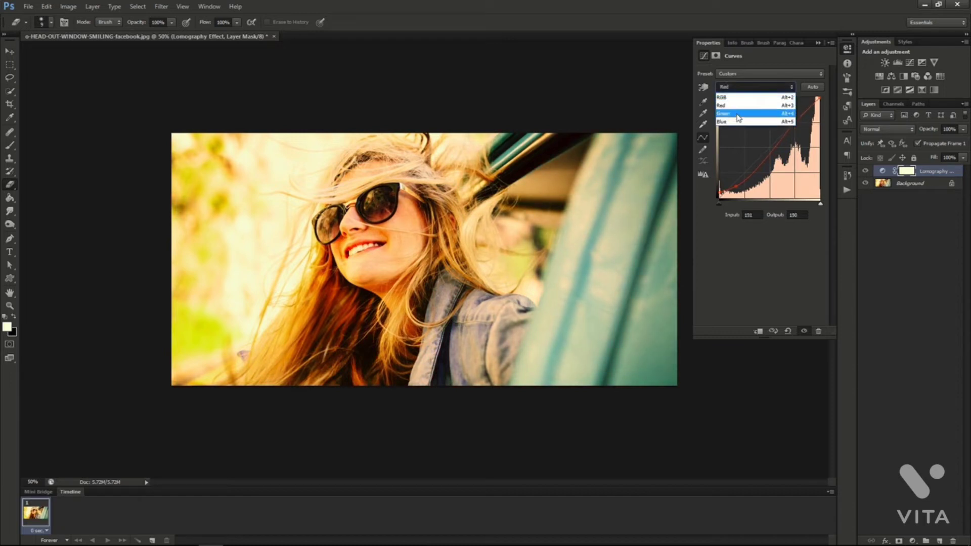
left_click(738, 117)
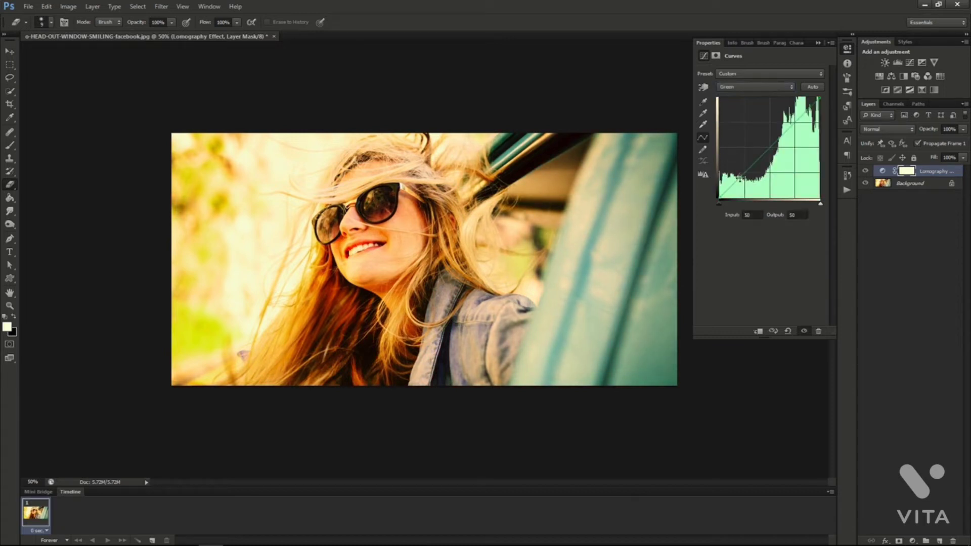
left_click_drag(739, 178, 742, 172)
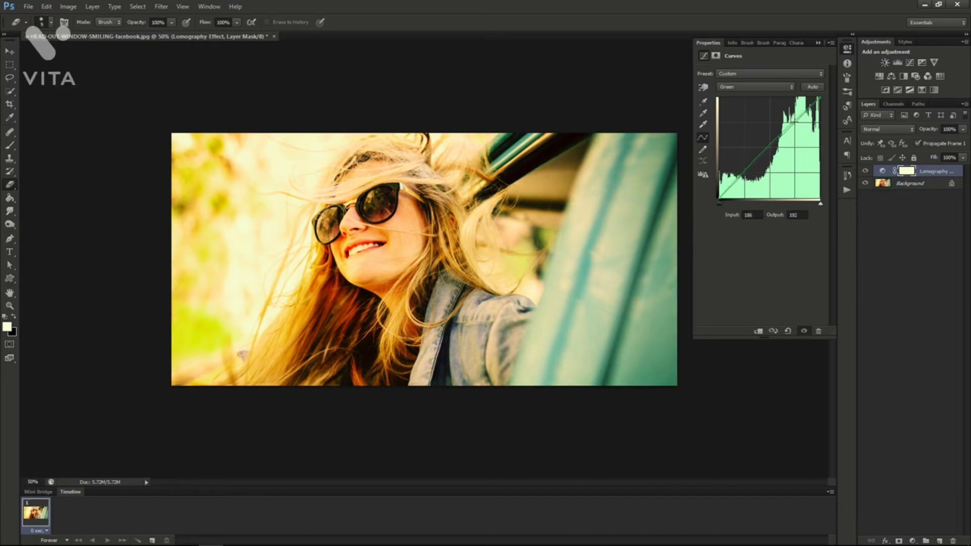
left_click_drag(792, 122, 796, 126)
Shape the Blue channel curve with a shadow point at input 43, output 53 and a highlight point at input 196, output 178.
left_click(753, 86)
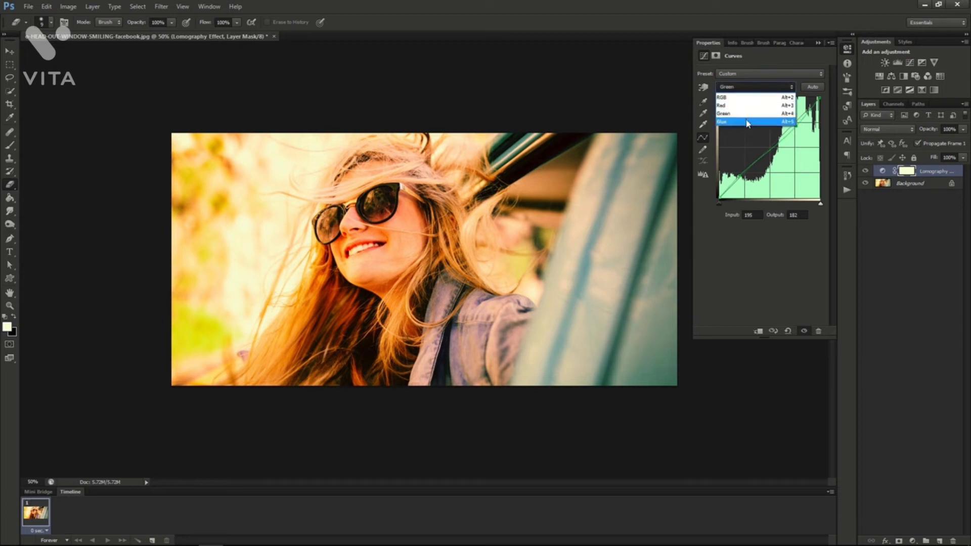
left_click(747, 122)
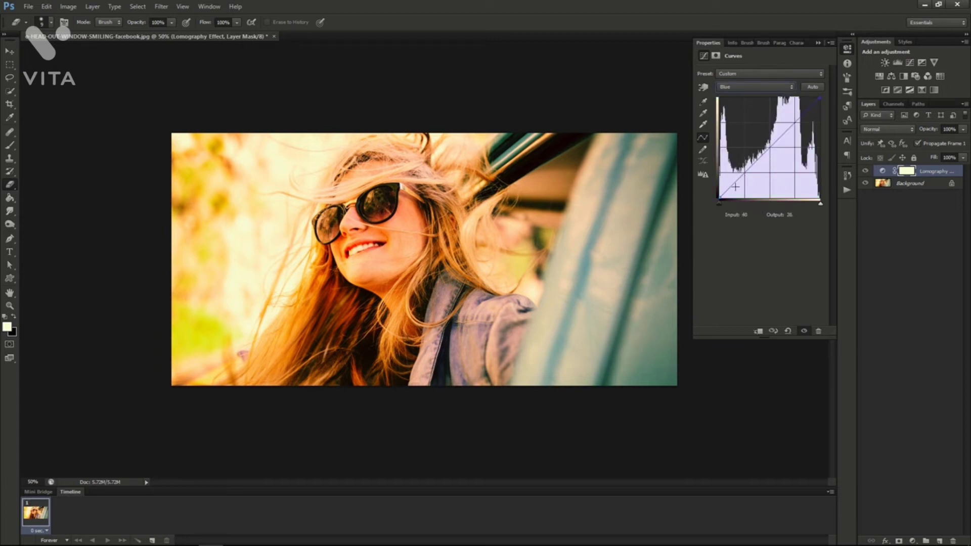
left_click_drag(795, 122, 794, 124)
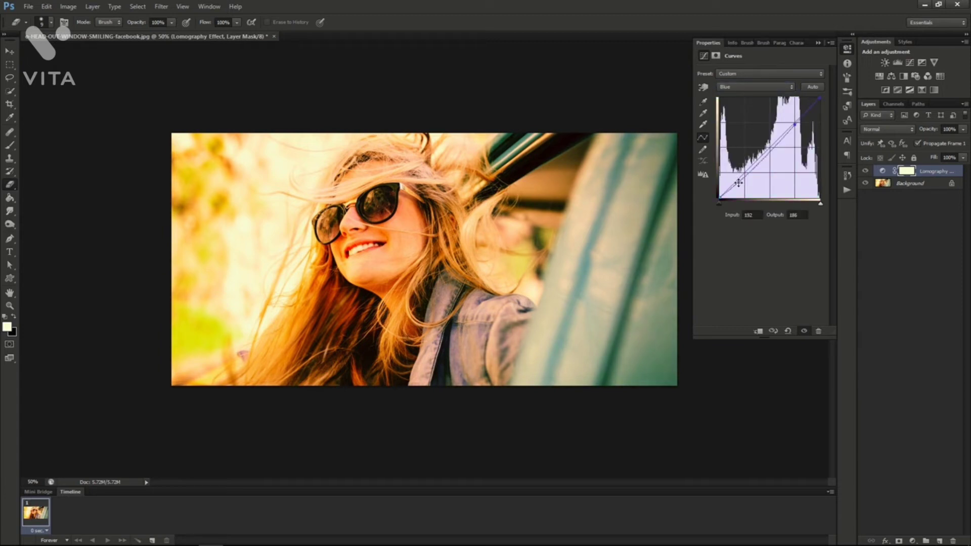
left_click_drag(738, 182, 736, 177)
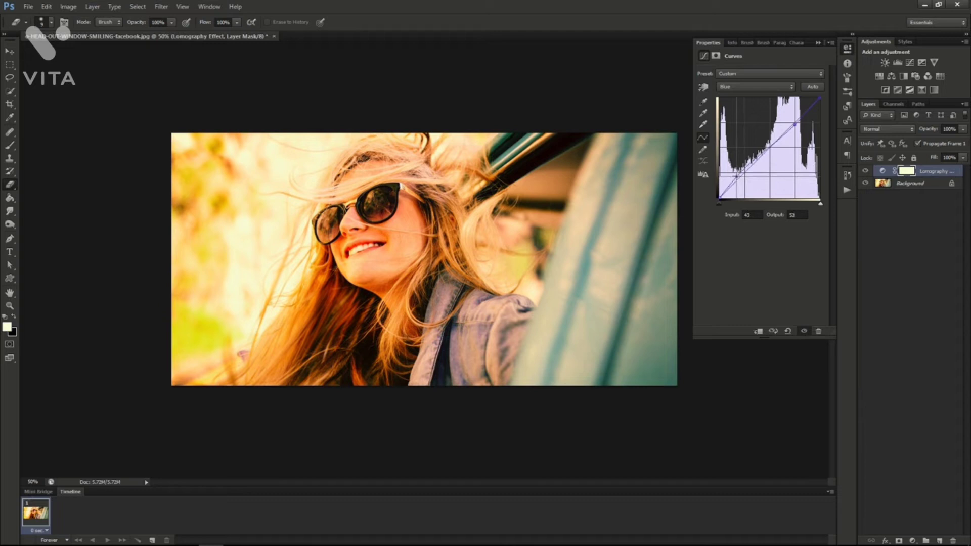
left_click_drag(795, 123, 796, 127)
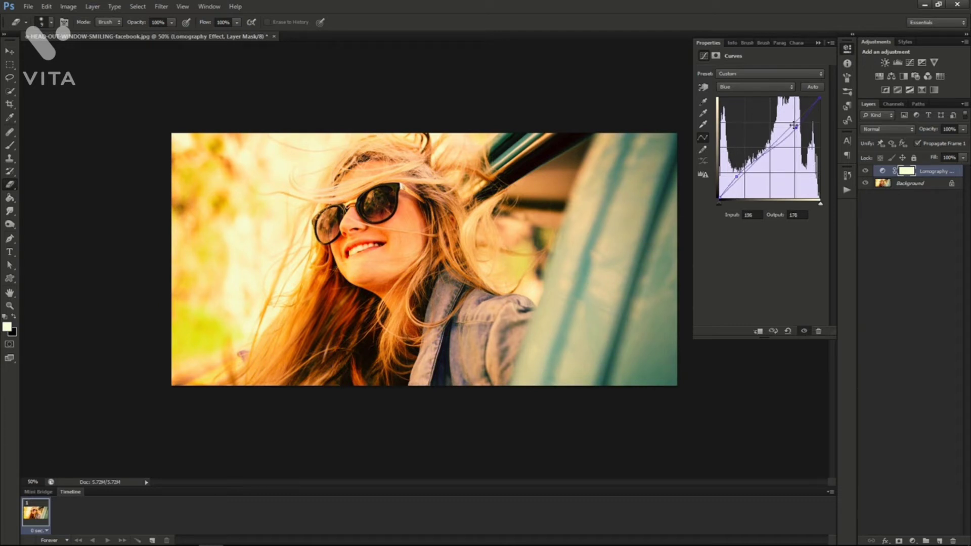
Fade the blacks by raising the RGB curve's black point to input 0, output 31.
left_click(740, 80)
left_click(740, 78)
left_click(739, 89)
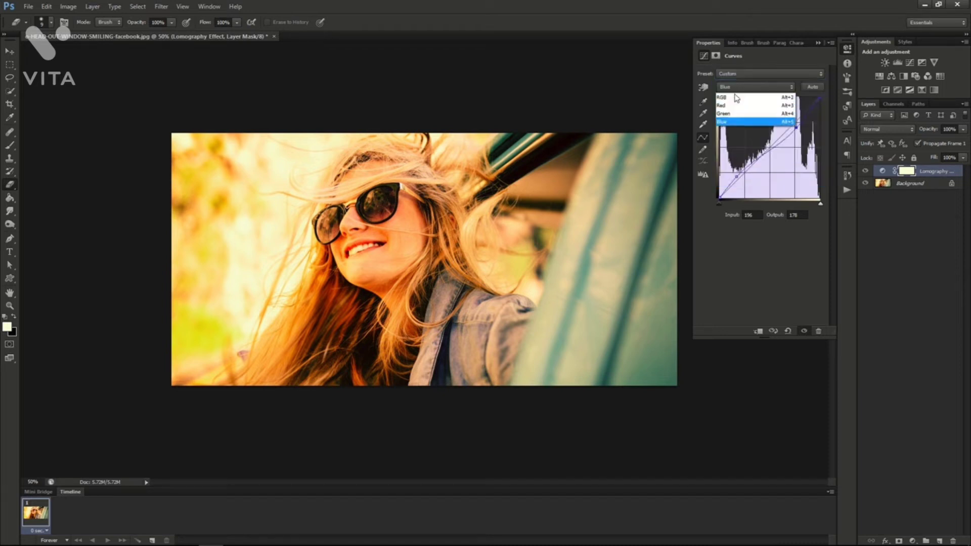
left_click(736, 97)
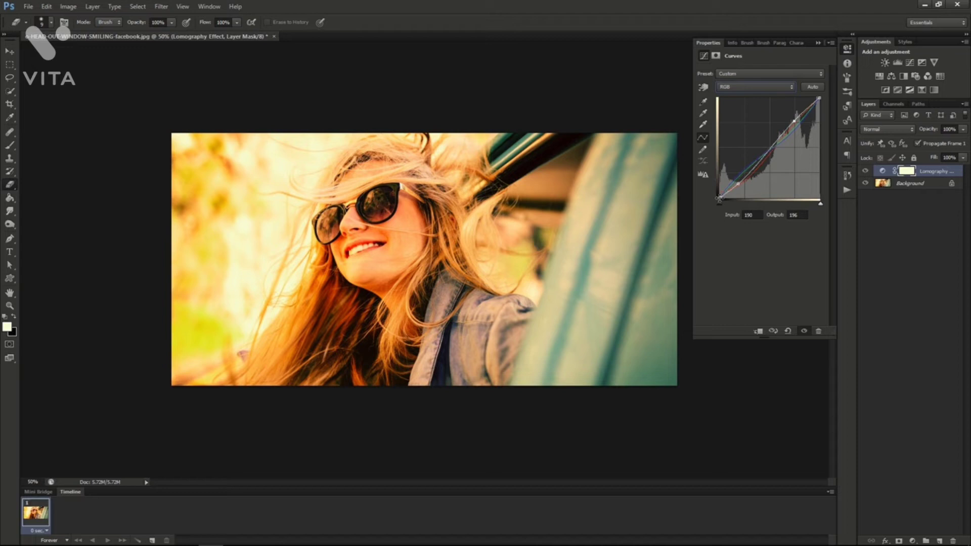
left_click_drag(720, 197, 719, 185)
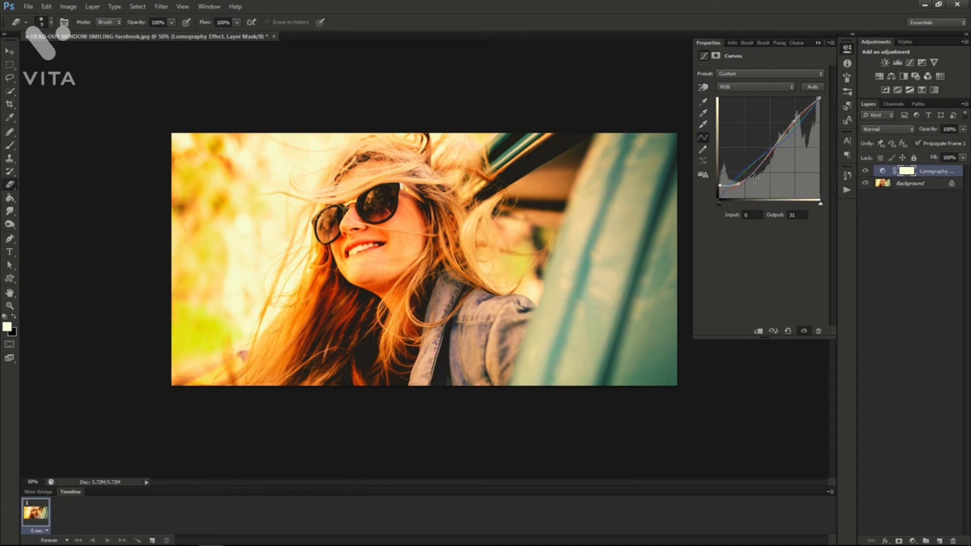
Reduce the opacity of the Lomography Effect layer to 55%.
left_click(962, 132)
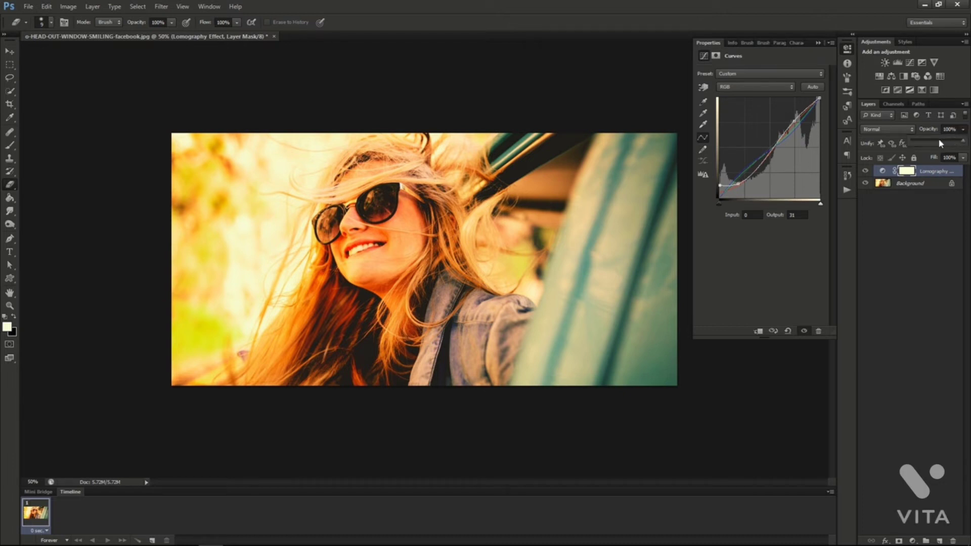
left_click_drag(938, 138, 942, 144)
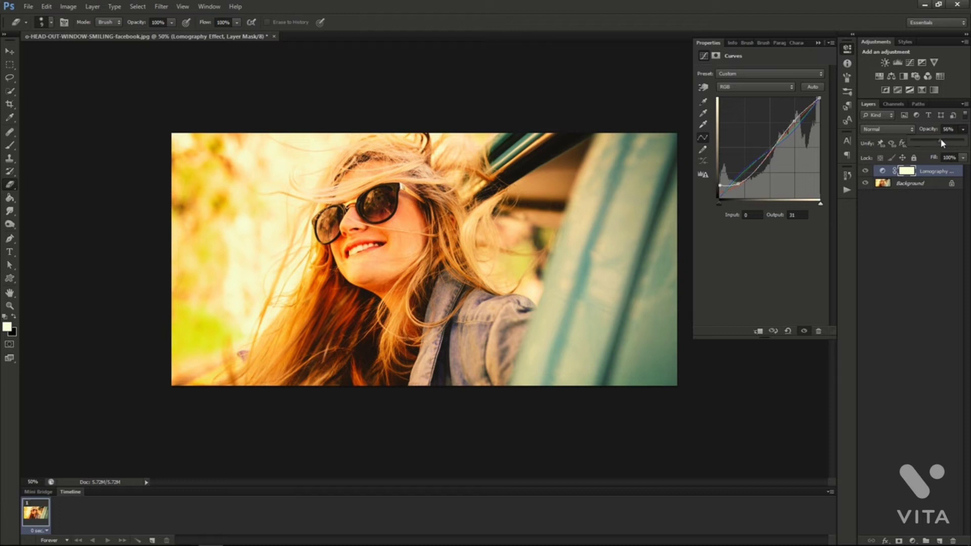
left_click(865, 175)
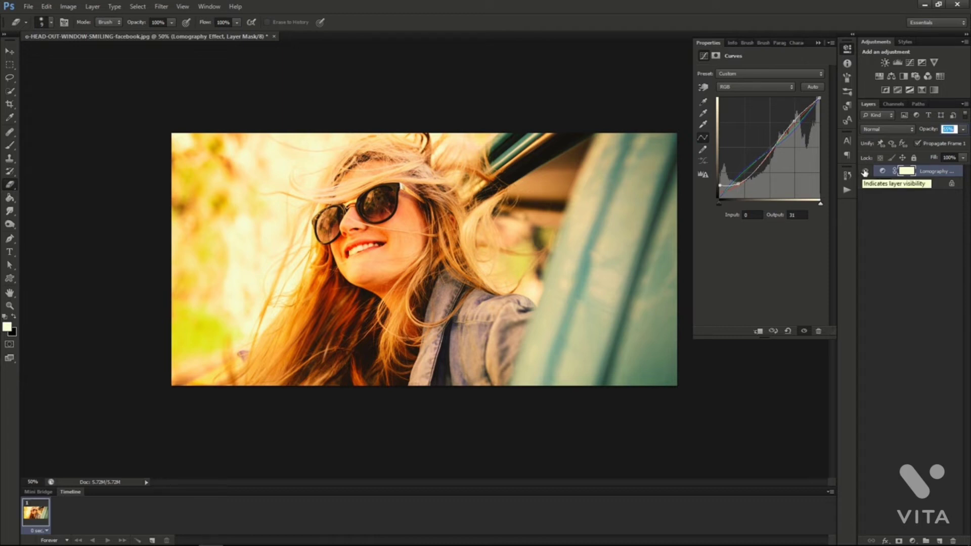
Toggle the visibility of the Lomography Effect layer to compare the photo with and without the adjustment.
left_click(865, 172)
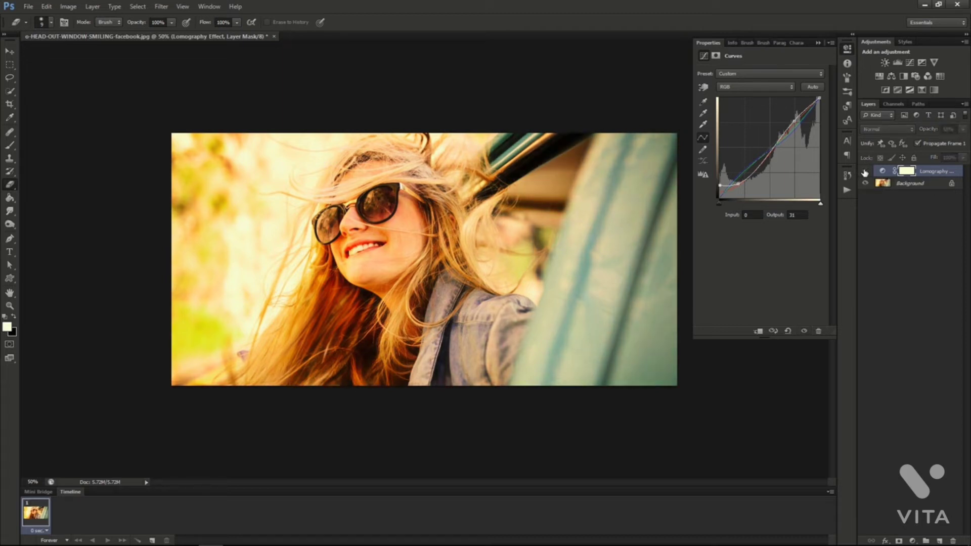
left_click(865, 173)
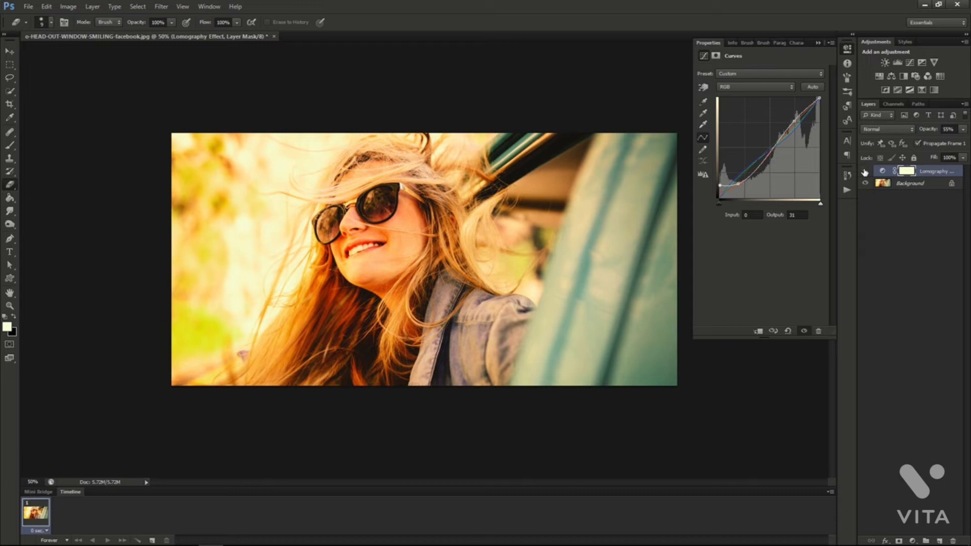
left_click(864, 173)
left_click(864, 173)
left_click(864, 172)
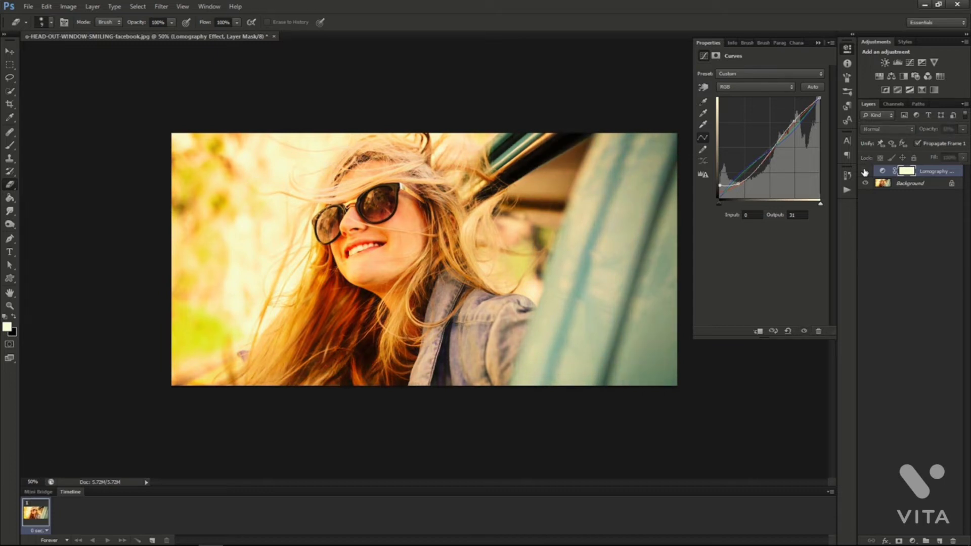
left_click(864, 173)
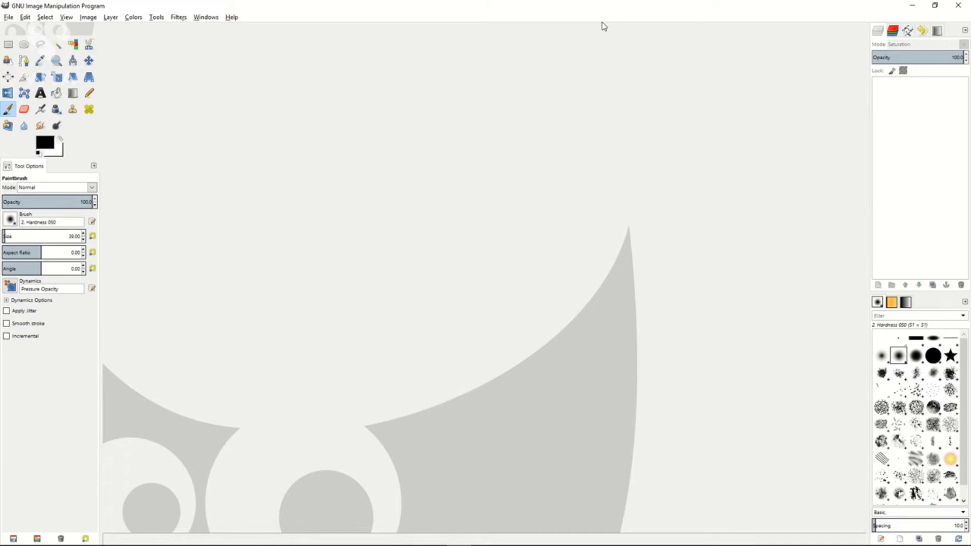
Switch to GIMP and open the recent photo o-HEAD-OUT-WINDOW-SMILING-facebook.jpg.
left_click(9, 17)
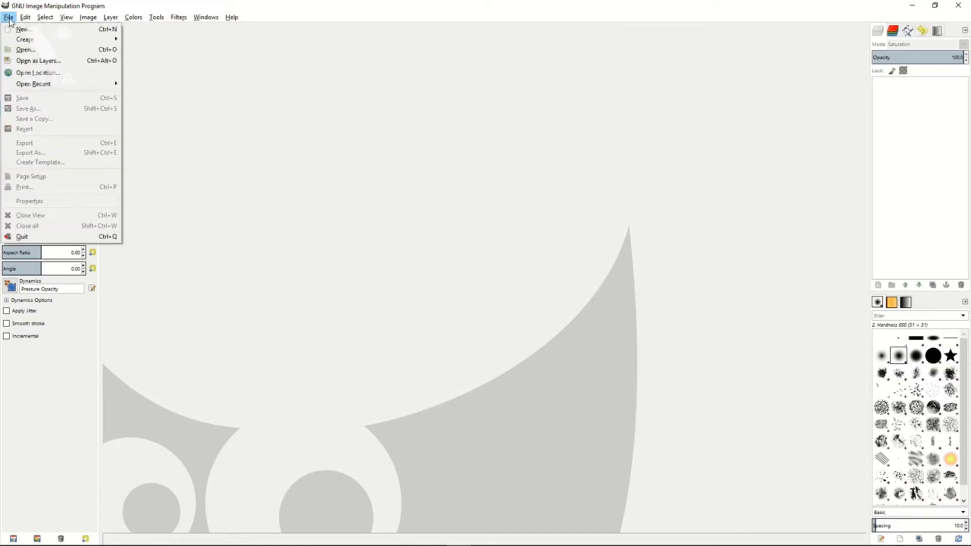
mouse_move(33, 83)
left_click(174, 89)
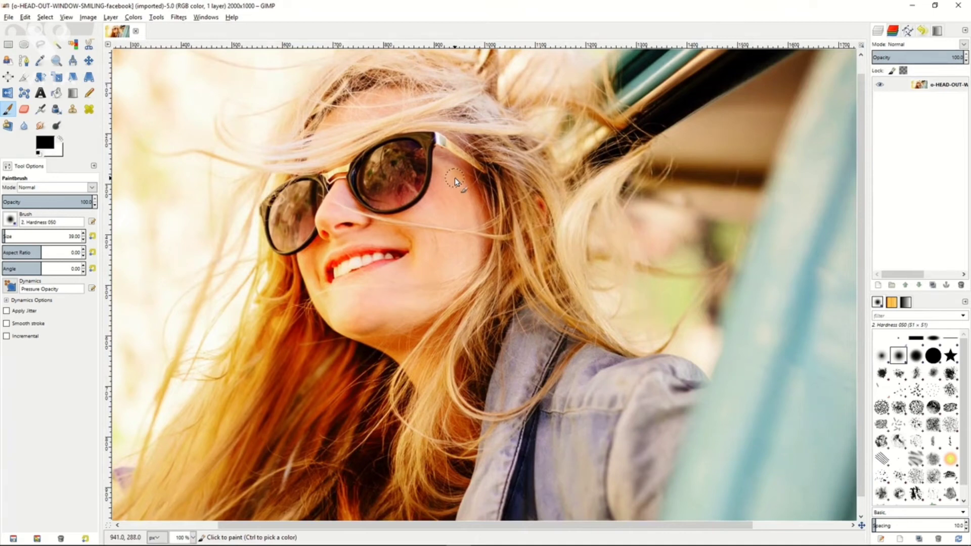
key("minus")
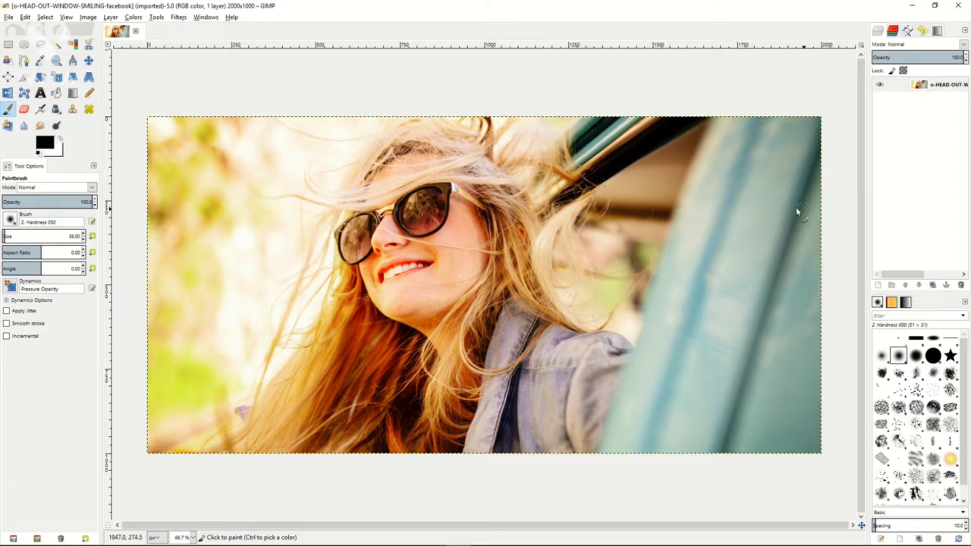
Create a transparent 2000 x 1000 px layer above the photo and add a white (full opacity) layer mask to it.
right_click(902, 124)
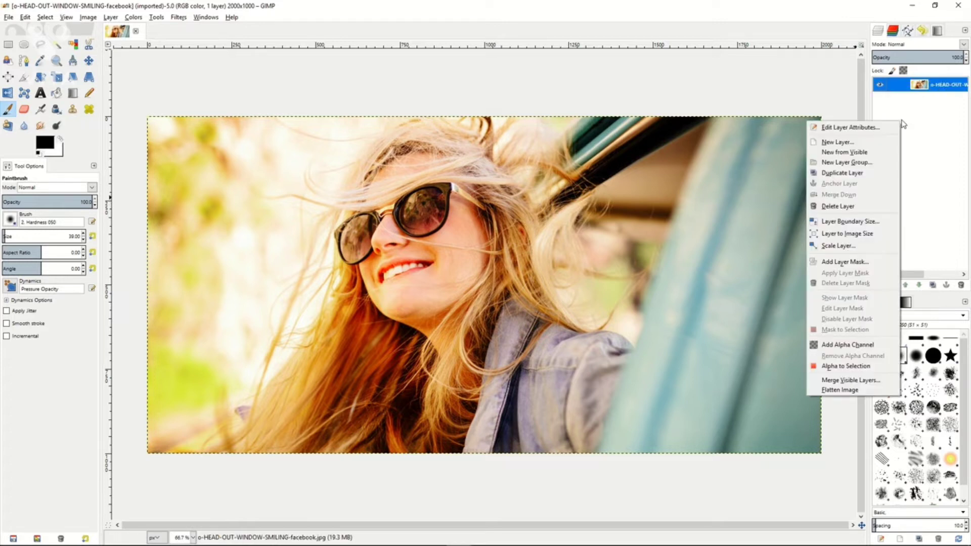
left_click(868, 142)
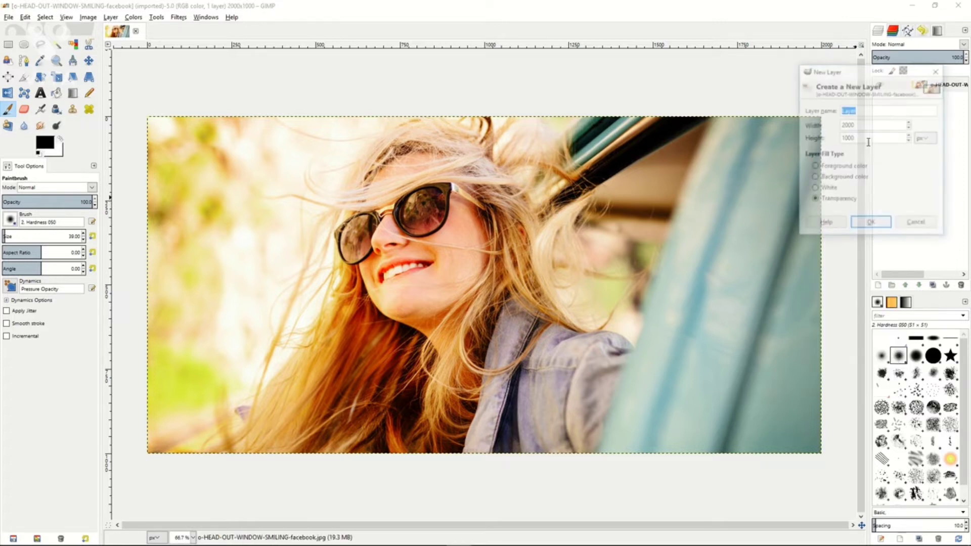
left_click(870, 228)
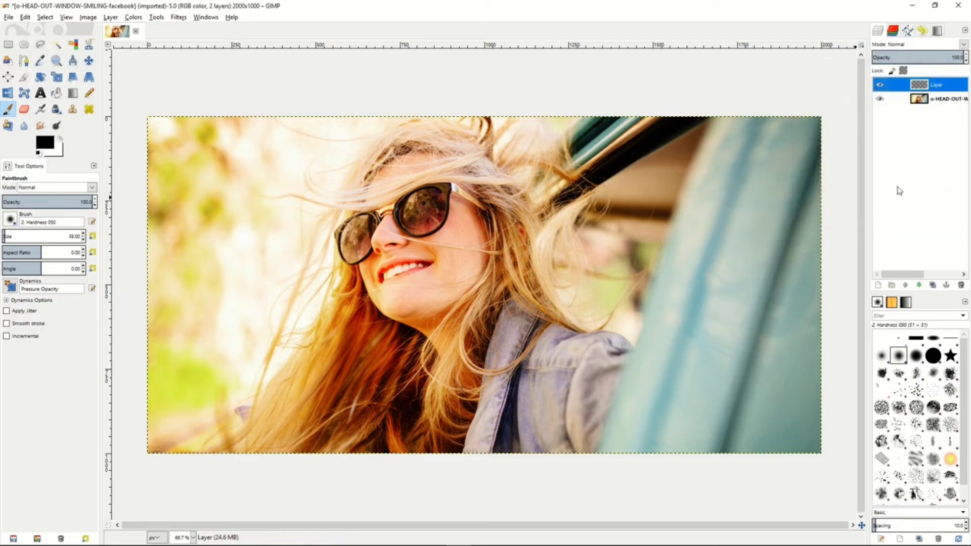
right_click(933, 89)
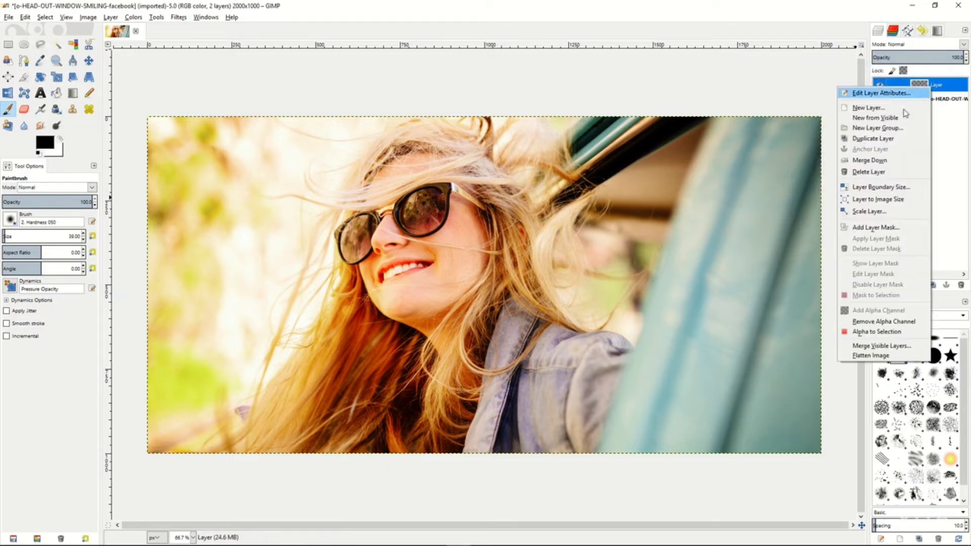
left_click(879, 228)
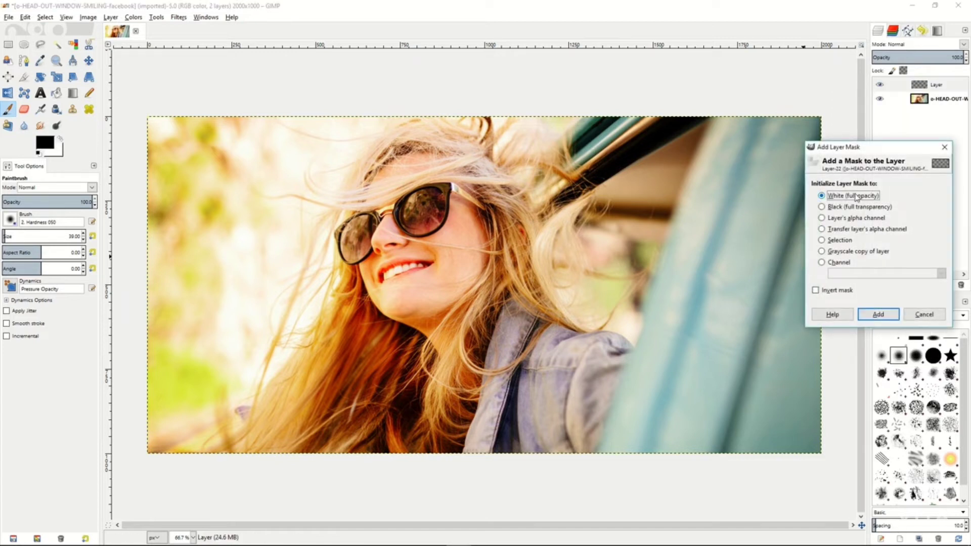
left_click(875, 313)
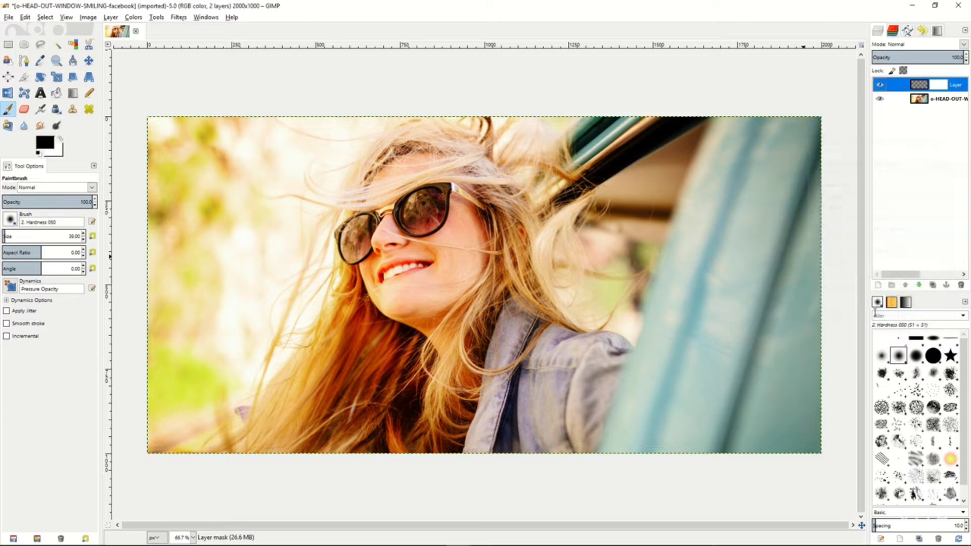
Set the new layer's blend mode to Saturation and fill the layer with the black foreground color using Bucket Fill.
left_click(915, 45)
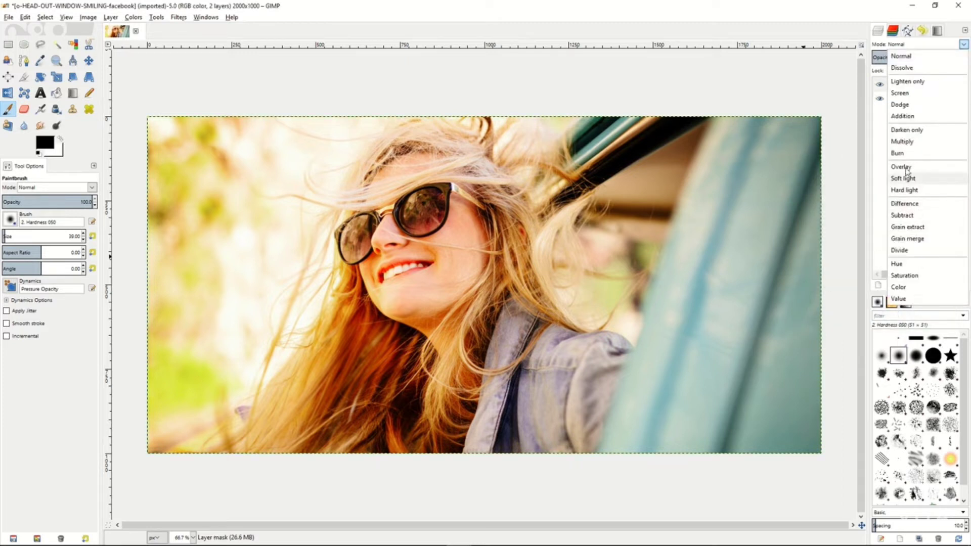
left_click(904, 276)
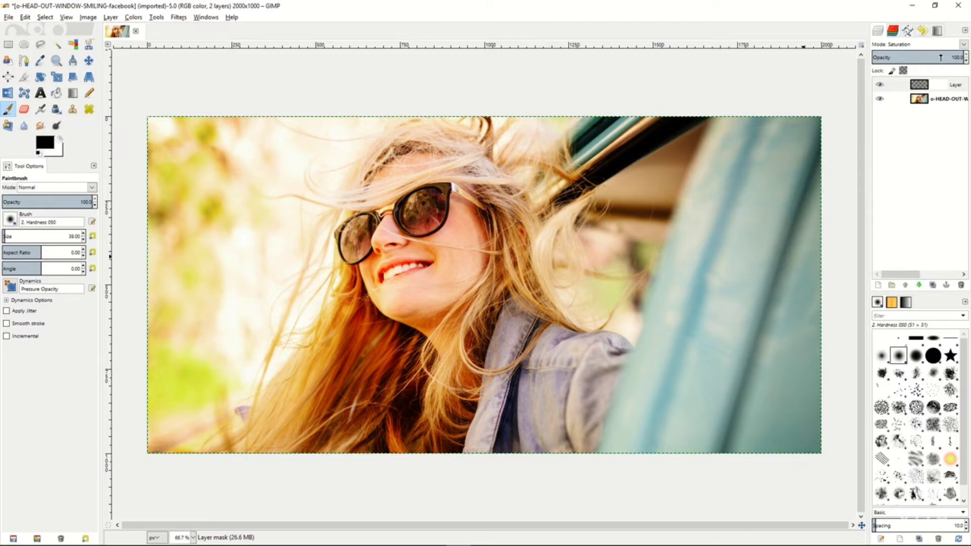
left_click_drag(940, 57, 966, 57)
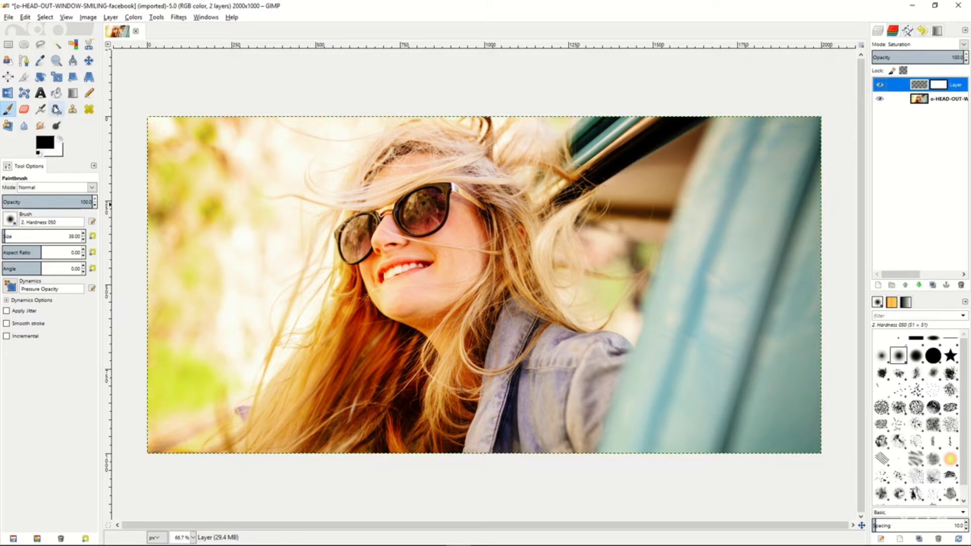
left_click(56, 110)
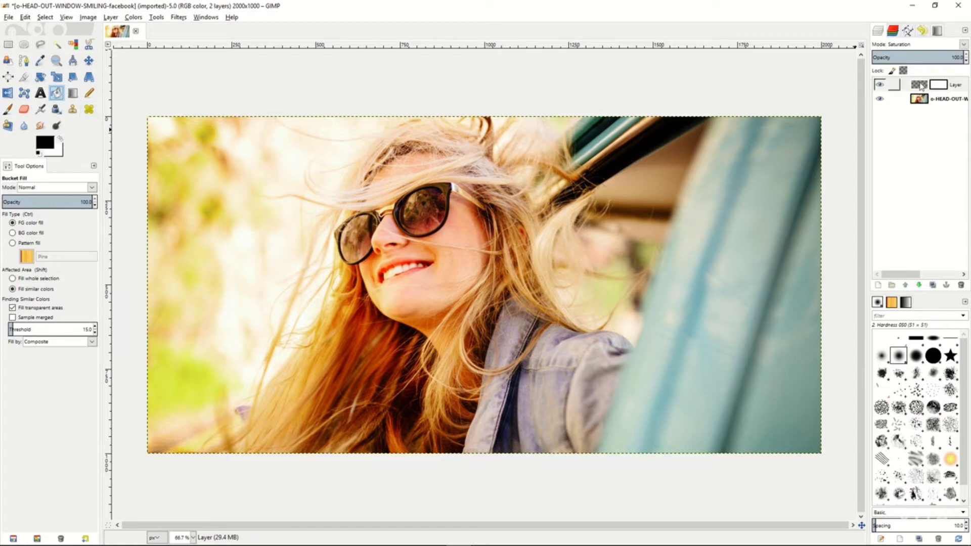
left_click(589, 230)
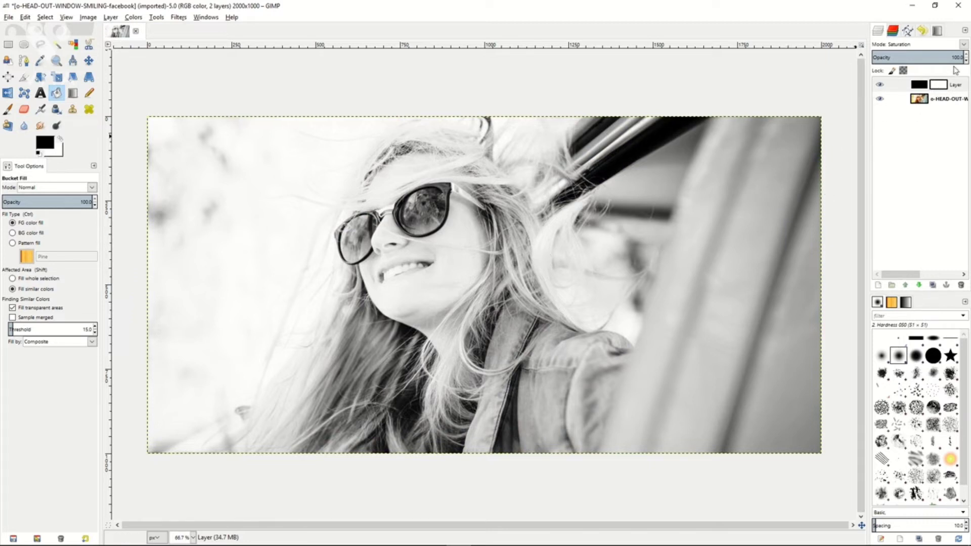
Lower the opacity of the black Saturation layer to about 88 and select the photo layer beneath it.
mouse_move(955, 57)
left_mouse_down()
mouse_move(901, 57)
mouse_move(955, 56)
left_mouse_up()
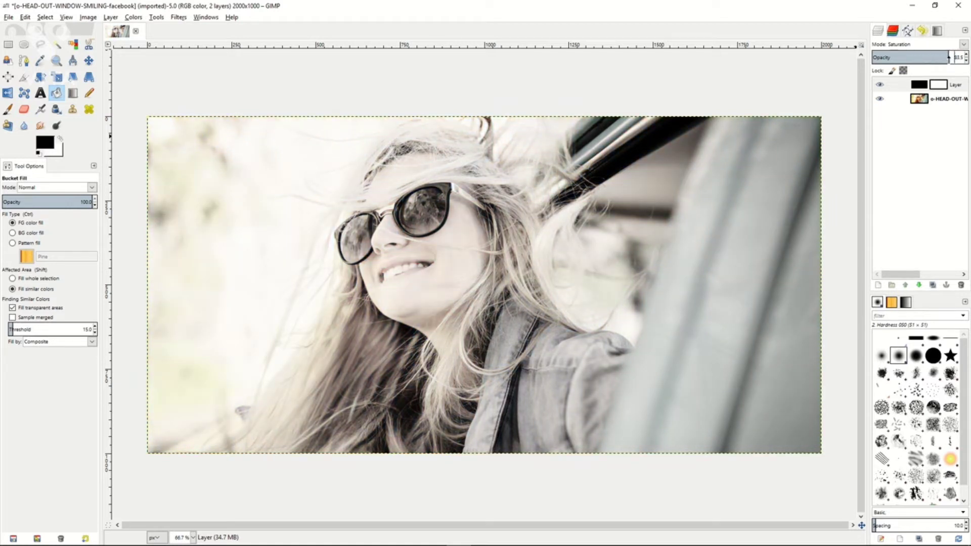
left_click_drag(943, 57, 935, 57)
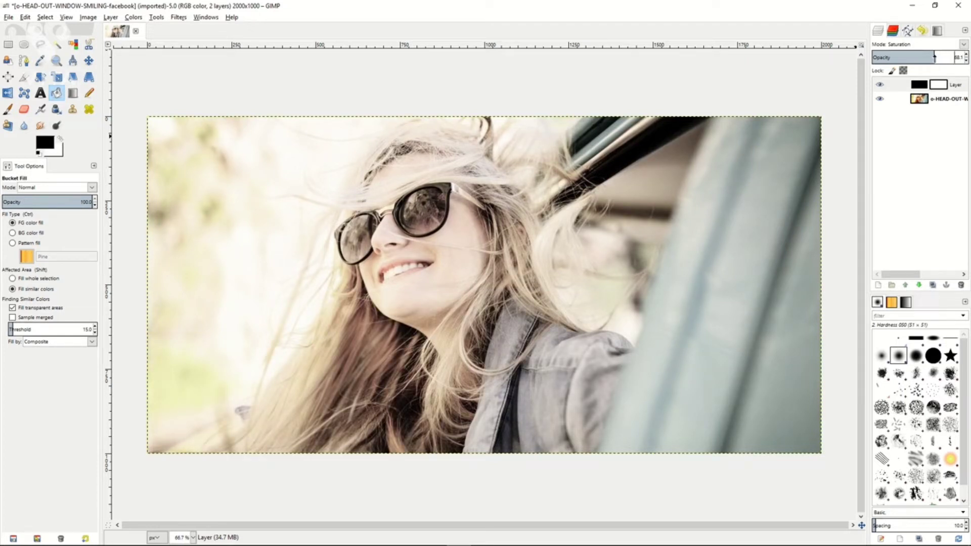
mouse_move(935, 57)
left_mouse_down()
mouse_move(956, 57)
mouse_move(934, 57)
left_mouse_up()
left_click_drag(934, 57, 952, 57)
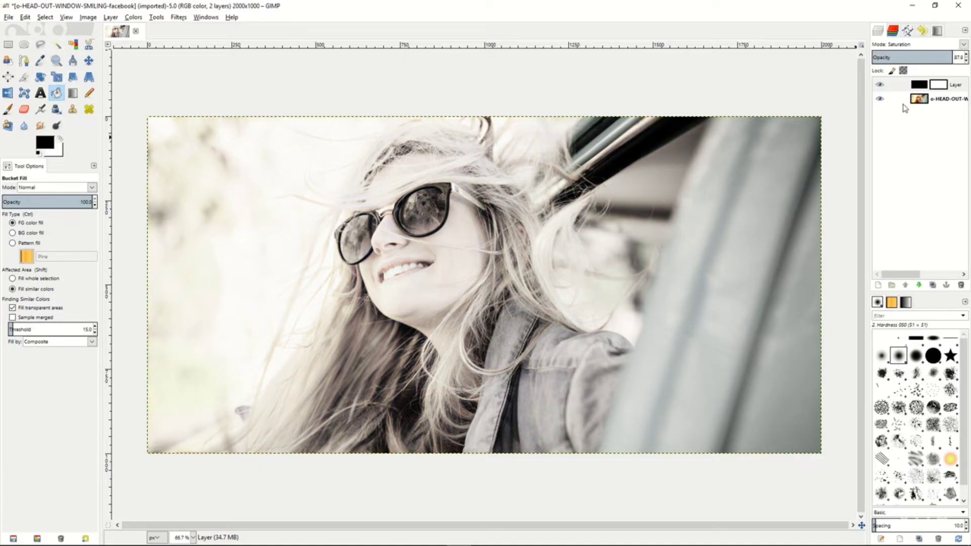
left_click(925, 100)
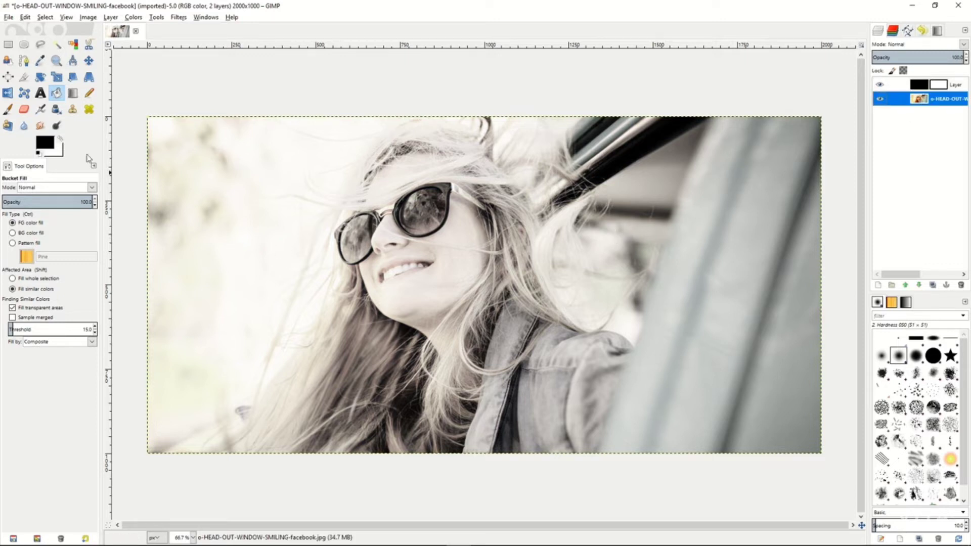
Trace the upper edge of the sunglasses with Scissors Select, from the smaller lens across the bridge to the end of the temple arm.
left_click(89, 44)
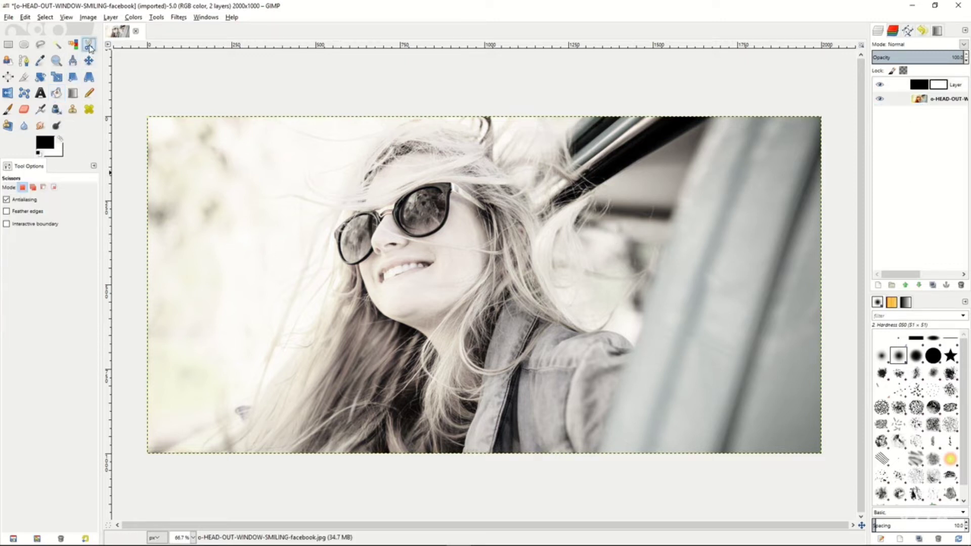
left_click(358, 264)
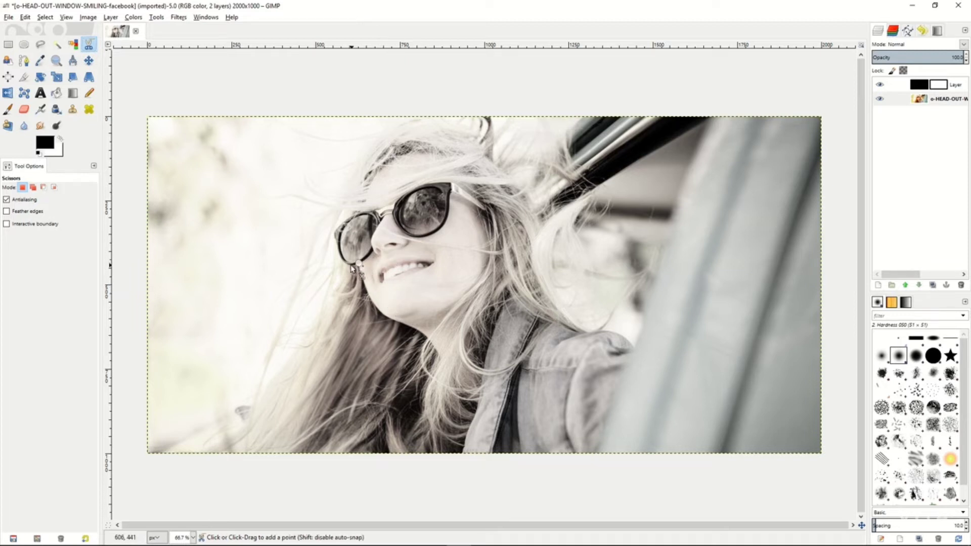
left_click(336, 247)
left_click(333, 232)
left_click(353, 214)
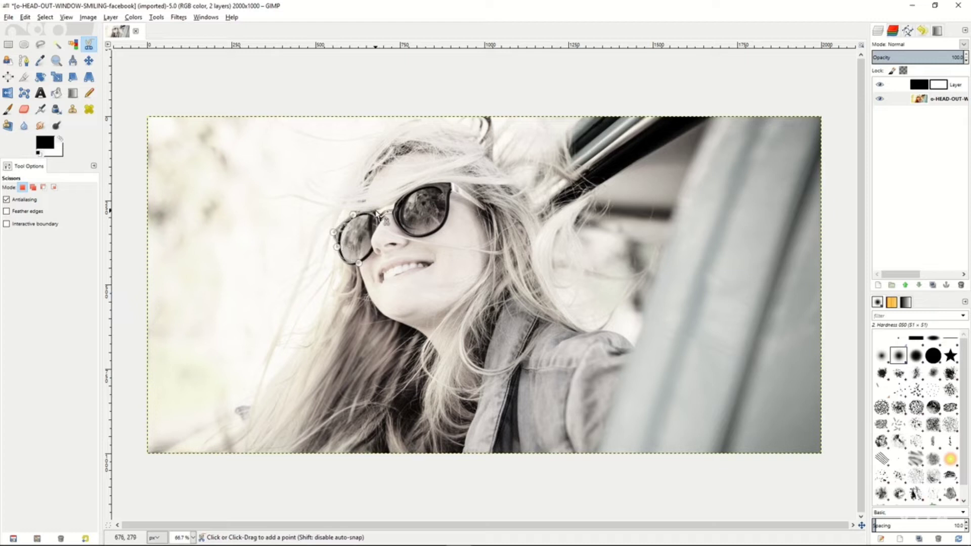
left_click(376, 210)
left_click(384, 209)
left_click(395, 202)
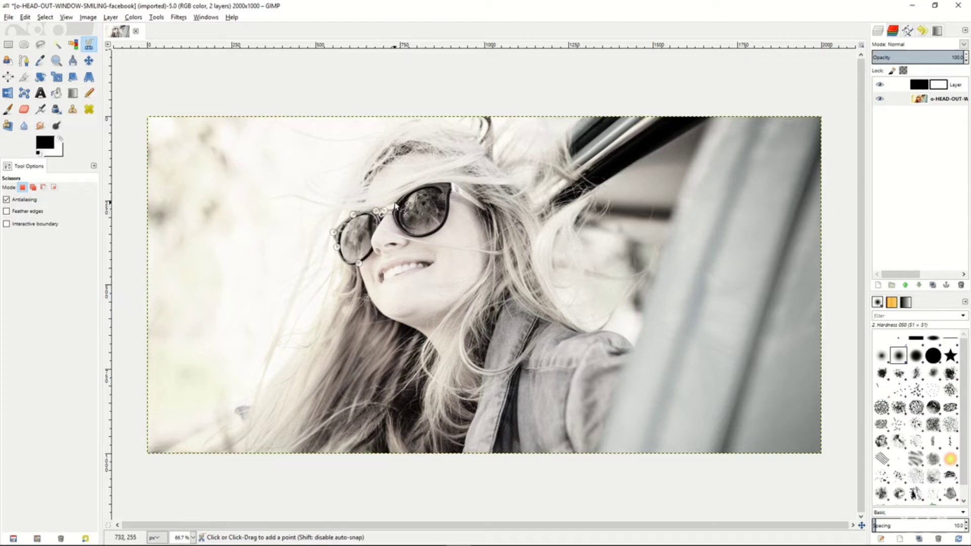
left_click(421, 185)
left_click(451, 182)
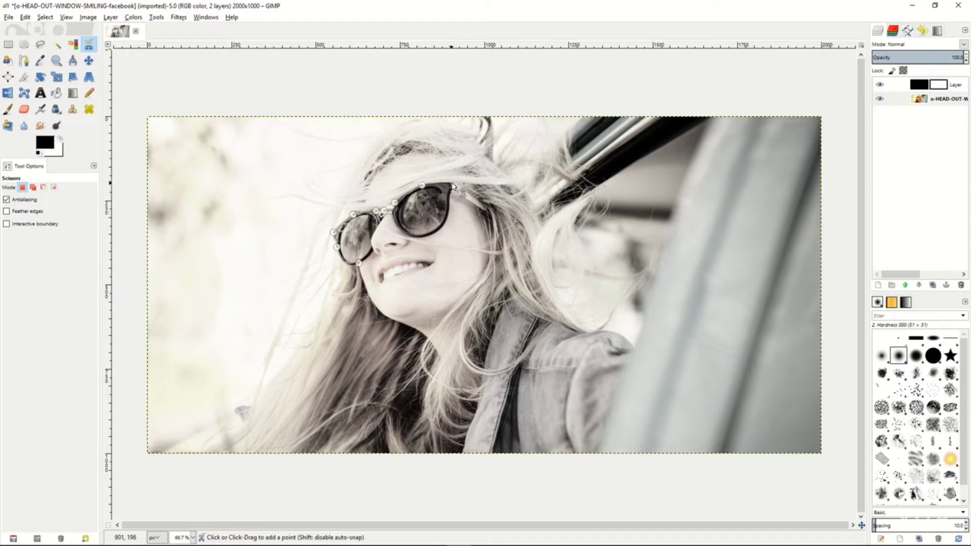
left_click(484, 204)
left_click(485, 209)
Trace the lower edge of the sunglasses back to the starting point, close the outline and convert it to a selection.
left_click(452, 191)
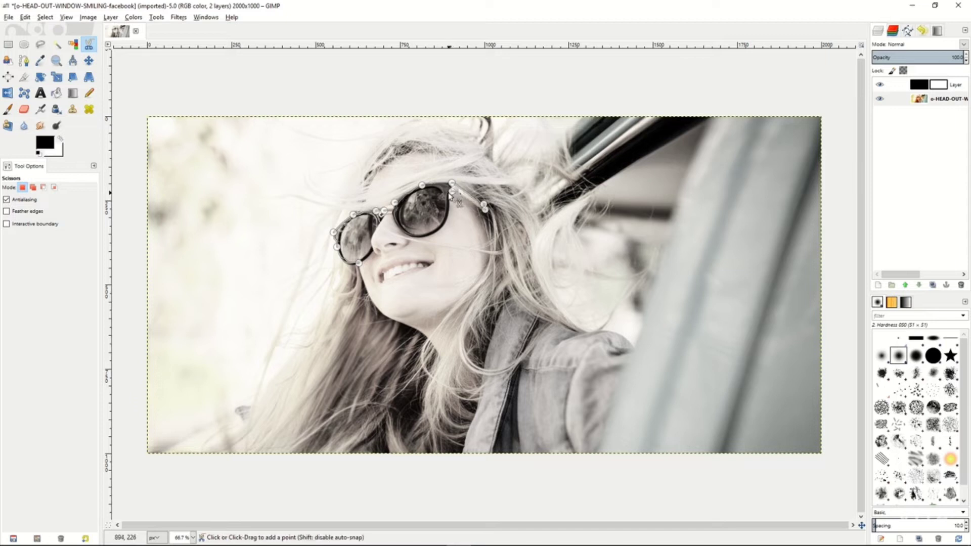
left_click(445, 220)
left_click(430, 234)
left_click(438, 232)
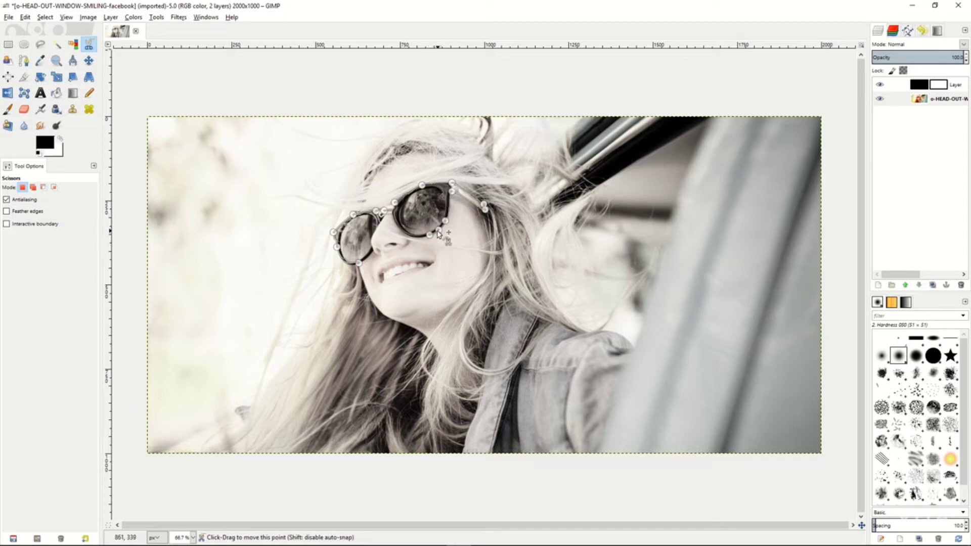
left_click(401, 229)
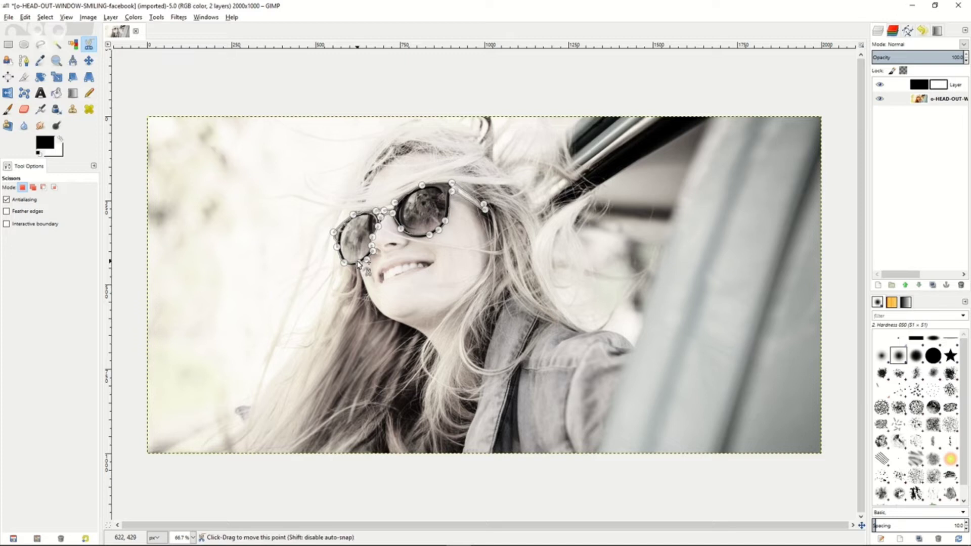
left_click(357, 263)
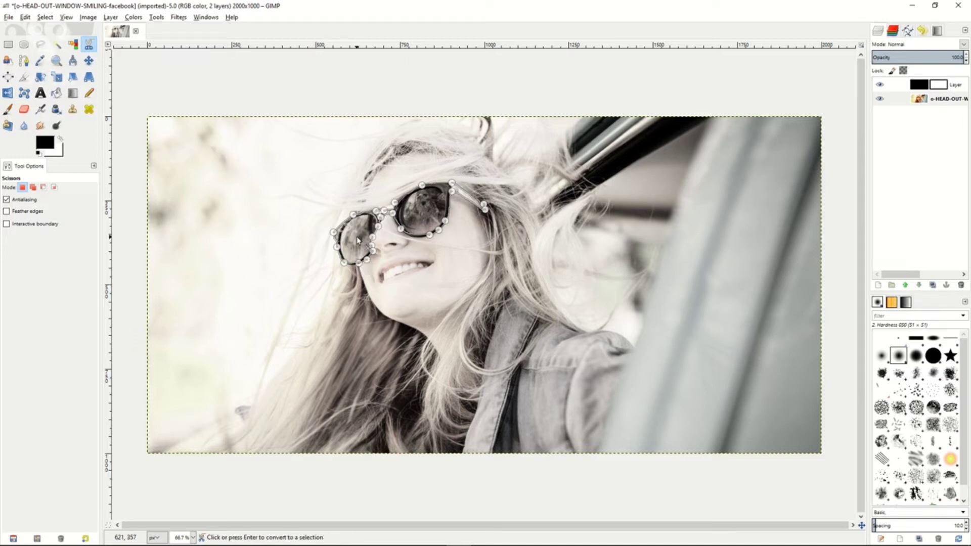
left_click(357, 241)
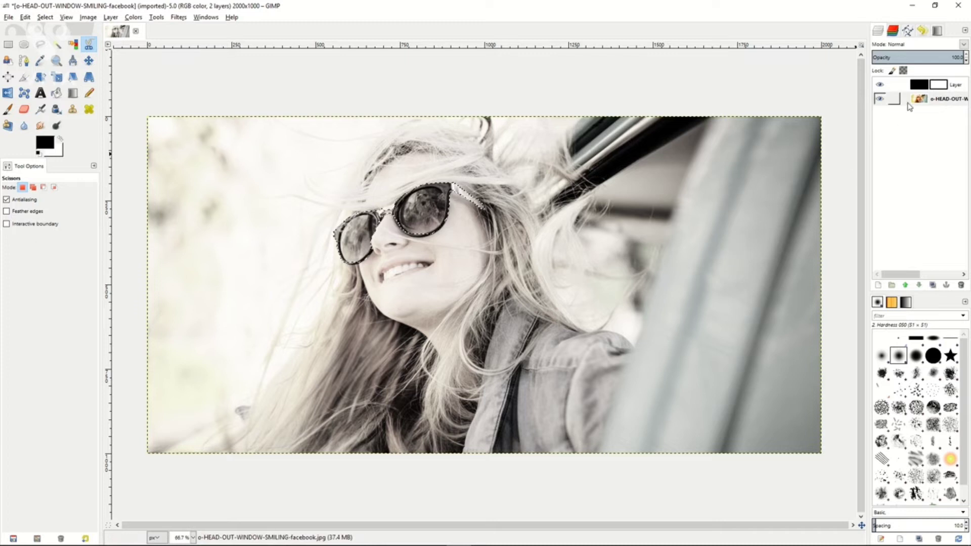
Paint black with the Paintbrush on the Saturation layer's mask inside the selection to restore the sunglasses' color.
left_click(938, 87)
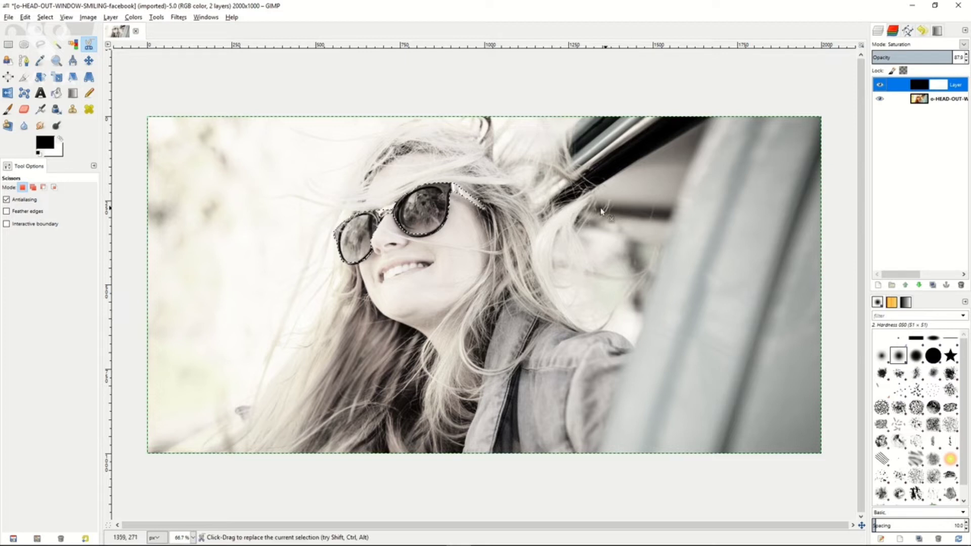
left_click(9, 109)
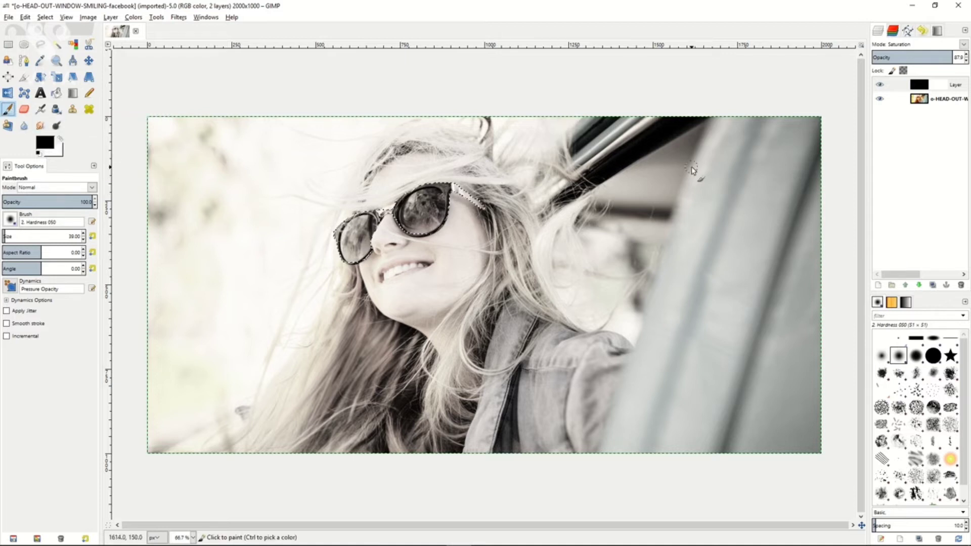
left_click(938, 85)
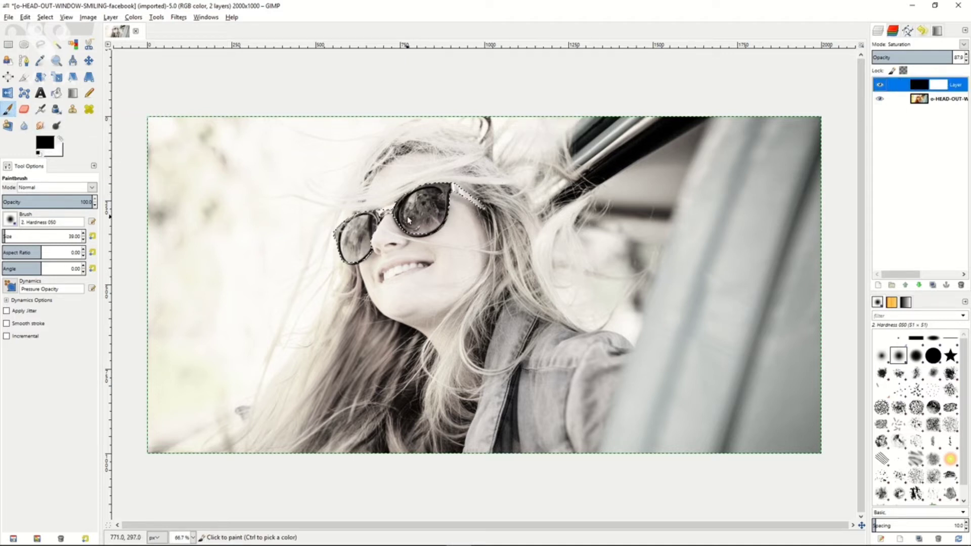
mouse_move(343, 229)
left_mouse_down()
mouse_move(386, 229)
mouse_move(334, 262)
mouse_move(380, 232)
mouse_move(354, 266)
mouse_move(361, 234)
mouse_move(402, 211)
mouse_move(396, 231)
mouse_move(435, 209)
mouse_move(426, 243)
mouse_move(439, 190)
mouse_move(411, 225)
mouse_move(465, 193)
mouse_move(492, 209)
mouse_move(436, 195)
mouse_move(477, 203)
mouse_move(386, 205)
mouse_move(427, 199)
mouse_move(402, 213)
mouse_move(432, 212)
mouse_move(412, 244)
mouse_move(438, 229)
left_mouse_up()
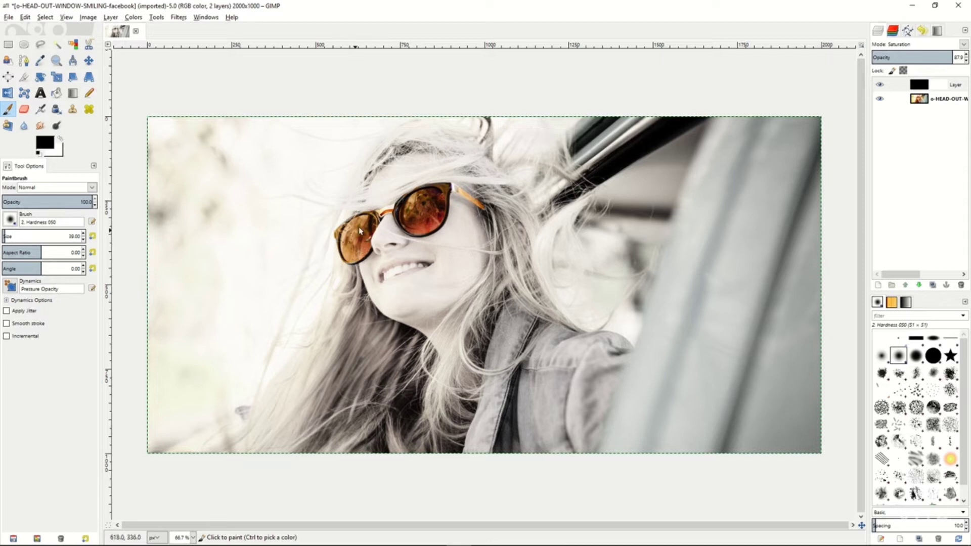
left_click_drag(359, 232, 381, 220)
mouse_move(431, 235)
left_mouse_down()
mouse_move(447, 197)
mouse_move(470, 195)
left_mouse_up()
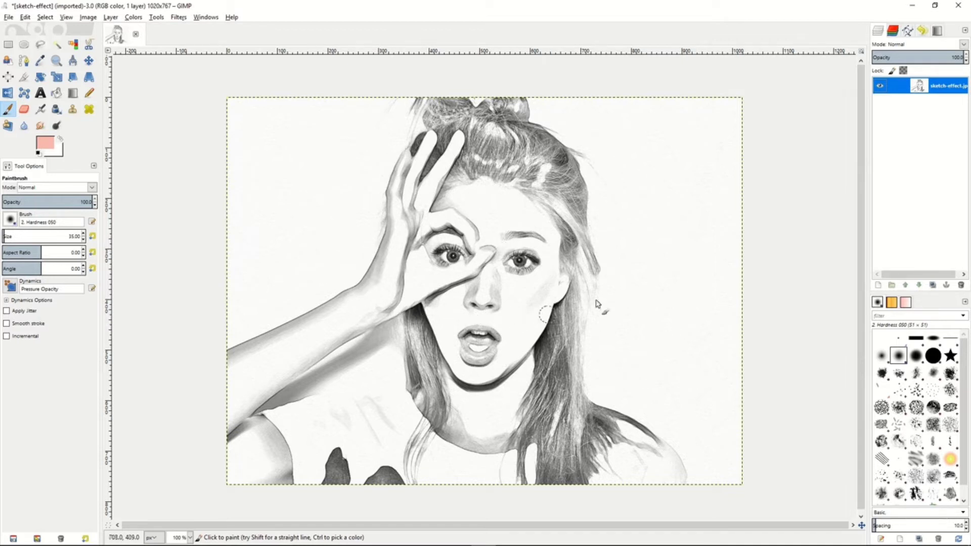
Add a transparent 1020 x 767 px layer above the sketch-effect.jpg image and set its blend mode to Multiply.
right_click(898, 91)
left_click(835, 107)
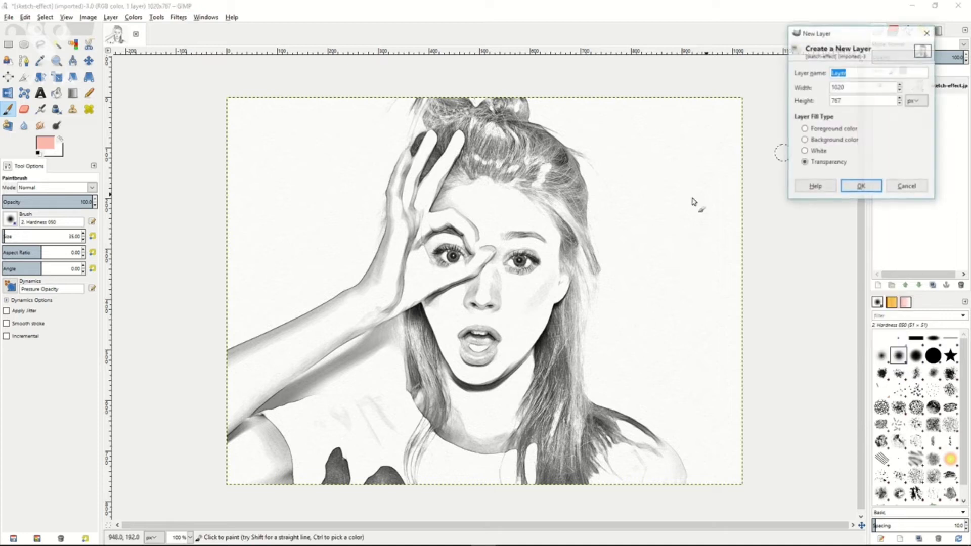
left_click(861, 188)
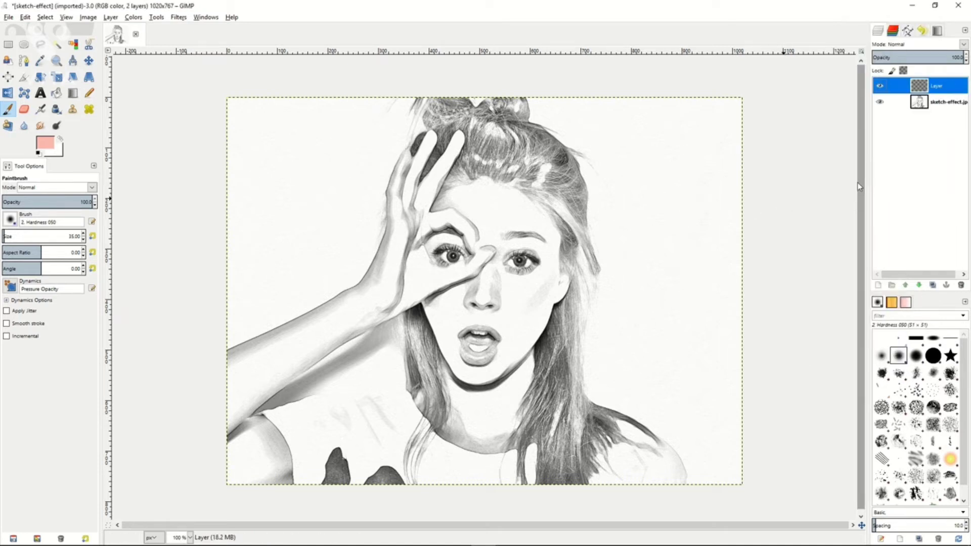
left_click(963, 46)
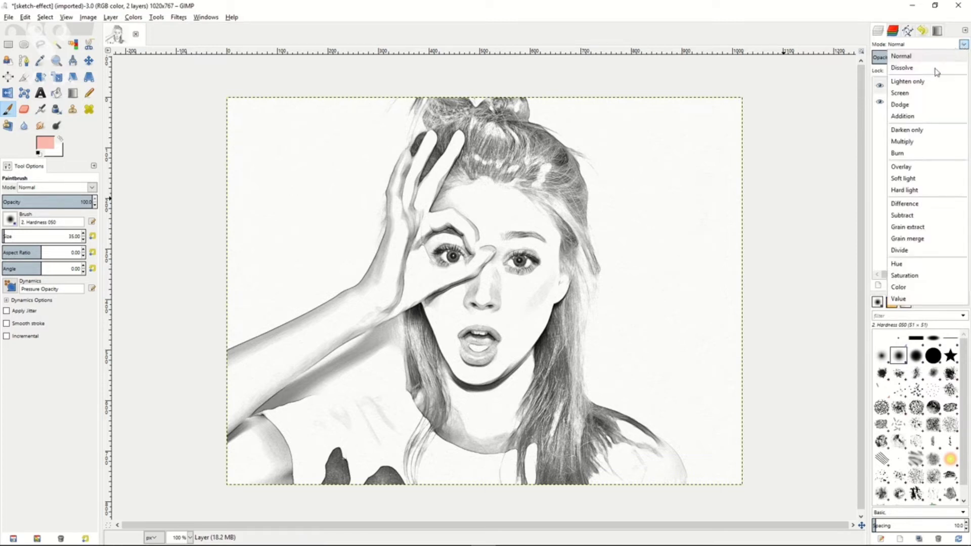
left_click(903, 141)
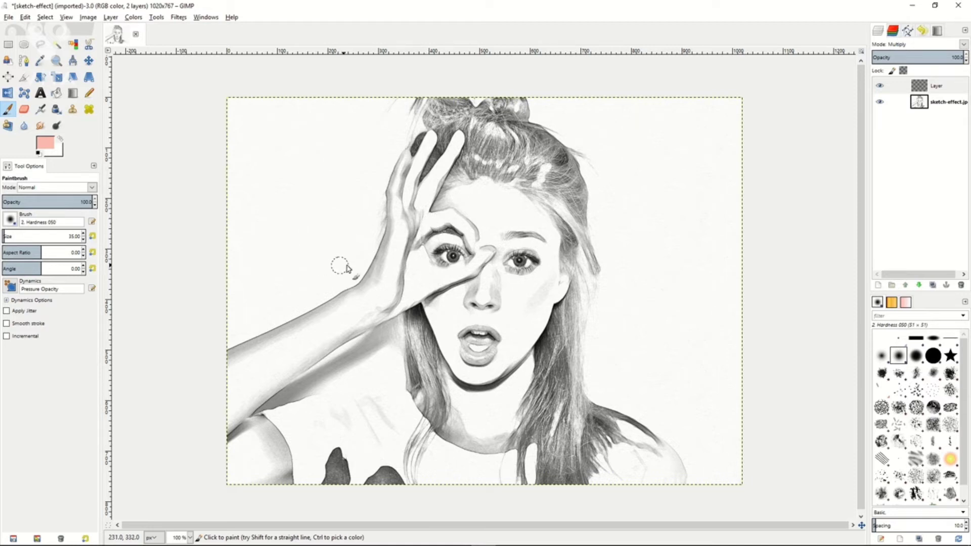
Paint the woman's hand and face on the Multiply layer with the Paintbrush in a light pink skin tone.
left_click(47, 143)
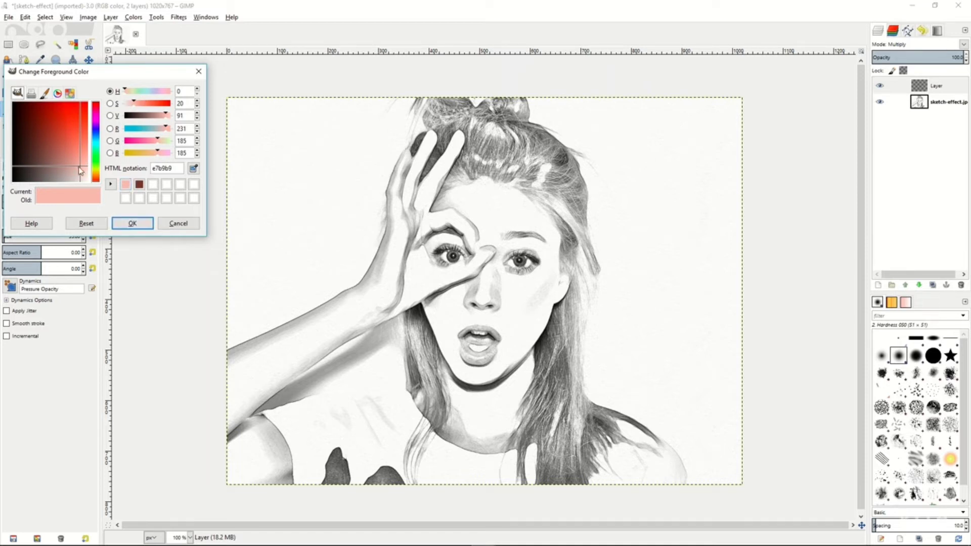
left_click(130, 223)
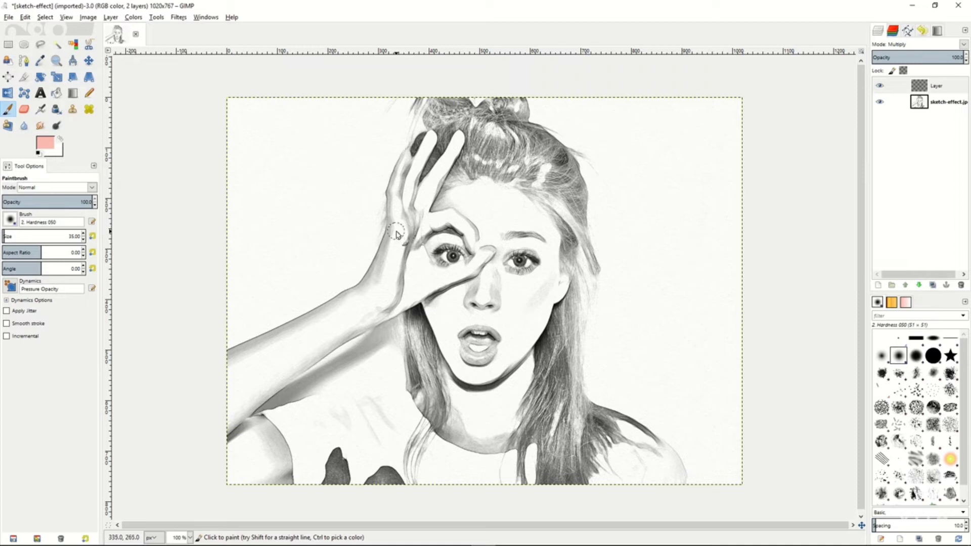
mouse_move(401, 233)
left_mouse_down()
mouse_move(396, 211)
mouse_move(400, 234)
mouse_move(398, 189)
mouse_move(393, 213)
mouse_move(406, 159)
mouse_move(393, 203)
mouse_move(405, 195)
mouse_move(406, 204)
mouse_move(414, 173)
mouse_move(410, 210)
mouse_move(429, 141)
mouse_move(408, 215)
mouse_move(435, 177)
mouse_move(410, 216)
mouse_move(461, 138)
mouse_move(448, 156)
left_mouse_up()
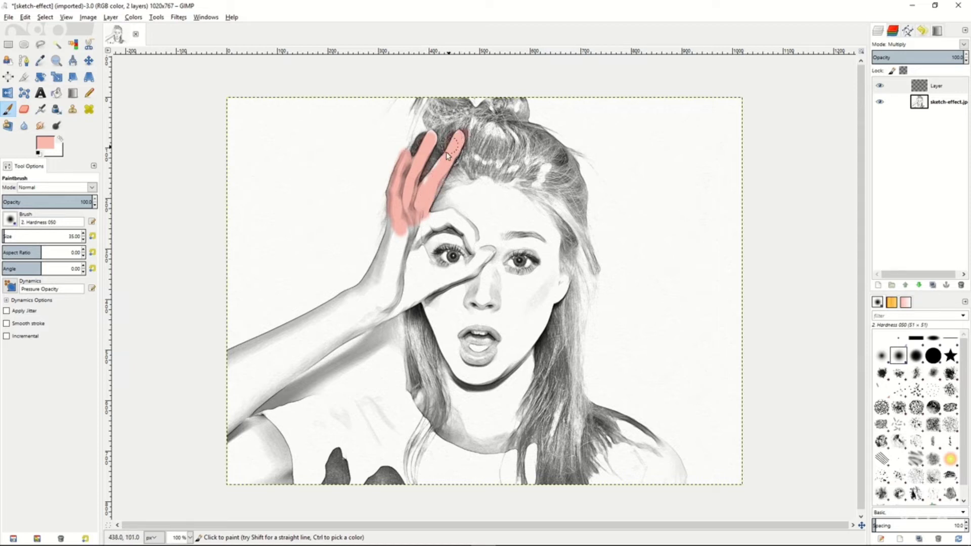
mouse_move(414, 234)
left_mouse_down()
mouse_move(471, 214)
mouse_move(482, 249)
mouse_move(460, 225)
mouse_move(475, 256)
mouse_move(475, 231)
mouse_move(486, 240)
mouse_move(458, 284)
mouse_move(489, 249)
mouse_move(464, 280)
mouse_move(479, 262)
mouse_move(418, 293)
mouse_move(417, 252)
mouse_move(426, 276)
mouse_move(408, 225)
mouse_move(424, 265)
mouse_move(405, 221)
mouse_move(391, 254)
mouse_move(390, 223)
mouse_move(397, 280)
mouse_move(412, 258)
mouse_move(399, 301)
mouse_move(437, 279)
mouse_move(424, 266)
mouse_move(434, 260)
mouse_move(441, 272)
mouse_move(428, 234)
mouse_move(472, 243)
mouse_move(475, 254)
mouse_move(430, 233)
mouse_move(443, 234)
mouse_move(446, 208)
mouse_move(466, 196)
mouse_move(447, 202)
mouse_move(490, 184)
mouse_move(450, 221)
mouse_move(520, 202)
mouse_move(517, 194)
mouse_move(478, 194)
mouse_move(522, 211)
mouse_move(501, 219)
mouse_move(556, 230)
mouse_move(521, 199)
mouse_move(556, 246)
mouse_move(542, 216)
mouse_move(475, 219)
mouse_move(538, 237)
mouse_move(488, 240)
mouse_move(516, 228)
mouse_move(551, 253)
mouse_move(566, 299)
mouse_move(579, 281)
mouse_move(544, 292)
mouse_move(531, 255)
mouse_move(506, 250)
mouse_move(500, 280)
mouse_move(493, 263)
mouse_move(526, 284)
mouse_move(488, 283)
left_mouse_up()
mouse_move(480, 307)
left_mouse_down()
mouse_move(444, 316)
mouse_move(472, 372)
mouse_move(492, 370)
mouse_move(503, 353)
mouse_move(522, 246)
mouse_move(539, 251)
mouse_move(554, 277)
left_mouse_up()
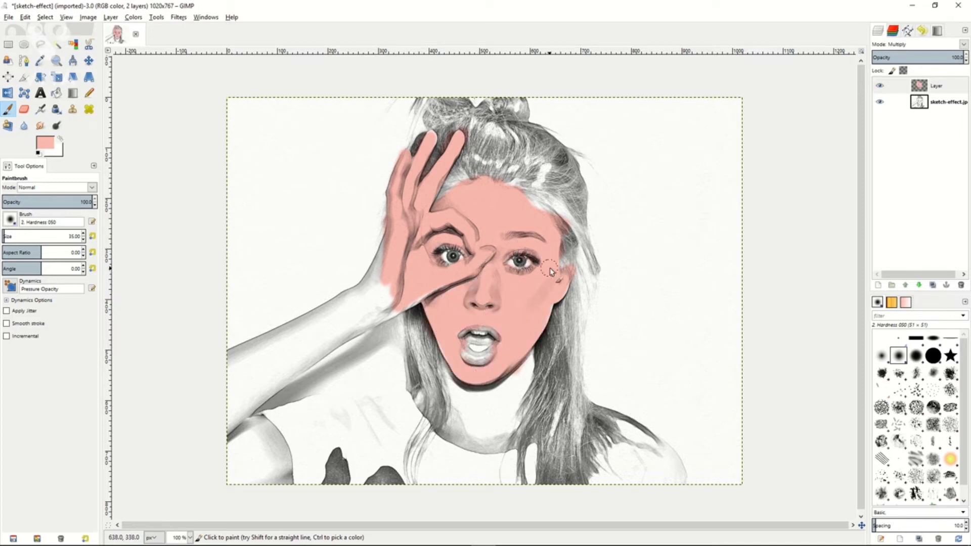
mouse_move(443, 248)
left_mouse_down()
mouse_move(469, 257)
mouse_move(497, 237)
left_mouse_up()
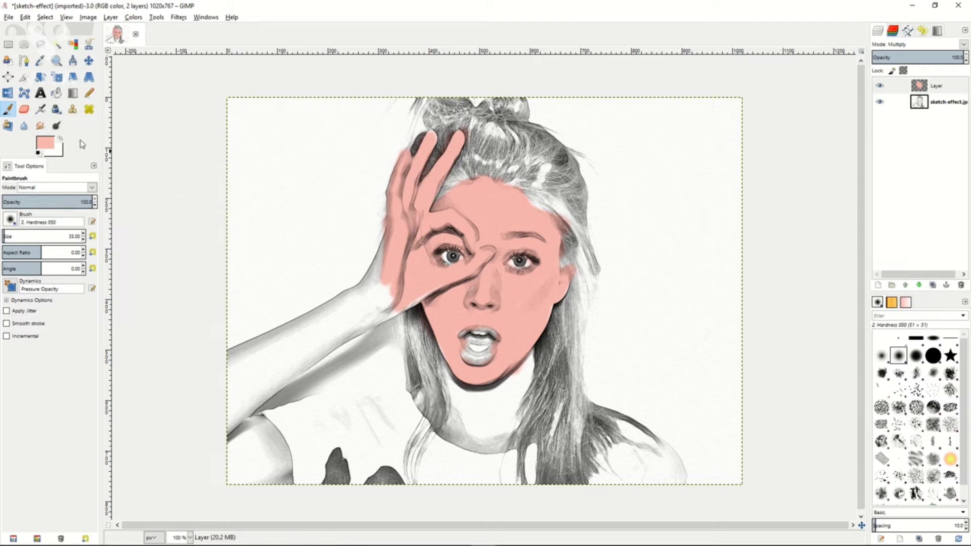
Set the Dodge/Burn tool to Burn and reduce its brush size to 16 for shading the pink skin.
left_click(56, 126)
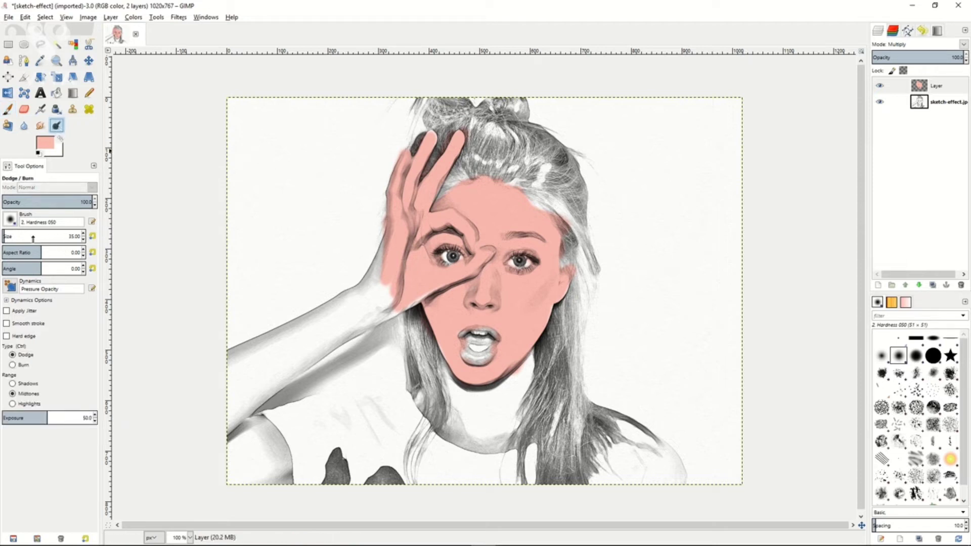
left_click(13, 365)
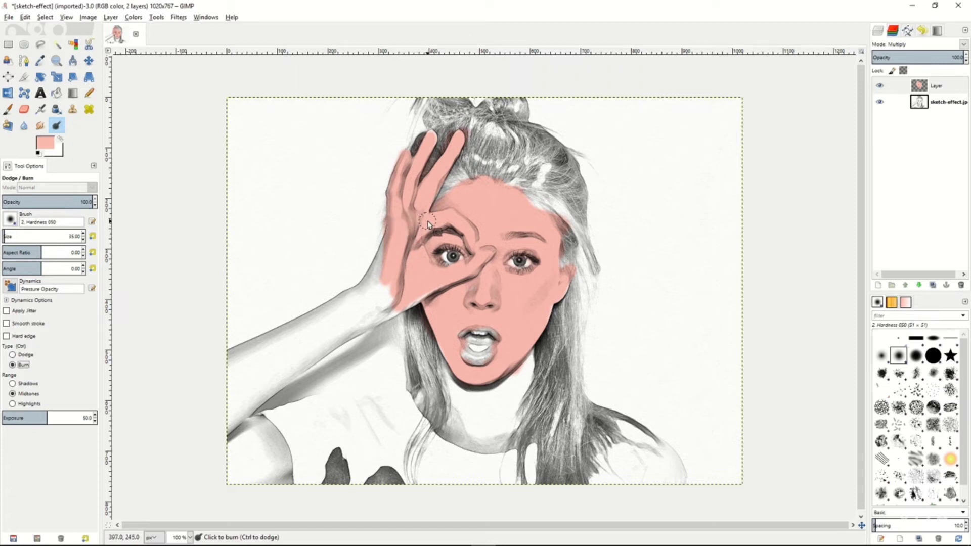
key("bracketleft")
key("bracketleft")
key("bracketleft")
key("bracketleft")
key("bracketleft")
key("bracketleft")
key("bracketleft")
key("bracketleft")
key("bracketleft")
key("bracketleft")
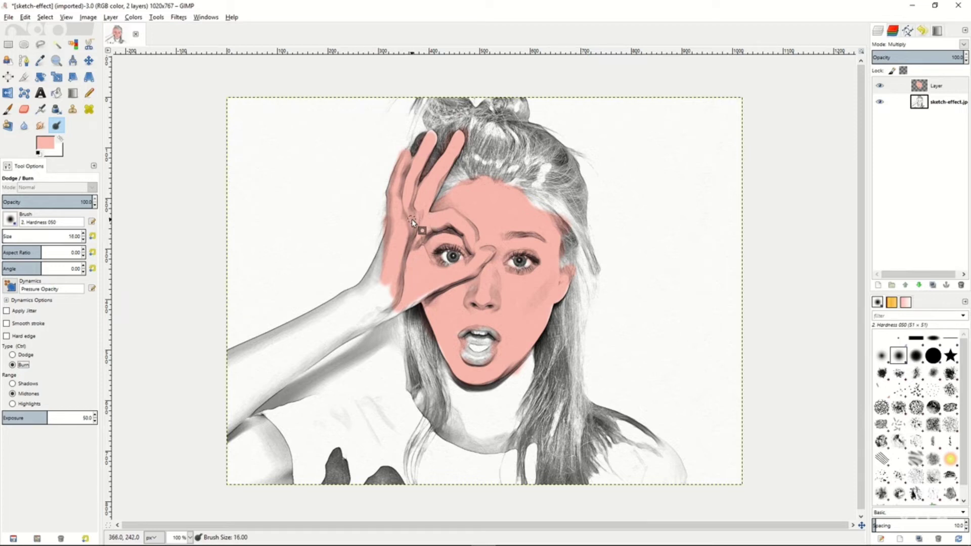
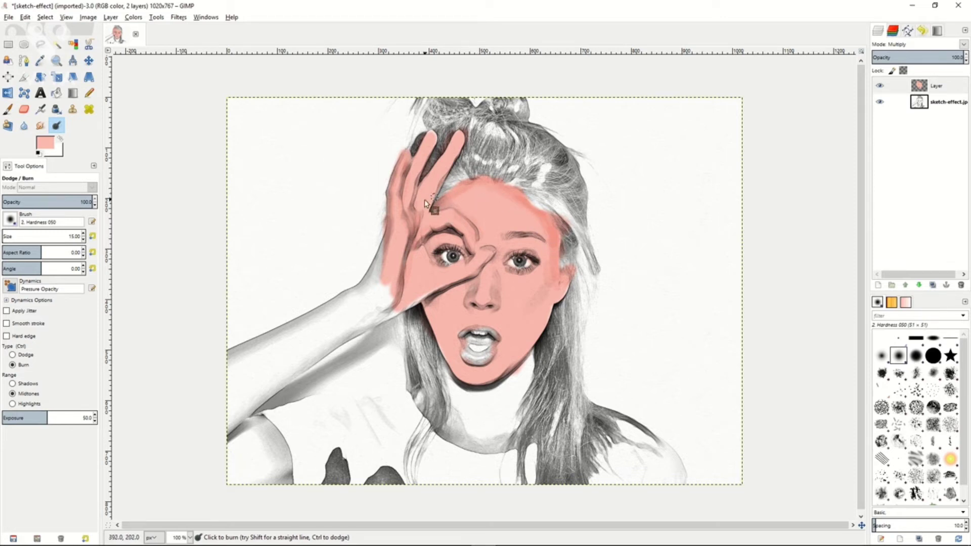
Smudge the pink skin color along the forehead near the hairline with the Smudge tool at a rate of 32.
key("s")
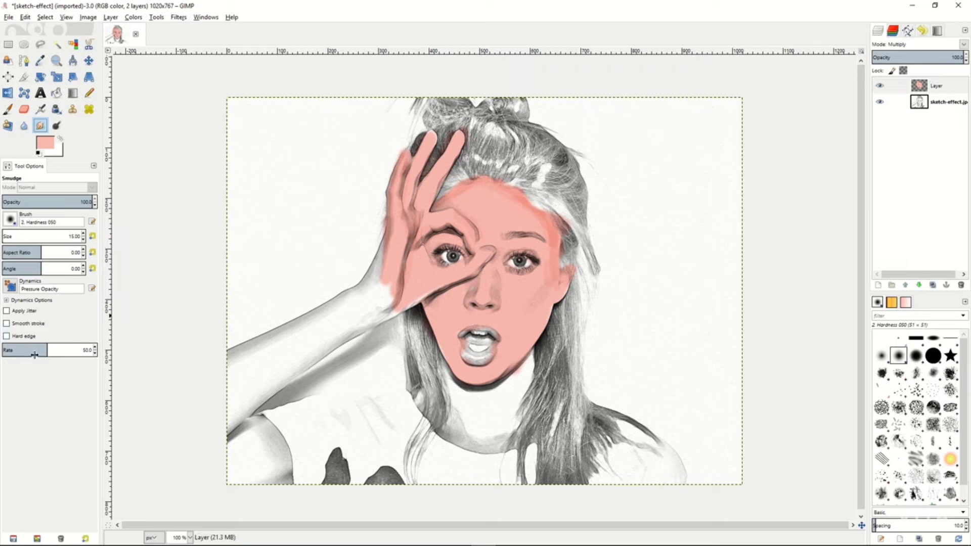
left_click_drag(35, 355, 25, 354)
left_click_drag(50, 351, 9, 350)
left_click_drag(437, 207, 451, 200)
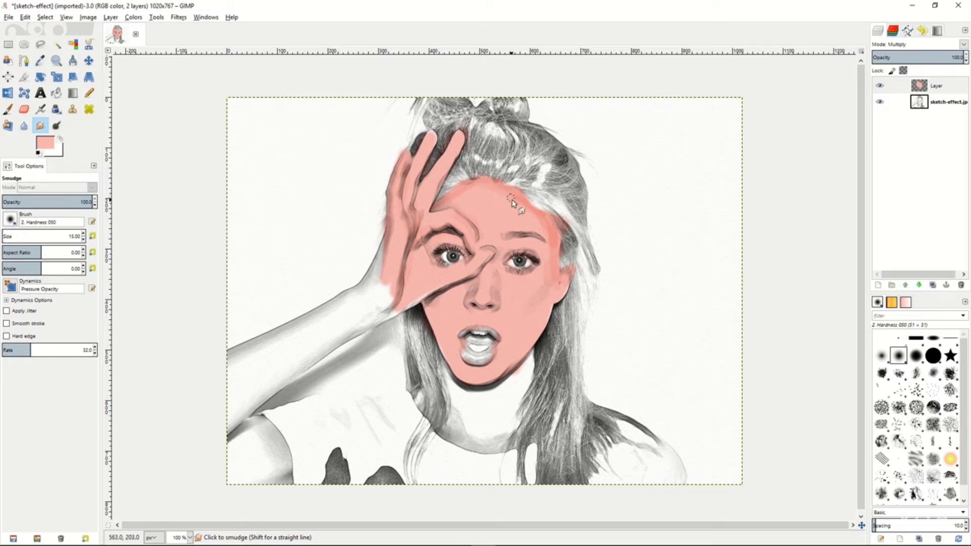
left_click_drag(504, 193, 540, 215)
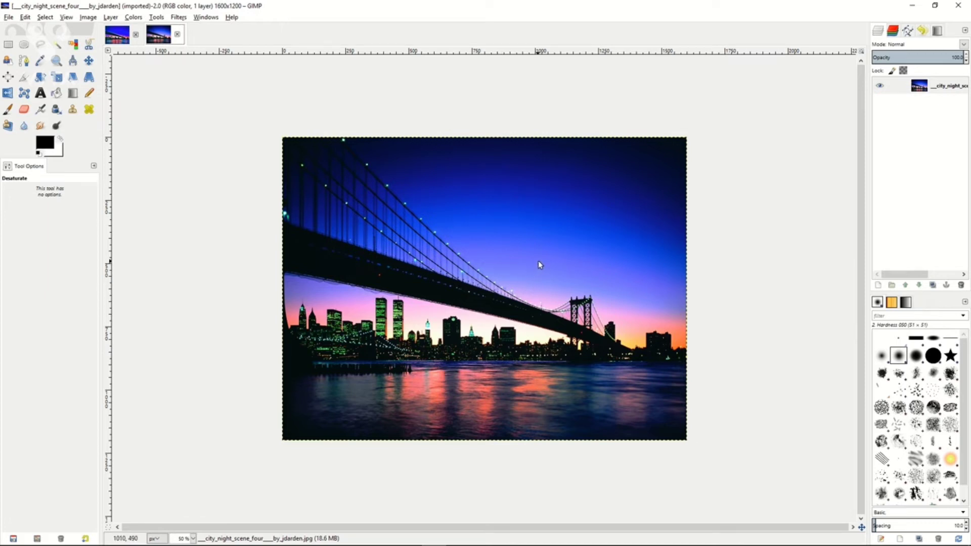
Duplicate the city night layer and apply Advanced Tone Mapping with blur 10, blurred opacity 75, merged opacity 90 and 5 copies.
right_click(903, 88)
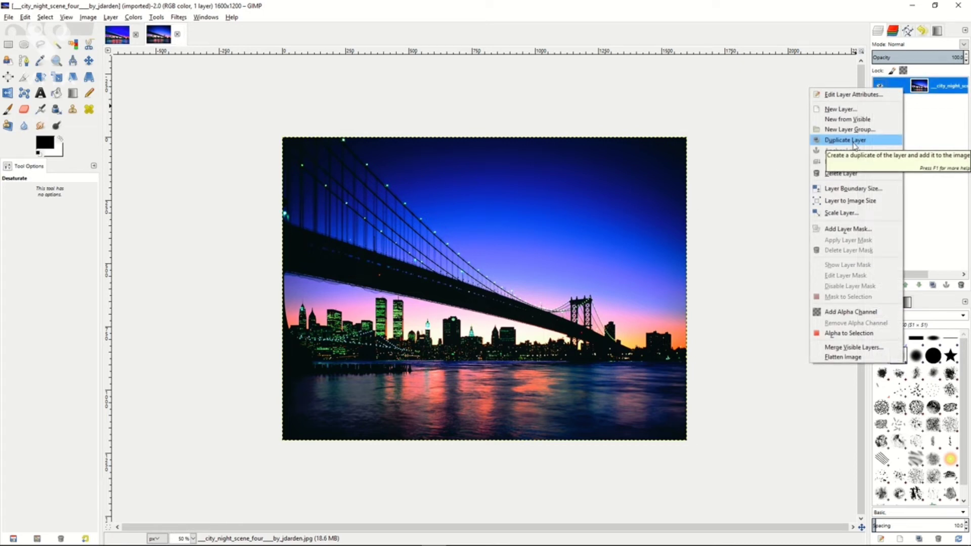
left_click(854, 141)
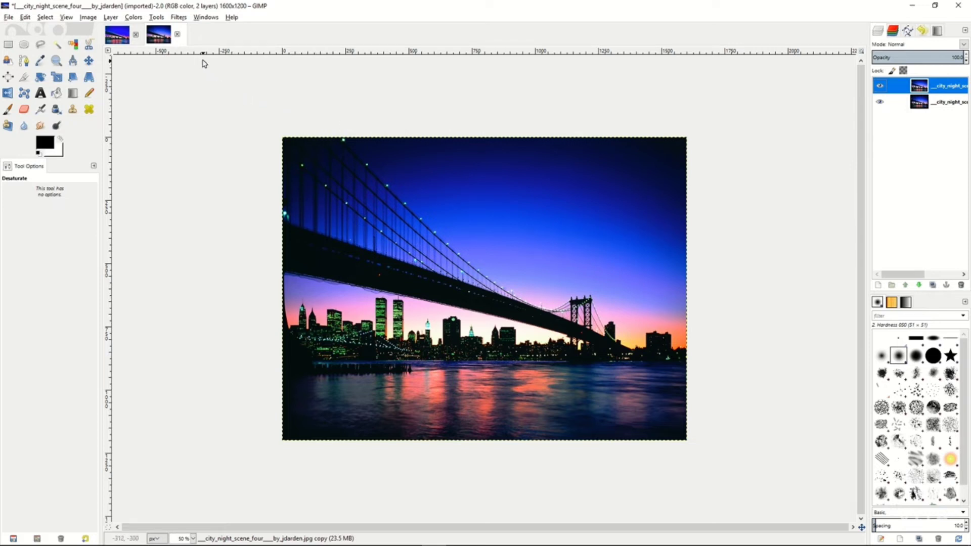
left_click(183, 19)
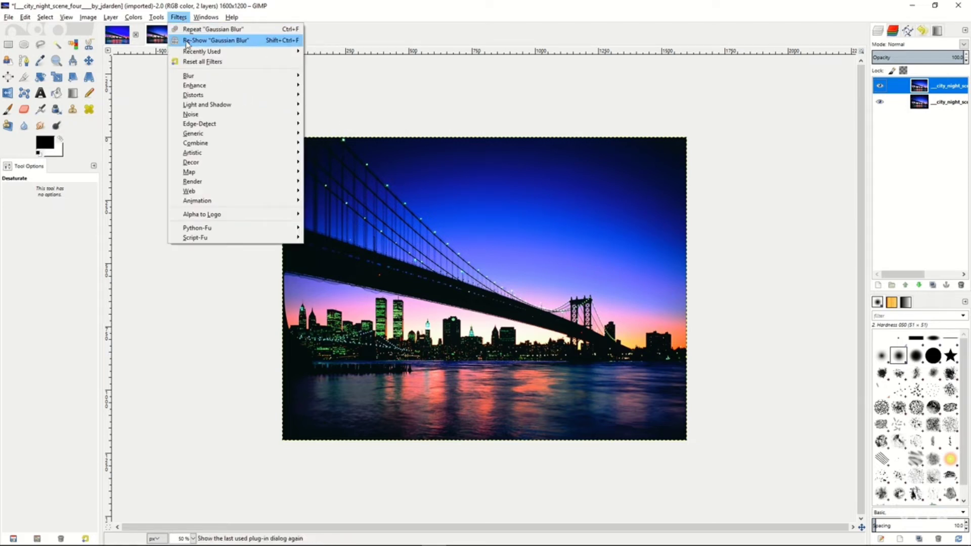
mouse_move(195, 89)
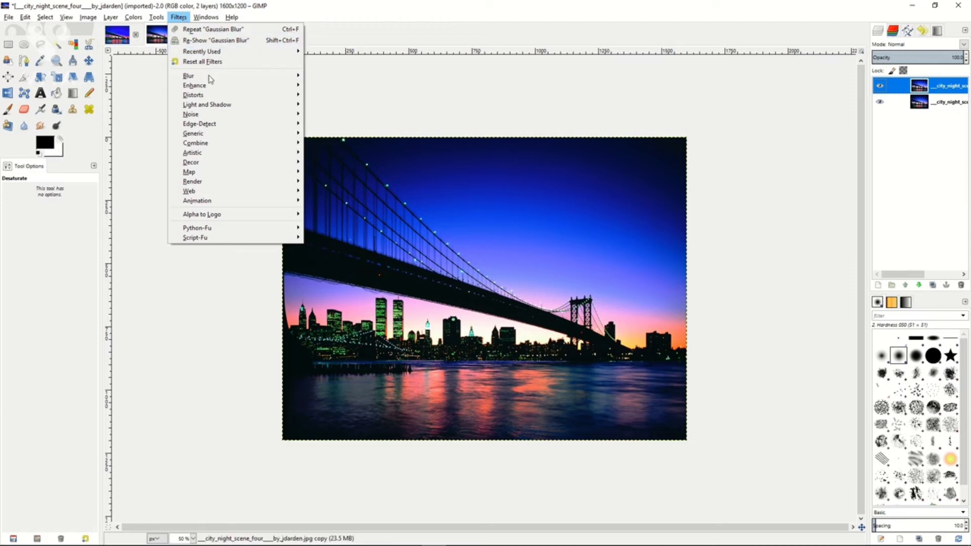
left_click(345, 86)
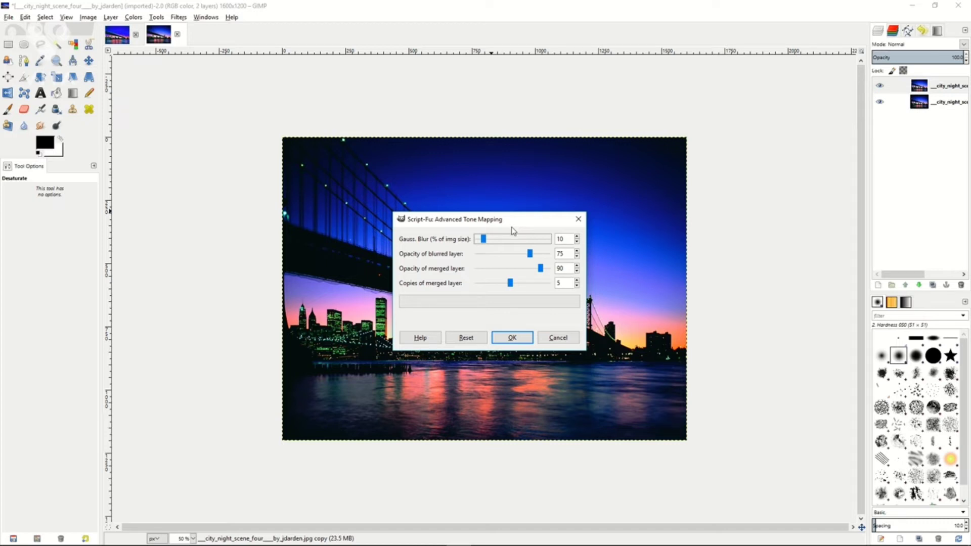
left_click(511, 286)
mouse_move(512, 287)
left_mouse_down()
mouse_move(483, 287)
mouse_move(508, 287)
left_mouse_up()
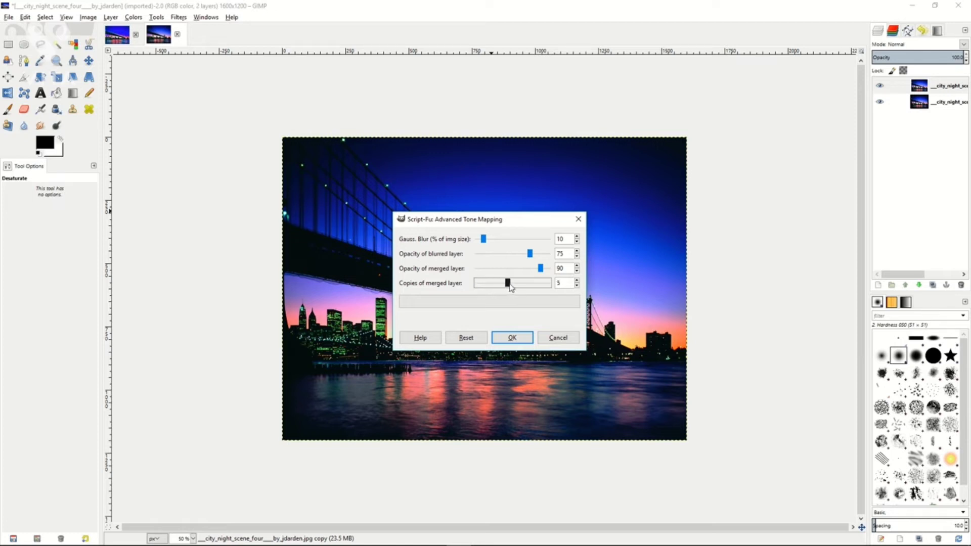
left_click(512, 338)
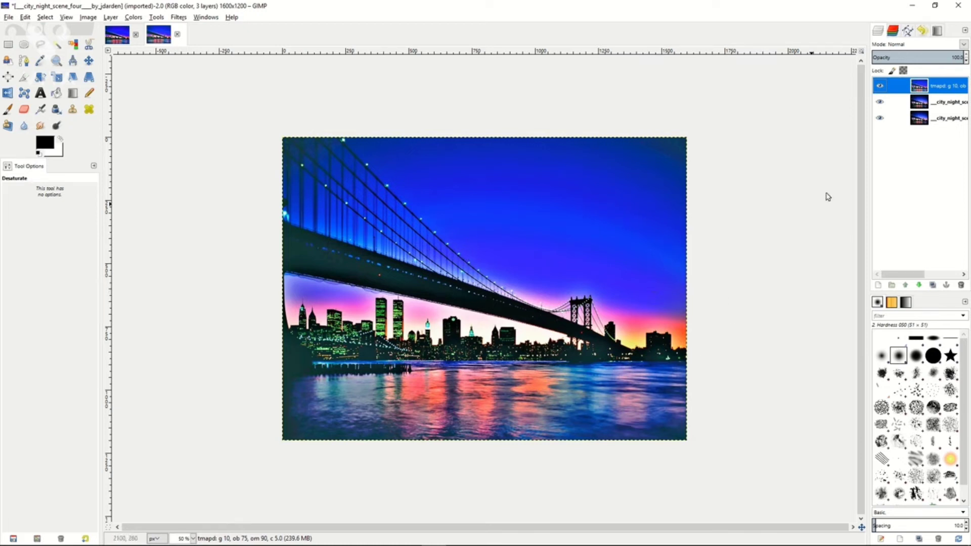
Merge the tone-mapped layer down until one layer remains, and lower its Levels gamma to 0.92.
right_click(908, 88)
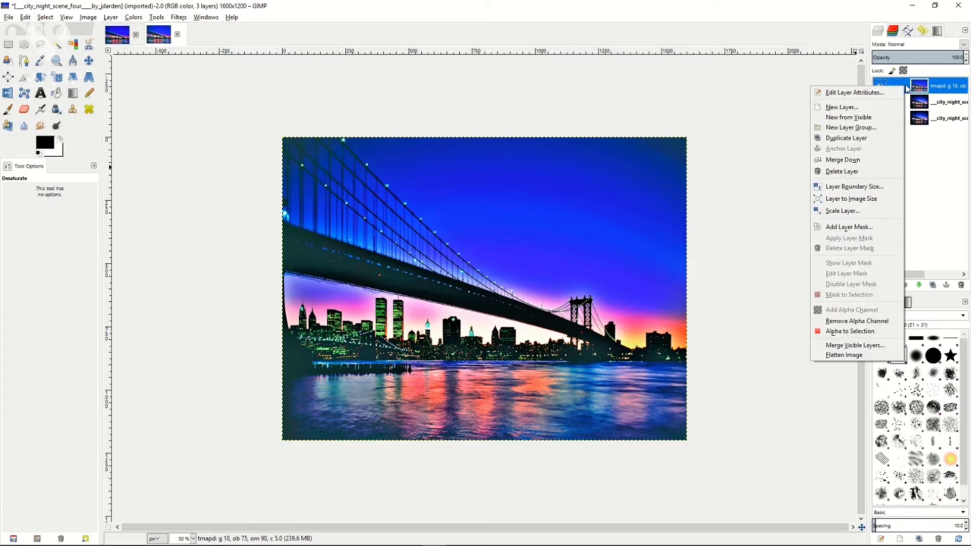
left_click(854, 161)
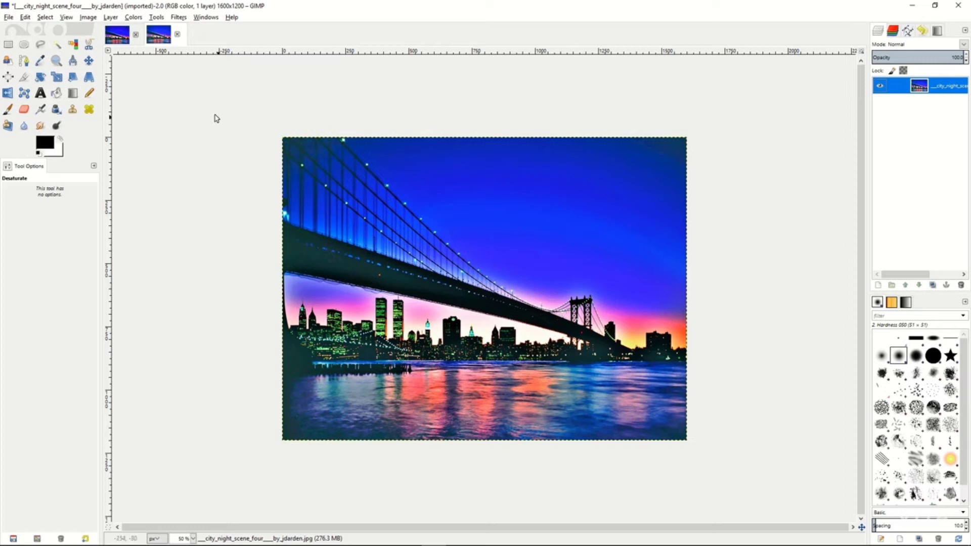
left_click(133, 17)
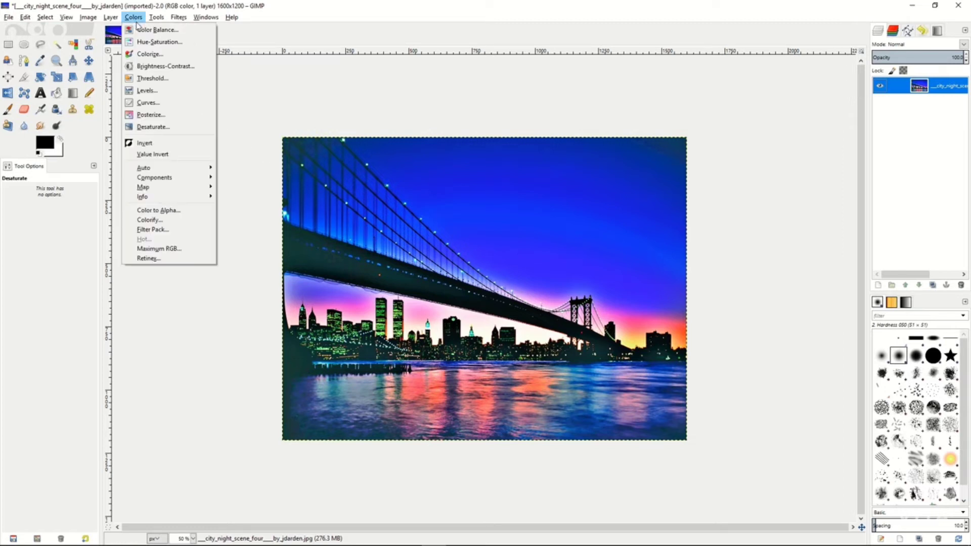
left_click(145, 90)
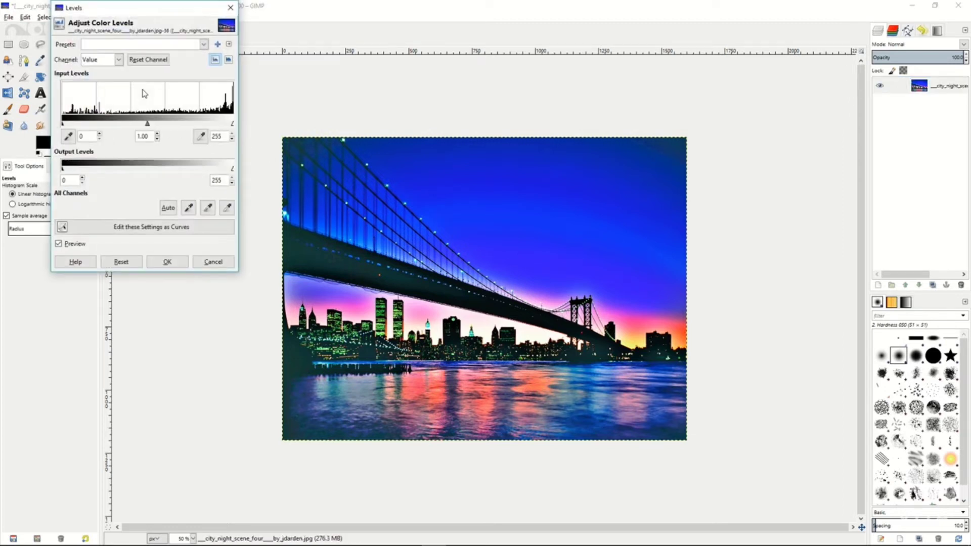
left_click(157, 140)
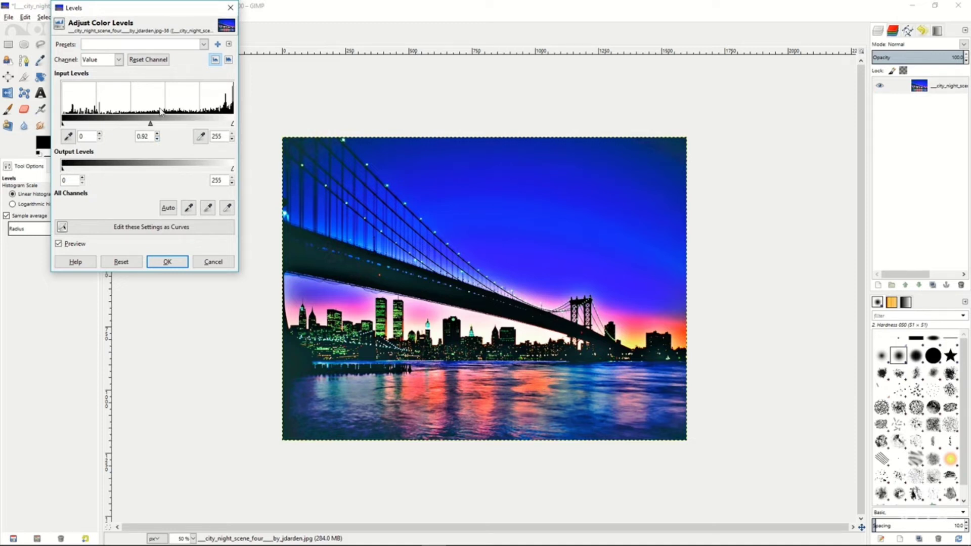
left_click(167, 261)
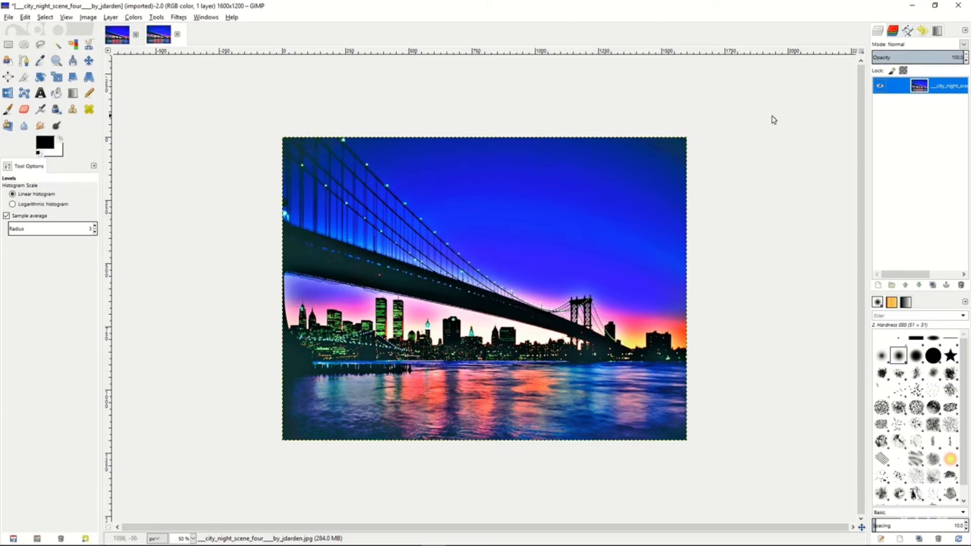
Duplicate the merged city layer and desaturate the copy based on Lightness after comparing Luminosity and Average.
right_click(906, 88)
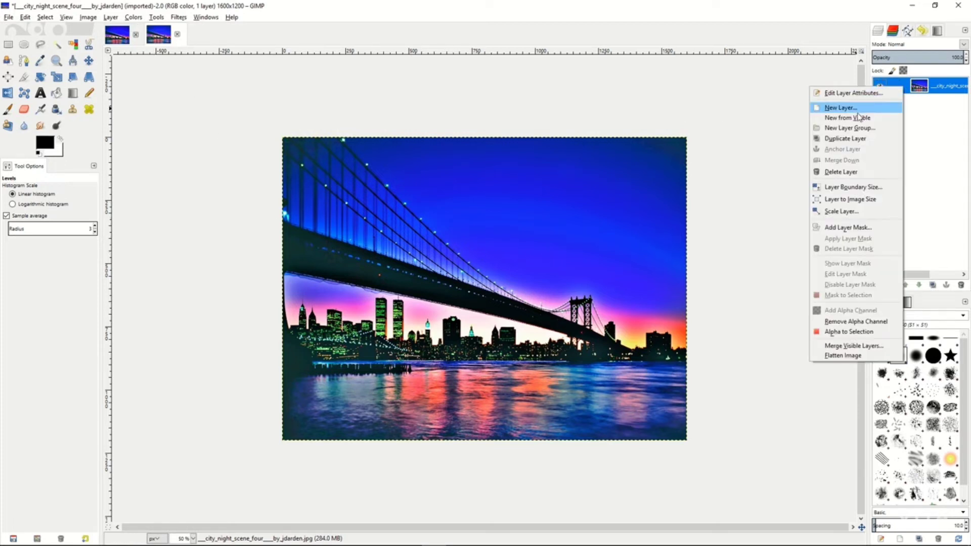
left_click(846, 138)
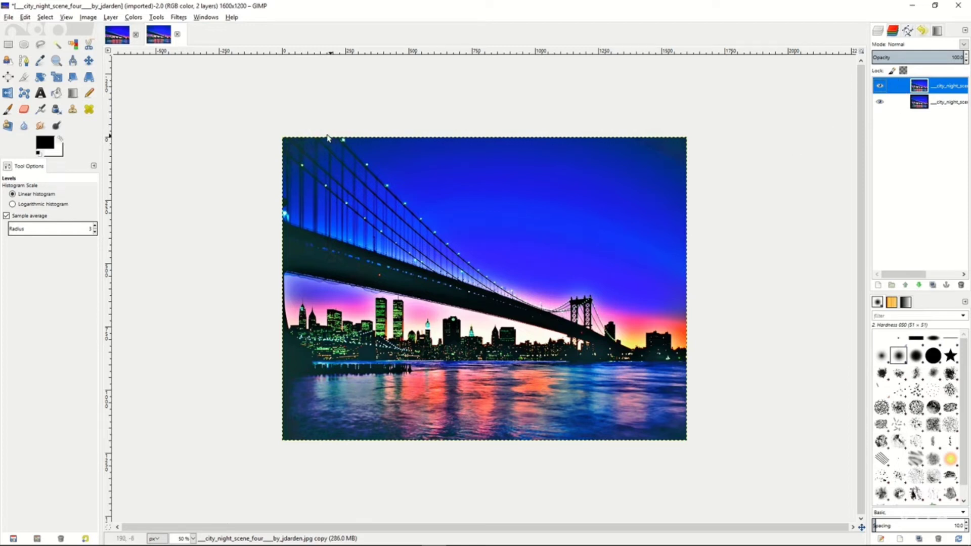
left_click(133, 18)
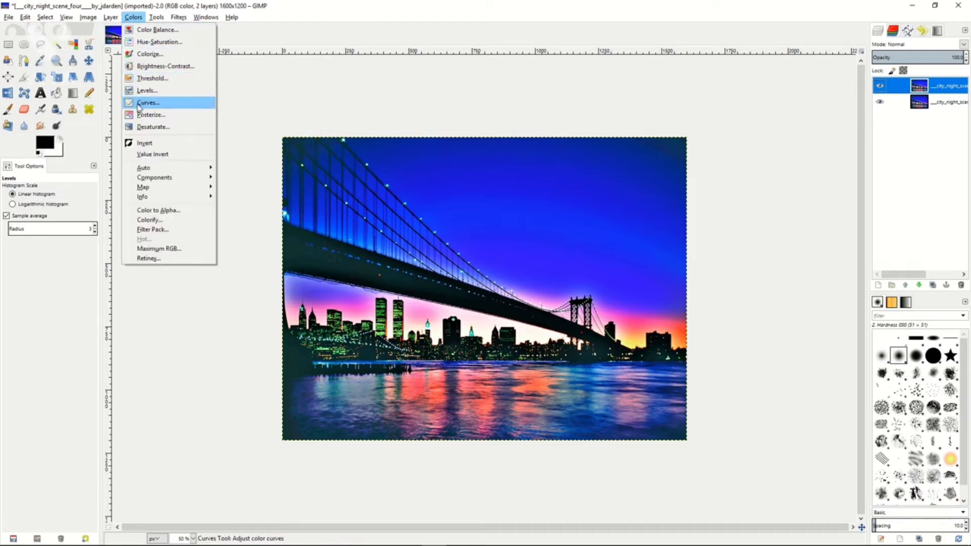
left_click(142, 127)
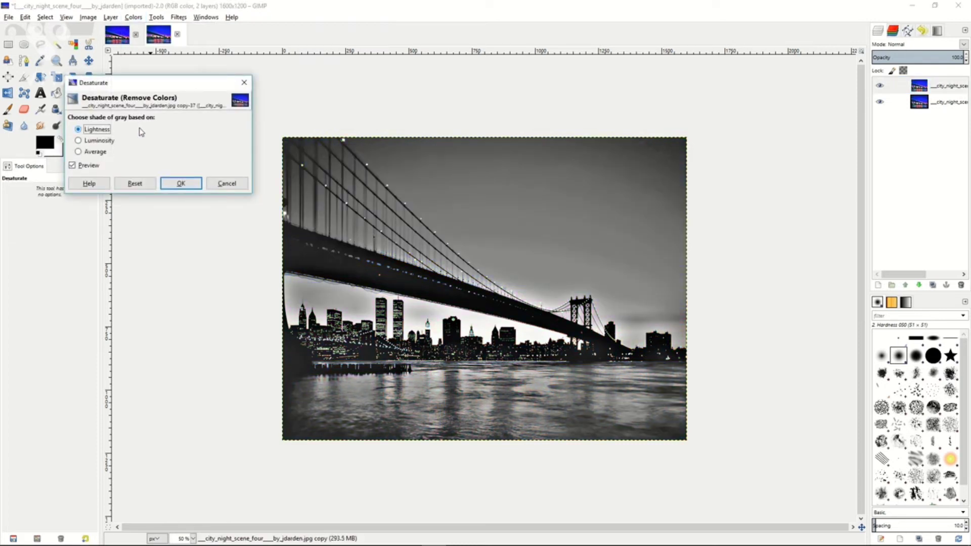
left_click(88, 143)
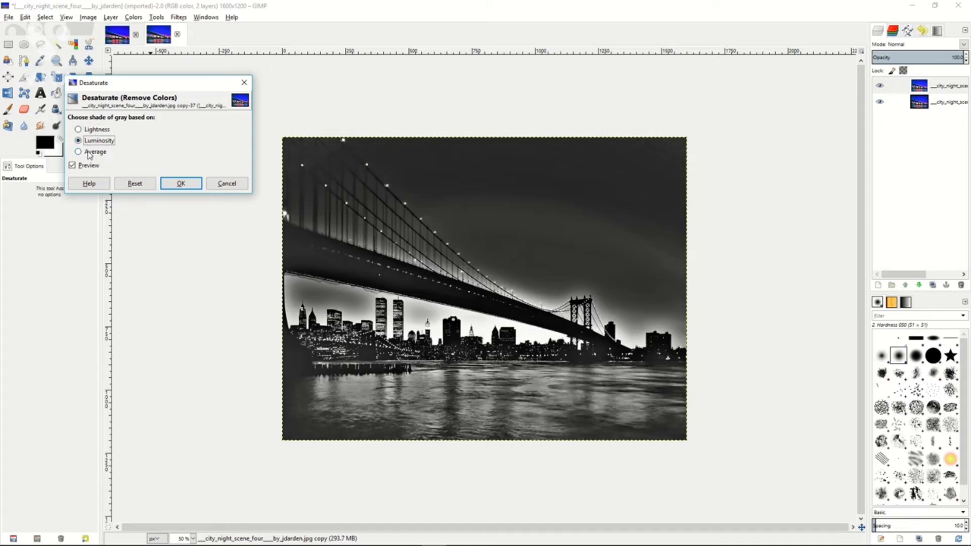
left_click(90, 154)
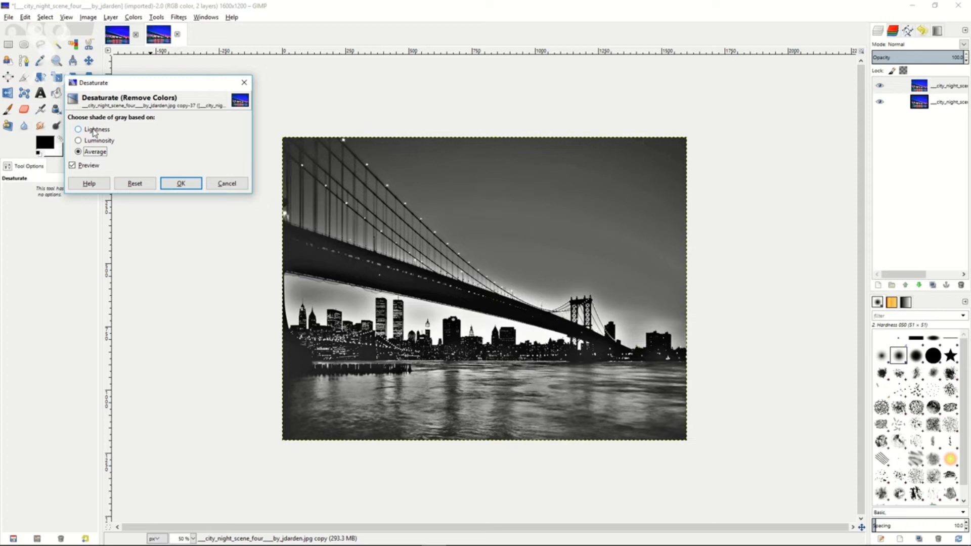
left_click(94, 132)
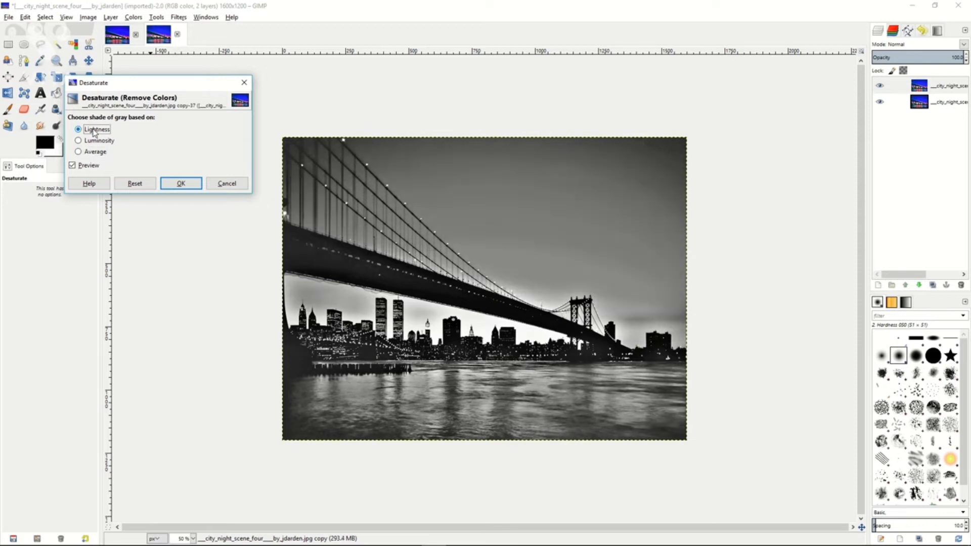
left_click(172, 185)
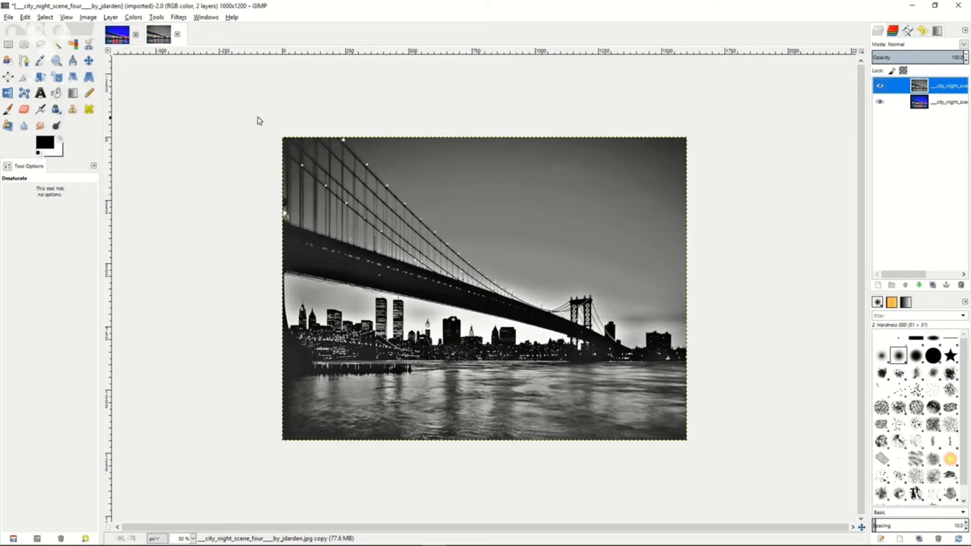
Invert the desaturated copy and apply a Gaussian Blur with a horizontal and vertical radius of 20 px.
left_click(133, 16)
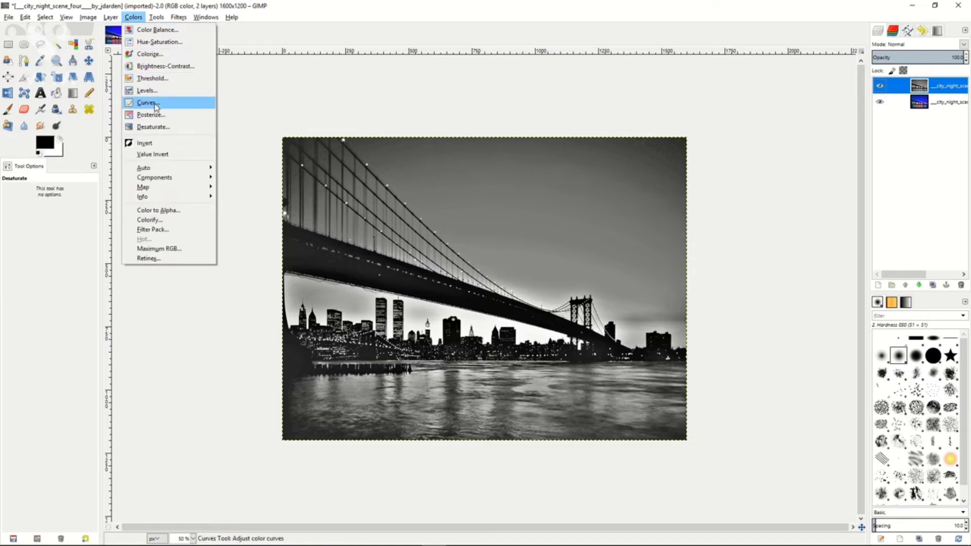
left_click(151, 146)
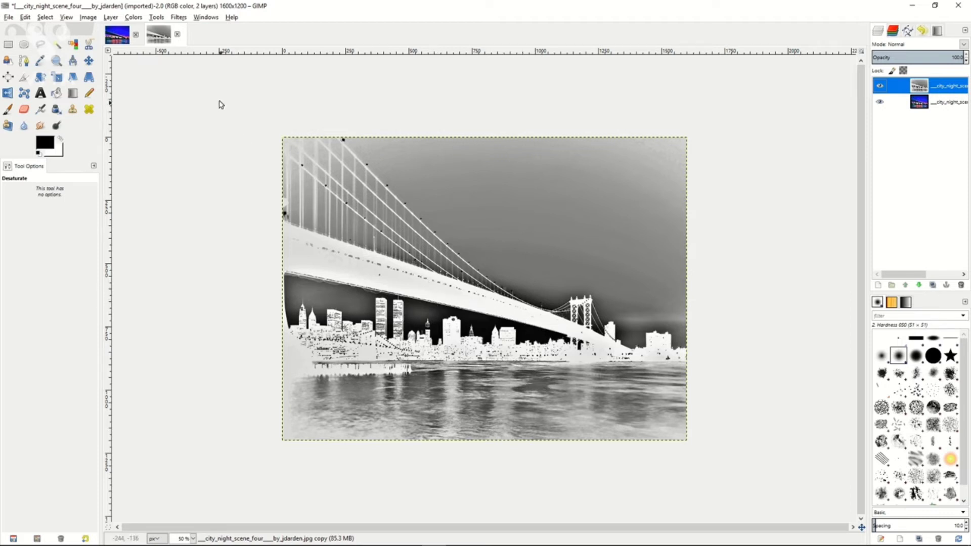
left_click(157, 18)
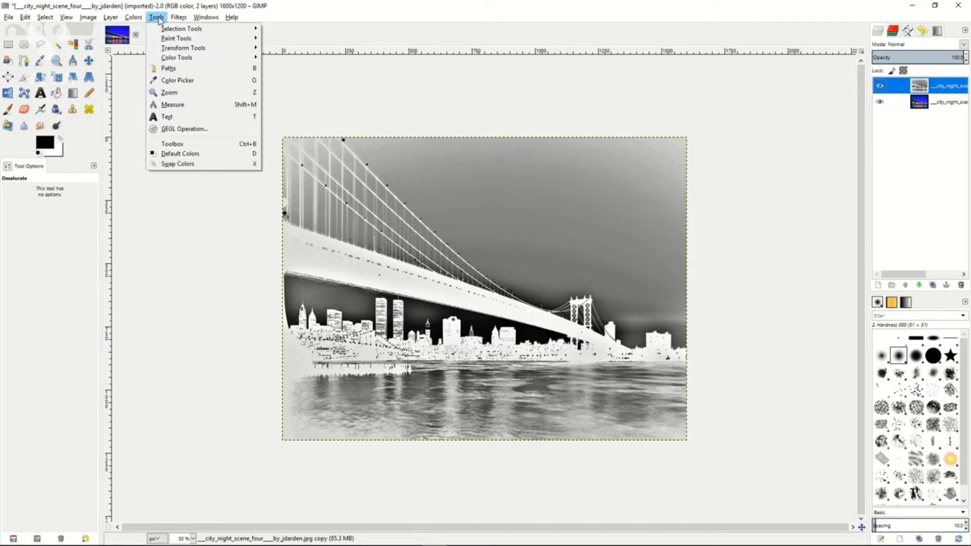
mouse_move(179, 18)
mouse_move(197, 76)
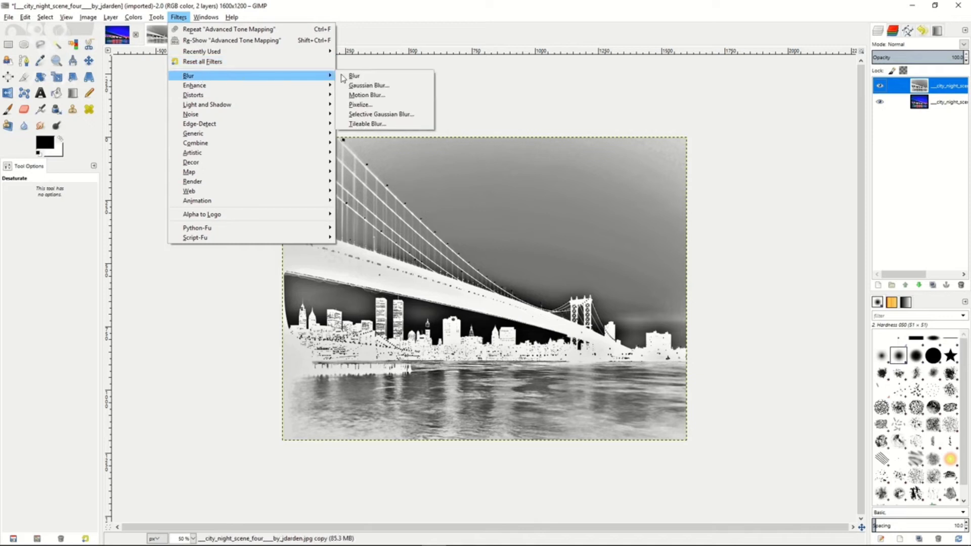
left_click(385, 87)
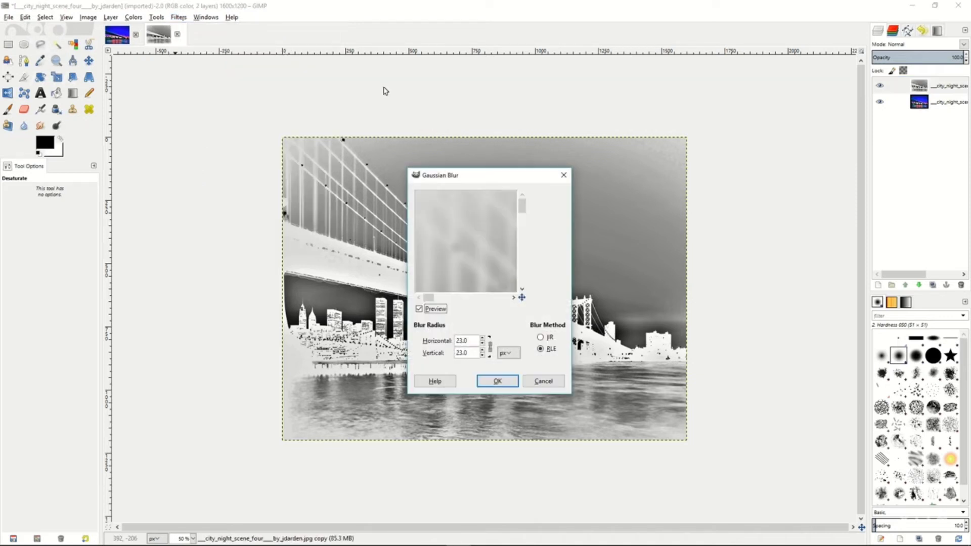
left_click(483, 344)
left_click(483, 344)
left_click(482, 337)
left_click(482, 338)
left_click(482, 338)
left_click(482, 344)
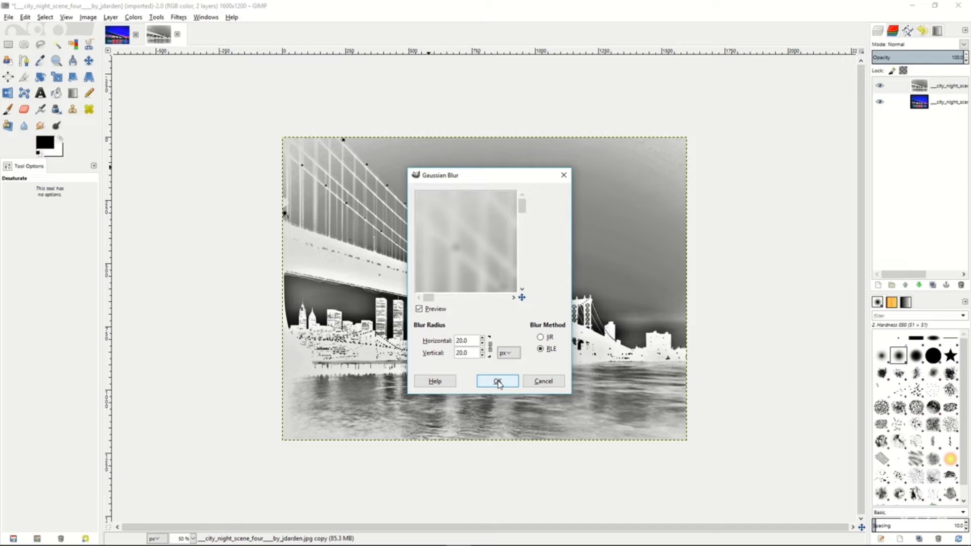
left_click(497, 382)
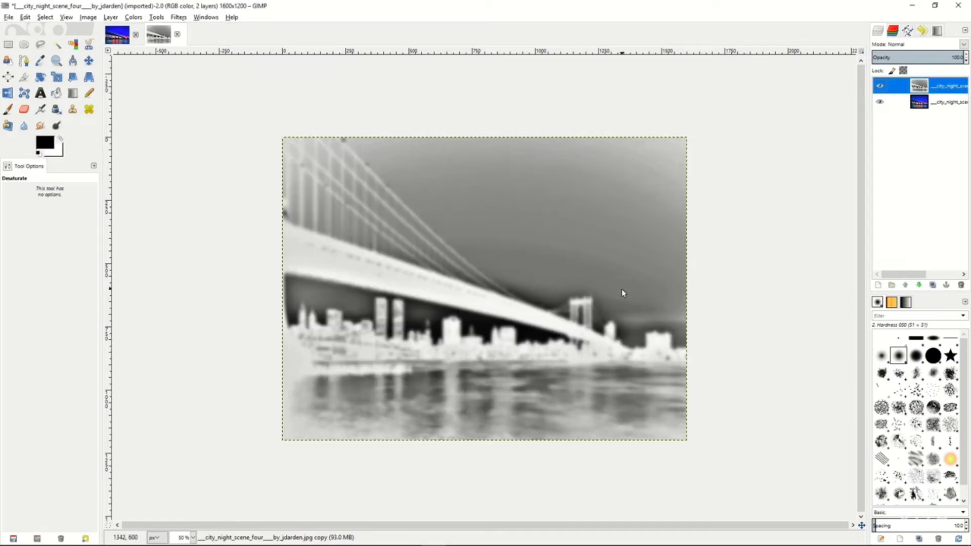
Set the blurred gray layer's blend mode to Overlay and its opacity to 48.
left_click(963, 45)
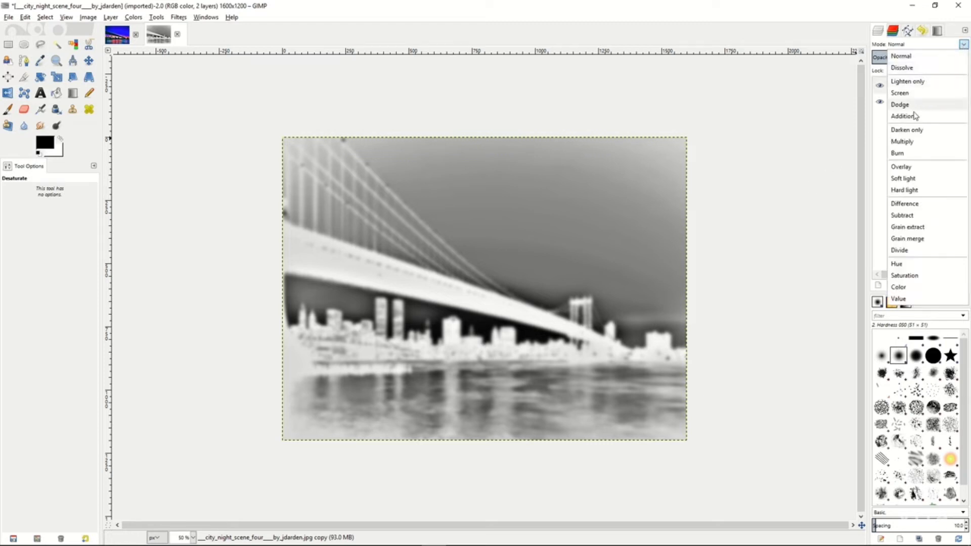
left_click(905, 172)
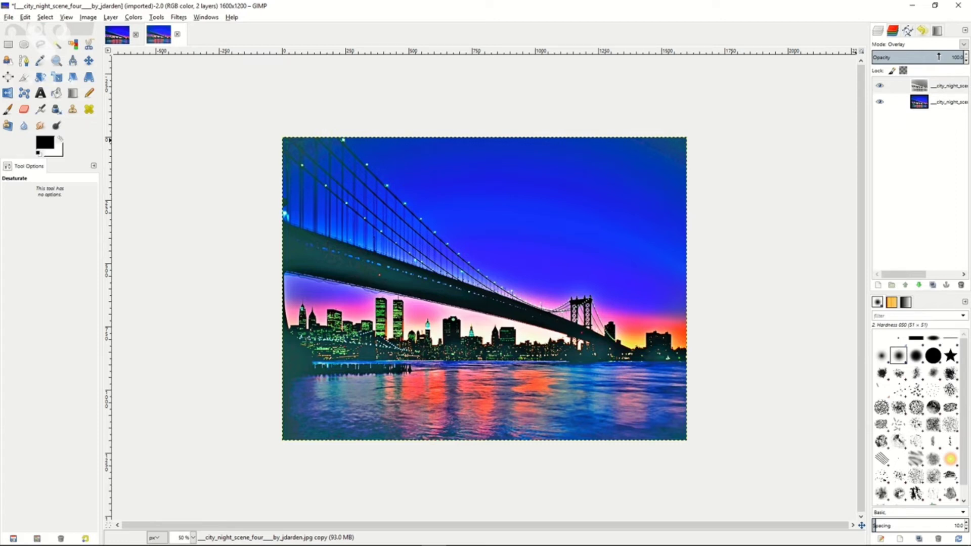
left_click_drag(938, 57, 917, 56)
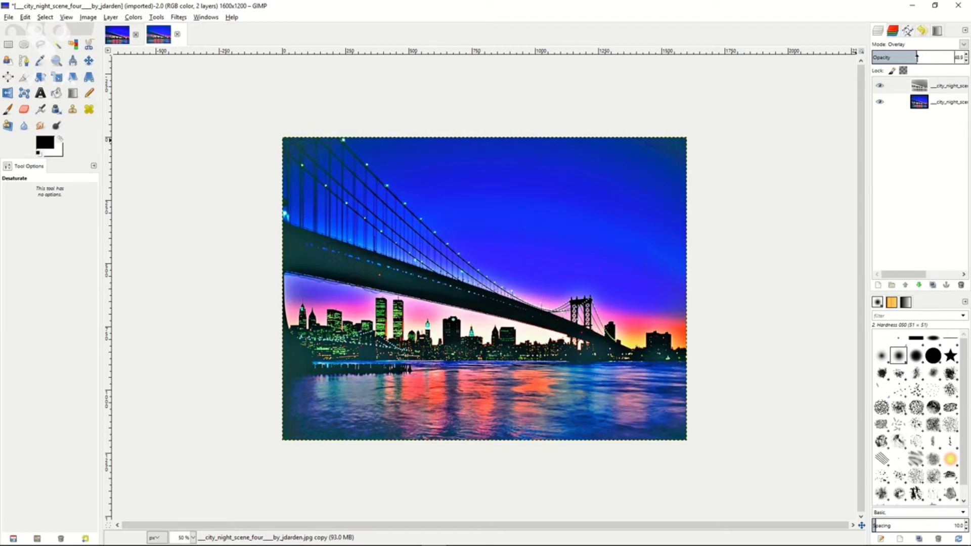
Merge the blurred gray Overlay layer down into the city photo layer.
right_click(905, 90)
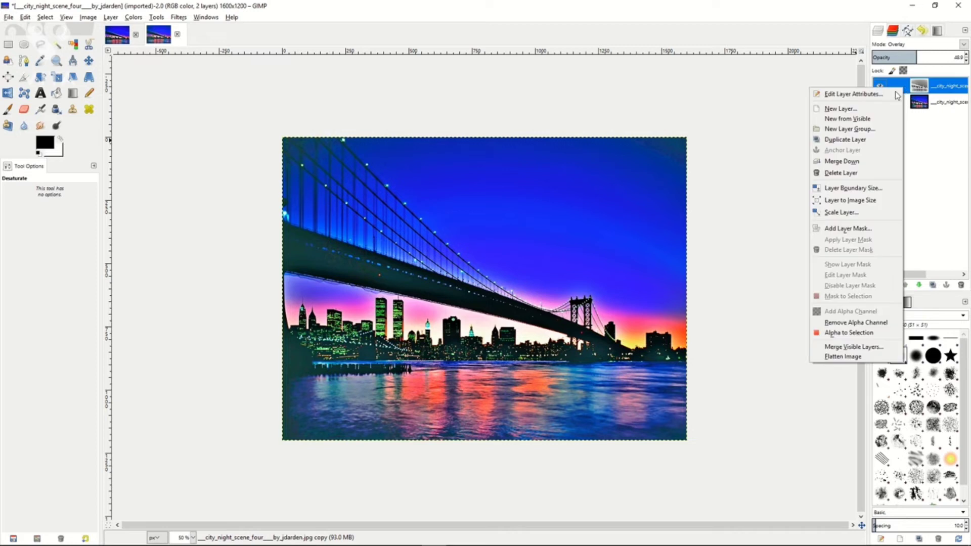
left_click(843, 161)
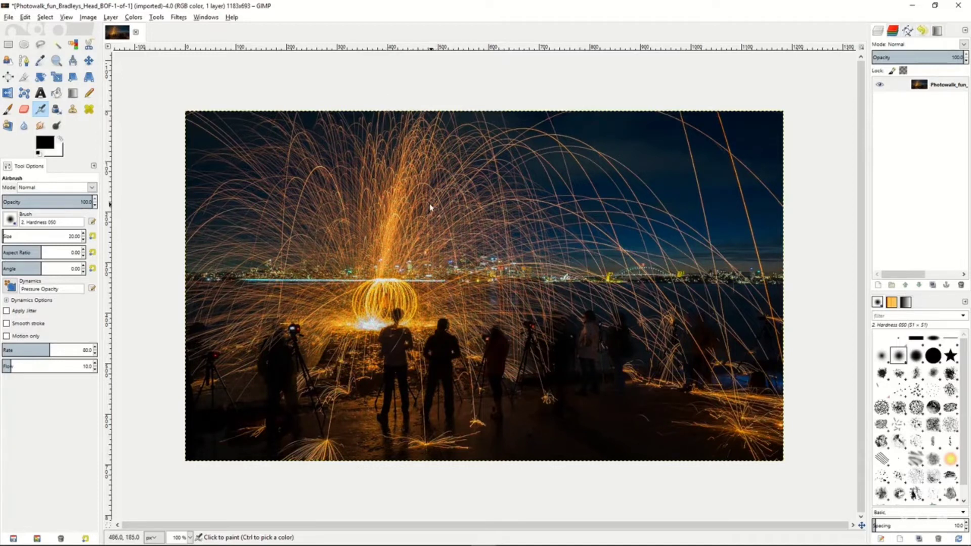
Try a light Gaussian Blur with the RLE method on the night sparks photo, then undo the blur.
left_click(179, 19)
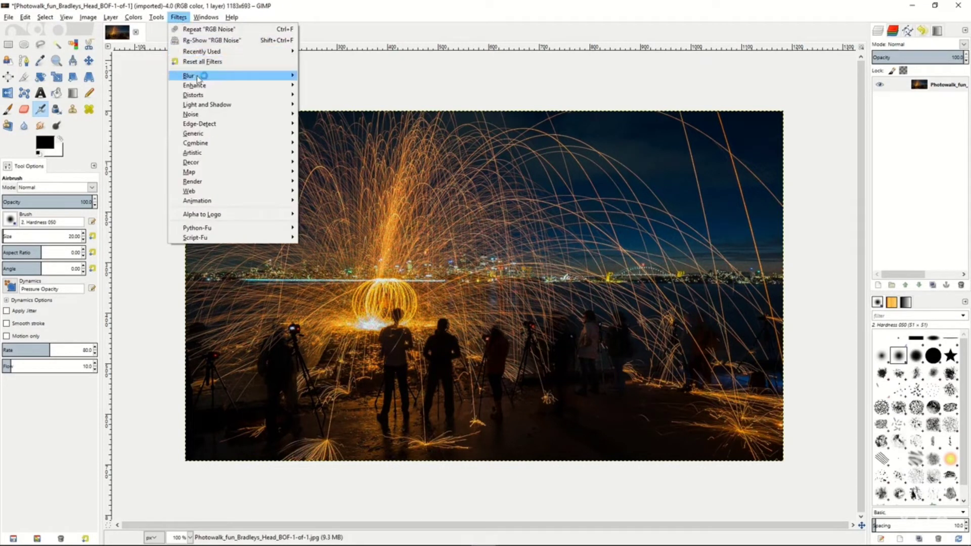
mouse_move(198, 77)
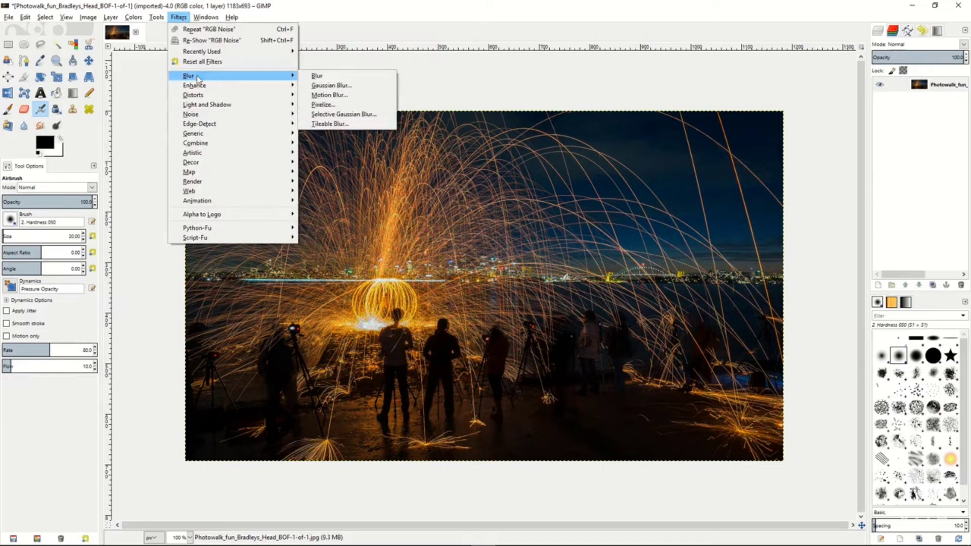
left_click(331, 86)
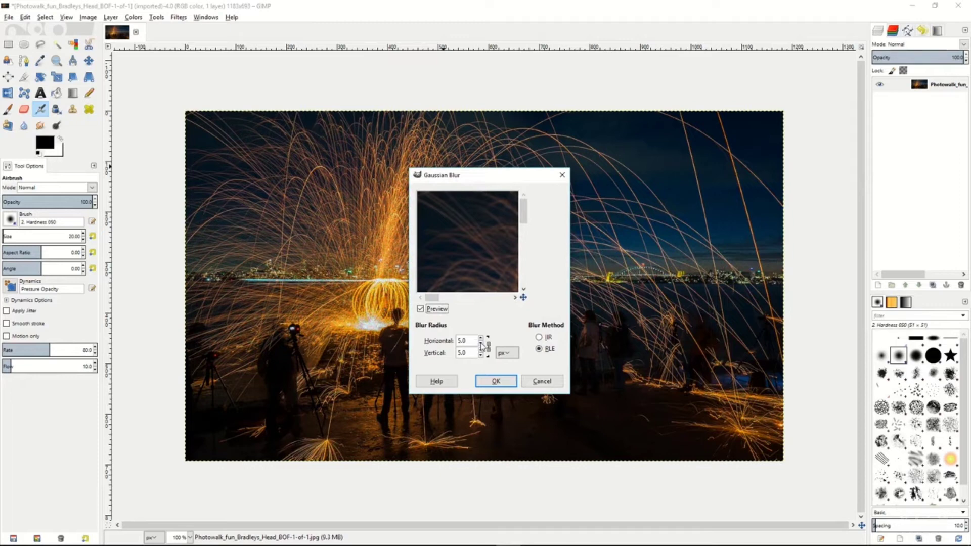
left_click(480, 344)
left_click(480, 344)
left_click(480, 344)
left_click(481, 344)
left_click(495, 380)
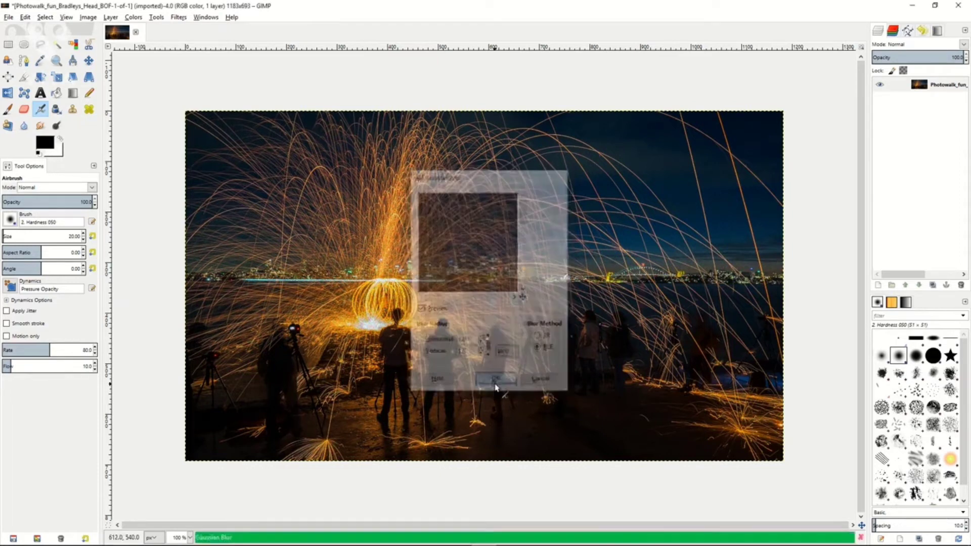
left_click(25, 16)
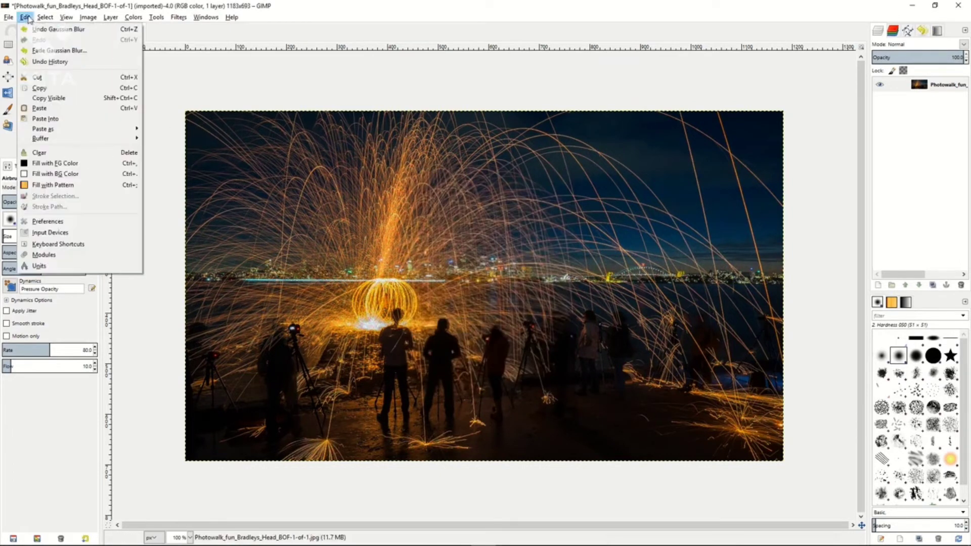
left_click(40, 26)
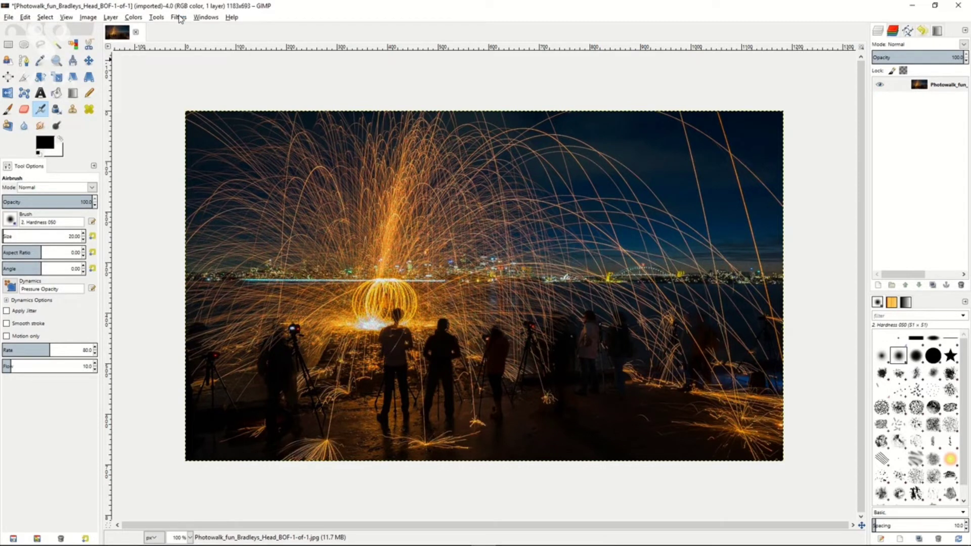
Apply Wavelet denoise to the sparks photo in YCbCr with a slightly higher Y channel Amount, checking the glowing orb in the preview.
left_click(179, 18)
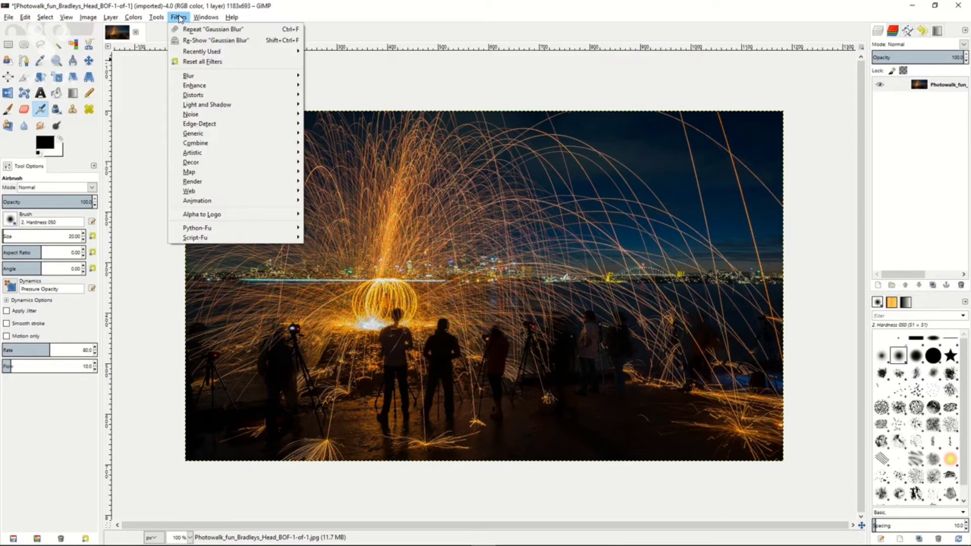
mouse_move(212, 90)
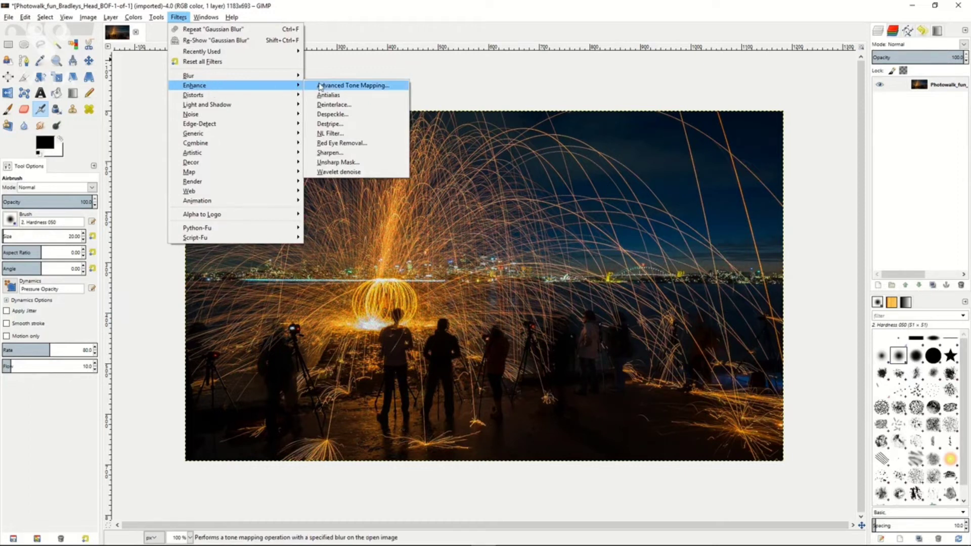
left_click(343, 173)
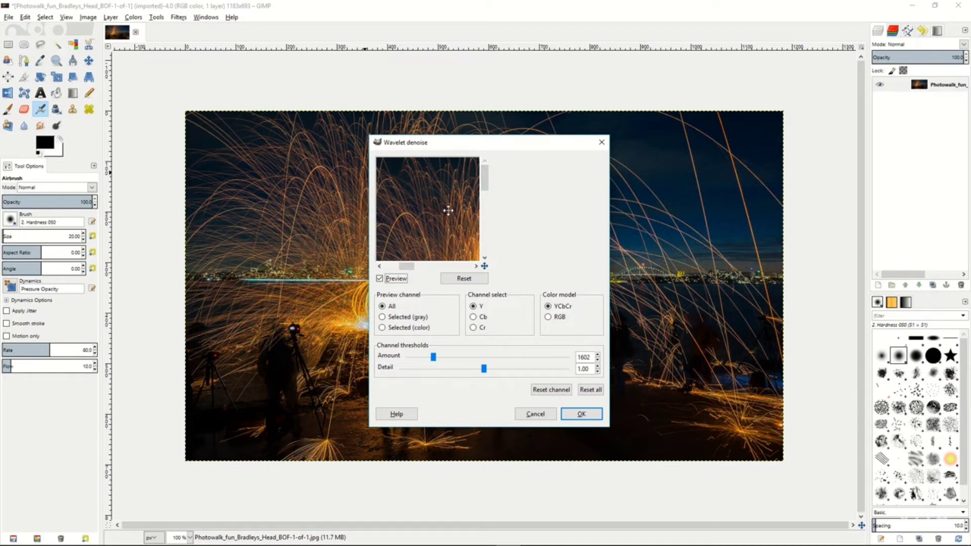
left_click_drag(446, 211, 435, 189)
left_click_drag(447, 236, 444, 204)
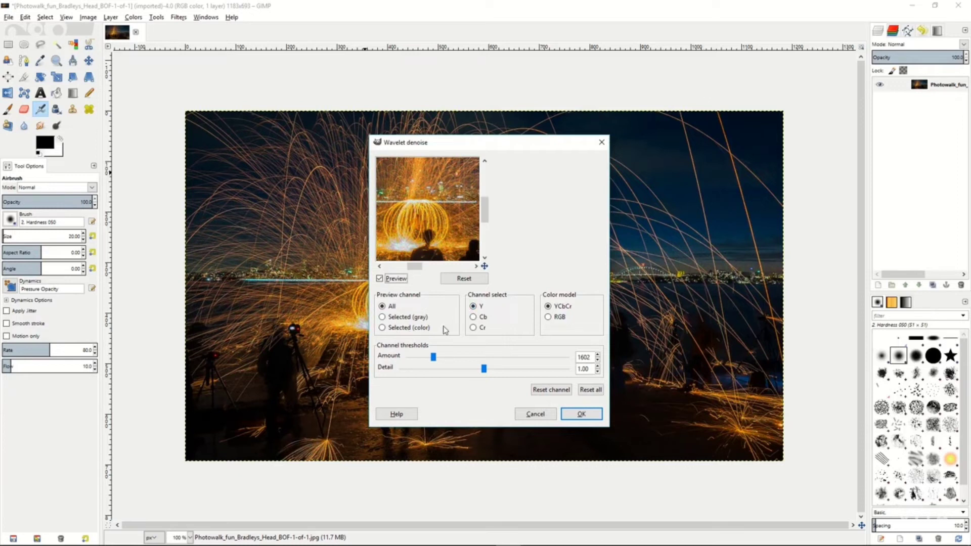
mouse_move(433, 361)
left_mouse_down()
mouse_move(524, 360)
mouse_move(445, 359)
mouse_move(504, 372)
mouse_move(457, 372)
mouse_move(496, 375)
mouse_move(439, 357)
left_mouse_up()
left_click(580, 414)
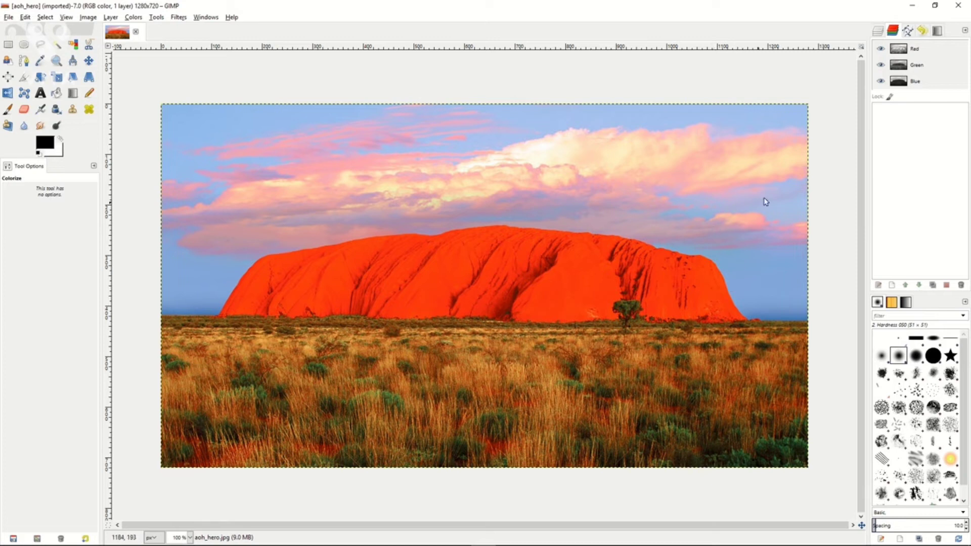
Duplicate the aoh_hero.jpg layer of the red rock landscape.
left_click(878, 32)
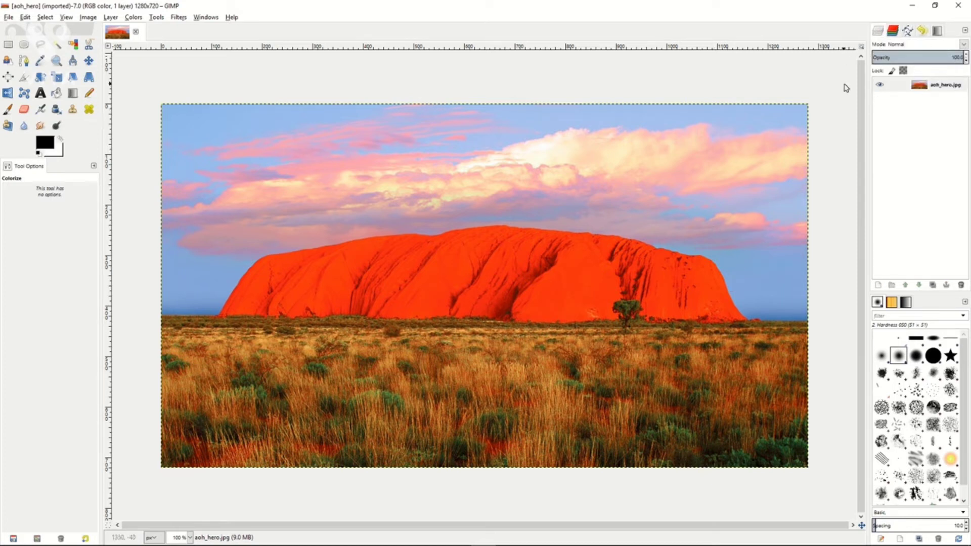
left_click(904, 87)
right_click(905, 89)
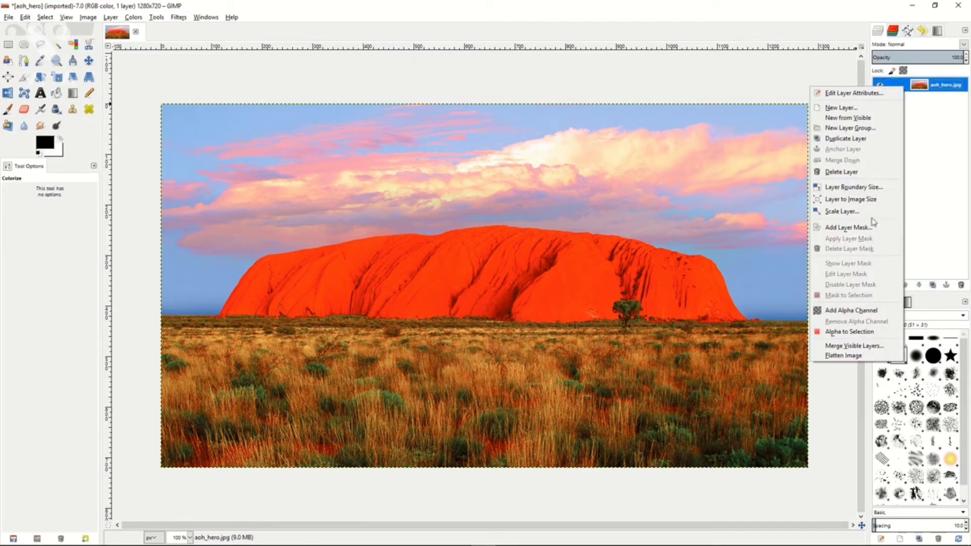
left_click(854, 138)
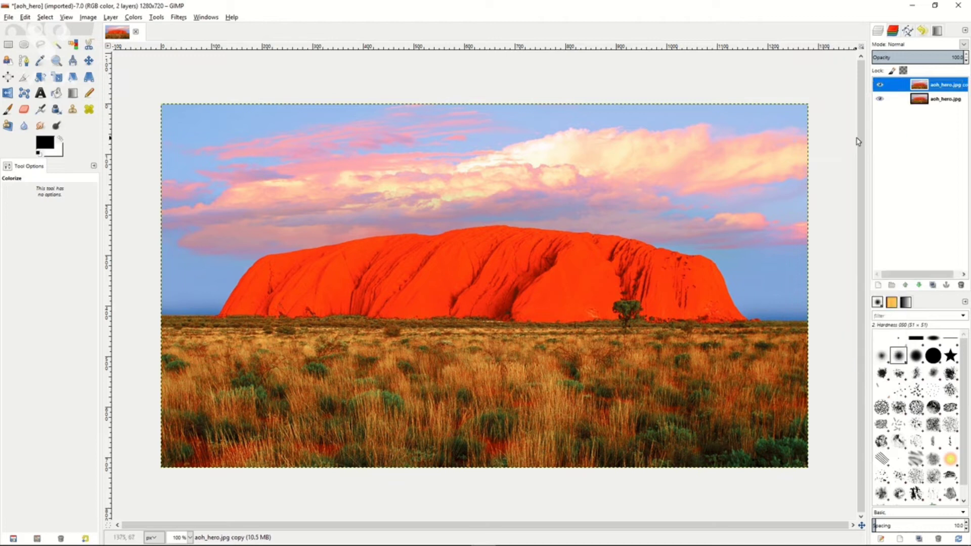
Deactivate the Green, Blue and Alpha channels so that only the Red channel is active.
left_click(893, 31)
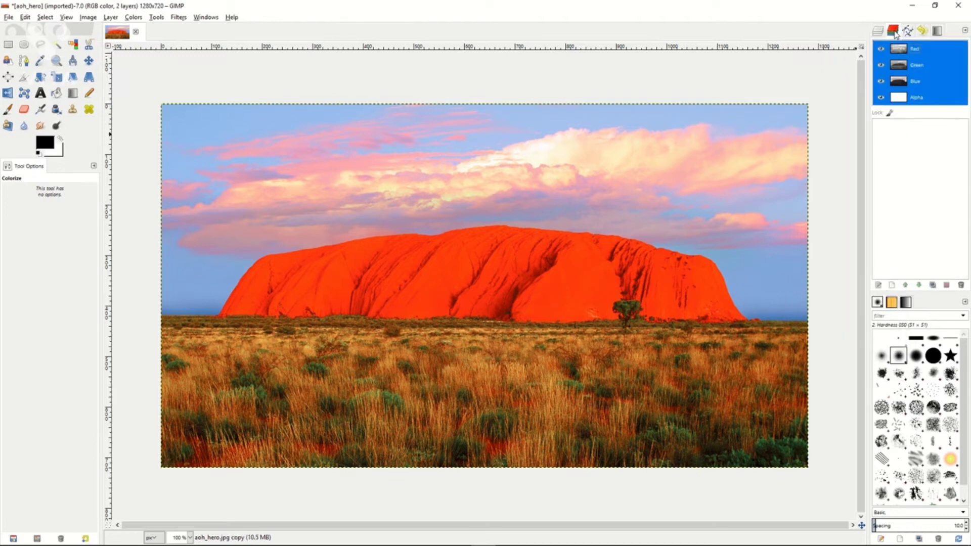
left_click(927, 51)
left_click(925, 66)
left_click(924, 84)
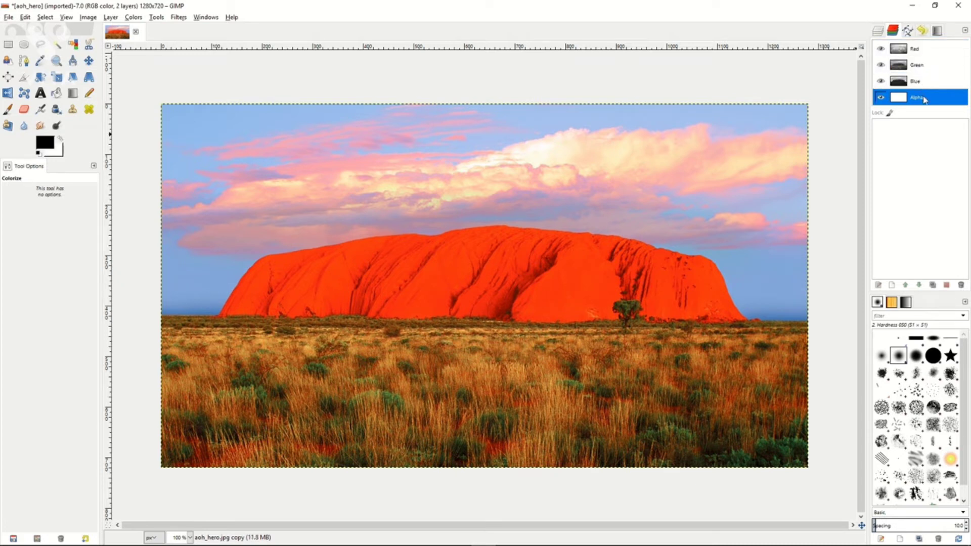
left_click(924, 99)
left_click(928, 56)
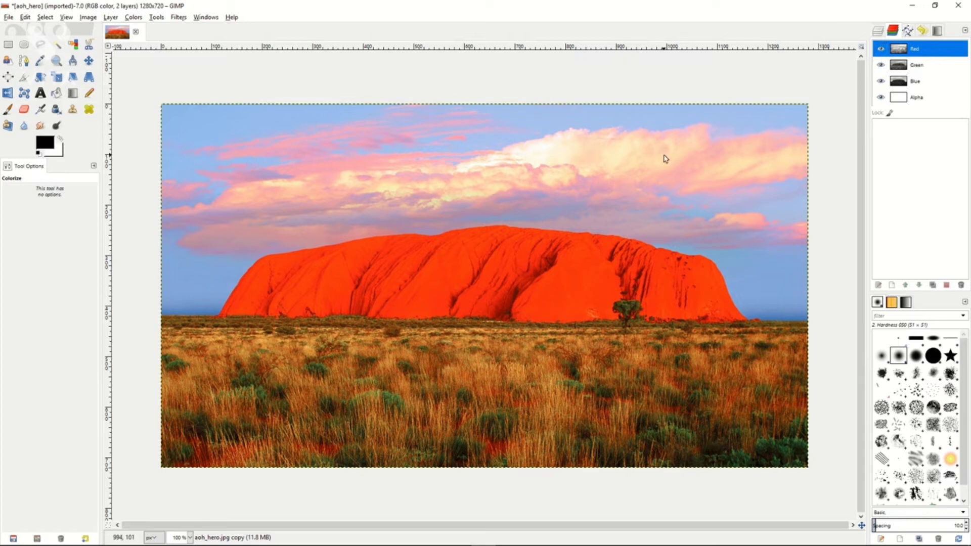
Select the whole image and make a copy of the Red channel as a separate channel.
left_click(48, 18)
left_click(56, 33)
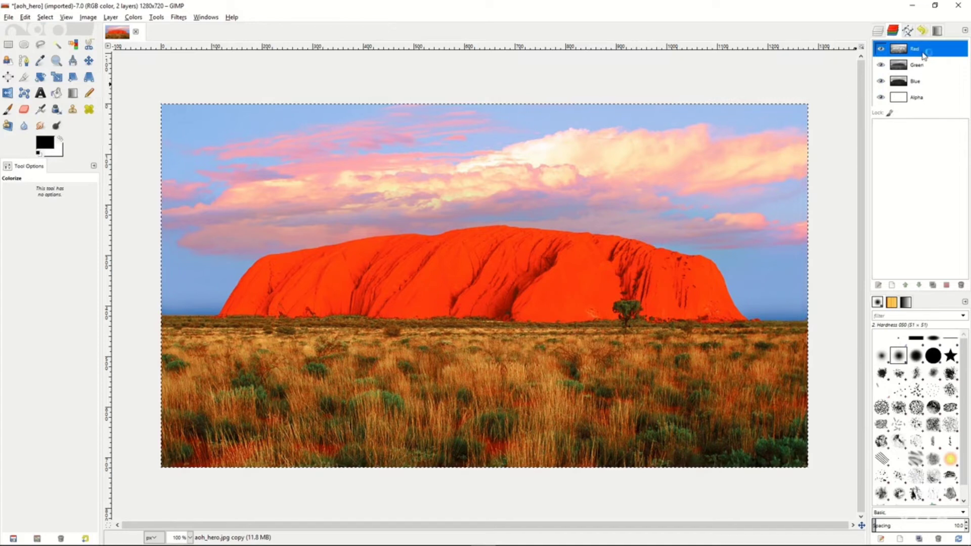
left_click_drag(923, 51, 910, 138)
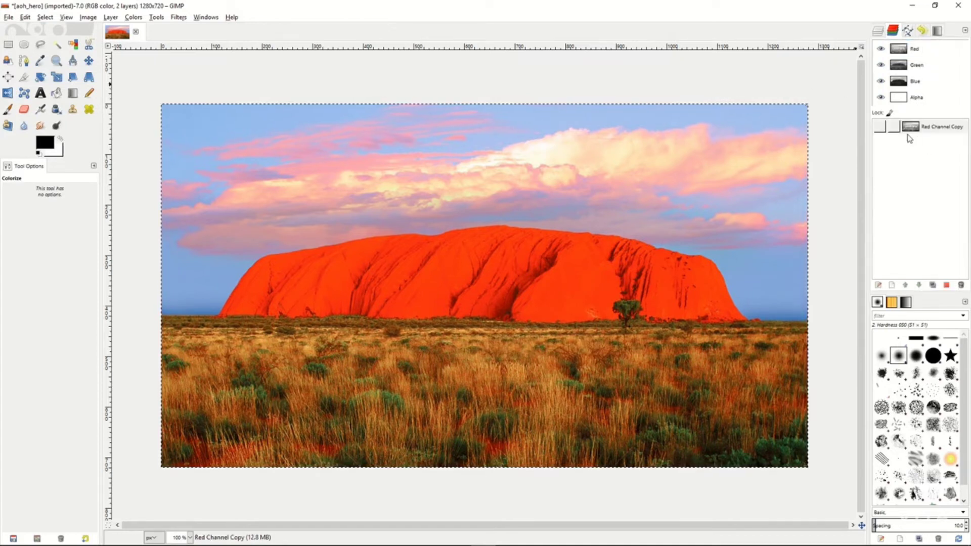
Rename the Red channel copy to L.
left_click(933, 131)
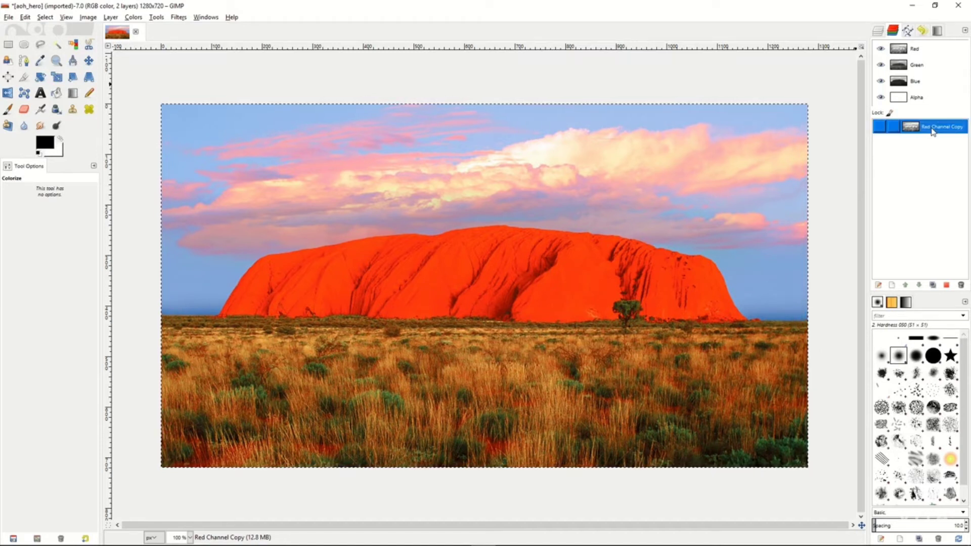
double_click(933, 129)
type("L")
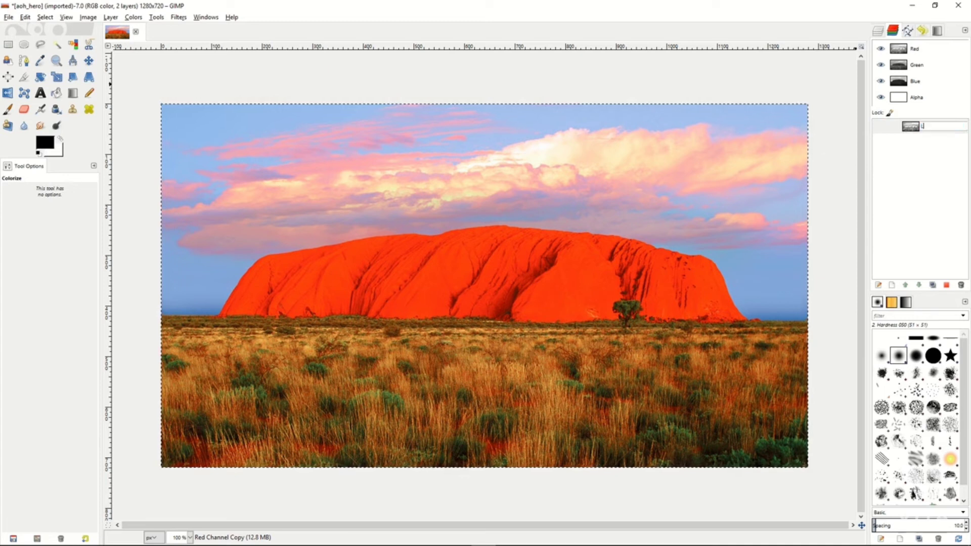
key("Return")
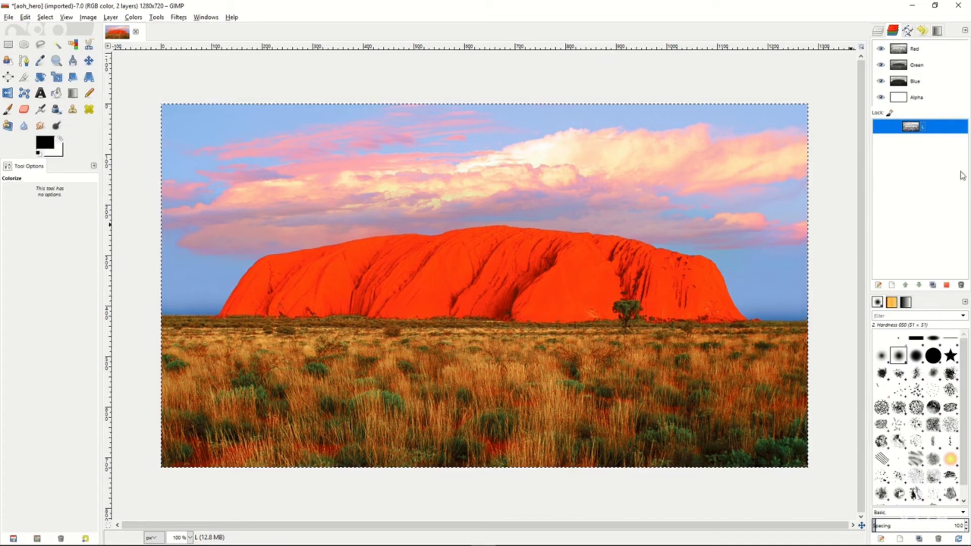
Subtract channel L from the full selection and save the resulting selection as a channel named D.
right_click(933, 130)
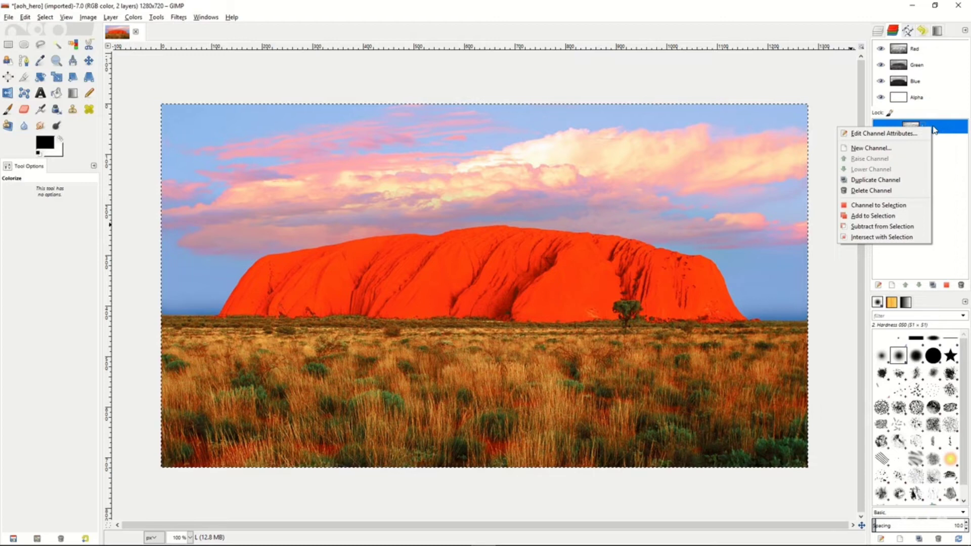
left_click(881, 228)
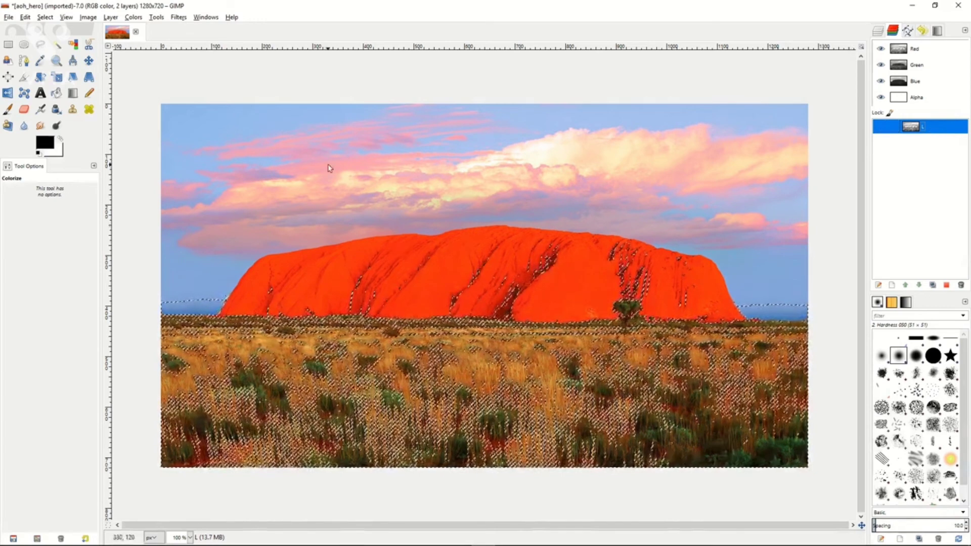
left_click(47, 18)
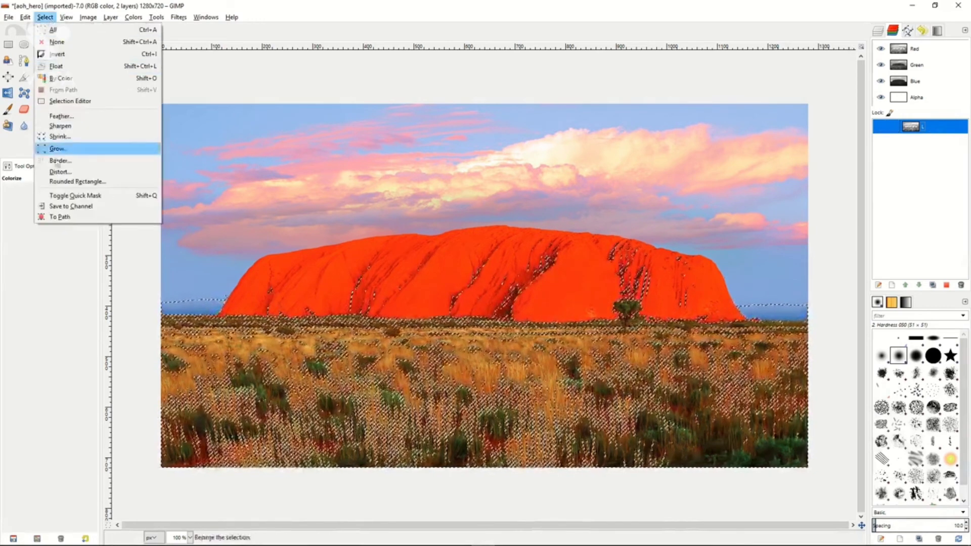
left_click(56, 205)
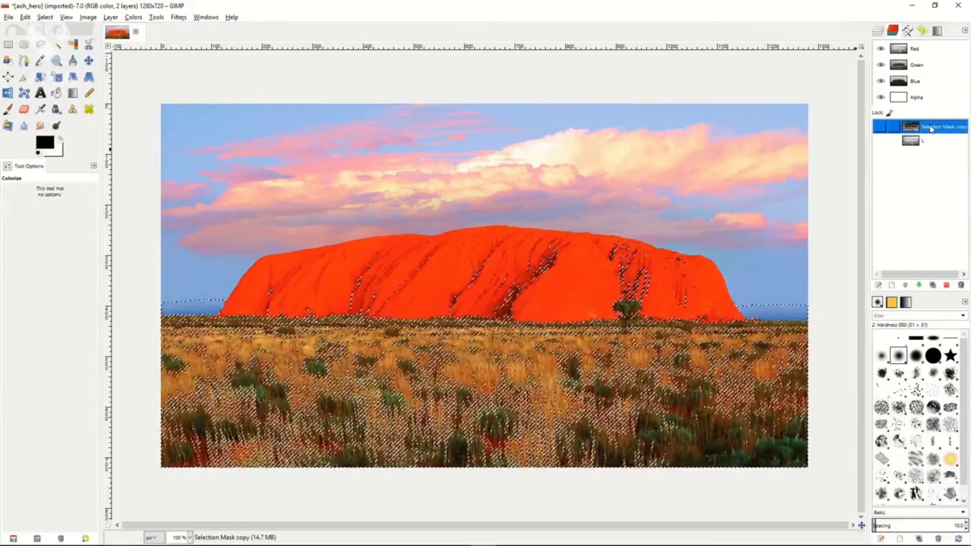
double_click(931, 128)
type("D")
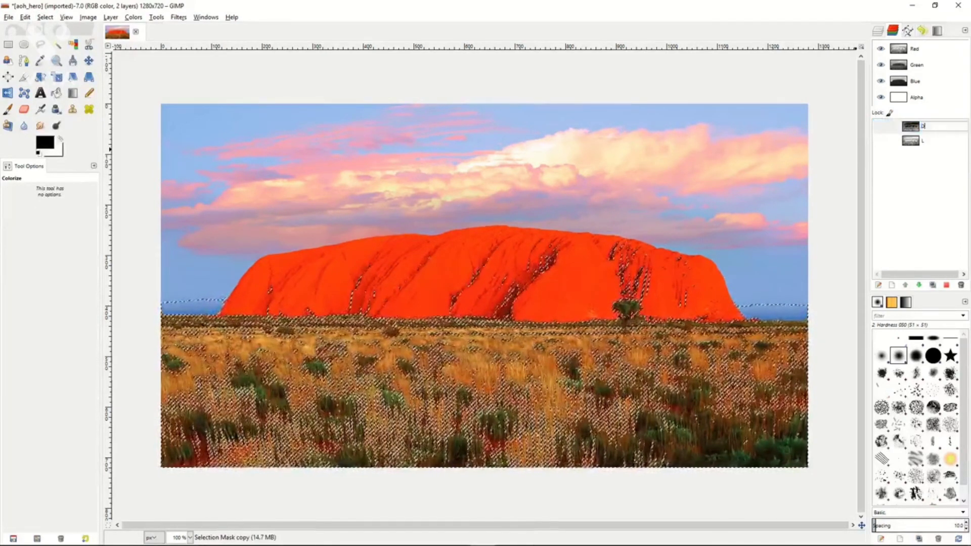
key("Return")
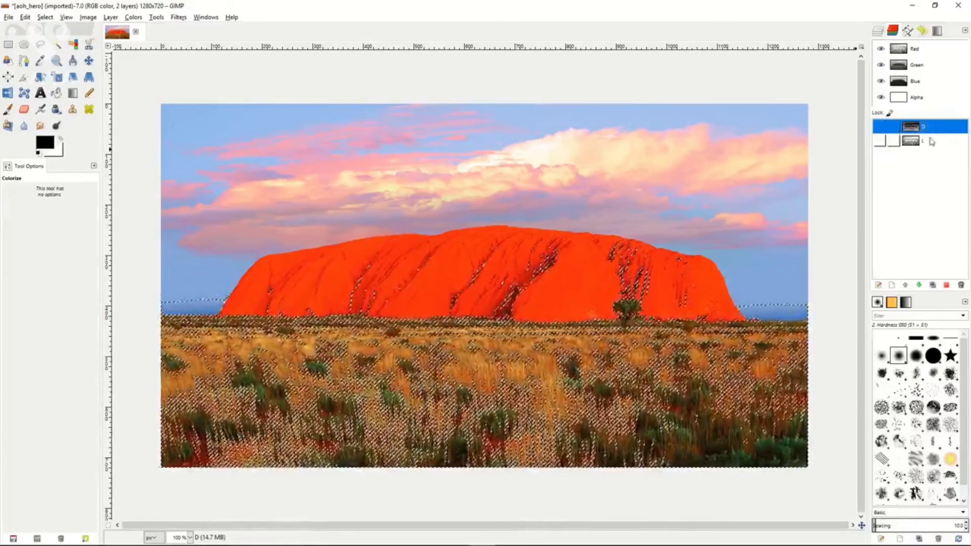
Subtract channel L from the current selection once more and save it as a channel named DD.
left_click(931, 142)
right_click(933, 142)
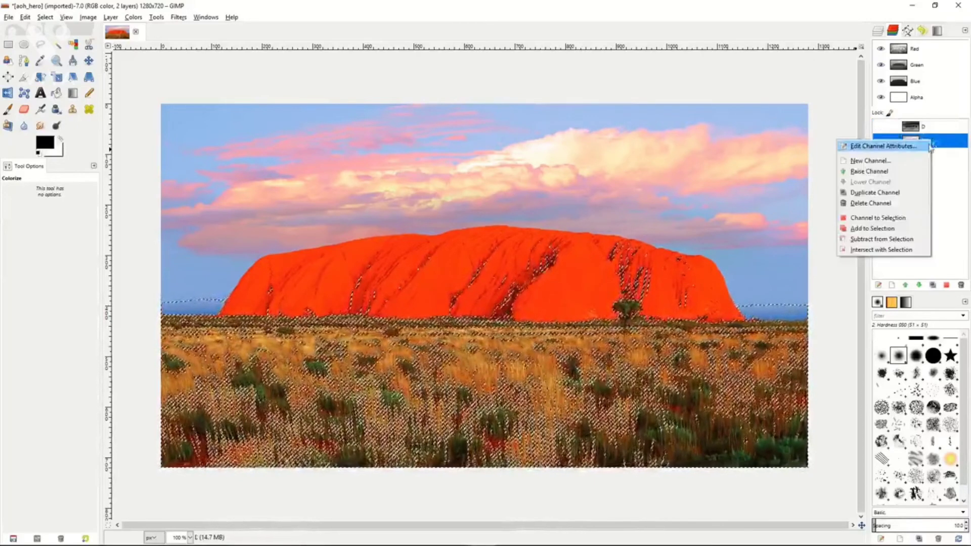
left_click(883, 239)
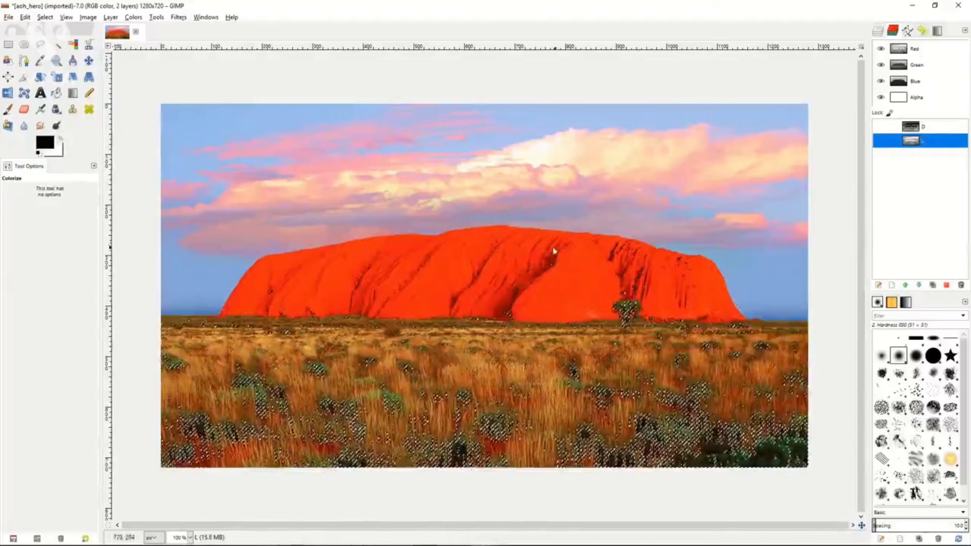
left_click(45, 16)
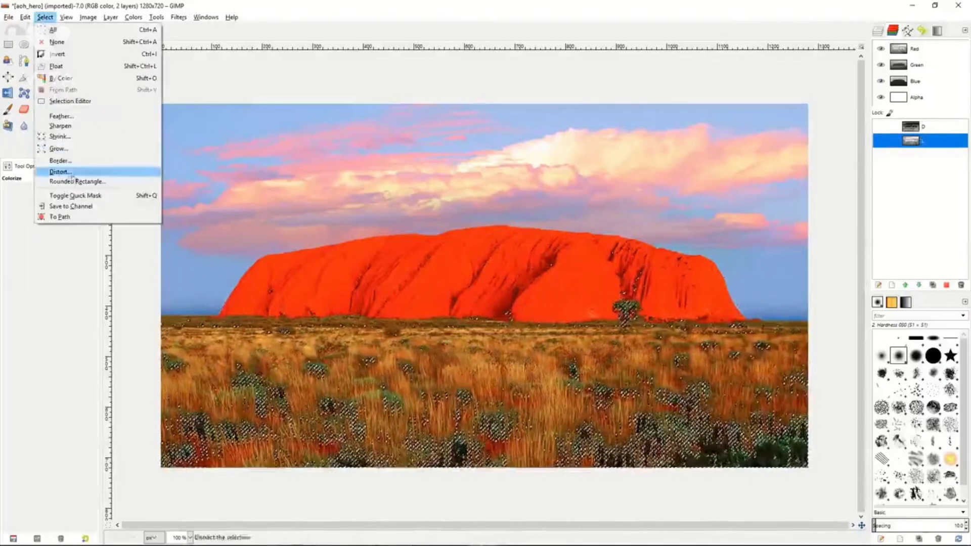
left_click(71, 207)
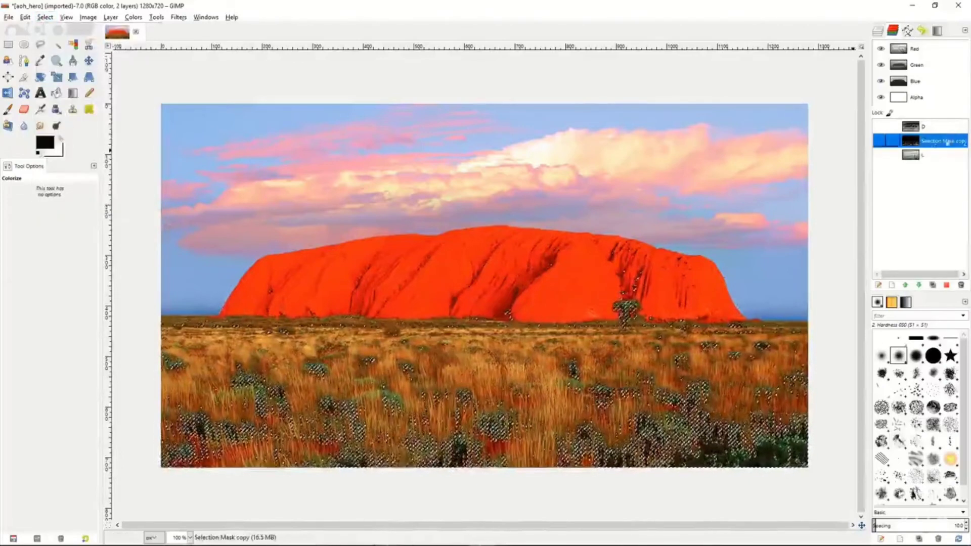
double_click(932, 141)
type("DD")
key("Return")
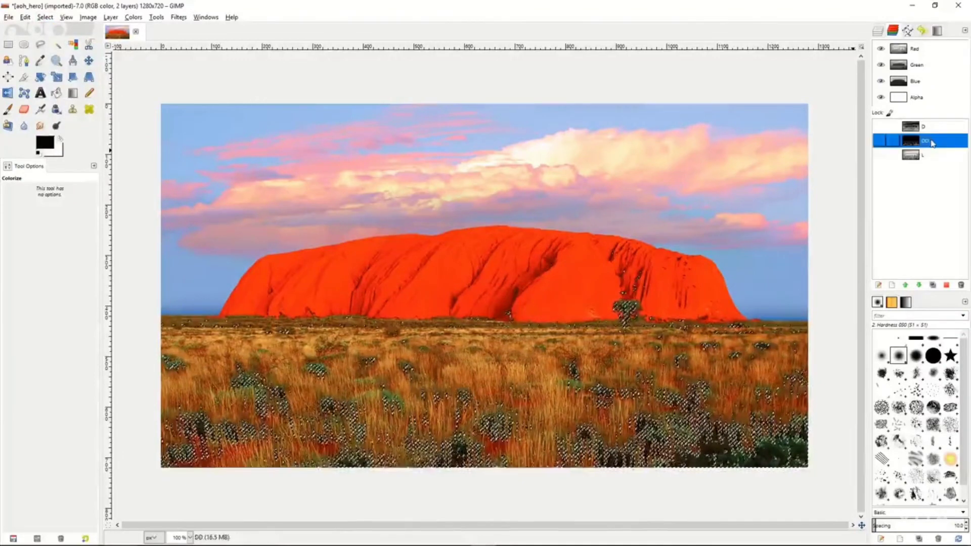
Subtract channel L from the current selection a third time and save the resulting selection as a channel named DDD.
left_click(934, 158)
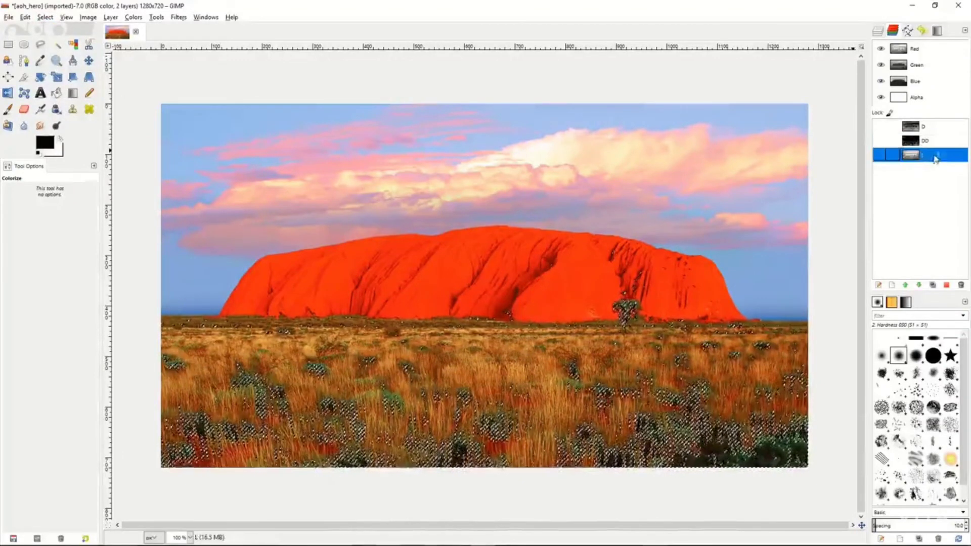
right_click(934, 158)
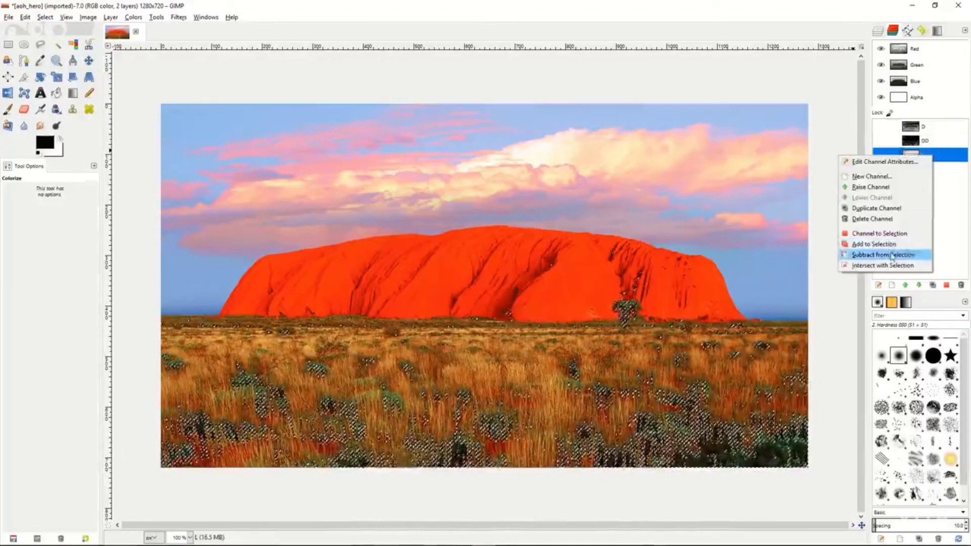
left_click(869, 254)
left_click(45, 17)
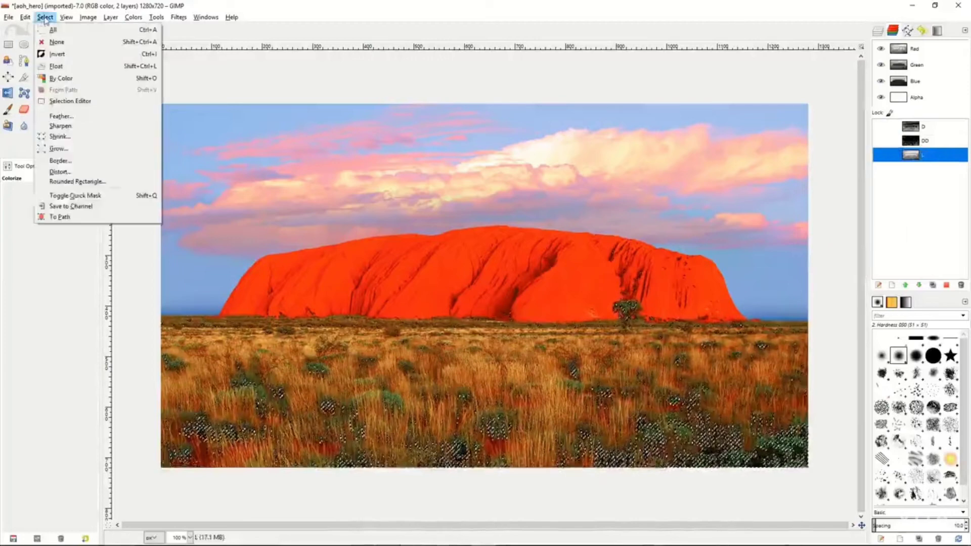
left_click(69, 206)
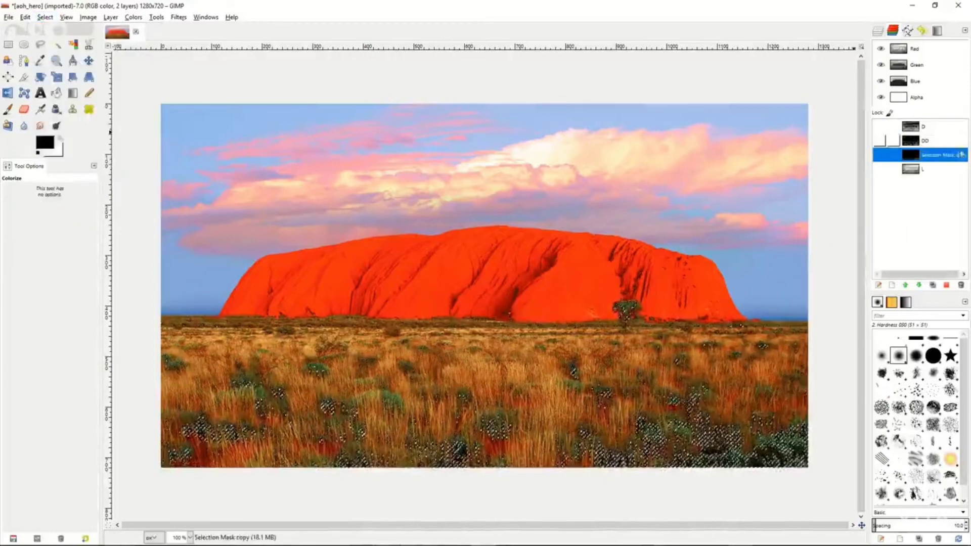
type("DDD")
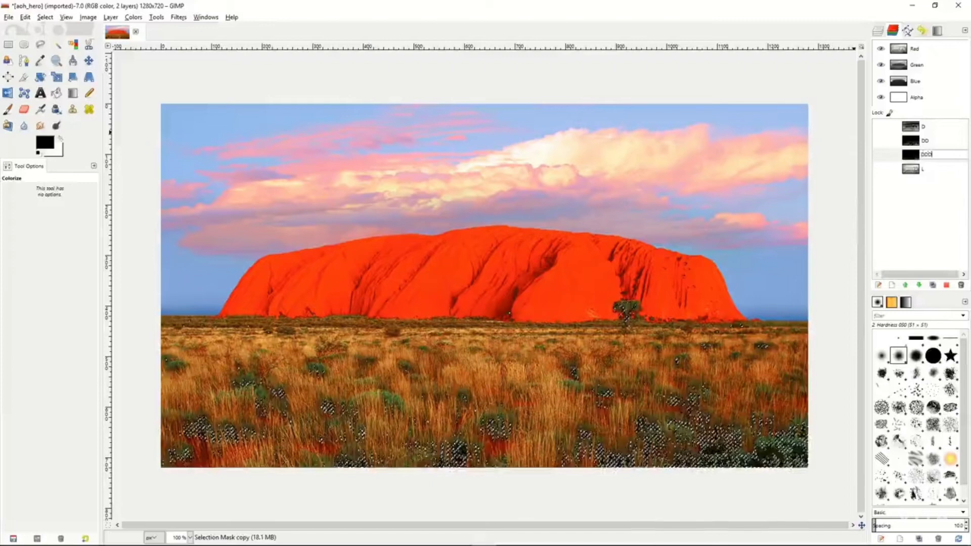
key("Return")
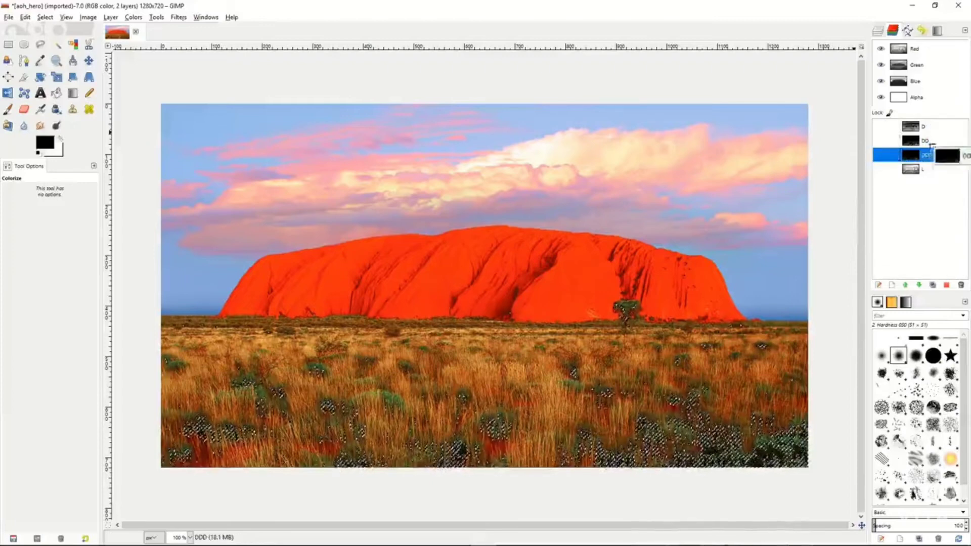
Clear the current selection on the image.
left_click(933, 173)
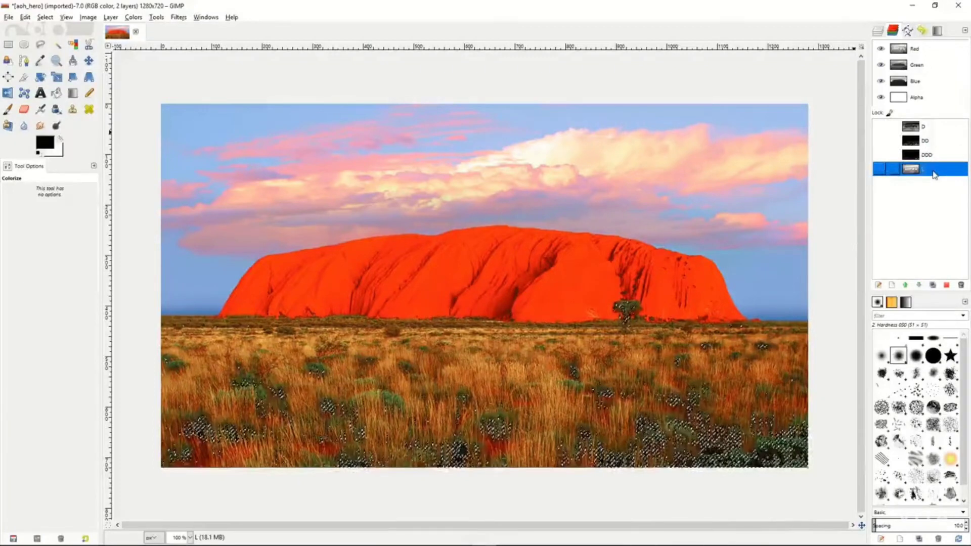
right_click(695, 183)
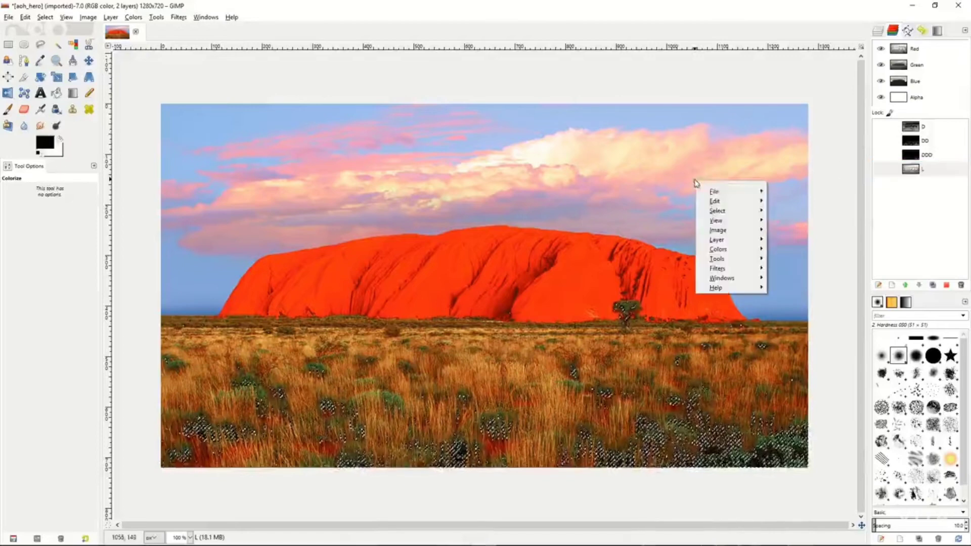
mouse_move(718, 210)
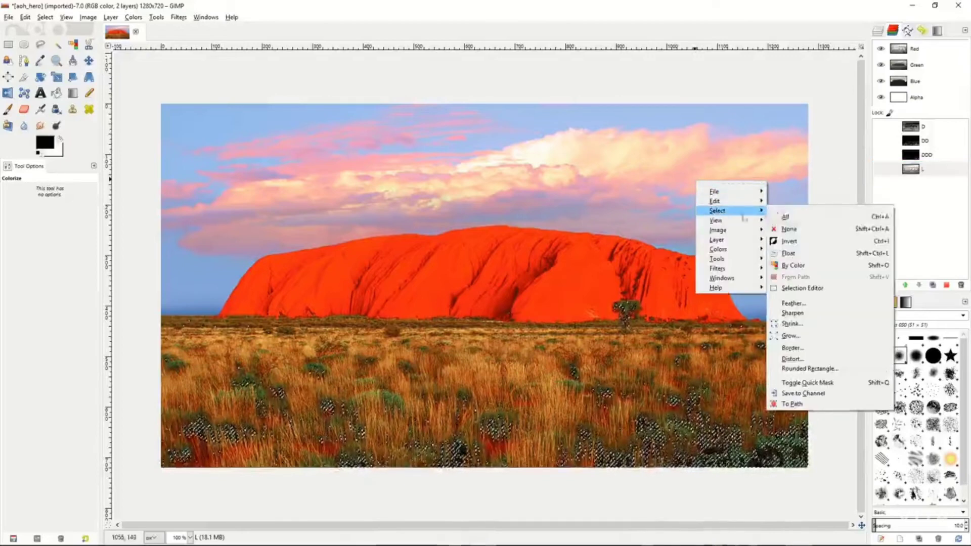
left_click(798, 230)
Select the whole image and subtract channel D from that selection.
left_click(928, 174)
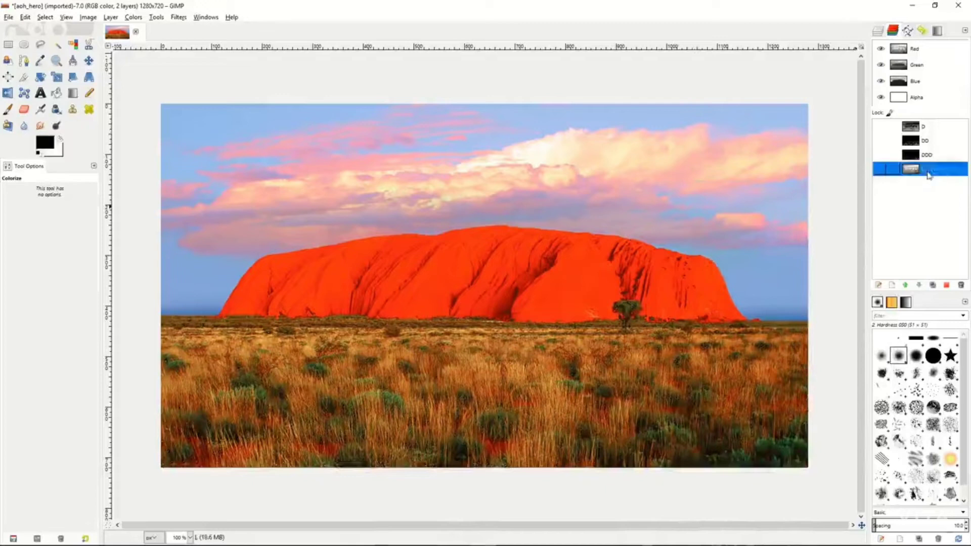
left_click(929, 127)
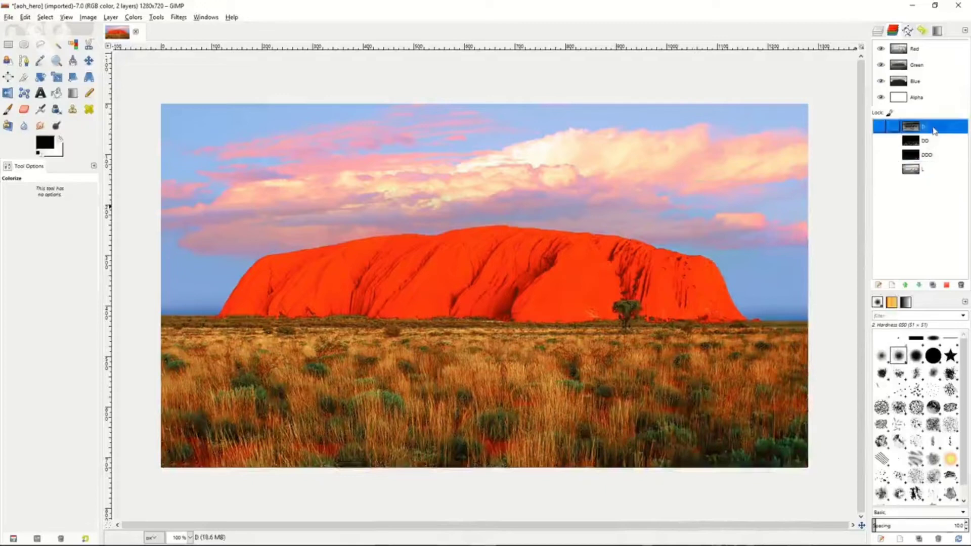
right_click(680, 221)
mouse_move(705, 249)
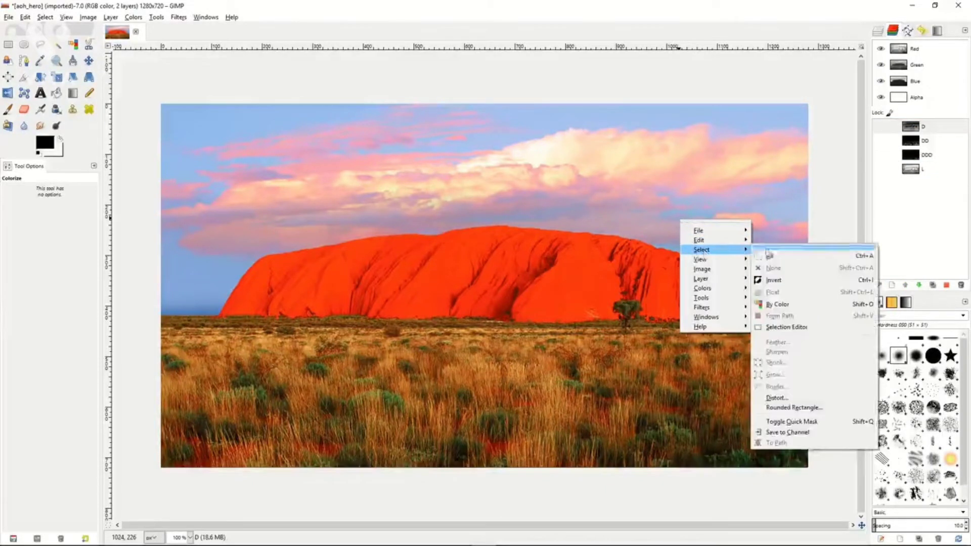
left_click(769, 255)
left_click(933, 126)
right_click(932, 128)
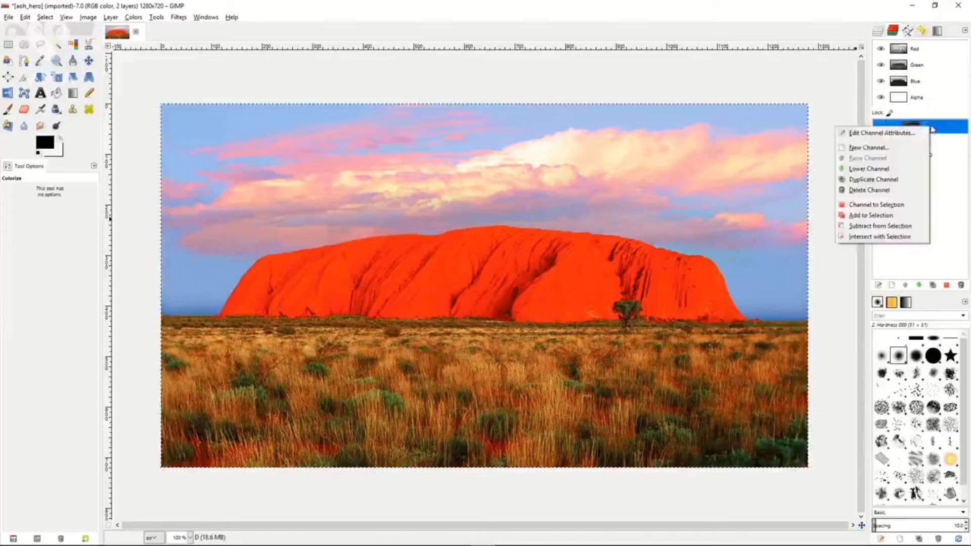
left_click(878, 234)
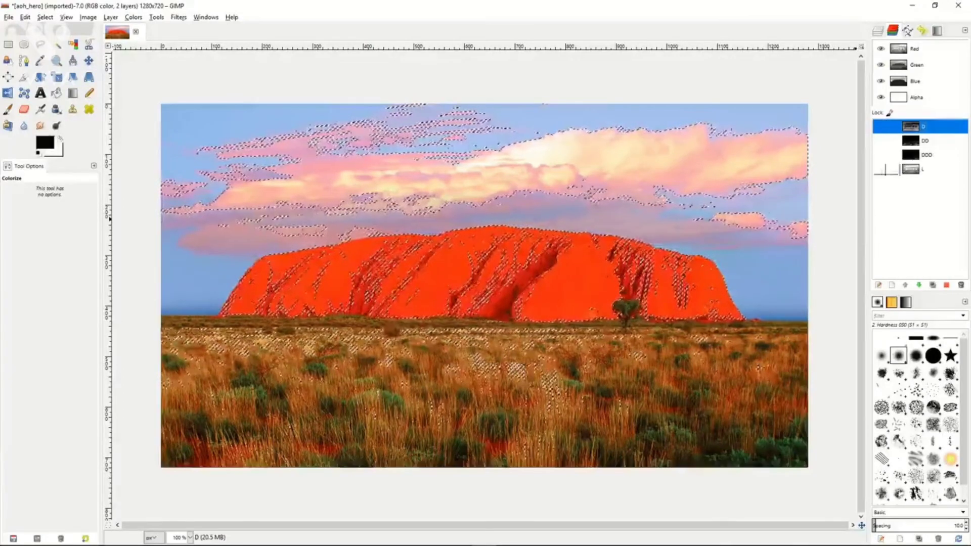
Save the resulting highlights selection to a new channel and name it LL.
left_click(47, 17)
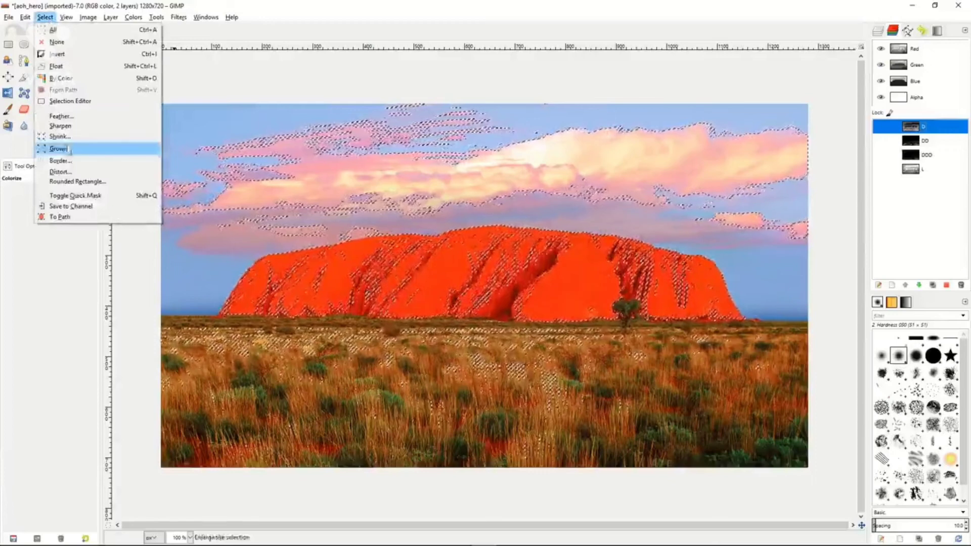
left_click(66, 206)
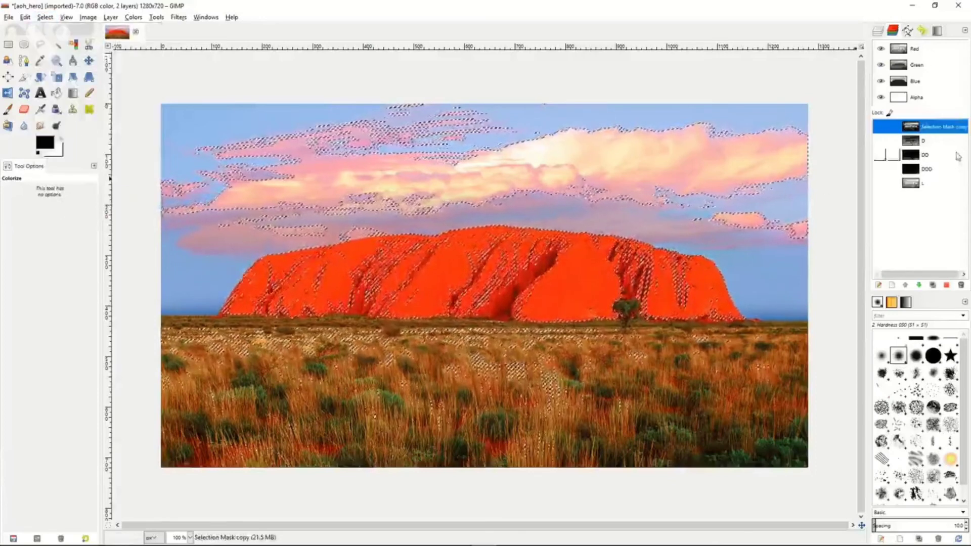
double_click(935, 127)
type("LL")
key("Return")
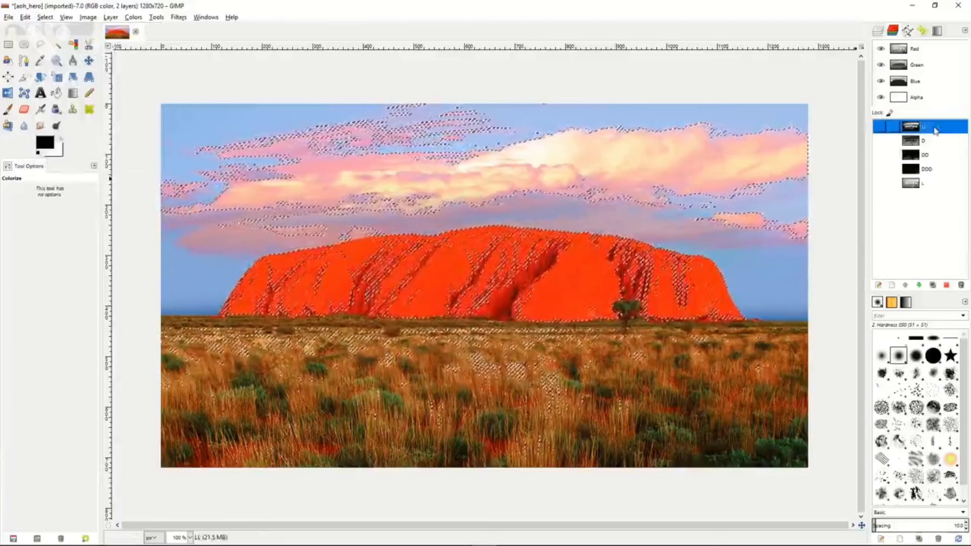
Subtract channel D from the current selection once more and save the result as a channel named LLL.
left_click(929, 141)
right_click(929, 142)
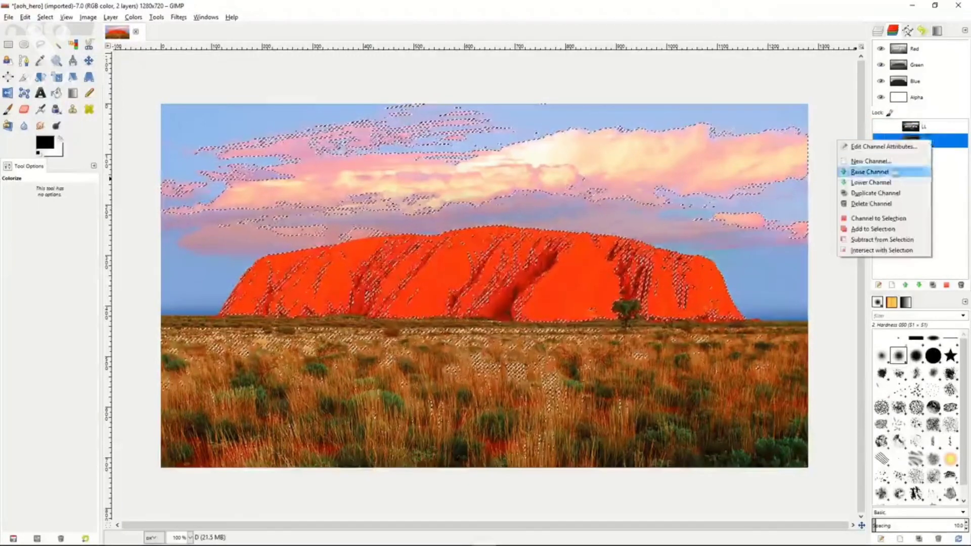
left_click(876, 239)
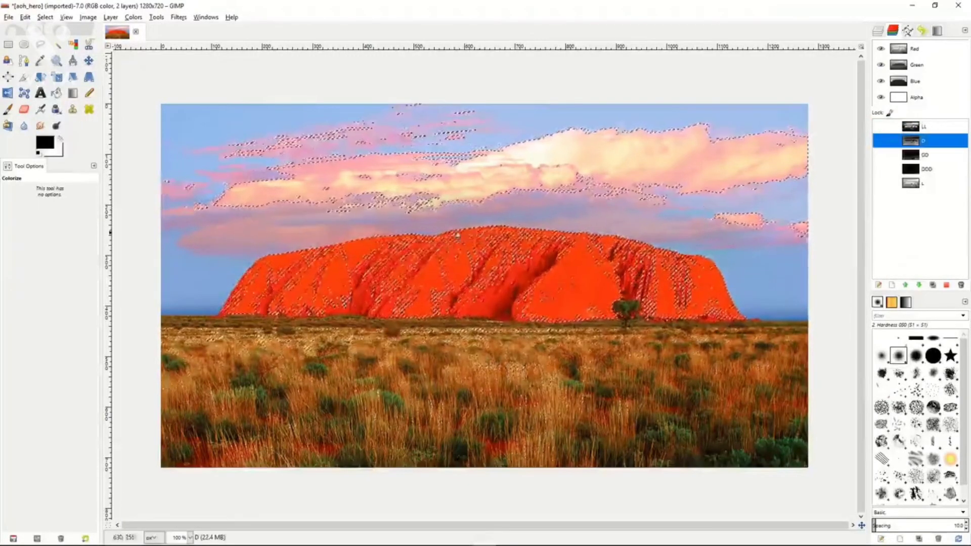
left_click(44, 17)
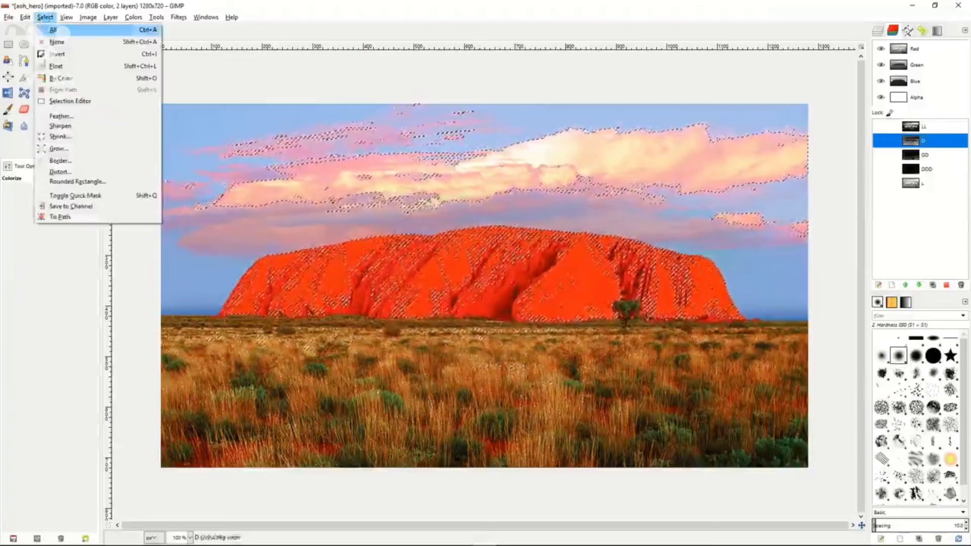
left_click(71, 194)
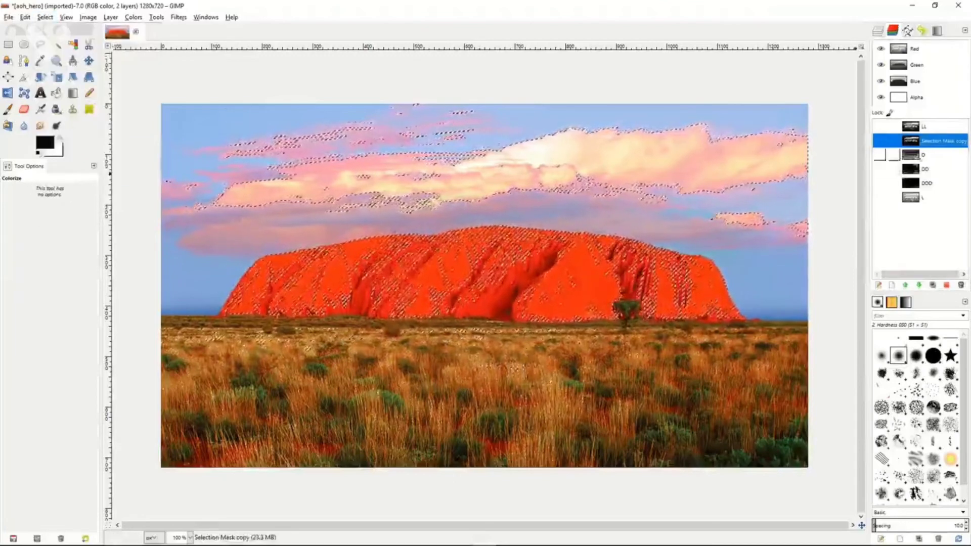
double_click(937, 141)
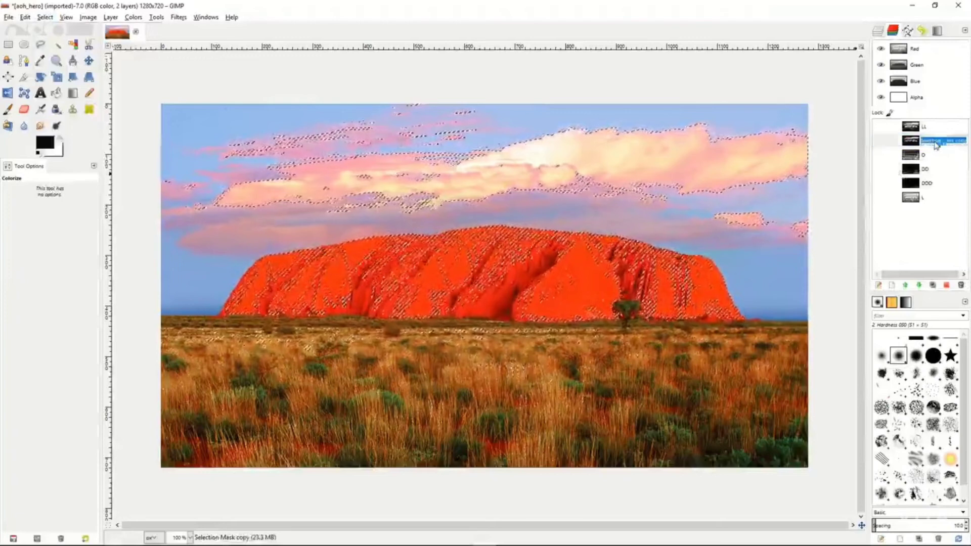
type("LLL")
key("Return")
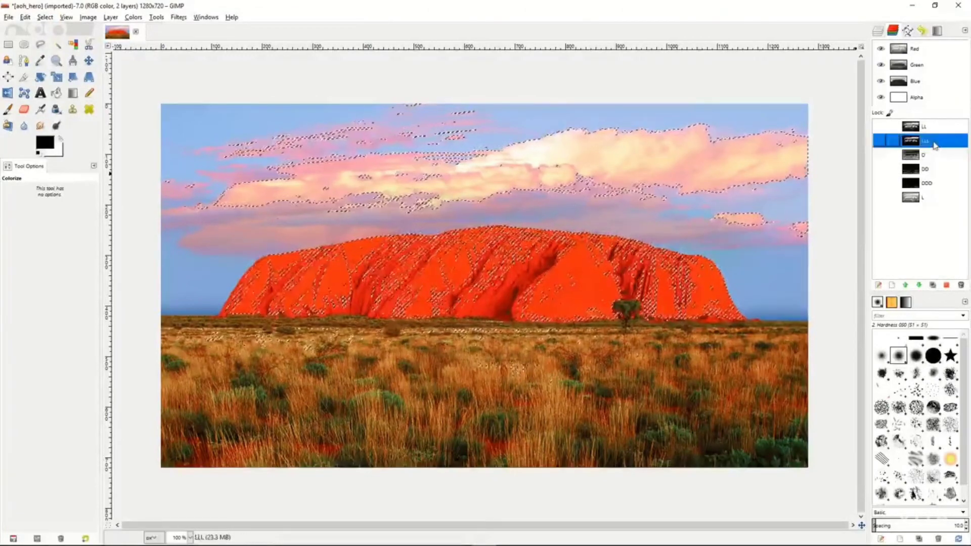
Reorder the saved channels so that LL and LLL follow channel L at the end of the list.
left_click_drag(926, 129, 924, 209)
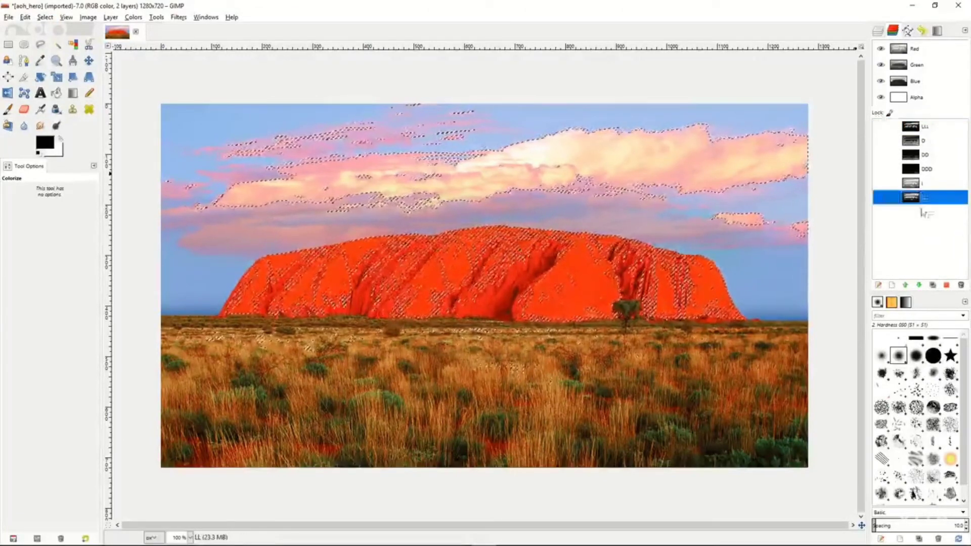
left_click_drag(932, 130, 931, 209)
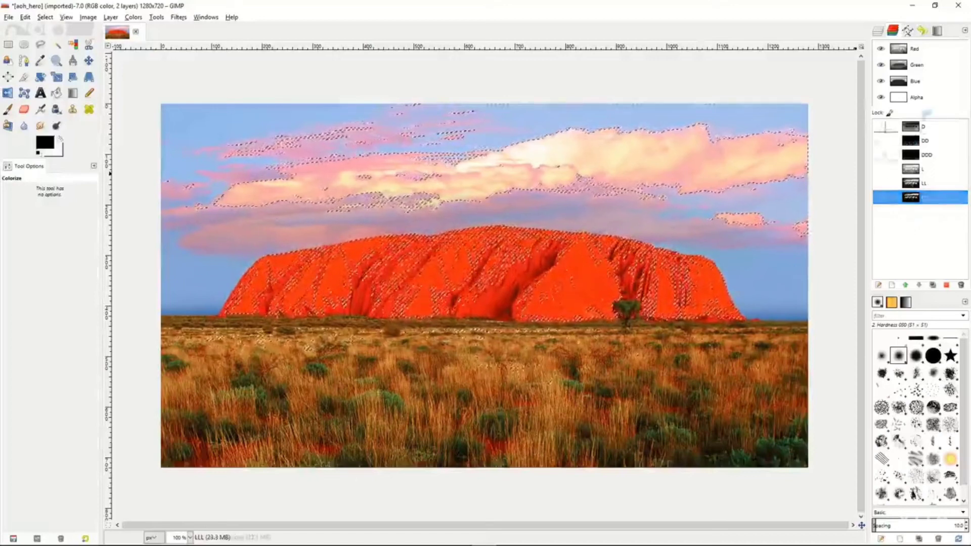
Return to the layers and rename the copy of the aoh_hero.jpg layer as LightMask.
left_click(878, 31)
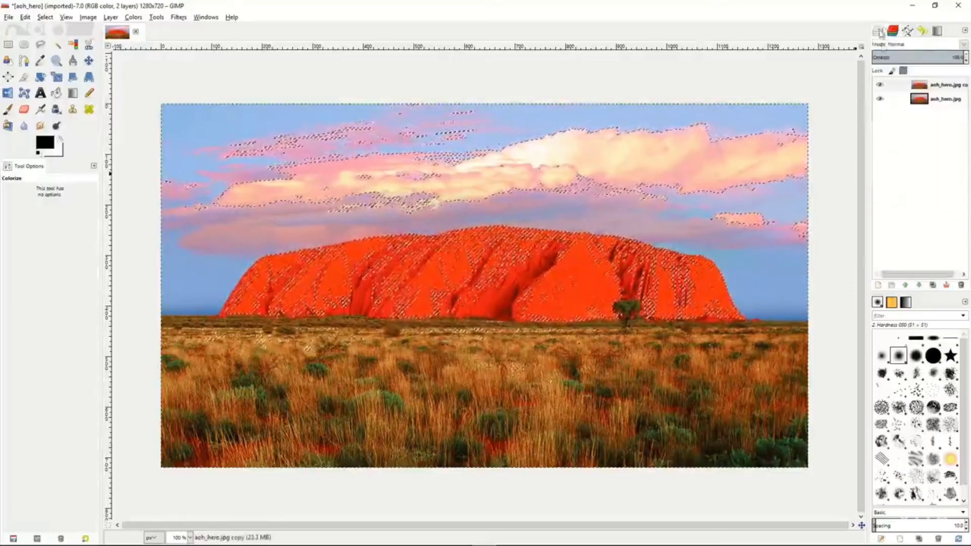
left_click(907, 88)
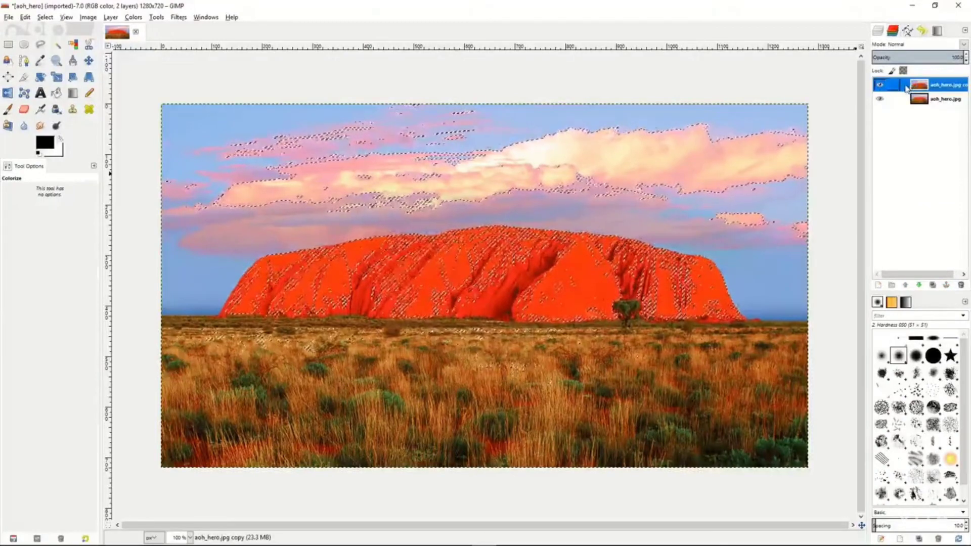
double_click(943, 85)
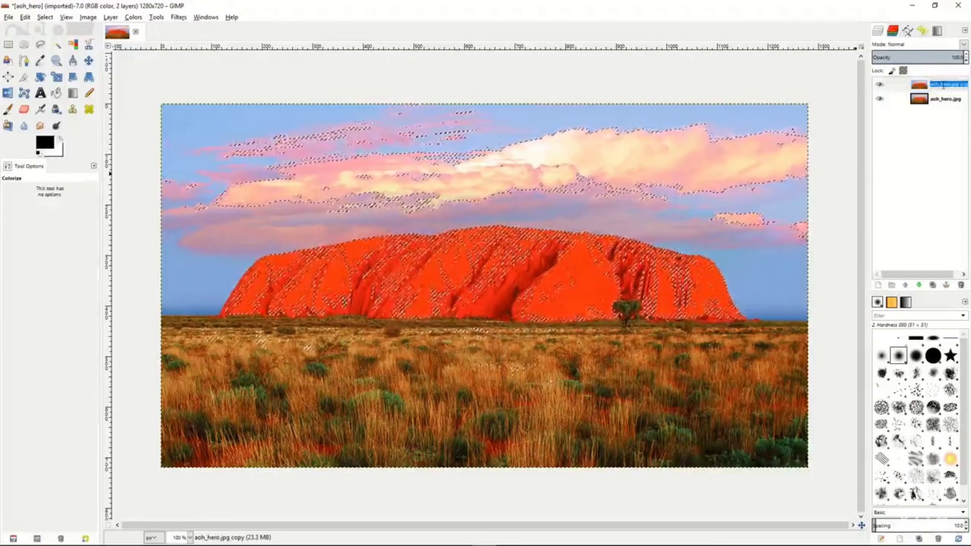
type("LightMask")
key("Return")
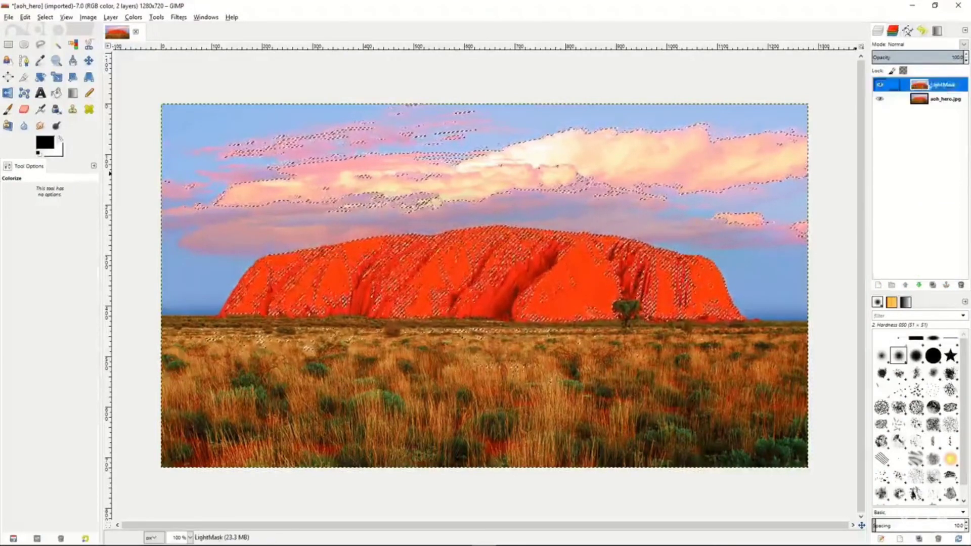
Duplicate the LightMask layer and rename the duplicate as DarkMask.
left_click(933, 285)
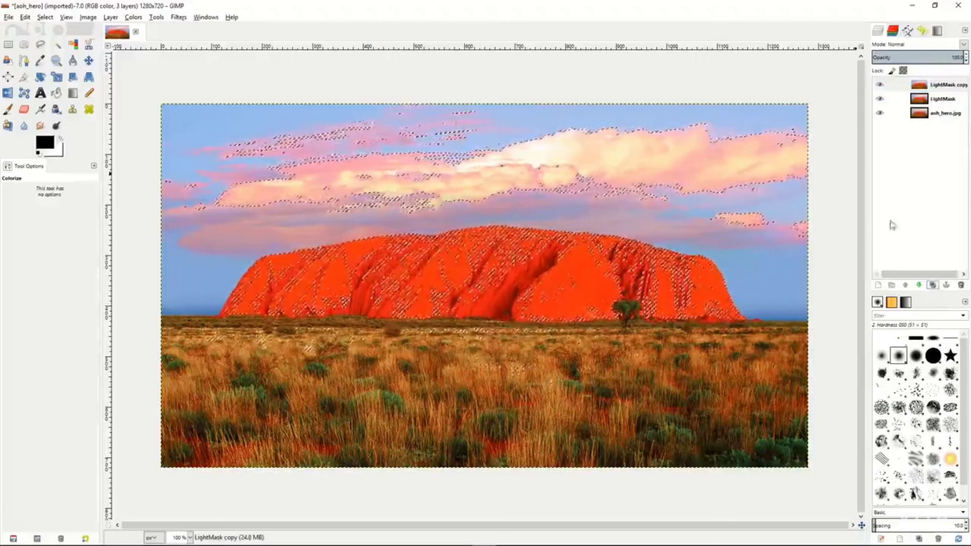
double_click(937, 84)
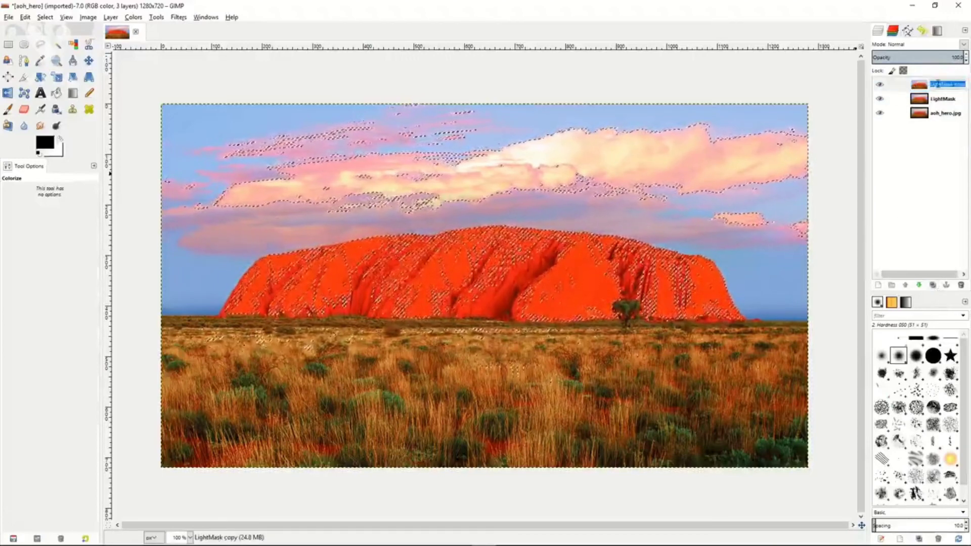
type("DarkMask")
key("Return")
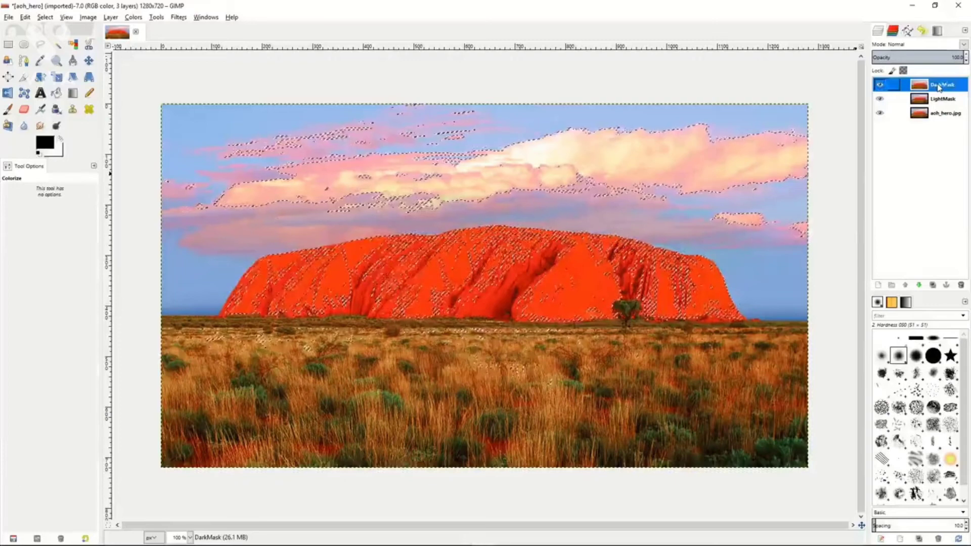
Select the LightMask layer and clear the current selection on the image.
left_click(907, 100)
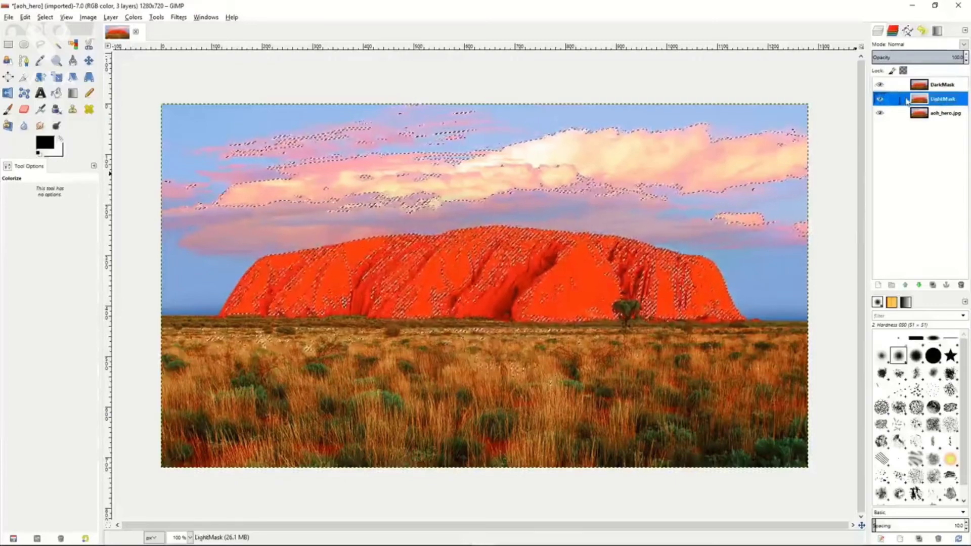
right_click(907, 101)
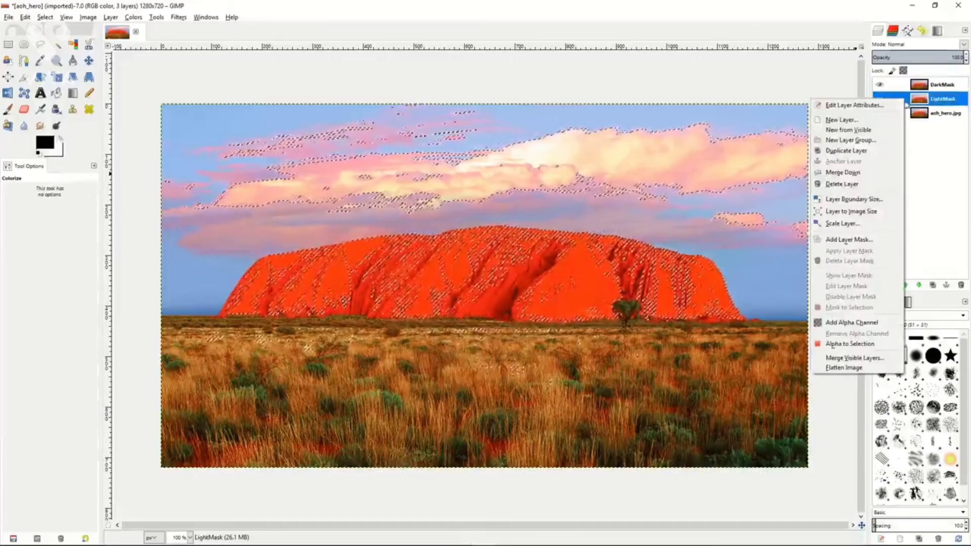
left_click(678, 226)
right_click(685, 232)
mouse_move(708, 262)
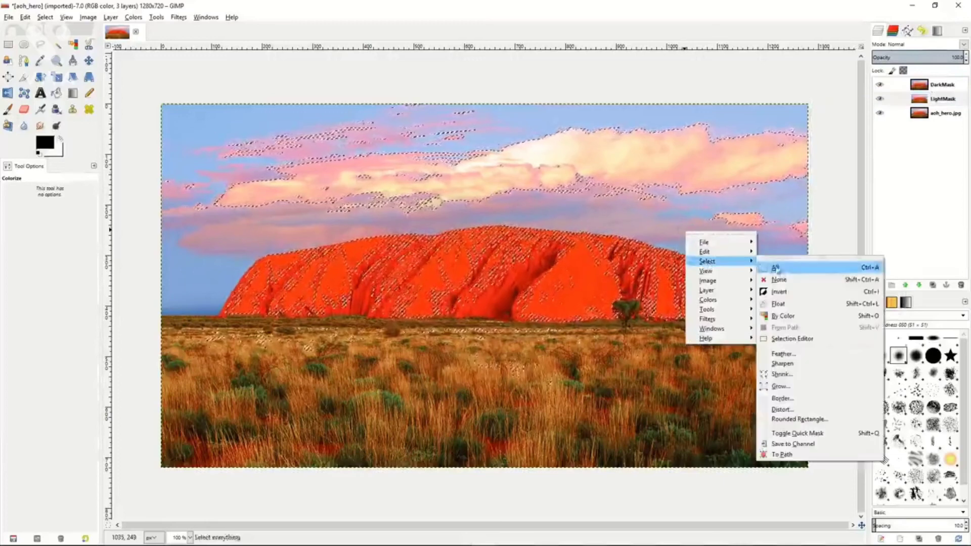
left_click(779, 276)
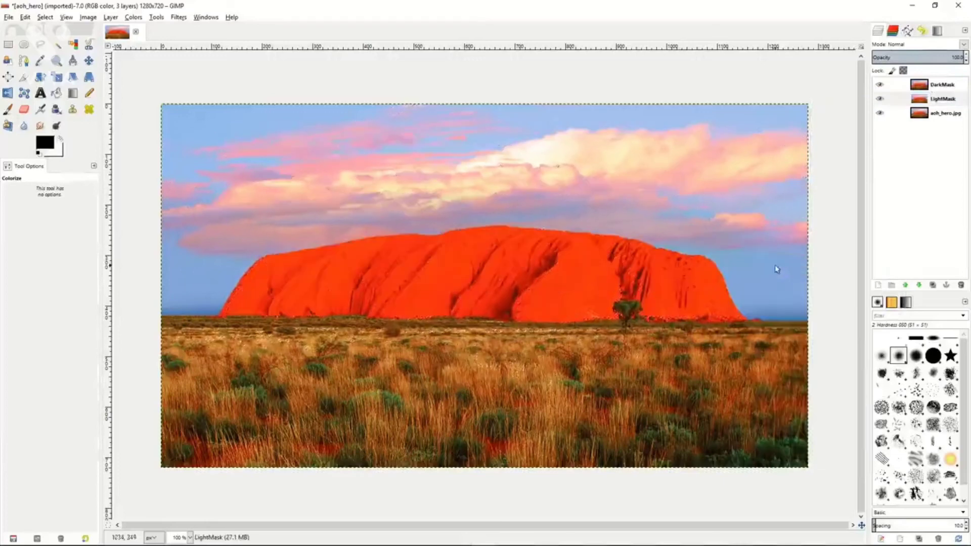
Add a layer mask to the LightMask layer, initialized from channel L.
right_click(907, 101)
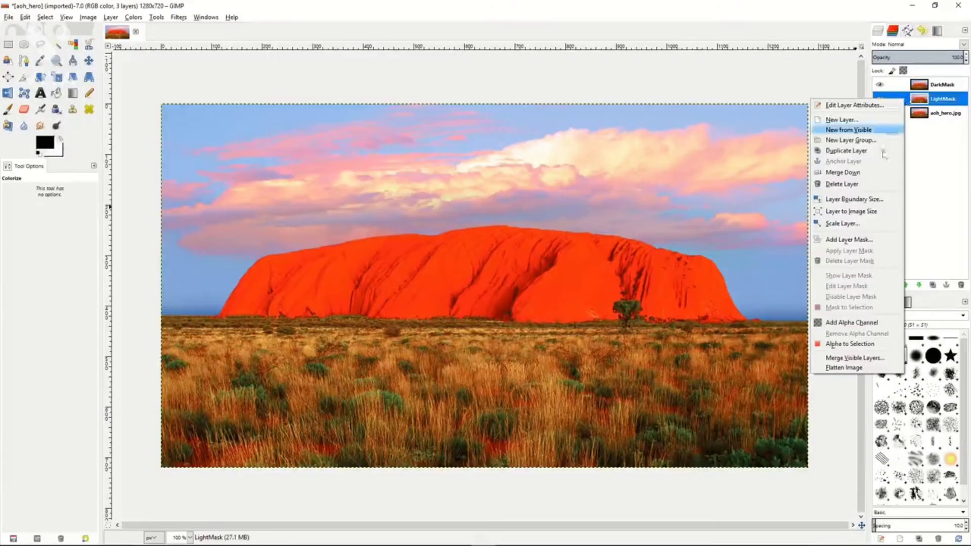
left_click(848, 241)
left_click(791, 209)
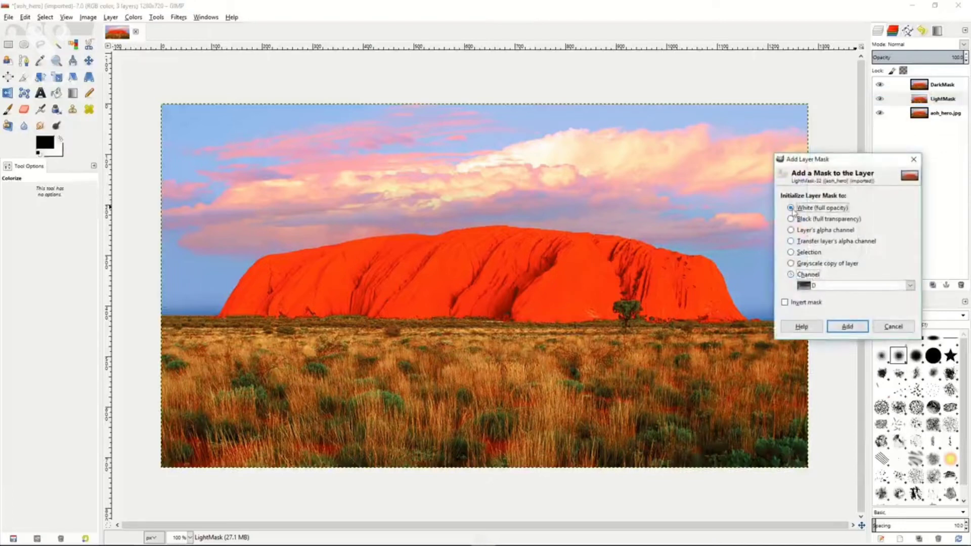
left_click(791, 275)
left_click(909, 285)
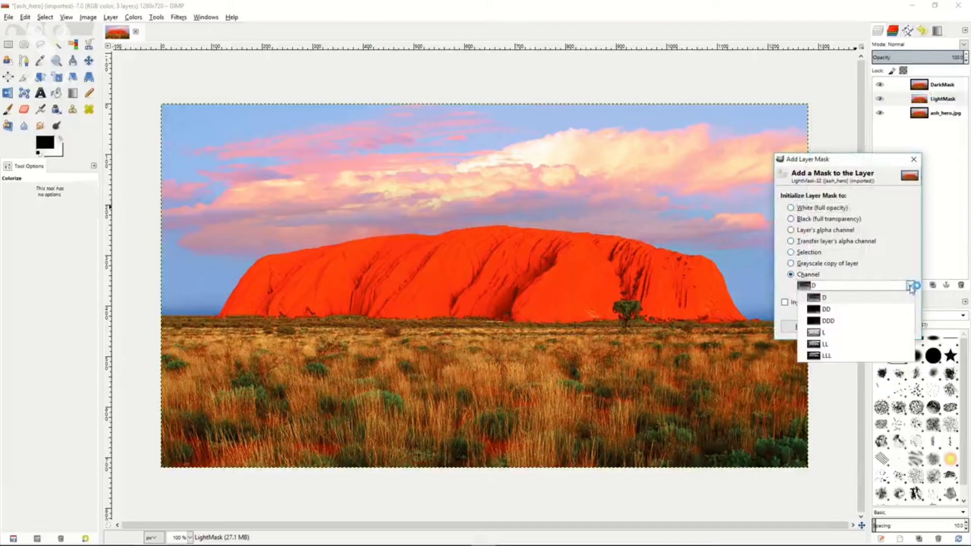
left_click(834, 337)
left_click(849, 328)
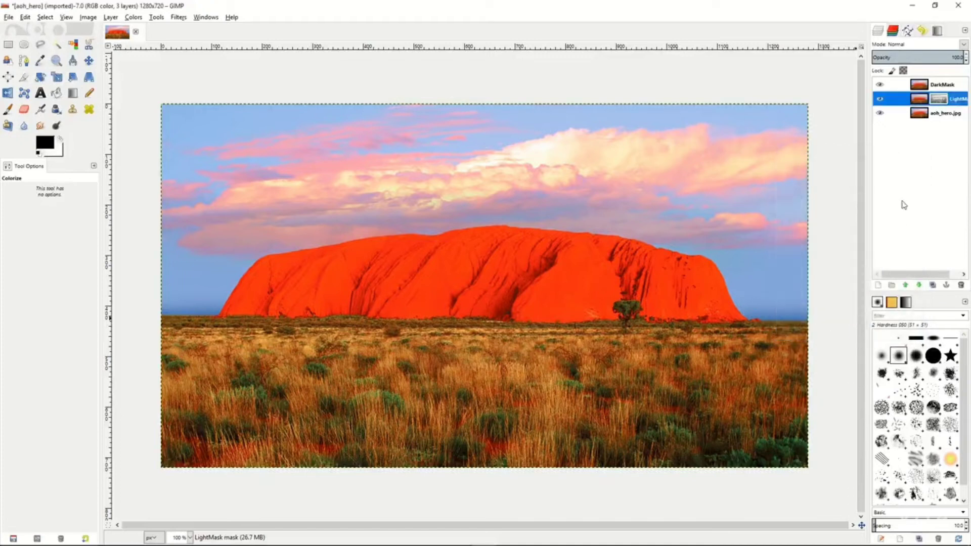
With DarkMask hidden and aoh_hero.jpg visible, colorize the LightMask layer with hue 287, saturation 50 and lightness 6.
left_click(880, 114)
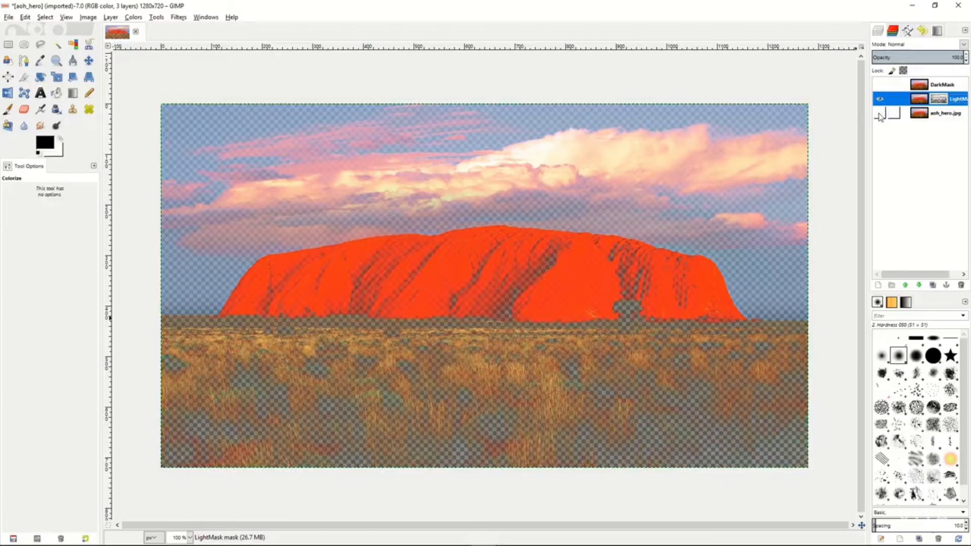
left_click(880, 114)
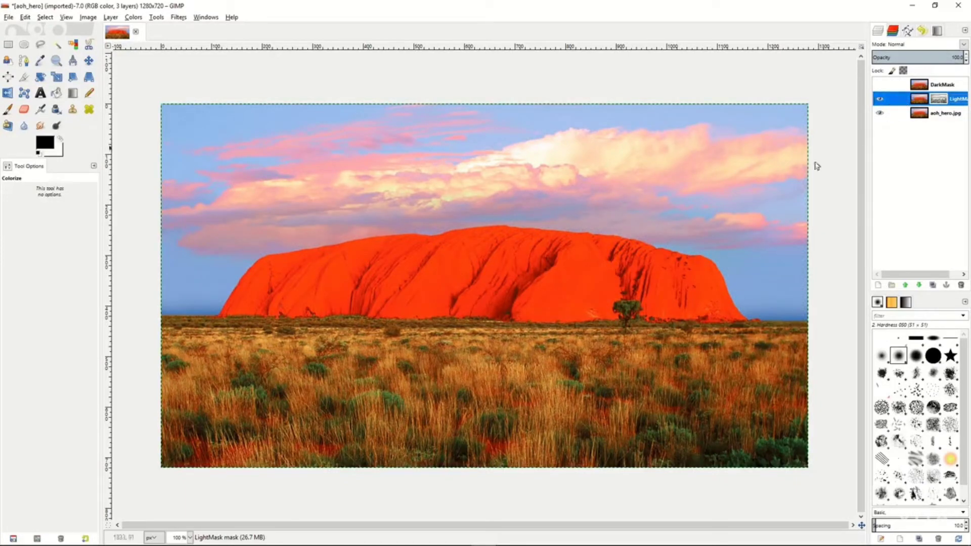
left_click(134, 18)
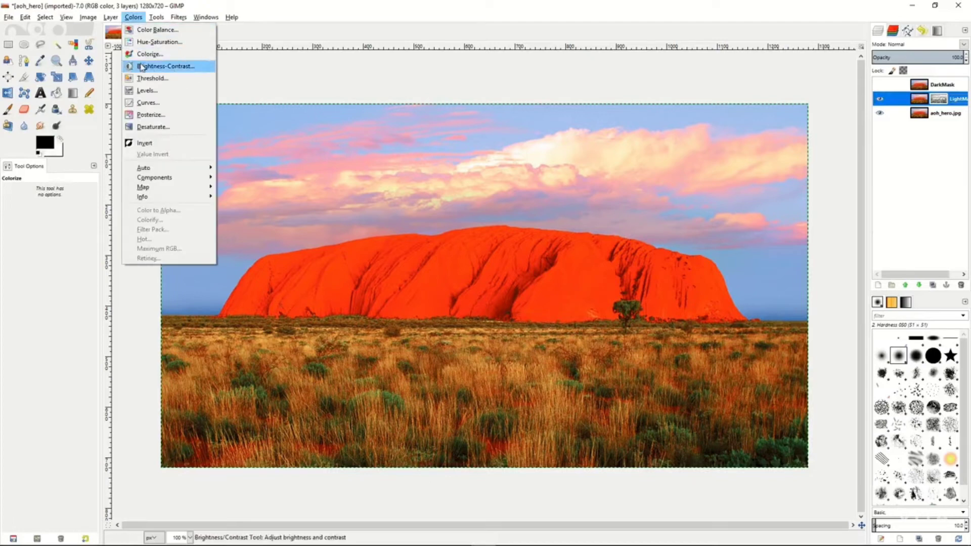
left_click(148, 54)
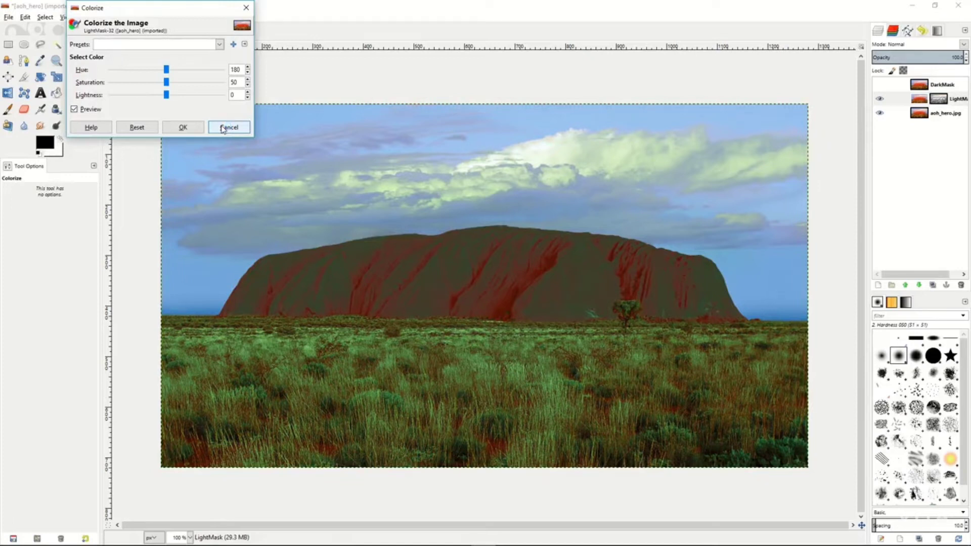
left_click(166, 70)
left_click_drag(166, 69, 171, 98)
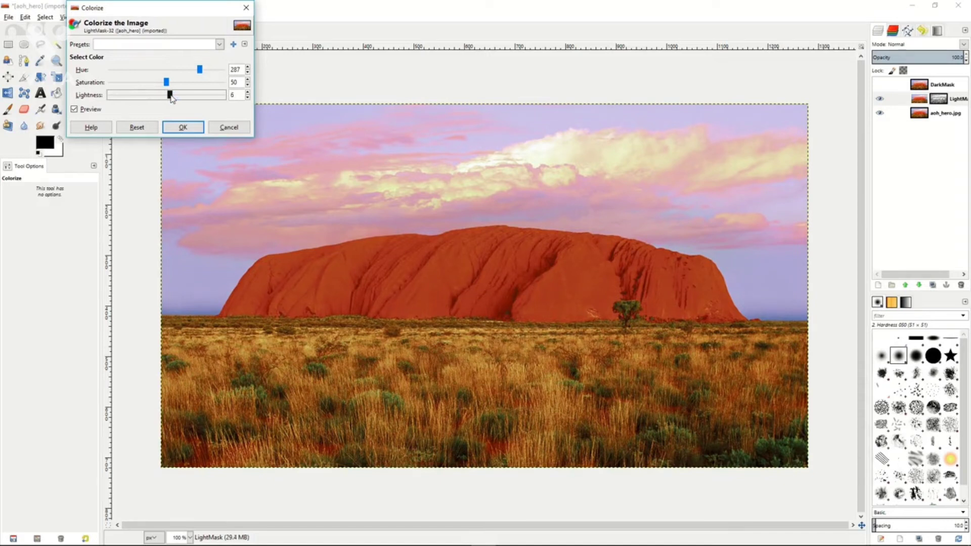
left_click(182, 127)
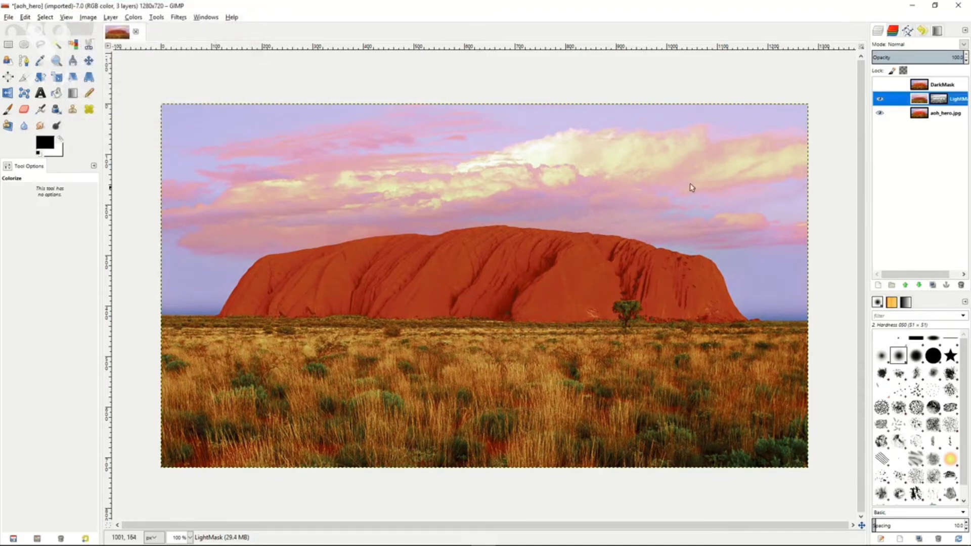
Toggle the DarkMask layer's visibility to compare the original colors with the colorized LightMask result.
left_click(879, 85)
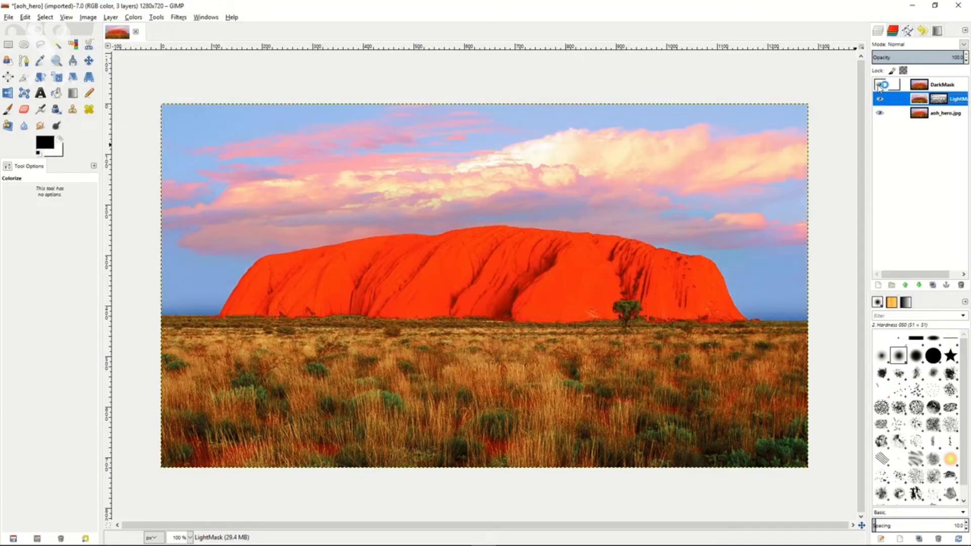
left_click(880, 85)
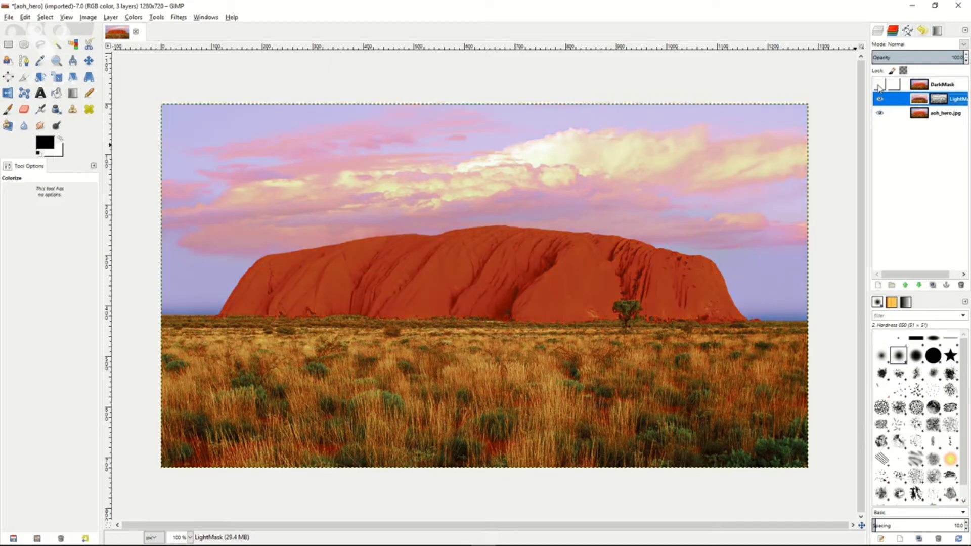
left_click(879, 86)
left_click(878, 86)
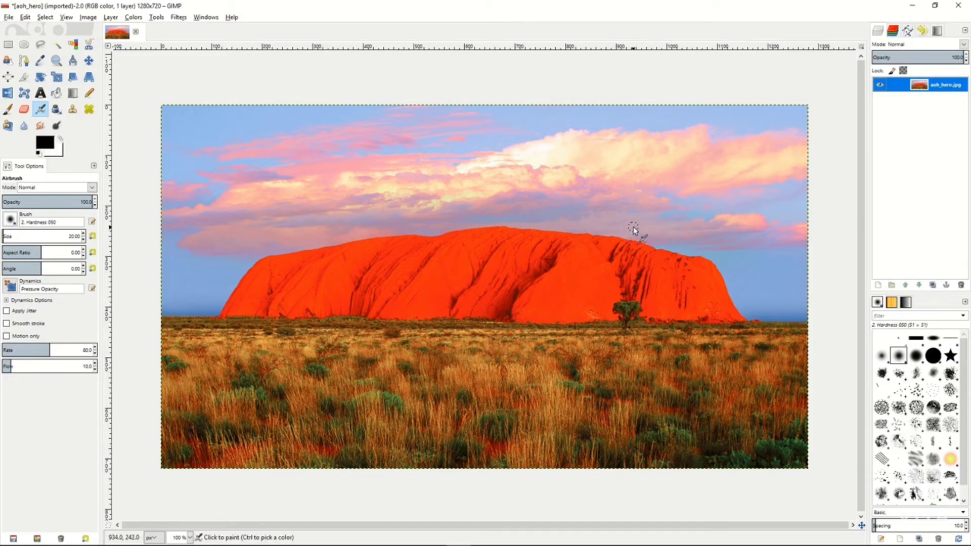
Duplicate the aoh_hero.jpg layer and give the copy a layer mask made from a grayscale copy of the layer.
left_click(935, 287)
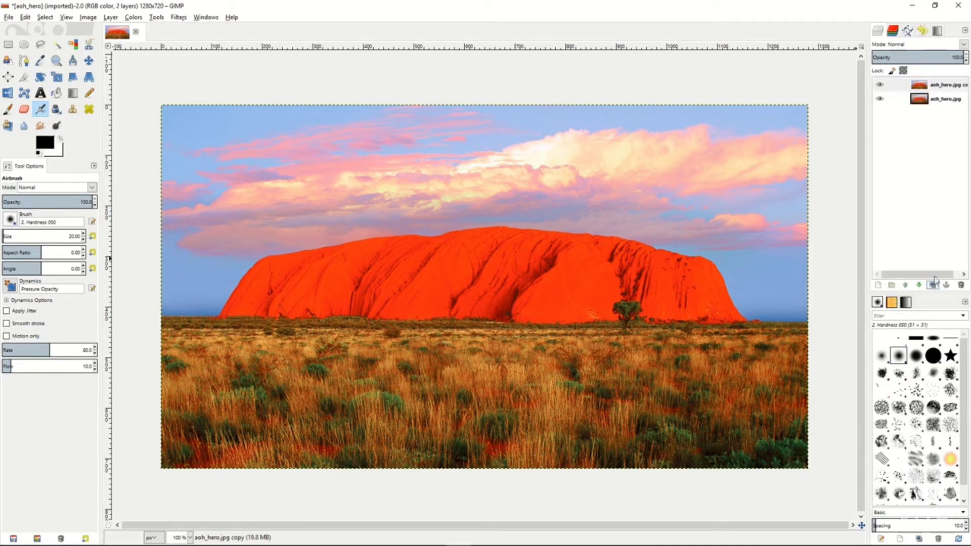
left_click(908, 87)
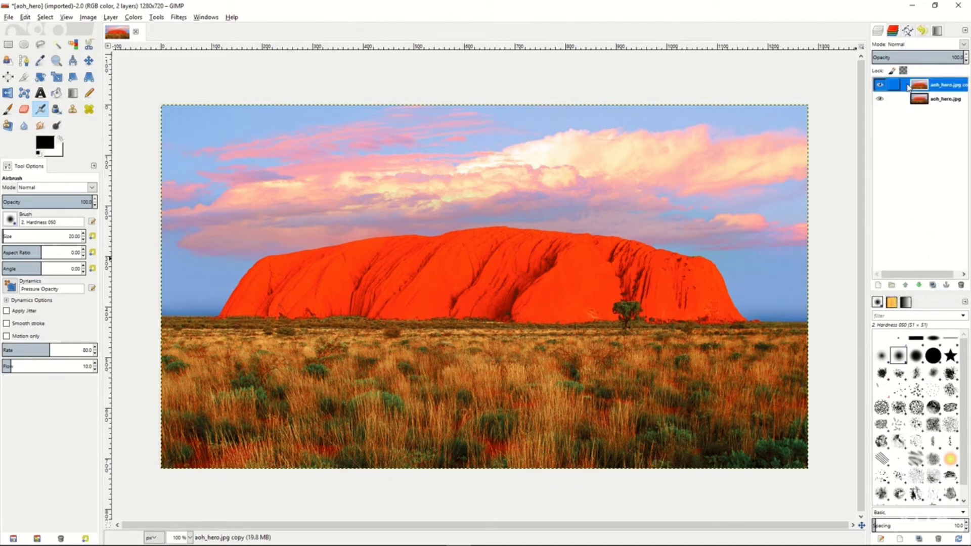
right_click(908, 87)
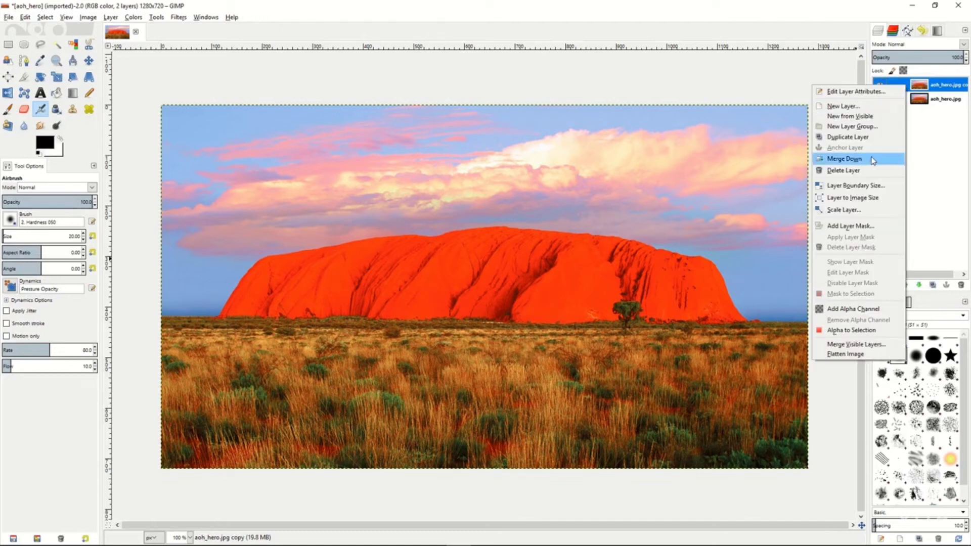
left_click(858, 226)
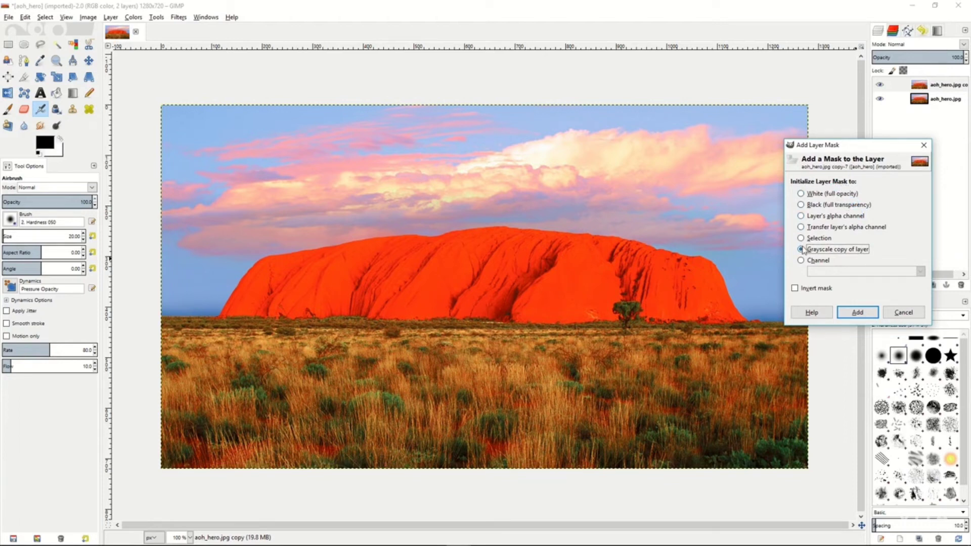
left_click(859, 313)
Show the copy's layer mask on the canvas and invert its colors.
right_click(903, 87)
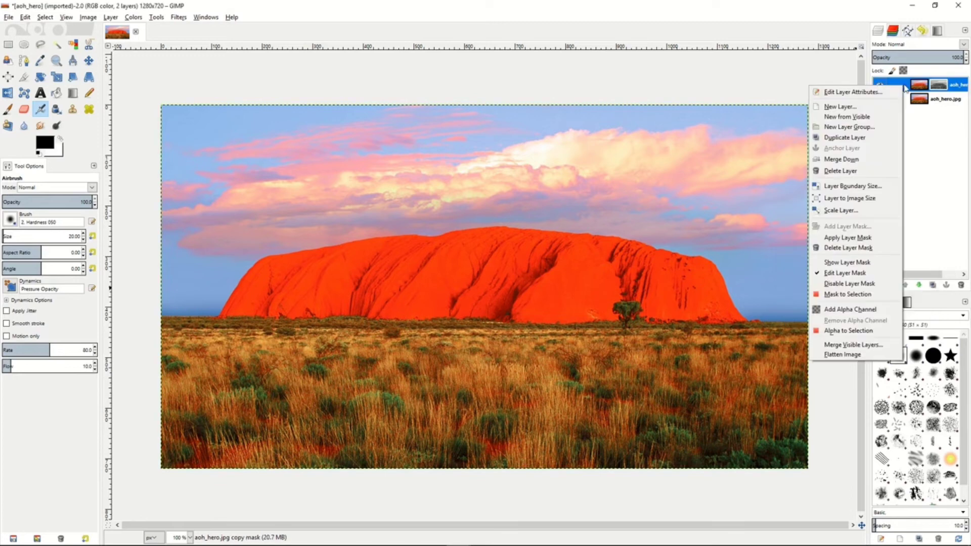
left_click(857, 262)
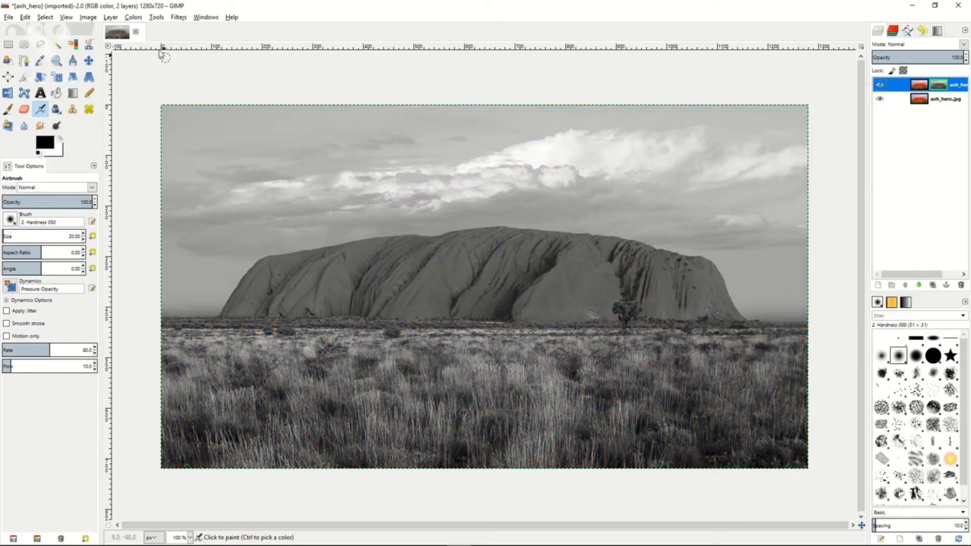
left_click(135, 18)
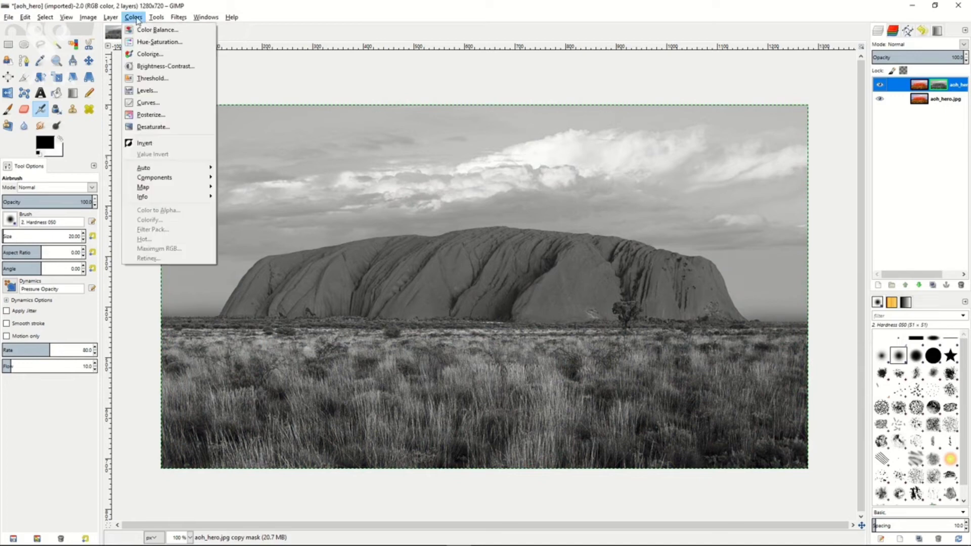
left_click(152, 143)
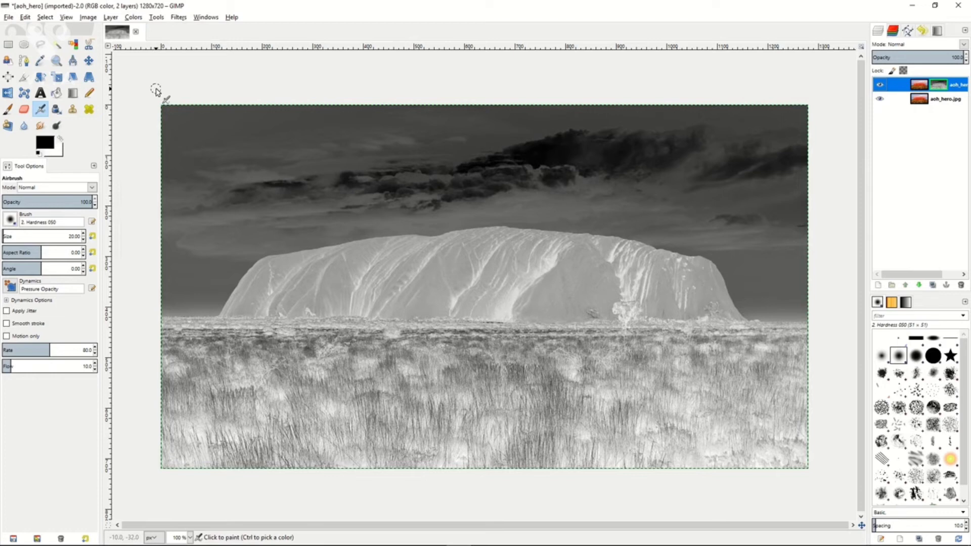
Apply a Gaussian blur to the inverted mask with a 5.0 px horizontal and vertical radius, using the RLE method.
left_click(178, 17)
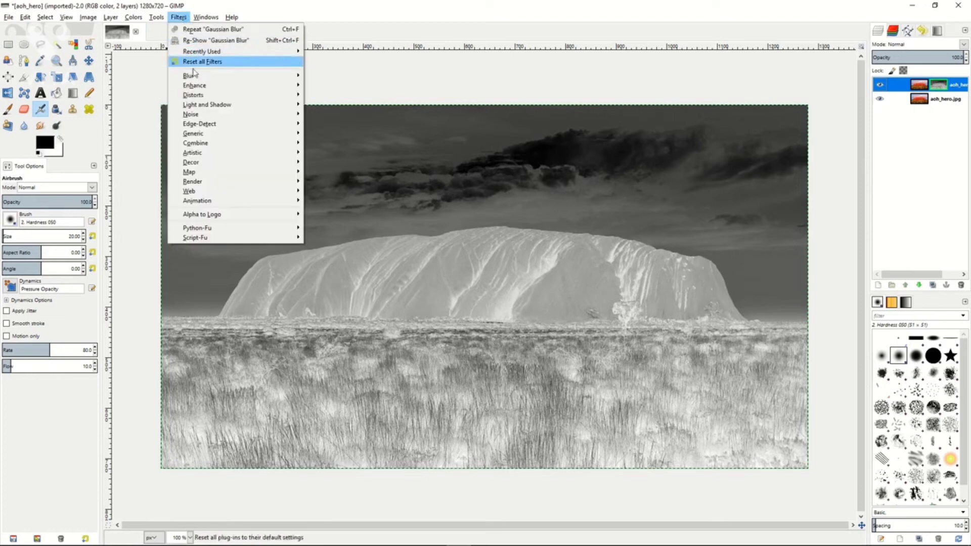
mouse_move(196, 77)
left_click(337, 86)
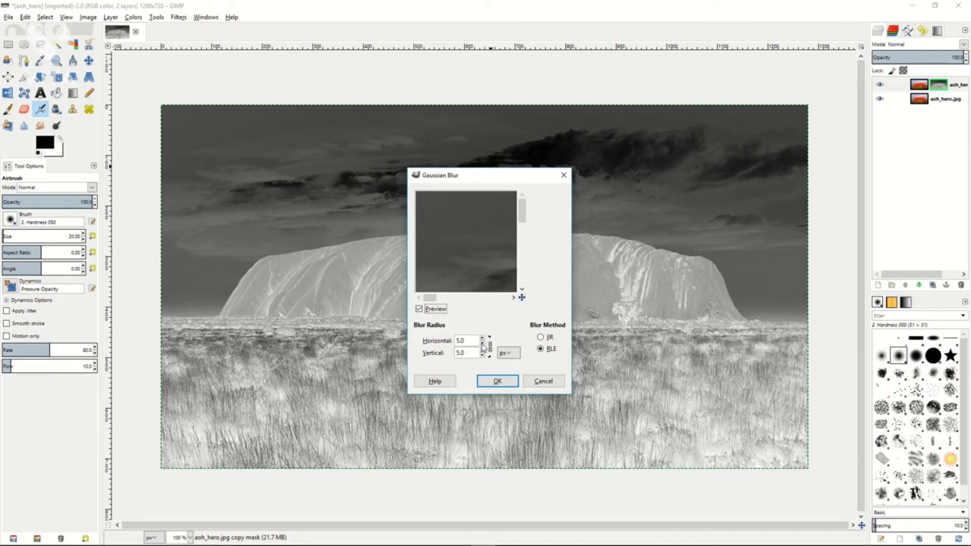
left_click(482, 338)
left_click(482, 338)
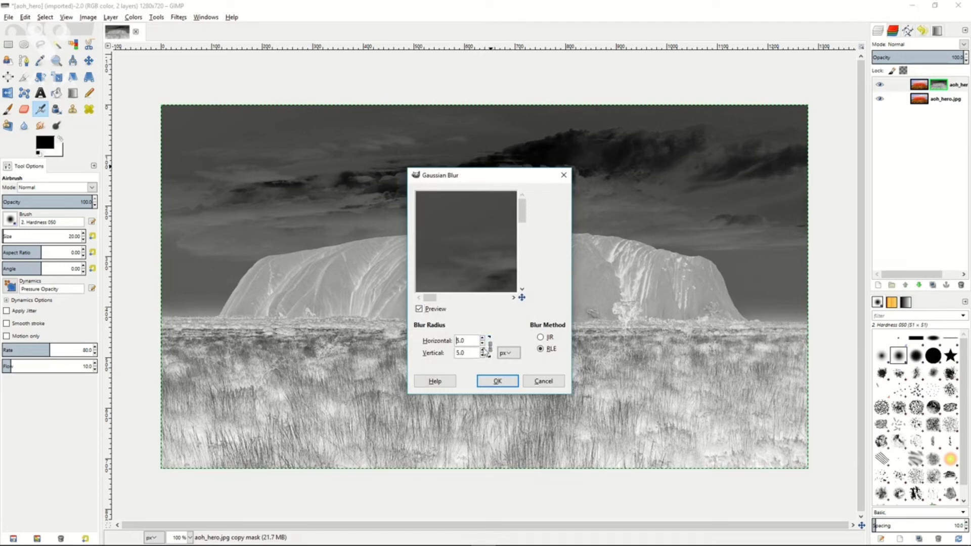
left_click(496, 381)
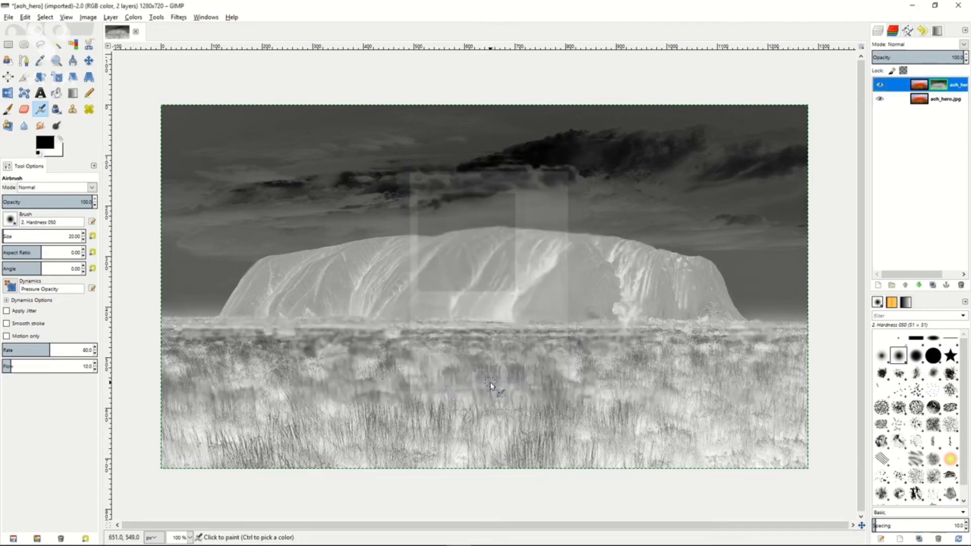
Stop showing the layer mask and blend the masked copy in Overlay mode, adjusting its opacity.
right_click(907, 87)
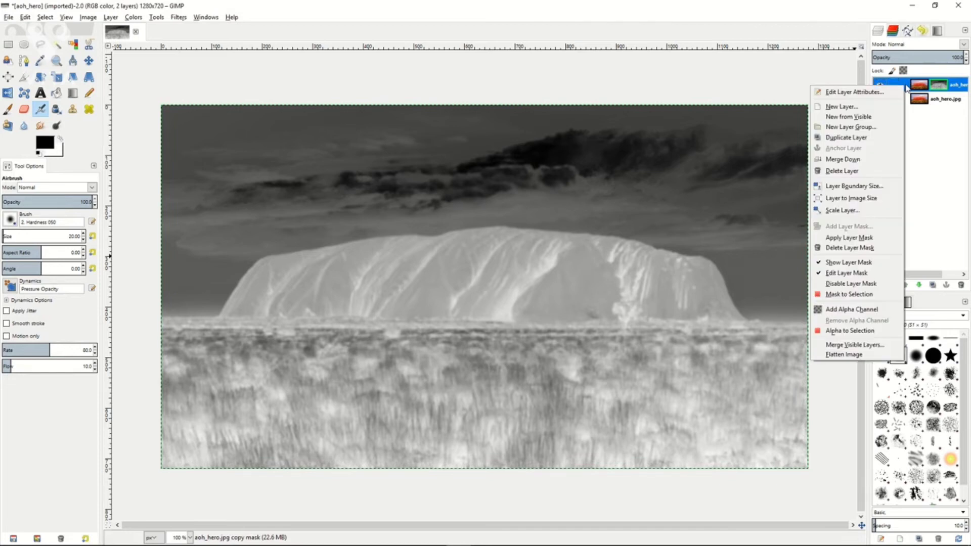
left_click(859, 264)
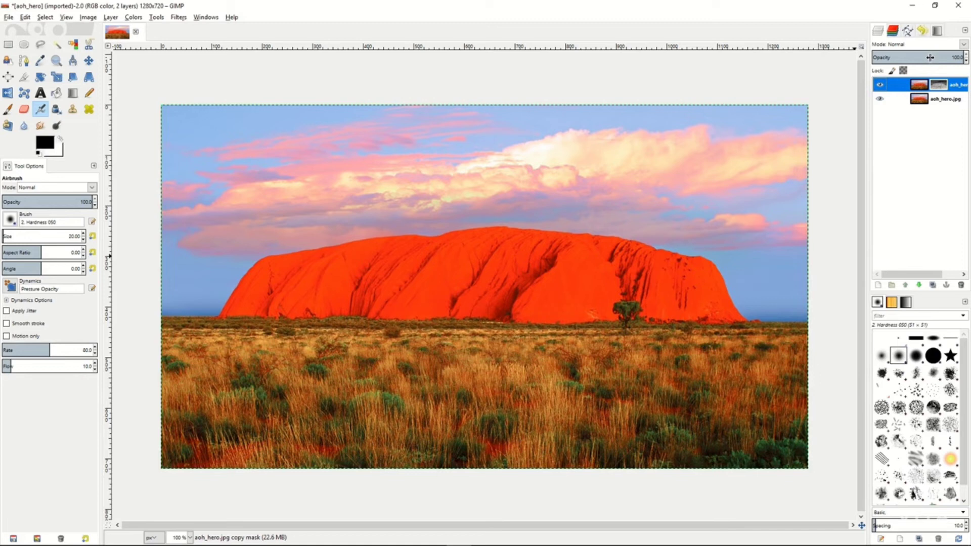
left_click(964, 45)
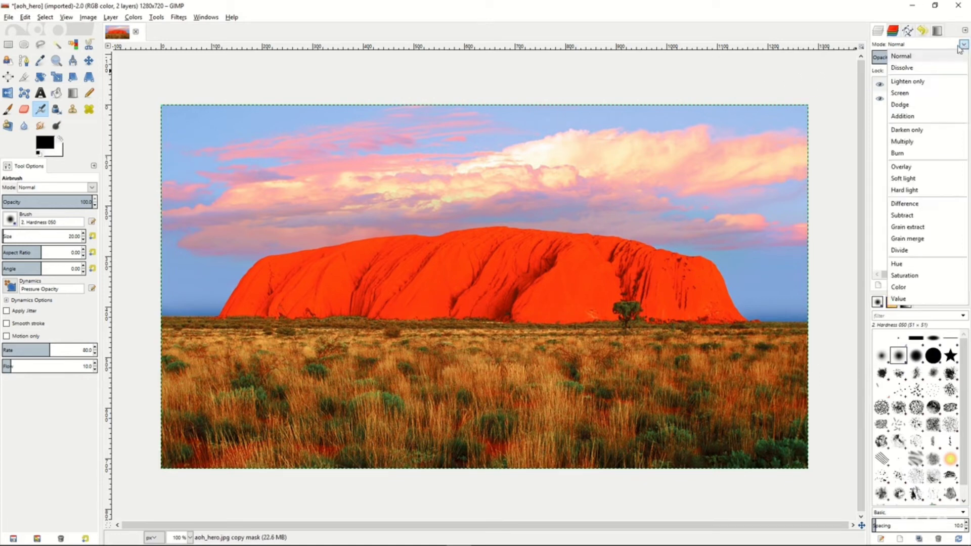
left_click(914, 169)
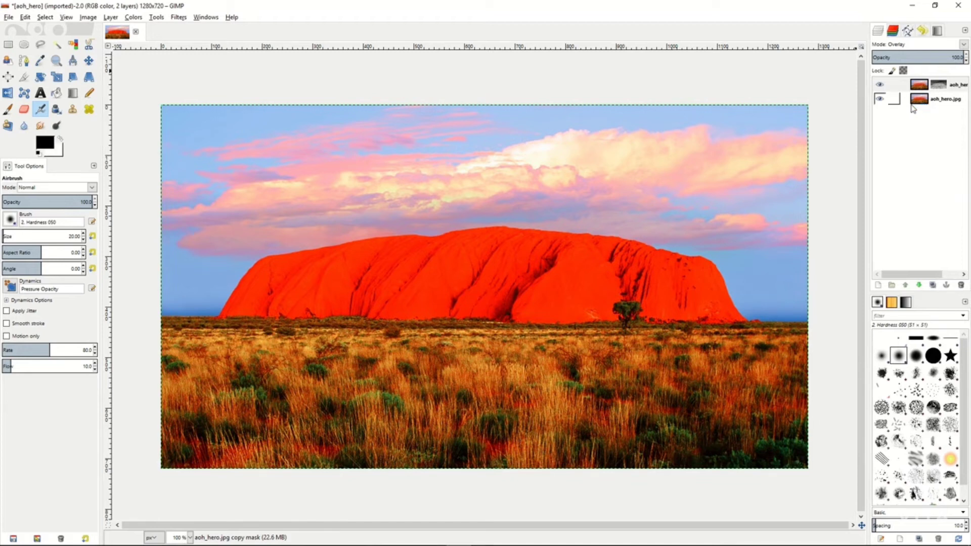
mouse_move(945, 57)
left_mouse_down()
mouse_move(894, 57)
mouse_move(942, 56)
left_mouse_up()
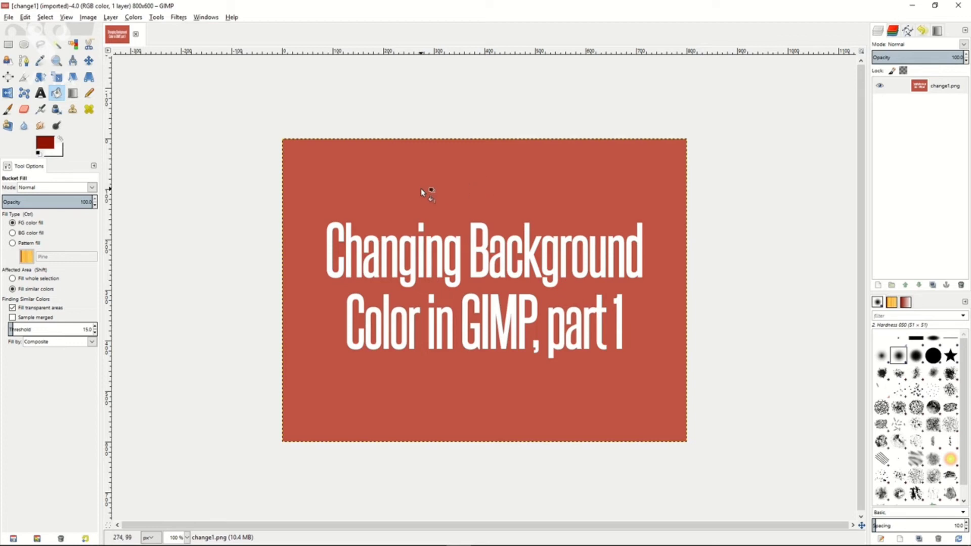
In the change1.png image, sample the red background as the foreground color with the Color Picker.
key("o")
left_click(360, 208)
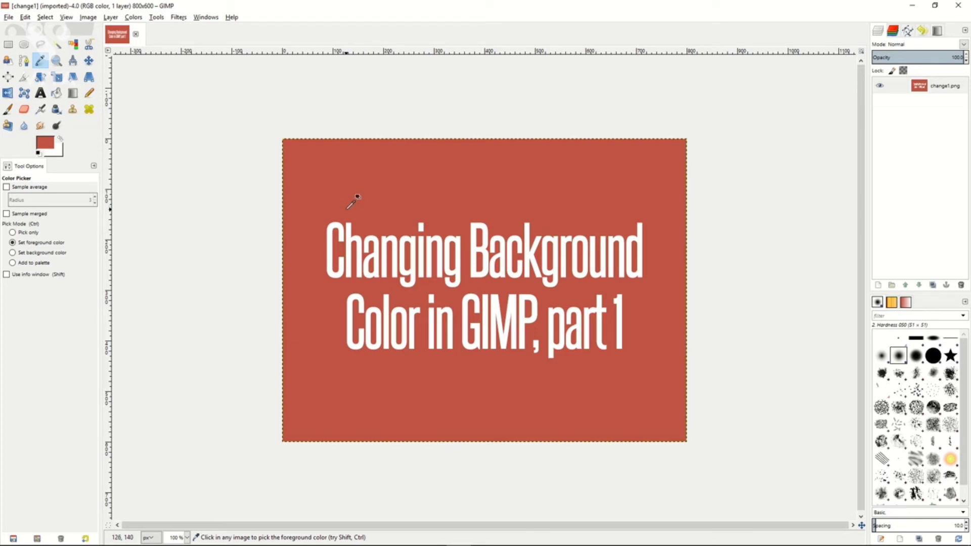
Make the red background transparent with Color to Alpha, using the red c05444 sampled from the canvas.
left_click(134, 18)
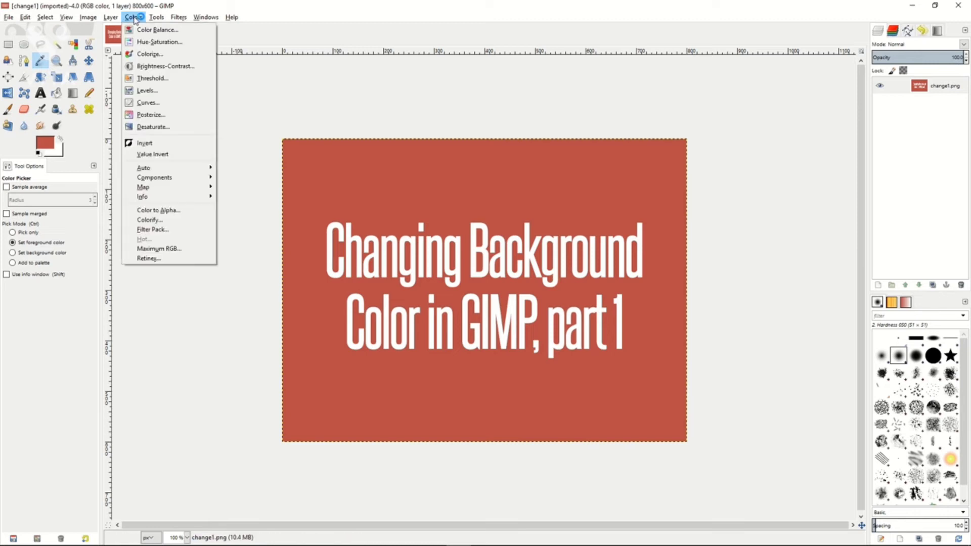
left_click(169, 210)
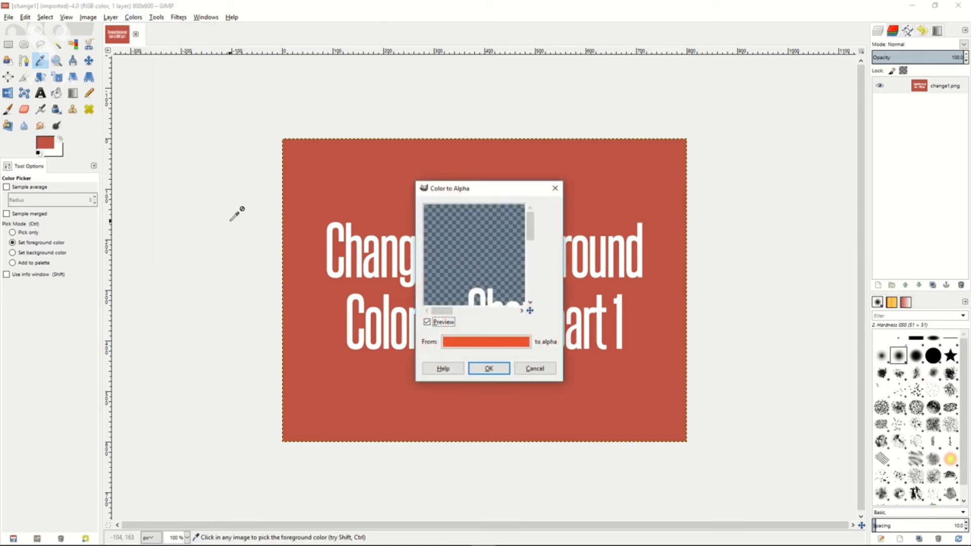
left_click(486, 346)
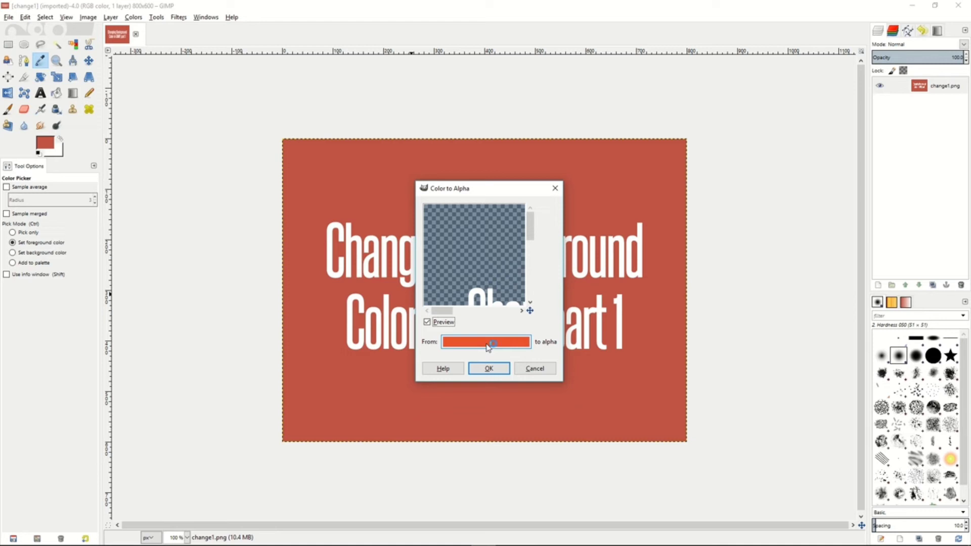
left_click(488, 346)
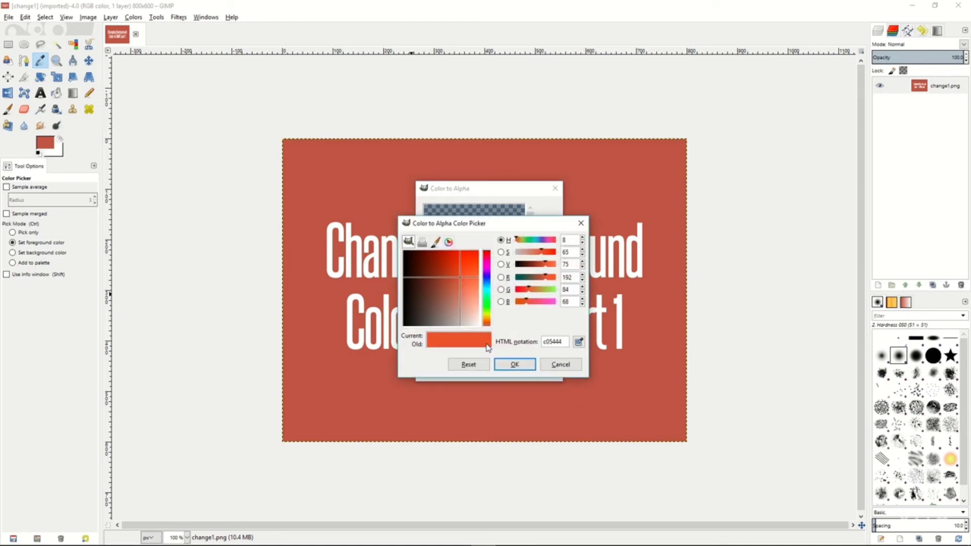
left_click(579, 343)
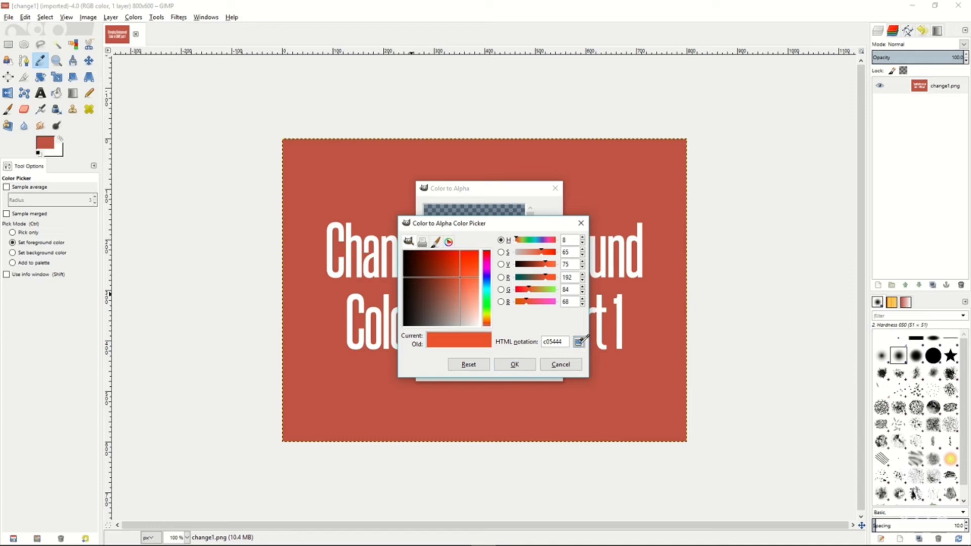
left_click(643, 342)
key("alt+Tab")
left_click(516, 364)
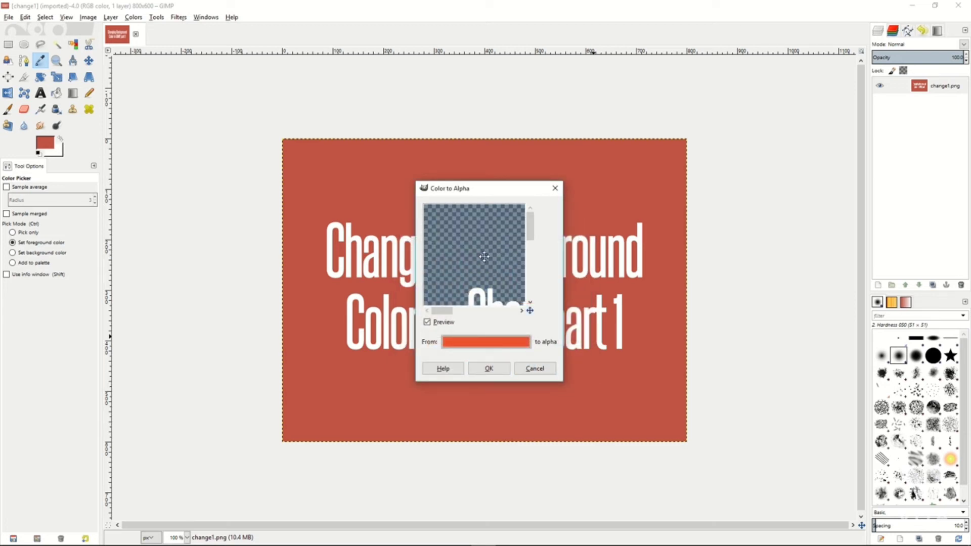
mouse_move(484, 257)
left_mouse_down()
mouse_move(471, 239)
mouse_move(468, 249)
left_mouse_up()
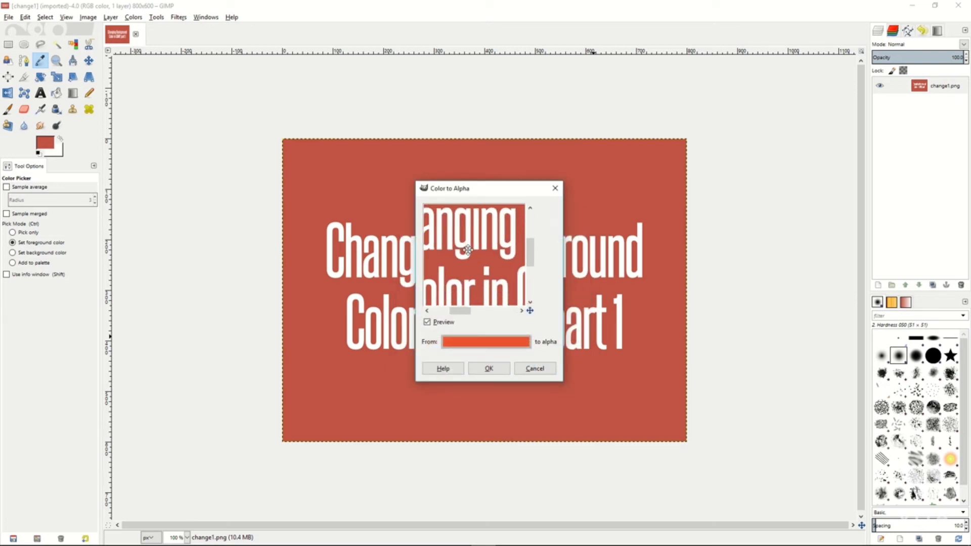
left_click(488, 368)
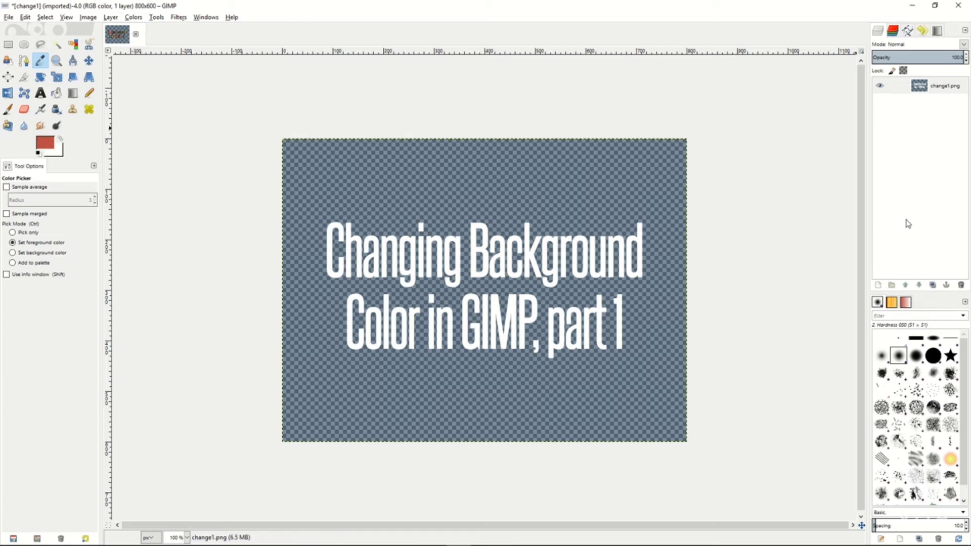
Add a transparent 800 x 600 px layer named Layer and move it below the change1.png layer.
right_click(897, 176)
left_click(848, 196)
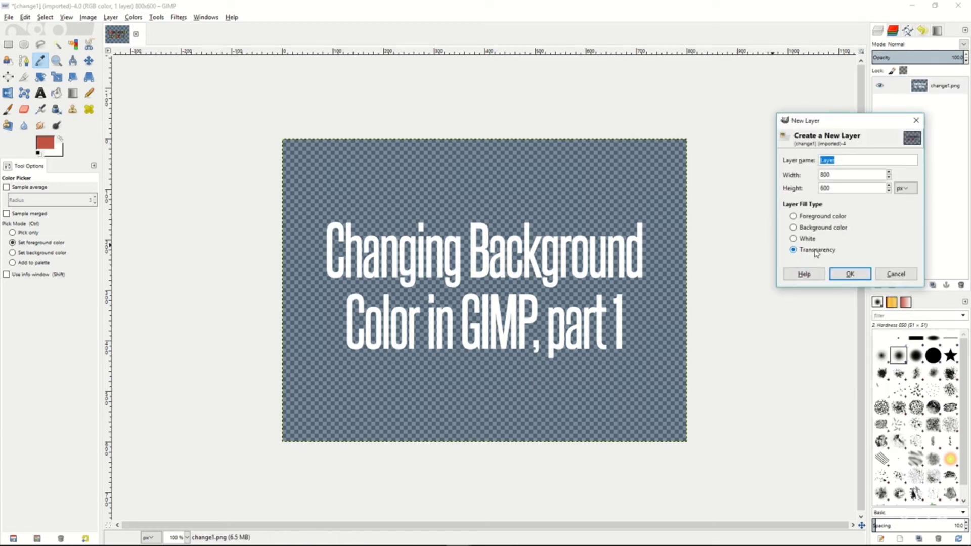
left_click(849, 273)
left_click_drag(907, 98, 955, 112)
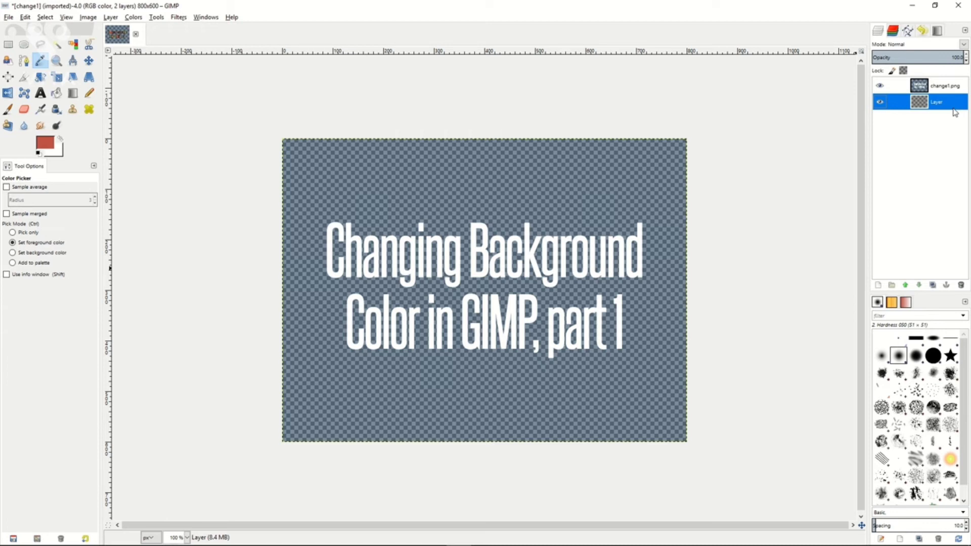
Change the foreground color to a teal blue and fill the new lower layer with it using Bucket Fill.
key("shift+b")
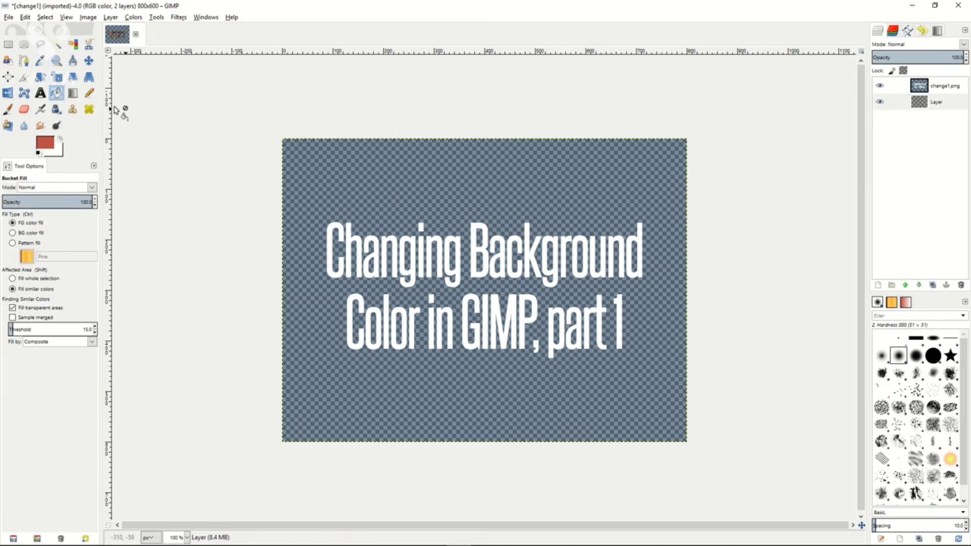
left_click(43, 142)
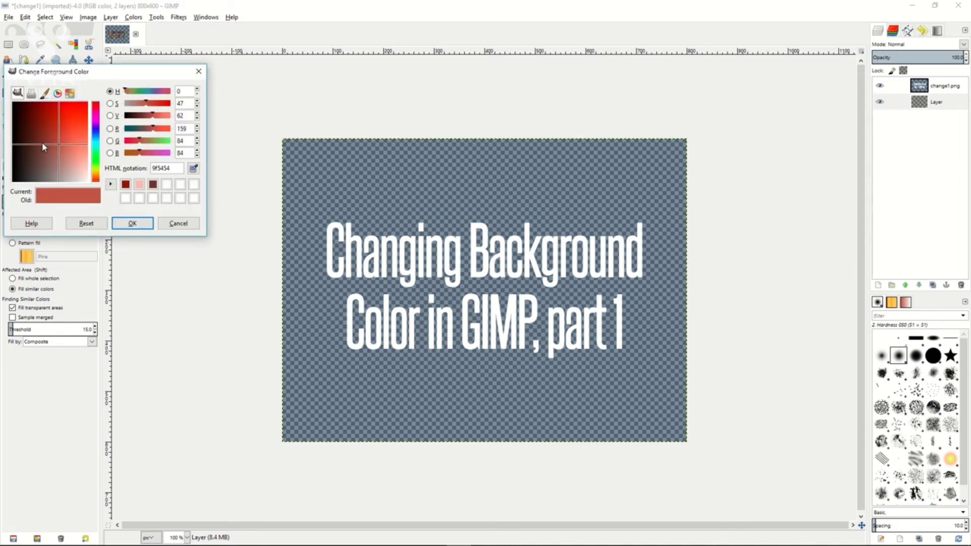
left_click(96, 143)
left_click(132, 223)
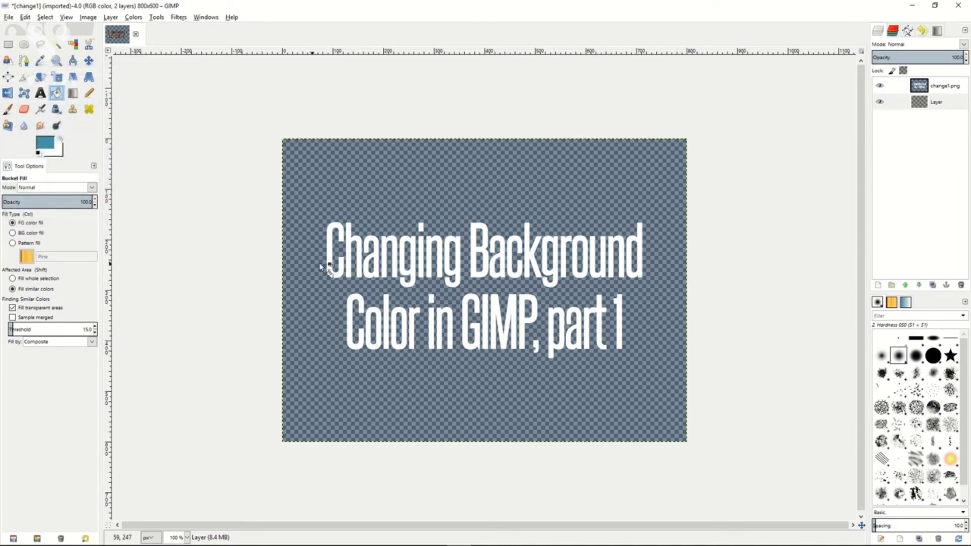
left_click(419, 193)
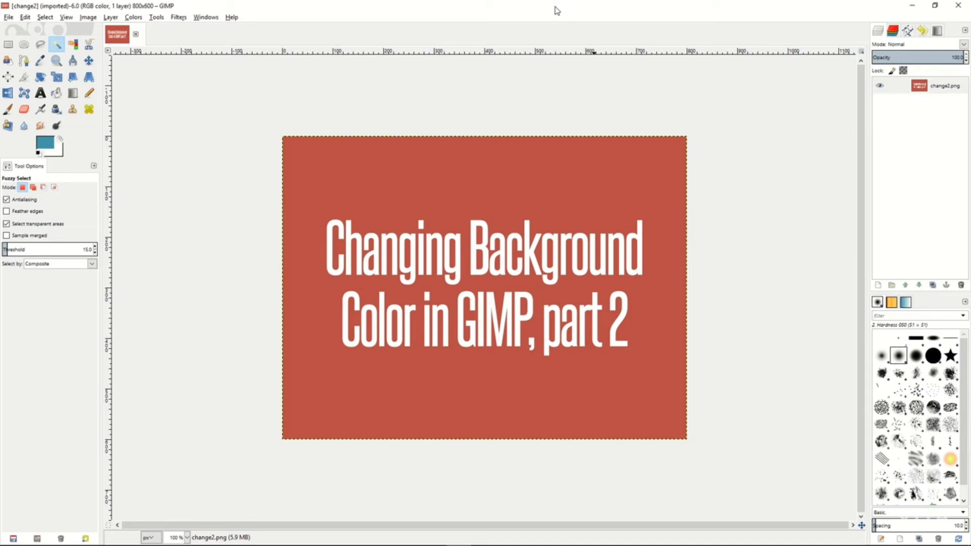
Select the change2.png layer in the part 2 image.
left_click(936, 86)
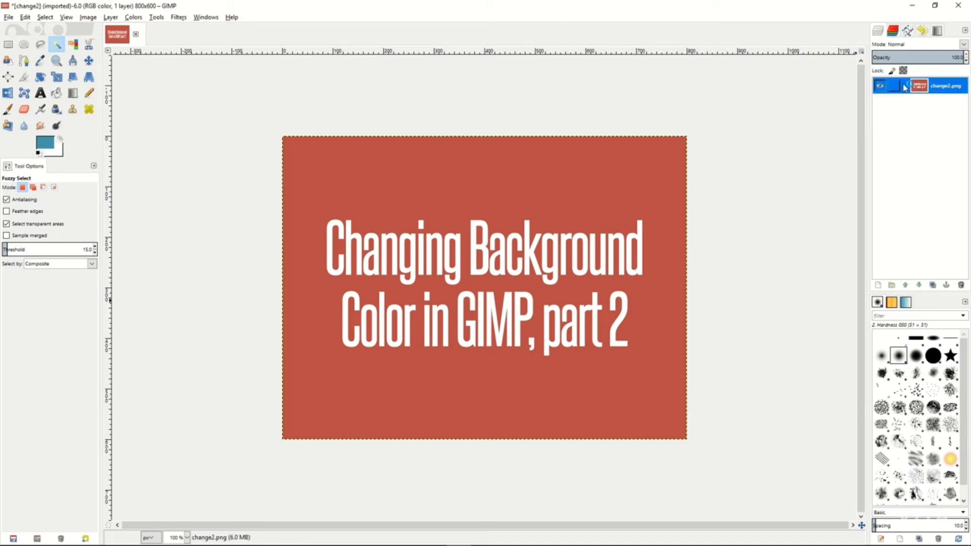
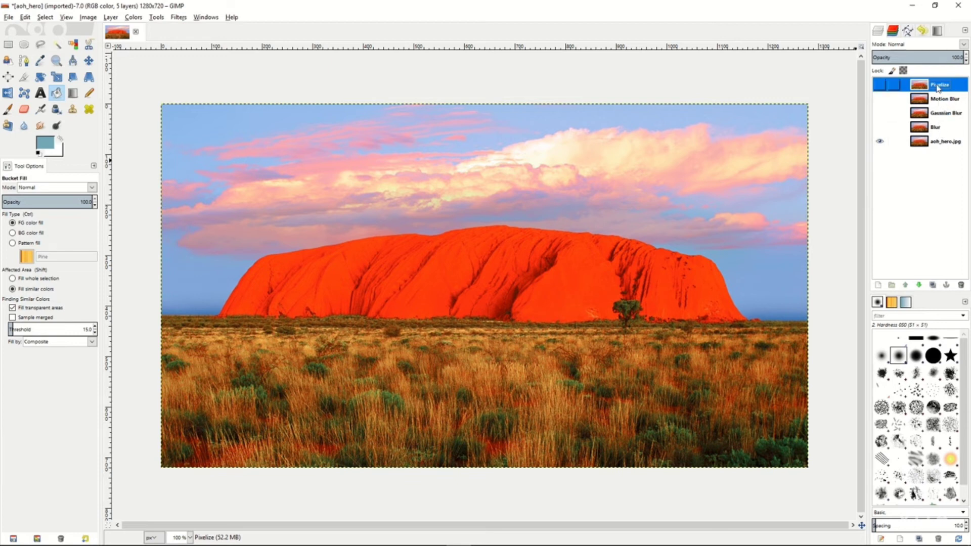
Show the Blur layer, apply the simple Blur filter to it, and compare it against the original photo.
left_click(938, 129)
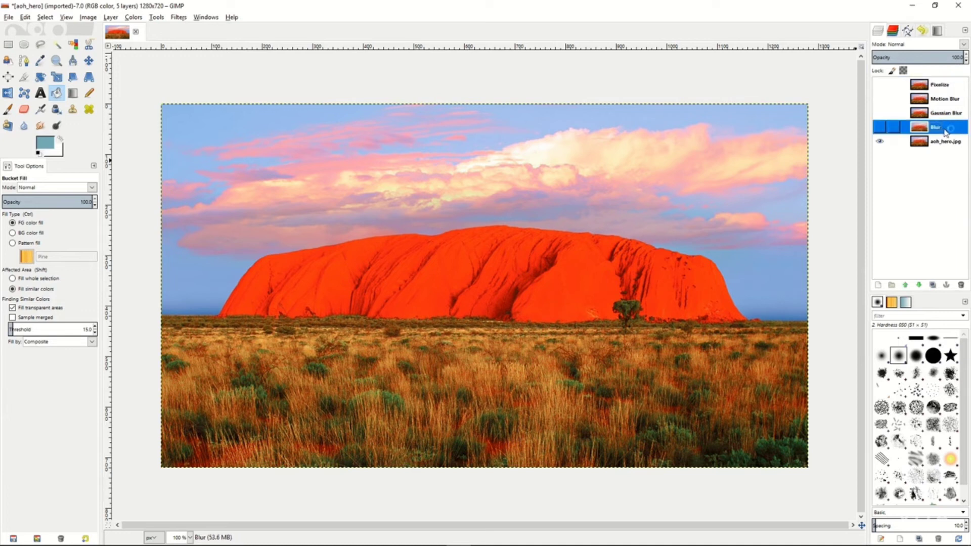
left_click(880, 127)
left_click(178, 18)
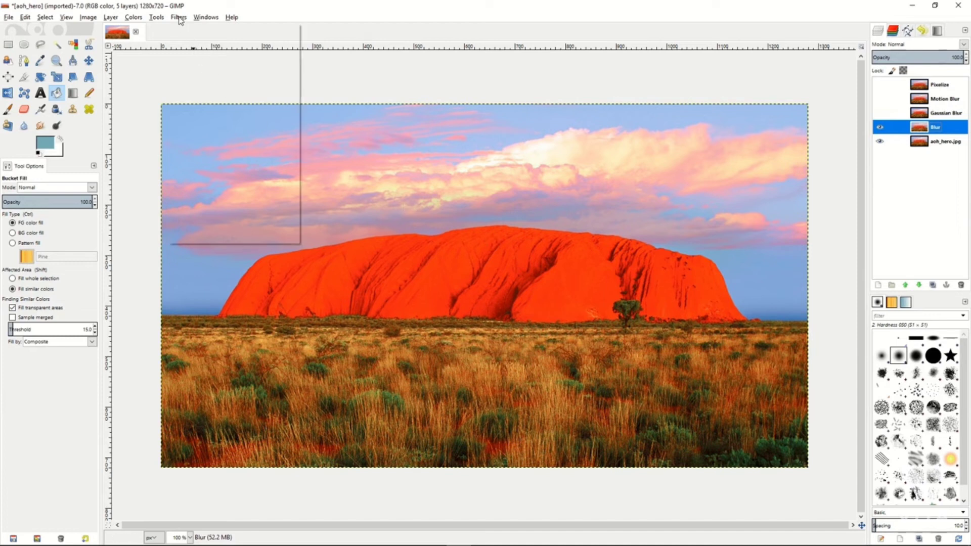
mouse_move(184, 75)
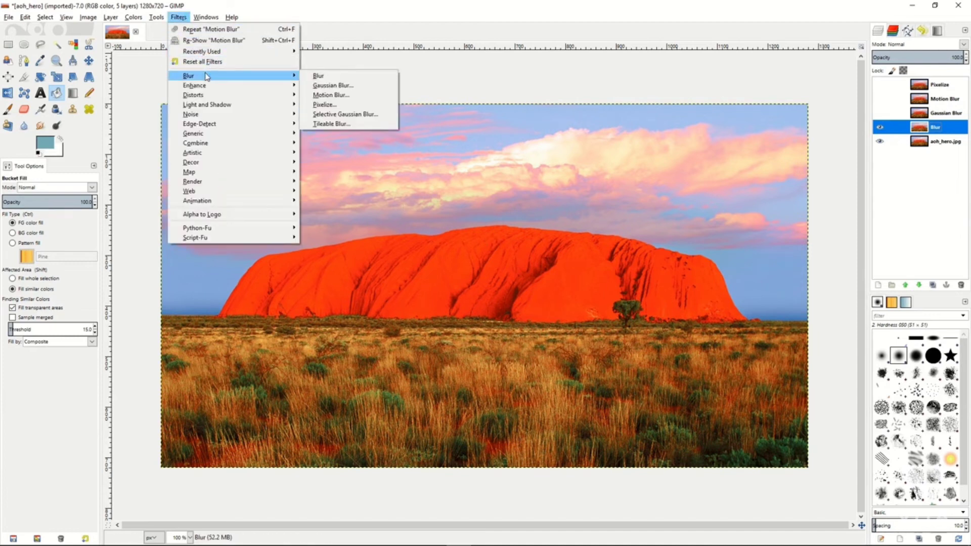
left_click(322, 77)
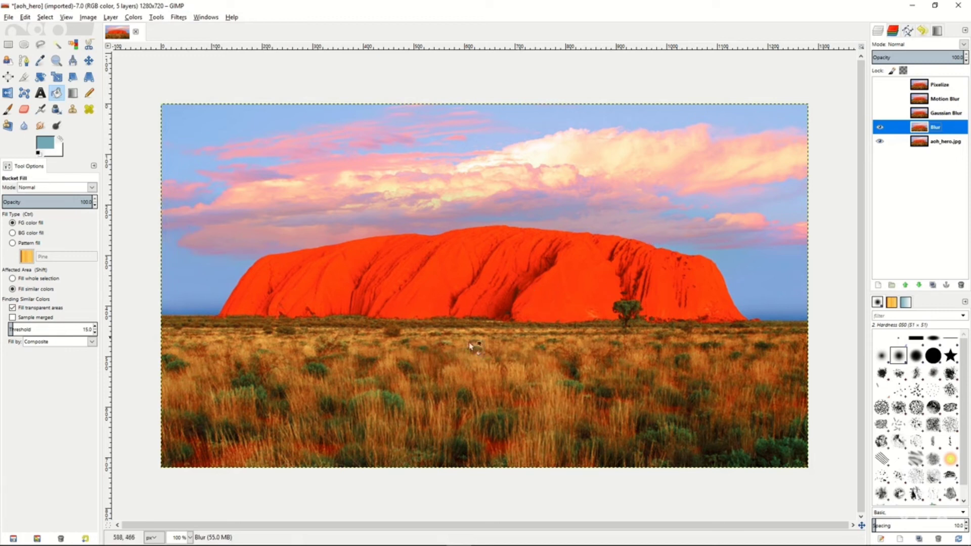
left_click(880, 129)
left_click(880, 129)
left_click(881, 131)
Show the Gaussian Blur layer and apply a Gaussian Blur with an 11 px horizontal and vertical radius using the RLE method.
left_click(948, 114)
left_click(880, 114)
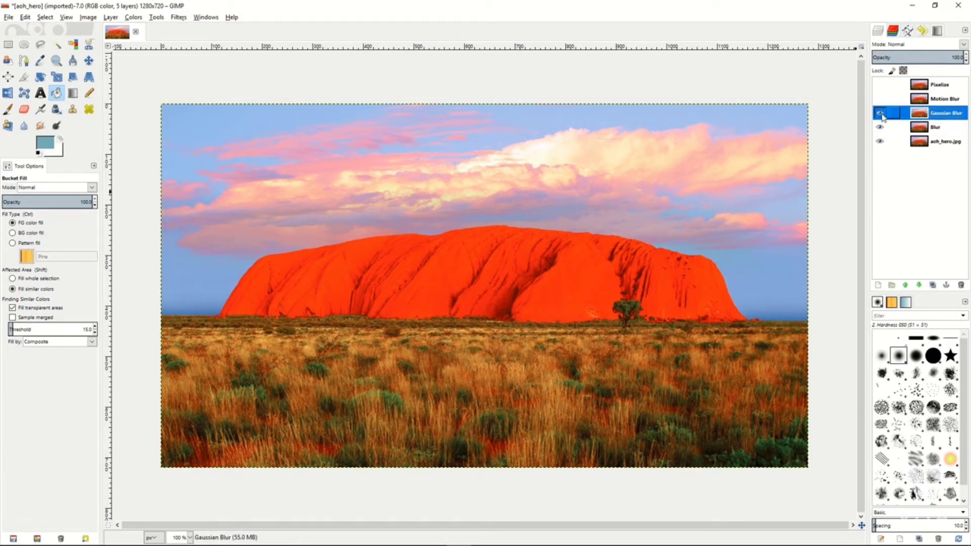
left_click(179, 18)
mouse_move(188, 75)
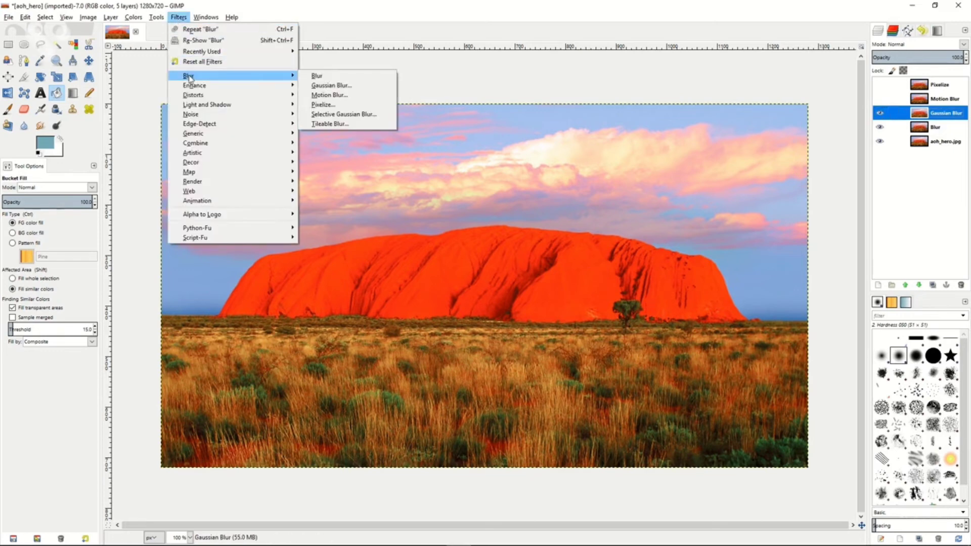
left_click(349, 84)
left_click(482, 343)
left_click(482, 343)
left_click(482, 344)
left_click(483, 343)
left_click(482, 337)
left_click(482, 337)
left_click(482, 338)
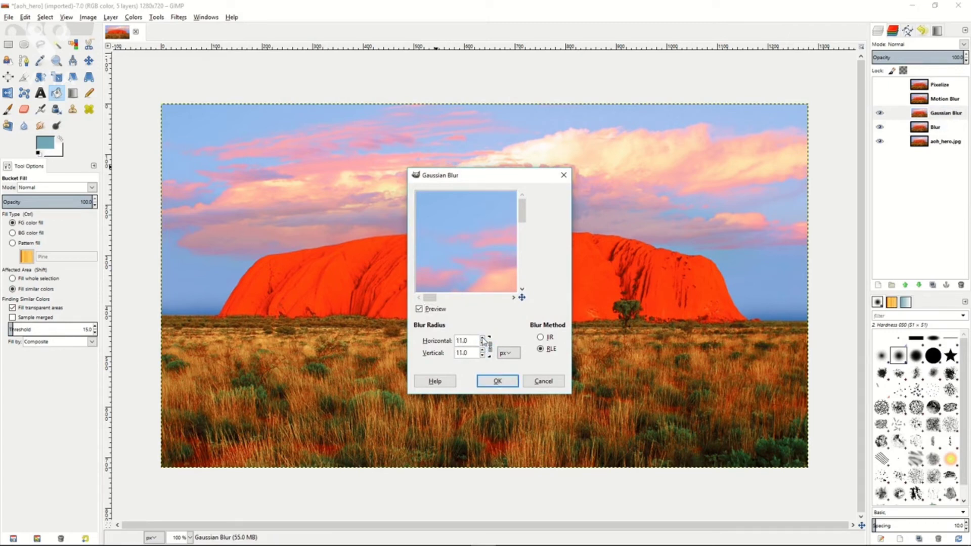
left_click(497, 381)
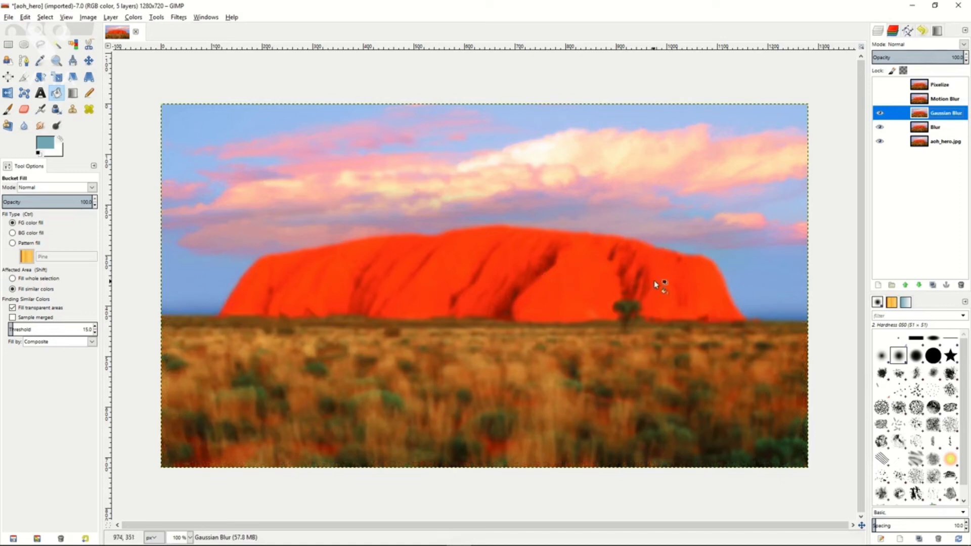
Show the Motion Blur layer and apply an outward Zoom motion blur to it with a length of 28.
left_click(940, 104)
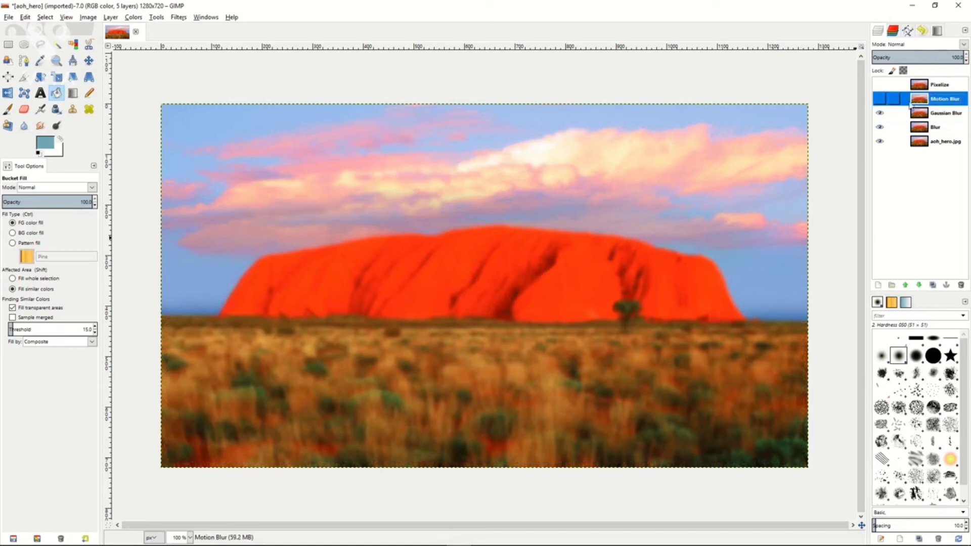
left_click(880, 98)
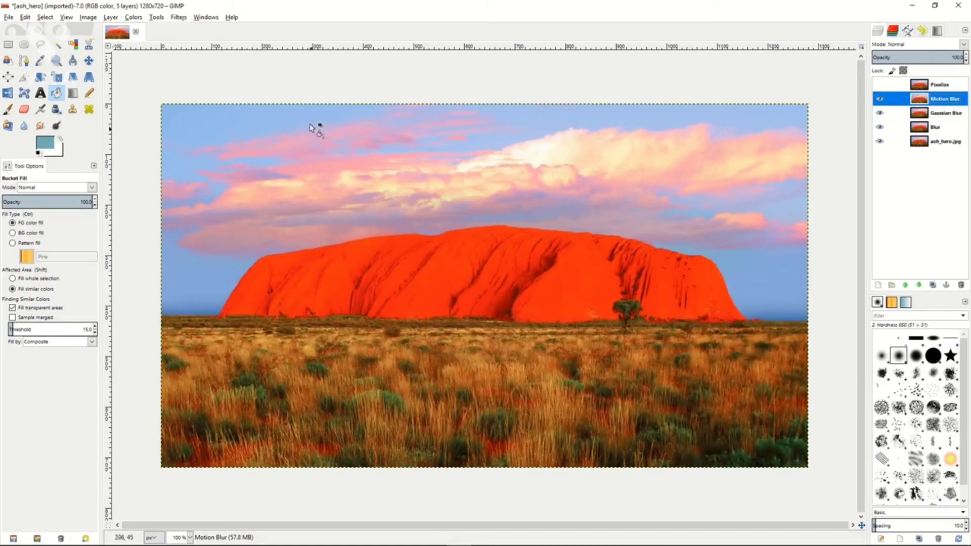
left_click(178, 17)
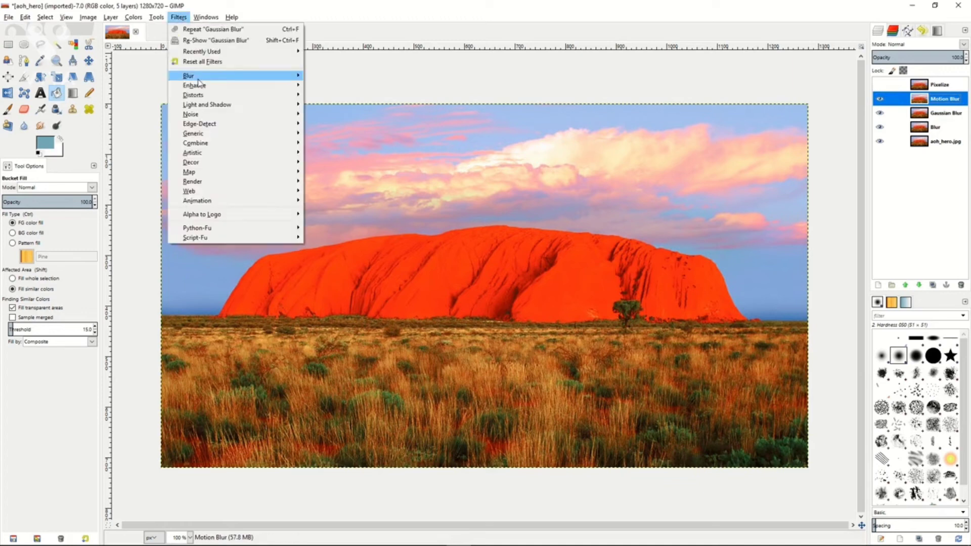
left_click(373, 96)
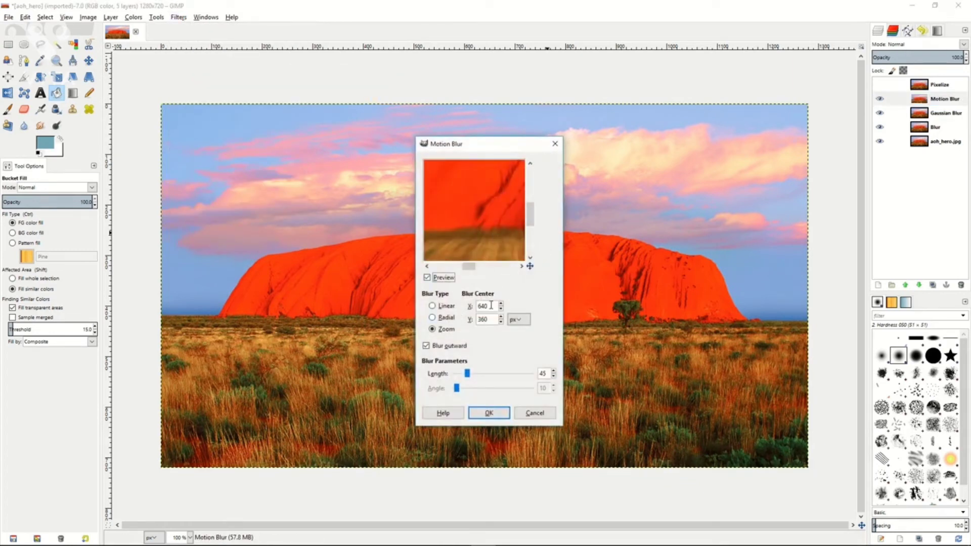
left_click_drag(467, 374, 462, 374)
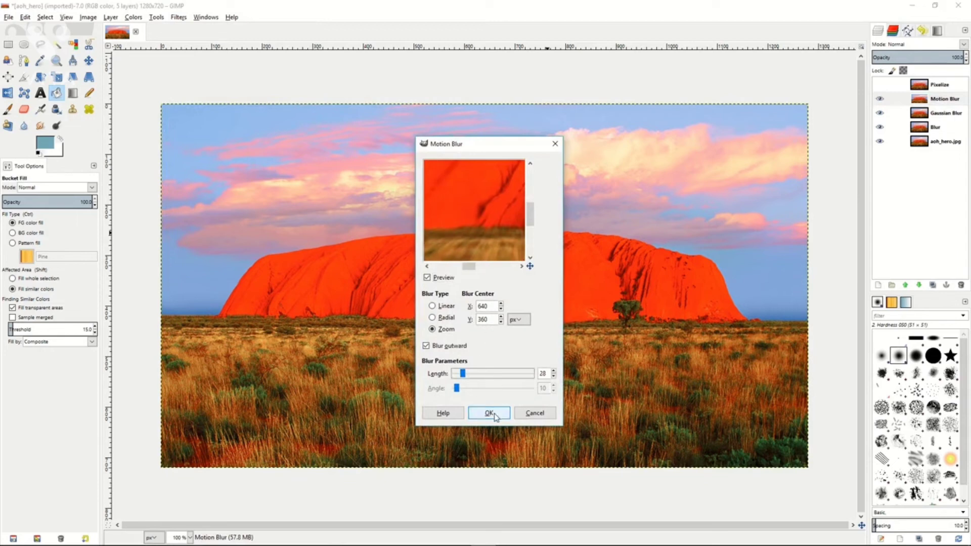
left_click(489, 413)
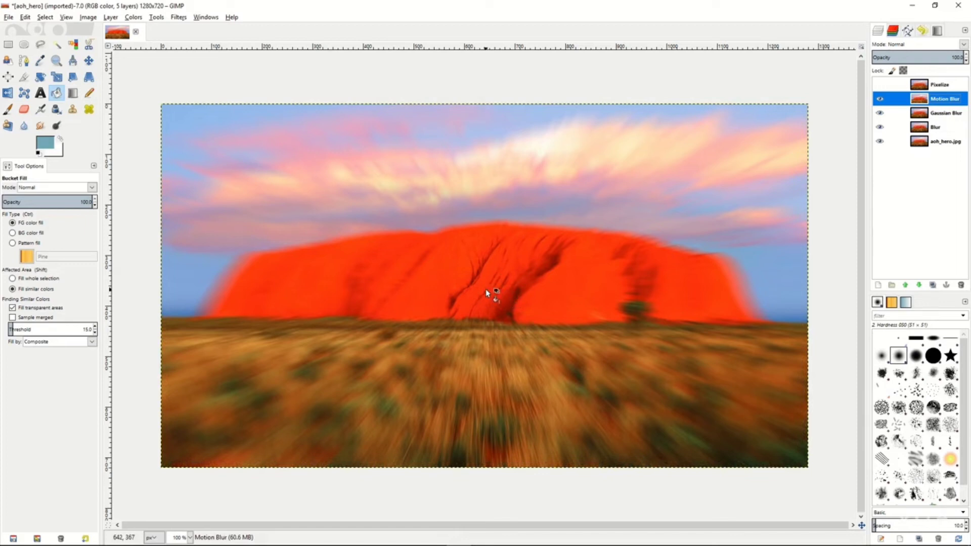
Show the Pixelize layer and pixelize it with a pixel width and height of 7 px.
left_click(880, 85)
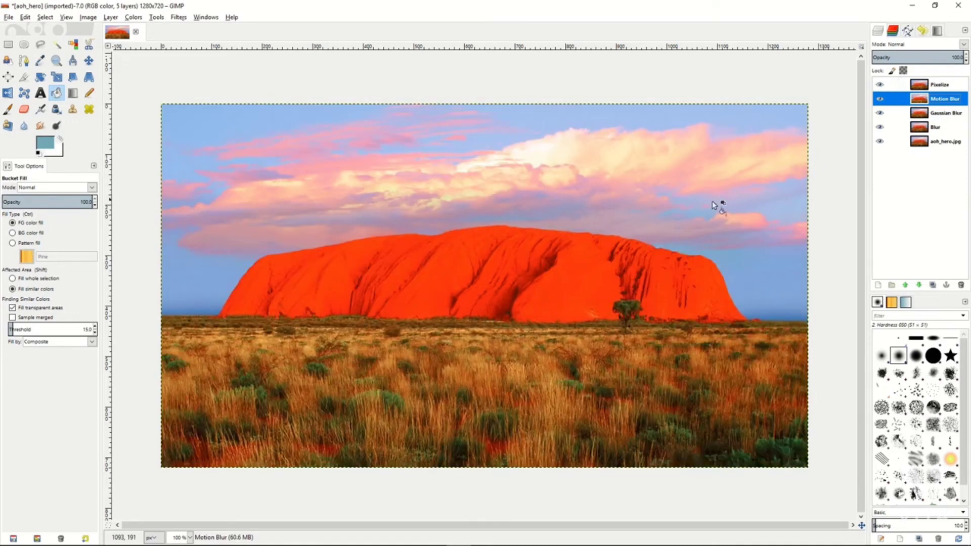
left_click(953, 87)
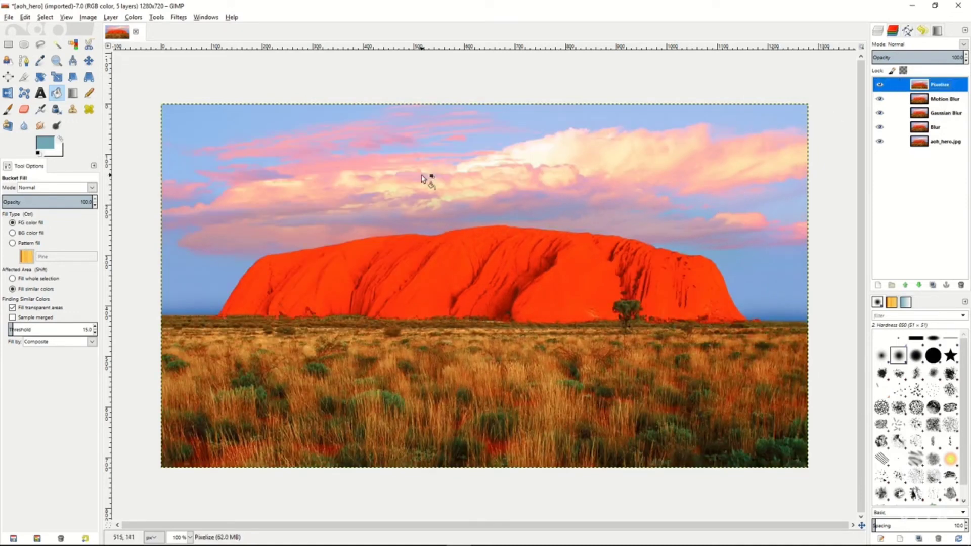
left_click(178, 18)
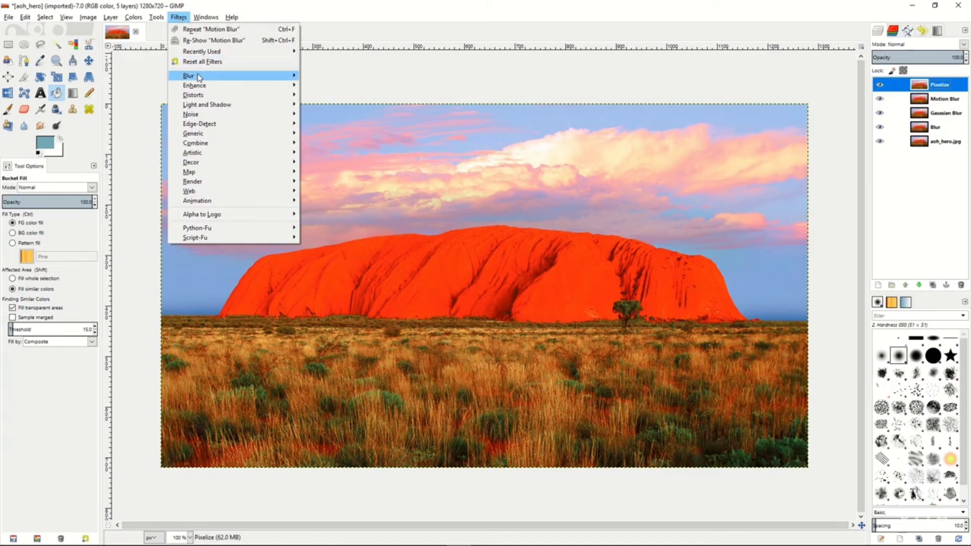
mouse_move(237, 76)
left_click(338, 105)
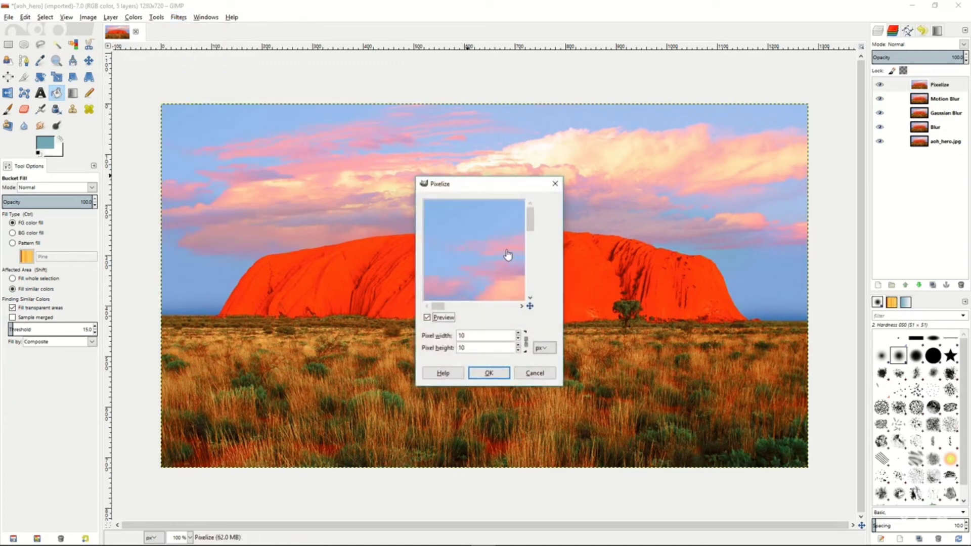
left_click_drag(517, 257, 491, 271)
left_click(518, 337)
left_click(518, 338)
left_click(517, 338)
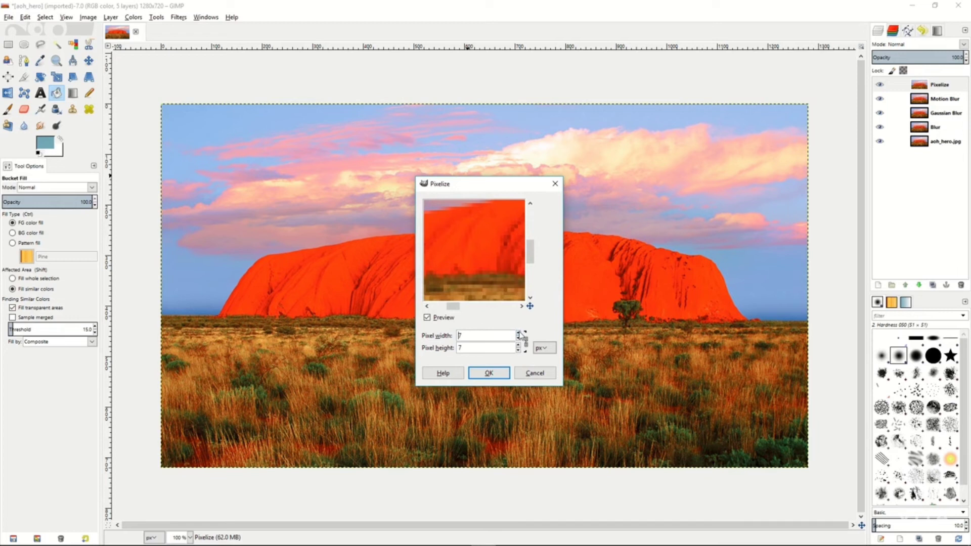
left_click(488, 374)
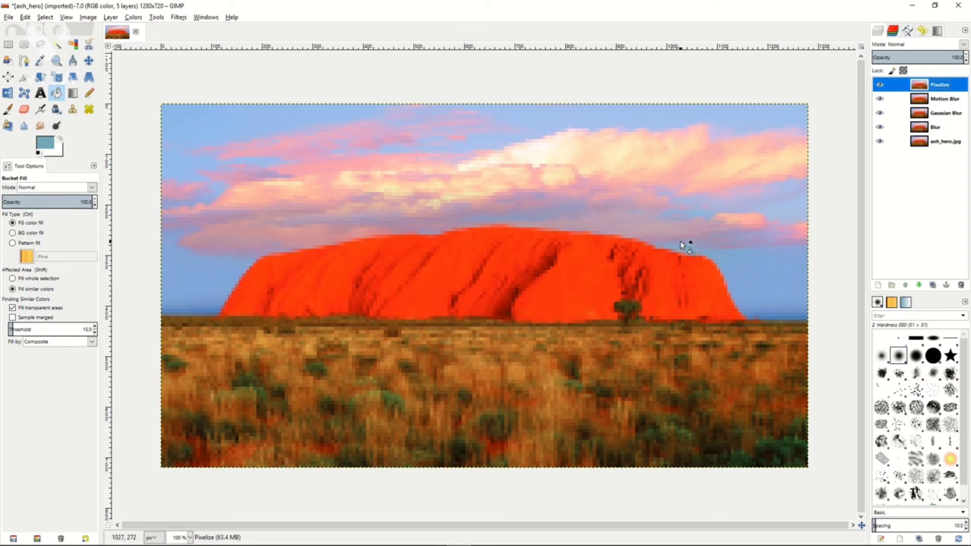
Hide the Pixelize, Motion Blur and Gaussian Blur layers, leaving the Blur layer visible over the photo.
left_click(881, 85)
left_click(879, 99)
left_click(880, 113)
left_click(881, 128)
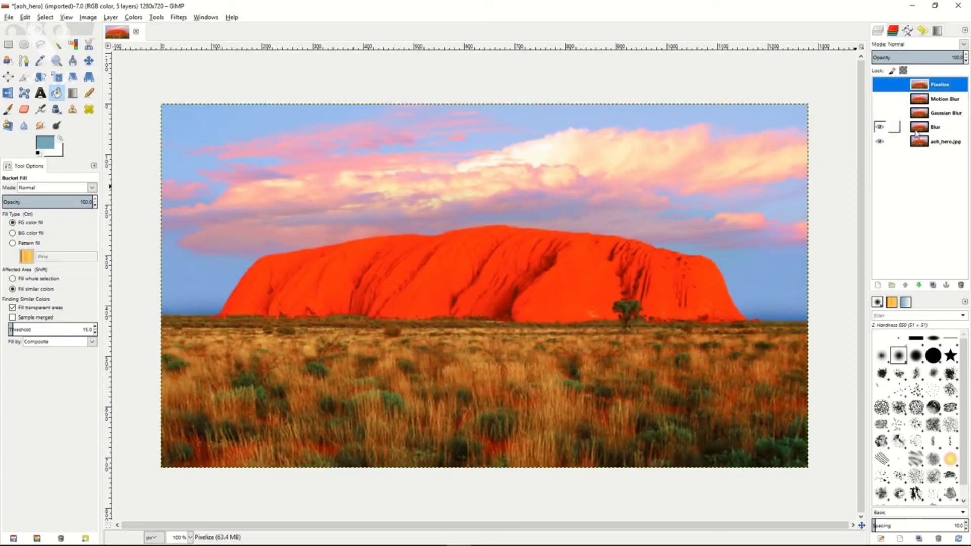
Lower the Blur layer's opacity to about 48.7 and hide the layer.
left_click(936, 130)
left_click_drag(939, 57, 915, 56)
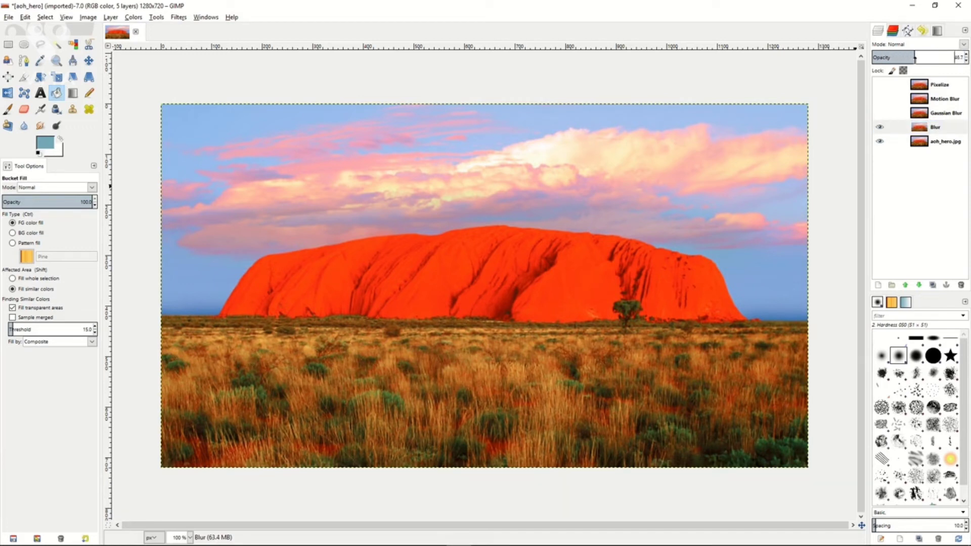
left_click(880, 126)
Show the Gaussian Blur layer, lower its opacity to about 58, and hide it after comparing.
left_click(880, 117)
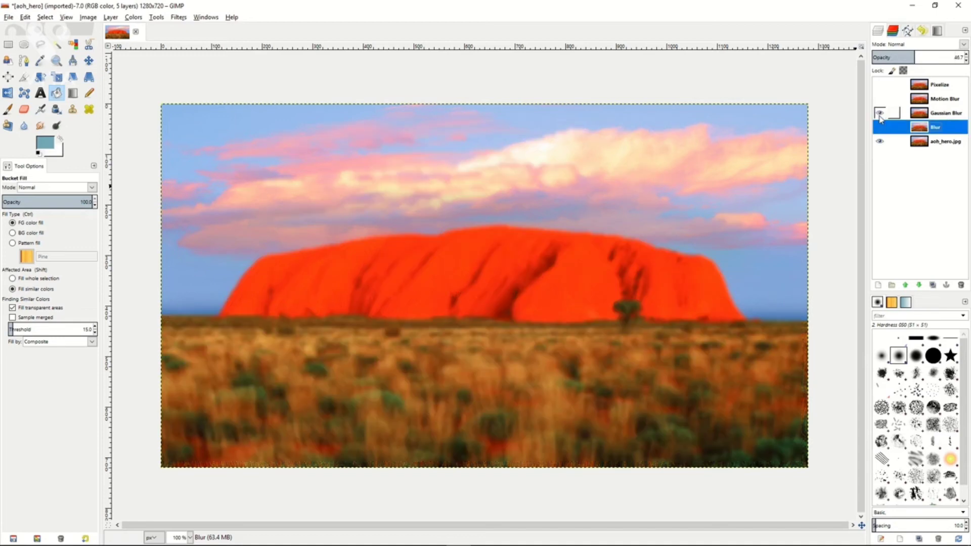
left_click(928, 114)
left_click_drag(940, 54, 923, 55)
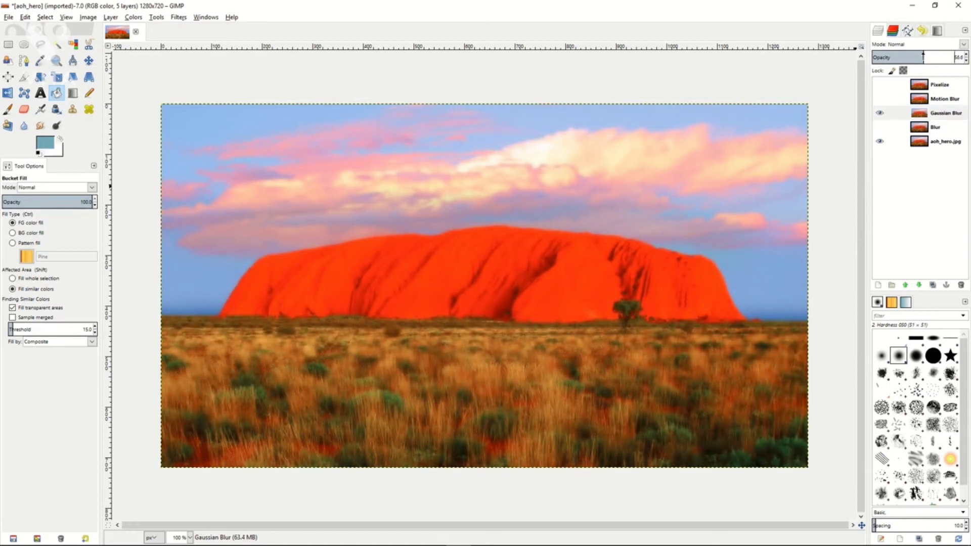
left_click(880, 113)
left_click(880, 113)
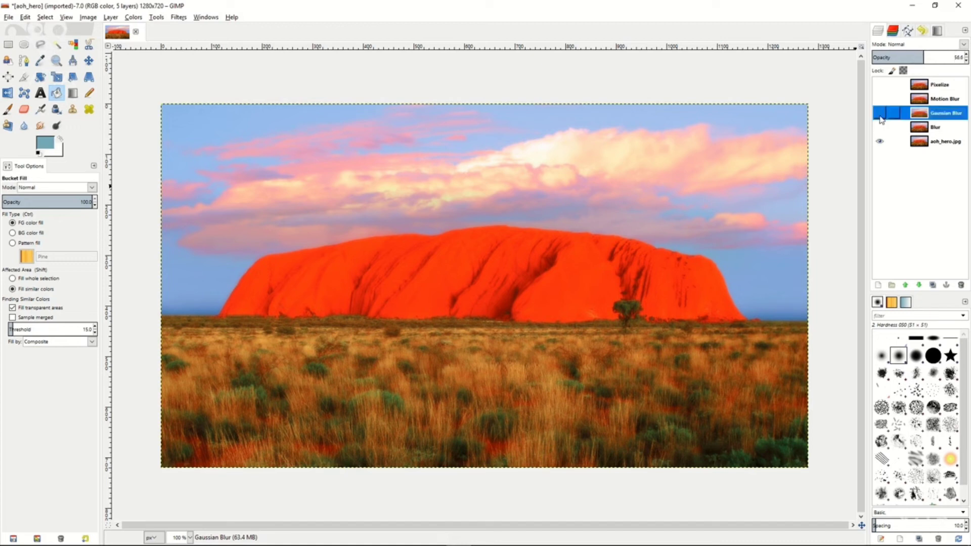
Show the Motion Blur layer, lower its opacity to about 50.5, and hide it.
left_click(902, 100)
left_click(879, 99)
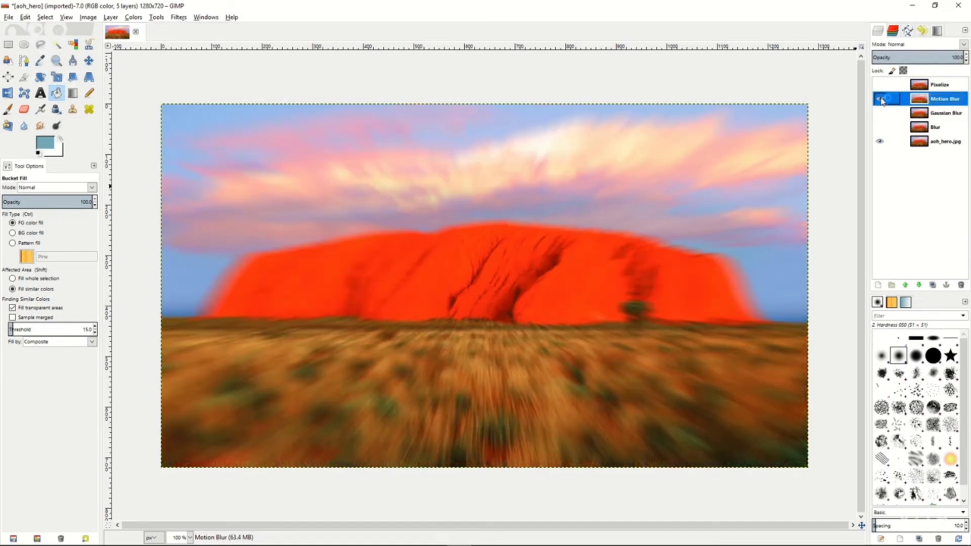
left_click_drag(941, 56, 918, 56)
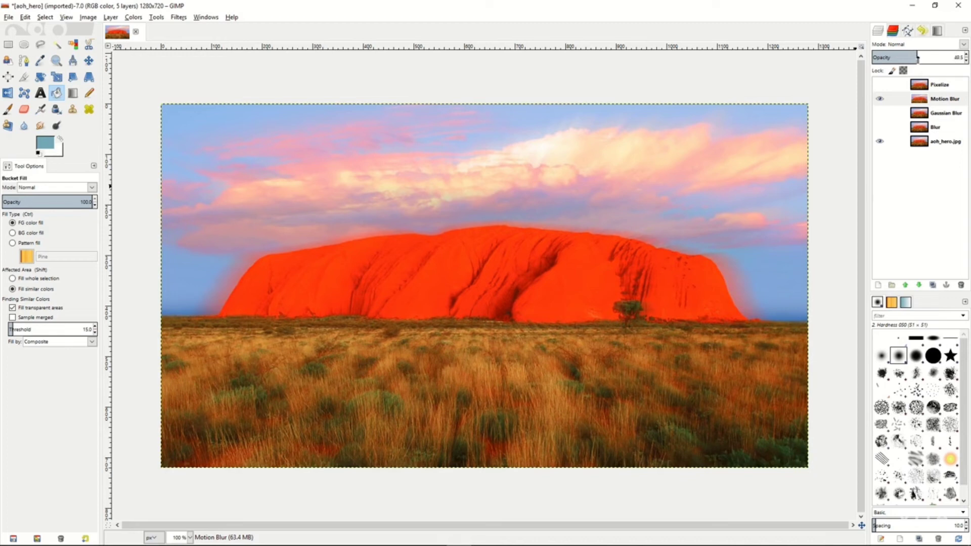
left_click(880, 100)
Show the Pixelize layer, try a lower opacity on it, and bring the opacity back to 100.
left_click(914, 86)
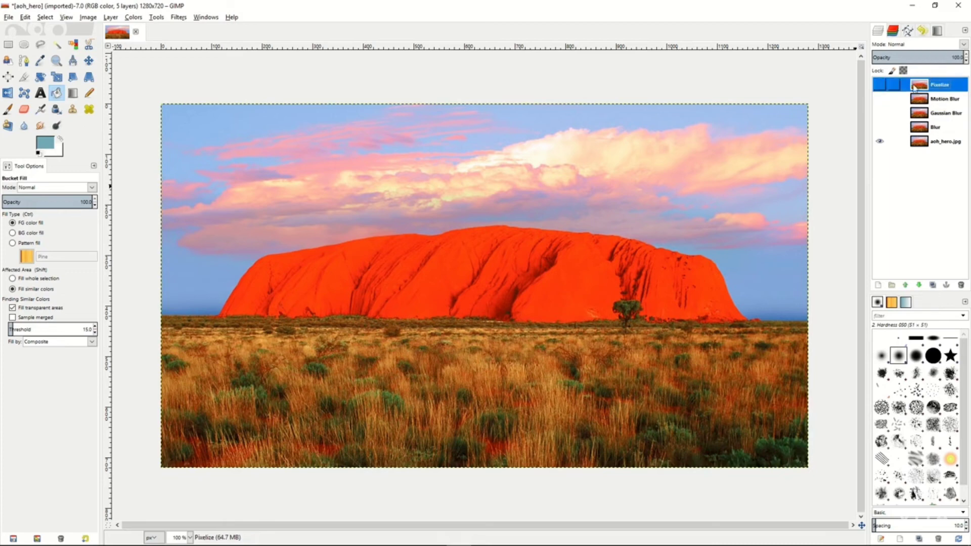
left_click(878, 86)
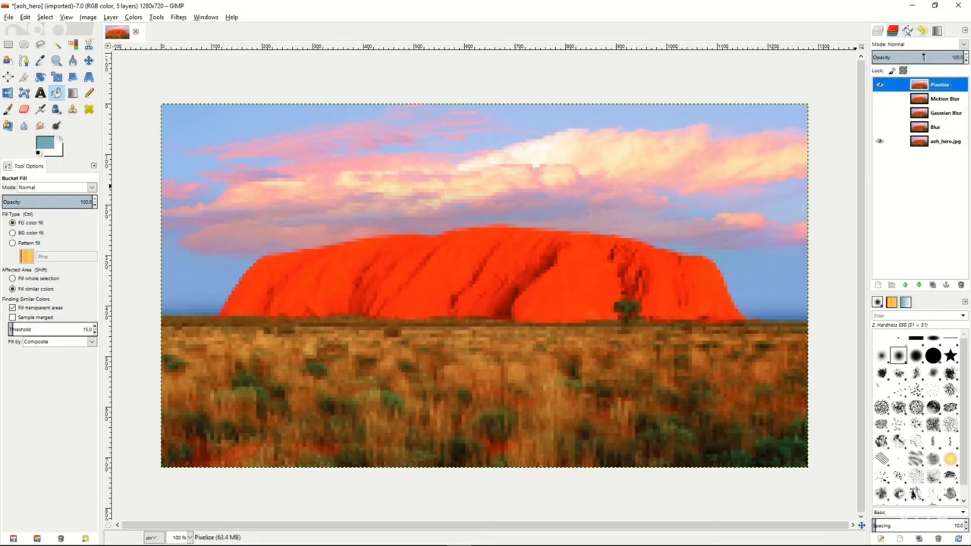
left_click(903, 56)
left_click_drag(903, 56, 968, 56)
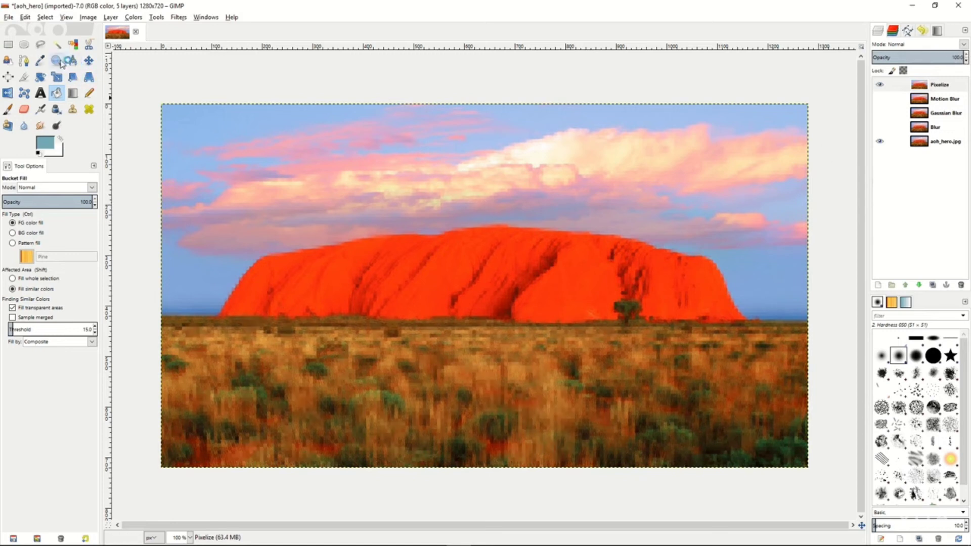
Select a rectangle about 1239 × 677 px just inside the image edges and add an inverted Selection mask to the Pixelize layer.
left_click(8, 44)
left_click_drag(170, 115, 796, 456)
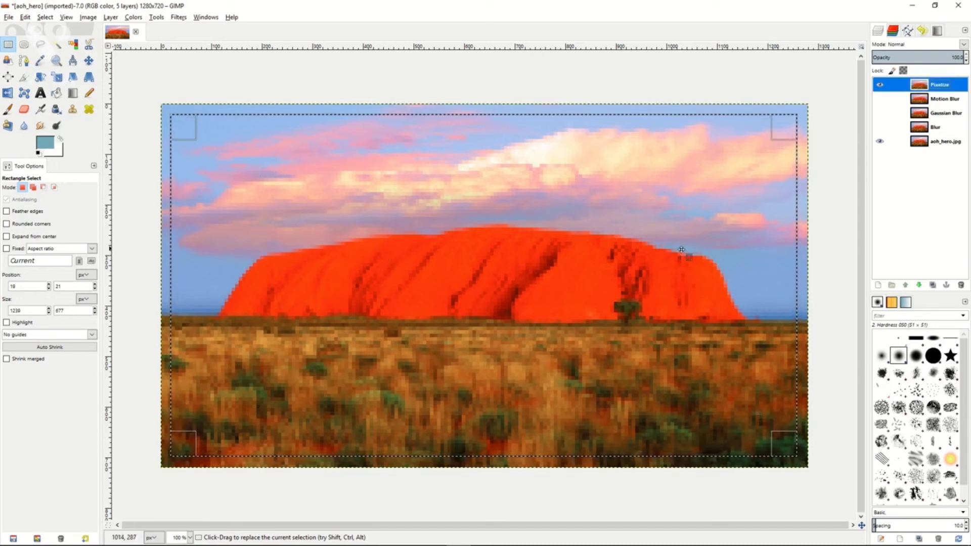
right_click(954, 89)
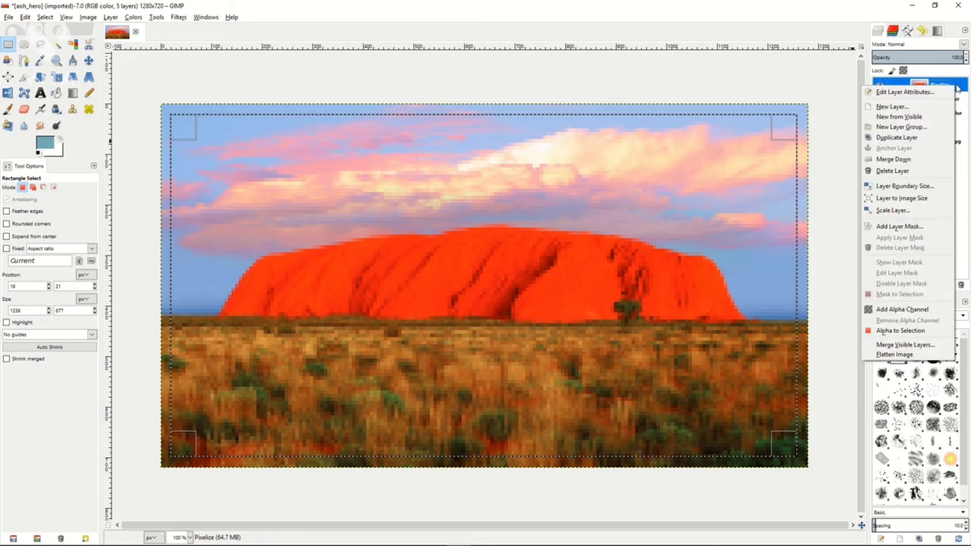
left_click(905, 226)
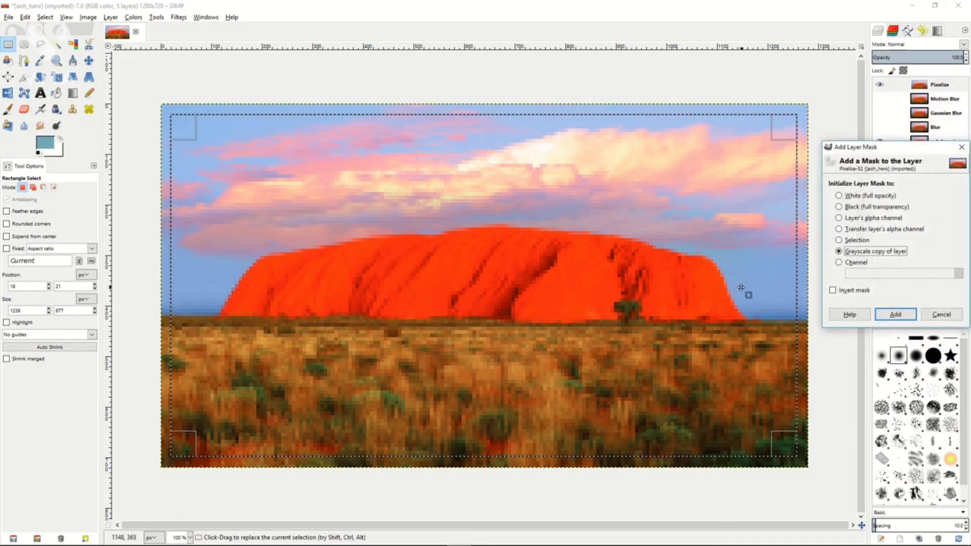
left_click(839, 240)
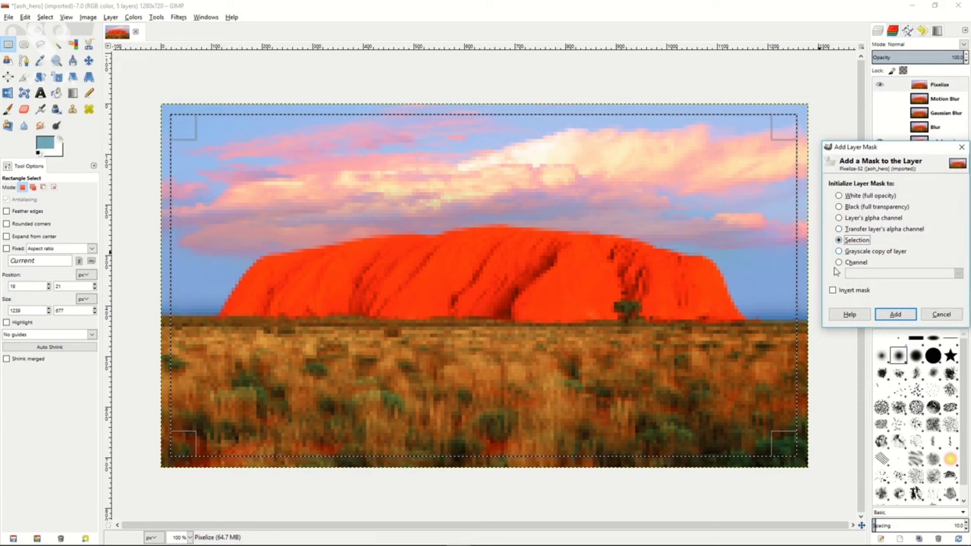
left_click(832, 290)
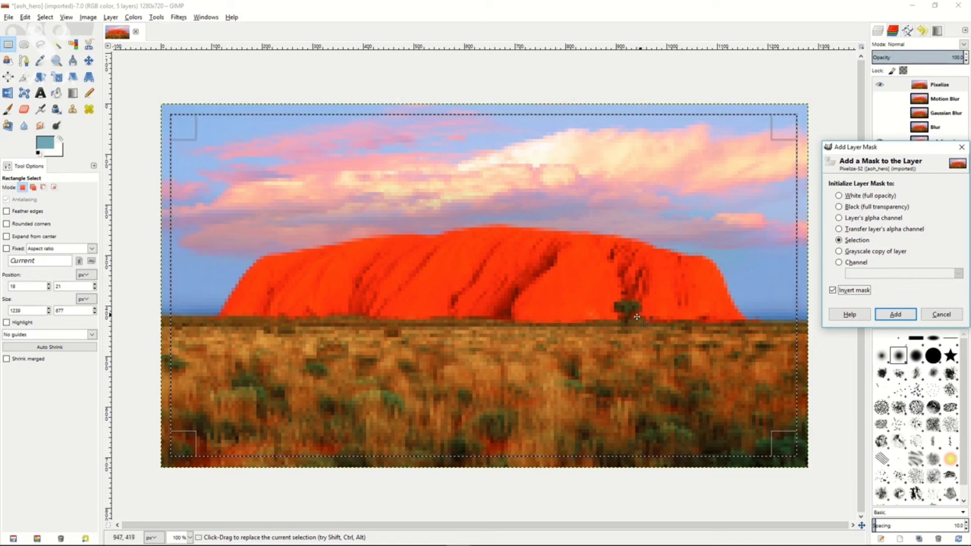
left_click(896, 314)
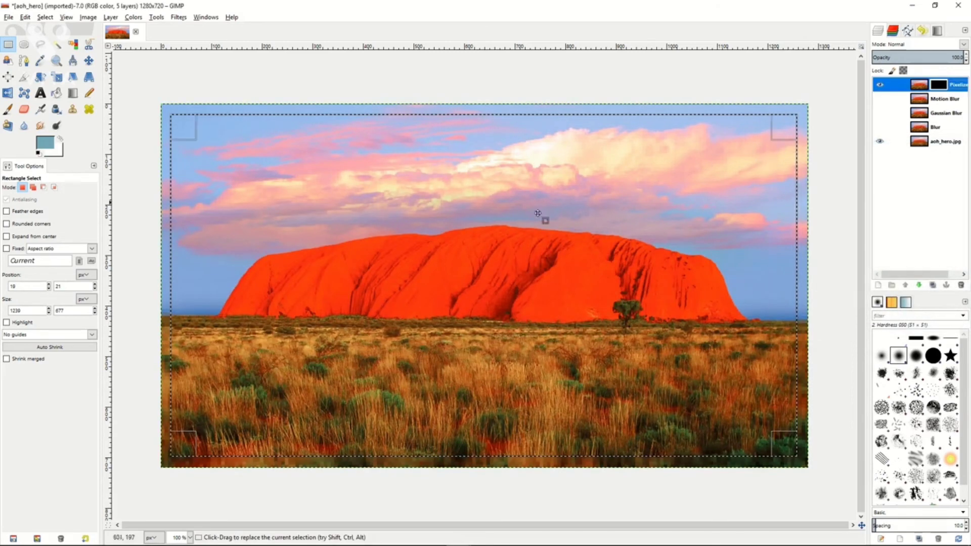
right_click(424, 239)
mouse_move(450, 268)
left_click(516, 283)
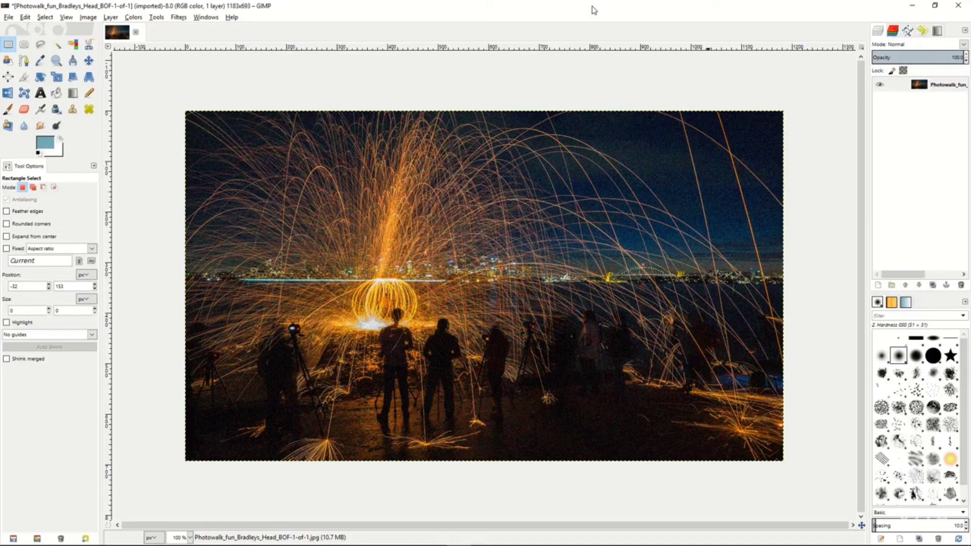
Apply Selective Gaussian Blur with radius 4.00 and max. delta 43 to a rectangle about 321 × 163 px on the dark ground, and deselect.
left_click_drag(509, 376, 671, 459)
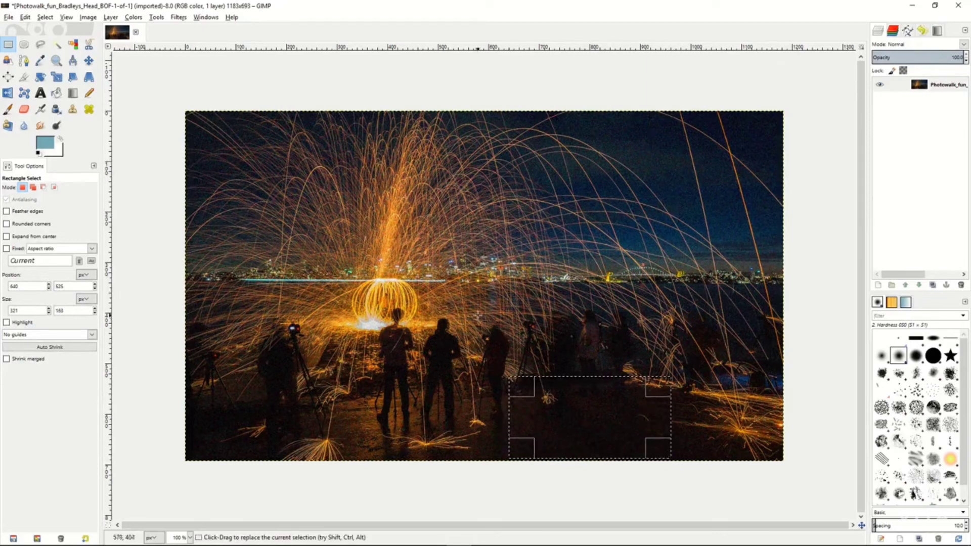
left_click(179, 17)
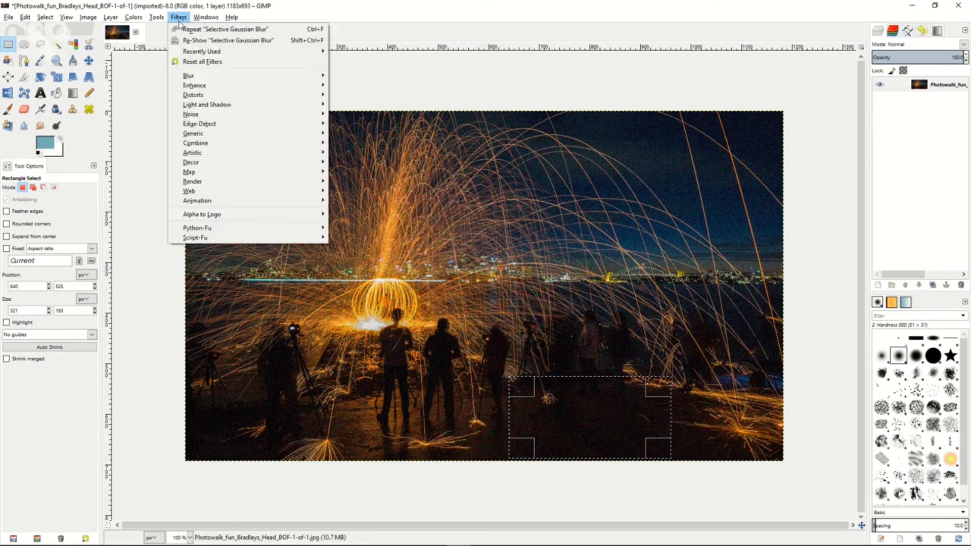
mouse_move(220, 80)
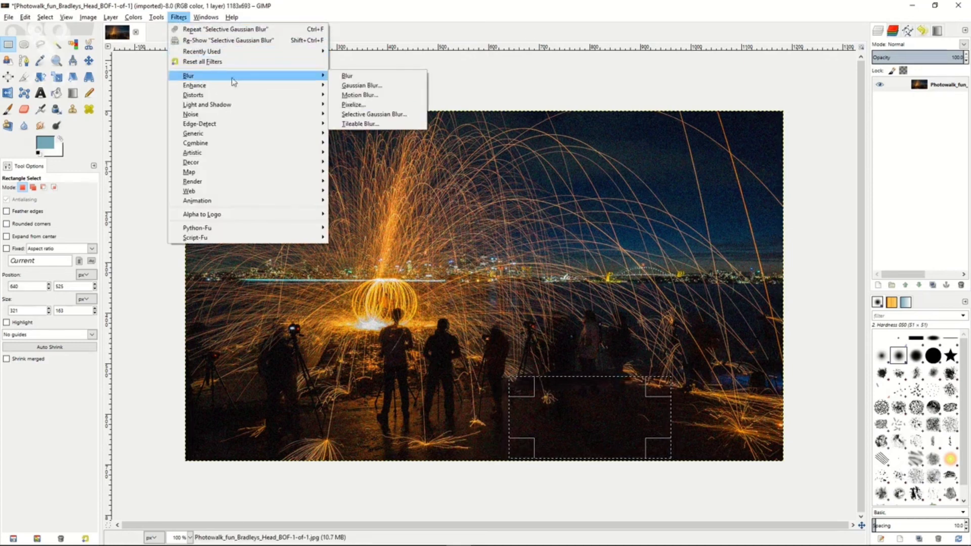
left_click(372, 115)
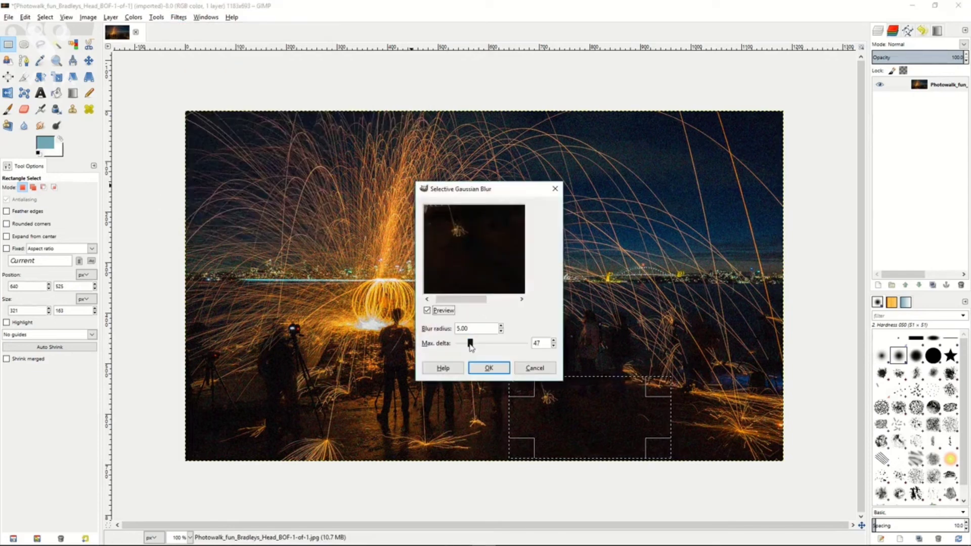
left_click_drag(470, 345, 468, 343)
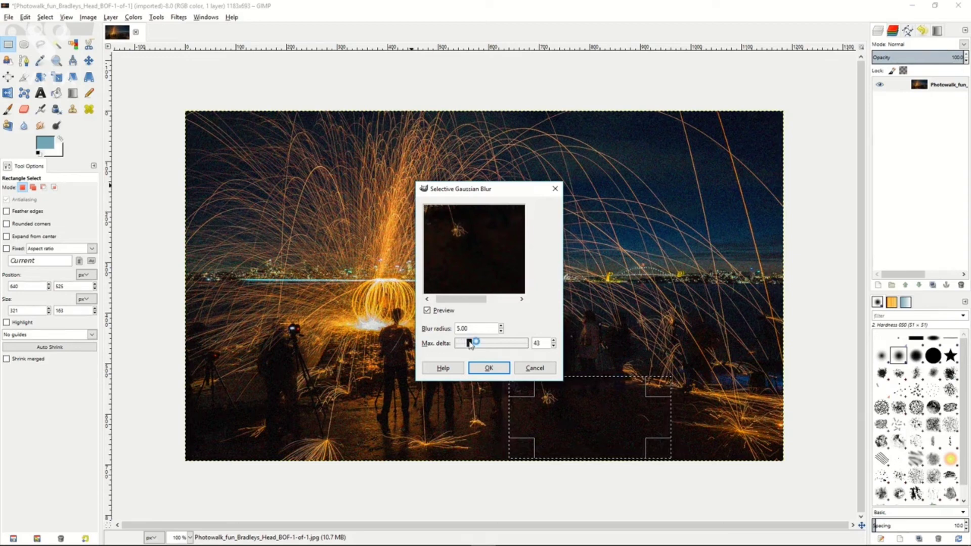
left_click(500, 331)
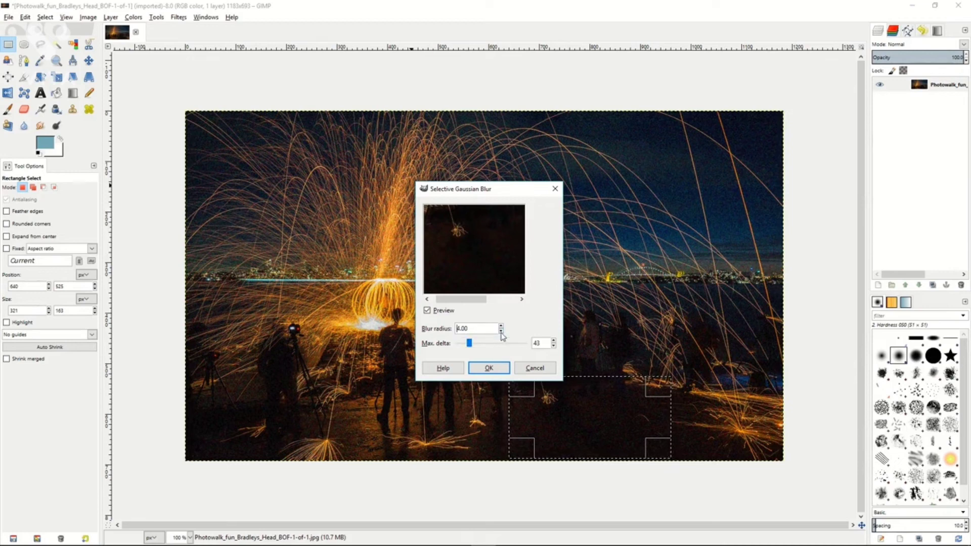
left_click(502, 332)
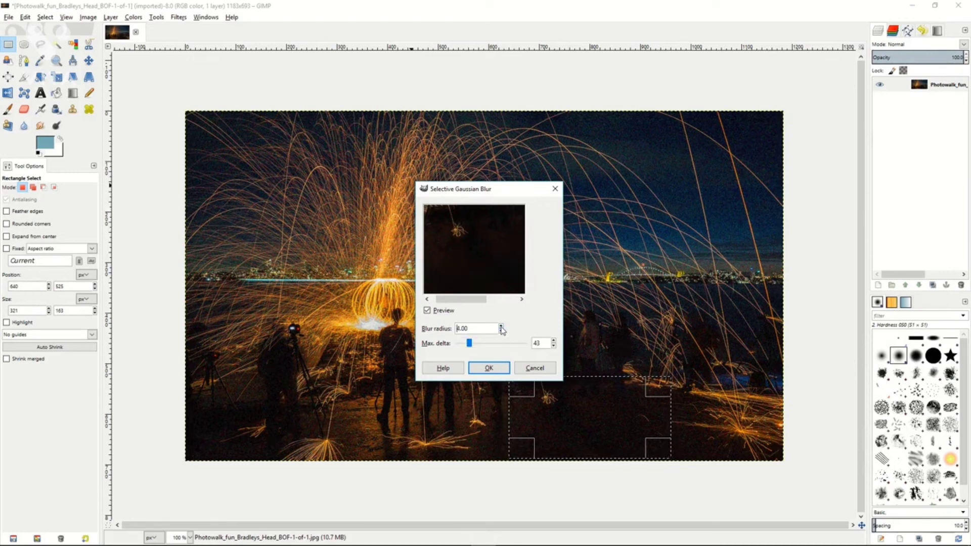
left_click(486, 369)
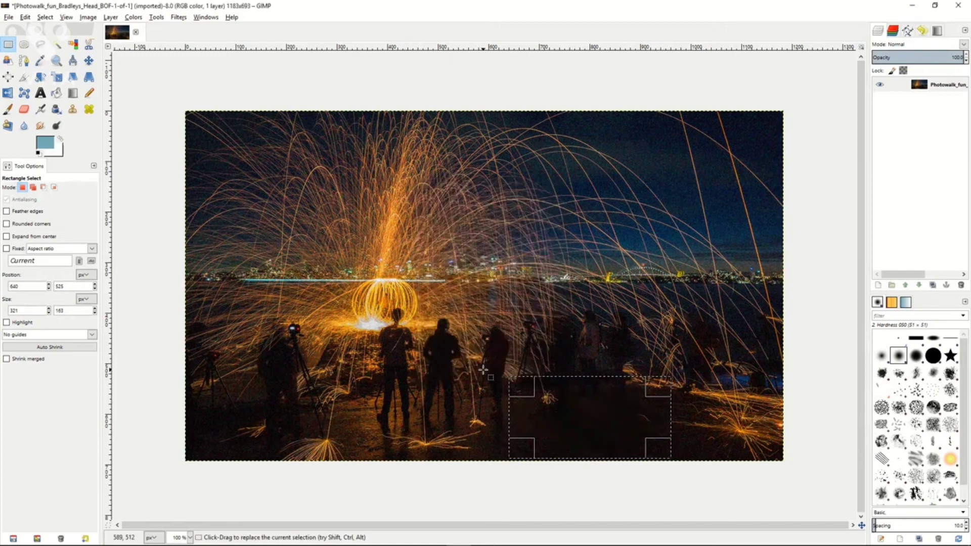
left_click(167, 214)
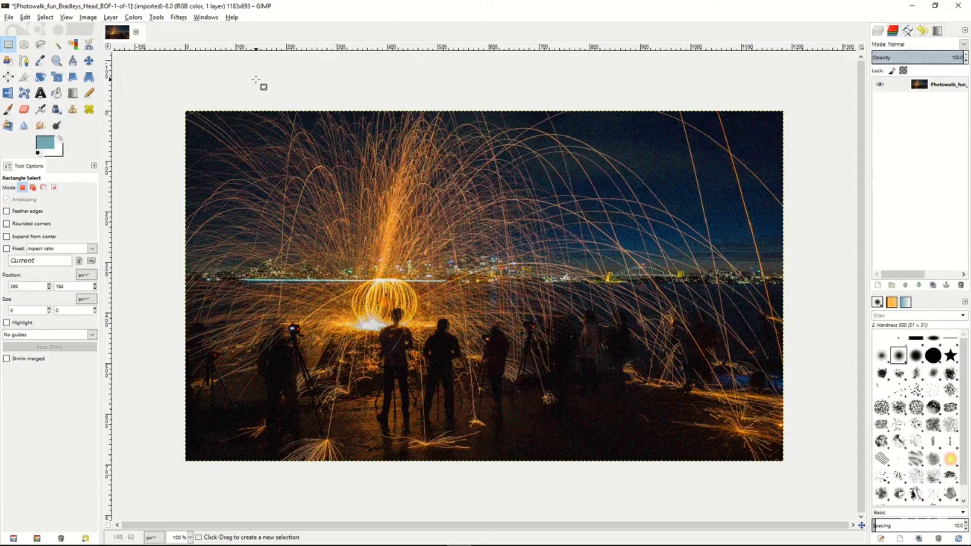
Look through the options of the Clone, Heal, Perspective Clone, Blur/Sharpen and Smudge tools.
left_click(74, 110)
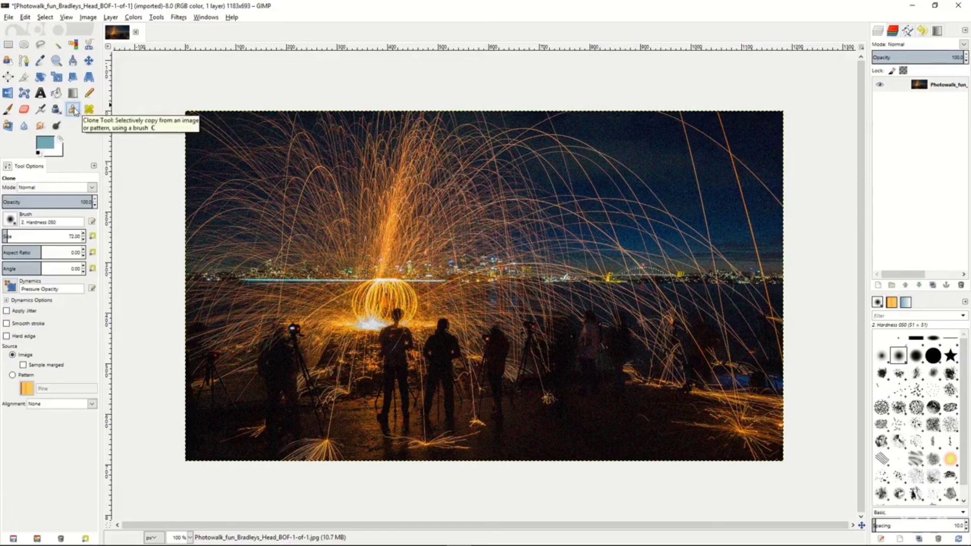
left_click(89, 110)
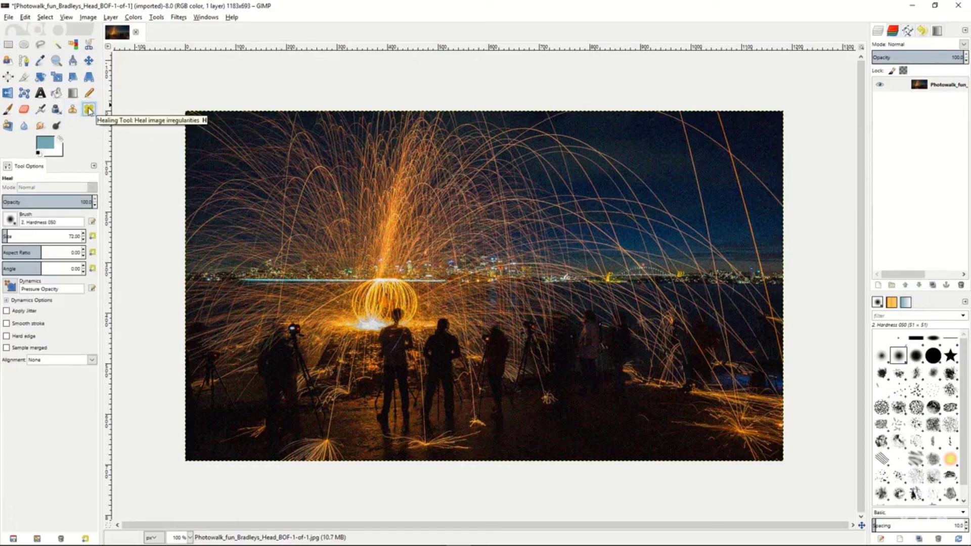
left_click(7, 127)
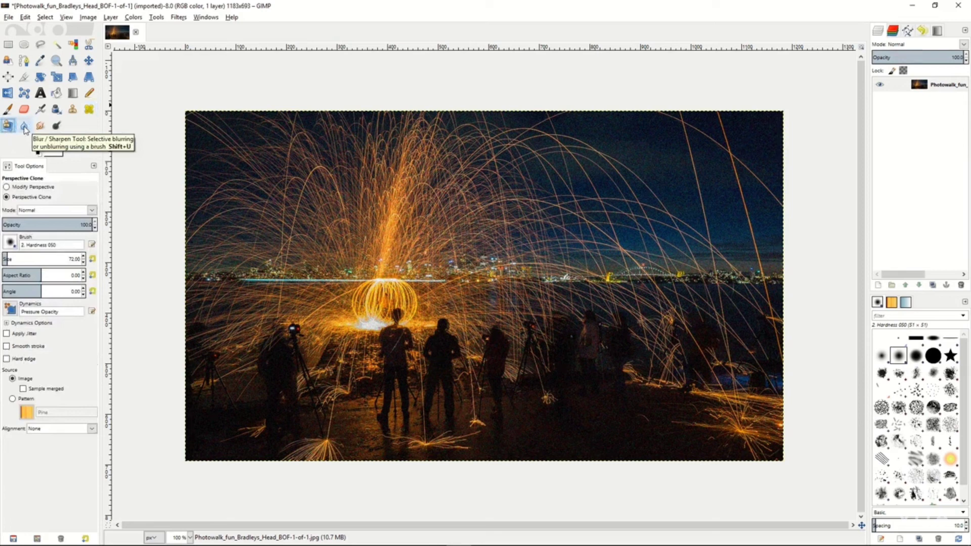
left_click(24, 126)
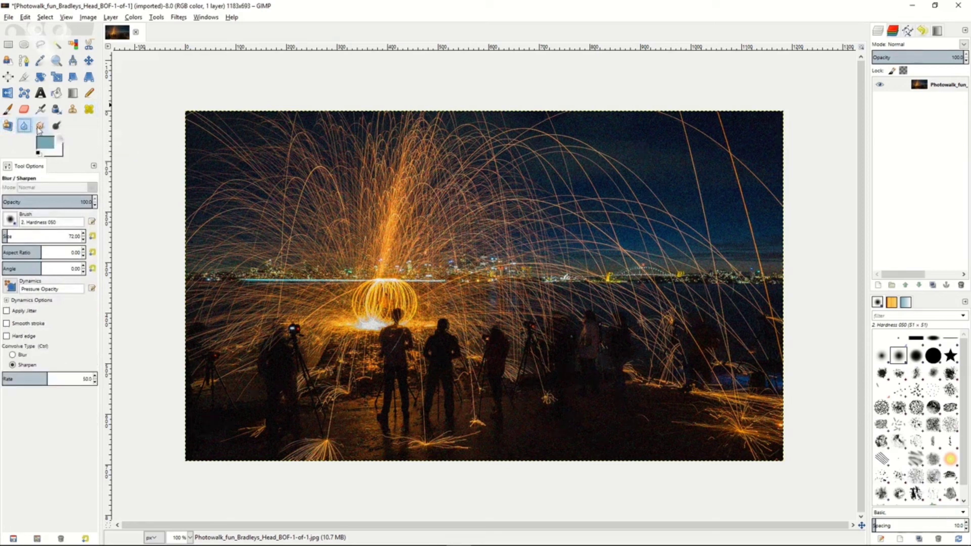
left_click(40, 127)
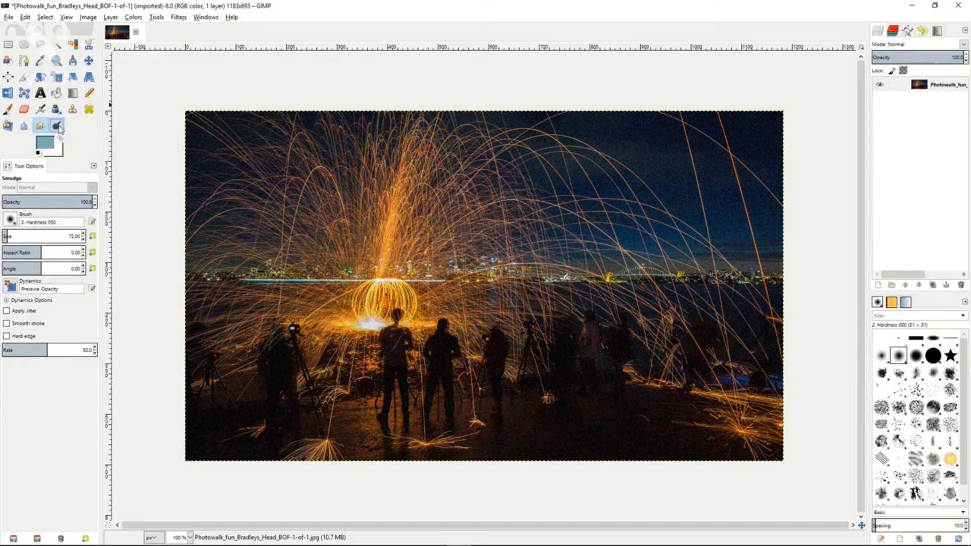
Clone over the figures standing right of the center, using a source point in the dark area near their feet.
left_click(73, 110)
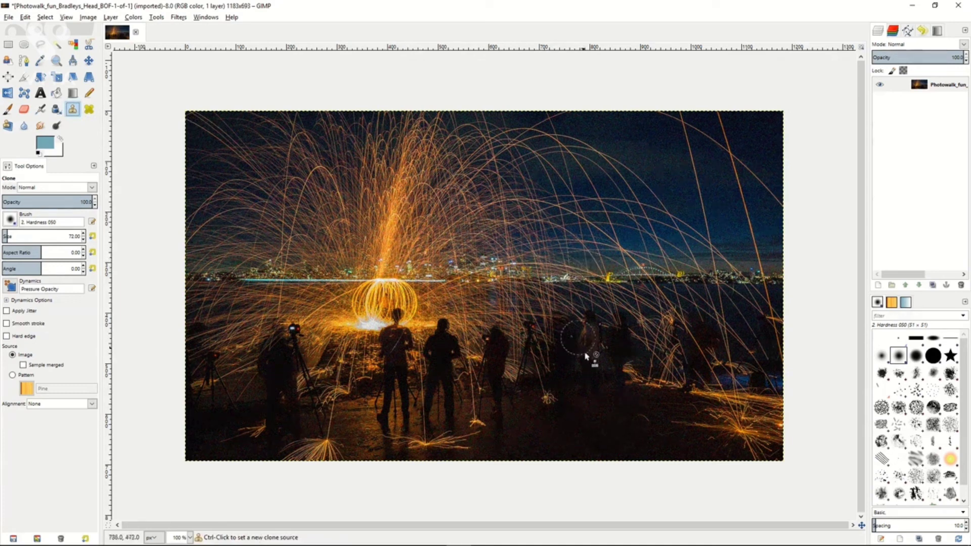
left_click(593, 388, "ctrl")
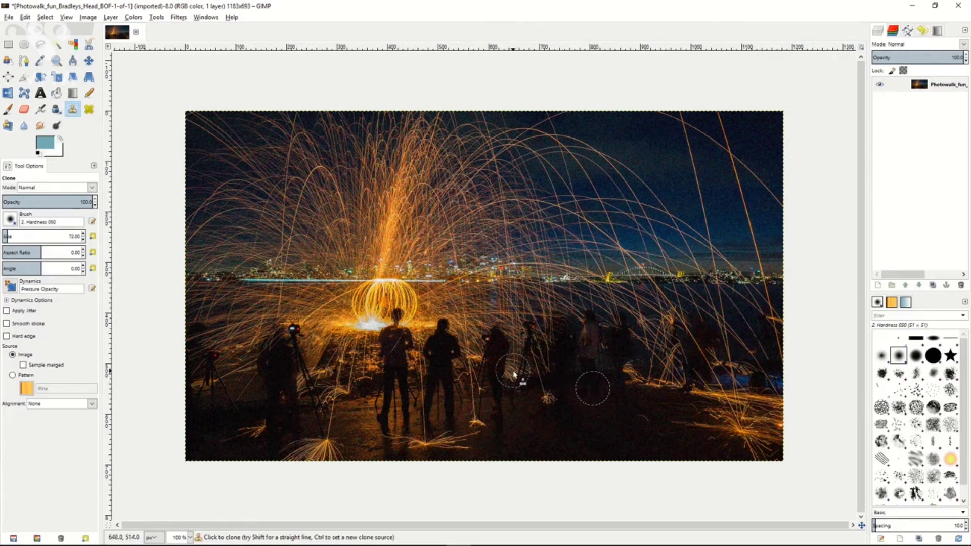
mouse_move(528, 369)
left_mouse_down()
mouse_move(520, 347)
mouse_move(532, 310)
mouse_move(531, 377)
mouse_move(555, 312)
mouse_move(558, 366)
mouse_move(581, 308)
mouse_move(591, 377)
mouse_move(607, 303)
mouse_move(622, 376)
mouse_move(632, 297)
mouse_move(642, 388)
left_mouse_up()
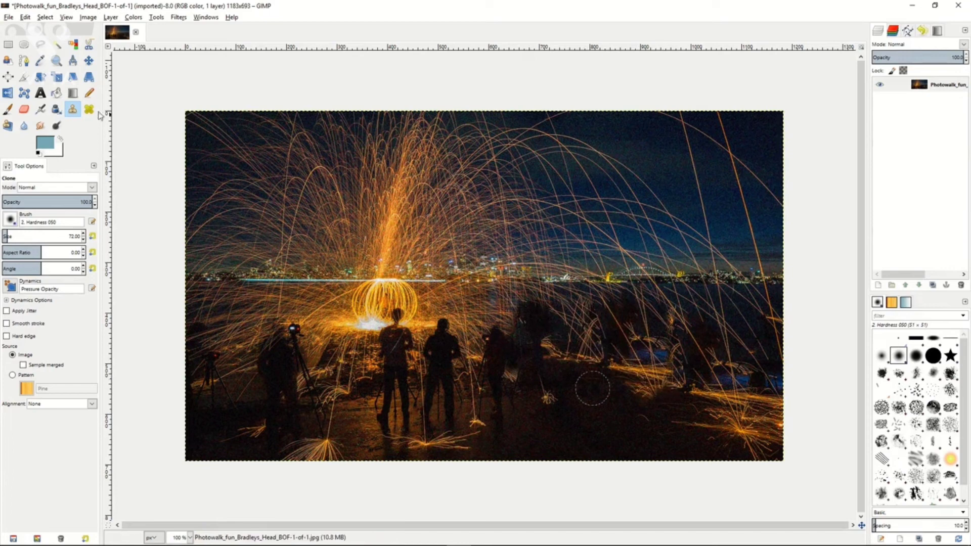
Set a Heal source in the spark-filled sky above the skyline and heal strokes across the nearby sky.
left_click(89, 111)
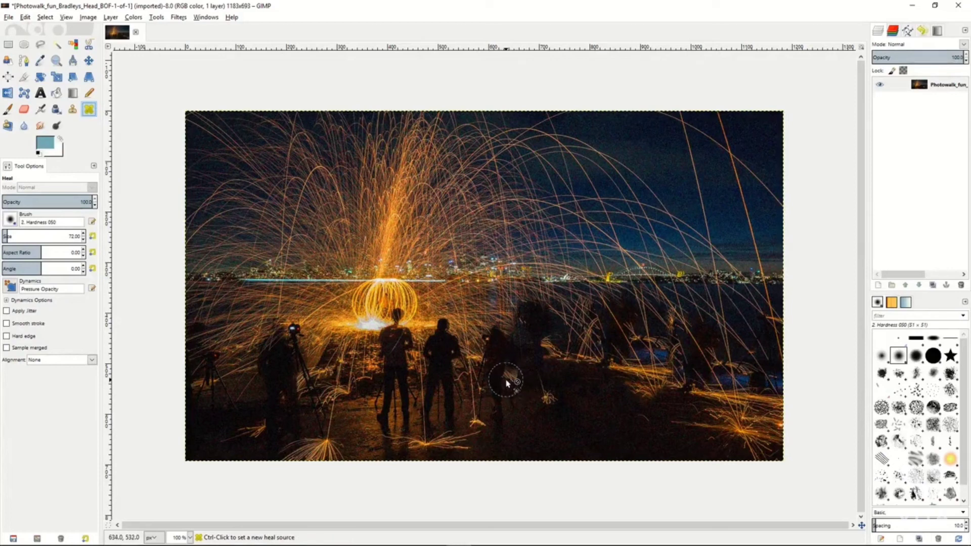
left_click(570, 241, "ctrl")
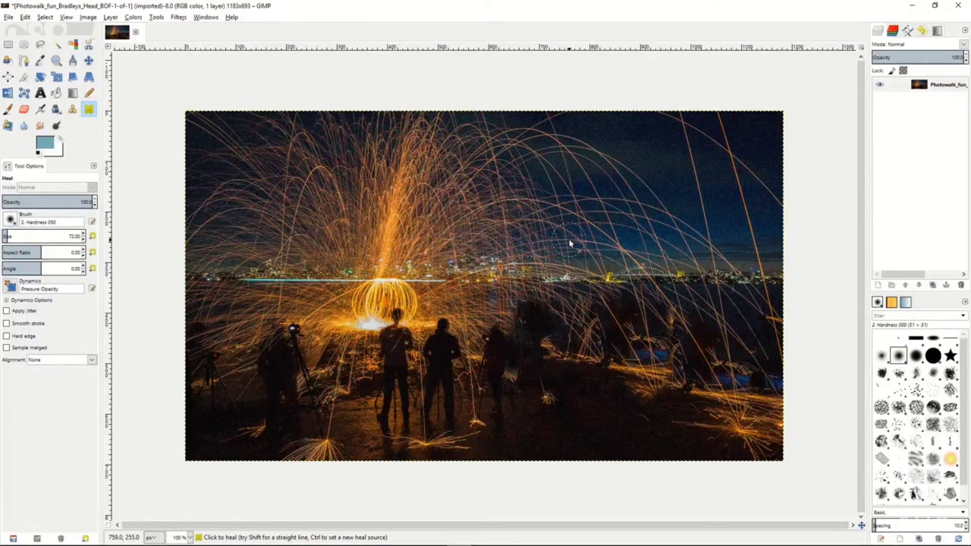
mouse_move(547, 248)
left_mouse_down()
mouse_move(495, 207)
mouse_move(526, 210)
mouse_move(514, 195)
mouse_move(547, 224)
mouse_move(546, 211)
mouse_move(559, 212)
mouse_move(569, 235)
mouse_move(571, 213)
mouse_move(605, 247)
mouse_move(627, 244)
left_mouse_up()
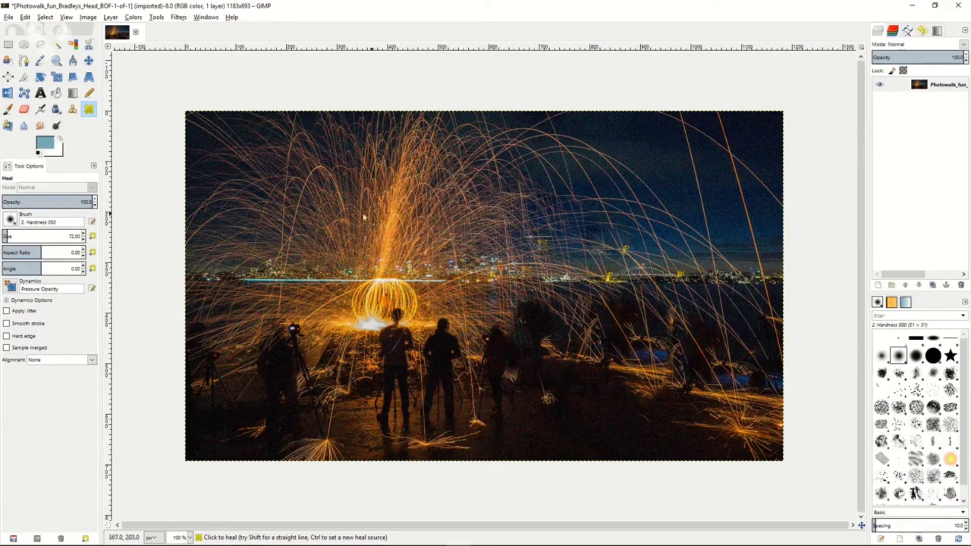
With Perspective Clone in Modify Perspective mode, pull the image's upper-left perspective corner inward.
left_click(9, 127)
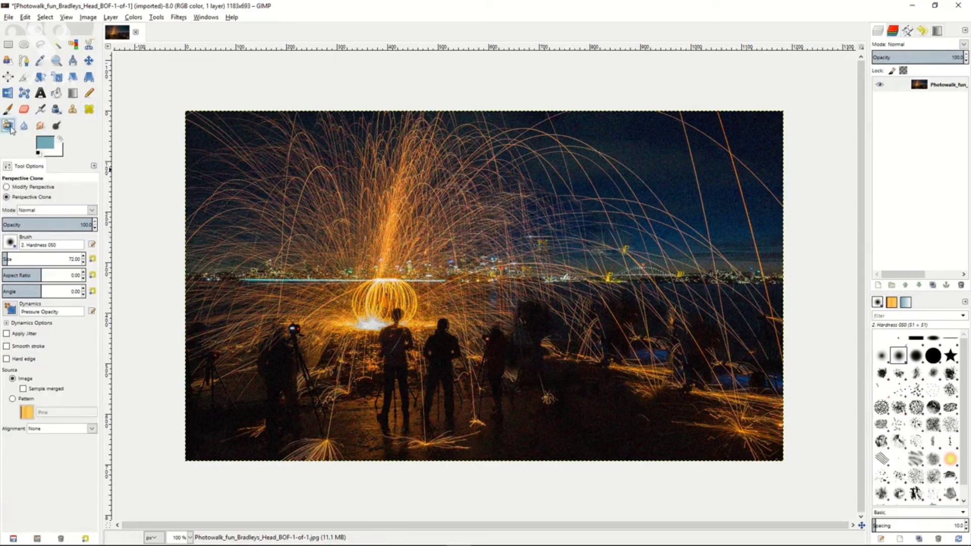
left_click(7, 187)
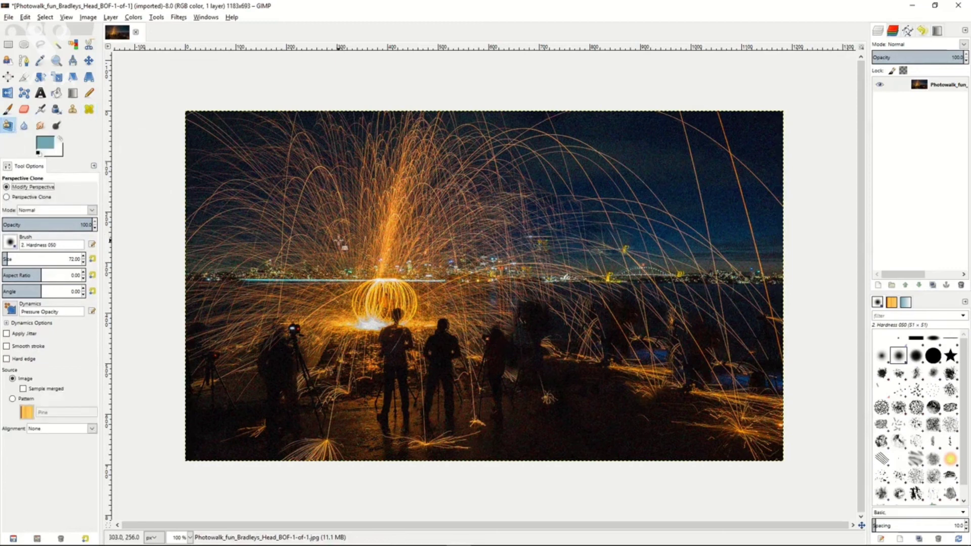
left_click(358, 233)
left_click_drag(353, 227, 405, 271)
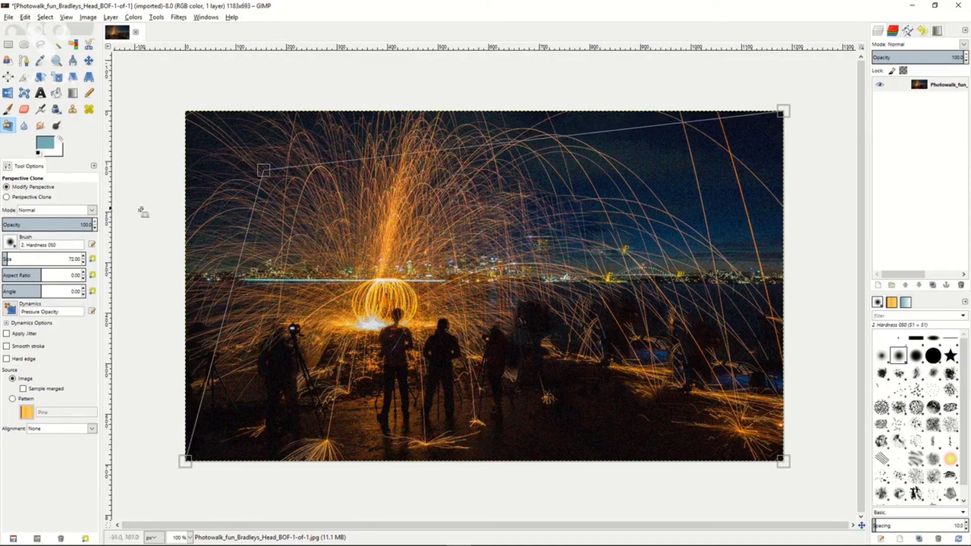
Switch to Perspective Clone mode, set the source near the moved upper-left corner, and paint over the photo's lower-right area.
left_click(7, 198)
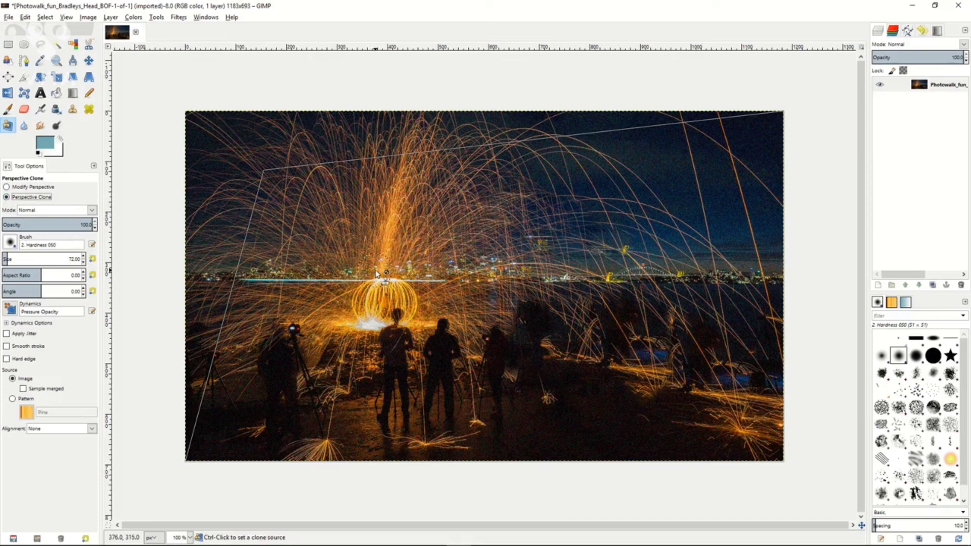
left_click(268, 178, "ctrl")
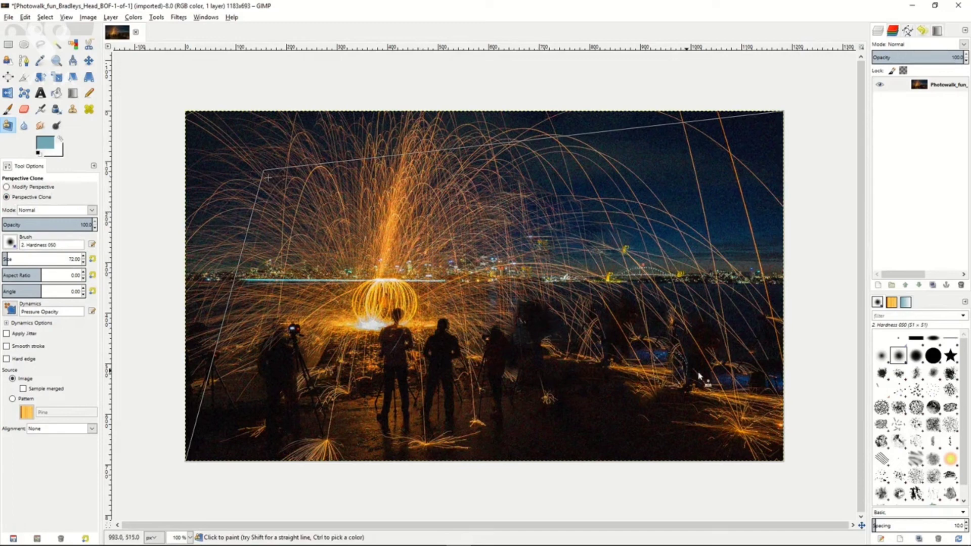
mouse_move(737, 376)
left_mouse_down()
mouse_move(694, 388)
mouse_move(710, 353)
mouse_move(685, 392)
mouse_move(661, 333)
mouse_move(674, 390)
mouse_move(694, 333)
mouse_move(681, 343)
mouse_move(673, 386)
mouse_move(642, 315)
mouse_move(671, 419)
mouse_move(633, 336)
mouse_move(649, 369)
mouse_move(647, 394)
mouse_move(640, 337)
mouse_move(647, 411)
mouse_move(629, 349)
mouse_move(627, 357)
mouse_move(681, 440)
mouse_move(664, 366)
mouse_move(714, 442)
mouse_move(741, 352)
mouse_move(770, 450)
mouse_move(766, 376)
mouse_move(765, 434)
mouse_move(757, 362)
mouse_move(735, 379)
mouse_move(729, 342)
mouse_move(720, 397)
mouse_move(738, 392)
mouse_move(675, 448)
mouse_move(755, 454)
mouse_move(676, 453)
mouse_move(782, 457)
mouse_move(635, 417)
mouse_move(652, 427)
mouse_move(633, 401)
mouse_move(647, 431)
mouse_move(612, 348)
mouse_move(744, 332)
mouse_move(618, 335)
mouse_move(741, 322)
mouse_move(592, 314)
mouse_move(784, 324)
mouse_move(780, 363)
mouse_move(754, 300)
mouse_move(750, 361)
mouse_move(675, 389)
left_mouse_up()
Blur the bright spark column with the Blur/Sharpen tool set to Blur, and change its convolve type to Sharpen.
left_click(23, 126)
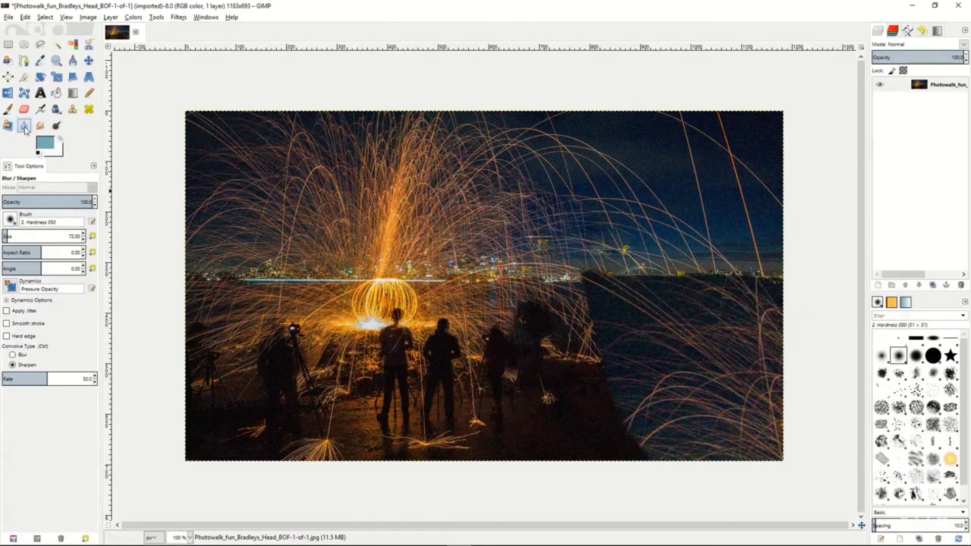
left_click(13, 354)
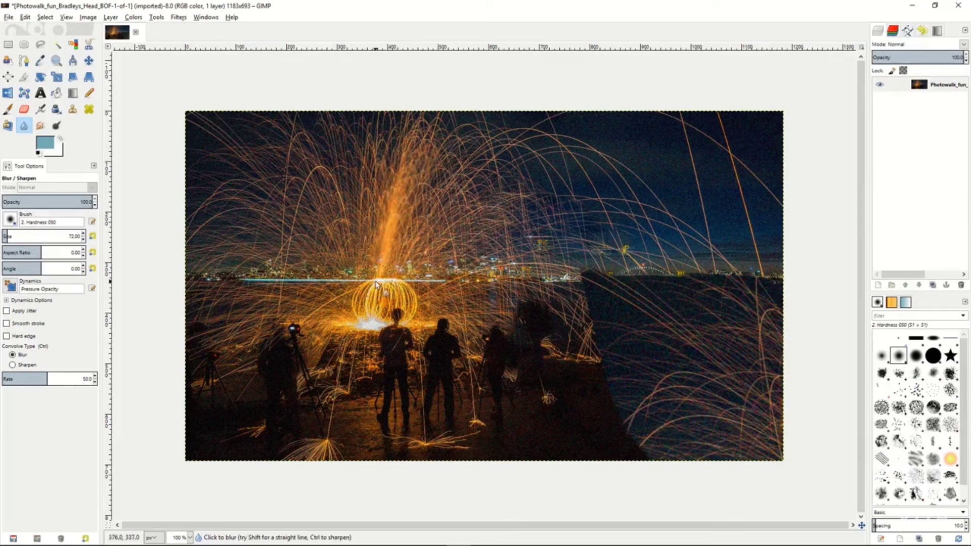
left_click(13, 365)
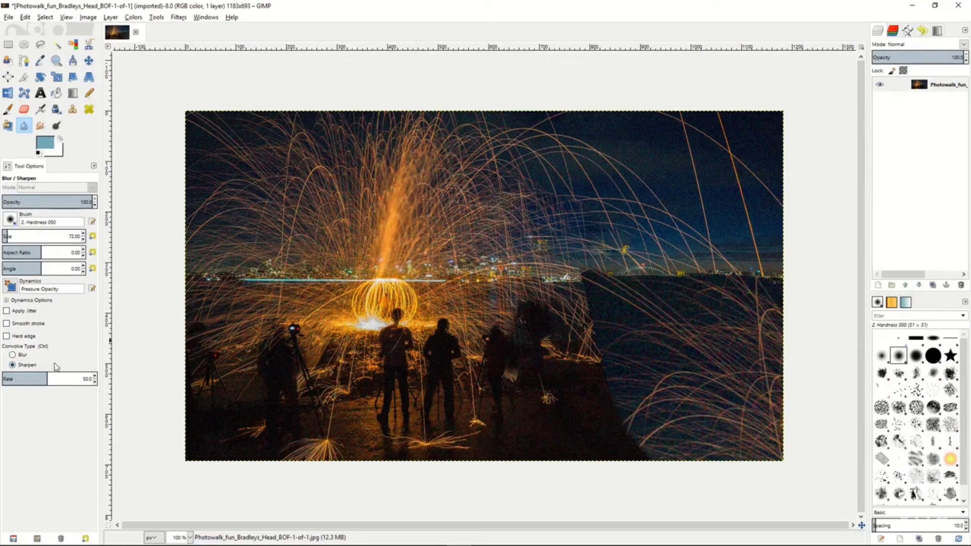
Raise the Sharpen rate to 78.8, and smudge the spark trails in the sky beside the bright spark column.
left_click_drag(50, 377, 74, 378)
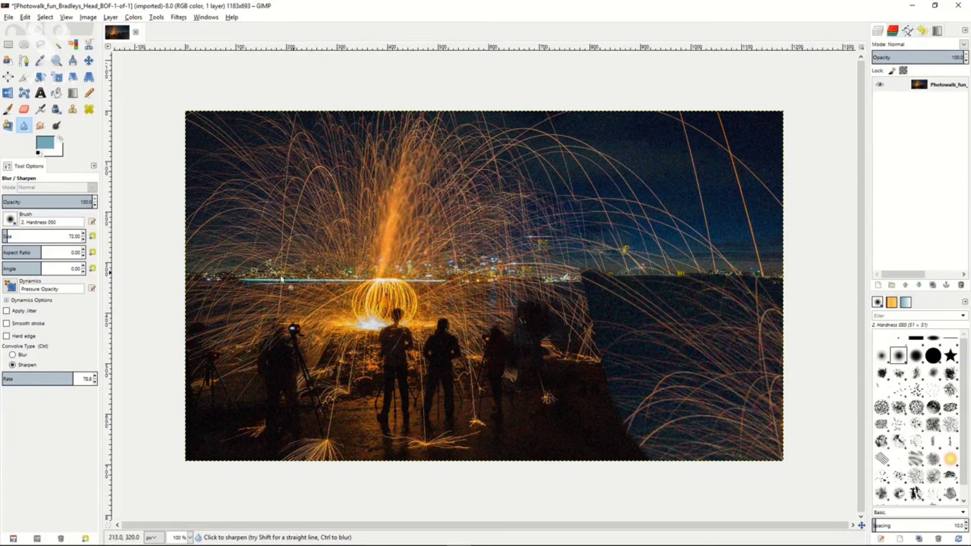
left_click(40, 126)
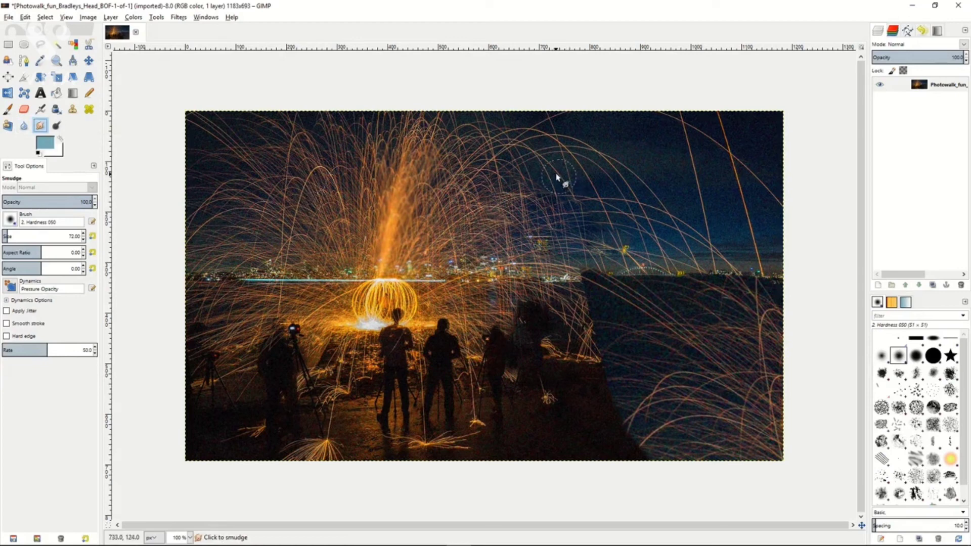
mouse_move(557, 177)
left_mouse_down()
mouse_move(579, 177)
mouse_move(532, 168)
mouse_move(568, 183)
mouse_move(543, 152)
mouse_move(517, 171)
mouse_move(478, 172)
mouse_move(502, 183)
mouse_move(476, 166)
mouse_move(528, 212)
mouse_move(501, 204)
mouse_move(550, 227)
mouse_move(549, 210)
mouse_move(537, 208)
mouse_move(584, 234)
mouse_move(505, 212)
mouse_move(507, 229)
mouse_move(475, 204)
mouse_move(494, 230)
mouse_move(537, 245)
left_mouse_up()
With Dodge/Burn on midtones, dodge around the glowing spark ball, and burn across the spark column and skyline.
left_click(57, 127)
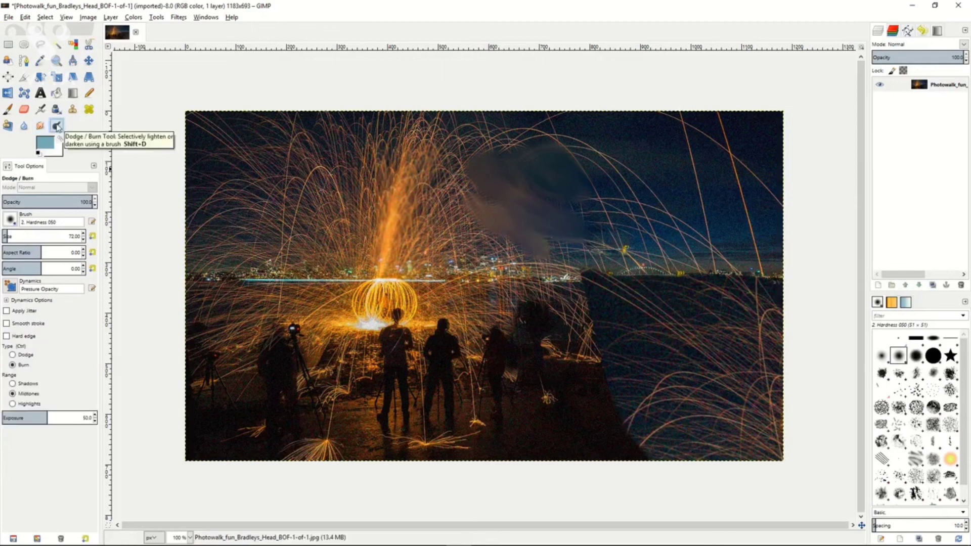
left_click(23, 356)
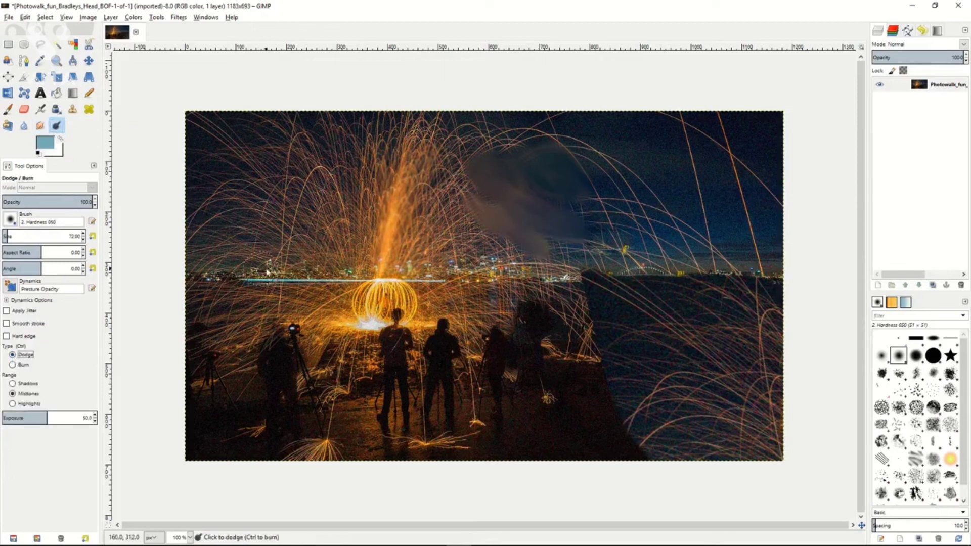
mouse_move(373, 298)
left_mouse_down()
mouse_move(360, 292)
mouse_move(406, 315)
mouse_move(323, 305)
left_mouse_up()
left_click(13, 365)
mouse_move(363, 247)
left_mouse_down()
mouse_move(317, 261)
mouse_move(342, 270)
mouse_move(431, 202)
mouse_move(415, 175)
mouse_move(360, 163)
mouse_move(357, 147)
mouse_move(308, 159)
mouse_move(323, 178)
mouse_move(445, 151)
mouse_move(498, 271)
left_mouse_up()
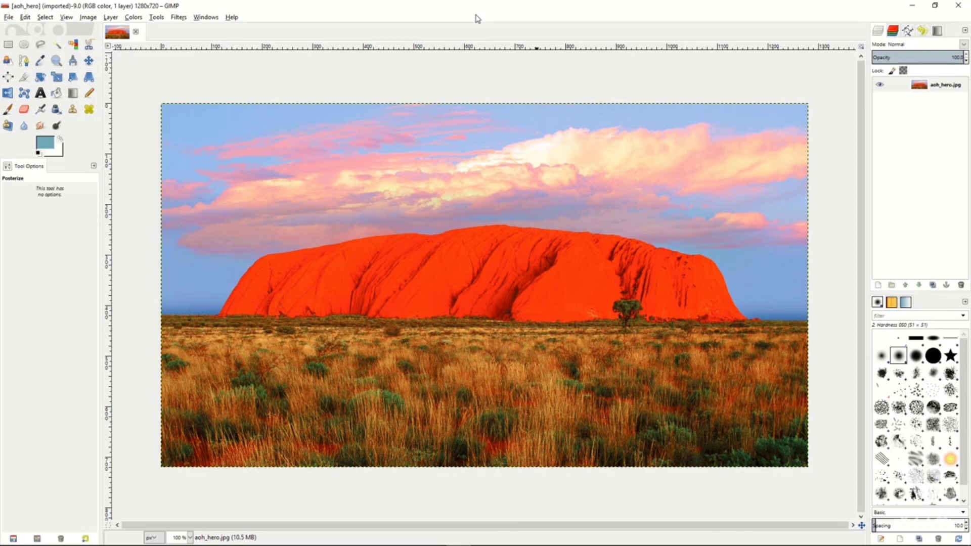
Try a midtones Color Balance of red 30, green 27 and blue -35 on the aoh_hero photo, and discard it.
left_click(133, 17)
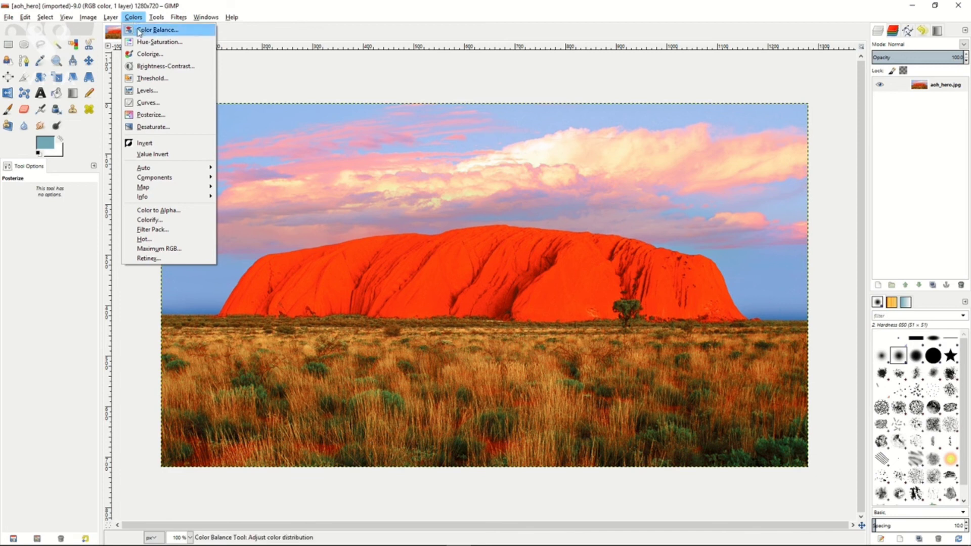
left_click(151, 30)
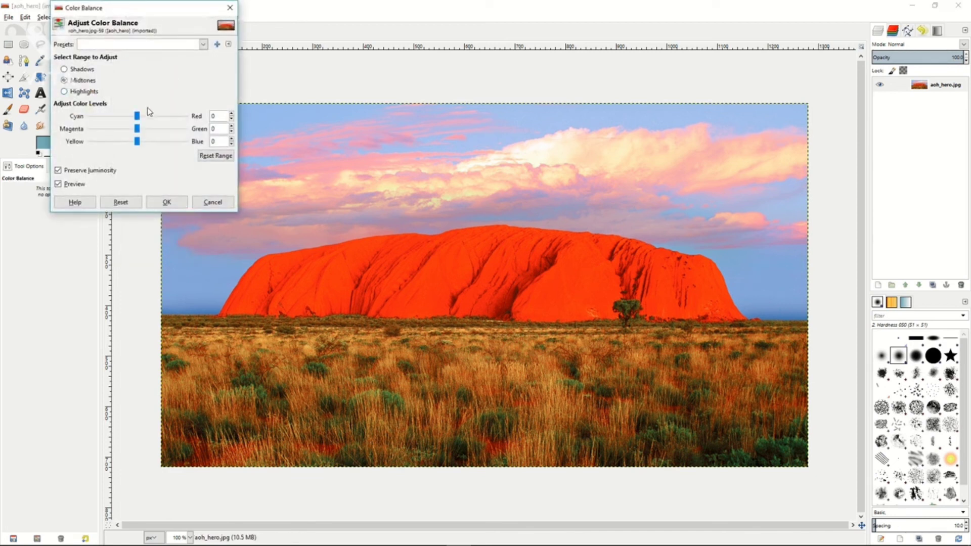
left_click_drag(137, 119, 123, 143)
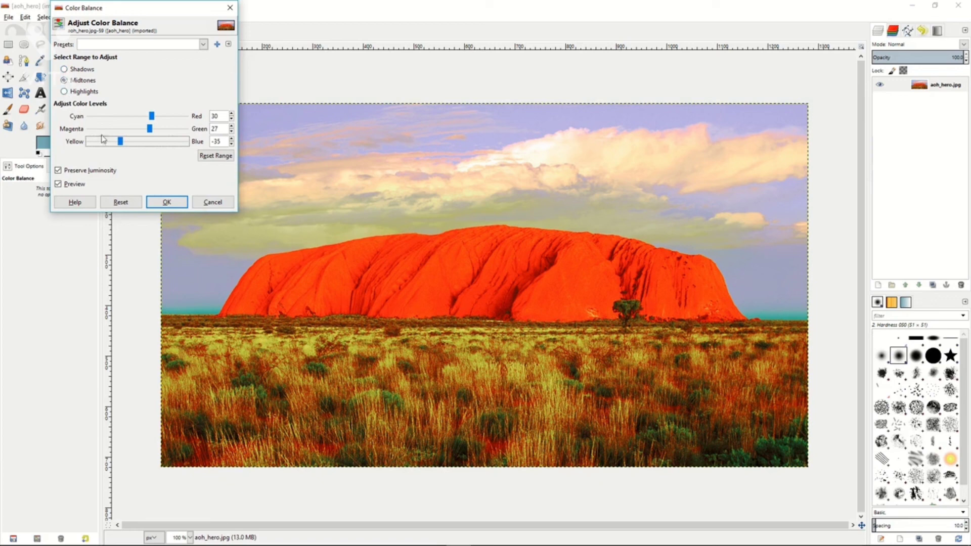
left_click(207, 203)
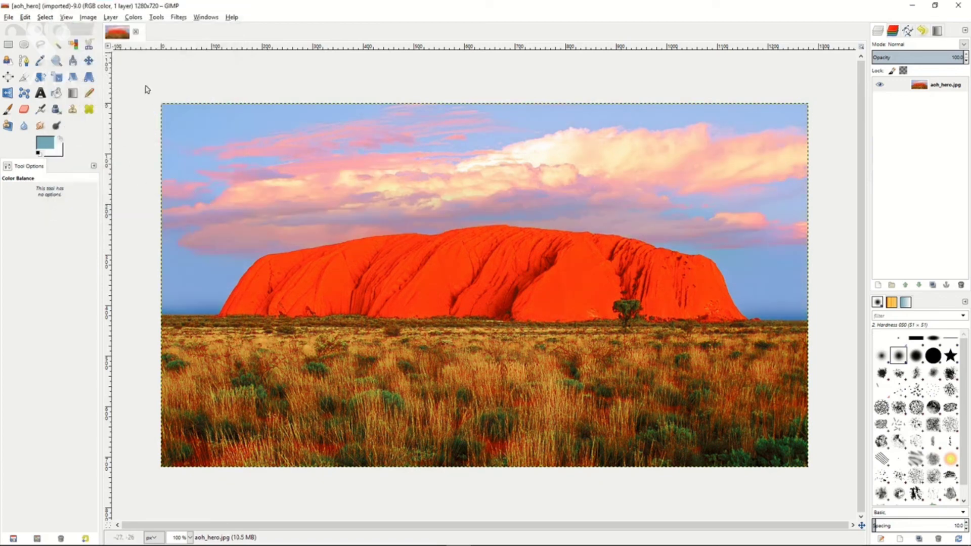
Try Hue-Saturation on all colors with hue 78 and altered lightness and saturation, and discard the change.
left_click(134, 18)
left_click(152, 41)
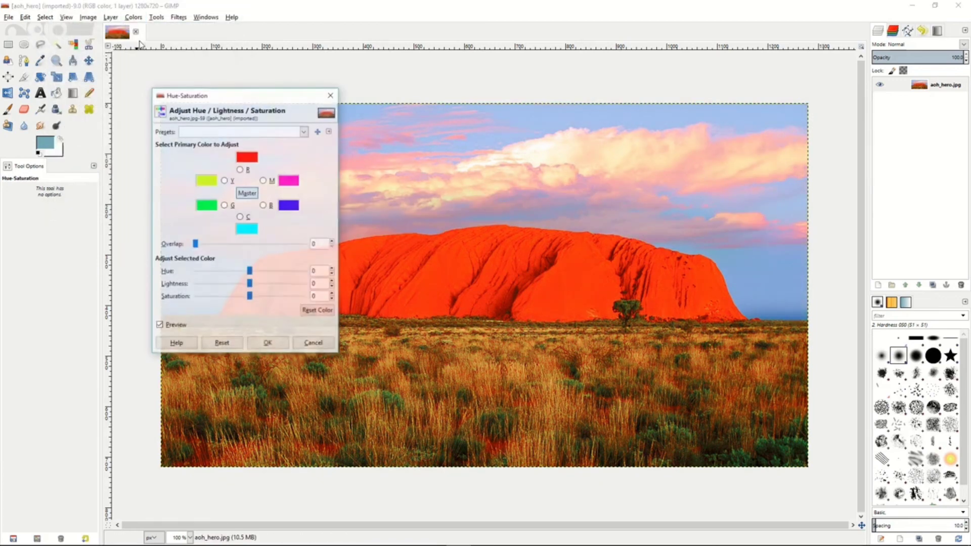
left_click_drag(249, 273, 275, 273)
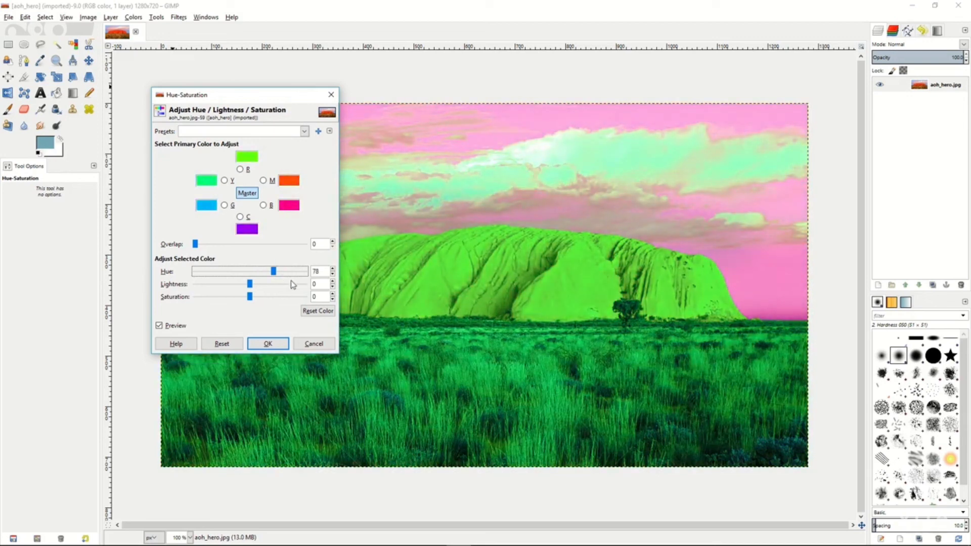
left_click_drag(249, 284, 221, 300)
left_click(312, 347)
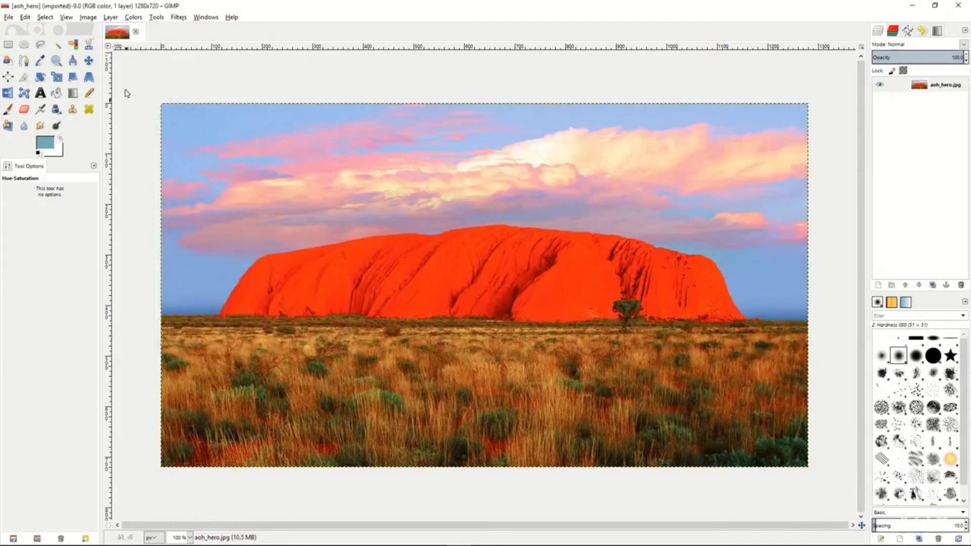
Try colorizing the photo with hue 84, saturation 82 and lightness -52, and discard the change.
left_click(134, 17)
left_click(150, 54)
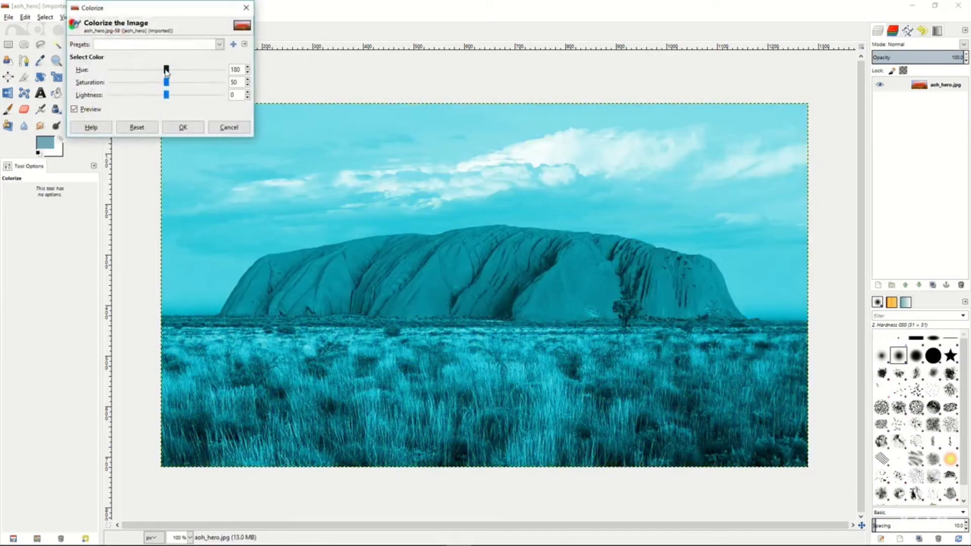
left_click_drag(166, 71, 136, 95)
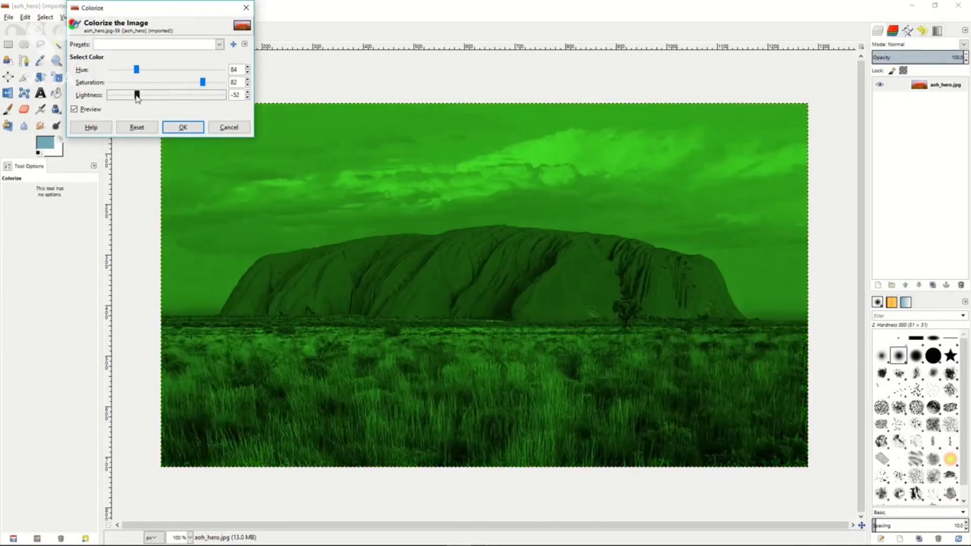
left_click(228, 127)
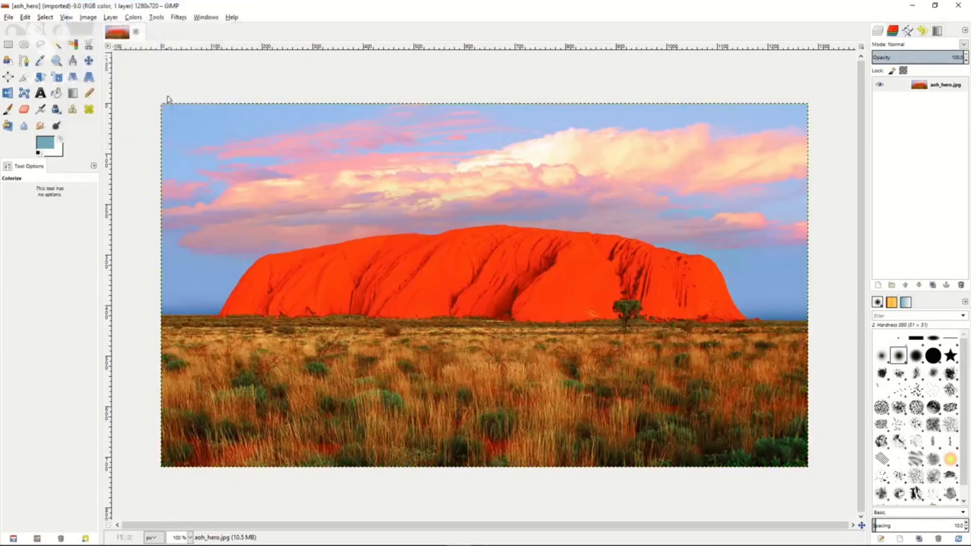
Darken and flatten the photo with Brightness-Contrast, using brightness -69 and contrast -21.
left_click(133, 17)
left_click(150, 67)
mouse_move(144, 68)
left_mouse_down()
mouse_move(113, 72)
mouse_move(161, 80)
mouse_move(135, 81)
left_mouse_up()
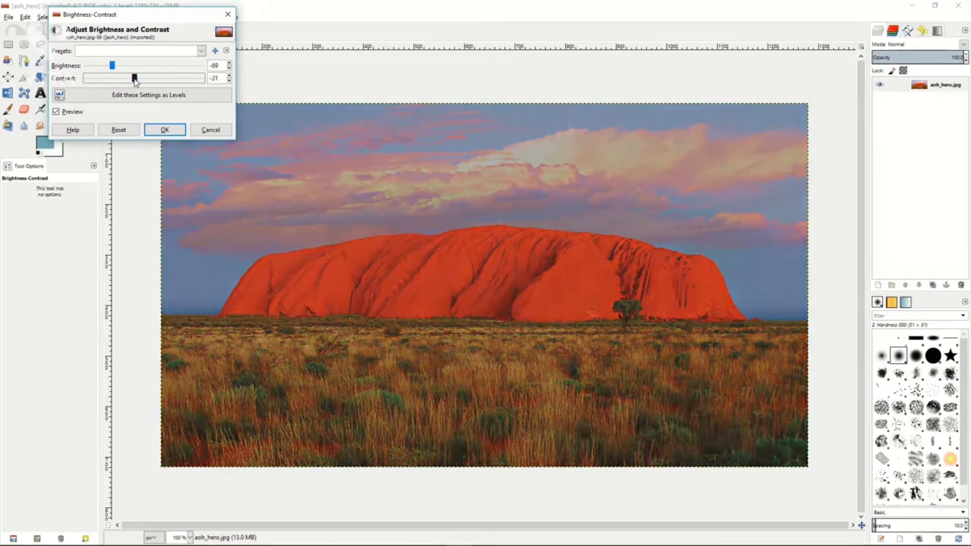
left_click(164, 129)
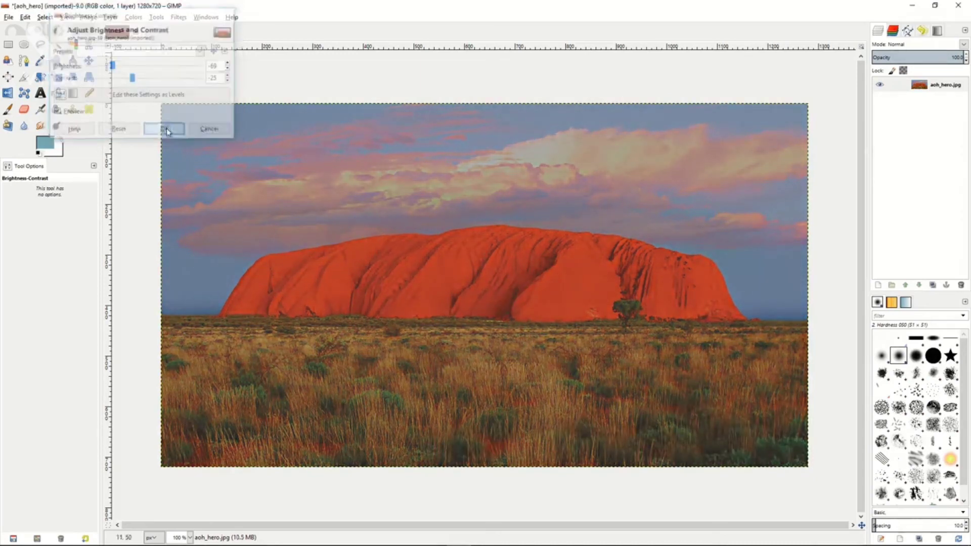
Try reducing the photo to black and white with a Threshold range of 113 to 255, and discard it.
left_click(134, 17)
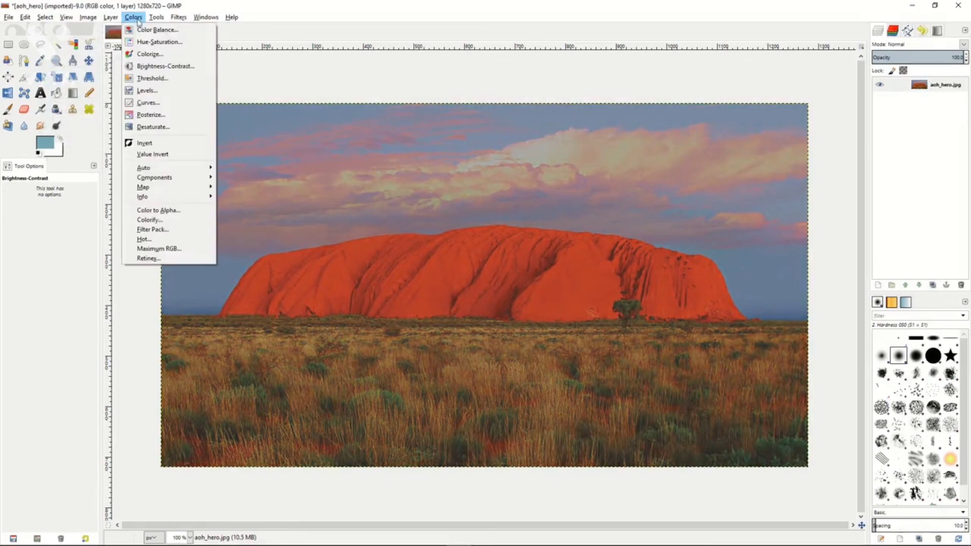
left_click(148, 79)
mouse_move(155, 115)
left_mouse_down()
mouse_move(177, 116)
mouse_move(150, 118)
left_mouse_up()
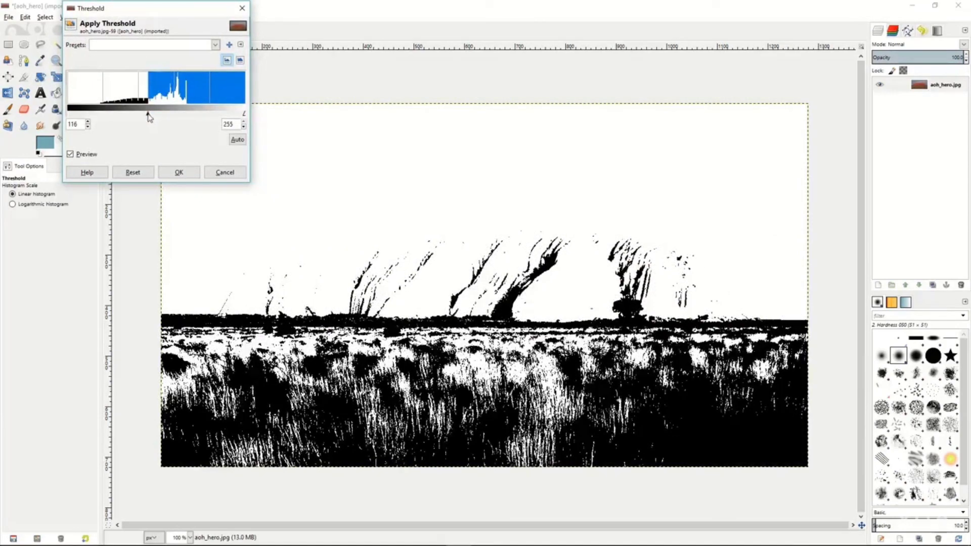
left_click_drag(150, 117, 147, 117)
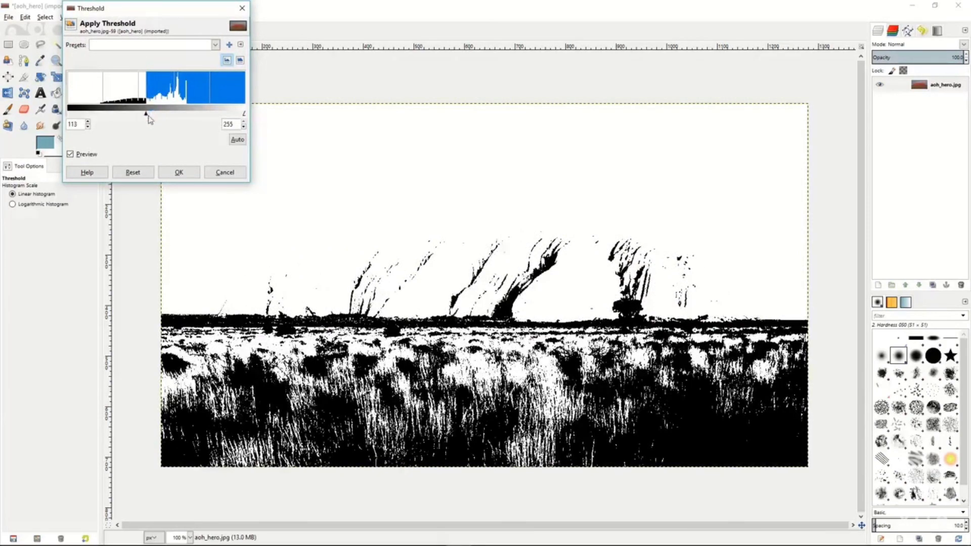
left_click(224, 172)
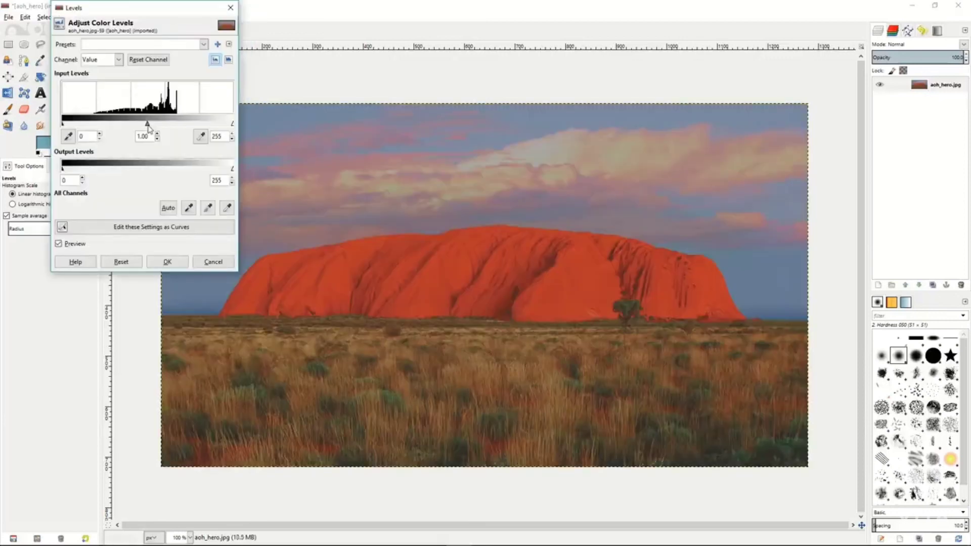
Try darkening the midtones in Levels with a Value input gamma of 0.69, and discard the change.
left_click_drag(148, 126, 165, 128)
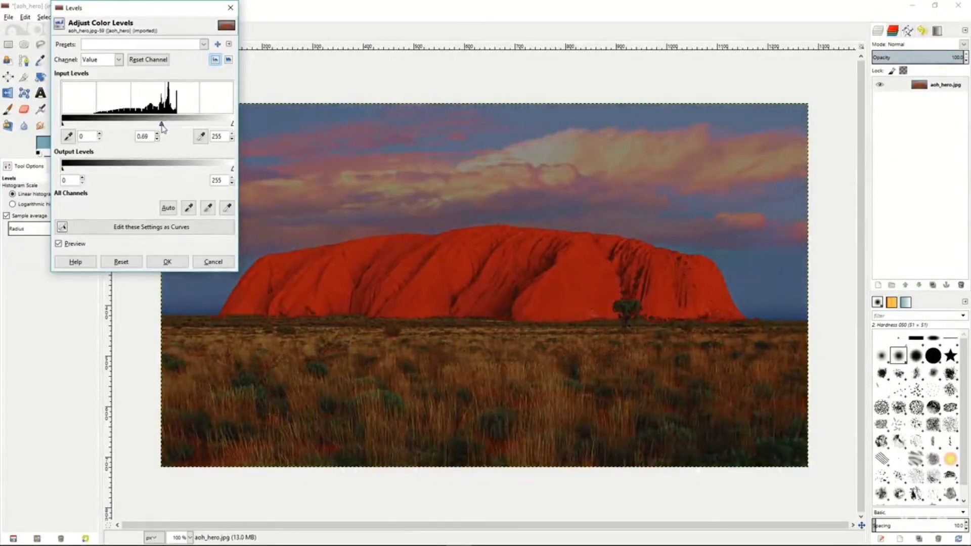
left_click(213, 262)
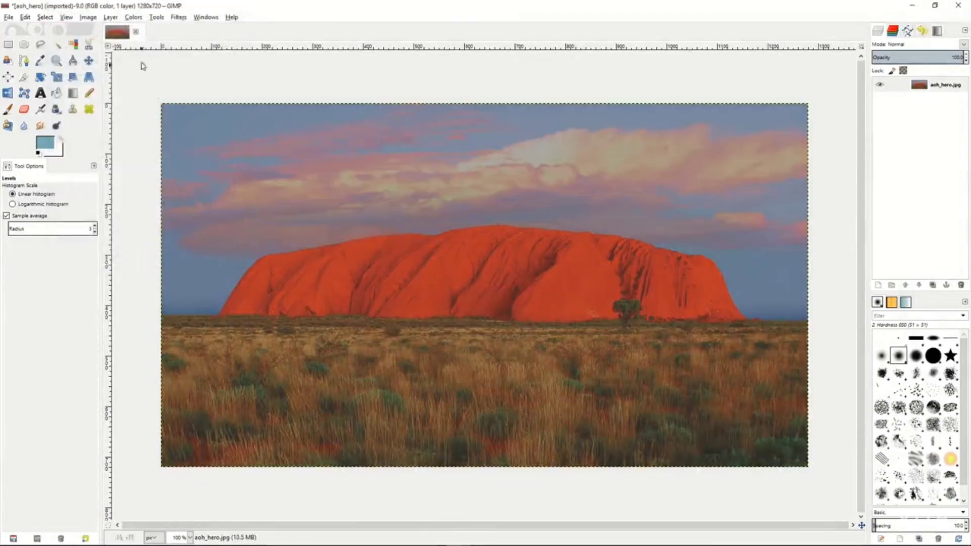
Try an S-shaped Value curve with lowered shadows and raised highlights, view the Red channel curve, and discard the adjustment.
left_click(134, 16)
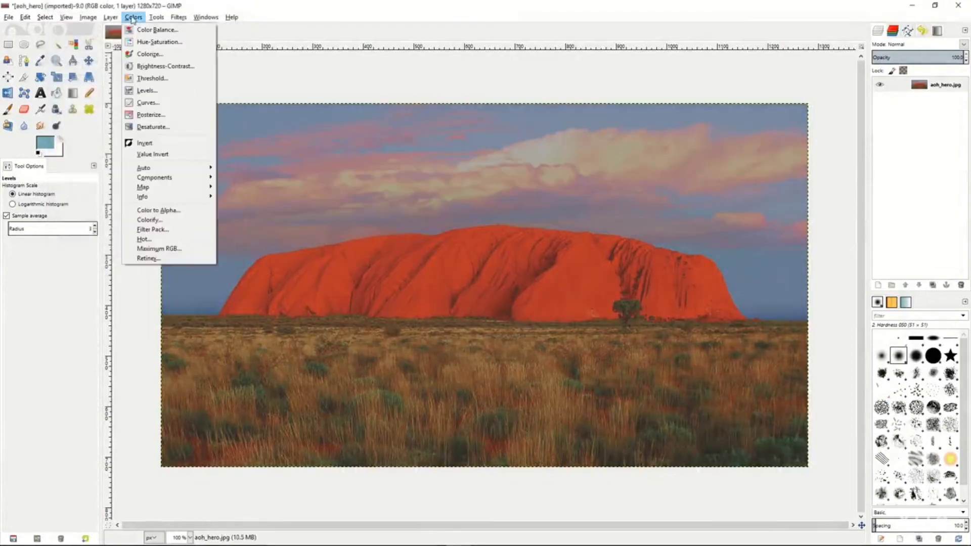
left_click(145, 104)
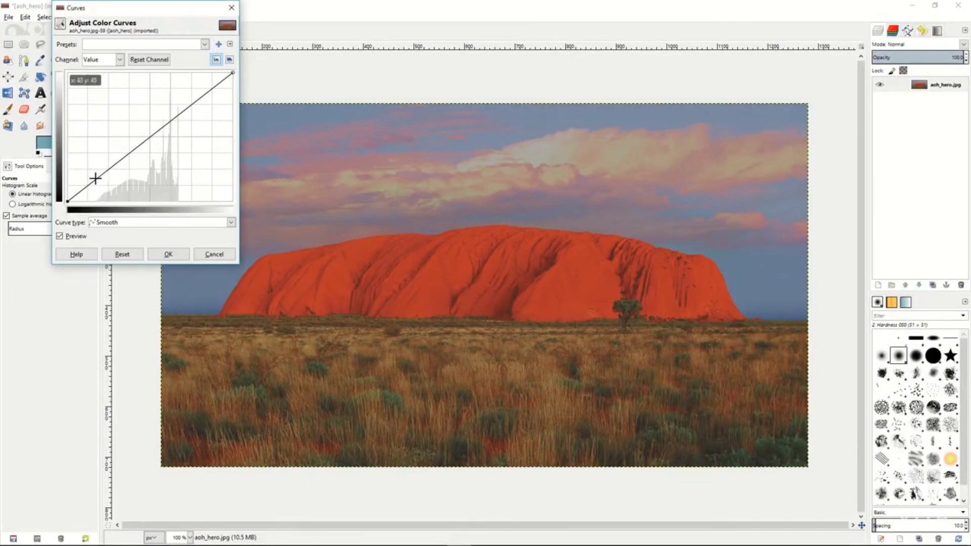
left_click(96, 178)
left_click_drag(95, 178, 102, 189)
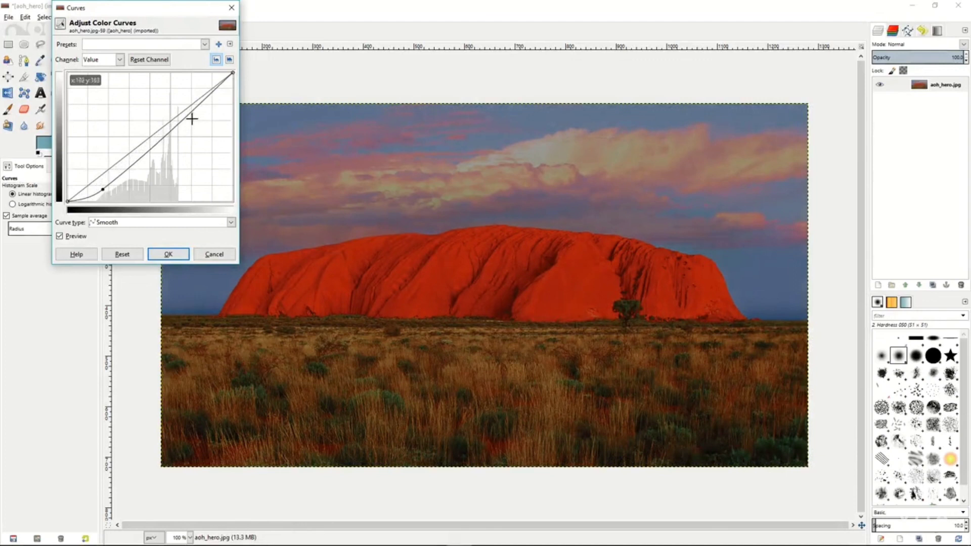
left_click(204, 102)
left_click_drag(204, 101, 197, 91)
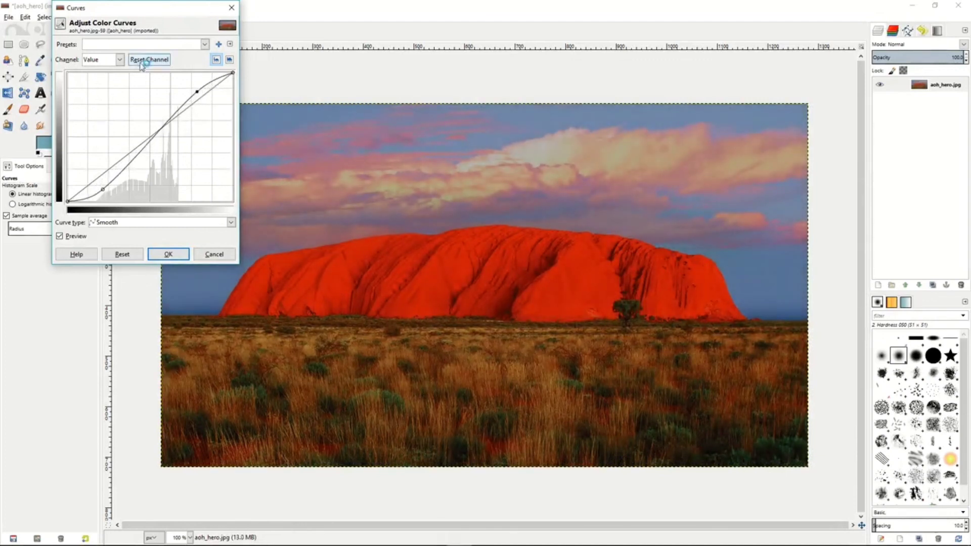
left_click(120, 60)
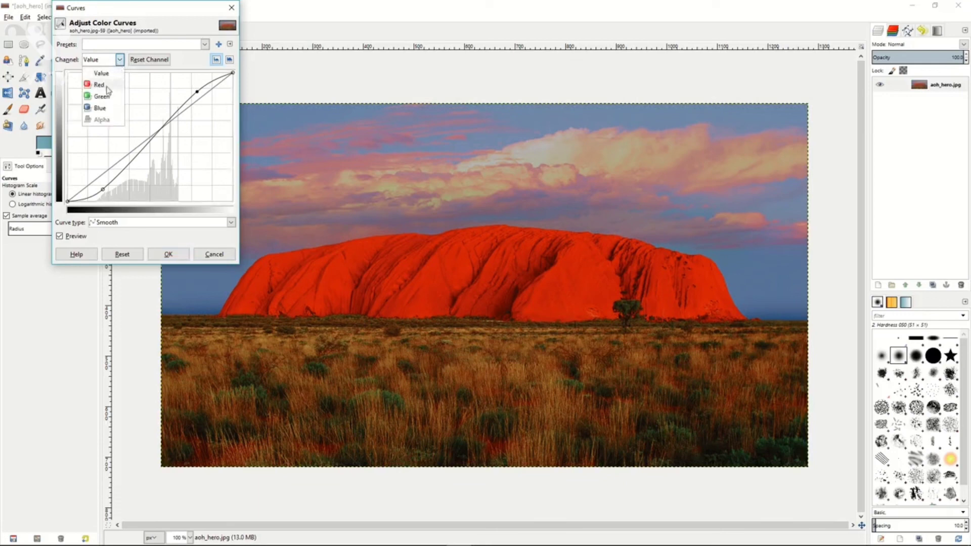
left_click(99, 85)
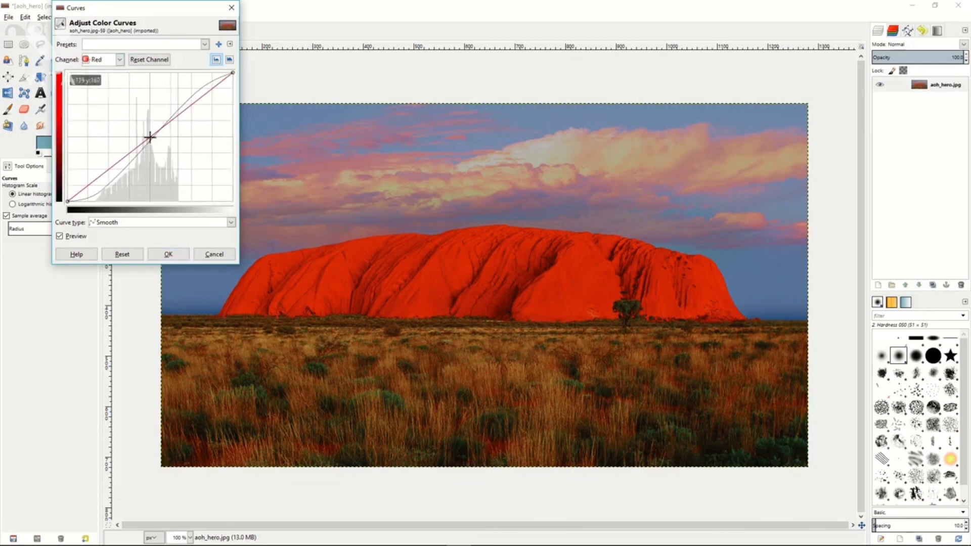
left_click(208, 253)
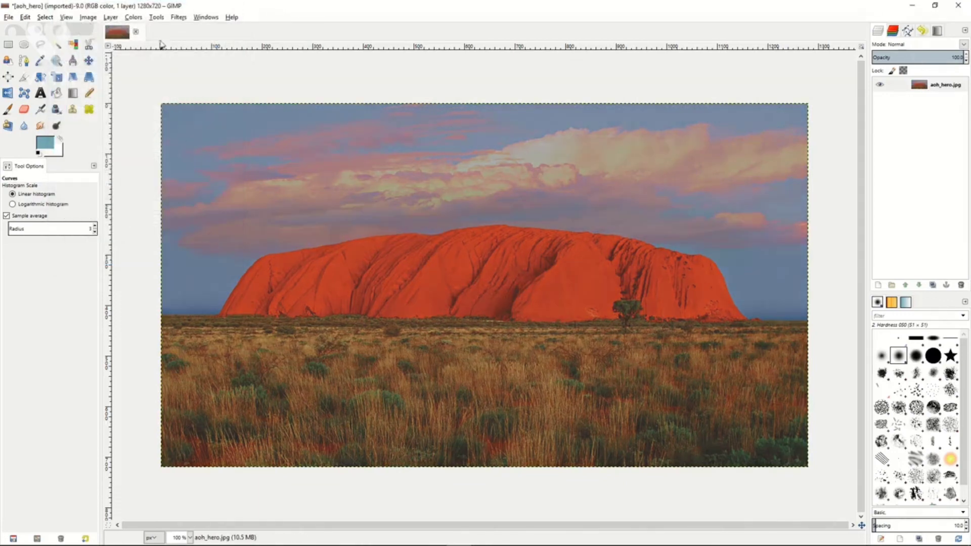
Try posterizing the photo to 2 levels, and discard the change.
left_click(133, 17)
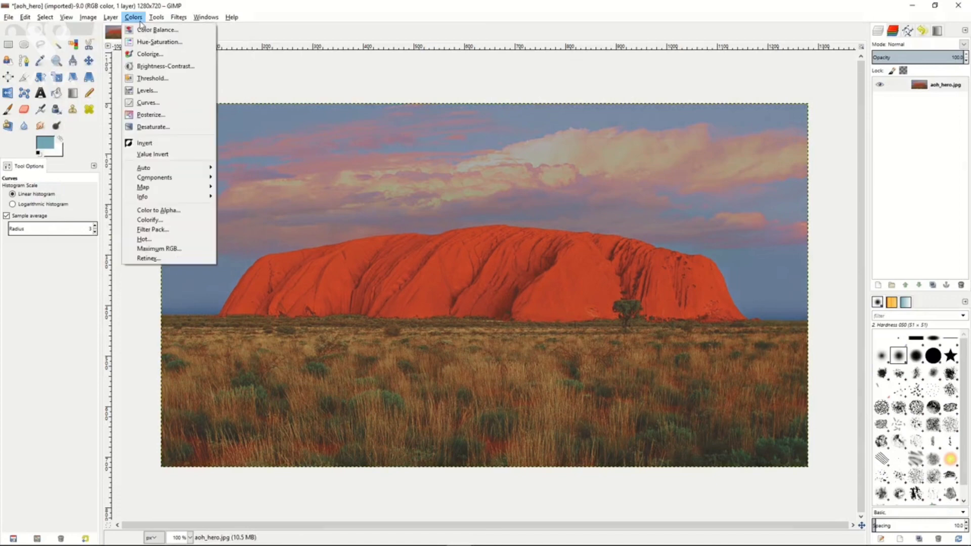
left_click(148, 115)
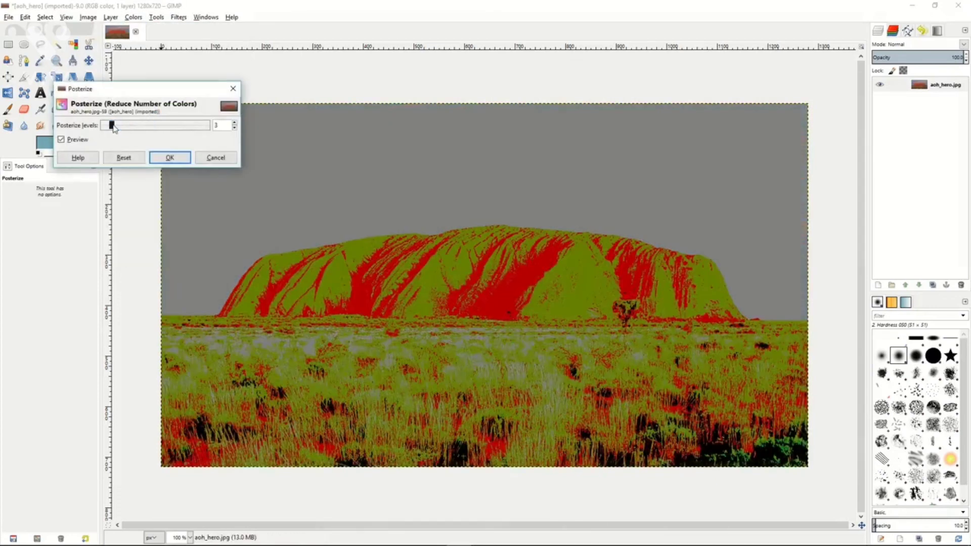
mouse_move(114, 128)
left_mouse_down()
mouse_move(186, 133)
mouse_move(107, 127)
left_mouse_up()
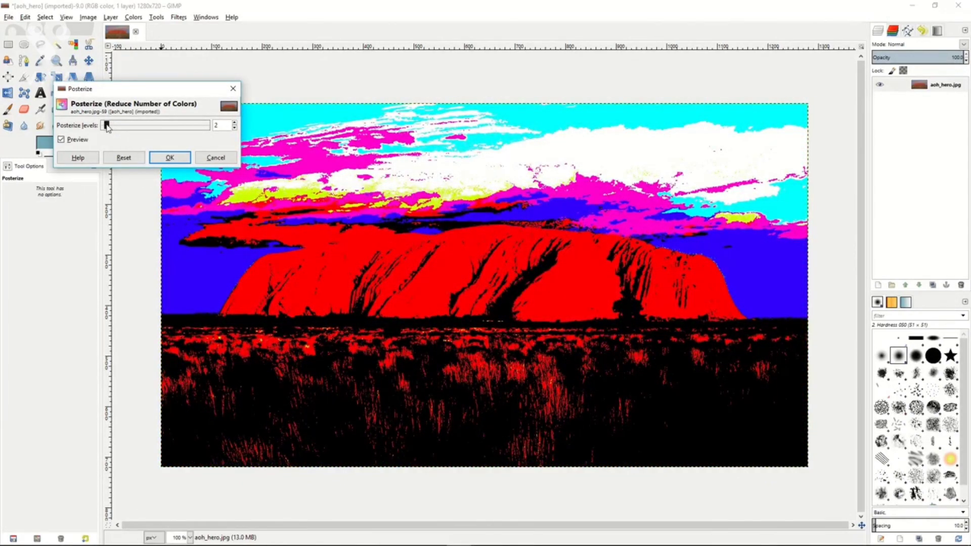
left_click(215, 159)
Try desaturating the photo, comparing the Lightness, Luminosity and Average shades of gray, and discard the change.
left_click(133, 17)
left_click(149, 125)
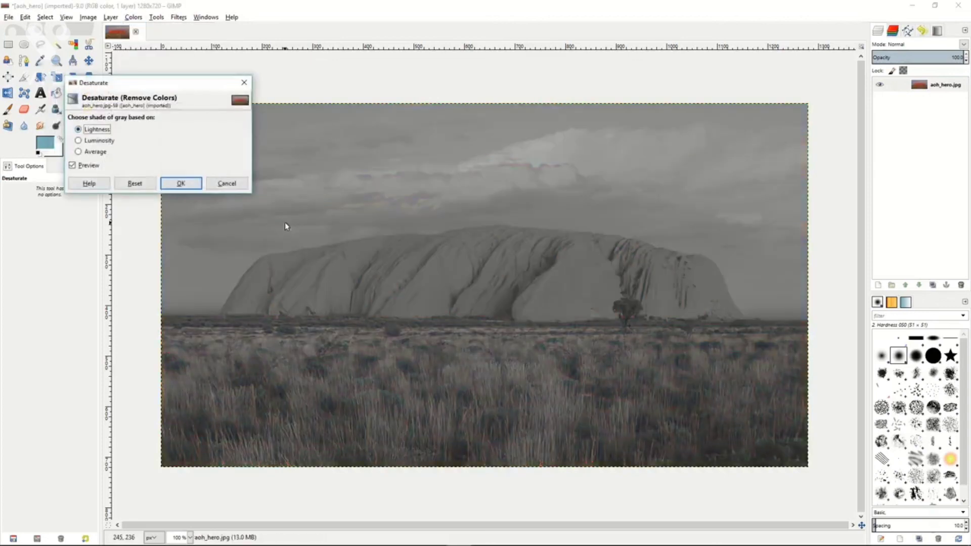
left_click(79, 141)
left_click(79, 152)
left_click(78, 140)
left_click(79, 129)
left_click(79, 141)
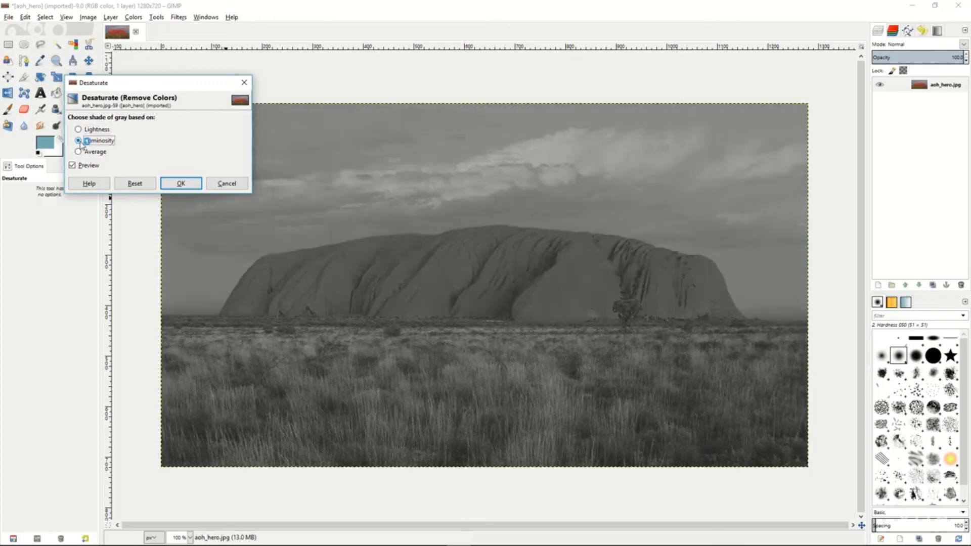
left_click(221, 183)
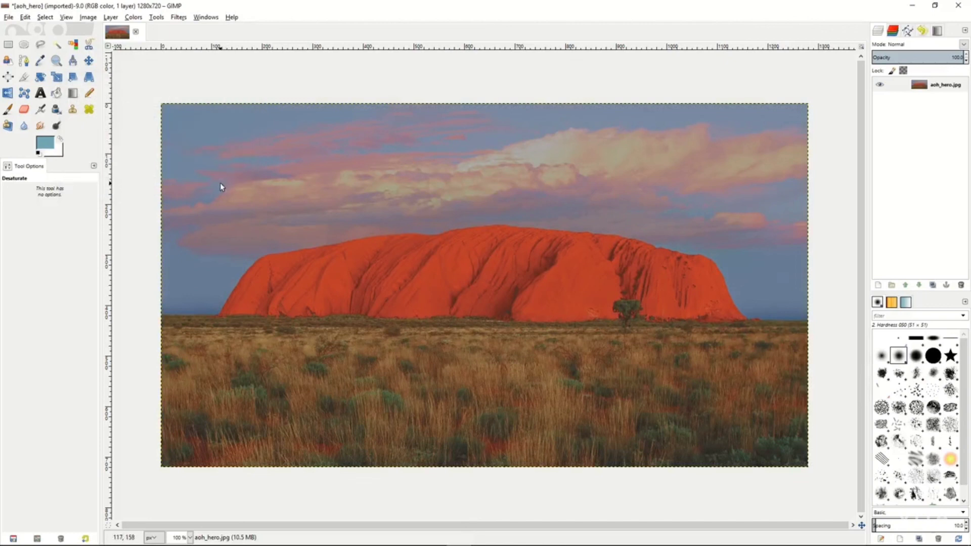
left_click(133, 17)
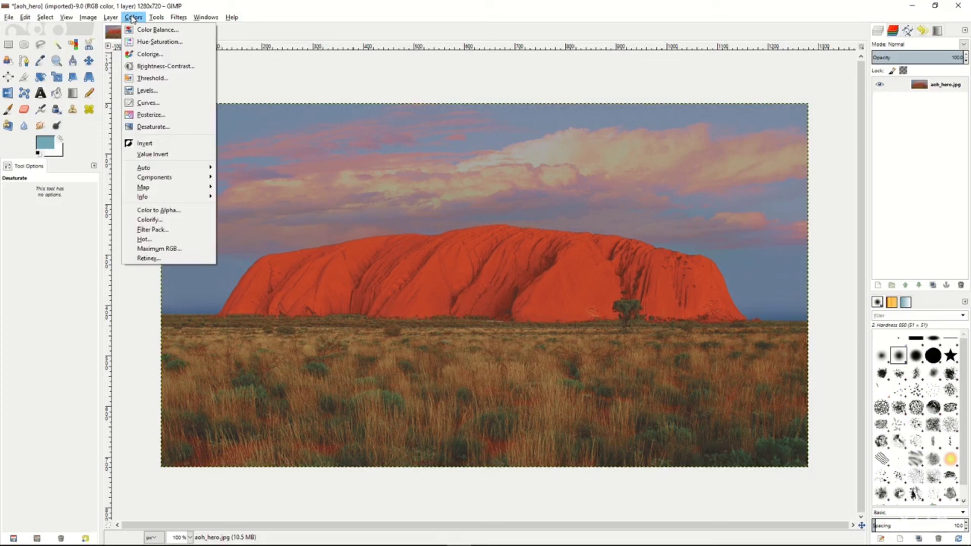
left_click(133, 18)
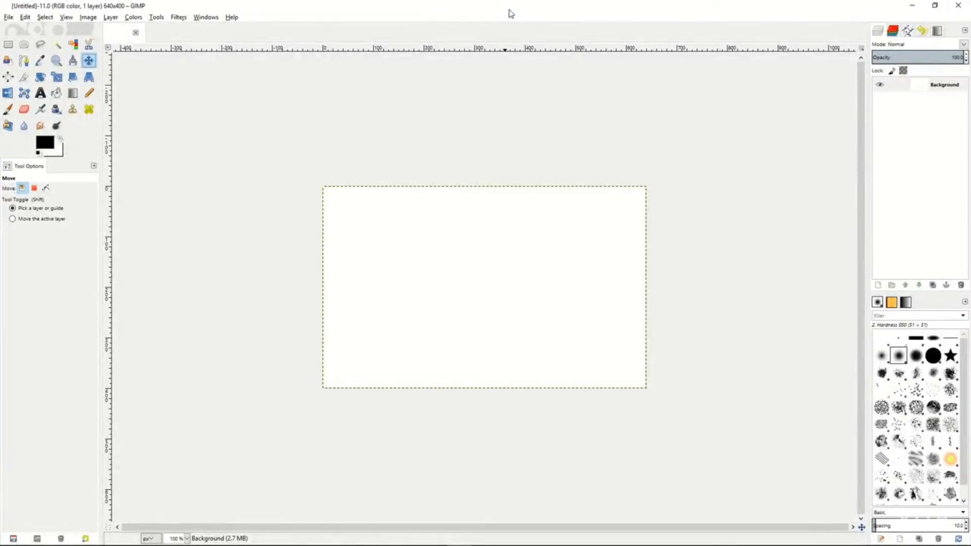
Draw a closed four-sided polygonal path in the upper-left part of the blank canvas, and shift it slightly up and to the left.
left_click(24, 61)
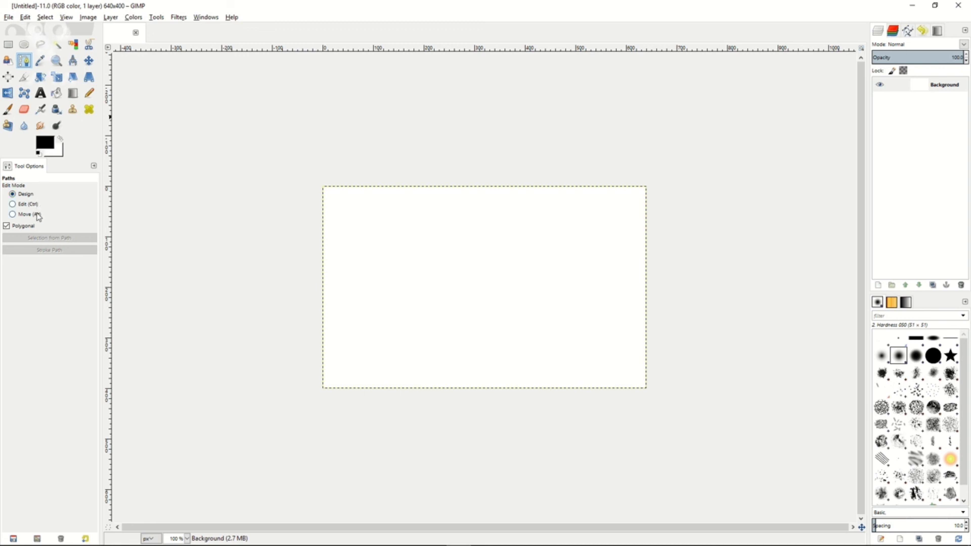
left_click(384, 233)
left_click(490, 231)
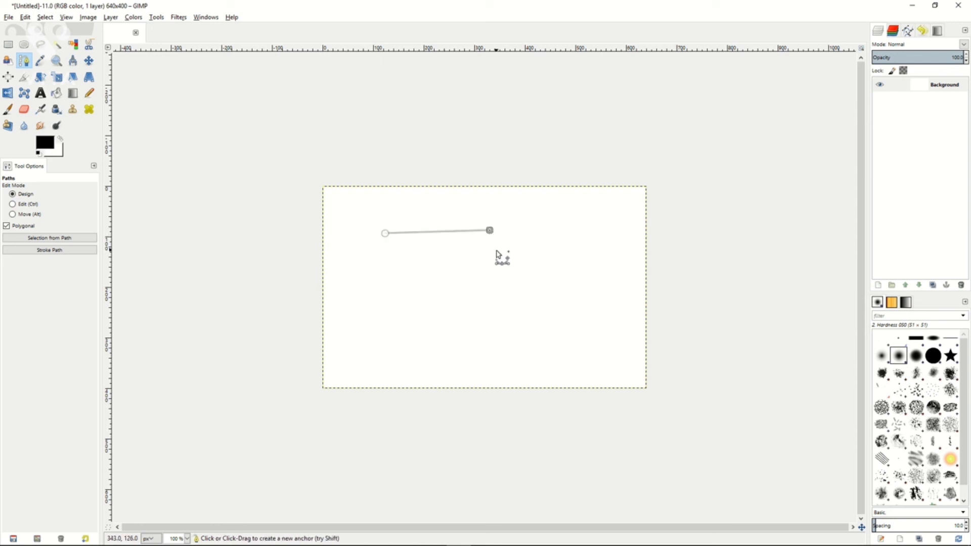
left_click(491, 277)
left_click(389, 281)
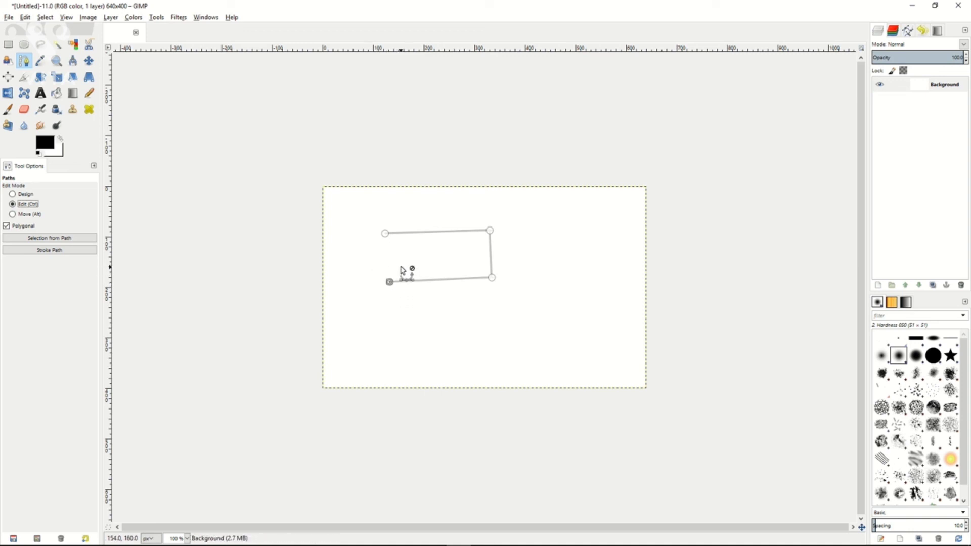
left_click(386, 235)
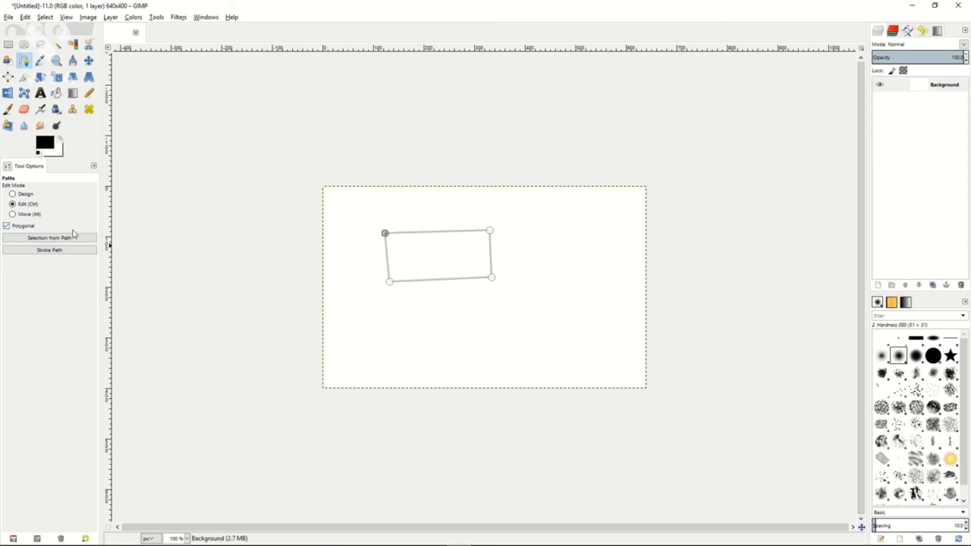
left_click(13, 214)
left_click_drag(455, 266, 430, 255)
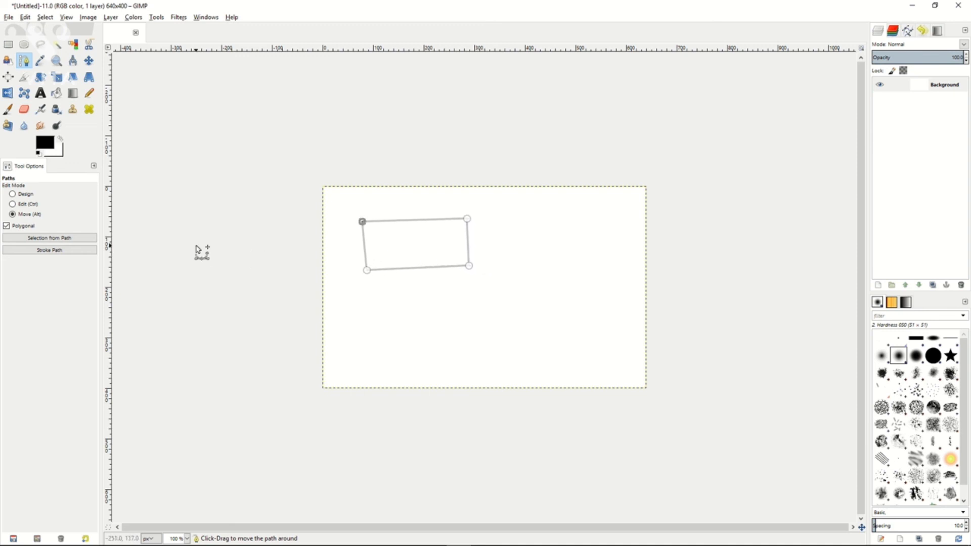
Create a selection from the four-sided path and stroke the path with a 6 px solid-color line.
left_click(44, 238)
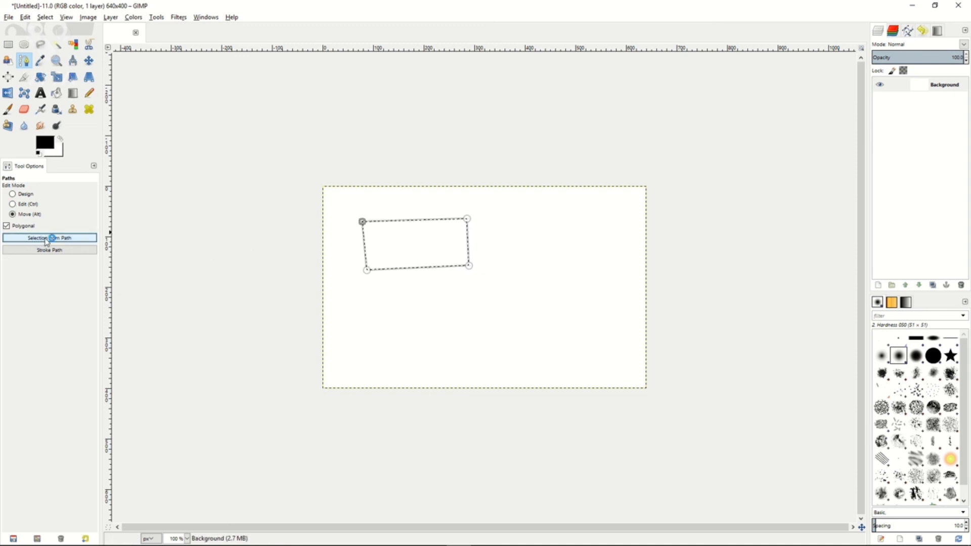
left_click(52, 250)
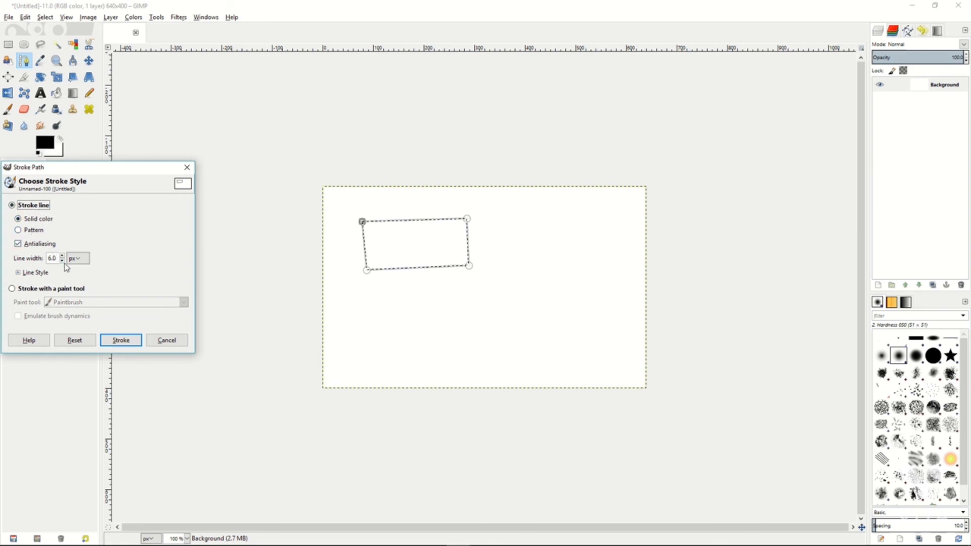
left_click(120, 341)
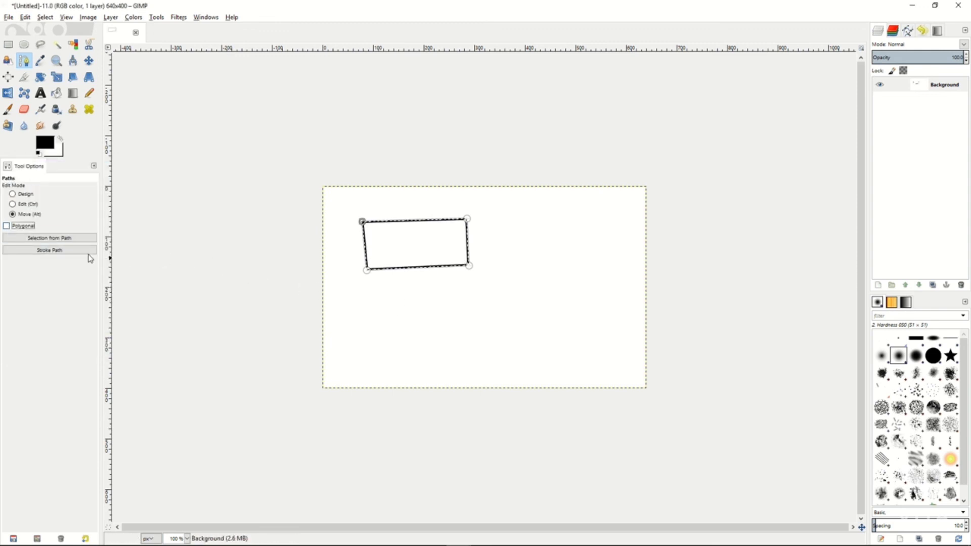
Draw a curved, non-polygonal path with four anchors in Design mode below the stroked shape.
left_click(14, 194)
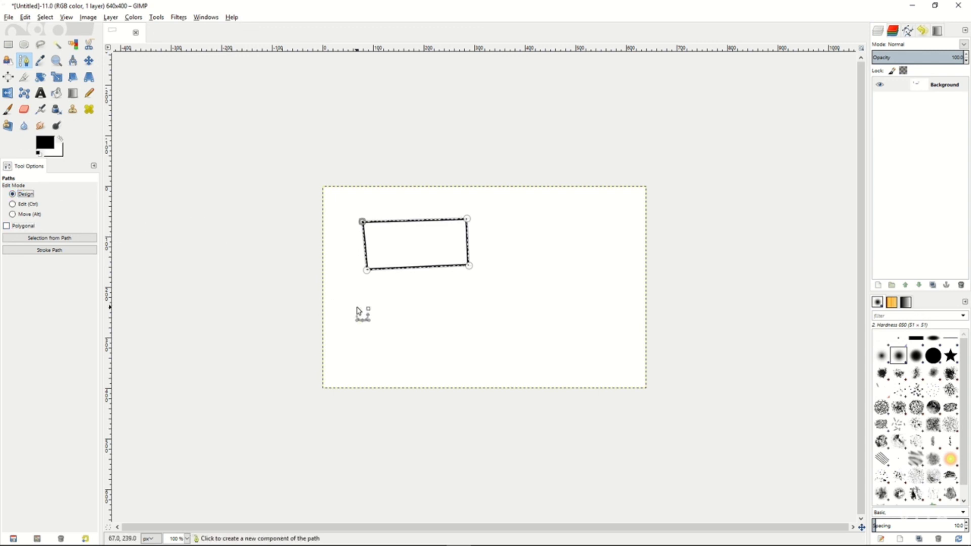
left_click_drag(381, 305, 462, 310)
left_click_drag(522, 333, 489, 318)
left_click(492, 350)
left_click_drag(442, 345, 474, 361)
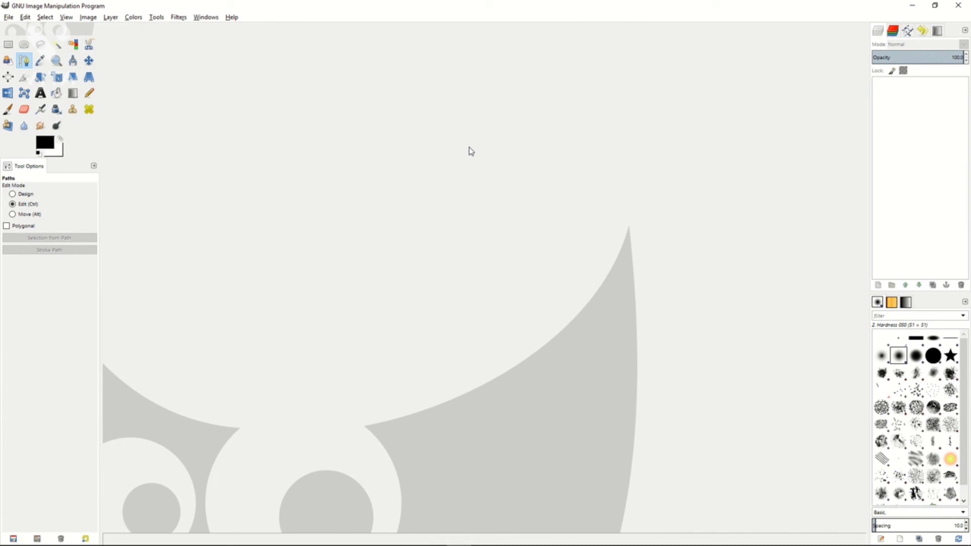
left_click(182, 20)
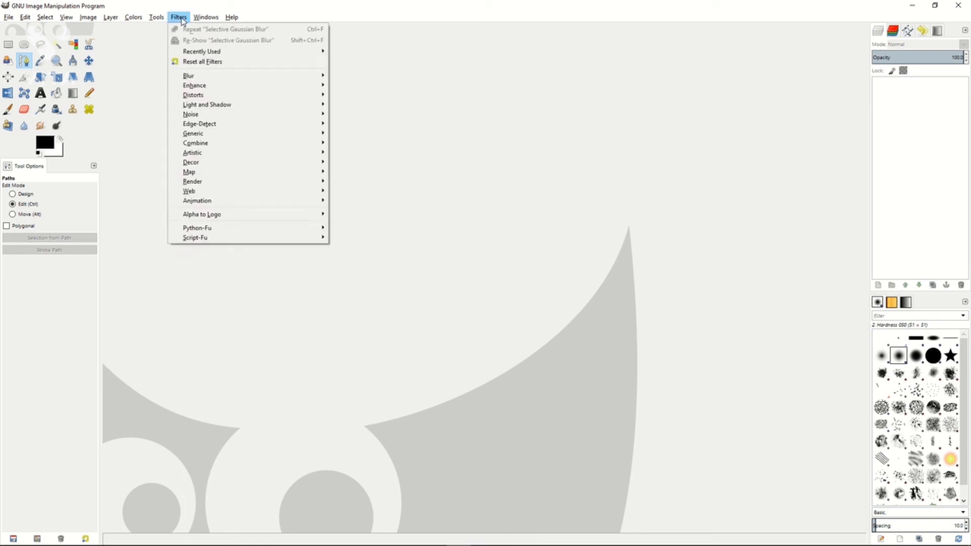
mouse_move(201, 78)
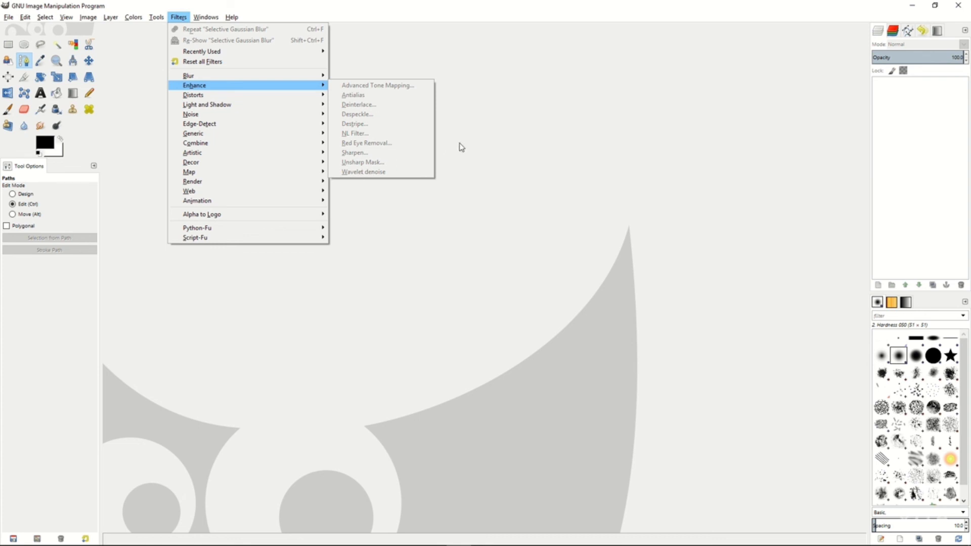
left_click(473, 146)
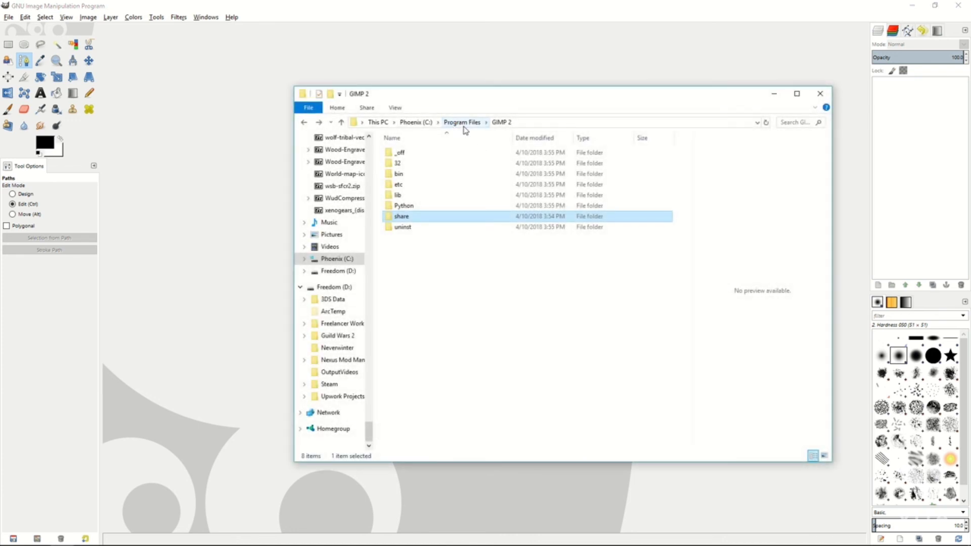
In File Explorer, go to Program Files > GIMP 2 > lib > gimp > 2.0 > plug-ins and locate wavelet-denoise.exe.
left_click(450, 125)
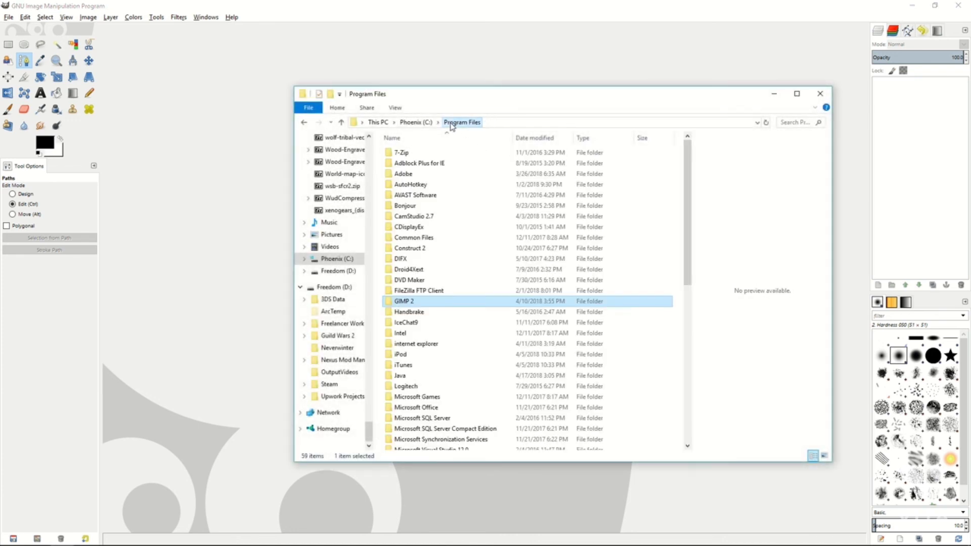
double_click(408, 303)
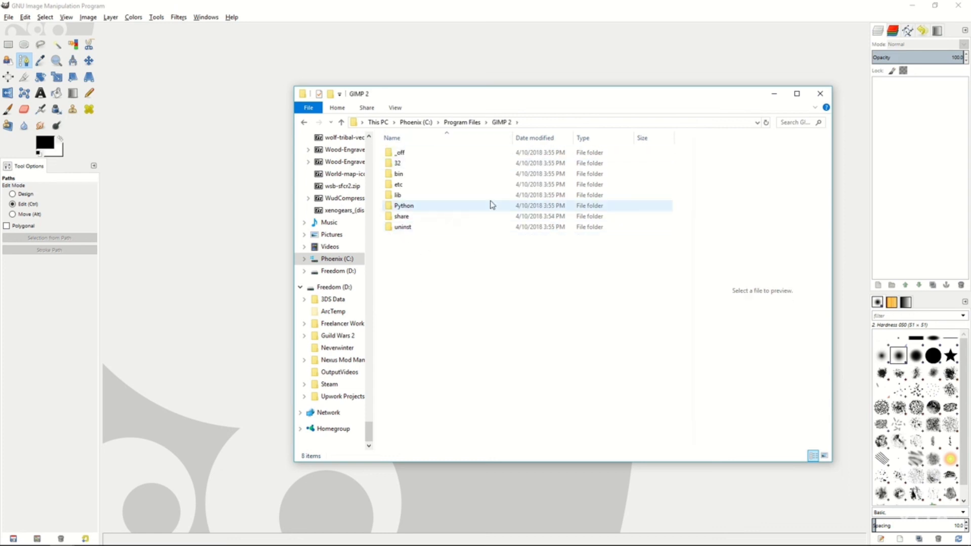
left_click(403, 174)
double_click(399, 195)
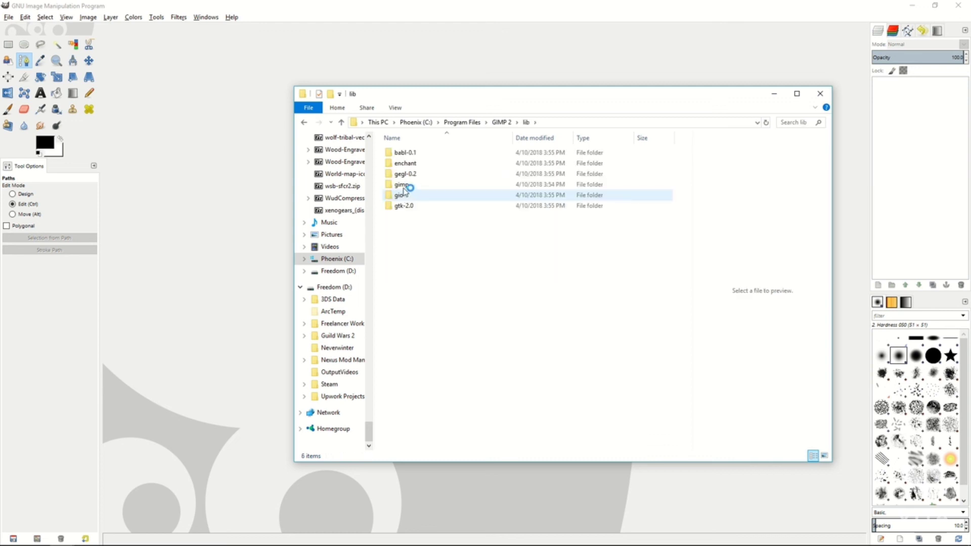
double_click(415, 188)
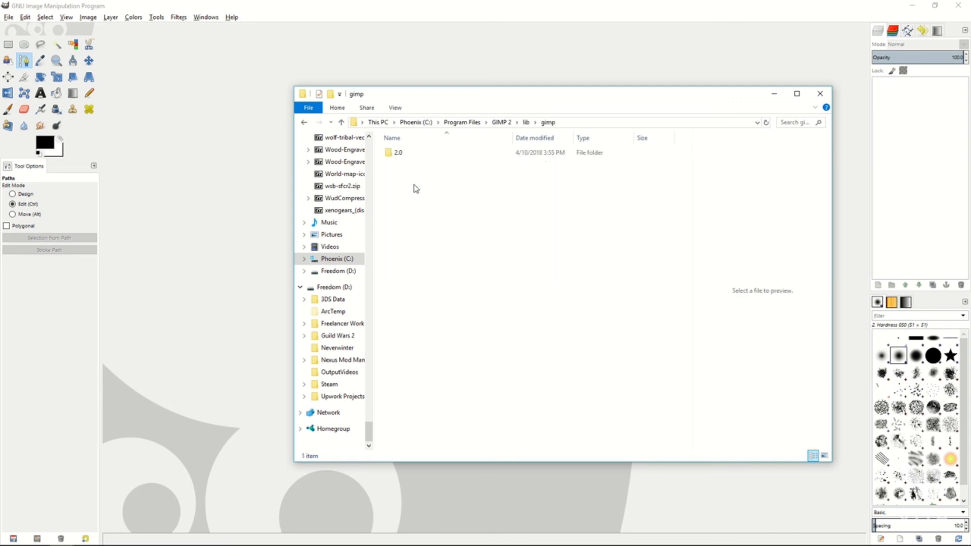
double_click(400, 153)
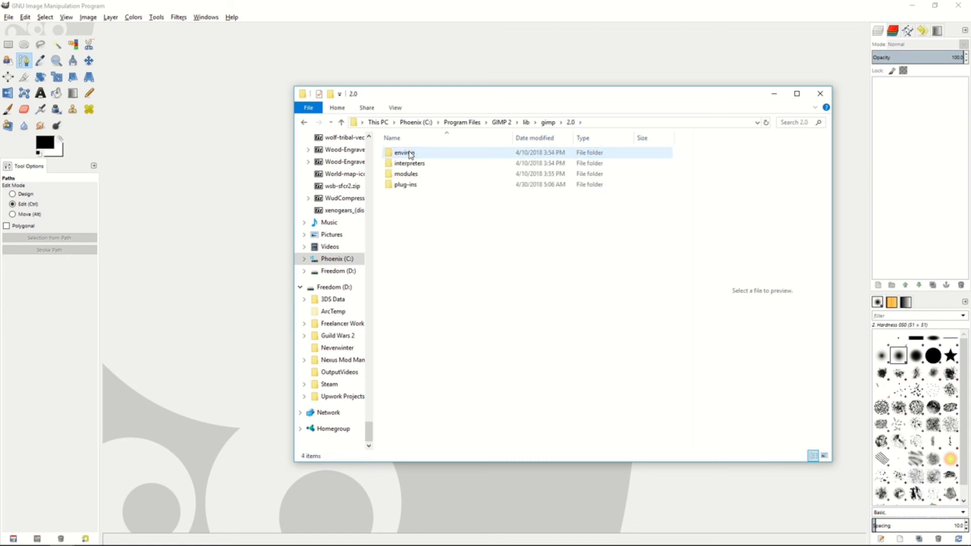
double_click(406, 186)
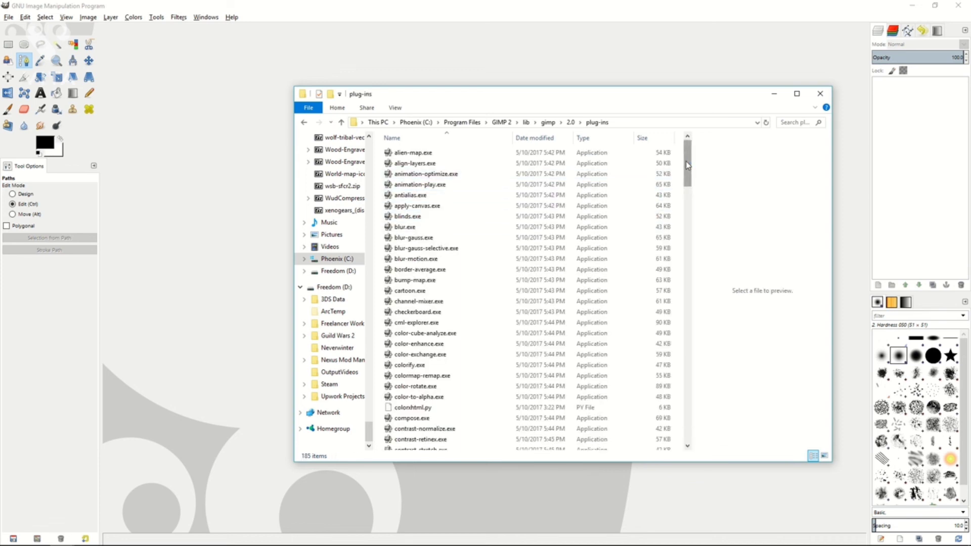
left_click_drag(692, 163, 690, 424)
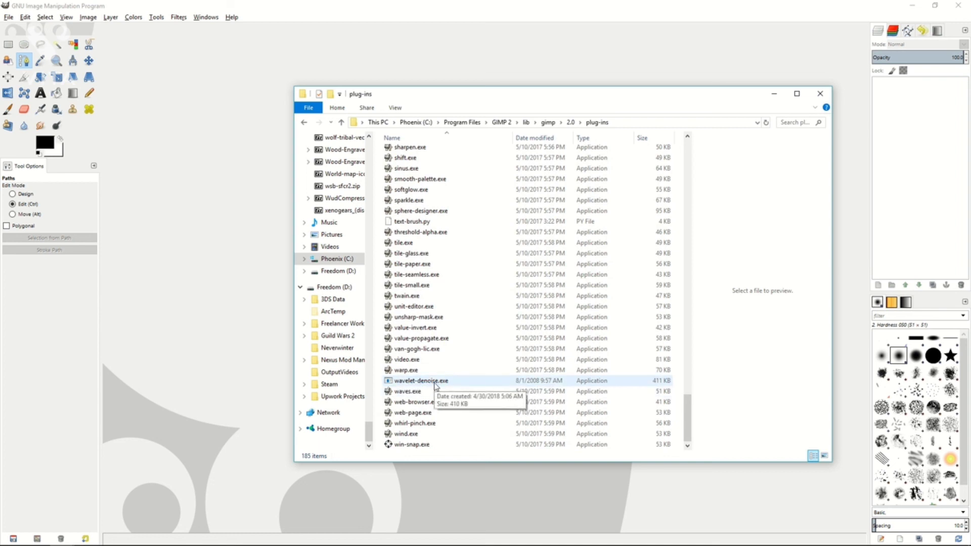
Return to the GIMP 2 folder, open share > gimp > 2.0 > scripts, and select advancedtonemapping.scm.
key("alt+Left")
key("alt+Left")
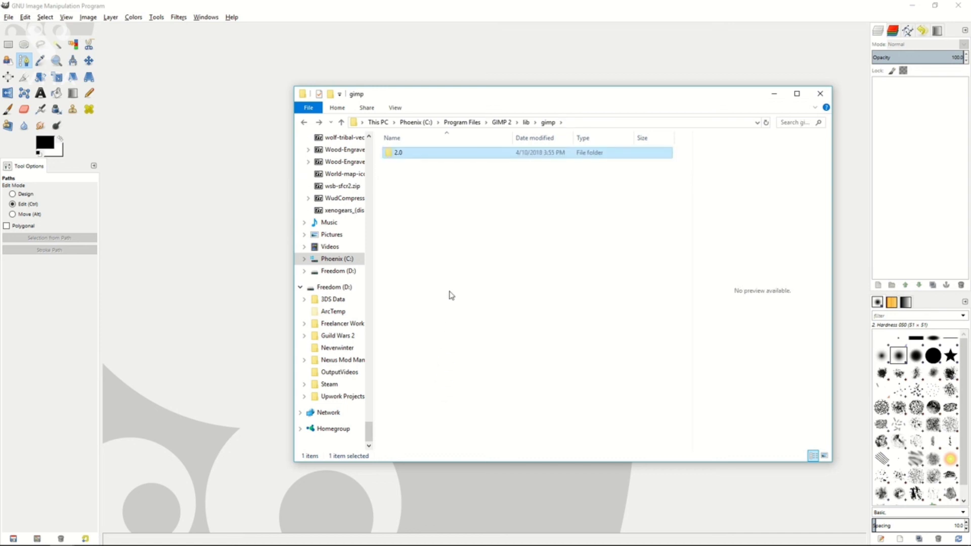
key("alt+Left")
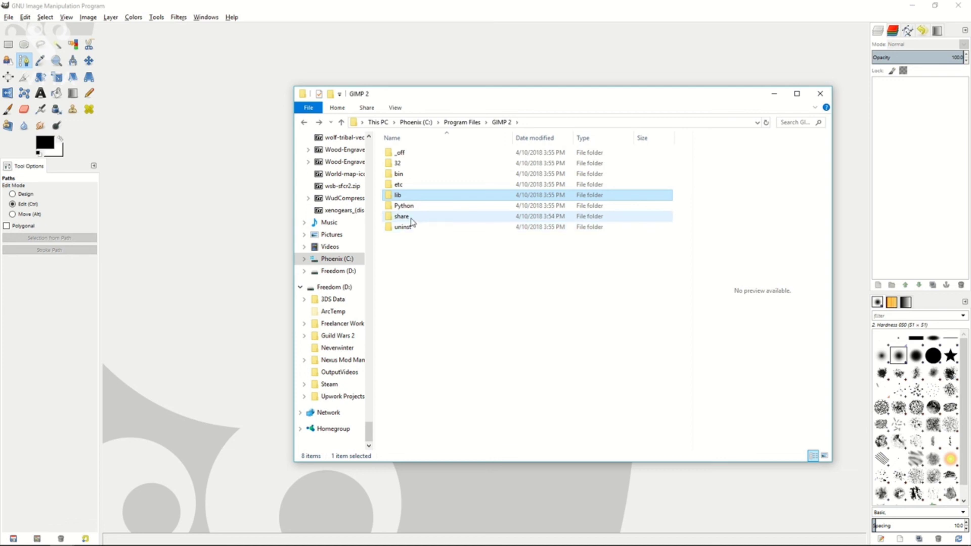
double_click(410, 217)
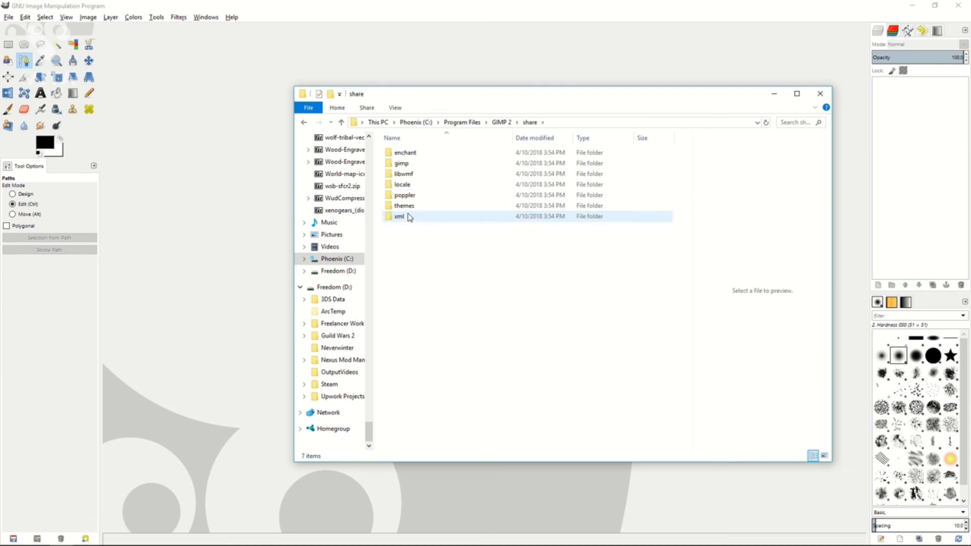
double_click(409, 165)
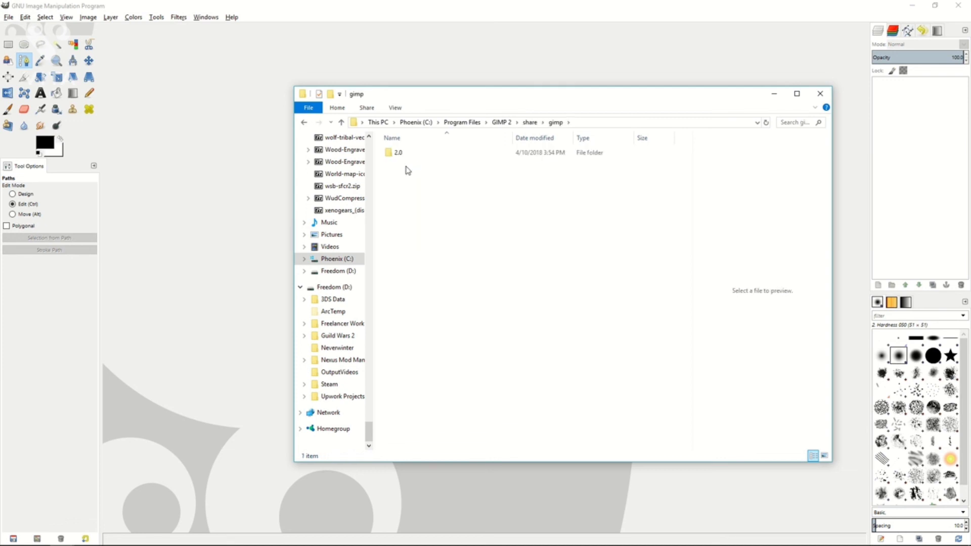
double_click(399, 153)
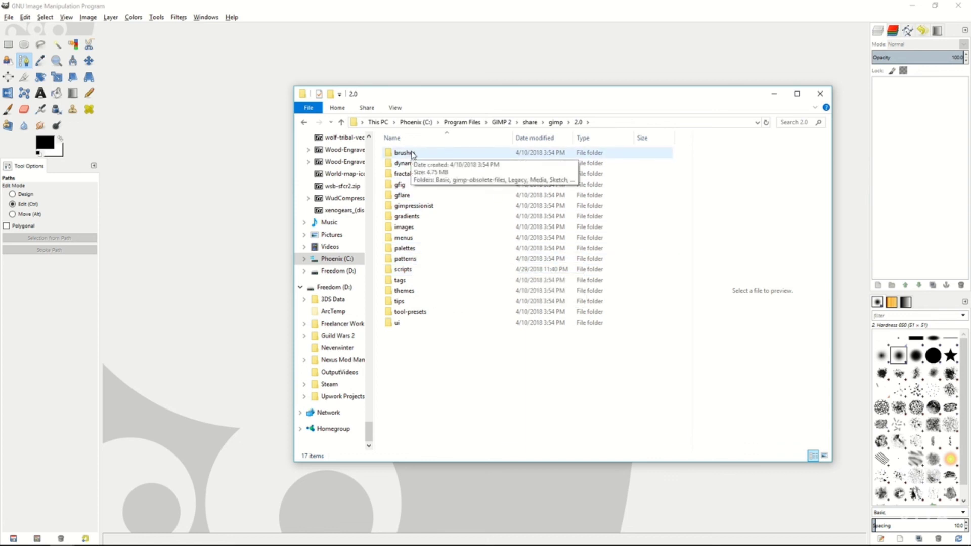
double_click(412, 270)
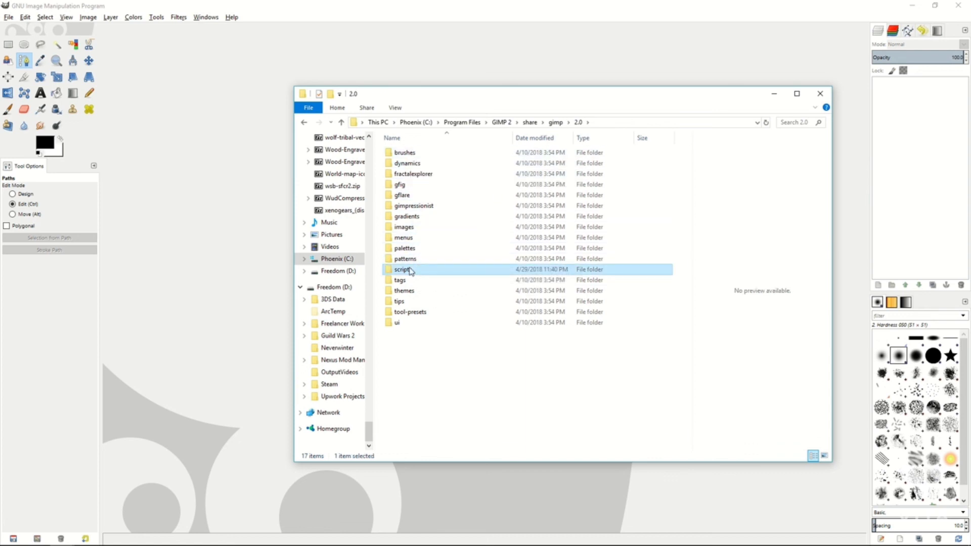
mouse_move(692, 163)
left_mouse_down()
mouse_move(690, 198)
mouse_move(690, 161)
left_mouse_up()
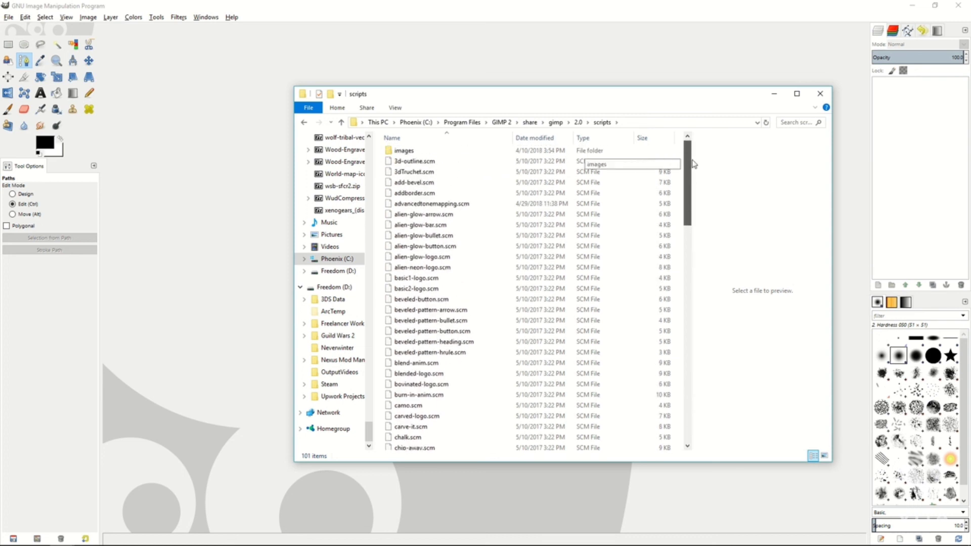
left_click(462, 204)
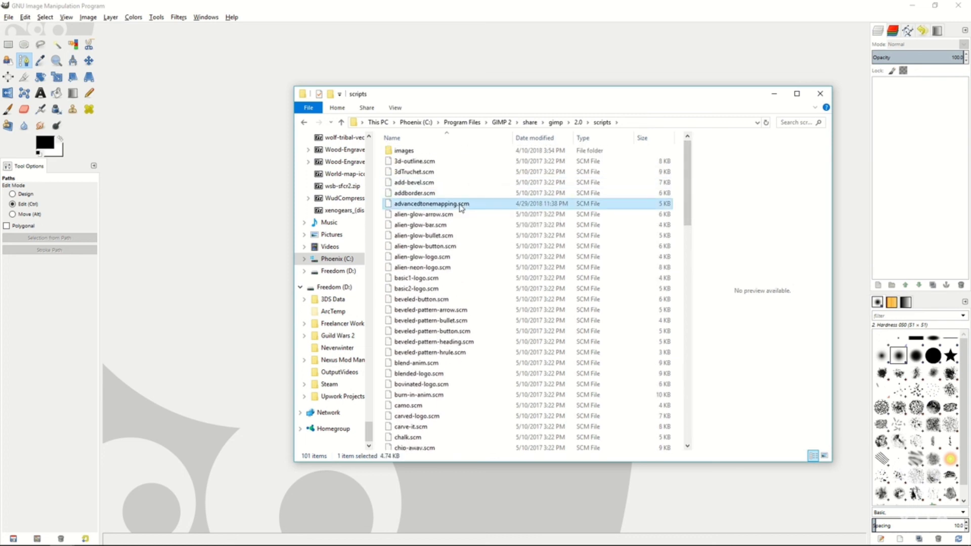